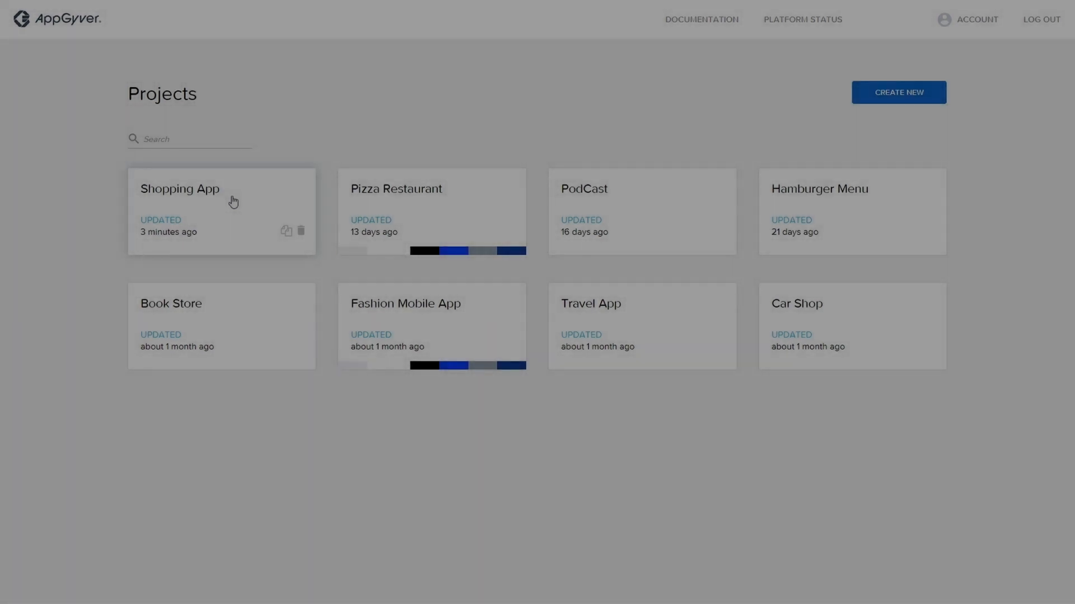
Open the Shopping App project and bring up the fonts in its theme settings
click(234, 202)
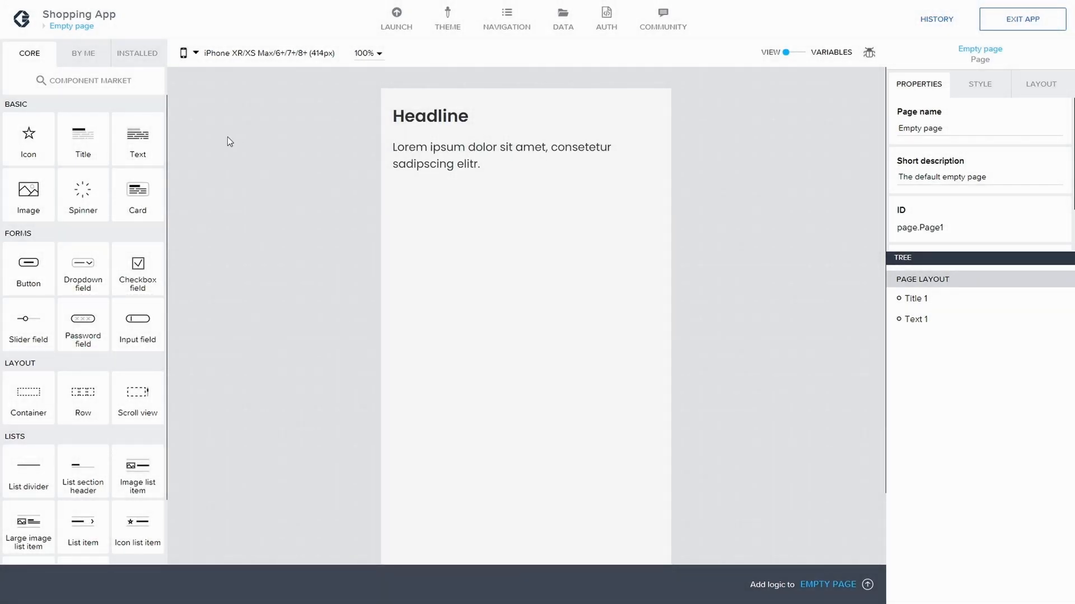
click(455, 23)
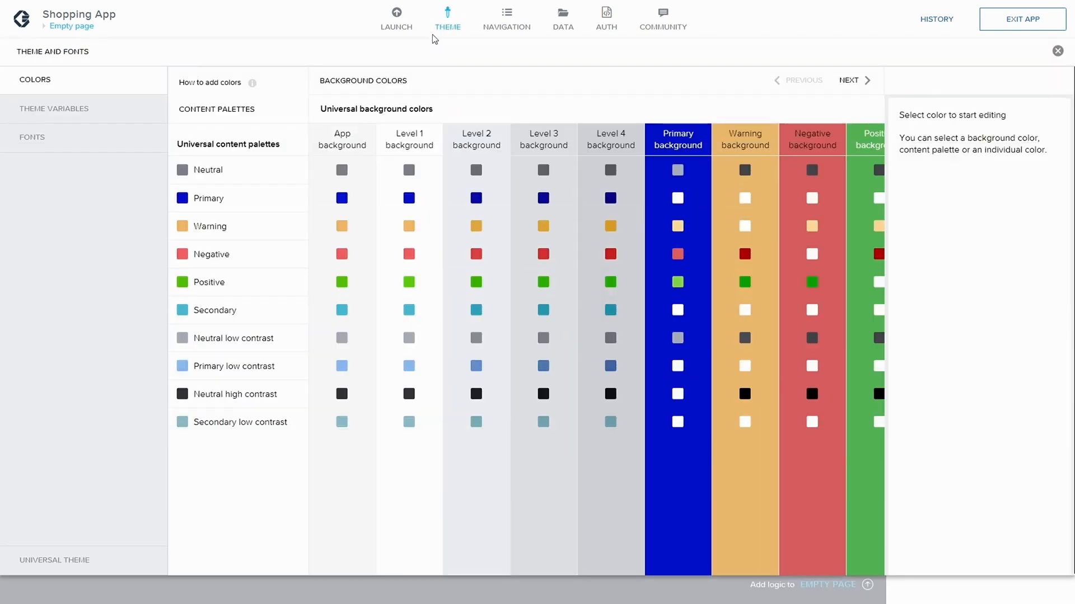
click(42, 143)
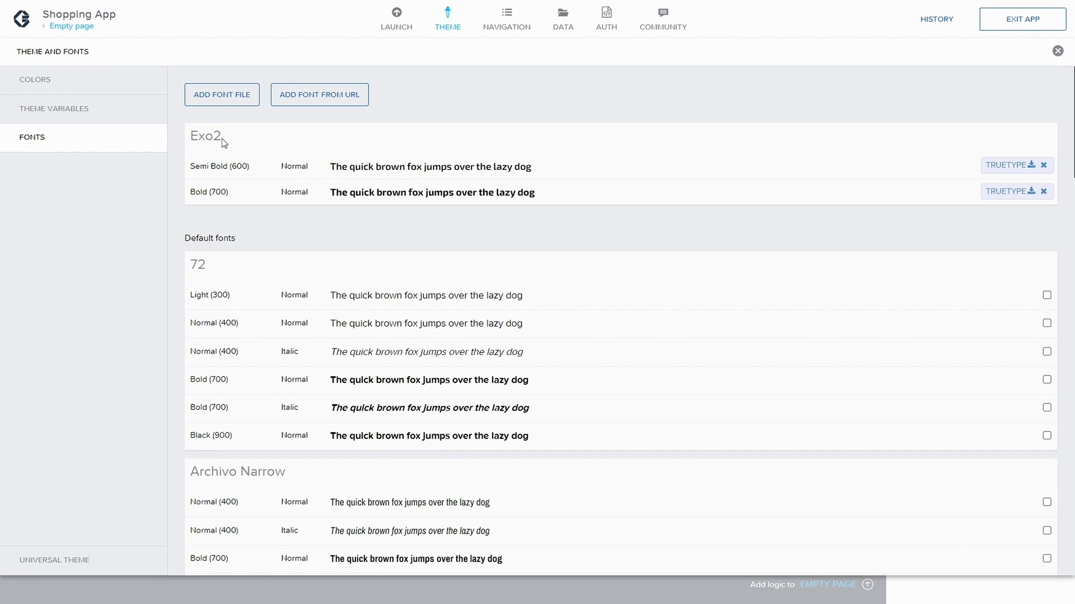
Look over the Exo 2 font styles on the Google Fonts page and return to the Shopping App composer
key(alt+Tab)
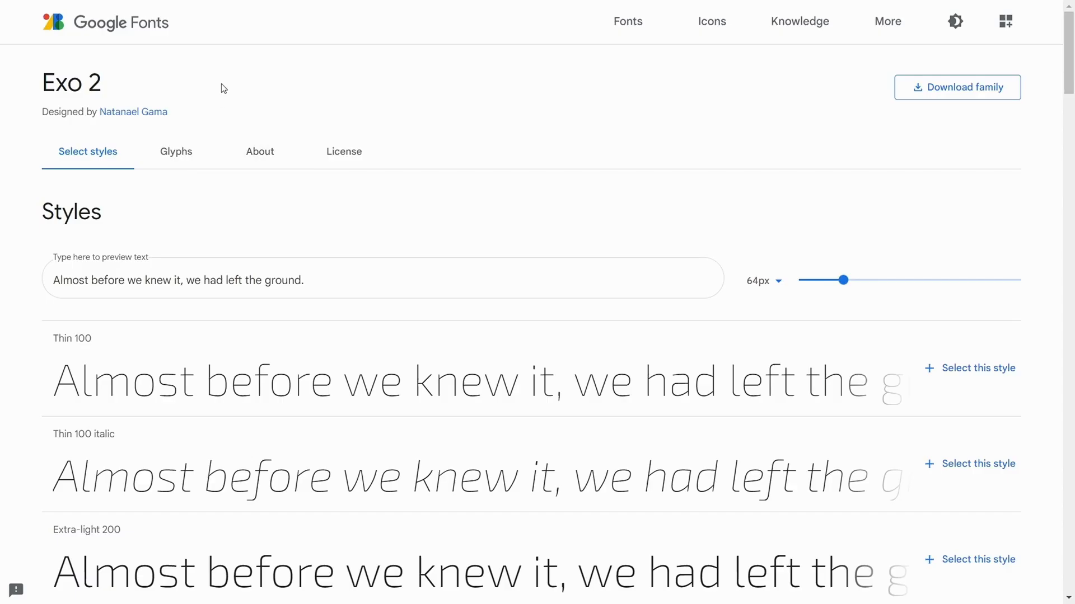
mouse_move(236, 3)
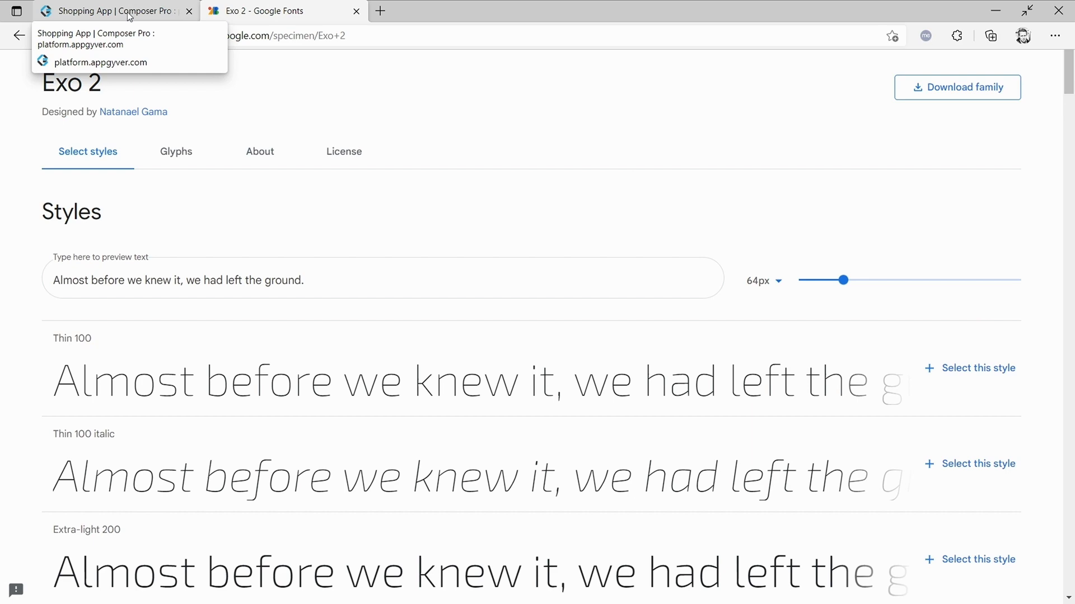
scroll(207, 365, down, 6)
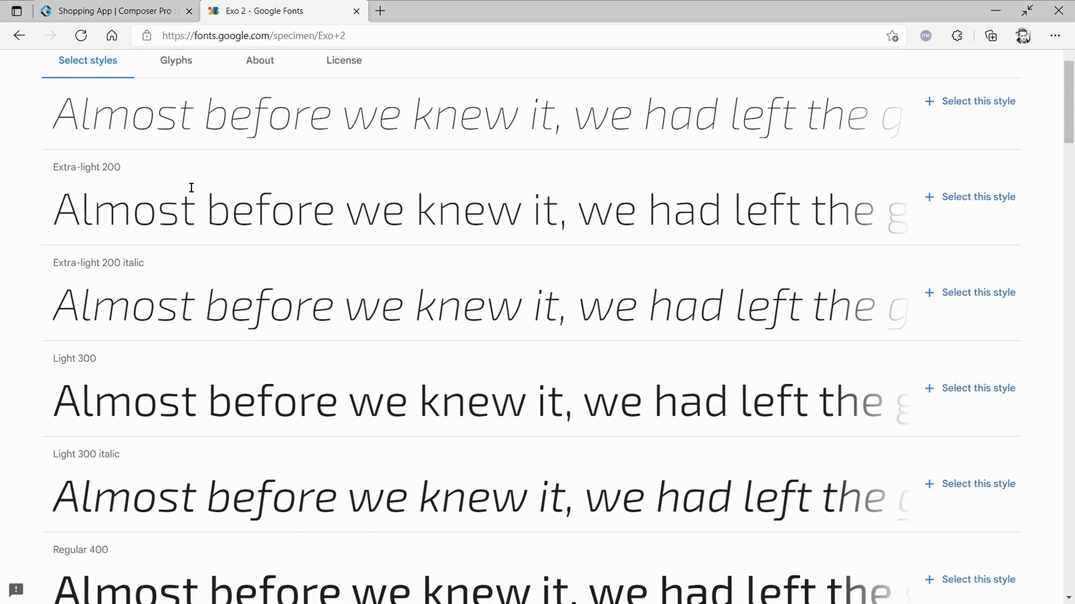
scroll(191, 188, up, 7)
click(136, 29)
click(133, 11)
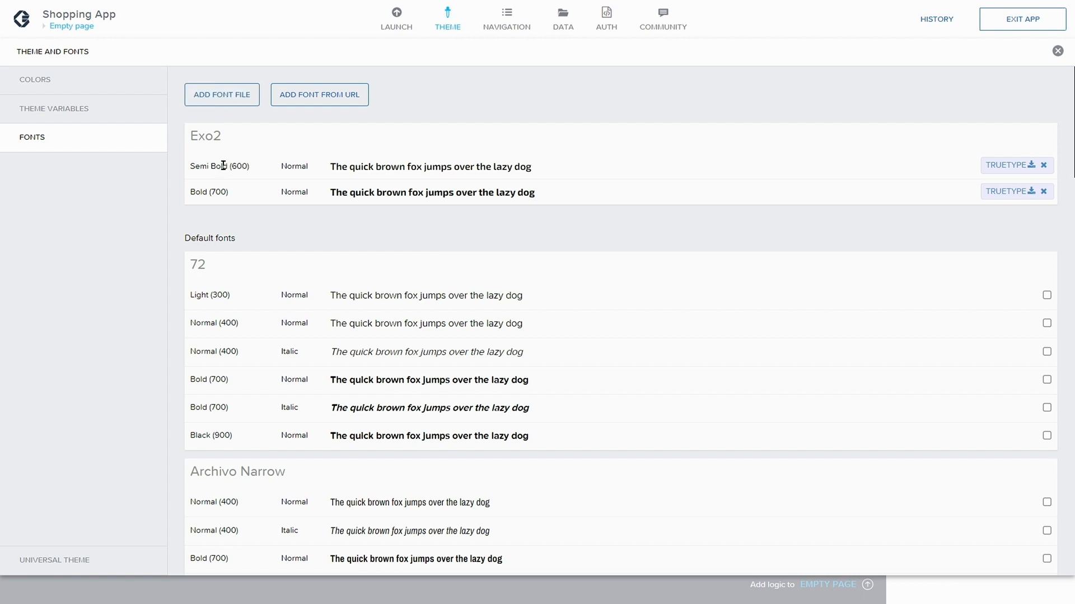
Set the value type of the Image property in the list app variable to Image URL and save the app
click(1058, 52)
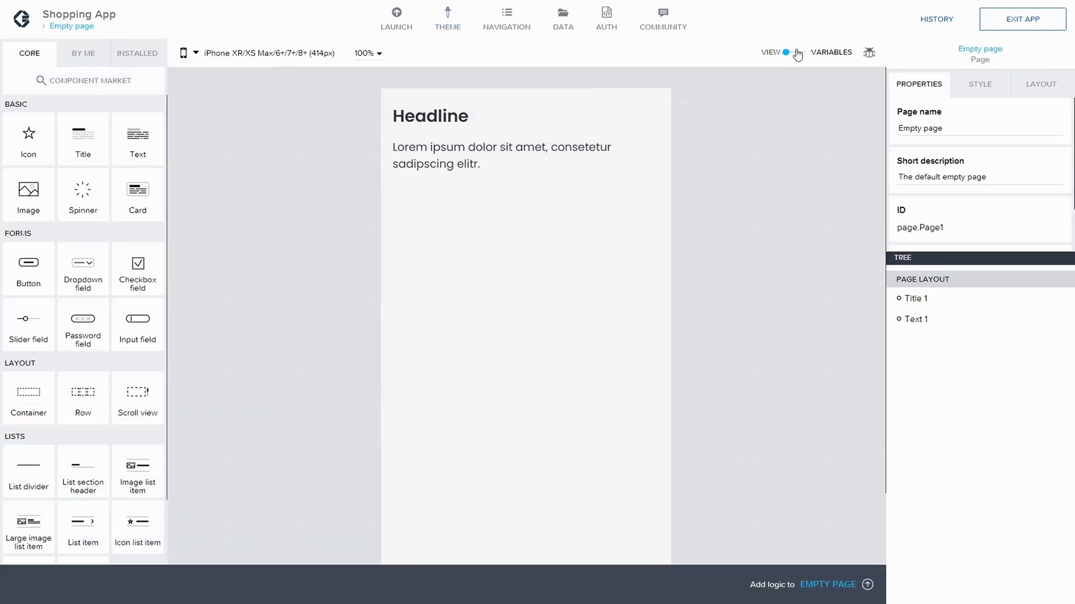
click(795, 52)
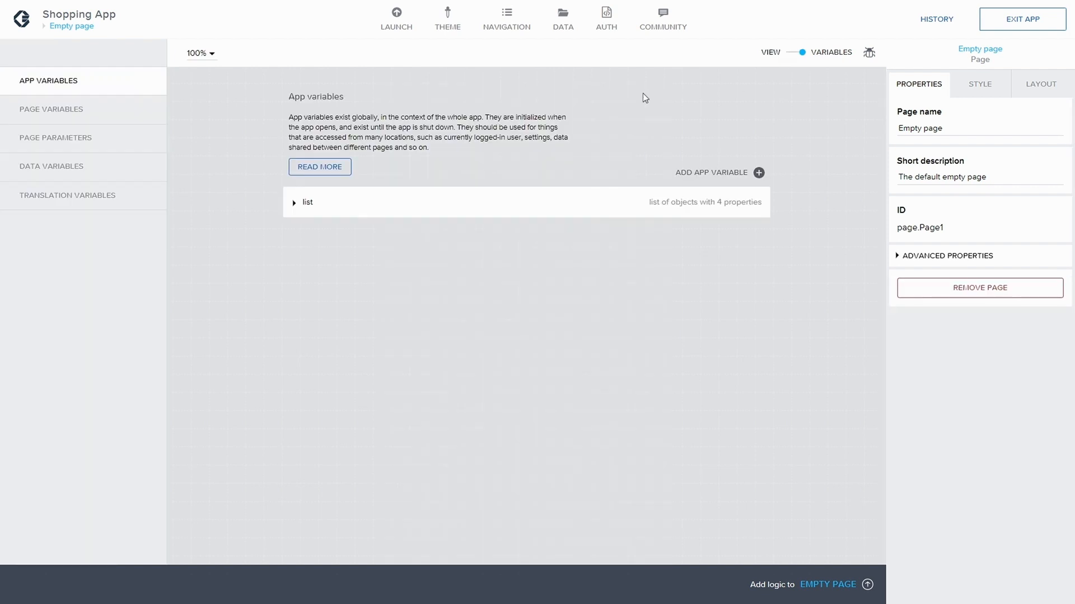
click(295, 203)
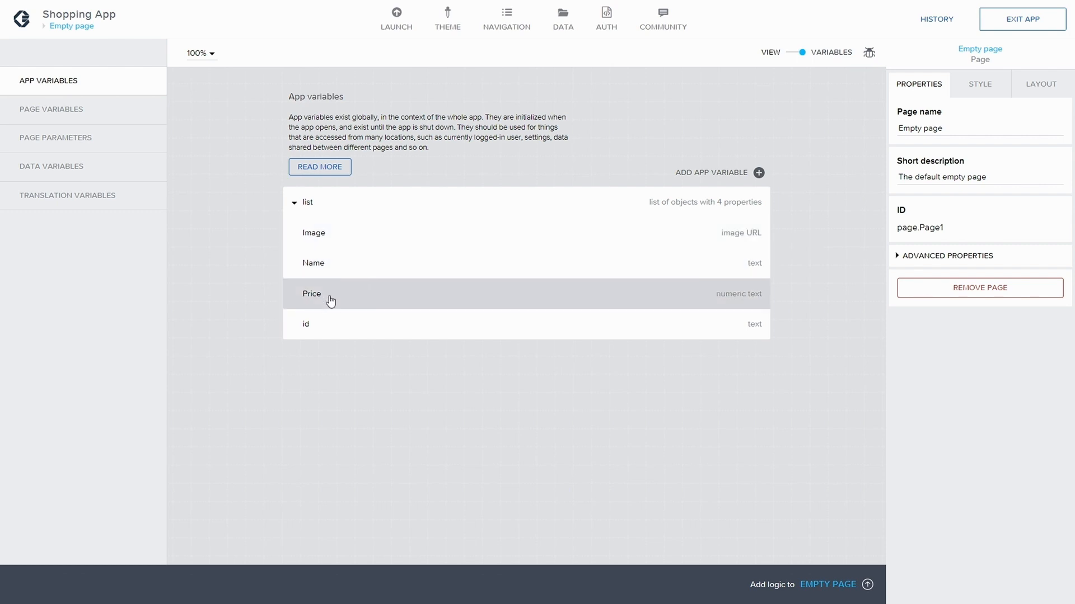
click(343, 241)
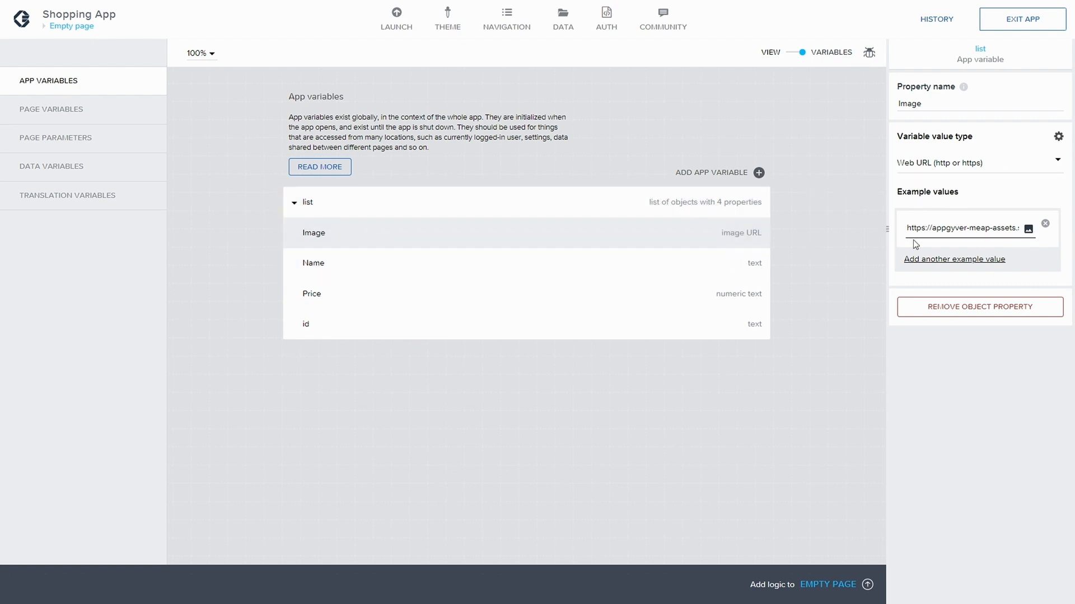
click(983, 166)
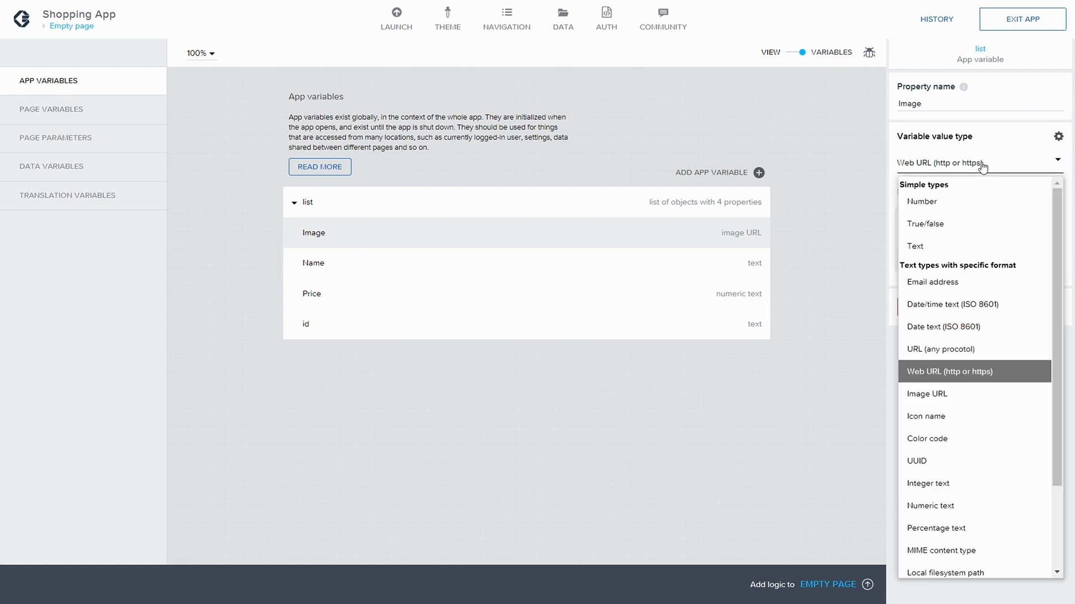
click(950, 391)
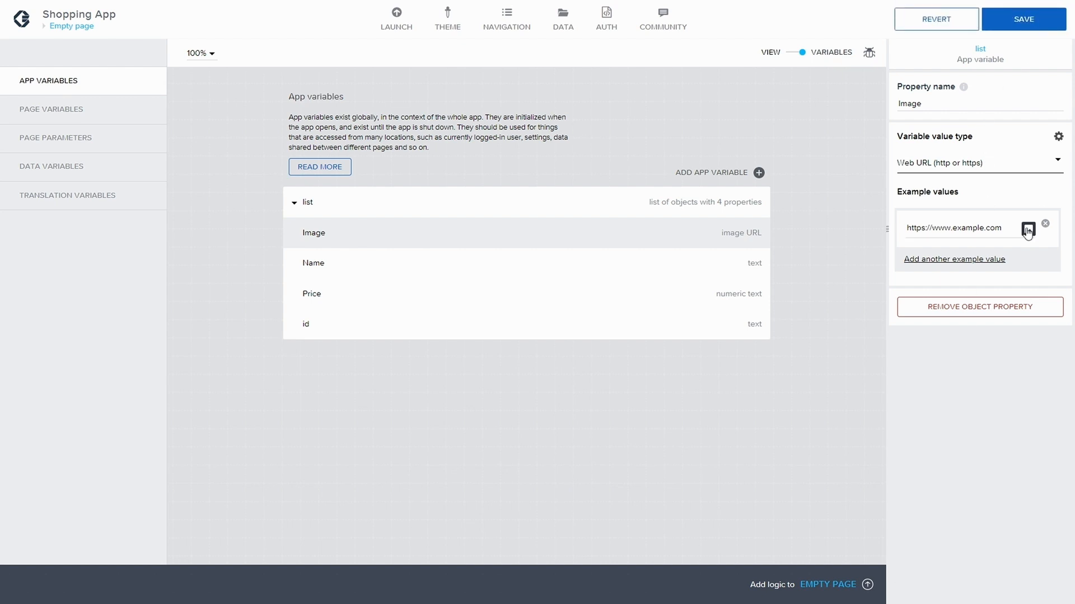
click(1028, 19)
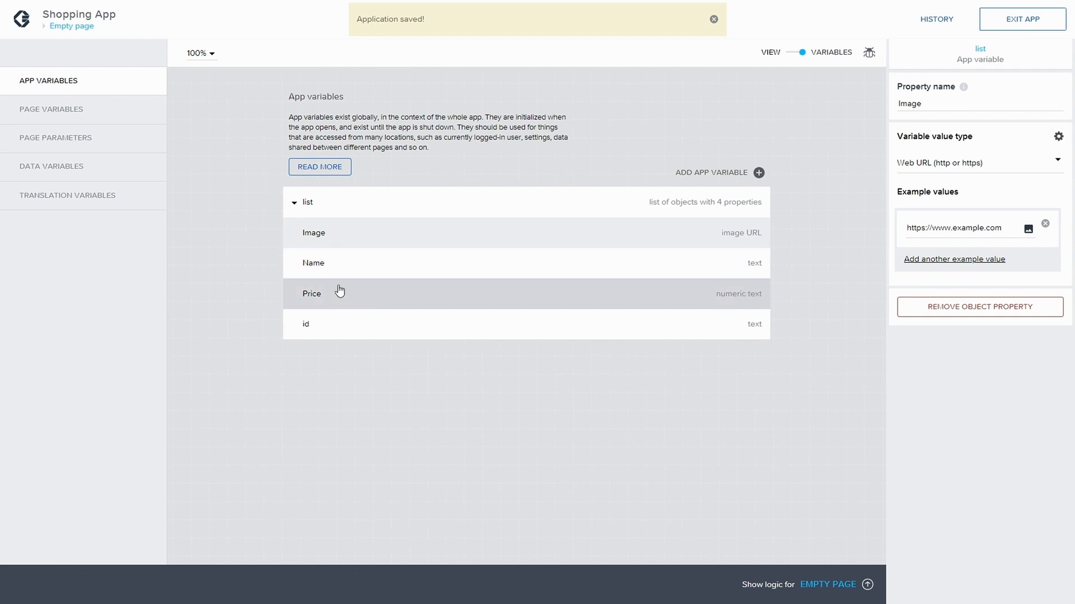
Examine the list variable's item type and the id, name, image and price of its initial value entries
click(319, 205)
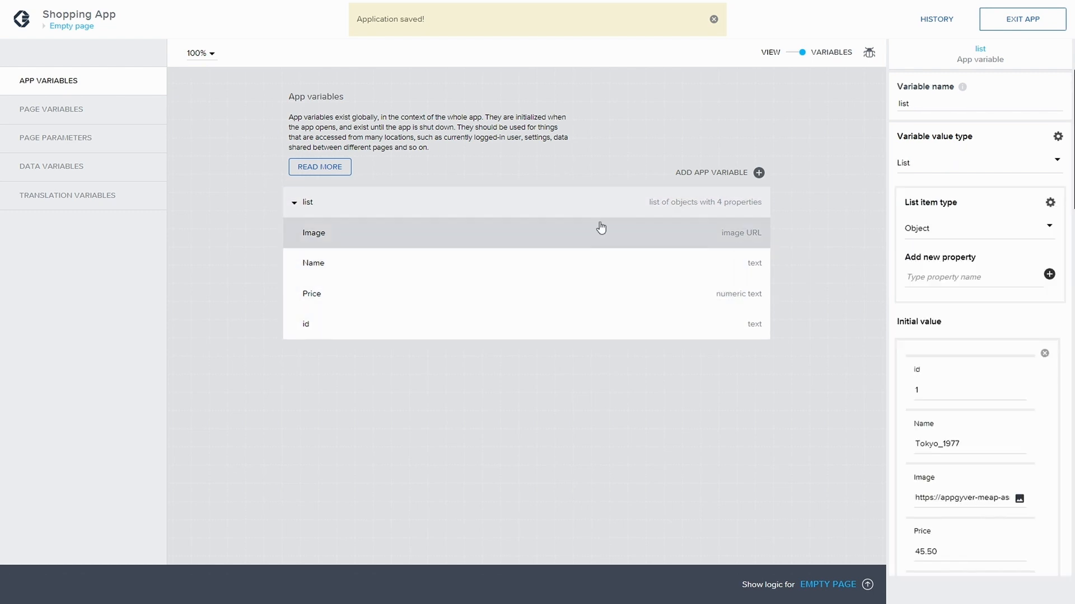
scroll(1007, 364, down, 4)
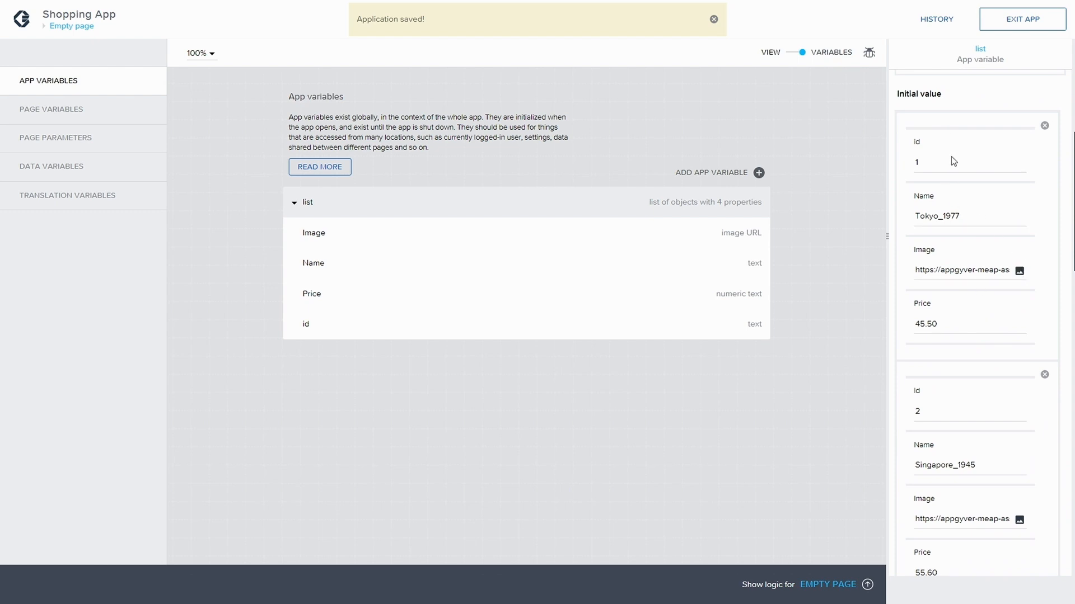
scroll(957, 168, down, 3)
scroll(969, 218, up, 3)
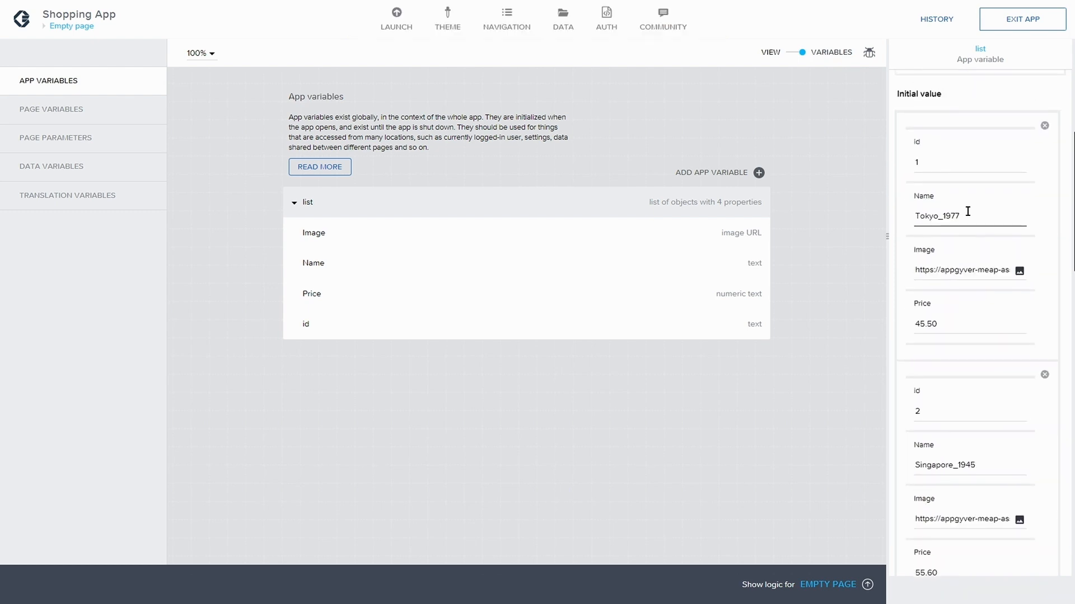
scroll(966, 213, down, 7)
scroll(945, 301, up, 5)
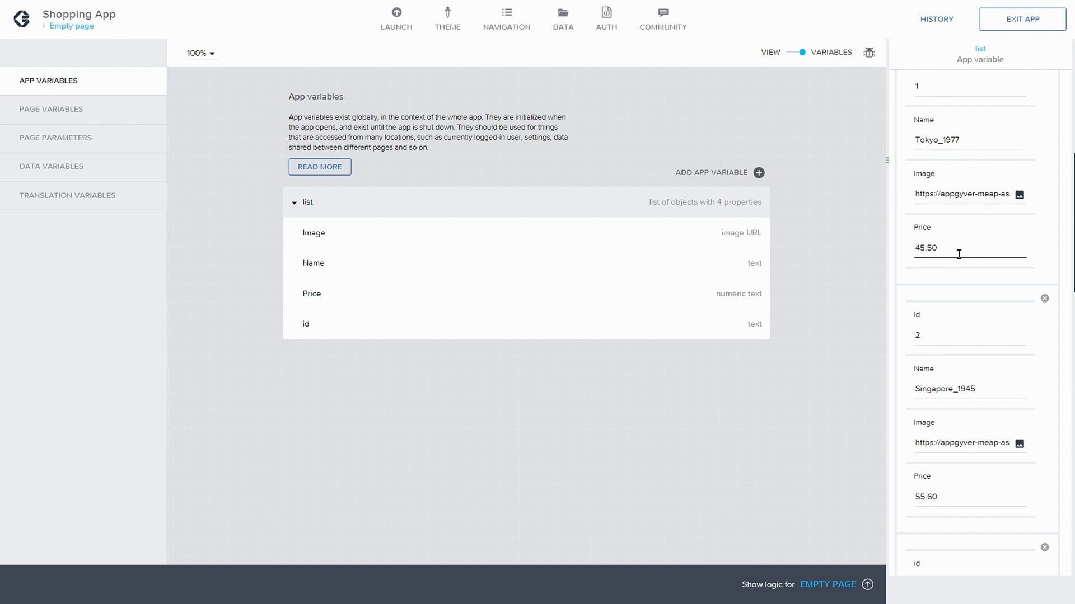
scroll(977, 303, down, 4)
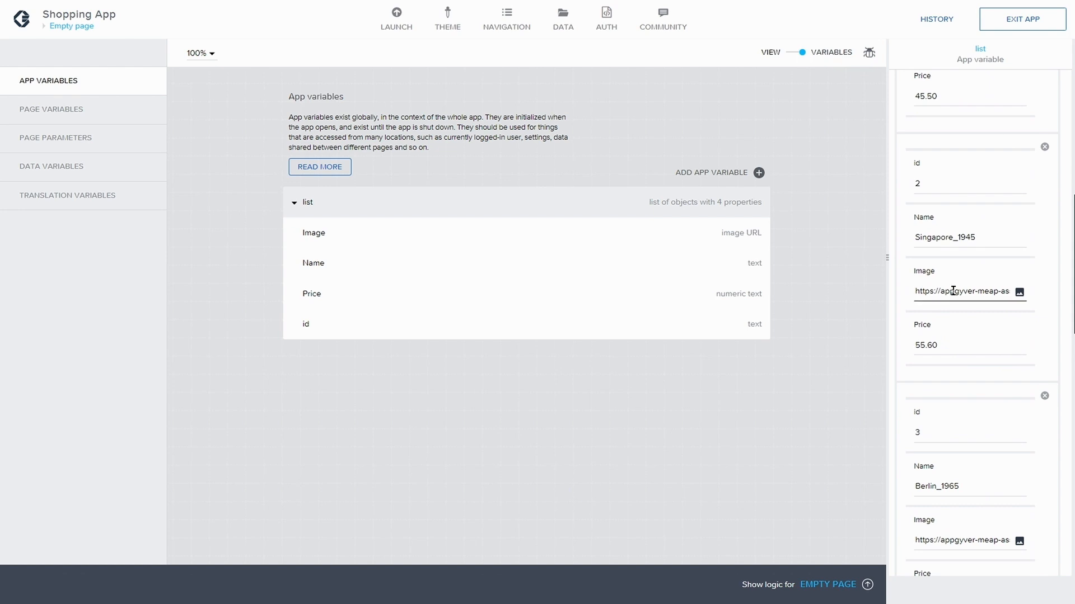
scroll(953, 292, up, 1)
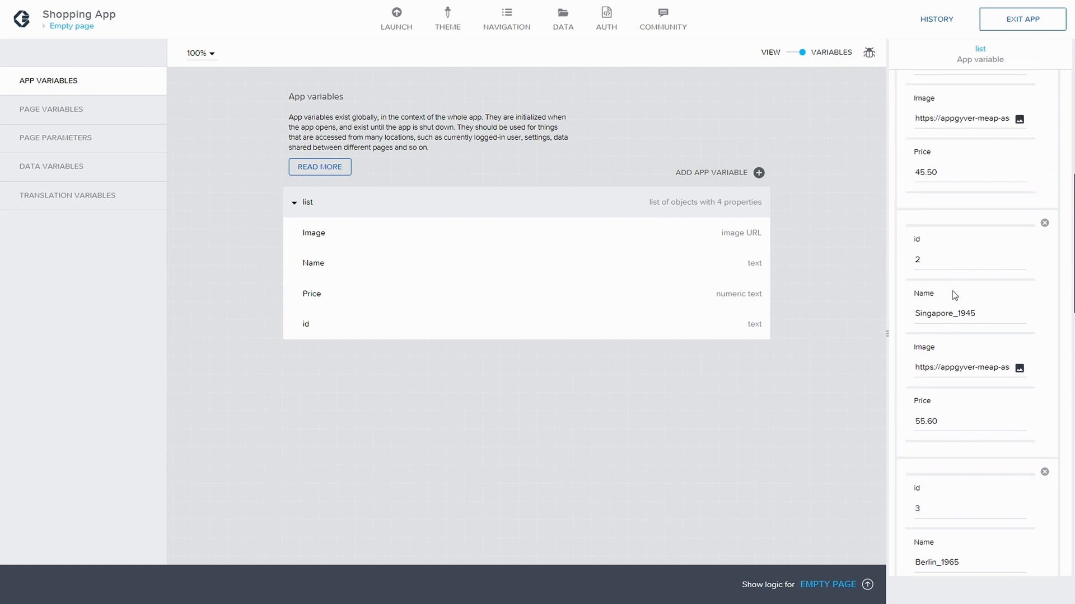
scroll(950, 289, up, 14)
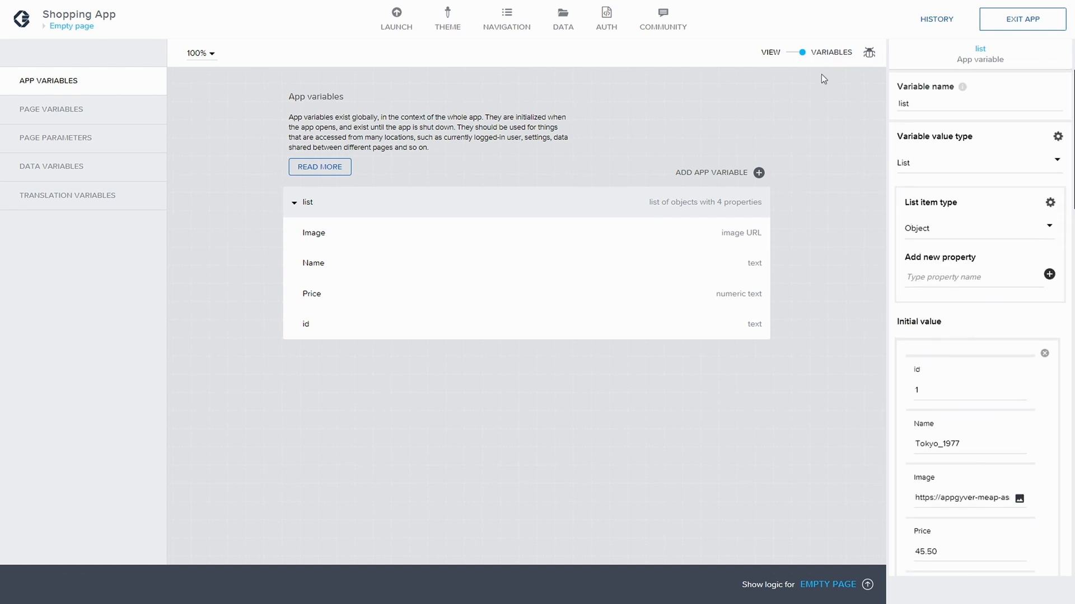
Return to the page view and delete the default headline and the Lorem ipsum text
click(791, 56)
click(419, 117)
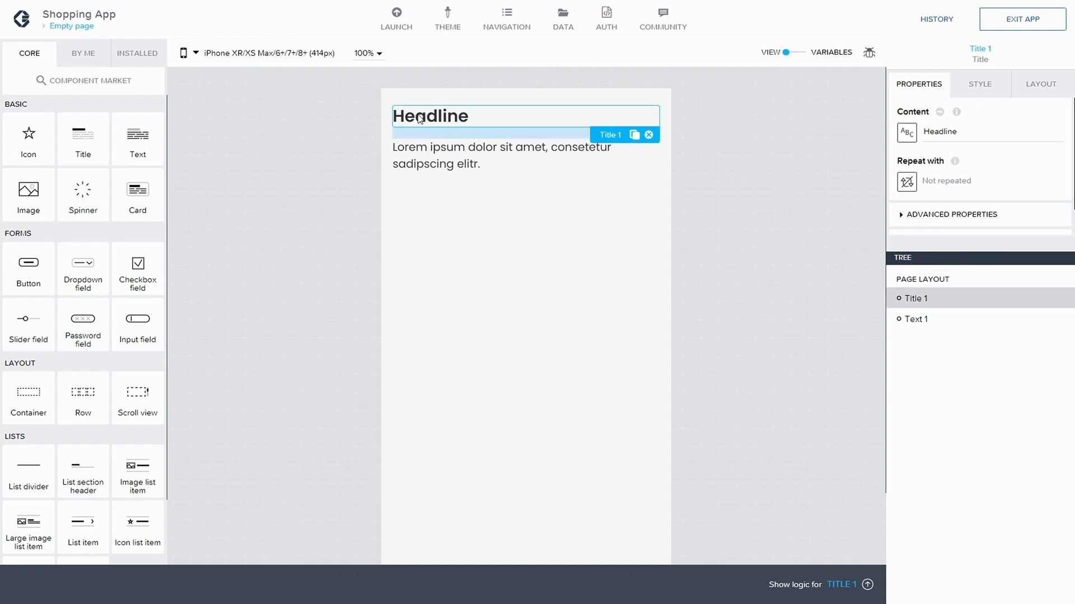
click(648, 135)
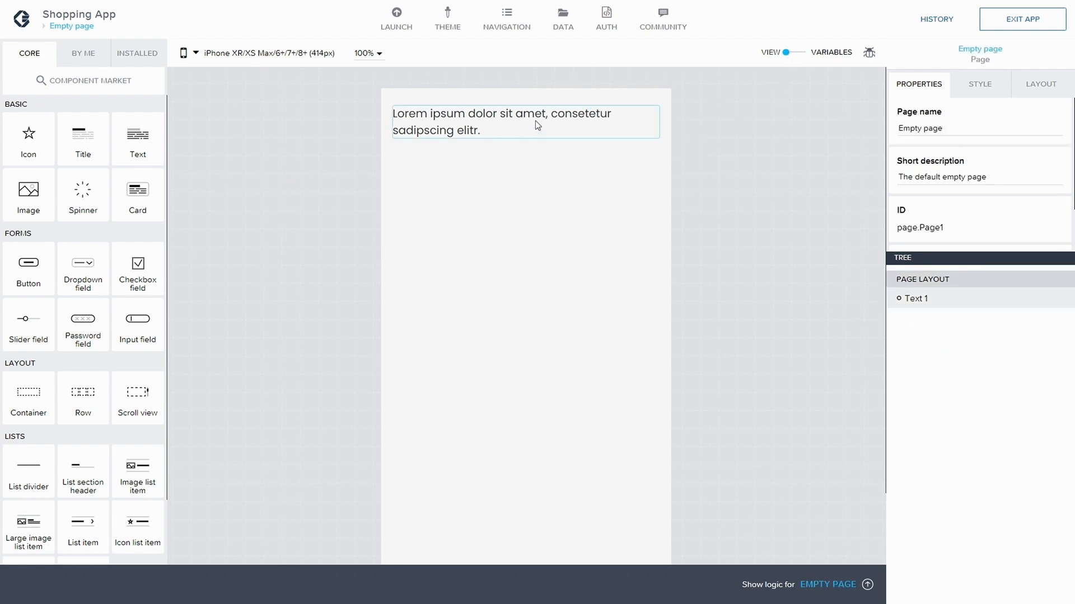
click(536, 124)
click(647, 151)
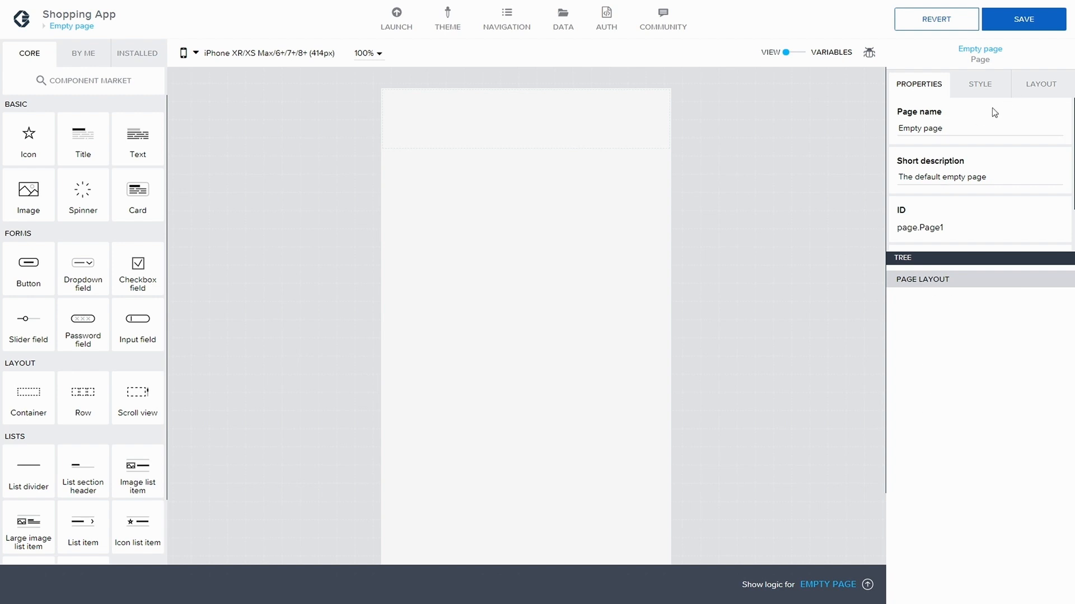
Rename the page as Main page and save the app
double_click(902, 128)
text(Main)
click(1000, 9)
Start a new color palette for the page background and name it Background
click(1038, 84)
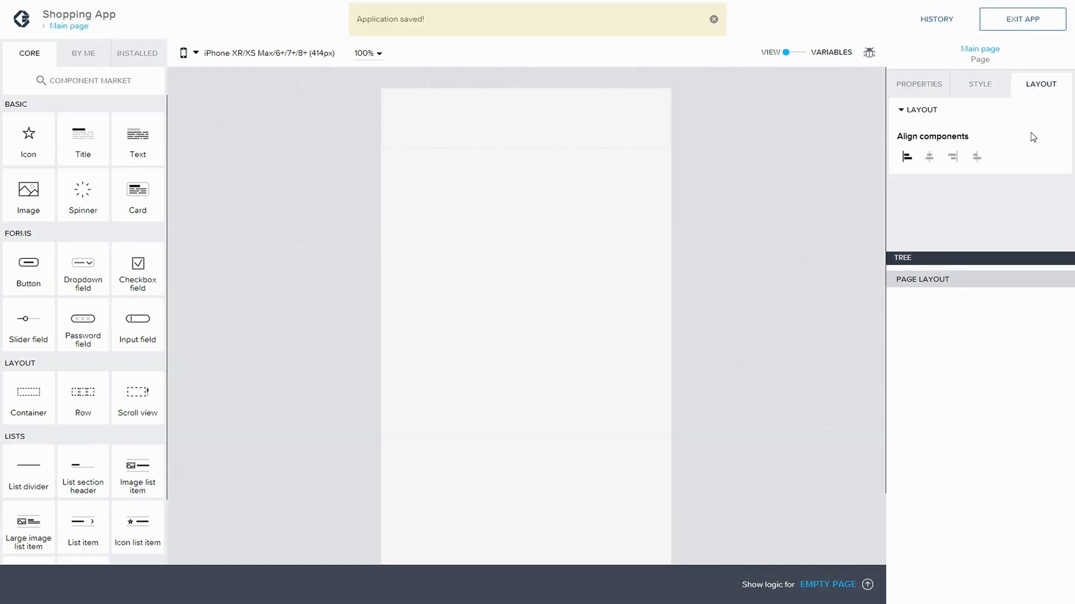
click(977, 89)
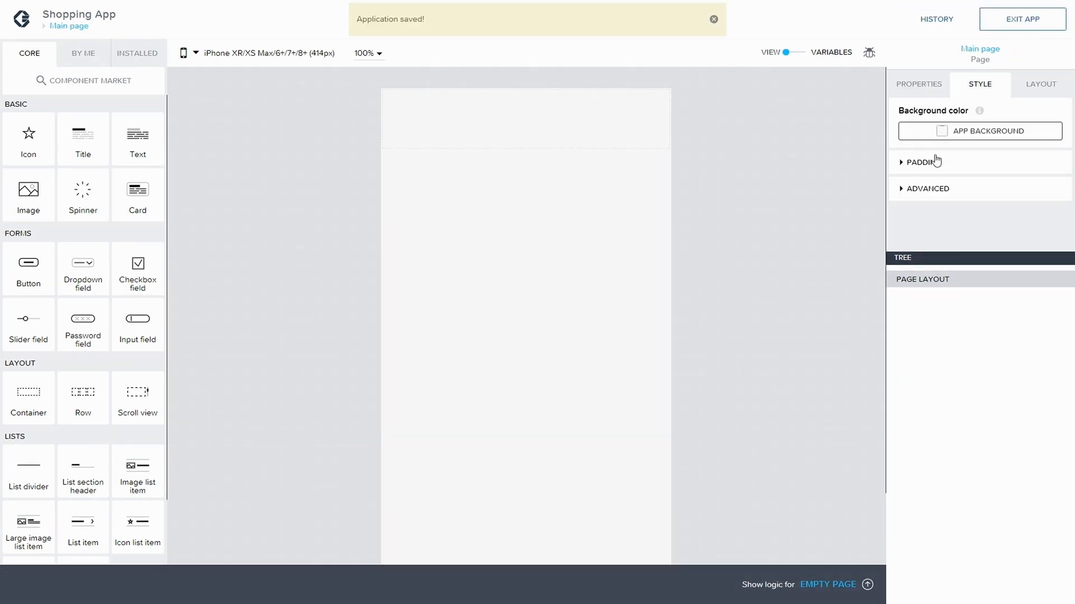
click(983, 133)
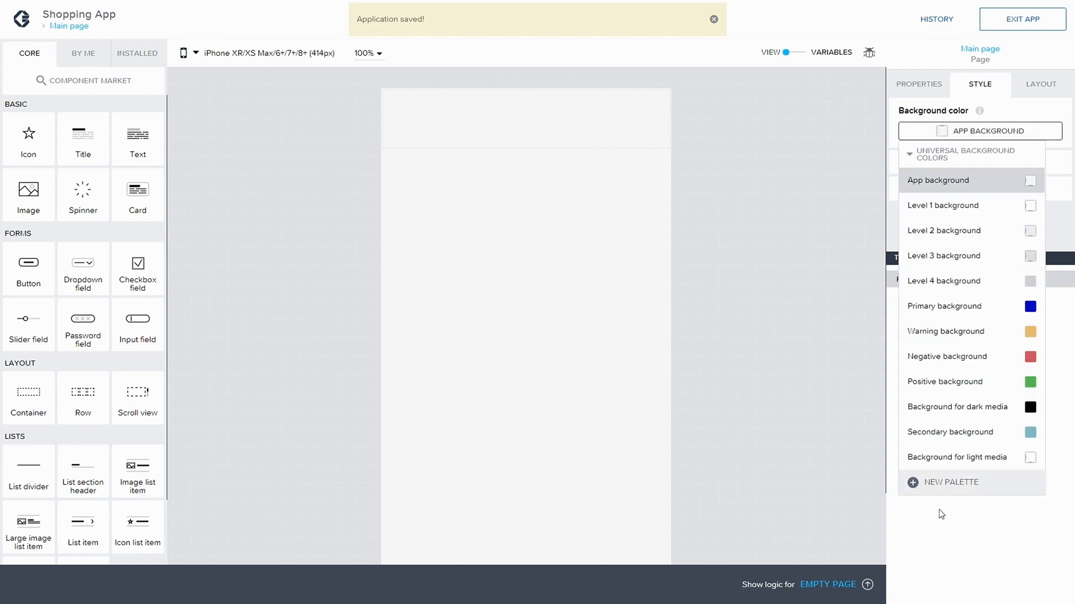
click(945, 484)
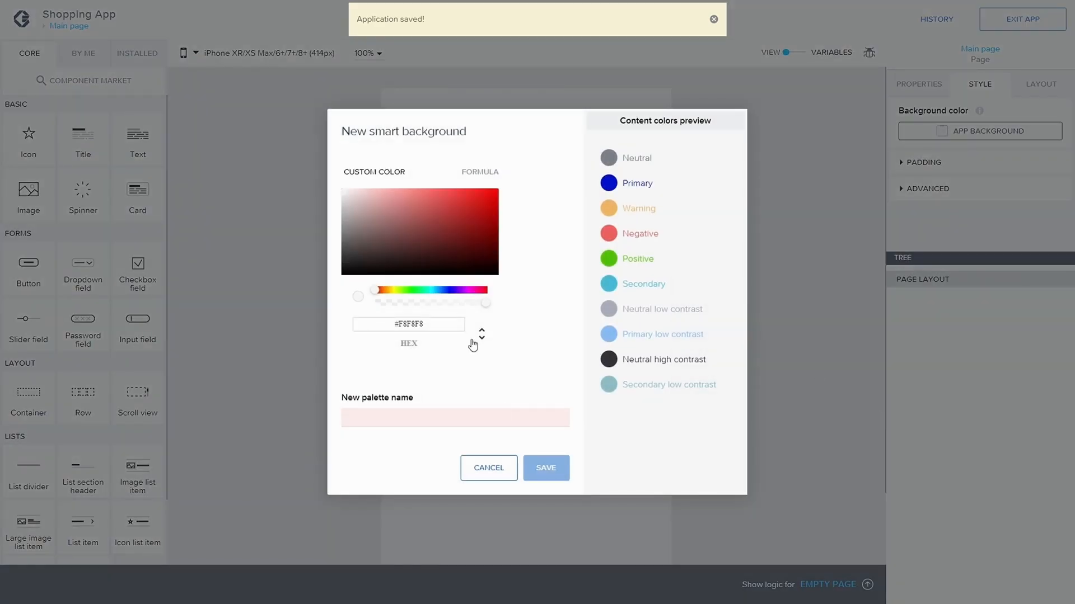
click(431, 414)
text(Backgroubnd)
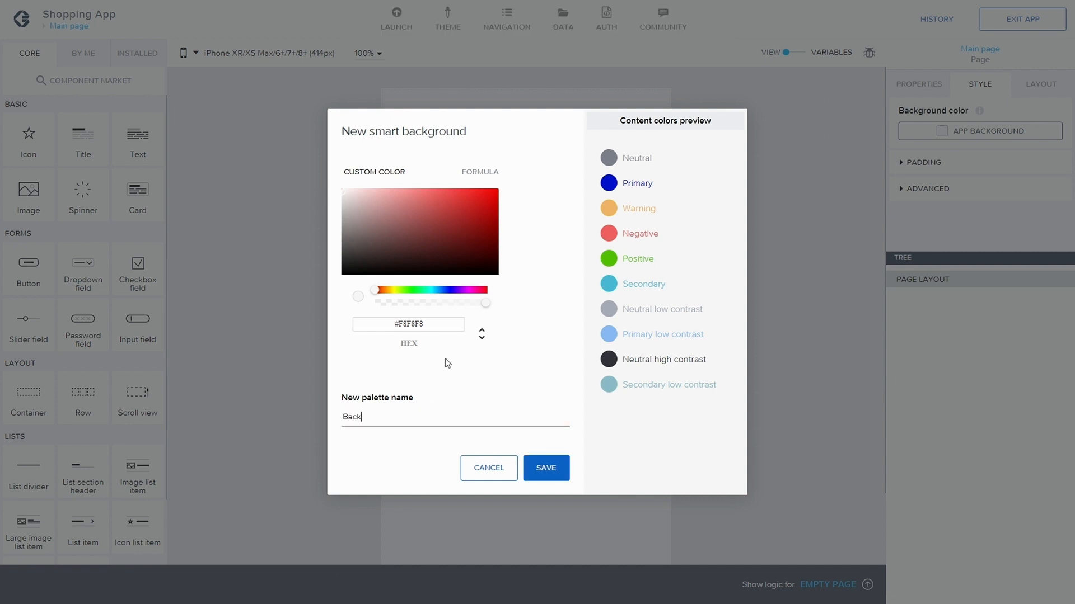
key(BackSpace)
key(BackSpace)
key(BackSpace)
key(BackSpace)
text(und)
Set the Background palette's custom color to hex #F3EDF9 and save it as the page's background color
click(430, 324)
key(BackSpace)
key(BackSpace)
key(BackSpace)
key(BackSpace)
key(BackSpace)
key(BackSpace)
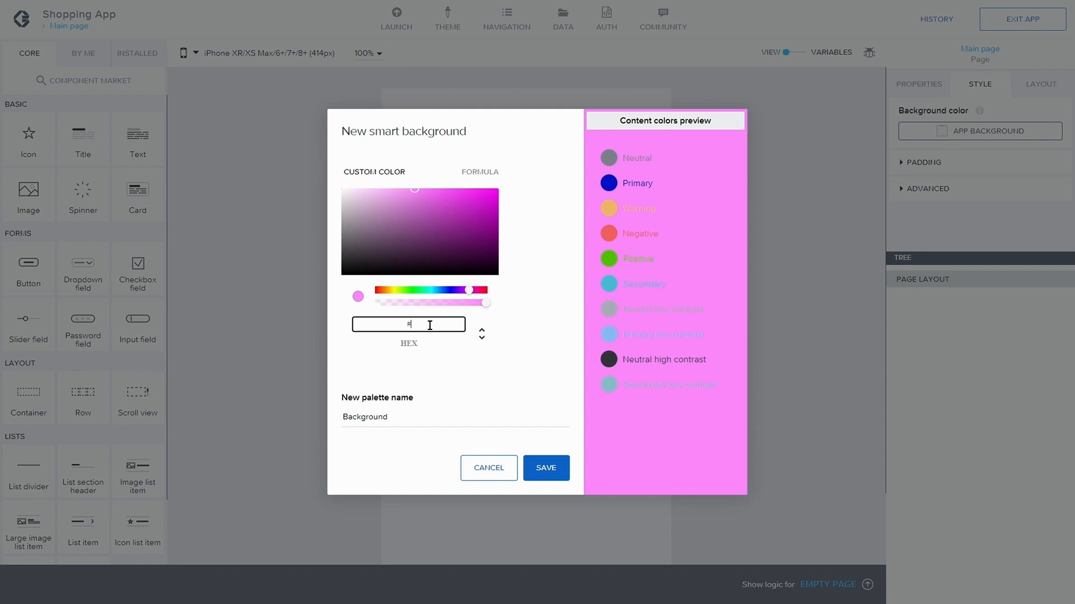
right_click(429, 325)
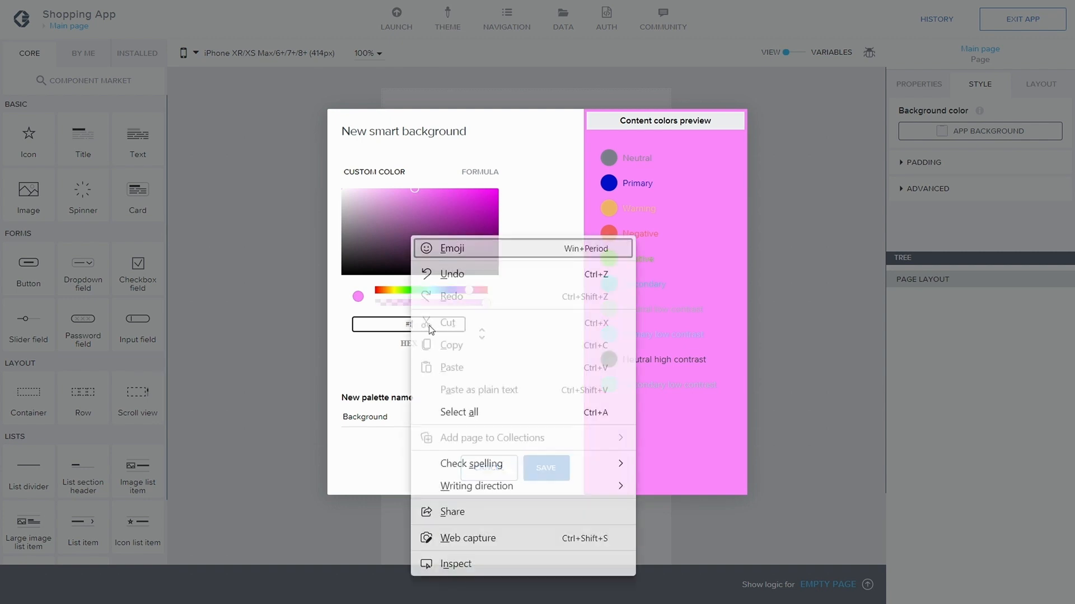
key(Escape)
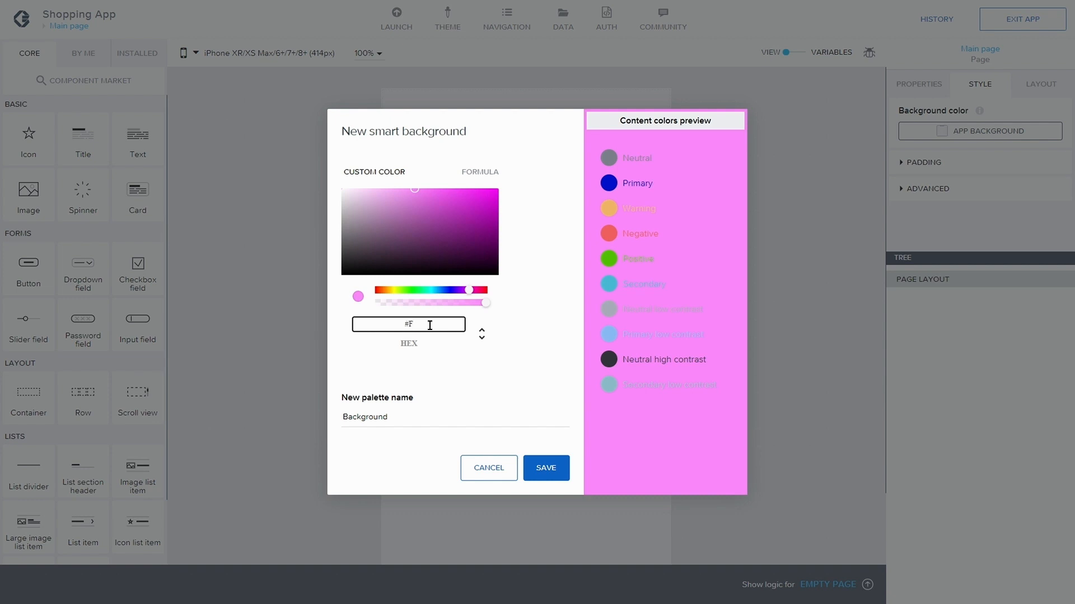
text(3E)
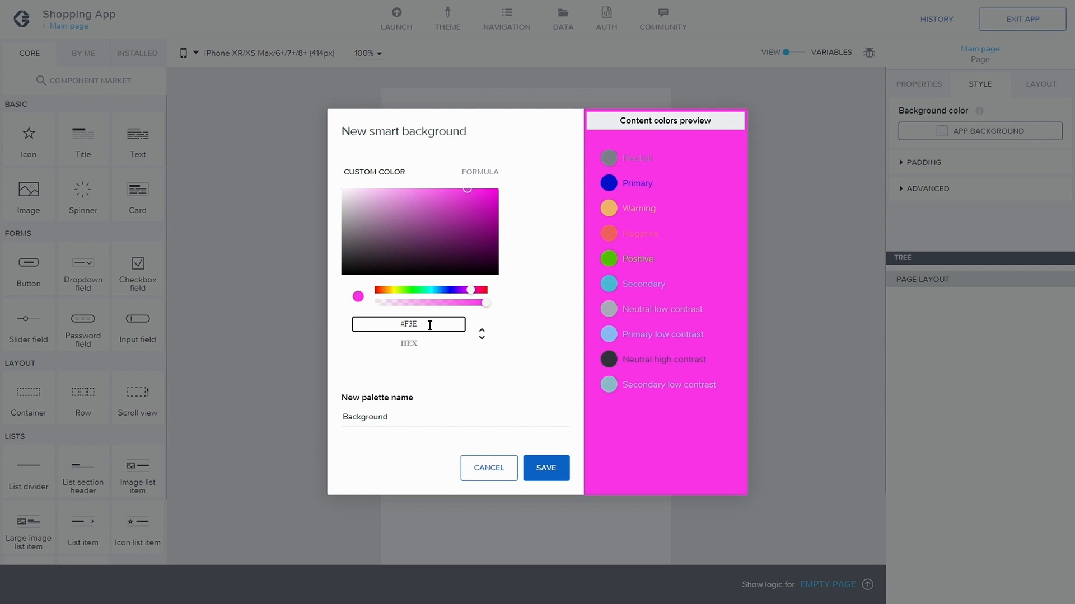
text(Df9)
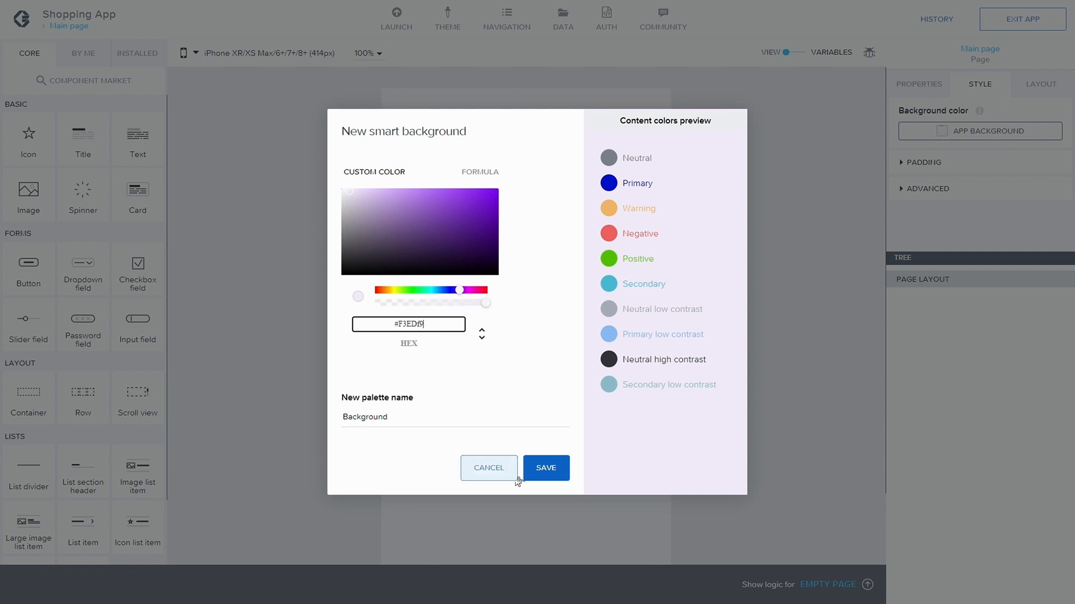
click(550, 469)
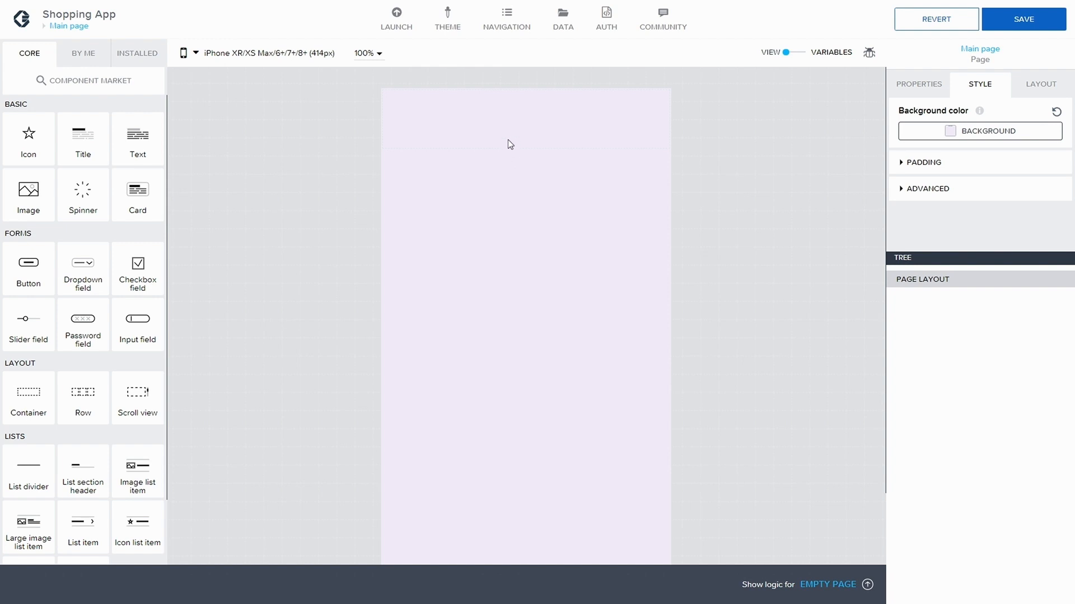
Save the app and set the page's top padding to the +S (40px) page layout spacing
click(1013, 20)
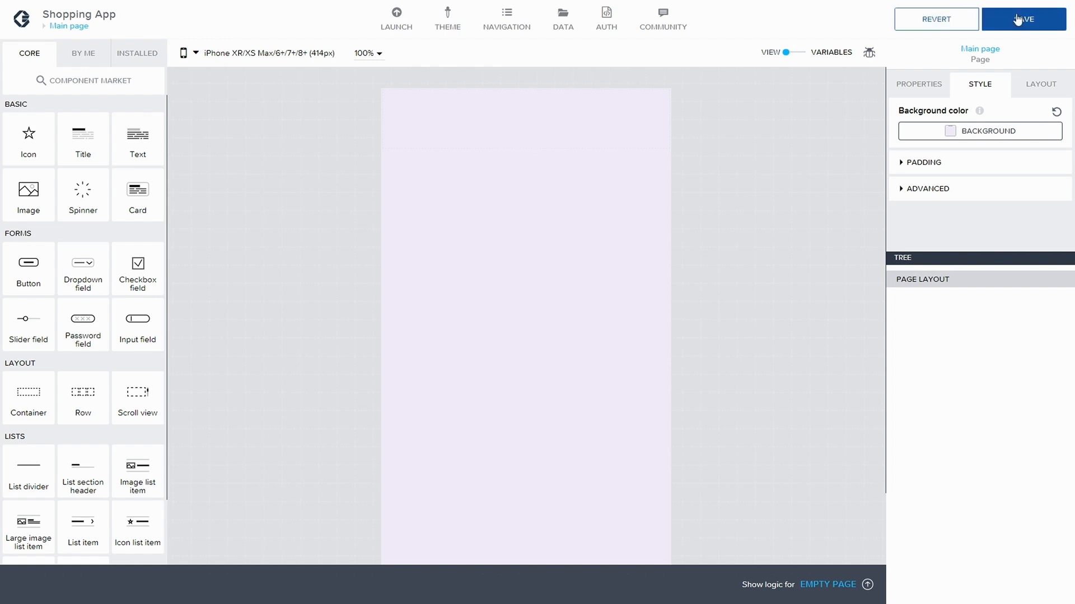
click(902, 164)
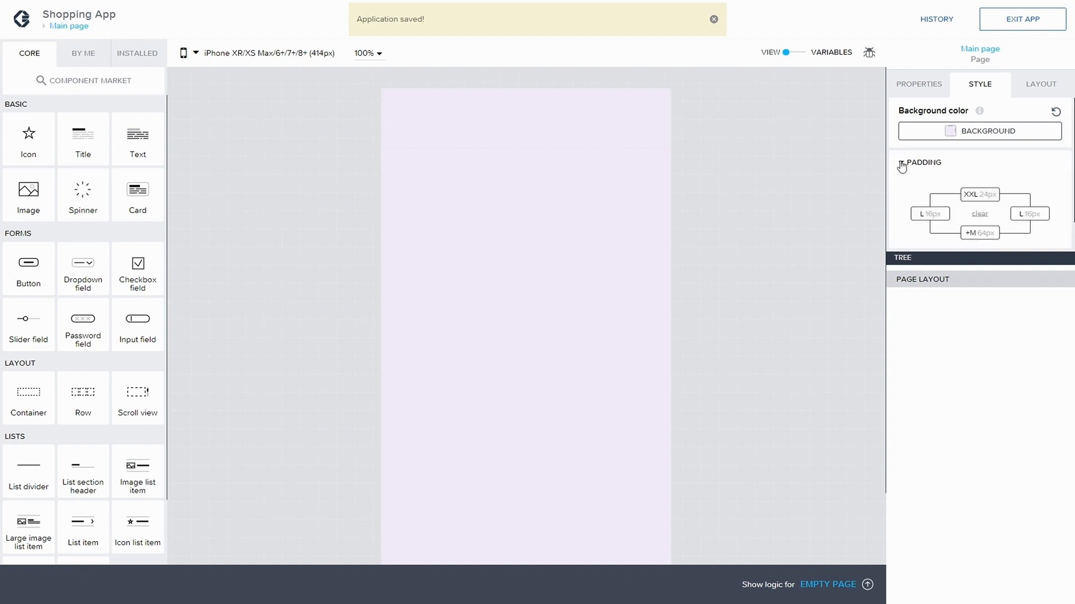
click(981, 195)
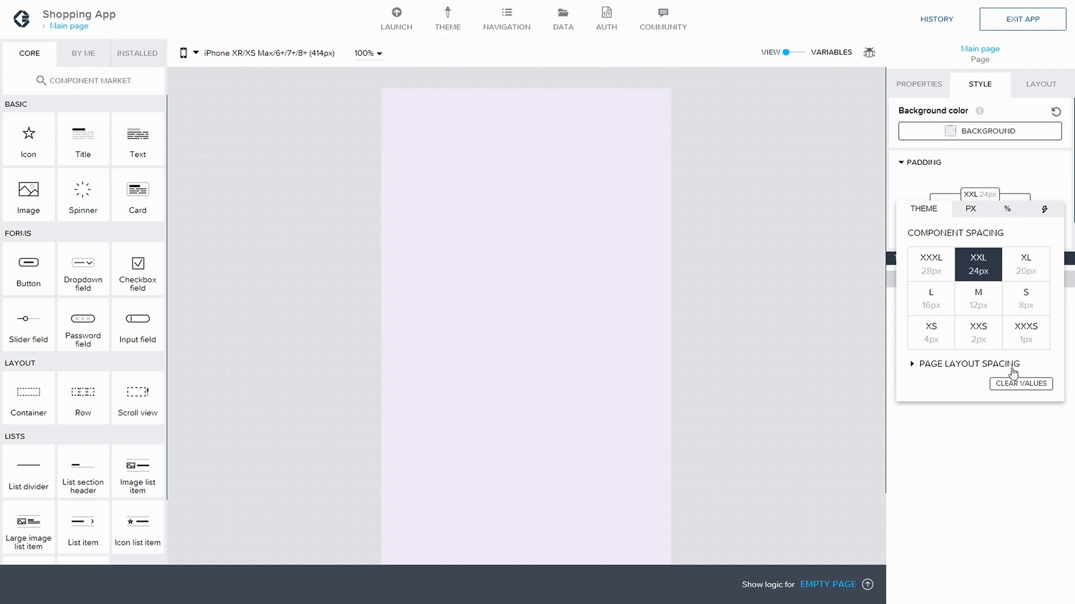
click(959, 365)
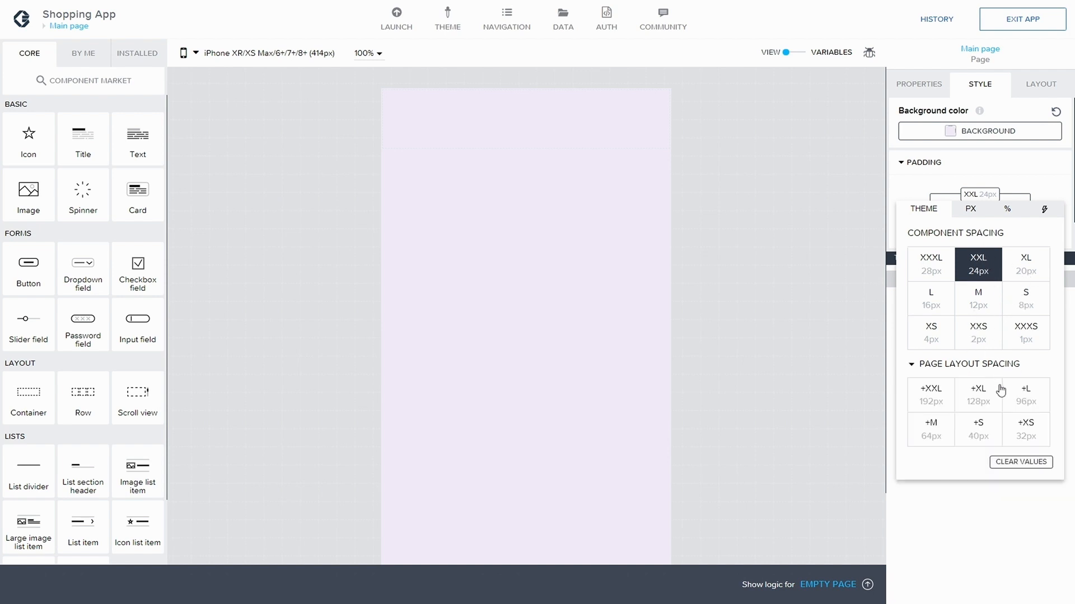
click(977, 434)
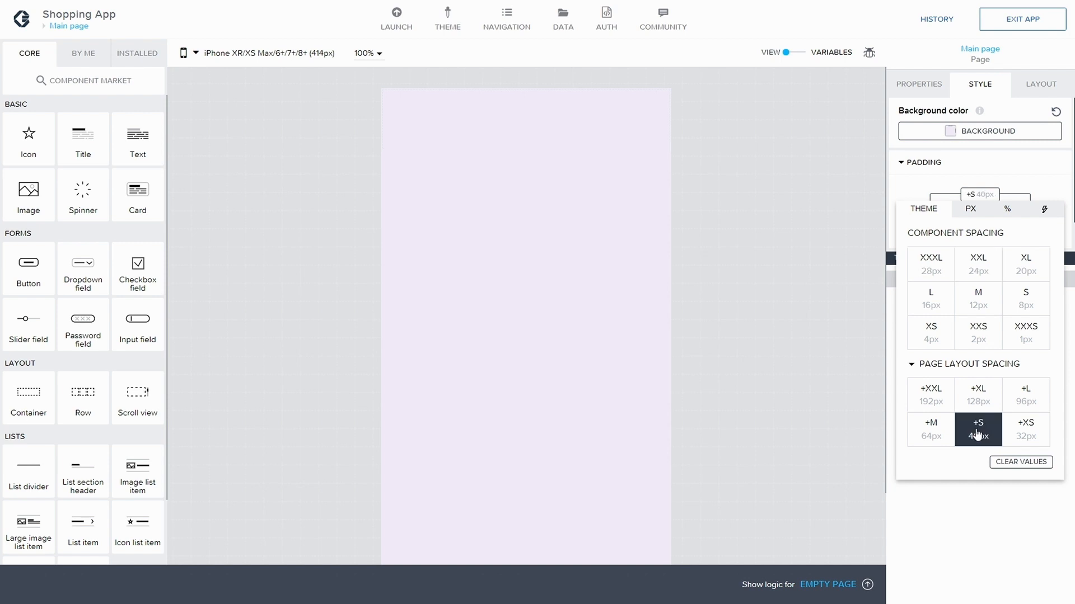
click(1009, 163)
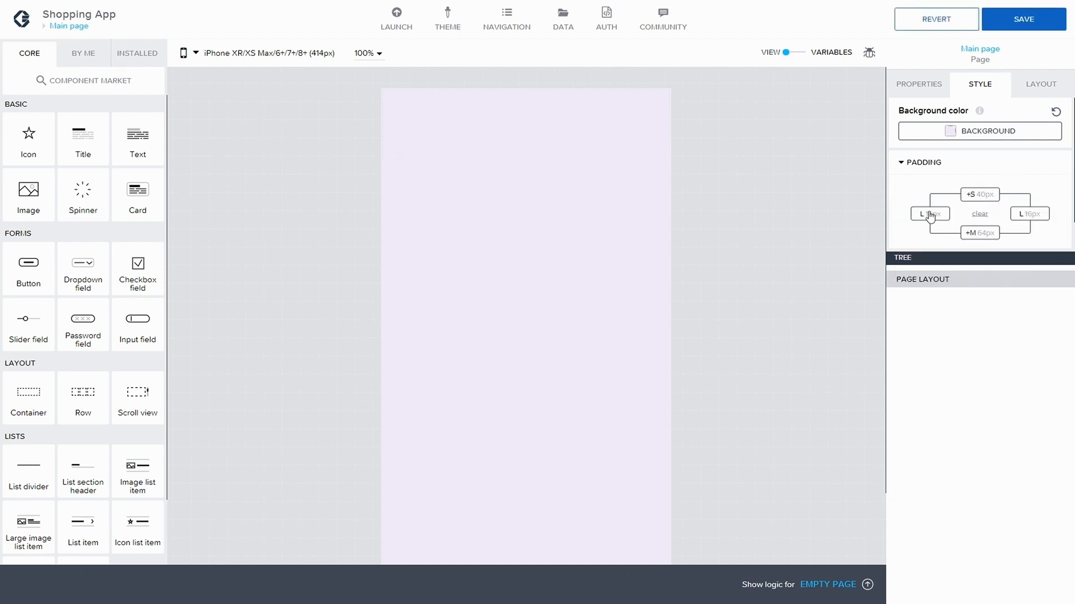
Clear the page's left and right padding to 0px and save the app
click(929, 216)
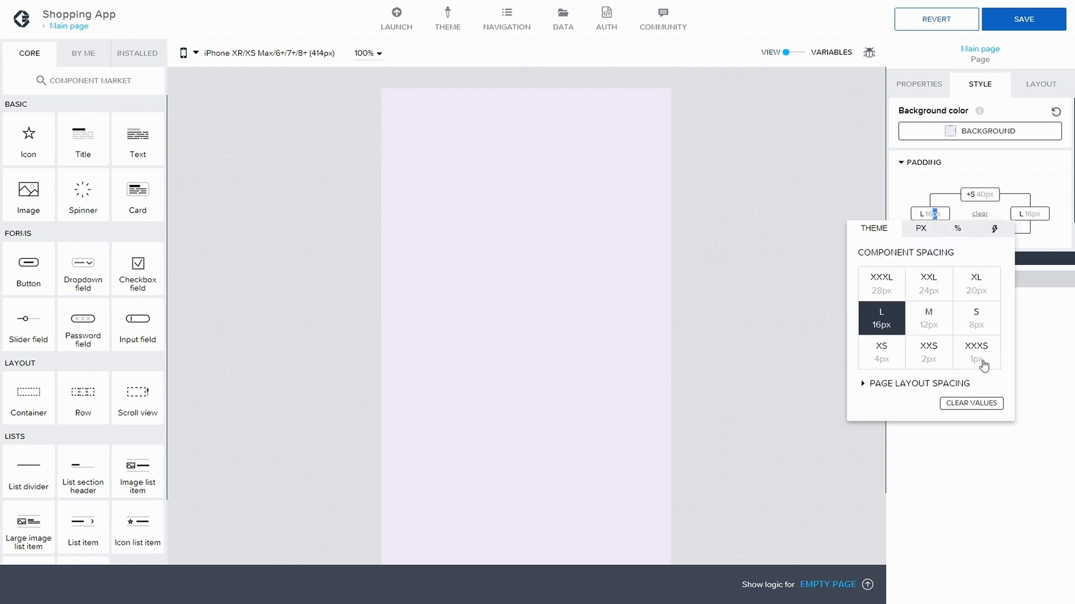
click(979, 404)
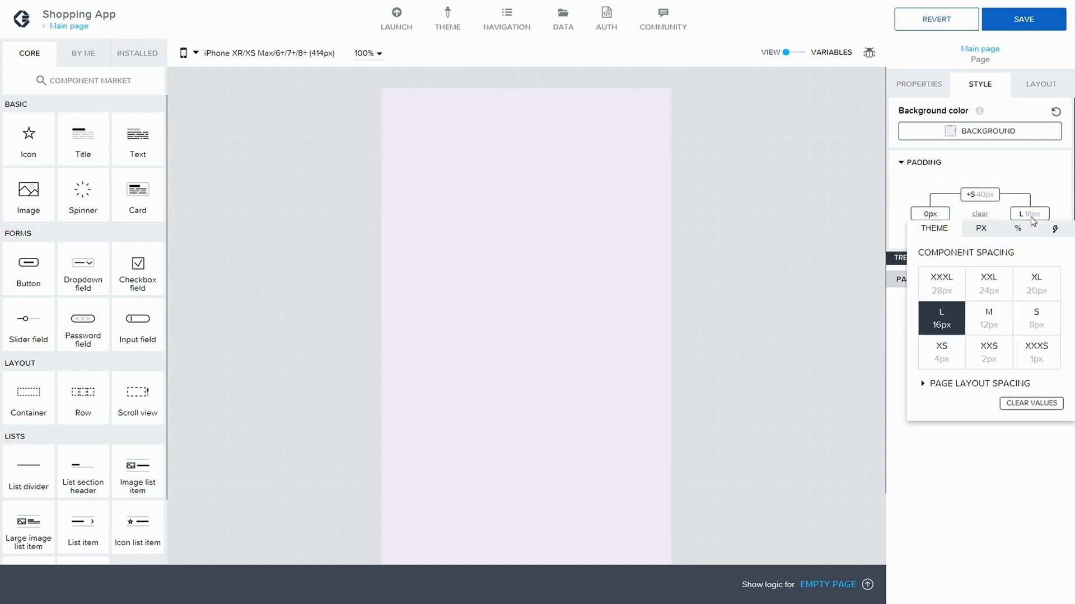
click(1001, 400)
click(1039, 179)
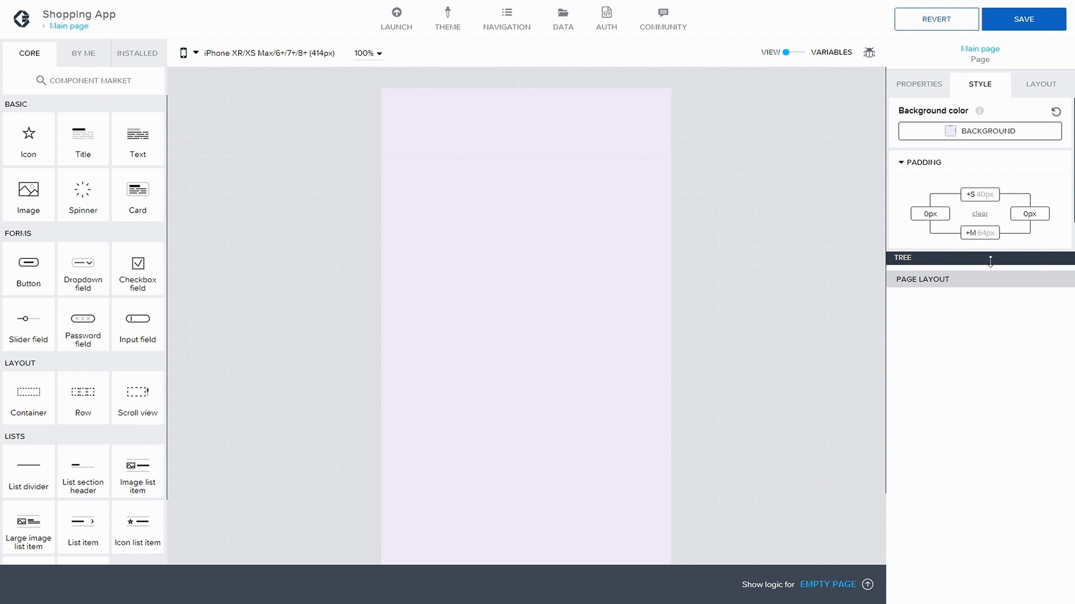
key(ctrl+s)
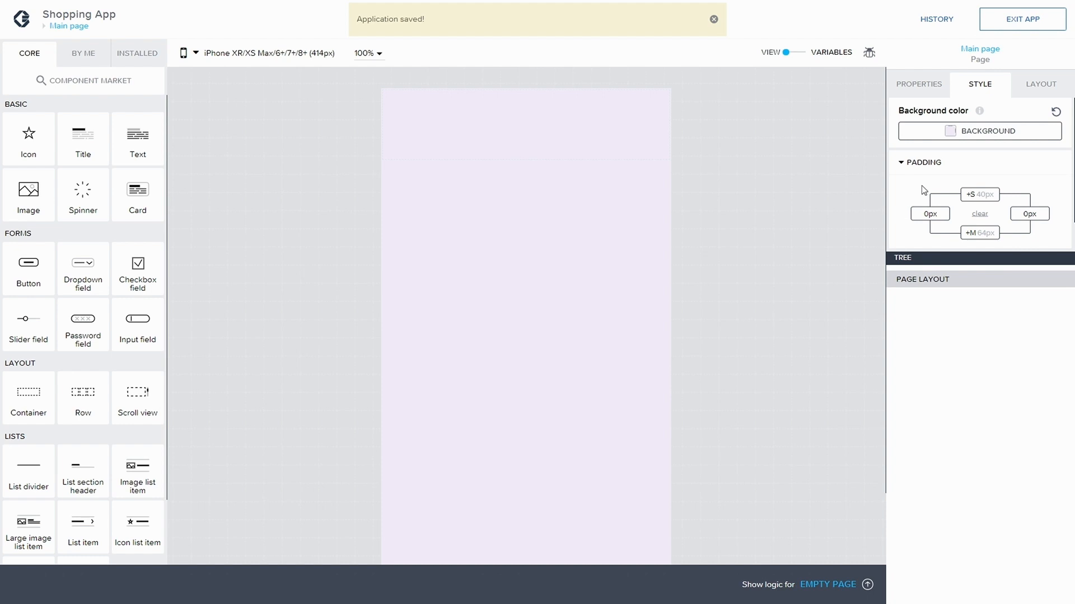
Enable the page's Stretch to the viewport height, Disable scrolling and Disable safe area options, and save the app
click(915, 87)
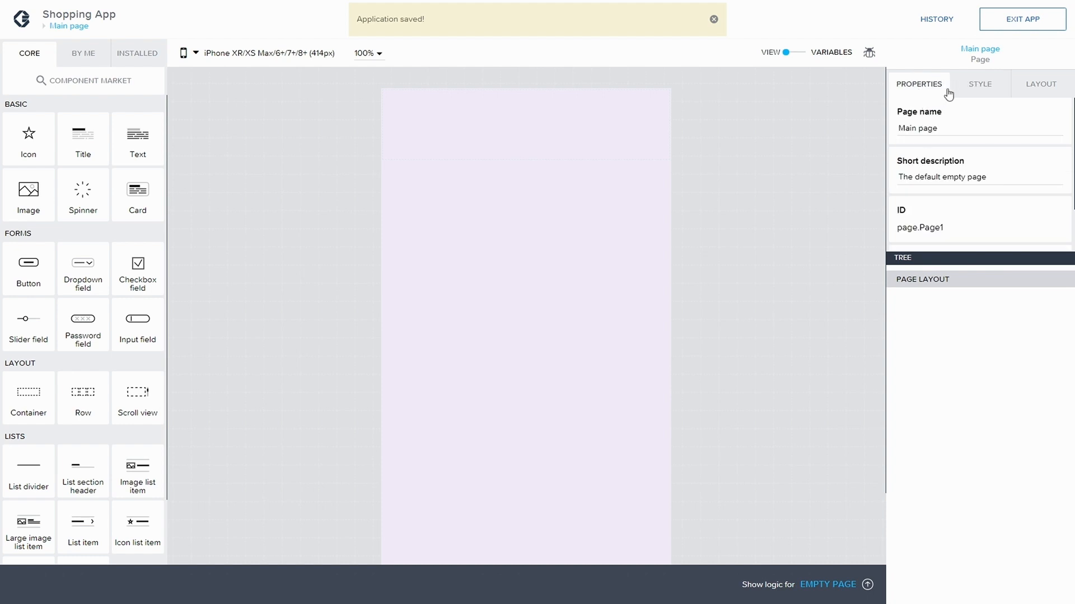
click(977, 85)
click(904, 163)
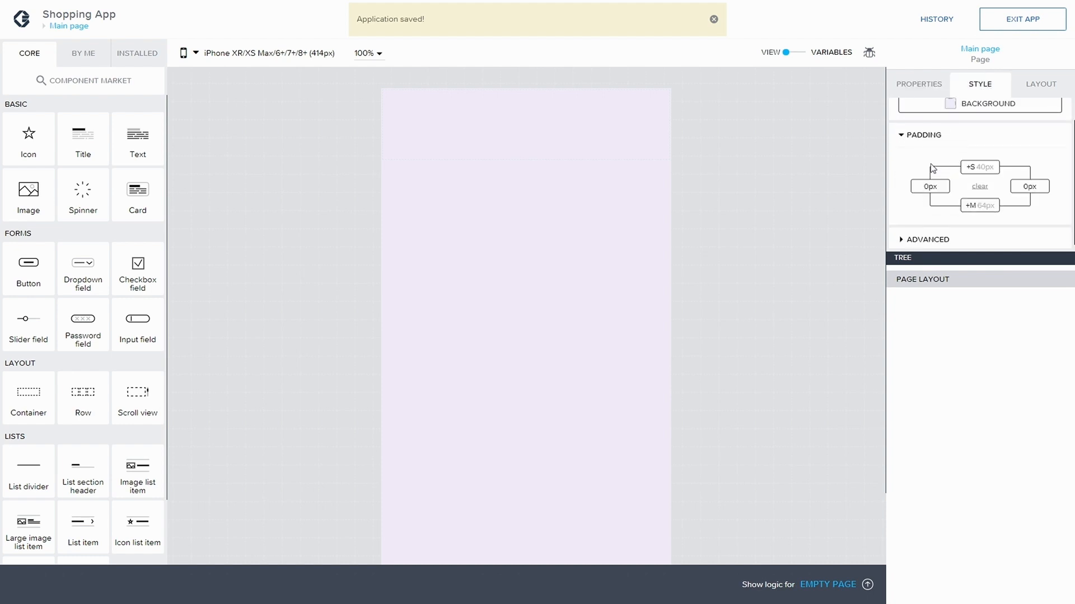
click(909, 157)
click(907, 186)
scroll(910, 185, down, 1)
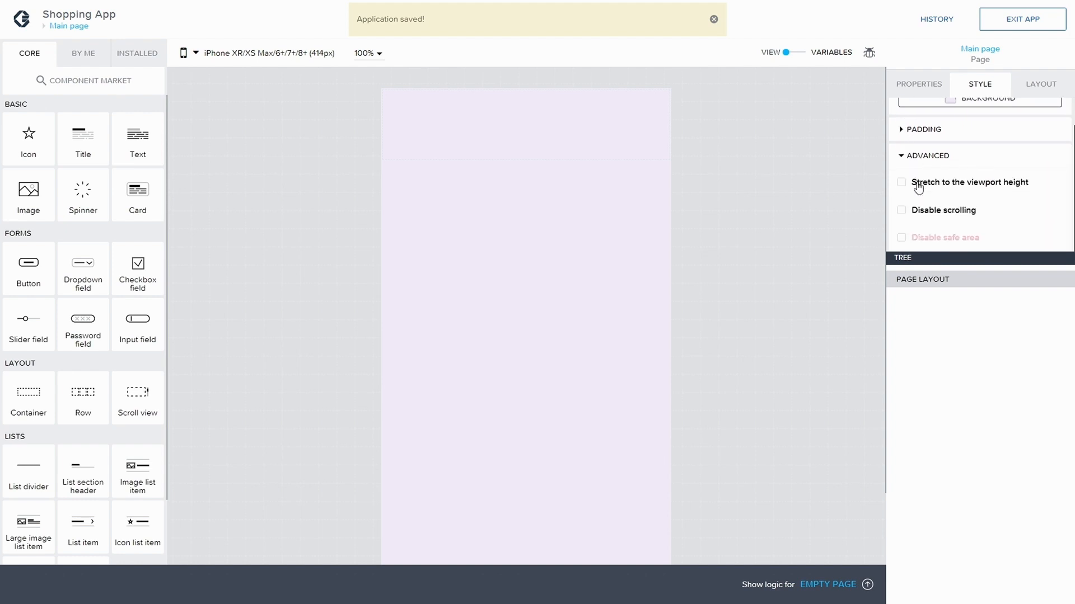
click(902, 182)
click(903, 210)
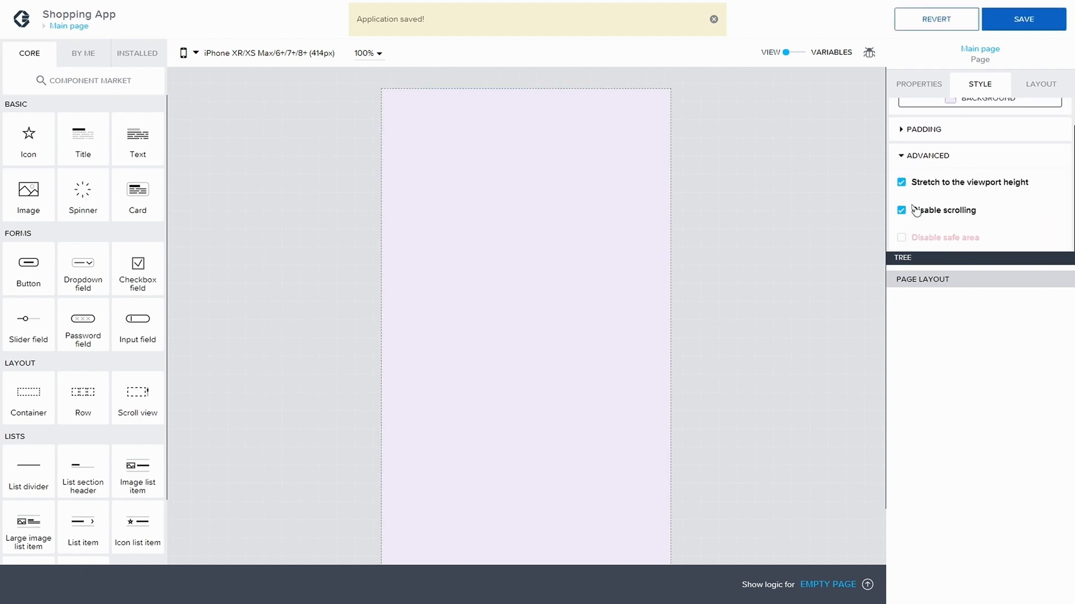
click(902, 238)
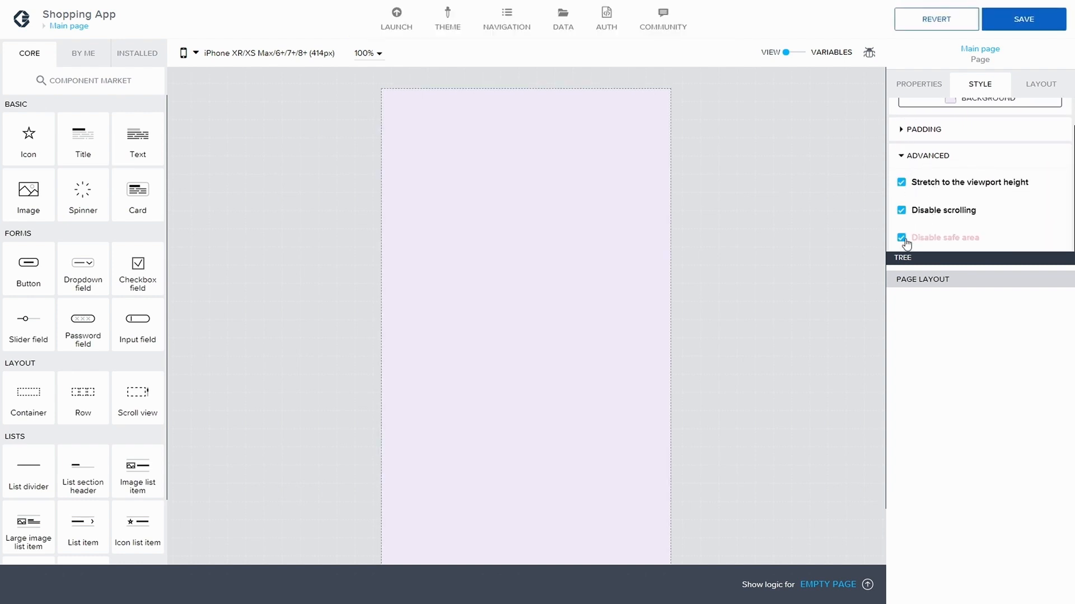
click(1027, 19)
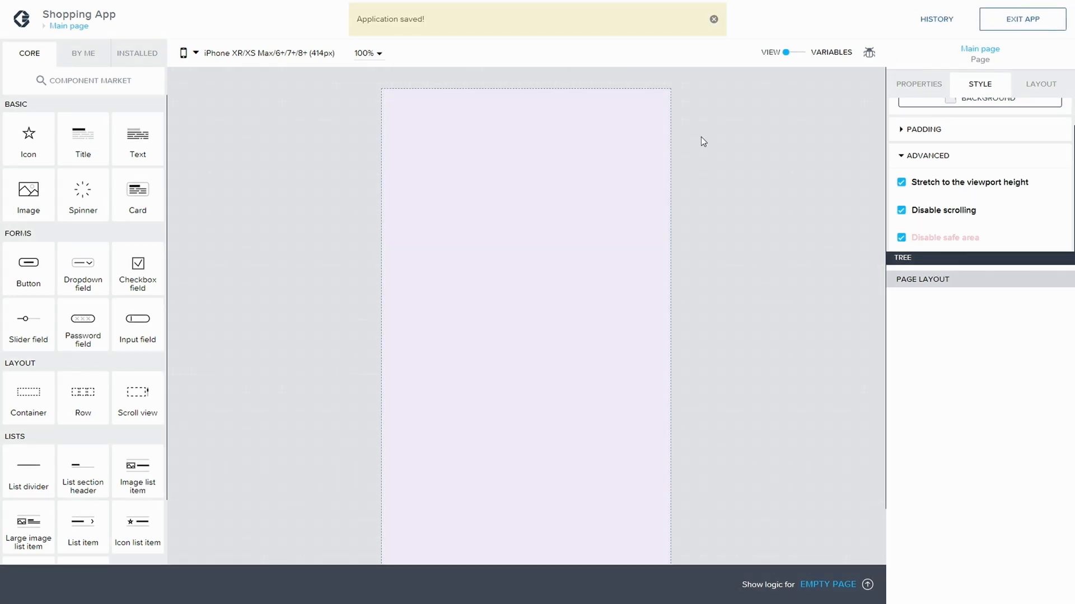
click(714, 21)
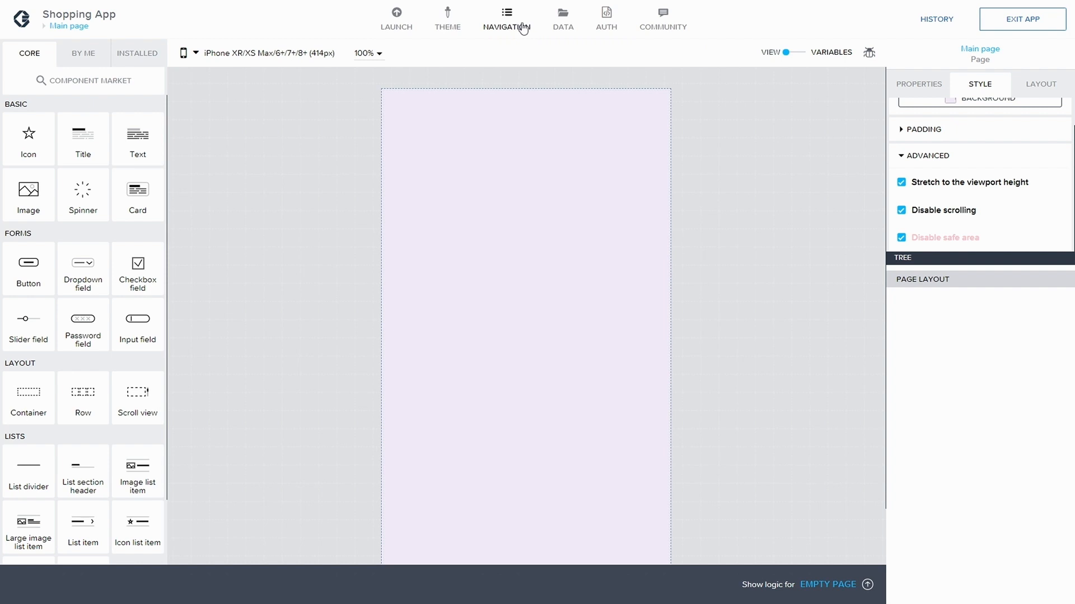
Disable the navigation header bar in the app's navigation settings
click(522, 28)
click(459, 112)
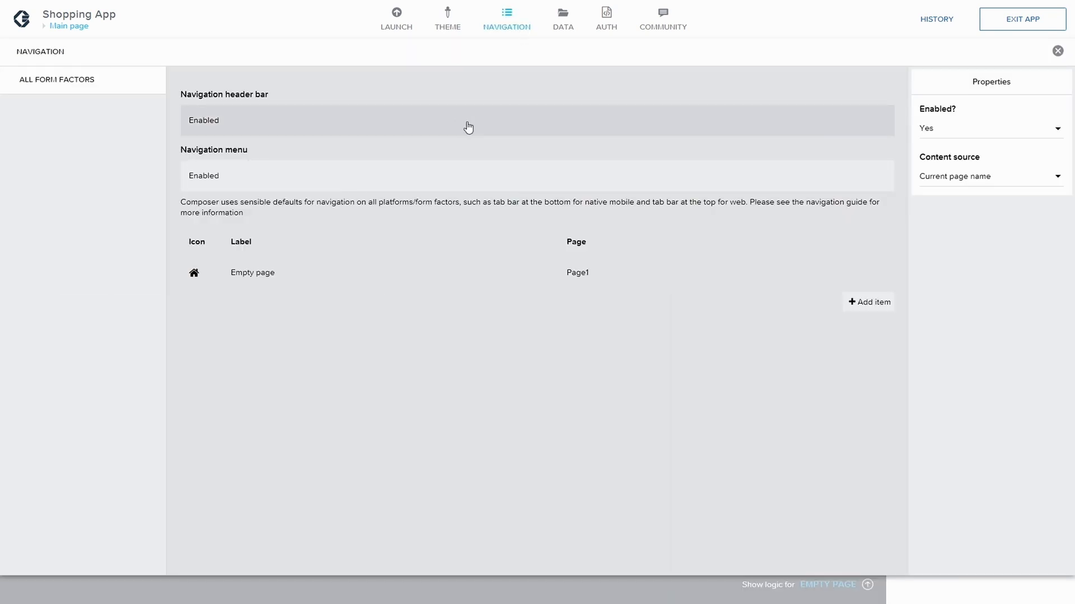
click(938, 134)
click(963, 151)
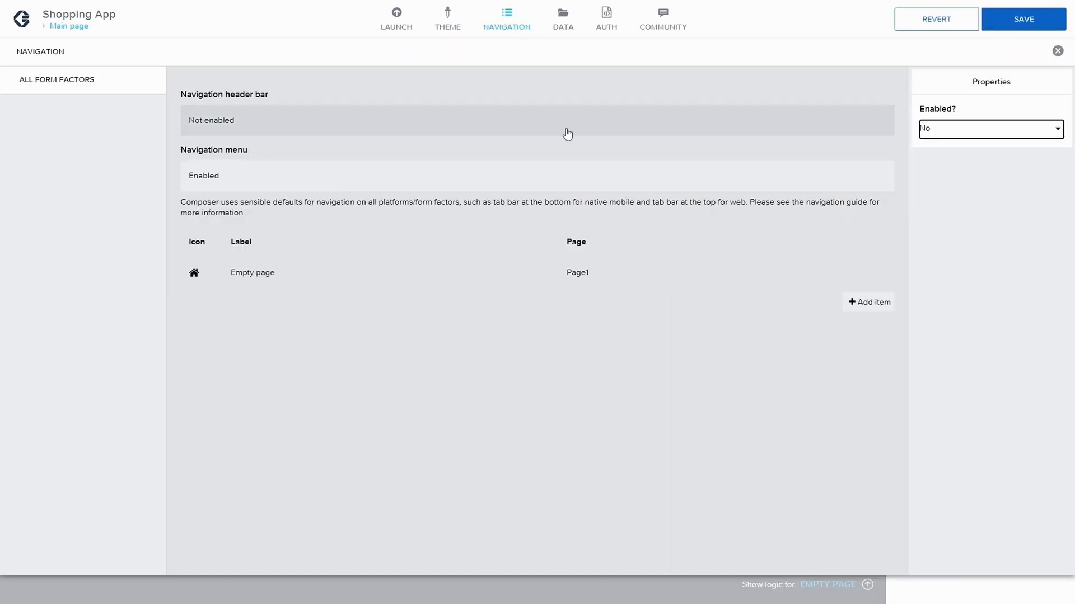
Disable the navigation menu with Main page as the start page, then save and return to the page canvas
click(654, 171)
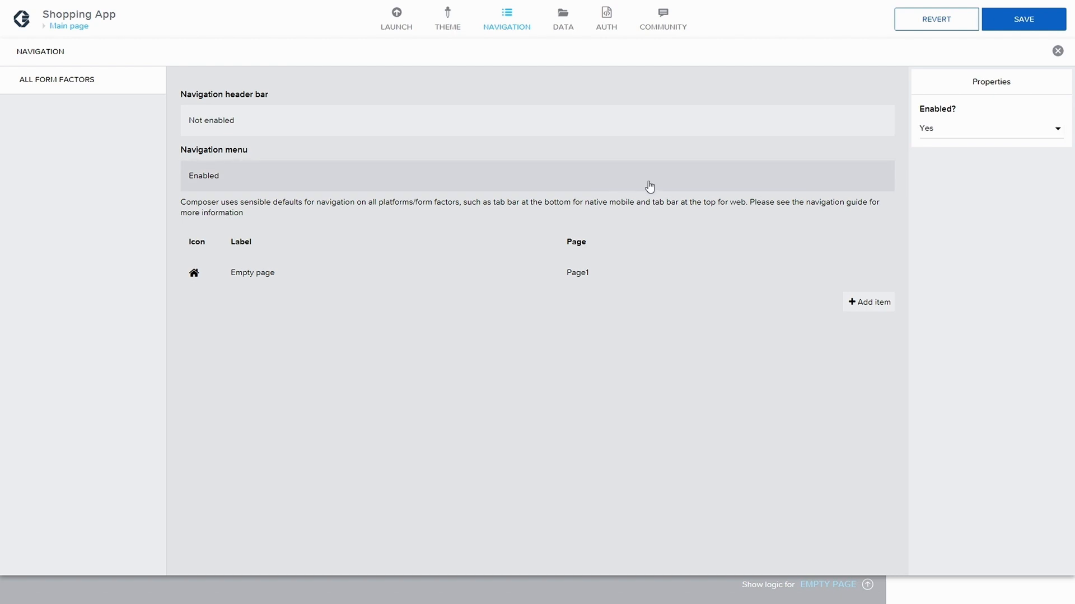
click(945, 132)
click(948, 152)
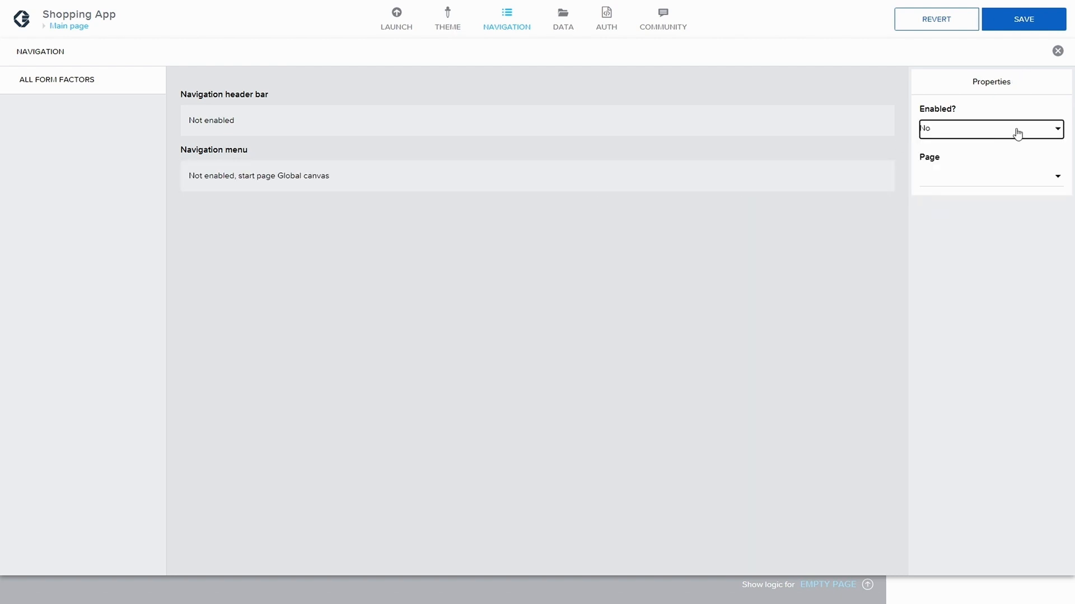
click(1010, 177)
click(941, 224)
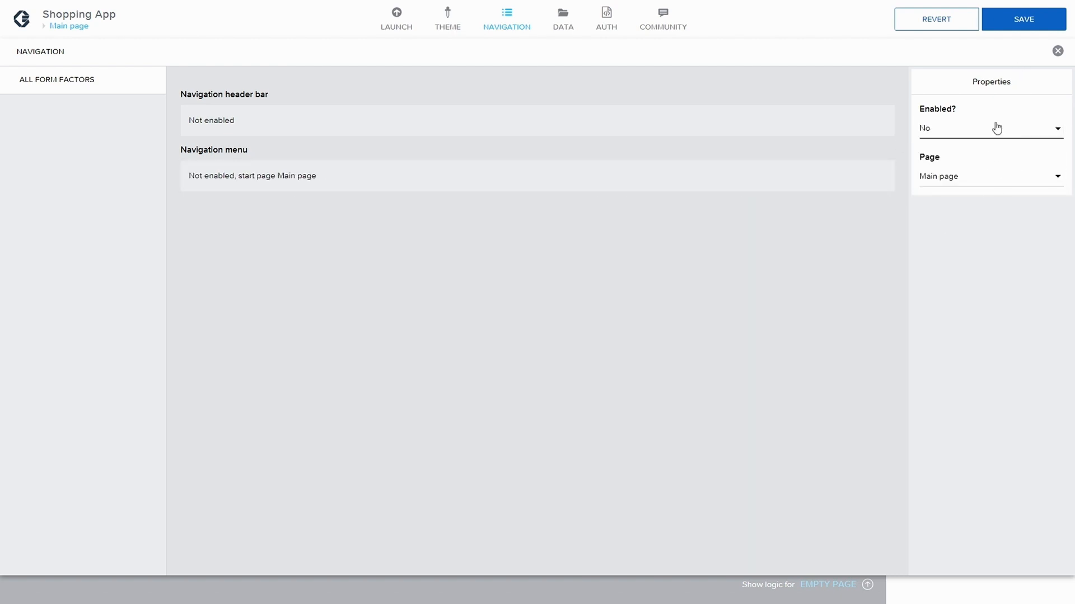
click(1019, 23)
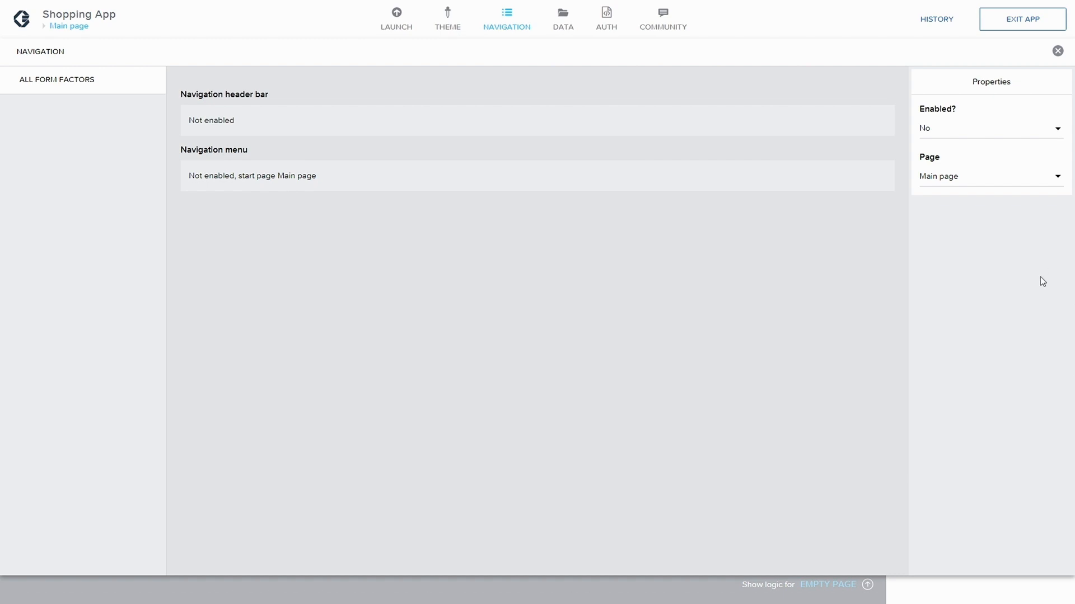
click(1057, 52)
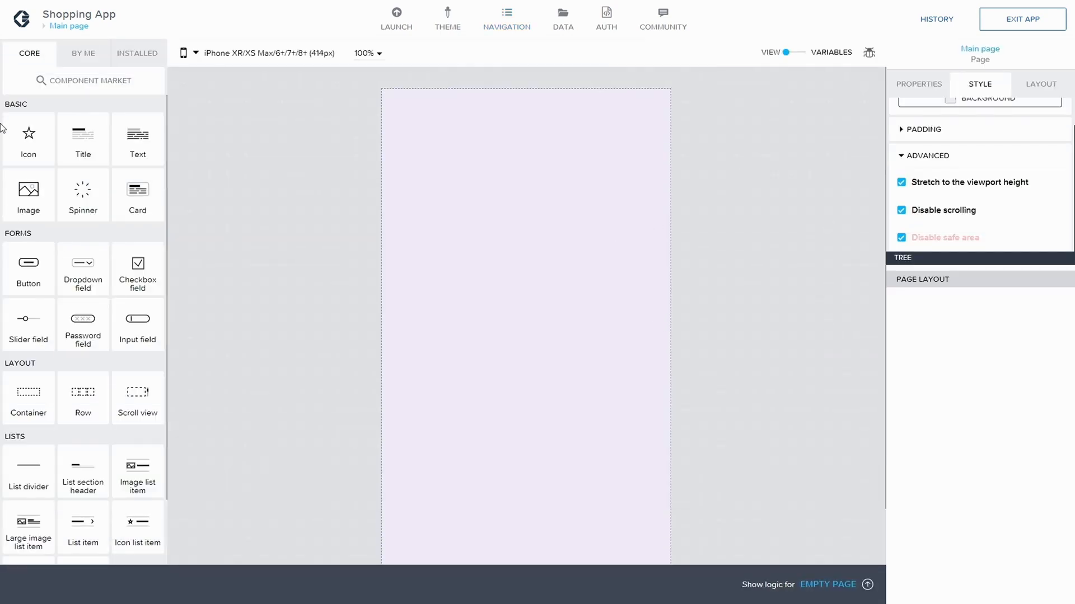
Add a container to the empty page with the display name Container Main and save the app
drag(26, 396, 531, 207)
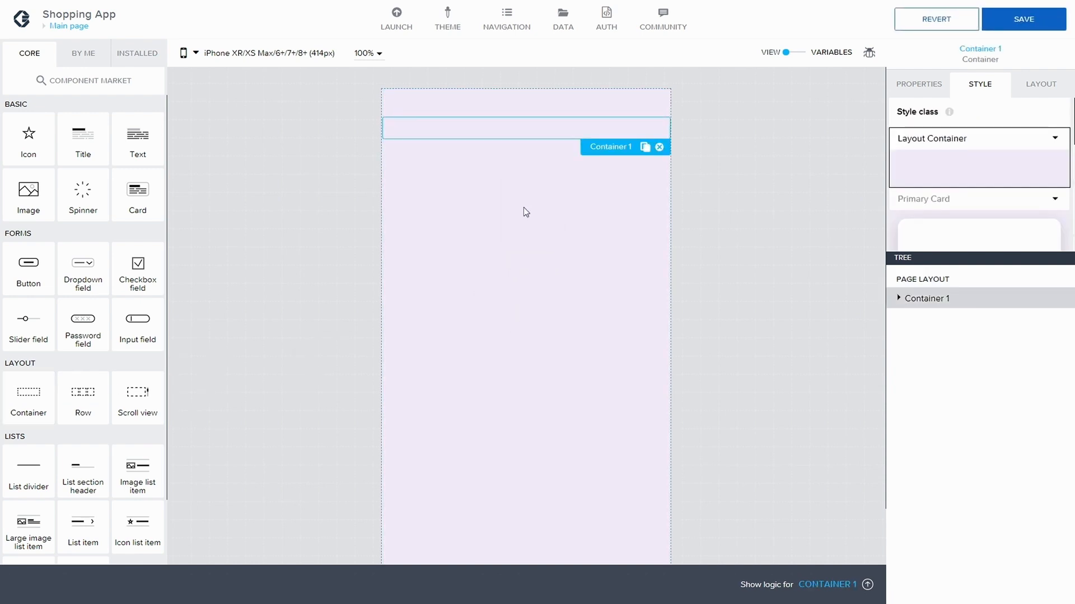
click(931, 85)
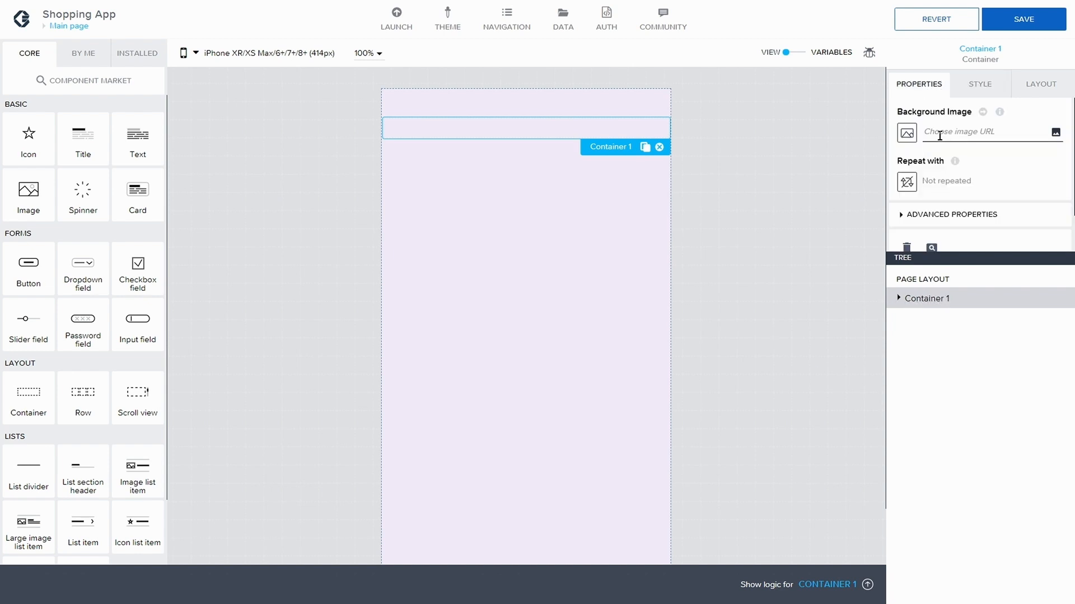
click(902, 215)
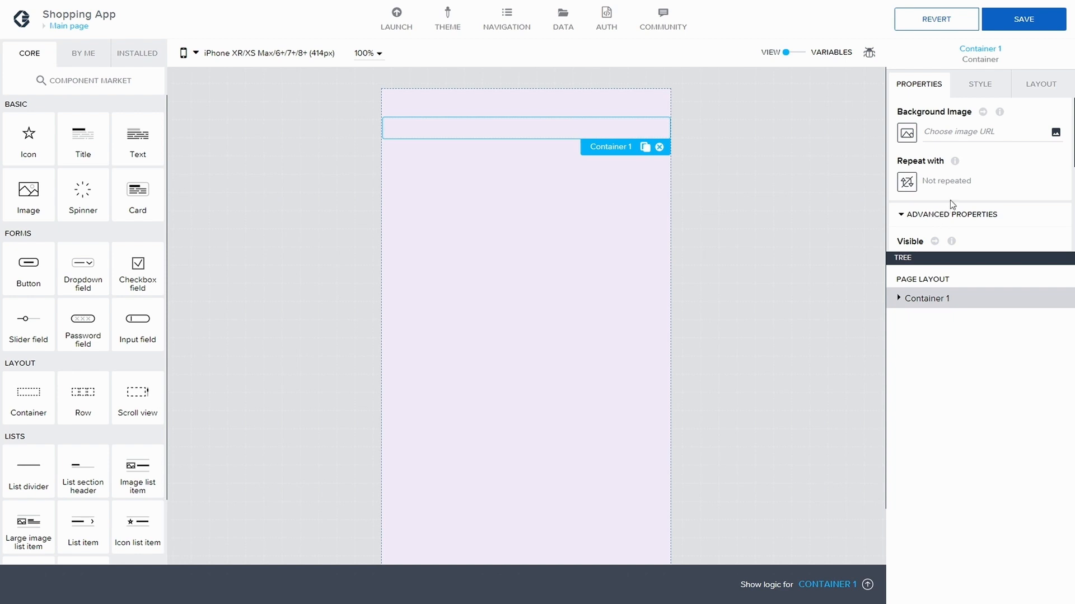
scroll(950, 200, down, 2)
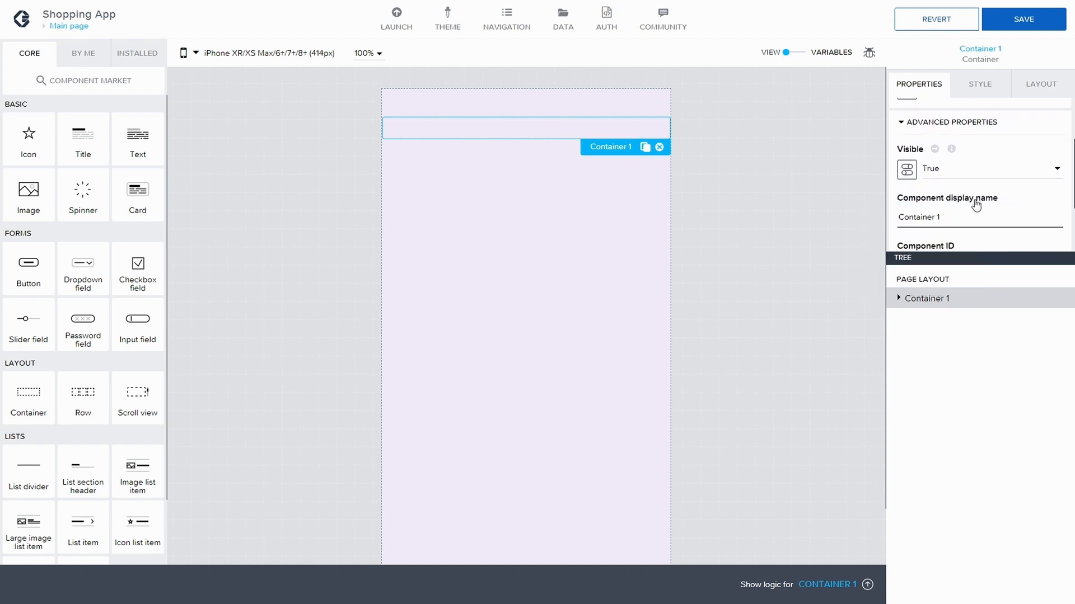
key(BackSpace)
key(BackSpace)
text(Main)
click(1025, 19)
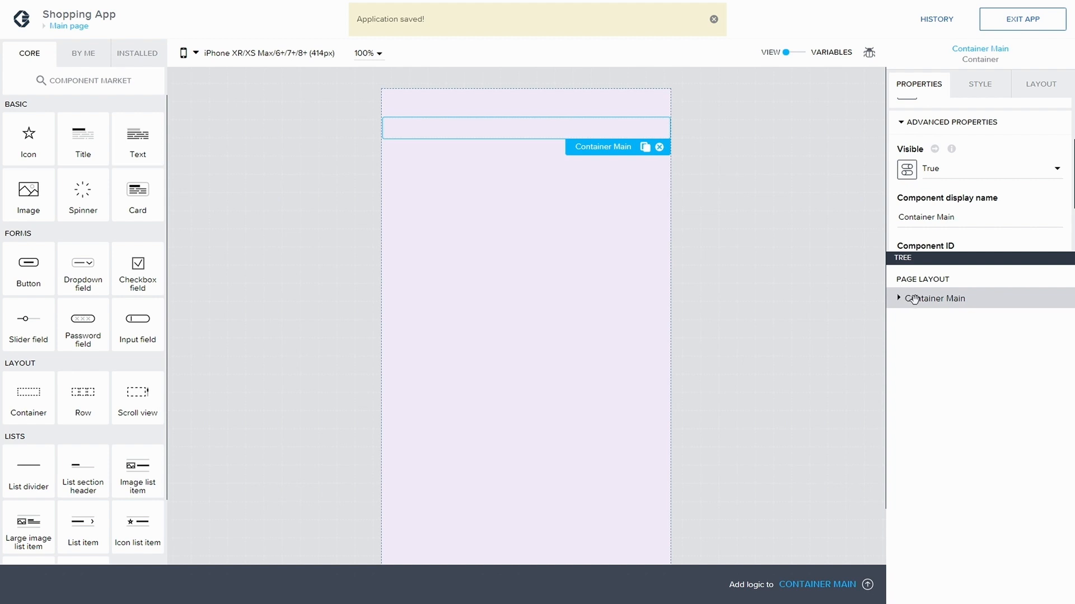
Duplicate Container Main and nest the copy inside the original container
key(ctrl+c)
key(ctrl+v)
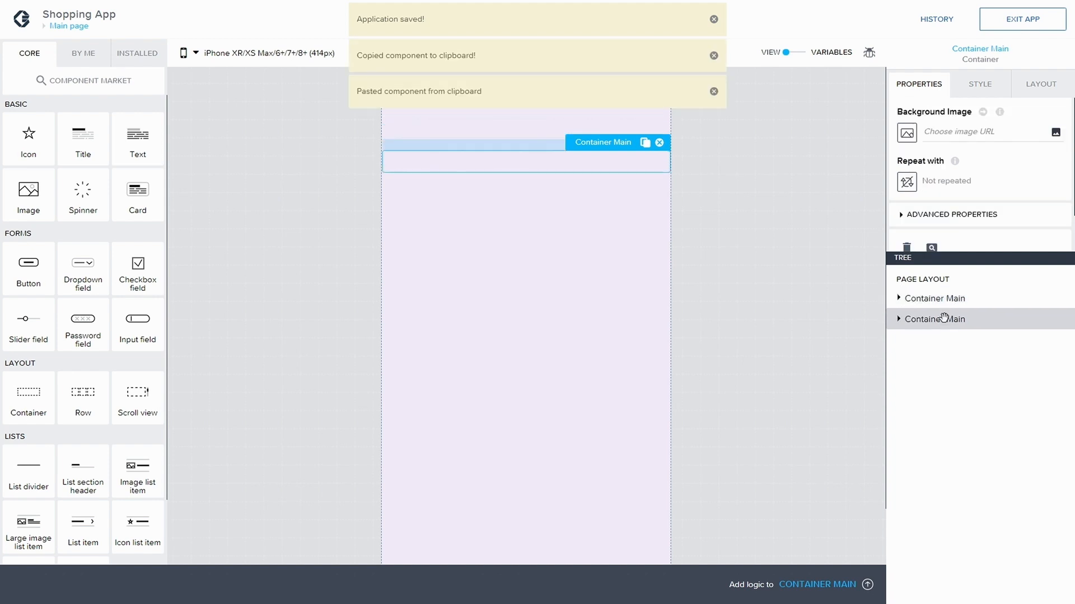
drag(944, 318, 898, 300)
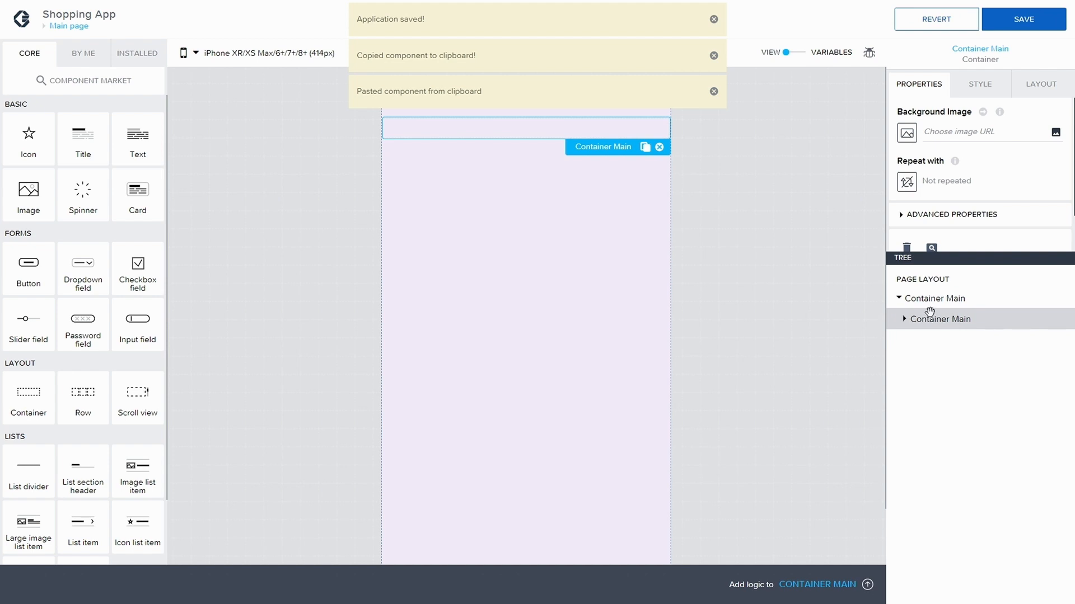
Change the nested container's display name to Container Top Title
click(900, 218)
mouse_move(938, 245)
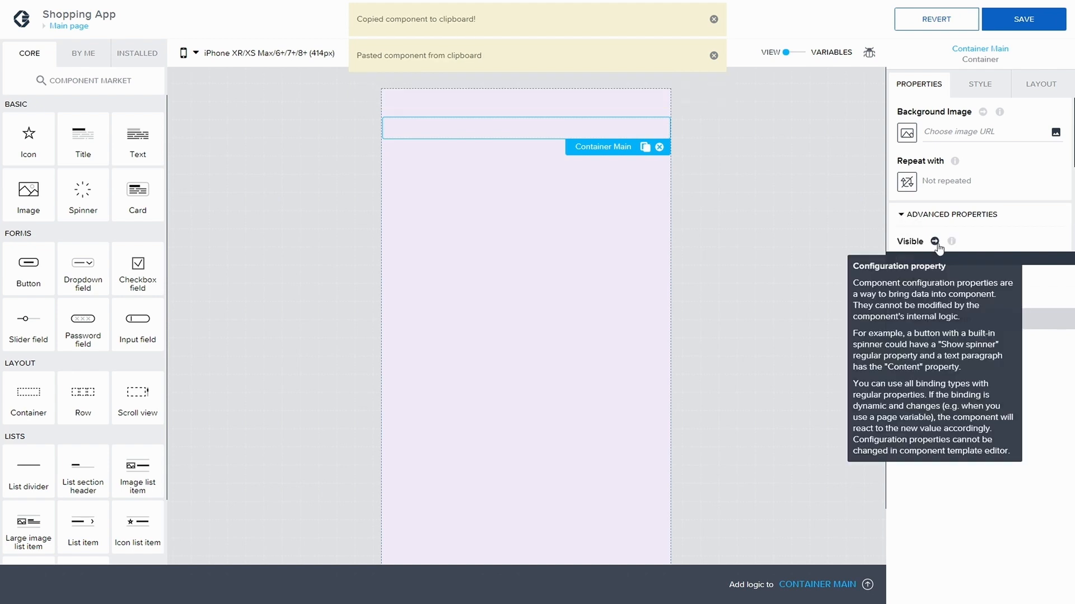
scroll(938, 235, down, 2)
double_click(953, 218)
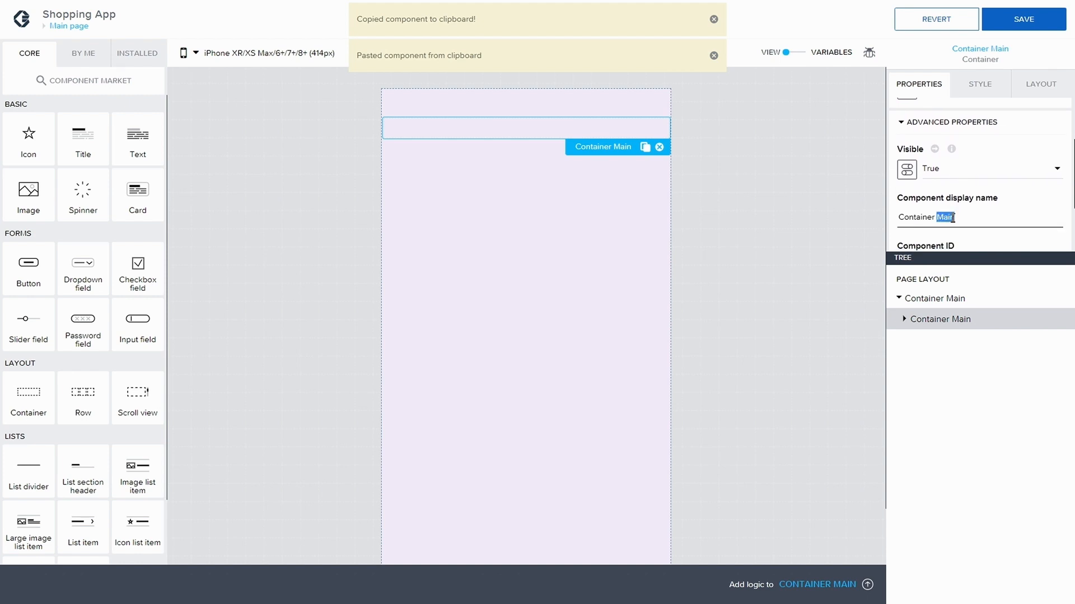
text(Top Ti)
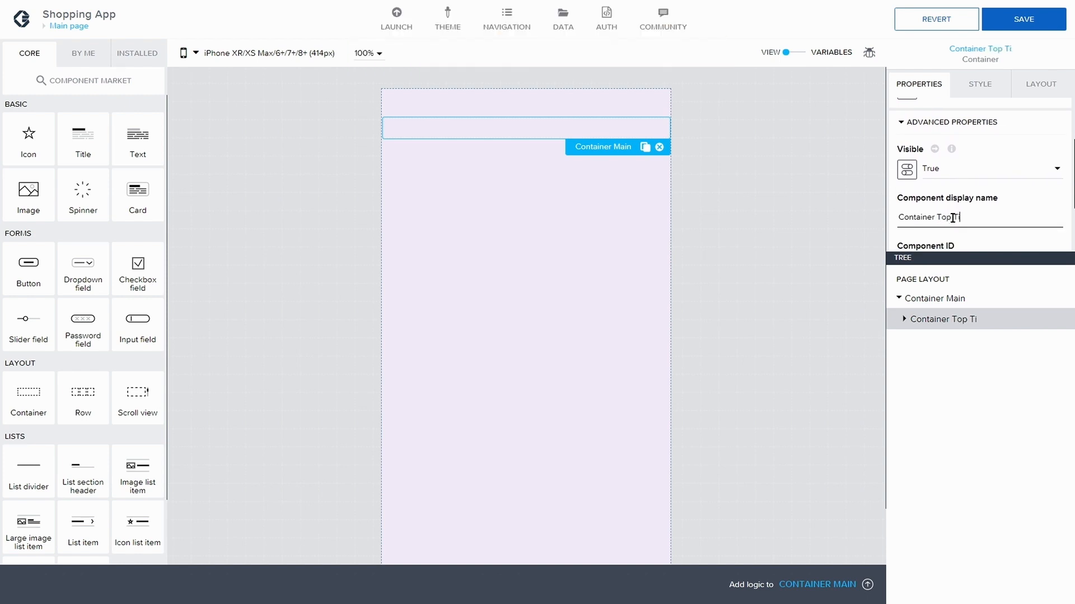
text(tle)
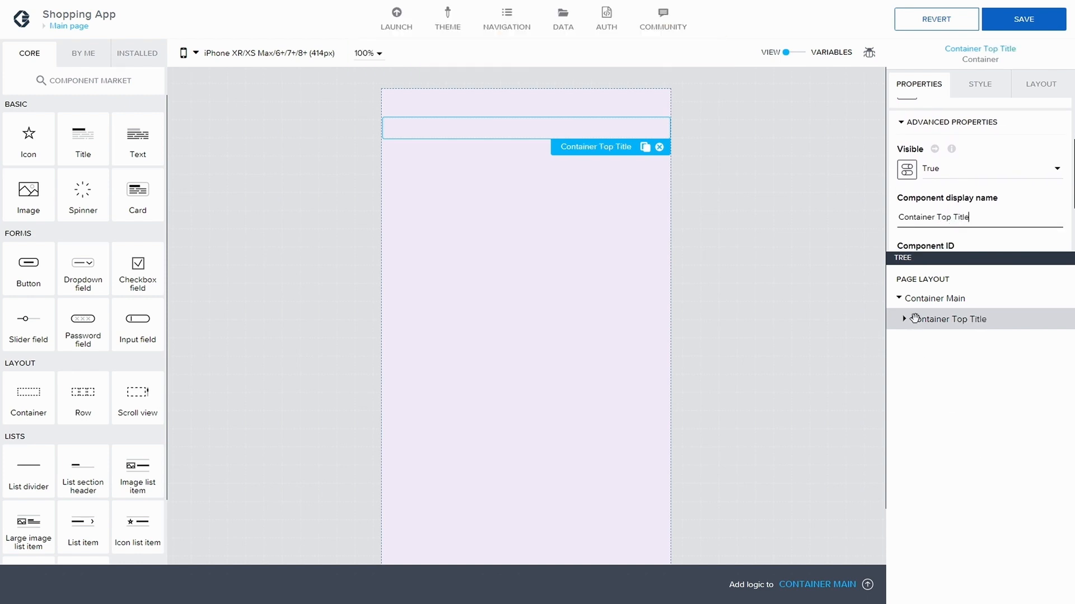
Duplicate Container Top Title so the copy sits directly below it inside Container Main
click(932, 318)
key(ctrl+c)
key(ctrl+v)
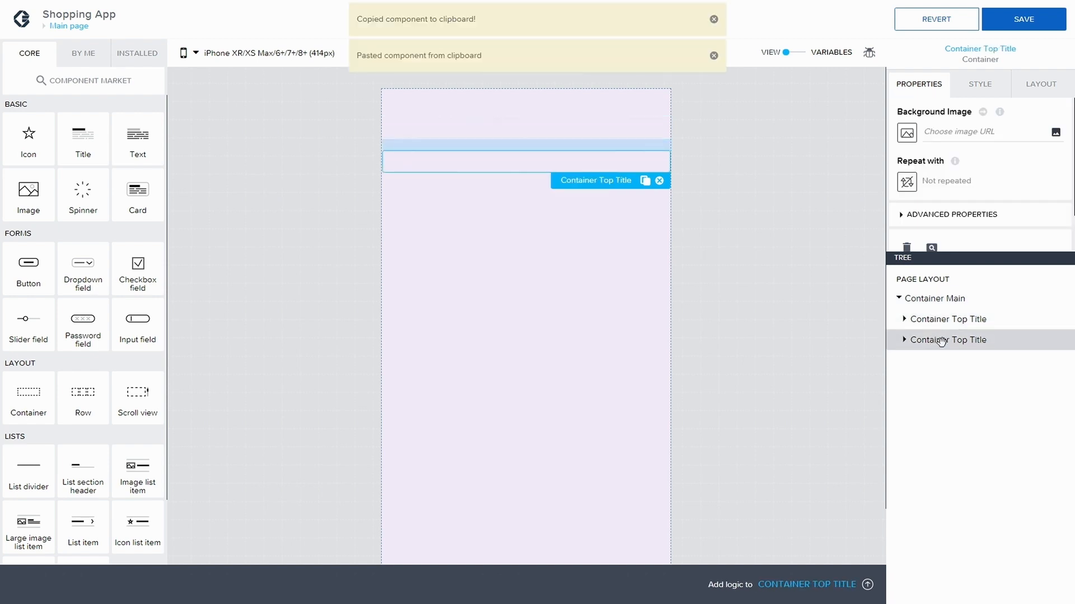
Change the duplicated container's display name to Container Title and save the app
click(946, 215)
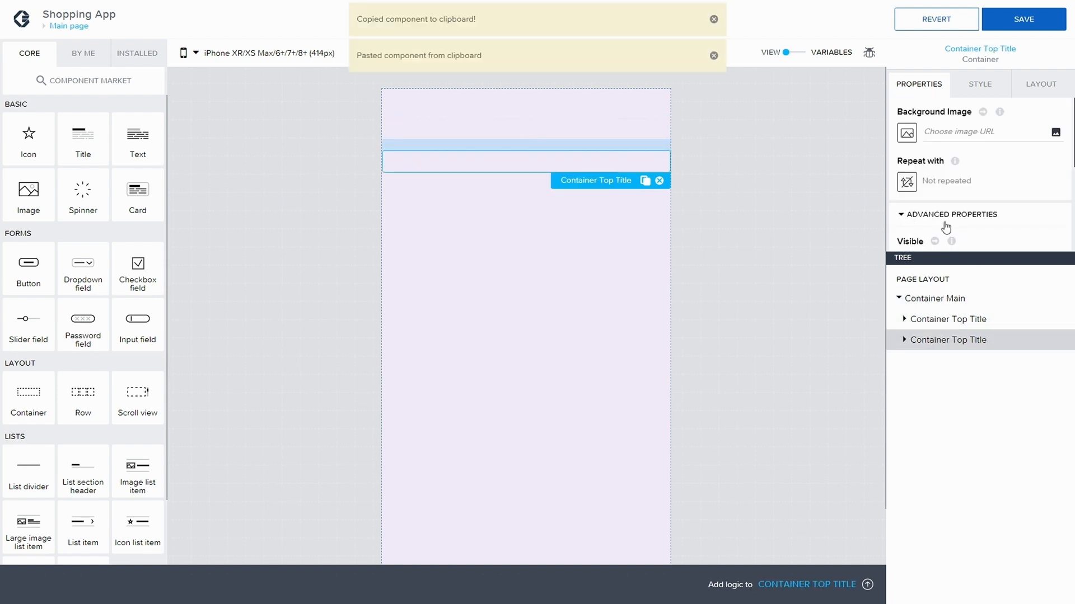
scroll(946, 211, down, 1)
scroll(957, 157, down, 3)
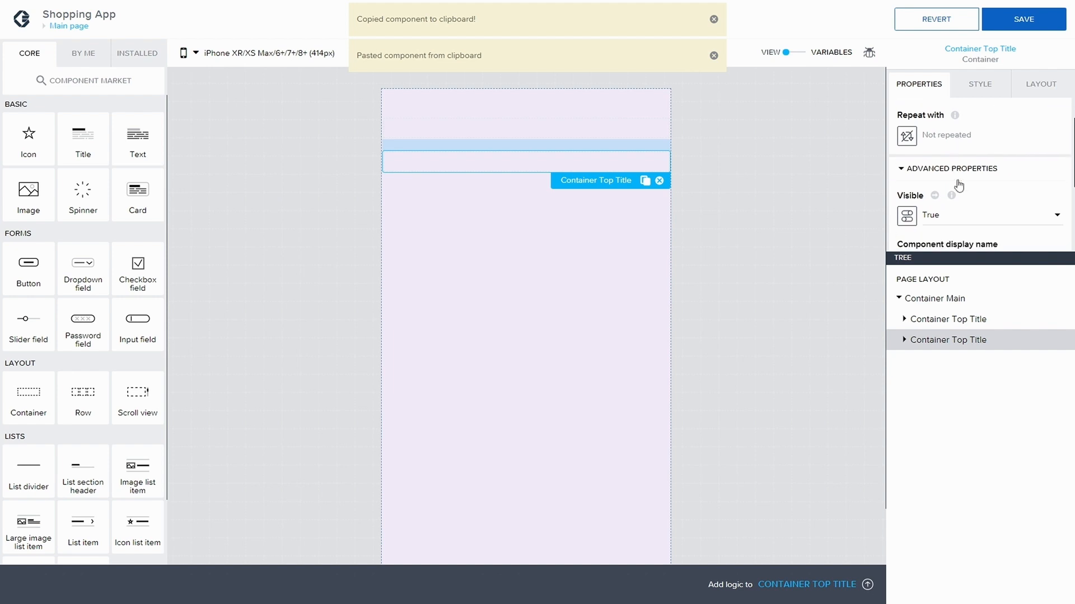
double_click(956, 209)
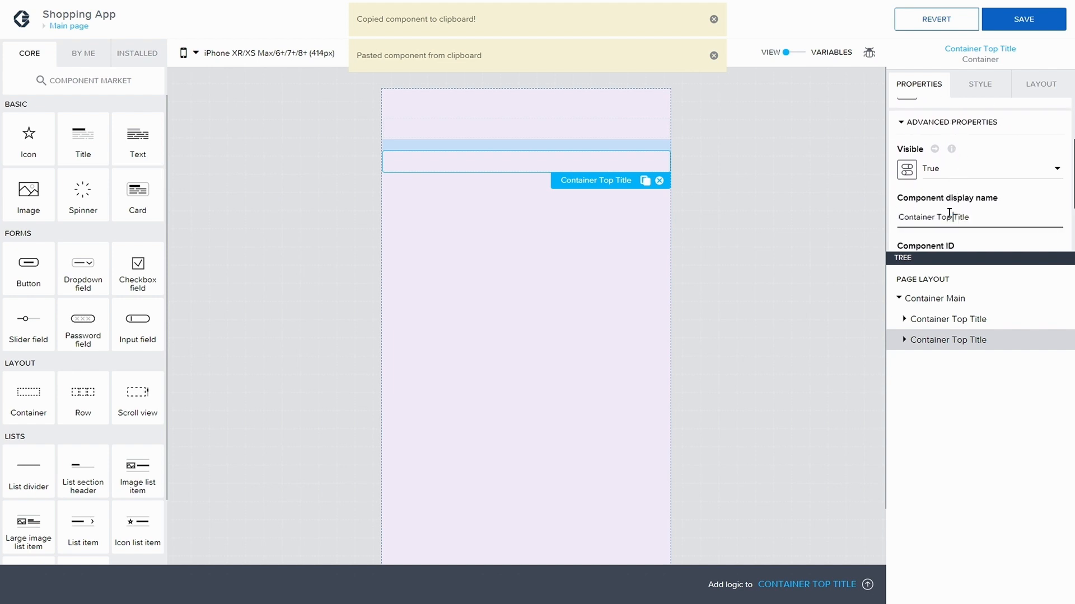
double_click(945, 216)
key(BackSpace)
click(1024, 19)
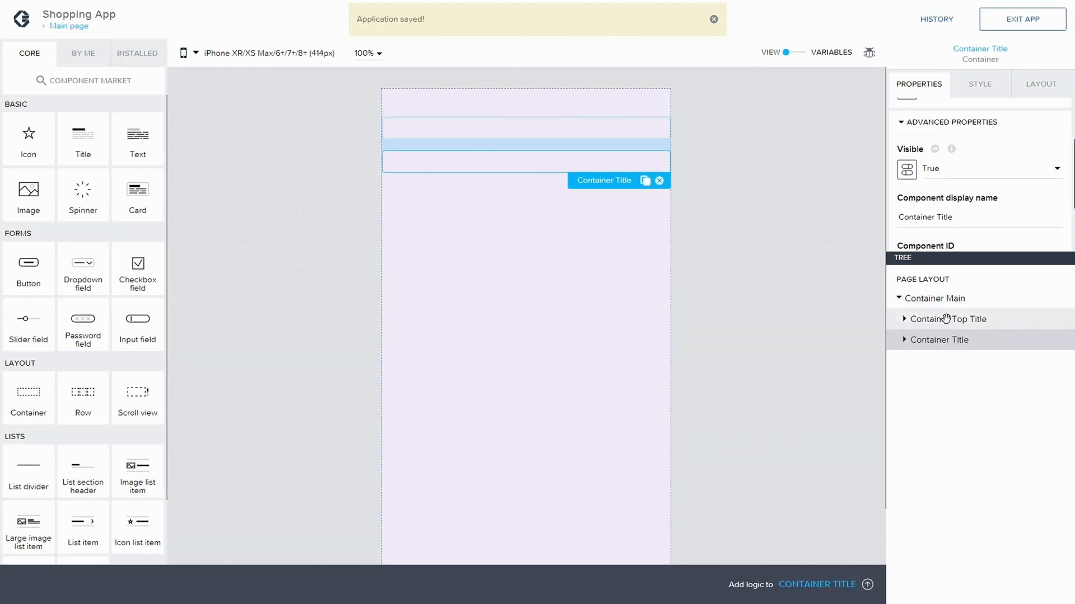
Paste a copy of Container Title into Container Main and move the original Container Title above Container Top Title
key(ctrl+c)
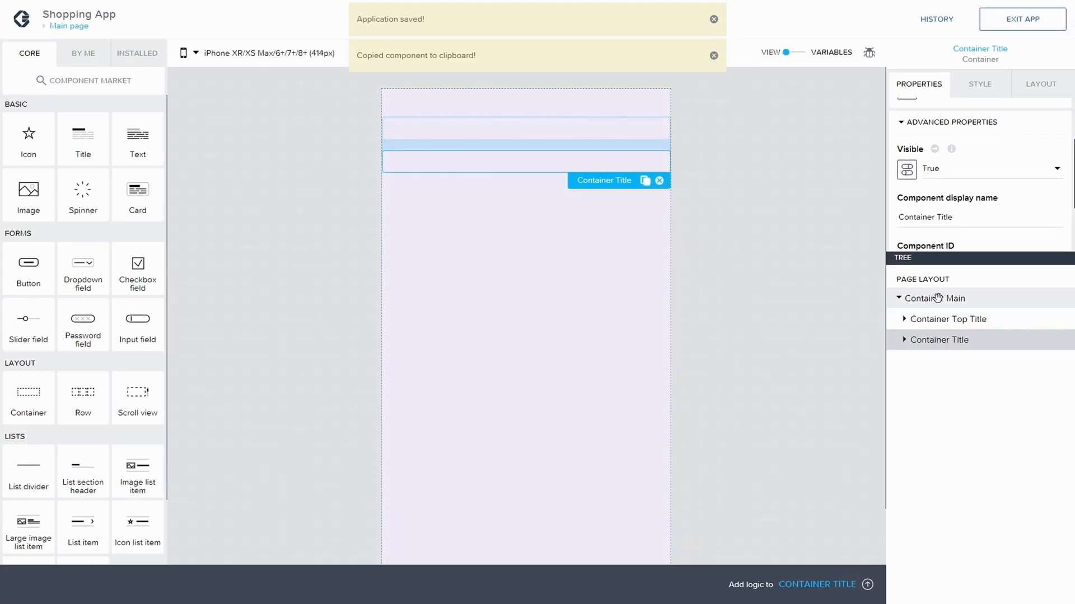
key(ctrl+v)
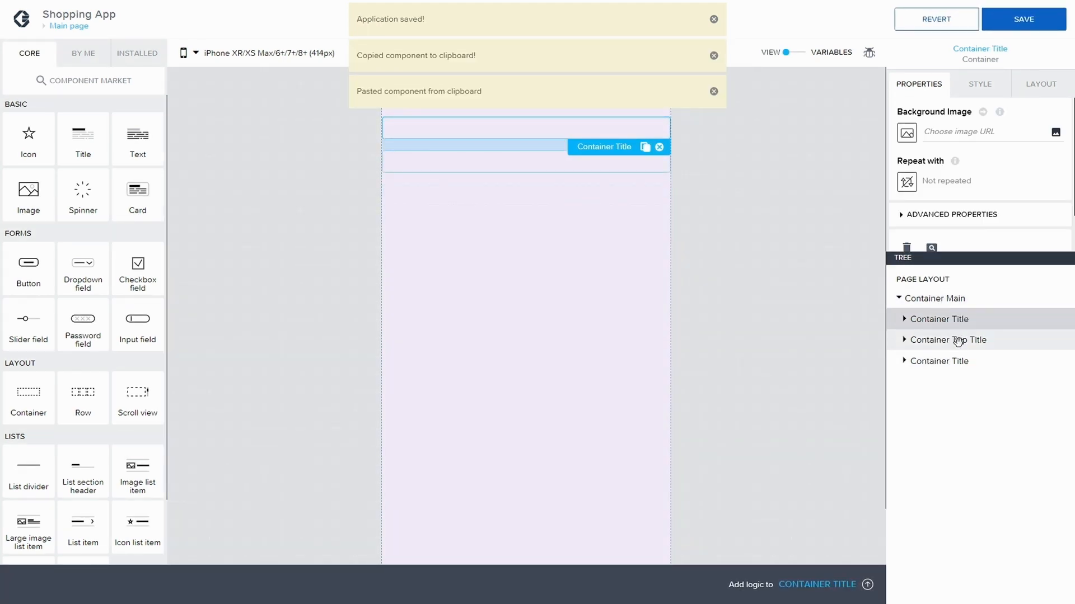
drag(959, 362, 942, 339)
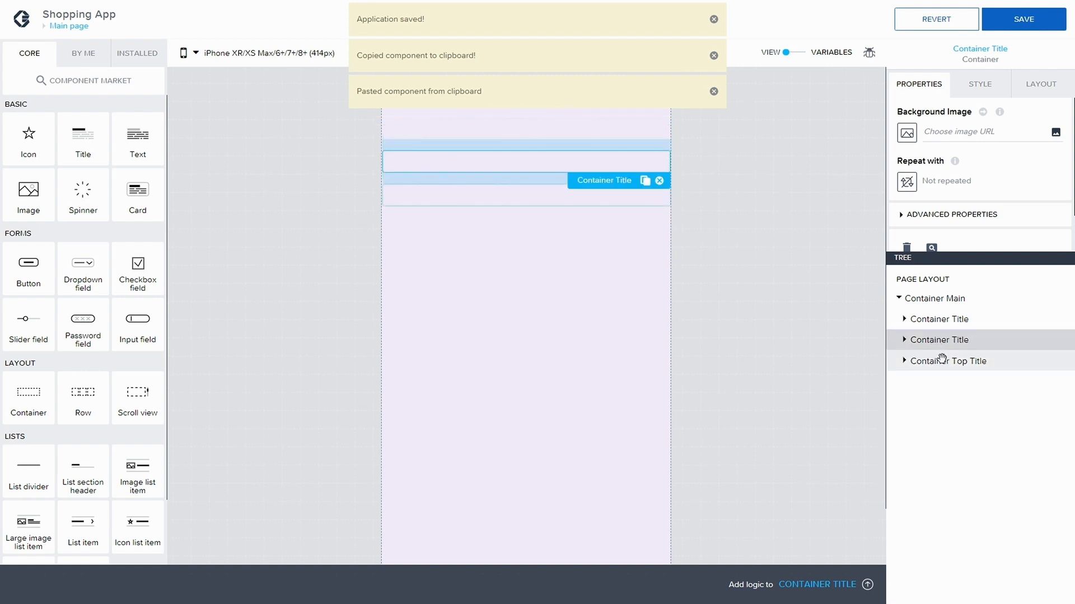
Change Container Top Title's display name to Container Search Bar and save the app
click(942, 361)
scroll(944, 200, down, 1)
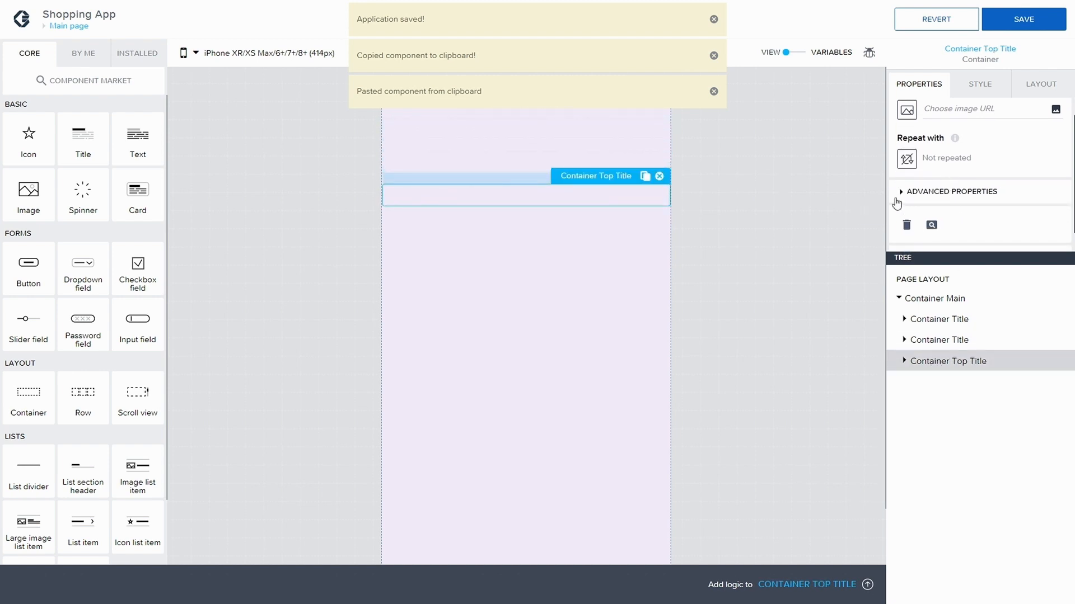
click(905, 193)
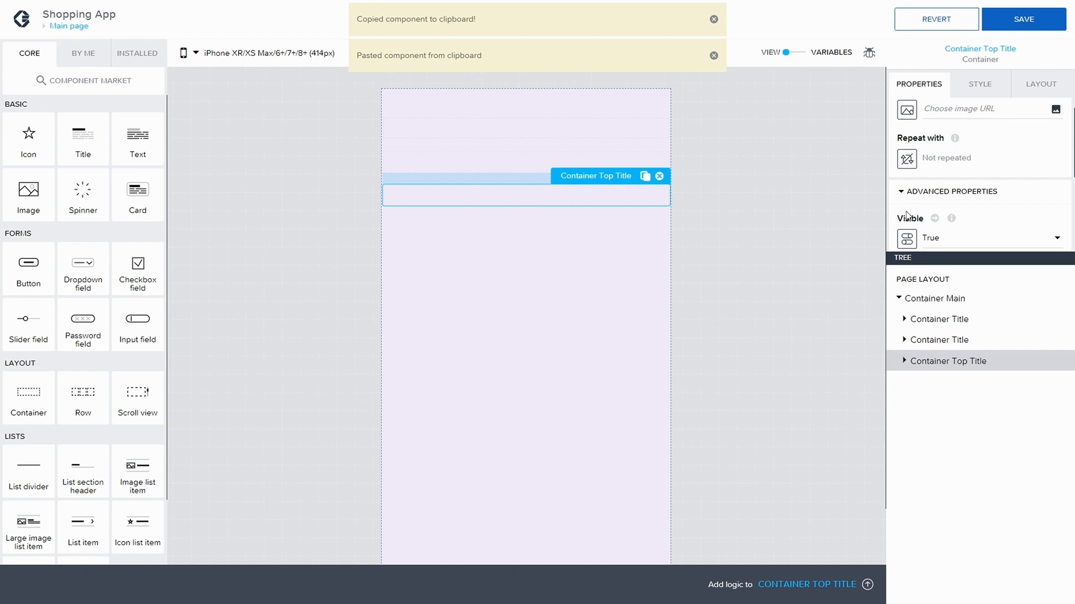
scroll(951, 221, down, 3)
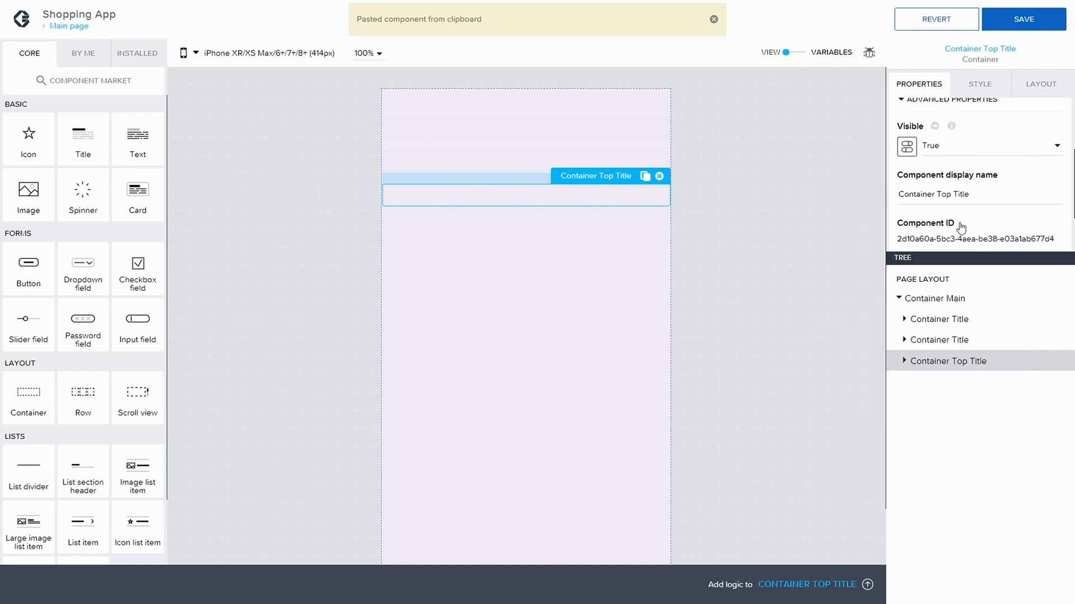
drag(934, 195, 984, 196)
text(Sear)
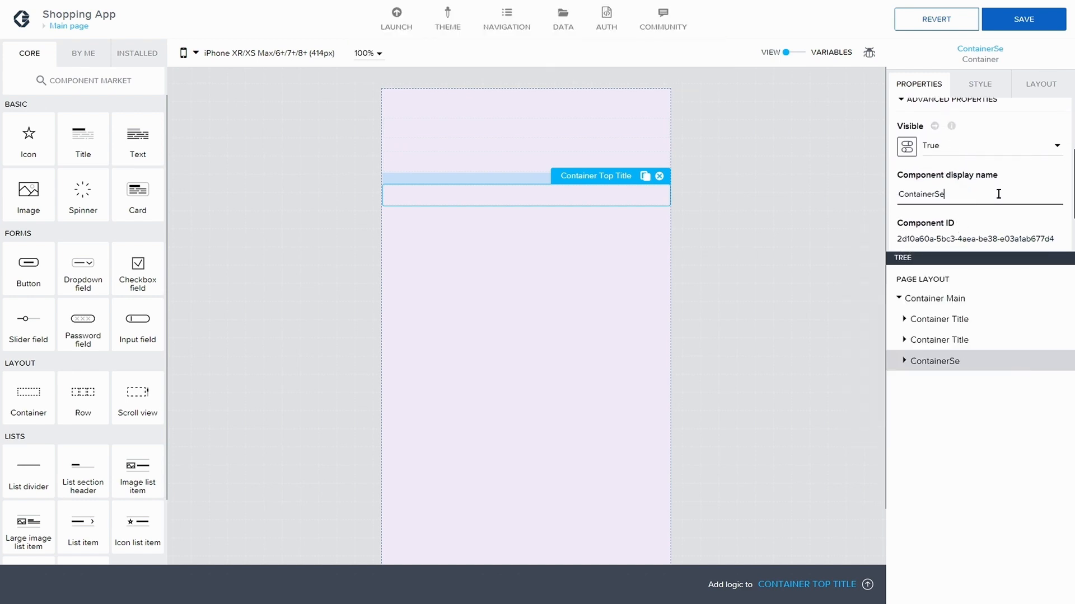
key(BackSpace)
key(BackSpace)
key(BackSpace)
key(BackSpace)
text(Search)
key(BackSpace)
key(BackSpace)
text(ch)
key(BackSpace)
key(BackSpace)
key(BackSpace)
text(rch Bar)
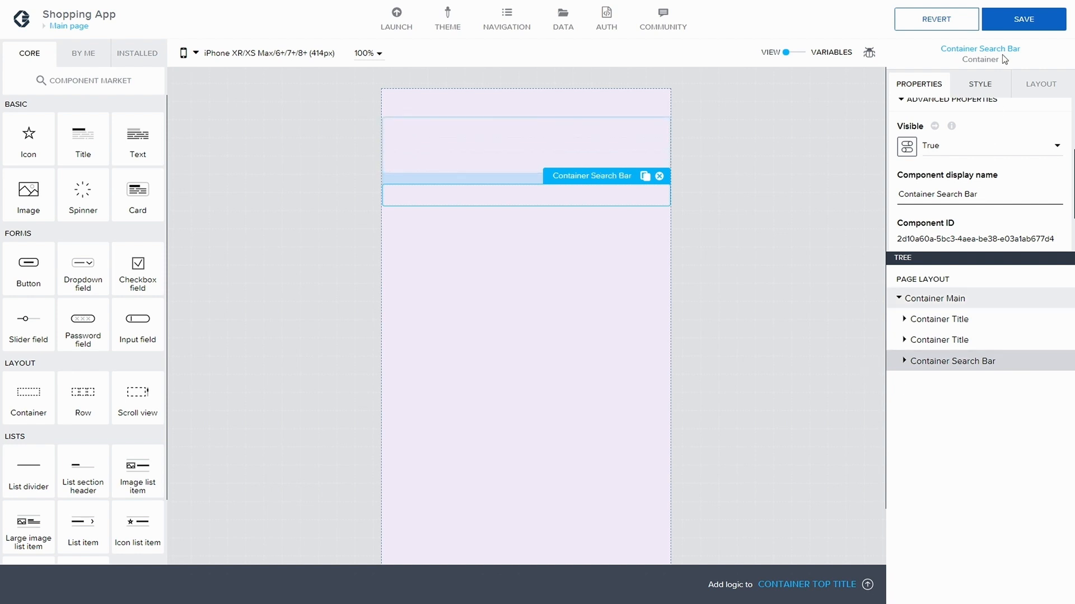
click(1019, 19)
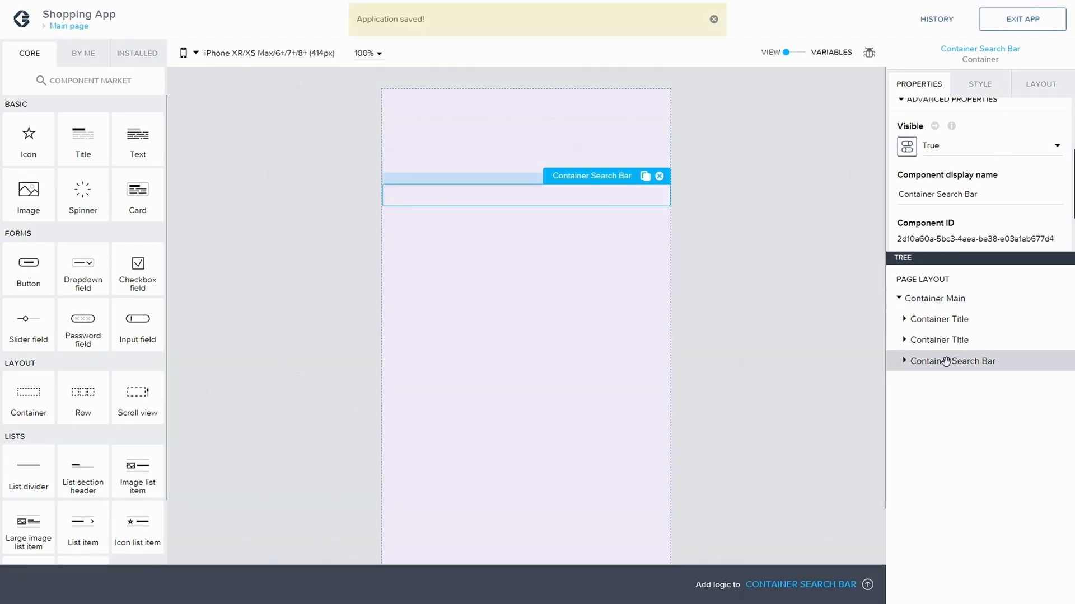
Duplicate Container Search Bar, giving the copy the display name Container List, and save the app
key(ctrl+c)
key(ctrl+v)
click(900, 215)
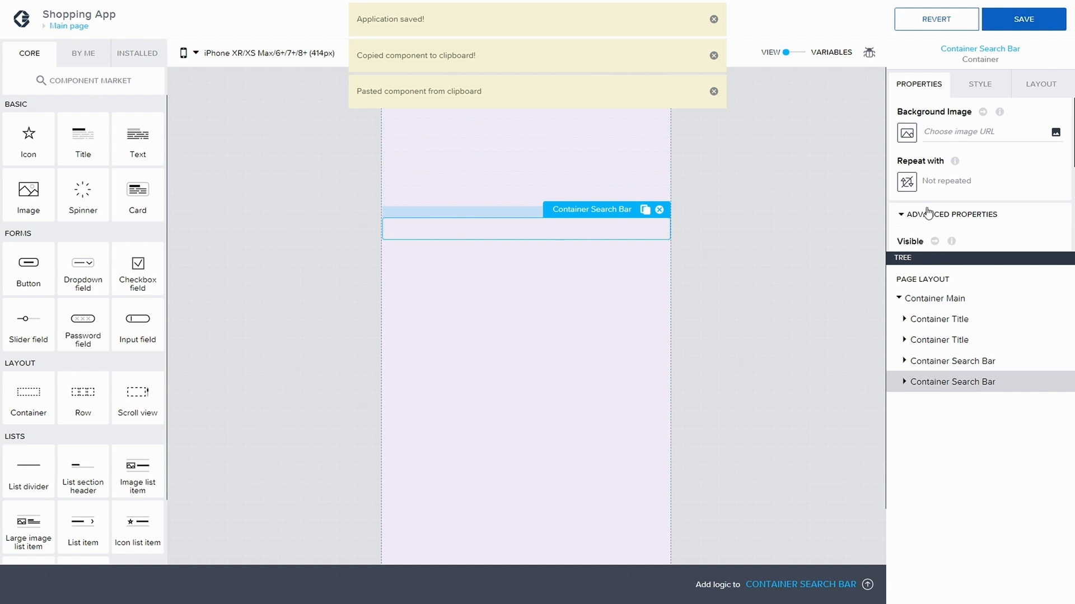
scroll(940, 185, down, 1)
click(958, 194)
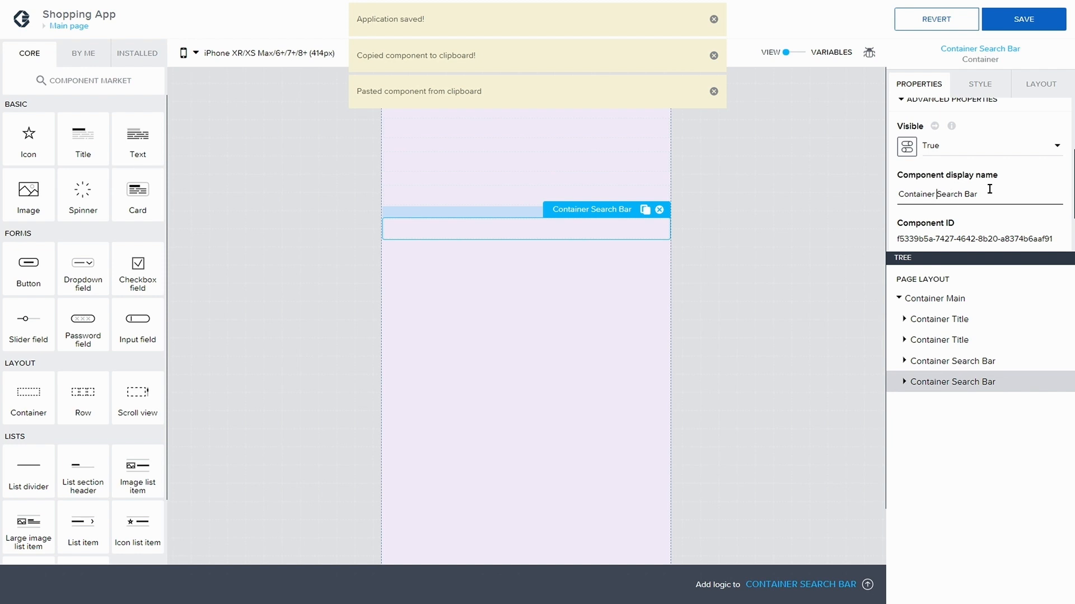
key(shift+Right)
key(shift+Right)
key(shift+Right)
key(shift+Right)
key(shift+Right)
key(shift+Right)
key(shift+Right)
key(shift+Right)
key(shift+Right)
key(shift+Right)
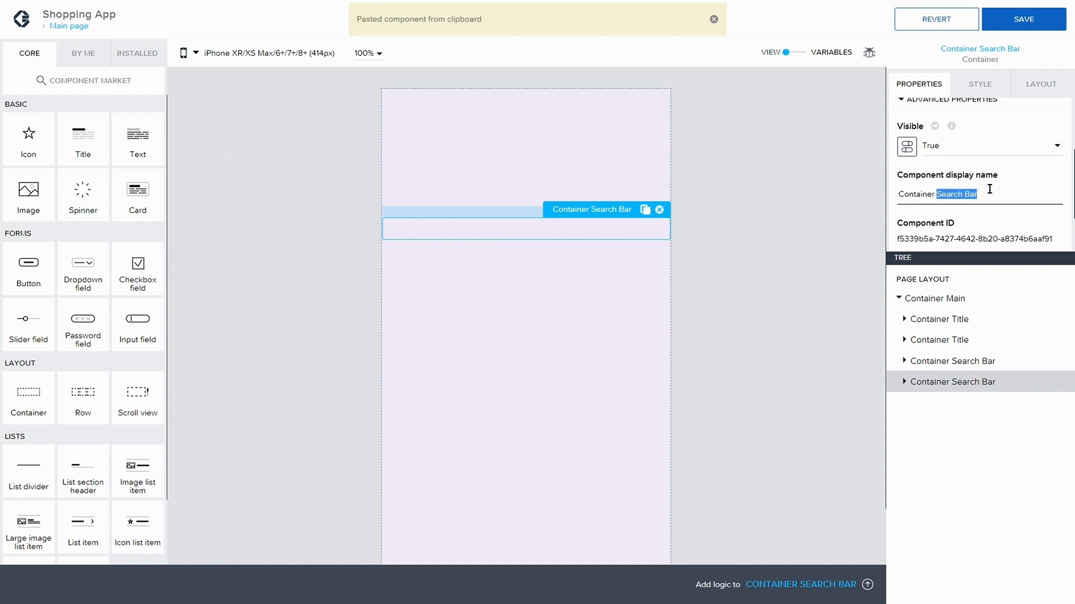
text(List)
click(1024, 19)
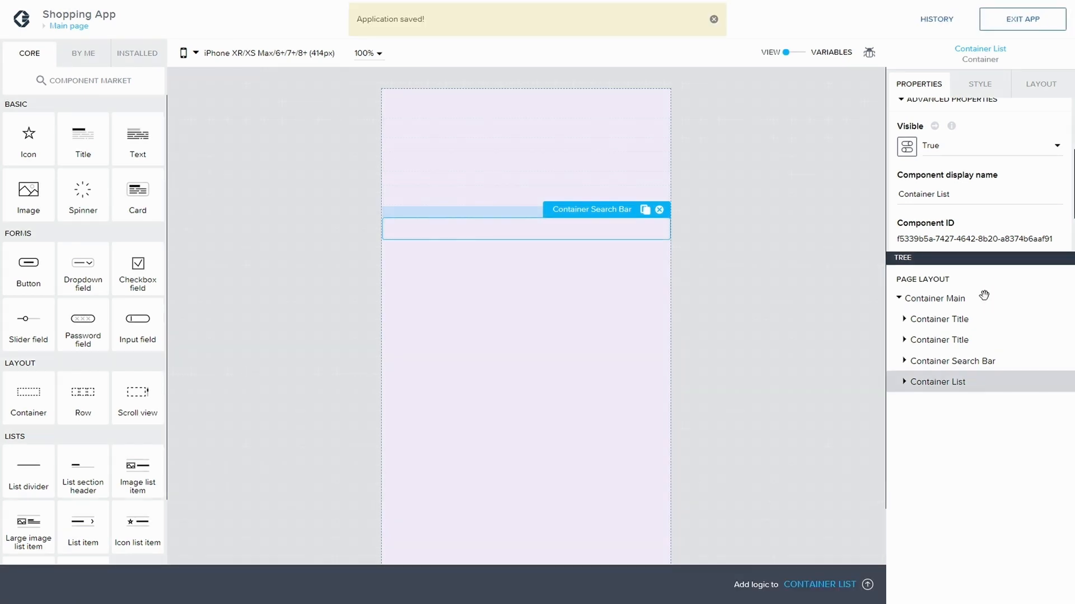
Add a Title component inside the first Container Title in the page layout
click(911, 321)
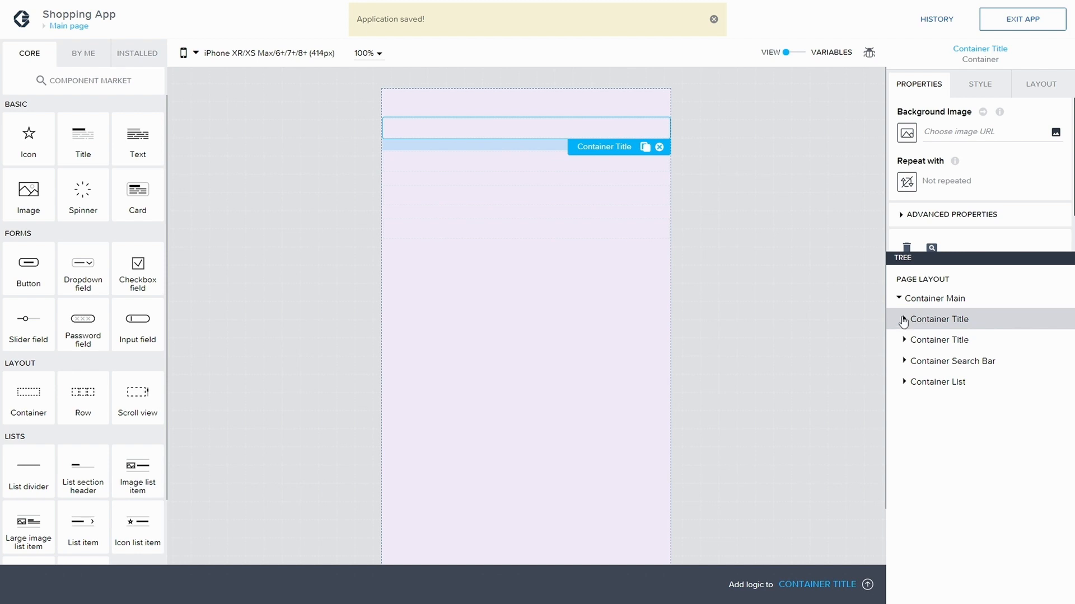
click(902, 318)
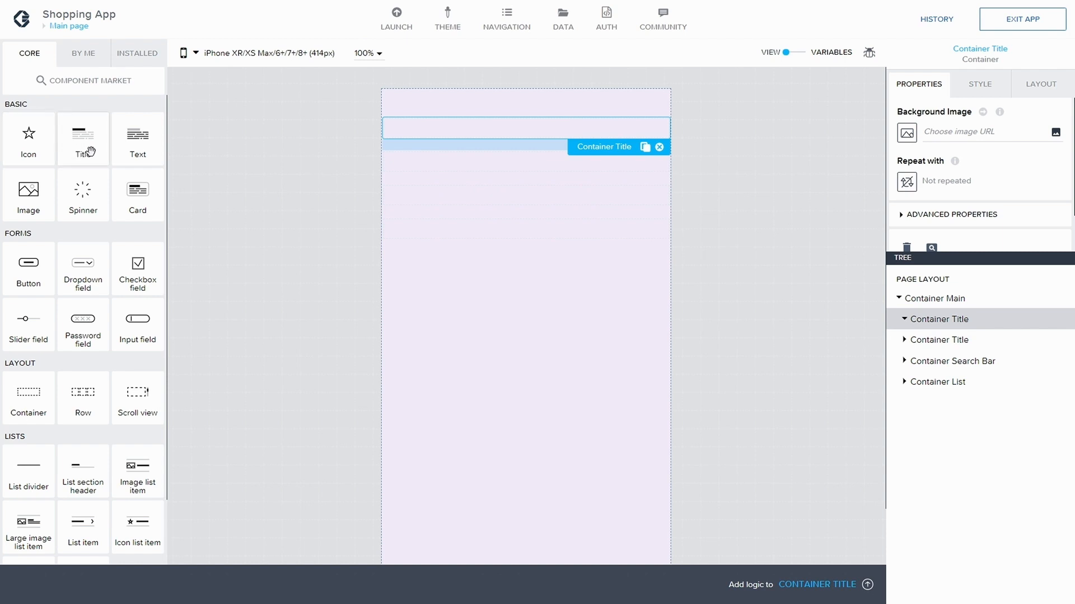
drag(71, 140, 952, 323)
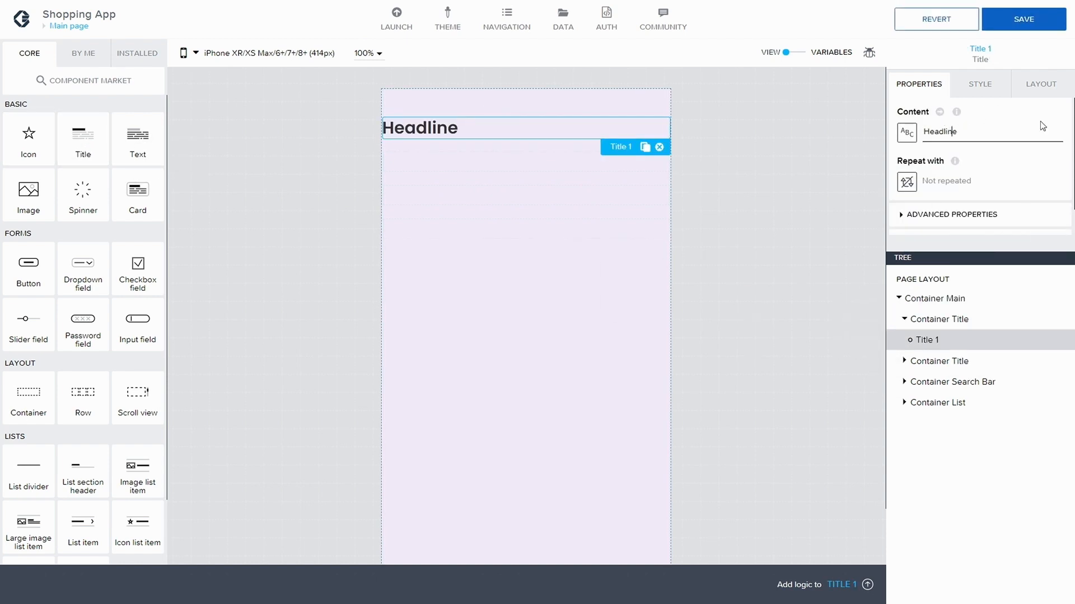
Replace the new title's content text with Remade and save the app
key(BackSpace)
key(BackSpace)
key(BackSpace)
key(BackSpace)
key(BackSpace)
key(BackSpace)
key(BackSpace)
key(BackSpace)
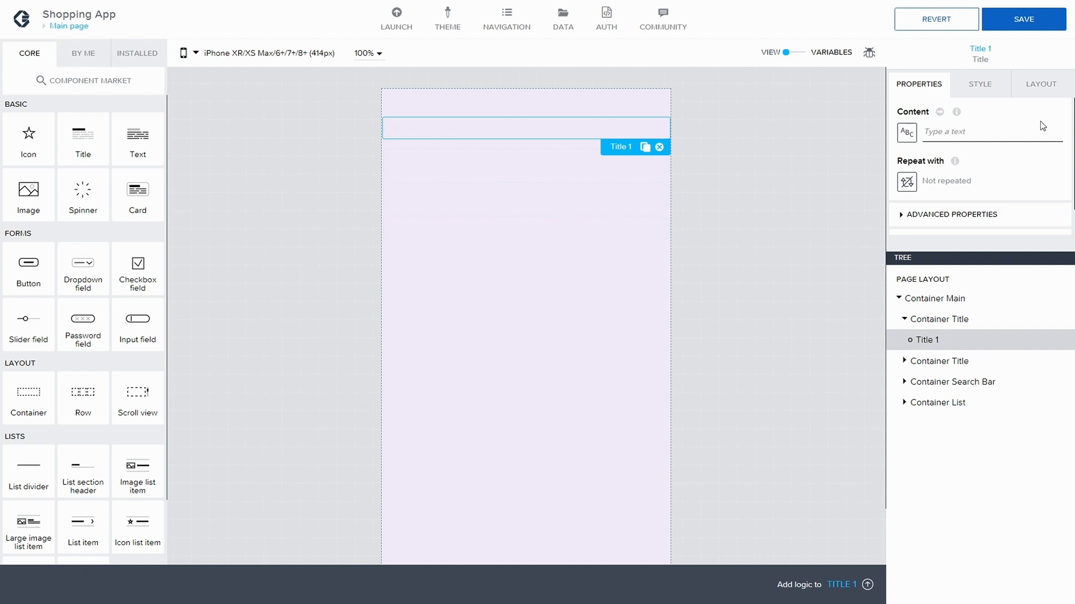
text(Remda)
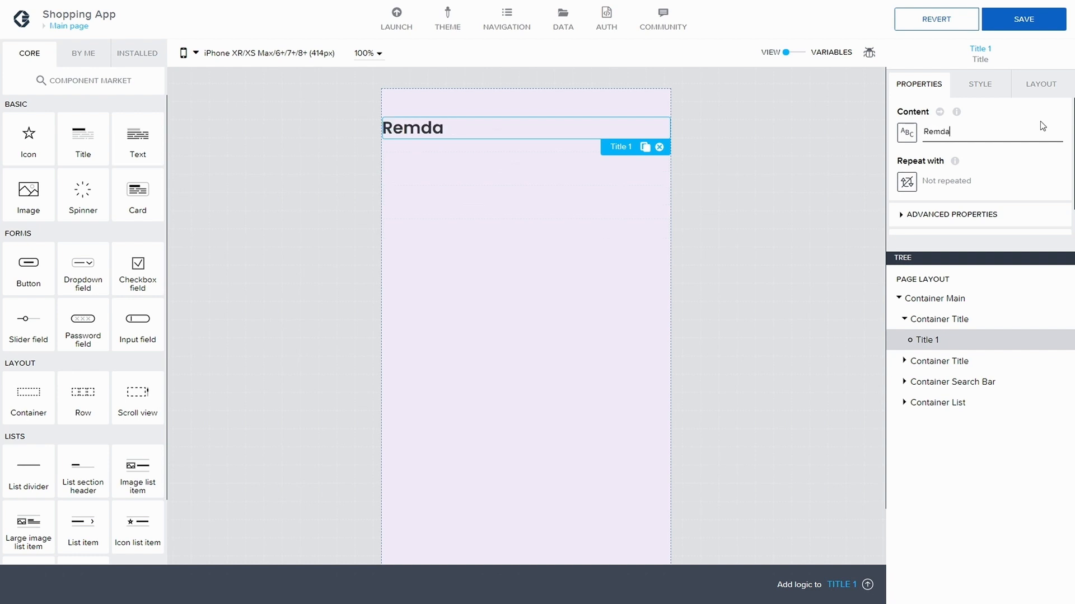
key(BackSpace)
key(BackSpace)
text(ade)
click(1016, 18)
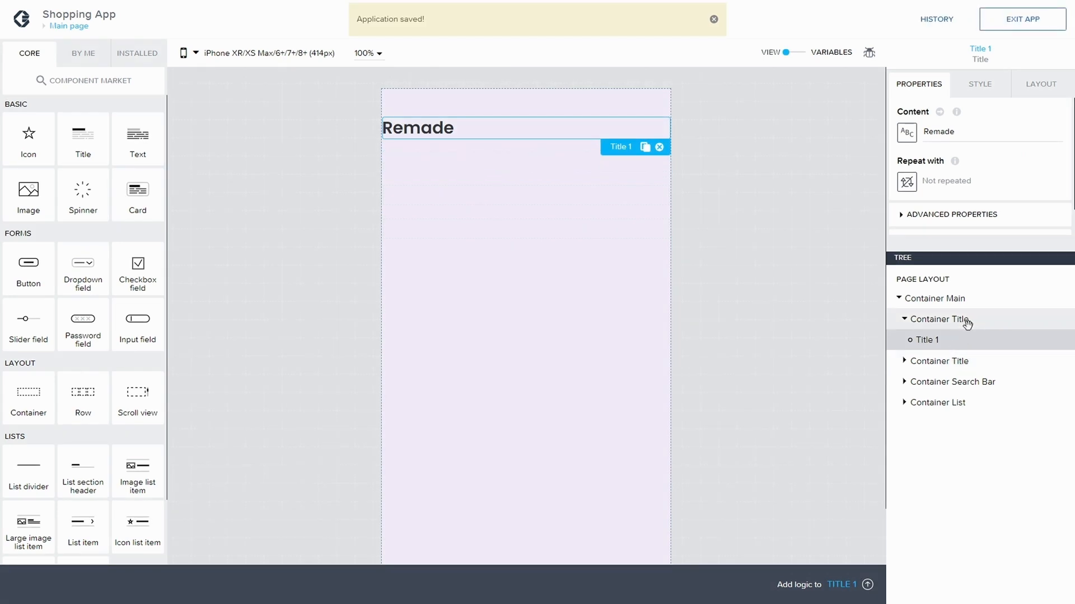
Set the Remade title's text alignment to center
click(1035, 86)
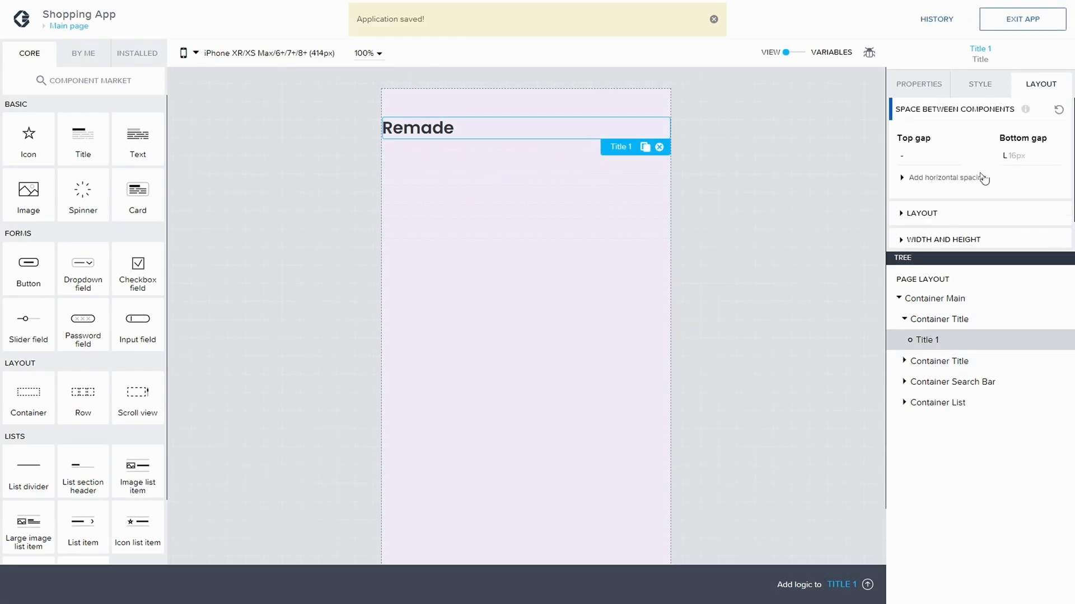
scroll(903, 179, down, 1)
click(904, 179)
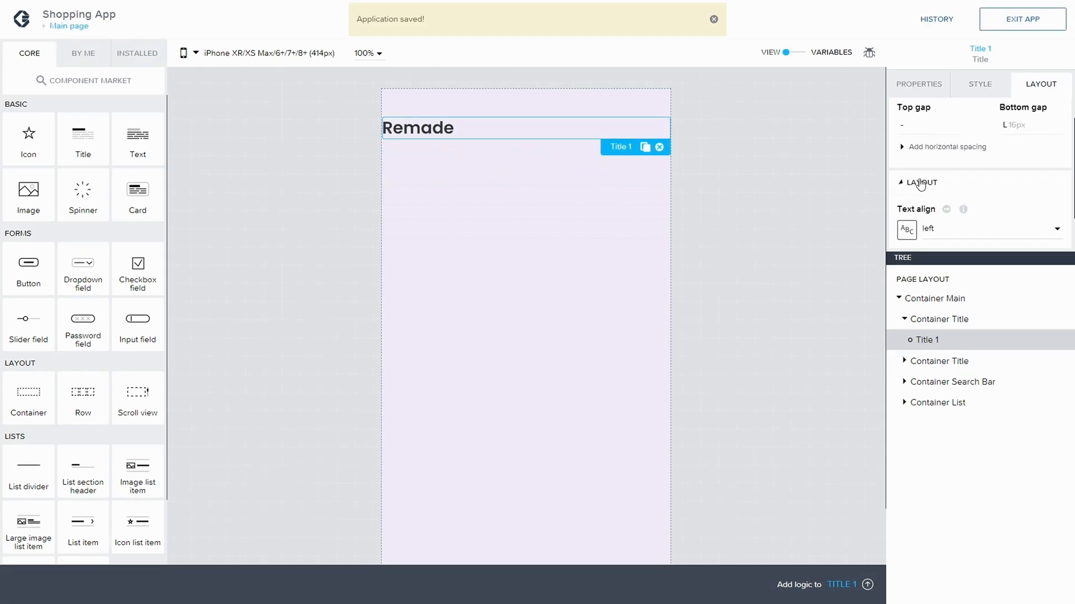
scroll(904, 179, down, 1)
click(964, 180)
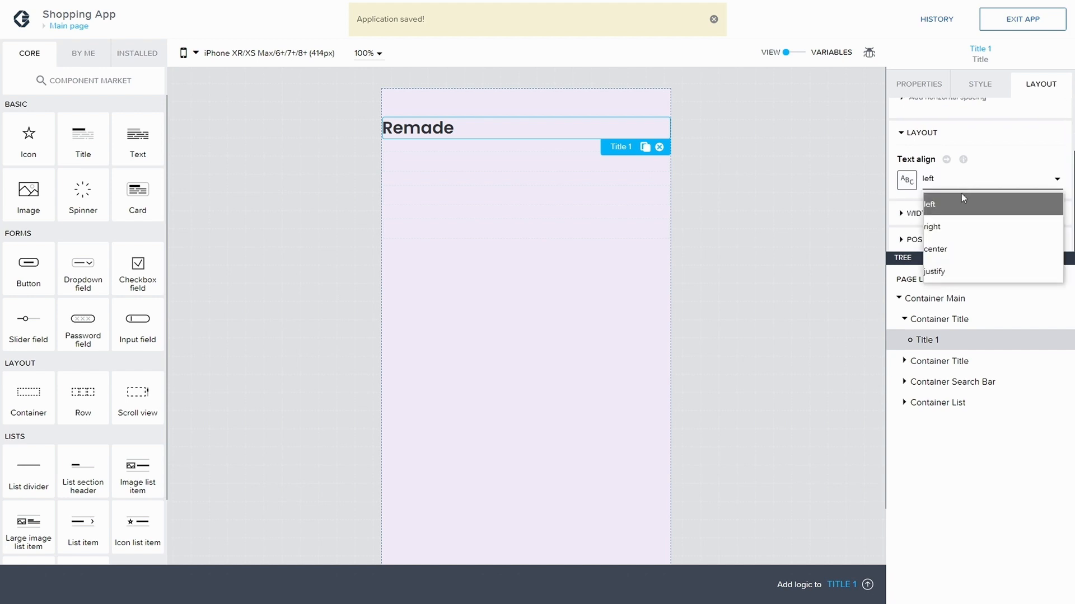
click(952, 252)
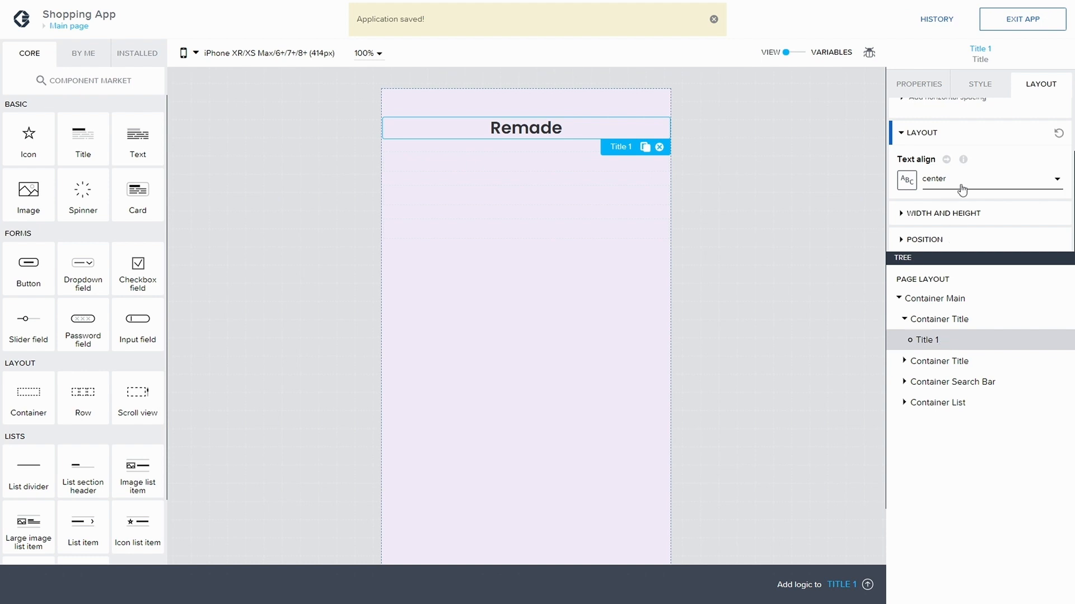
Duplicate the Content Primary Heading style class as a new style class named Title
click(975, 88)
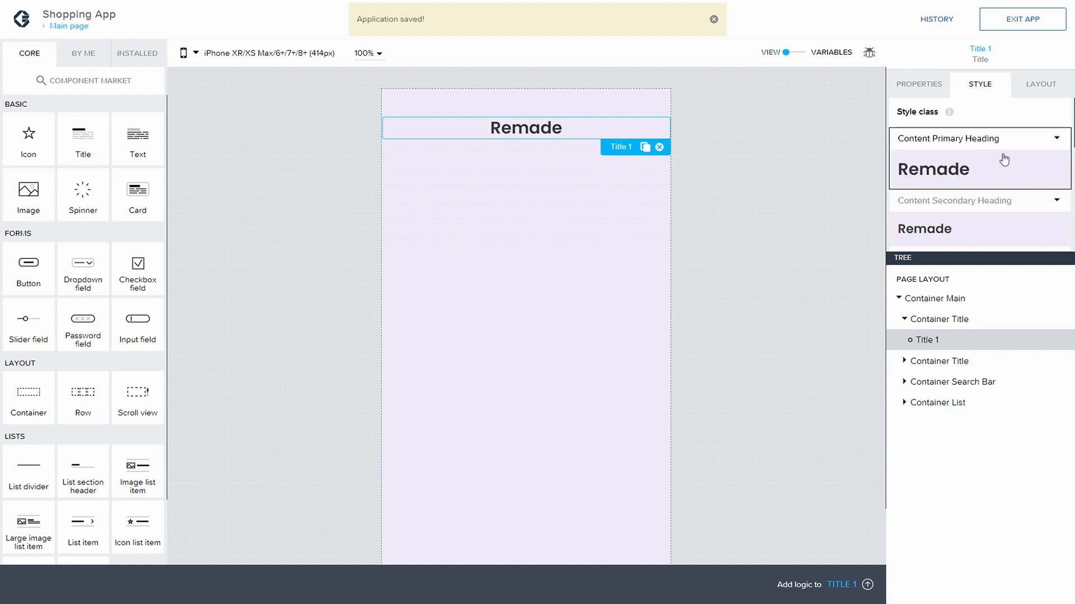
click(1046, 147)
click(979, 181)
text(T)
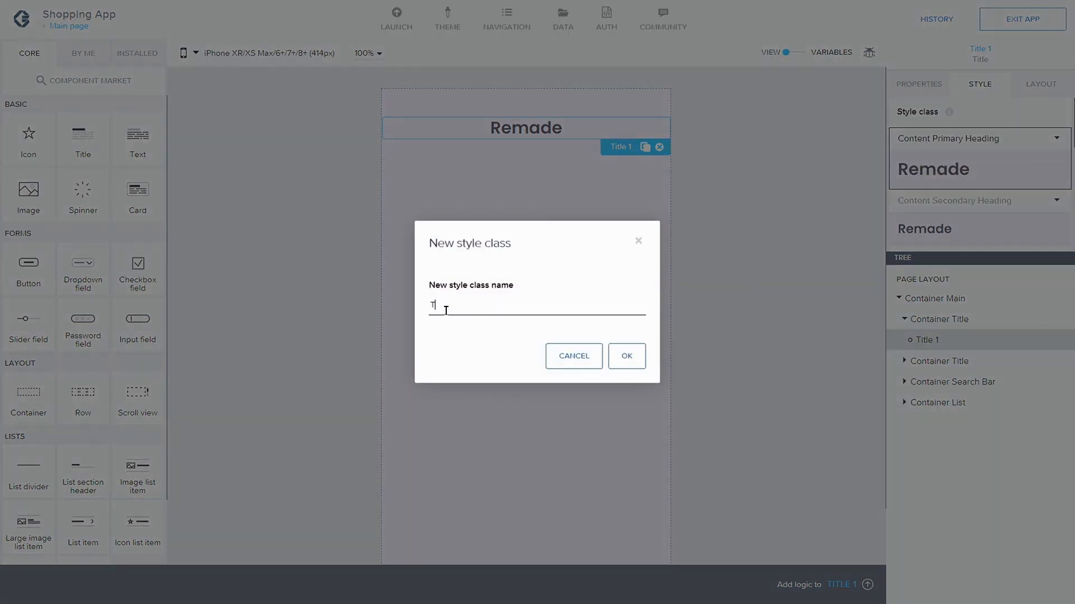
text(itle)
click(625, 362)
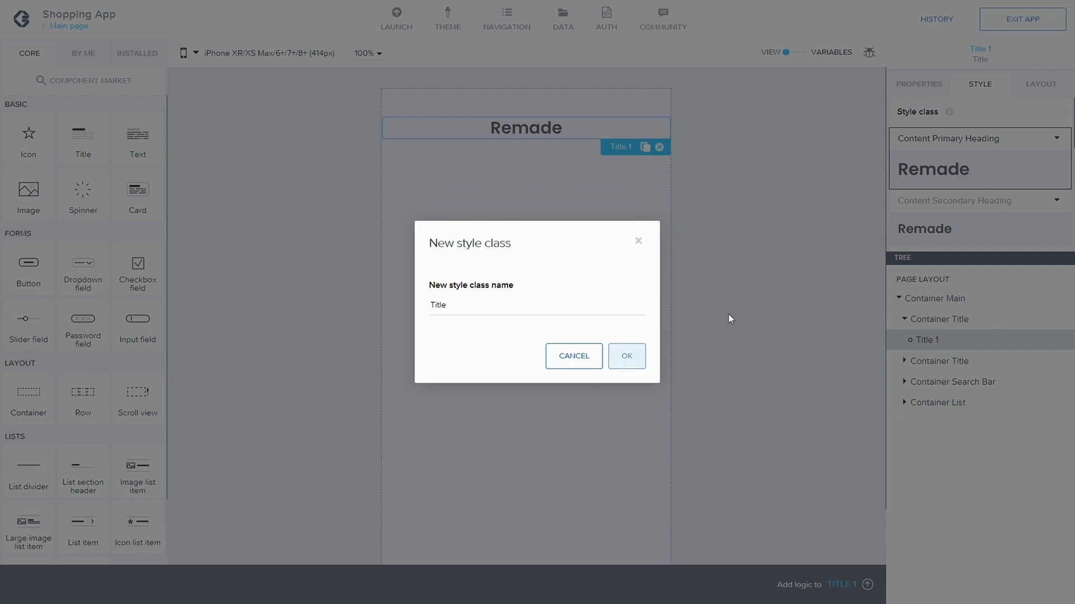
Edit the Title style class and set its typography text size to Title XXL
click(1057, 205)
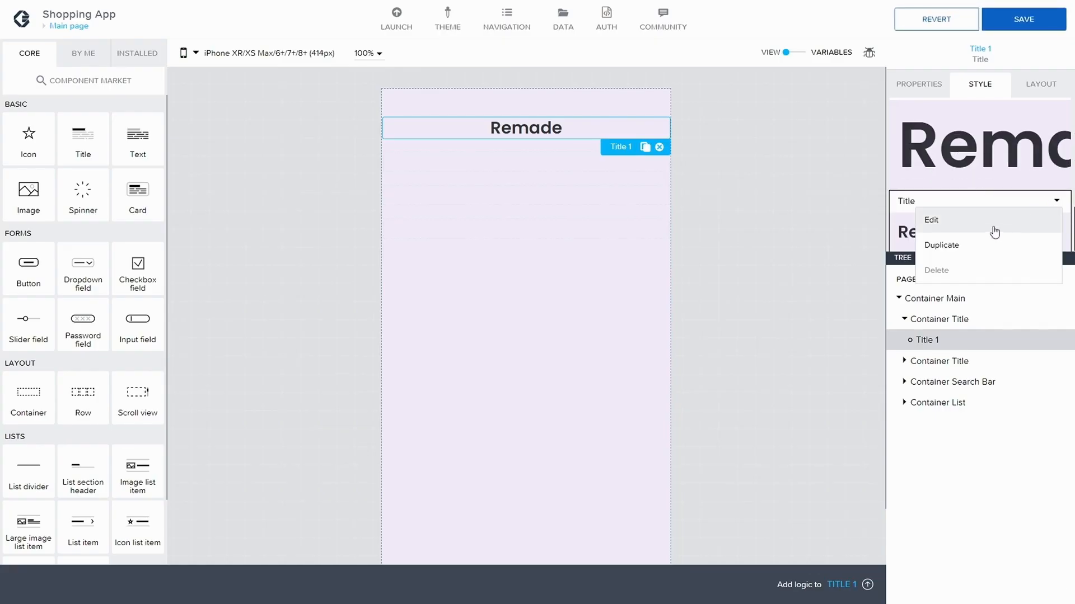
click(990, 224)
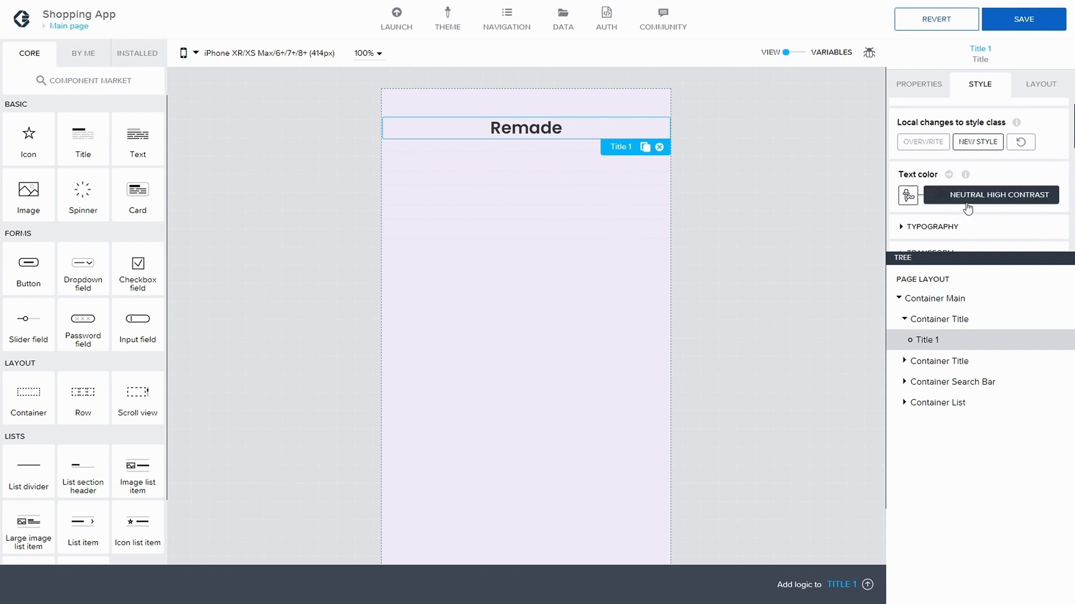
scroll(964, 188, down, 1)
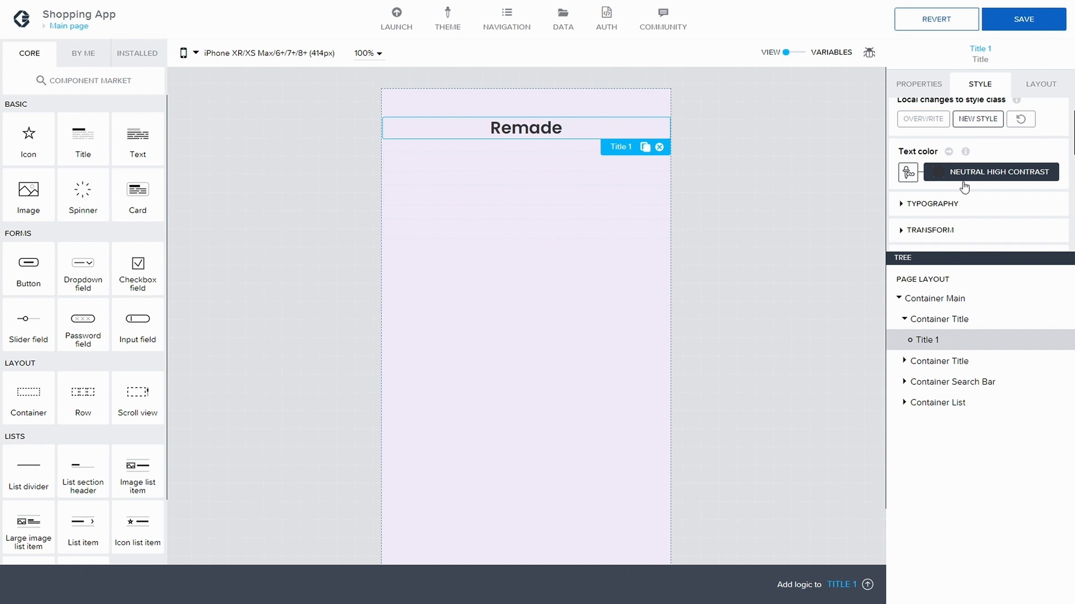
scroll(986, 207, down, 1)
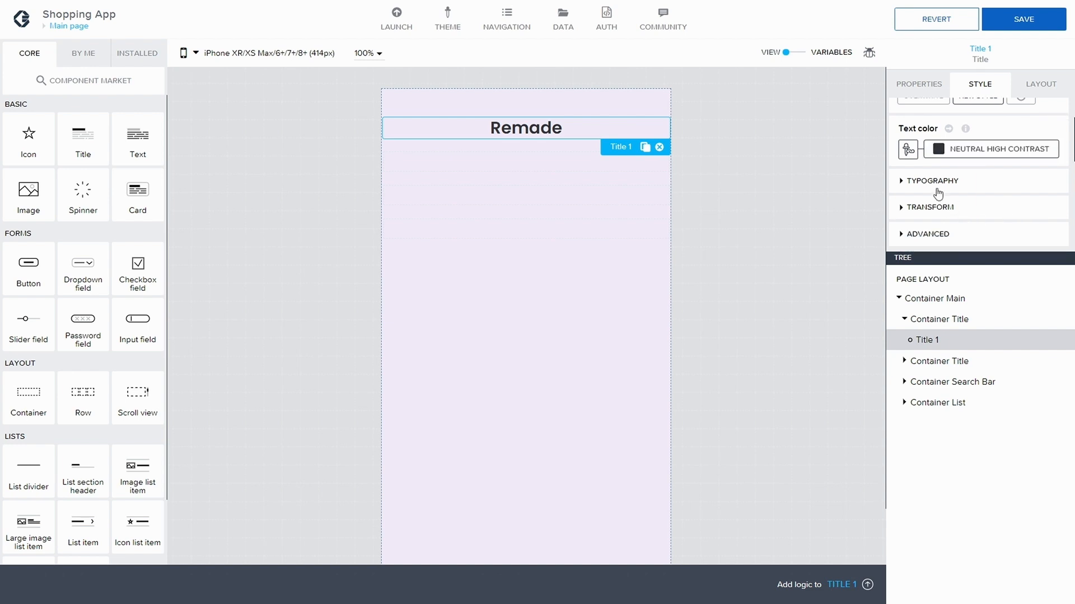
click(899, 190)
scroll(940, 208, down, 2)
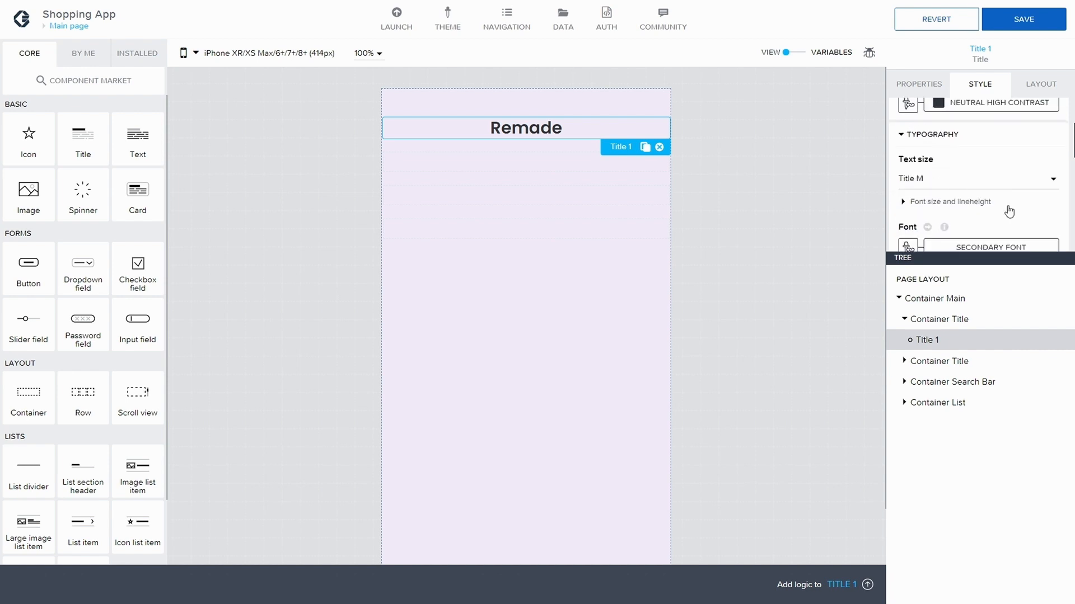
click(969, 187)
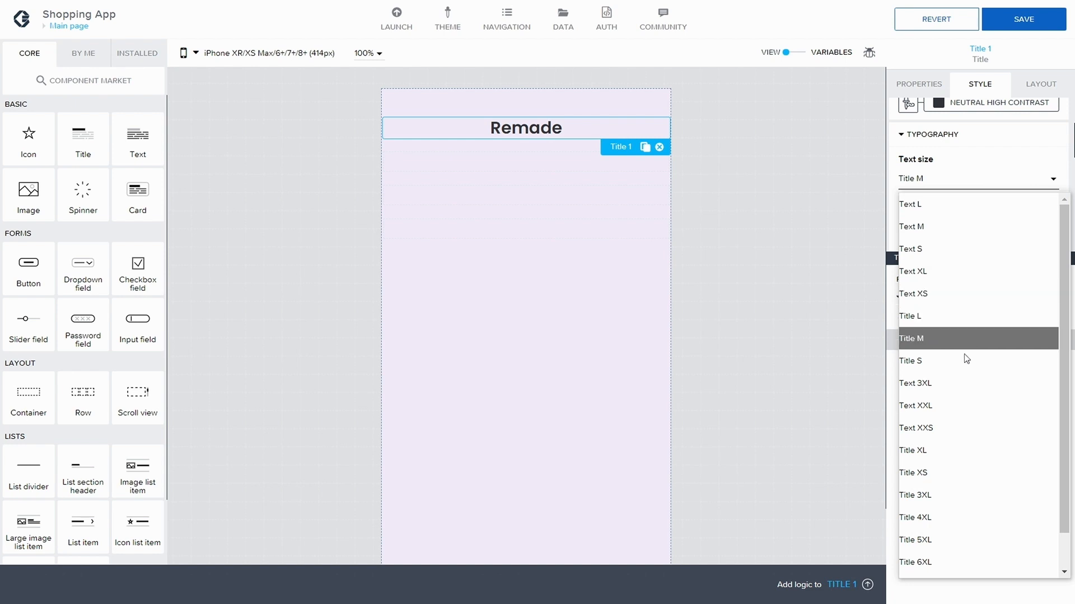
scroll(966, 468, down, 2)
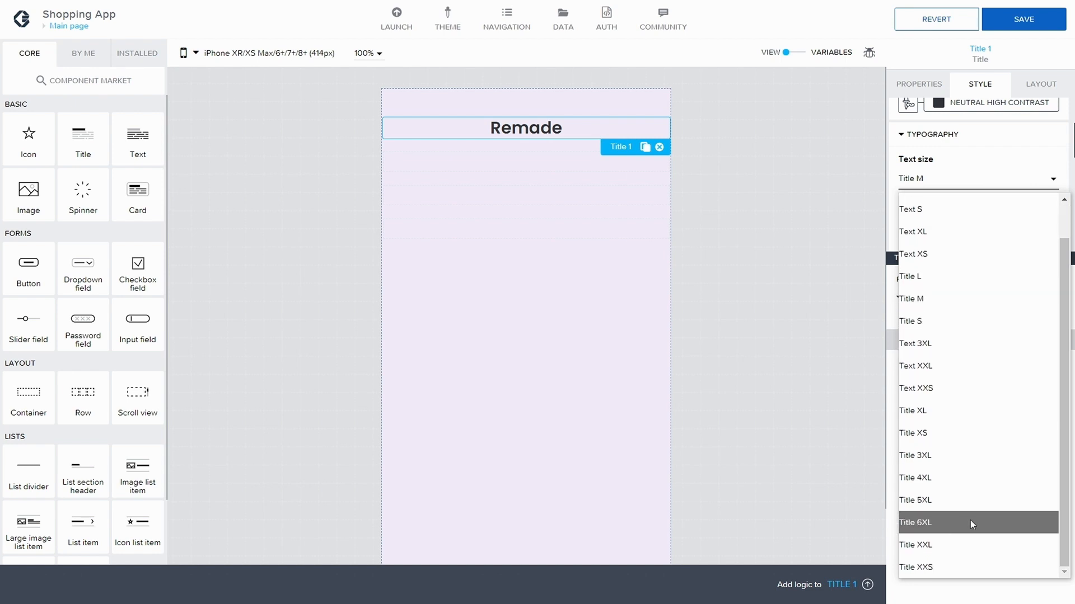
click(970, 544)
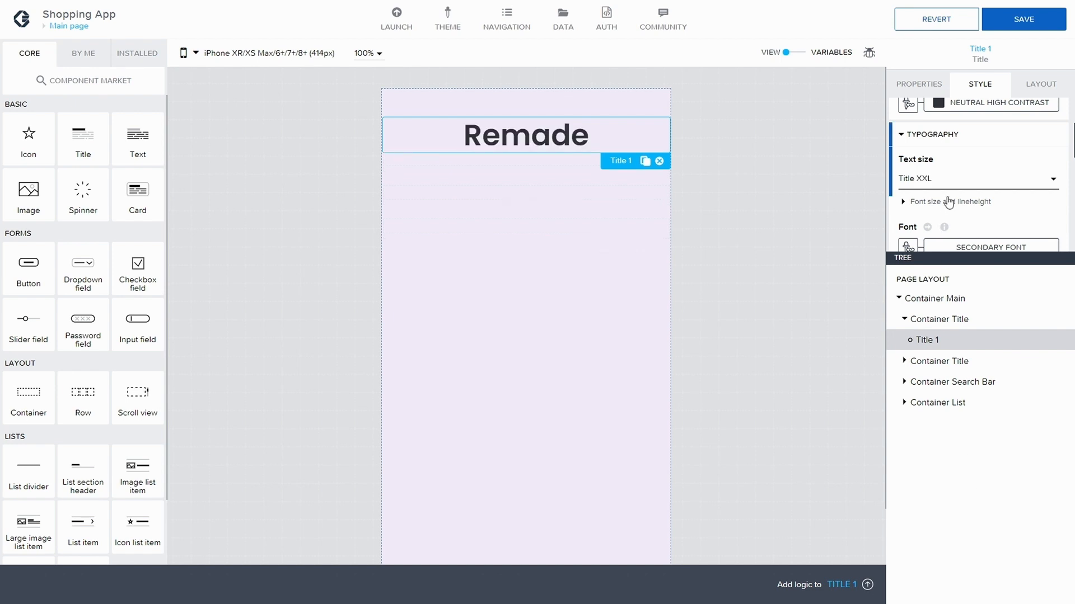
Bind the title's font to static text and choose Roboto Mono
scroll(948, 202, down, 1)
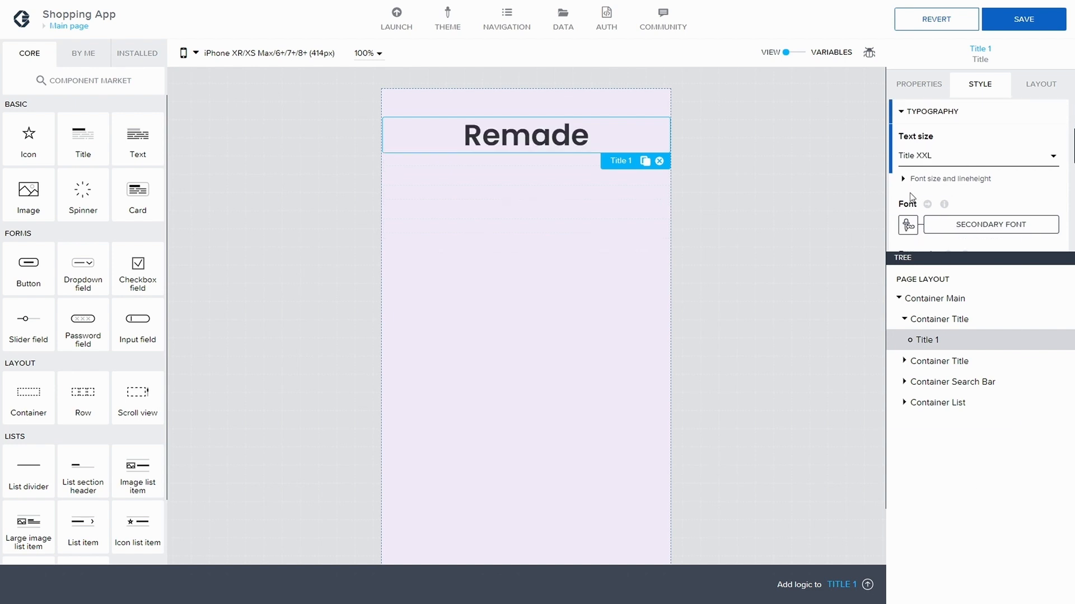
scroll(955, 188, down, 2)
click(957, 178)
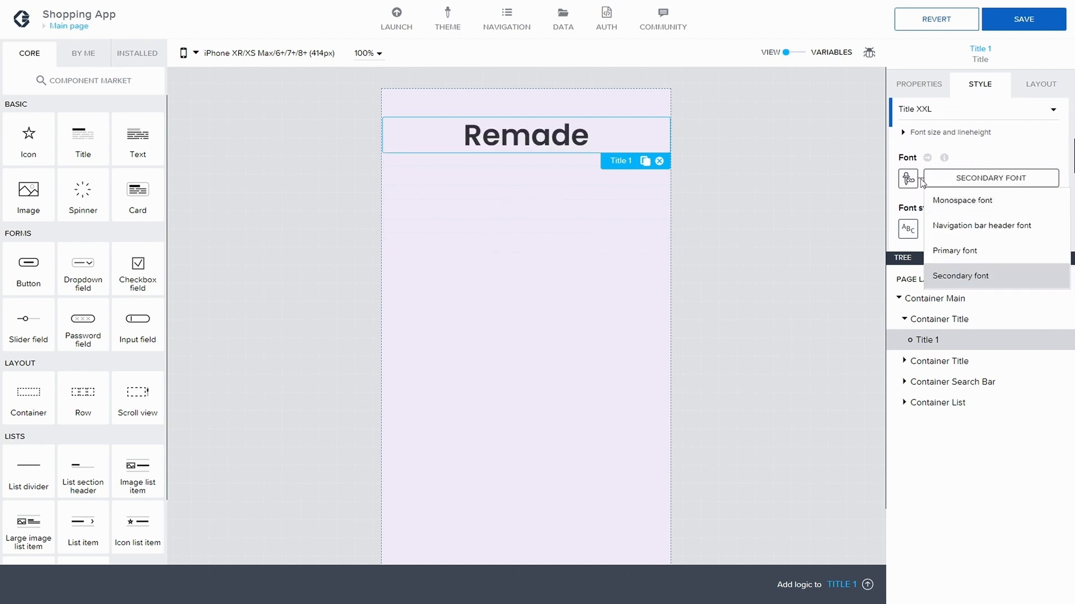
click(909, 178)
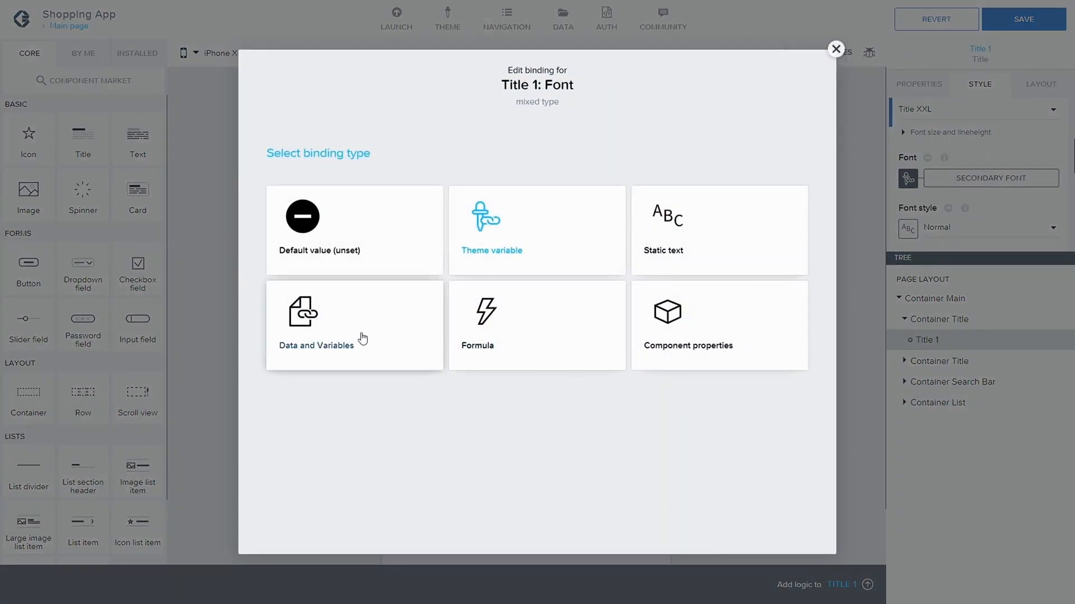
click(660, 247)
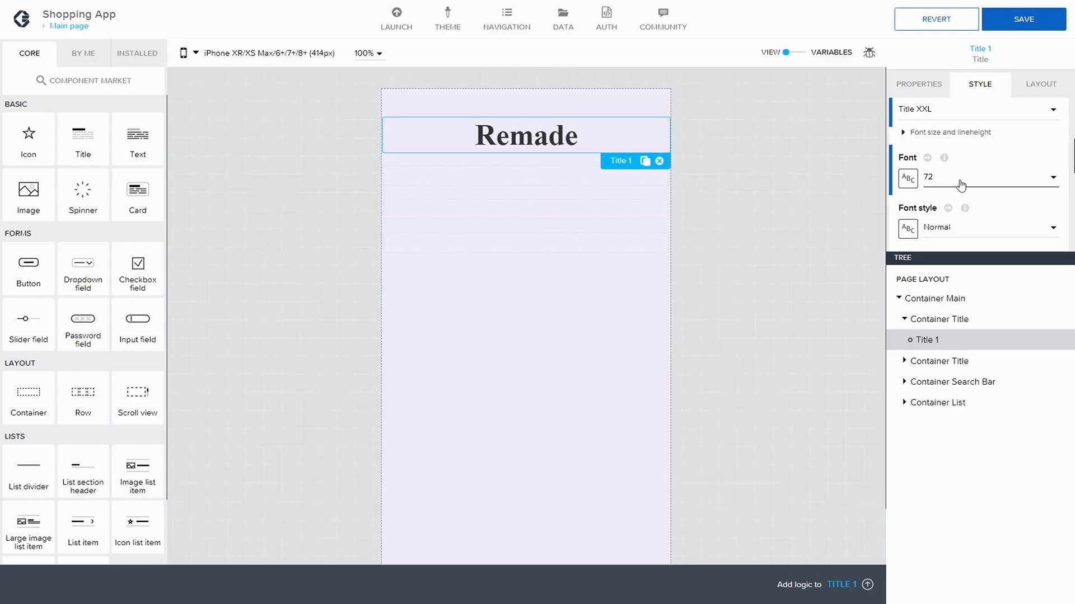
click(959, 183)
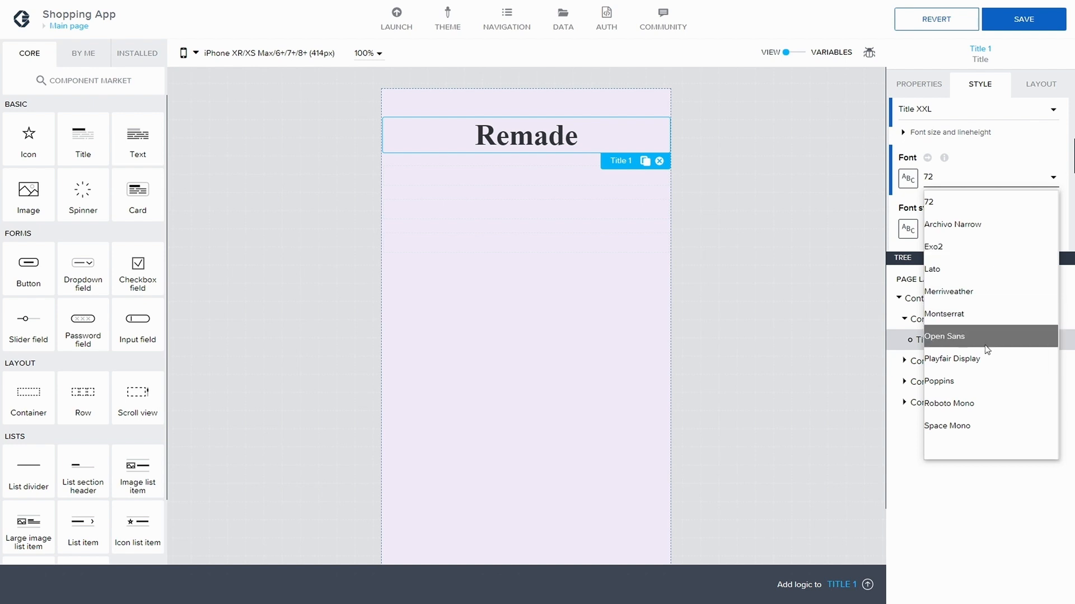
click(985, 403)
Set the title's font weight to Normal (400) and save the app
scroll(1006, 190, down, 1)
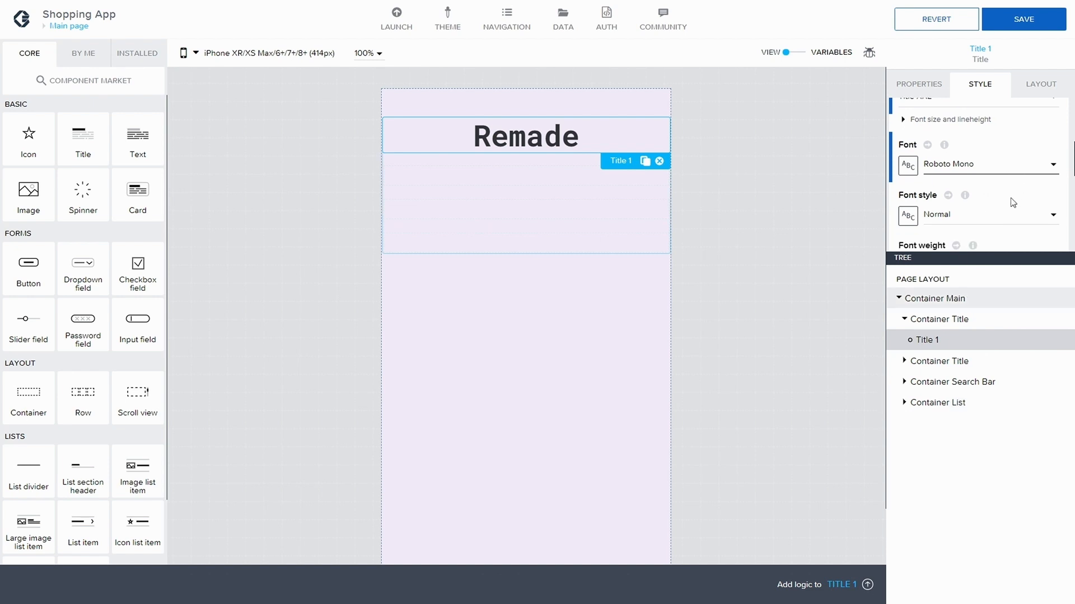
scroll(1009, 200, down, 1)
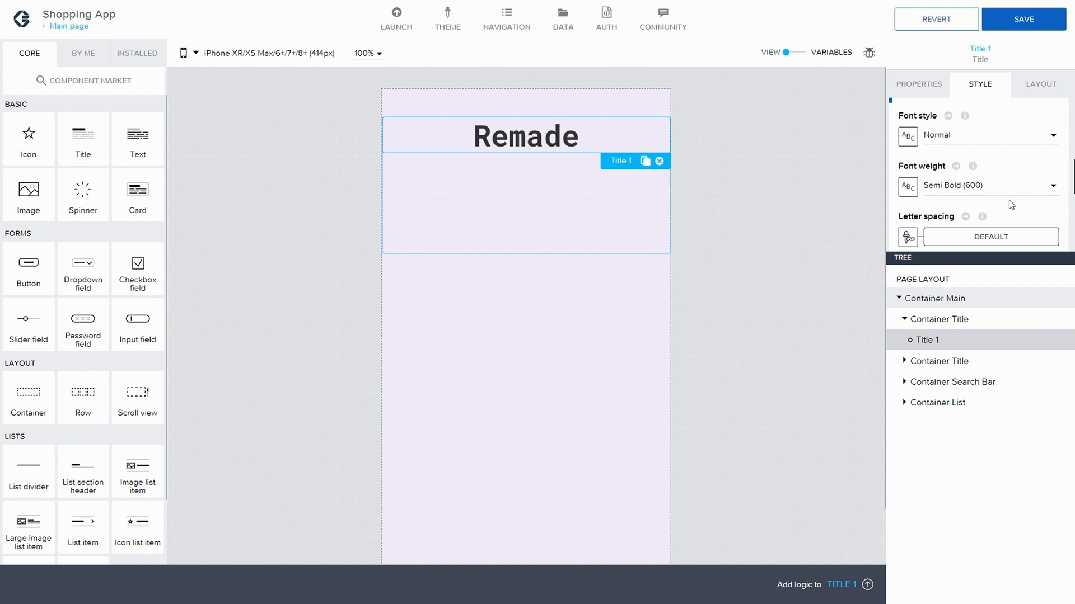
click(979, 187)
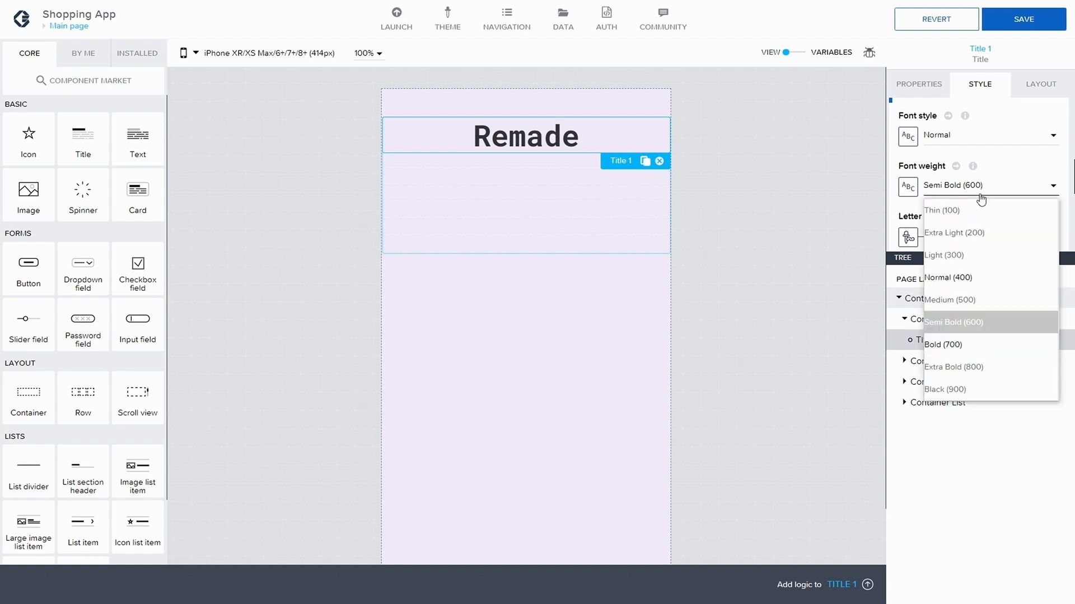
click(979, 277)
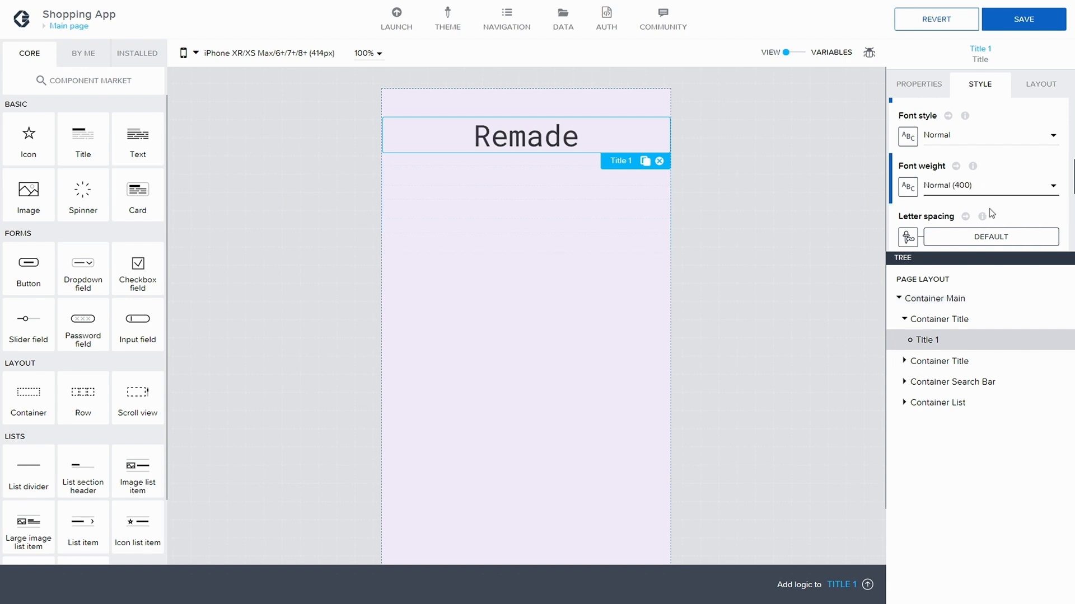
scroll(990, 184, down, 2)
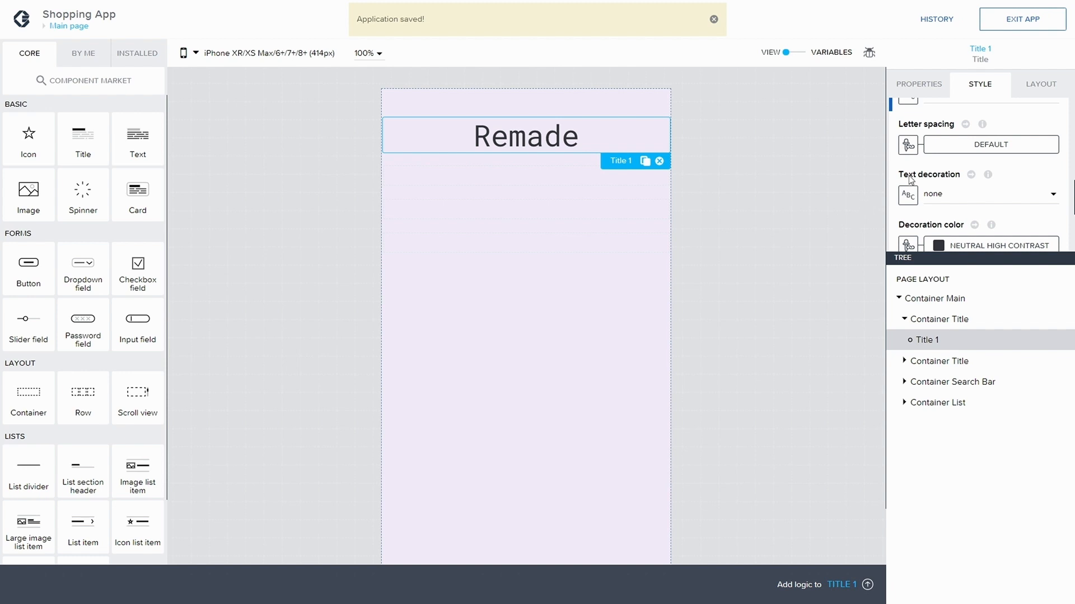
Set the title's font weight to Bold (700) and save the app
scroll(990, 180, down, 2)
scroll(983, 202, down, 2)
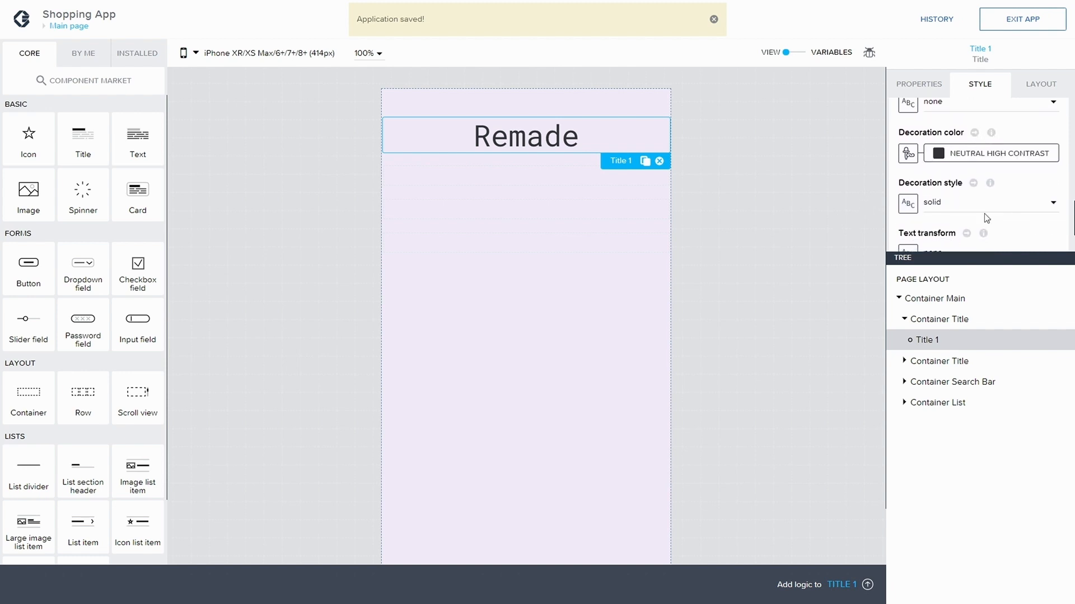
scroll(981, 209, up, 4)
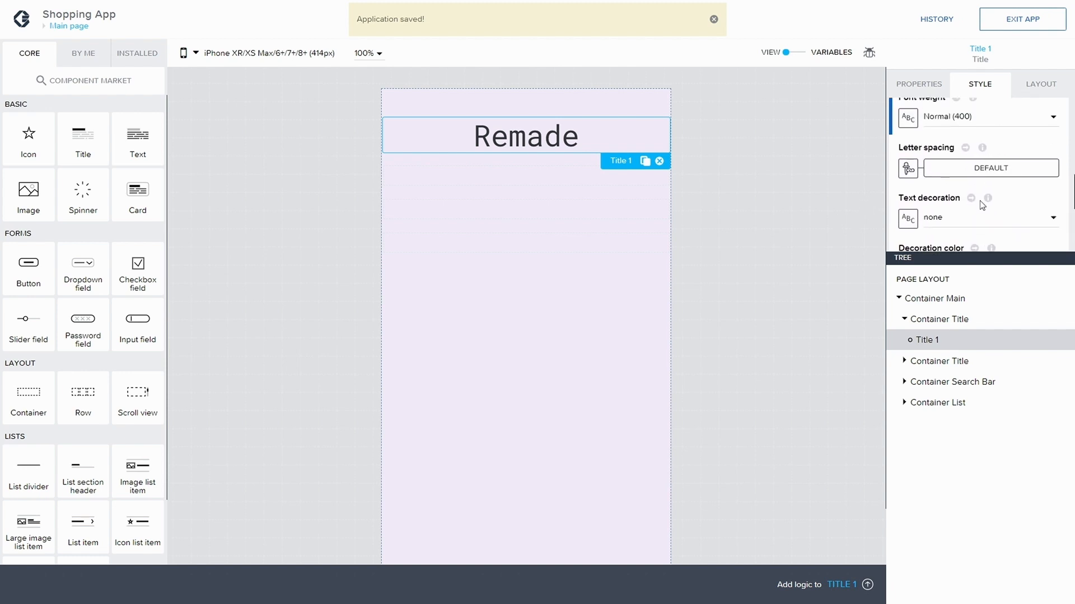
click(962, 117)
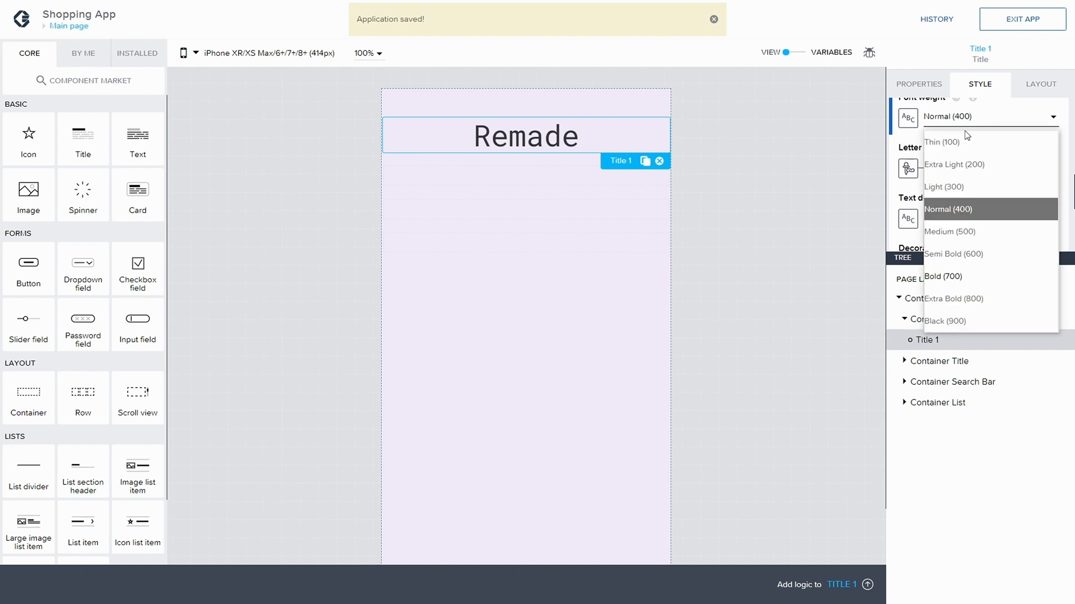
click(954, 277)
click(1026, 22)
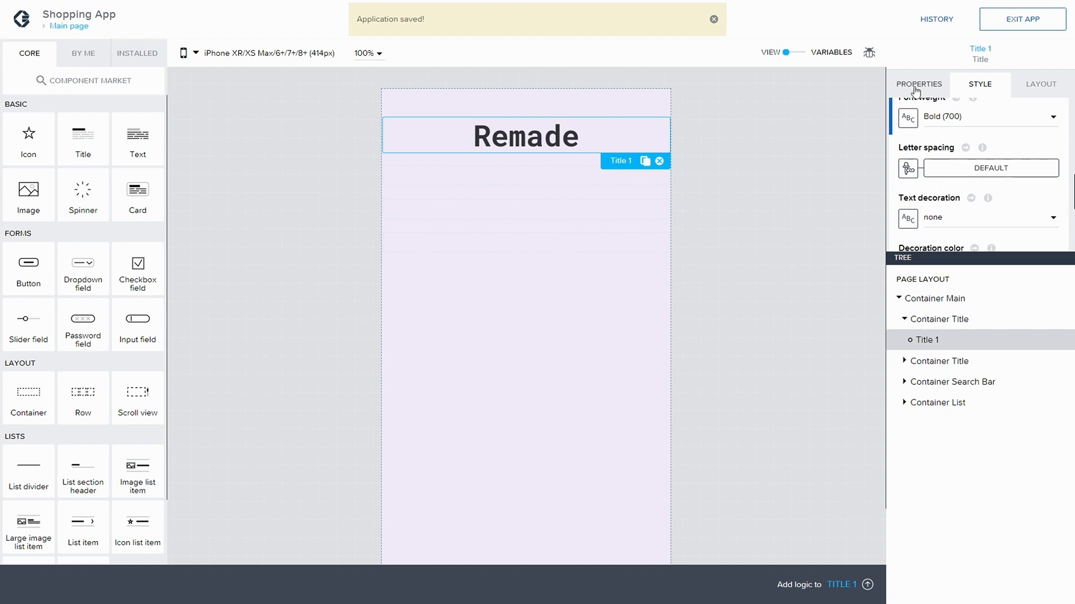
Overwrite the Title style class with the local typography changes and save the app
scroll(1007, 137, up, 5)
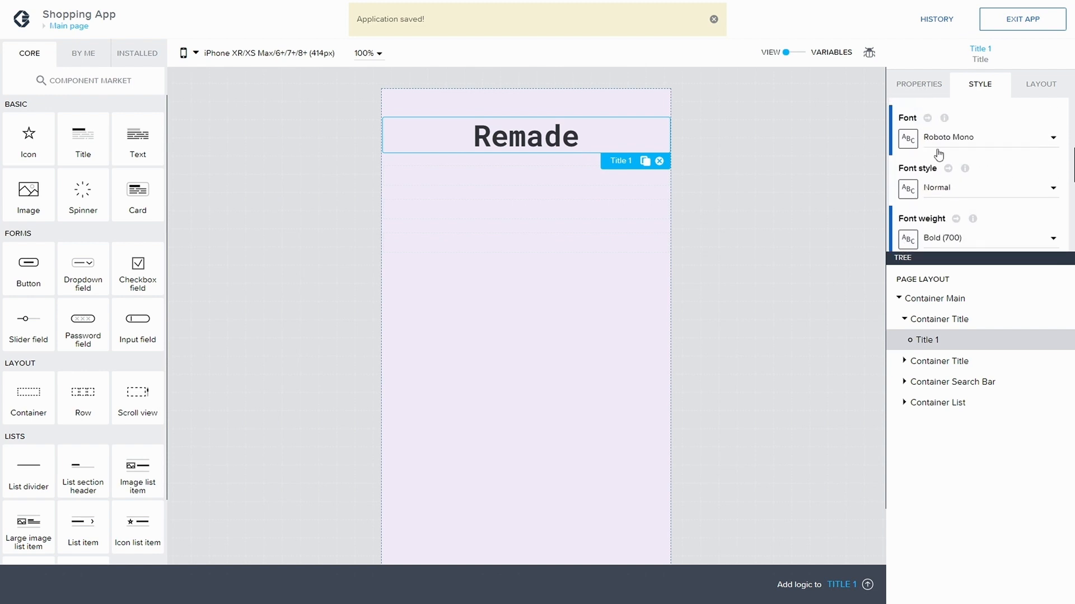
click(927, 171)
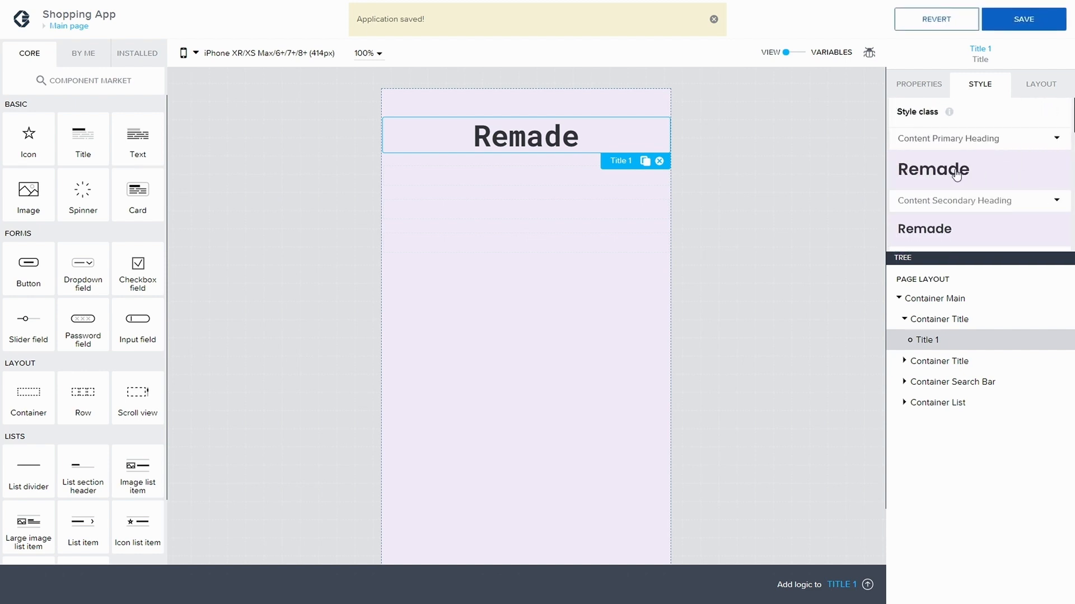
click(1049, 19)
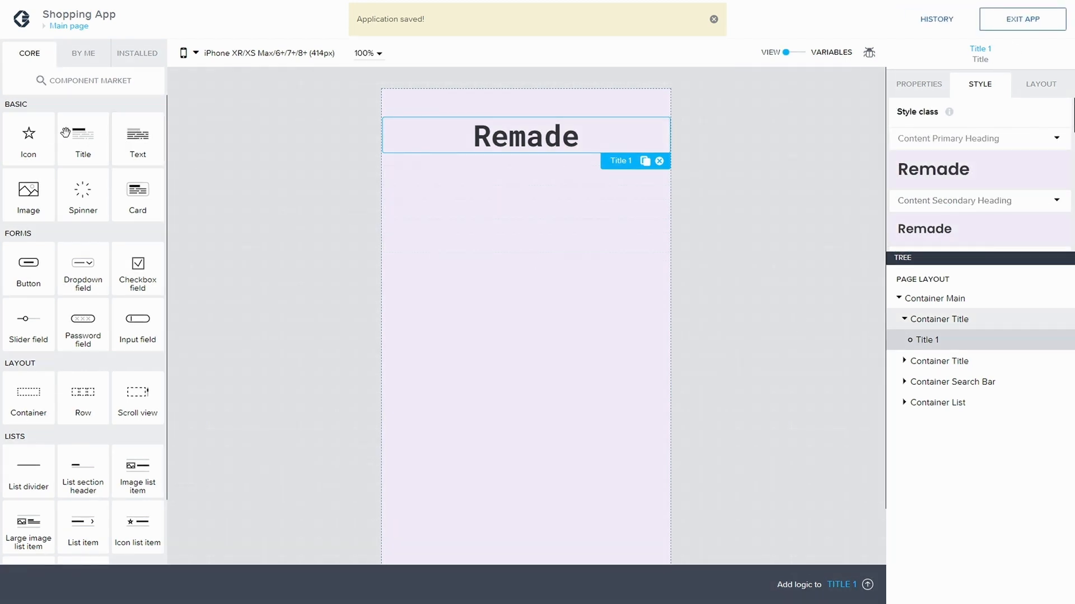
Add an Icon component below the Remade title inside the first Container Title and select it
drag(26, 143, 960, 347)
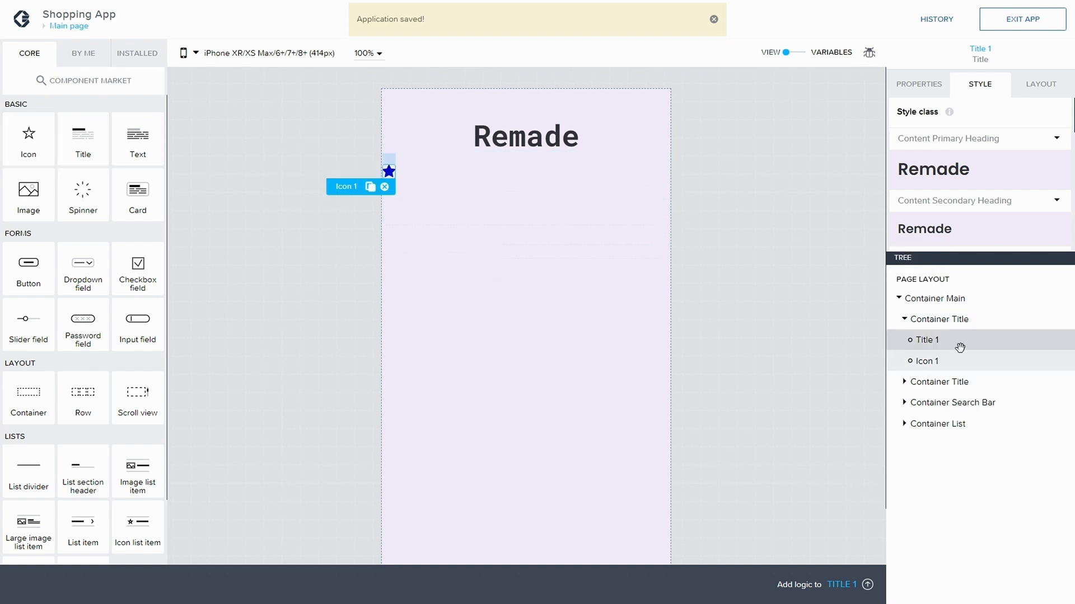
click(940, 358)
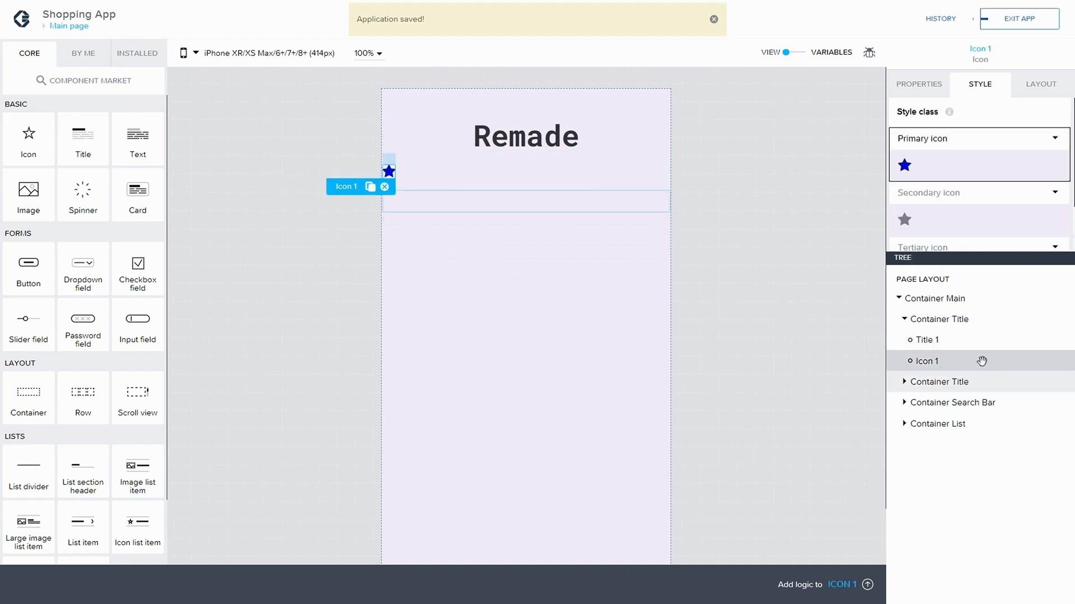
click(918, 84)
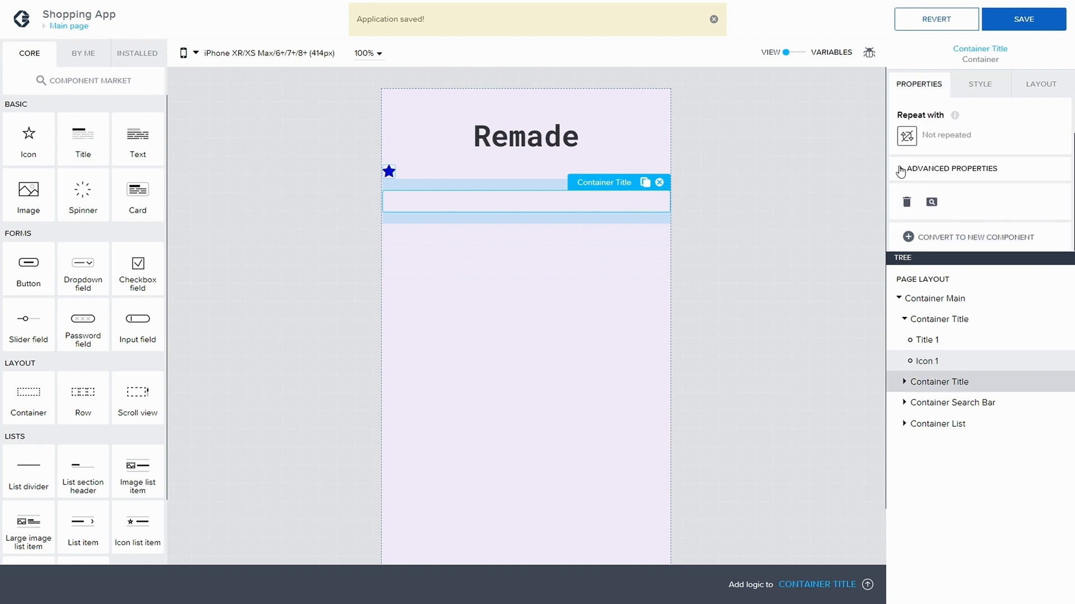
click(900, 169)
scroll(941, 213, down, 3)
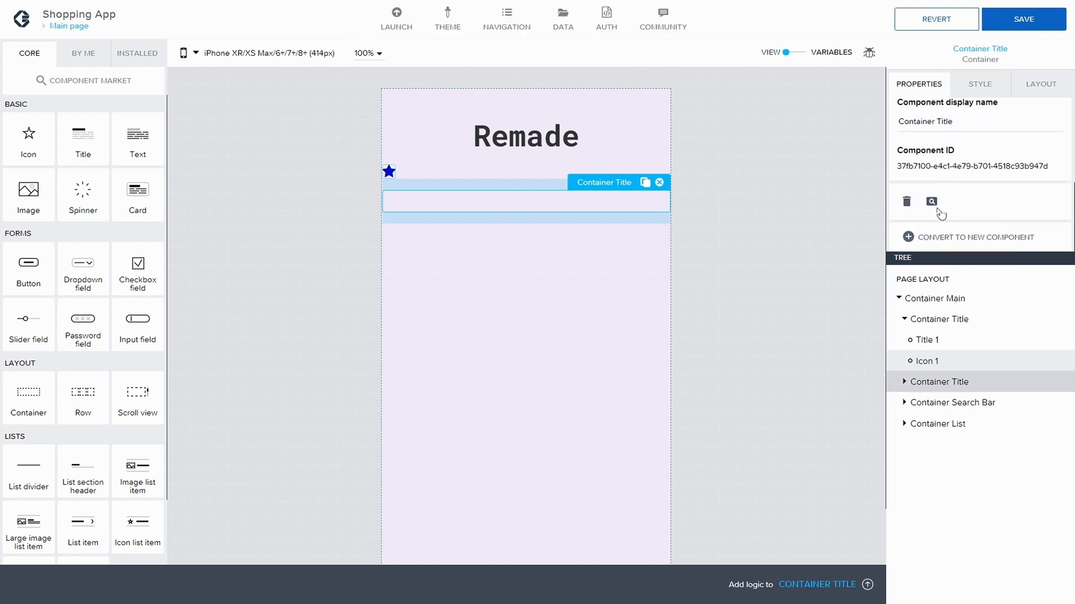
scroll(949, 136, up, 1)
double_click(948, 162)
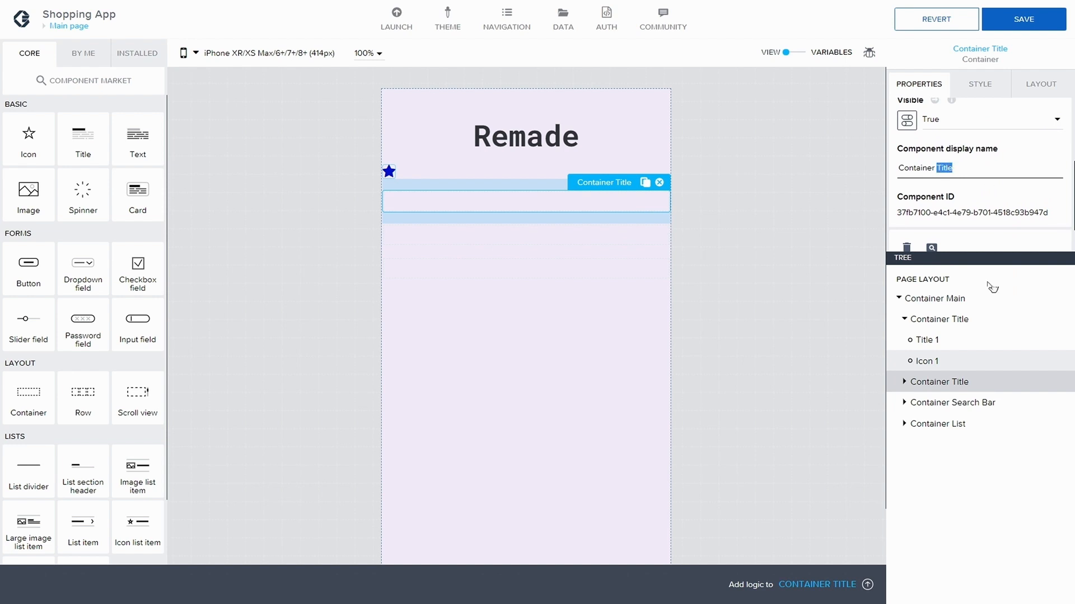
Rename the new icon's component display name to Icon dot
click(929, 361)
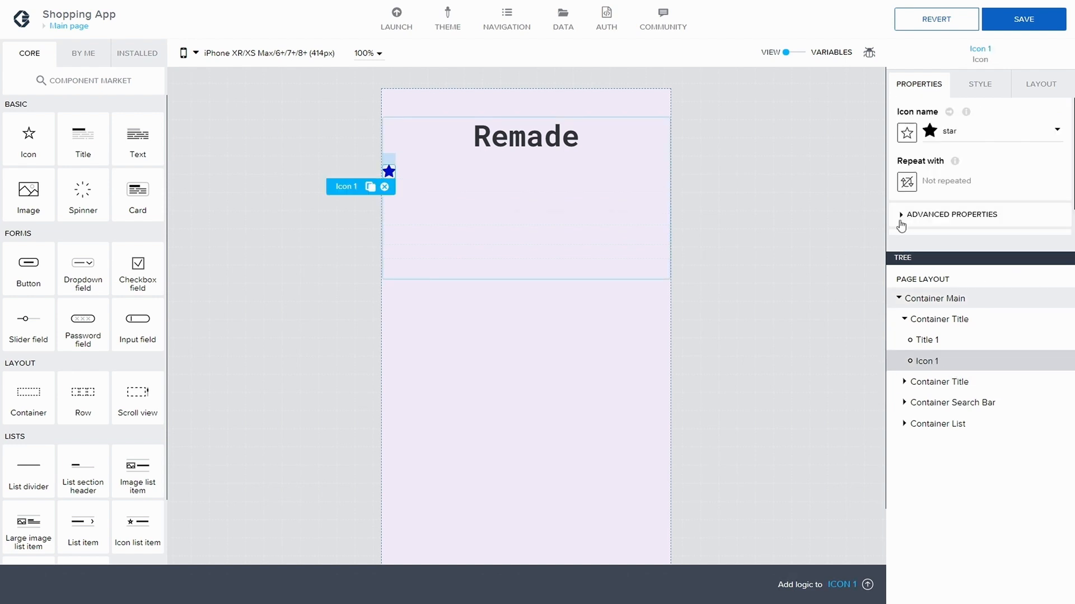
click(901, 217)
scroll(927, 199, down, 3)
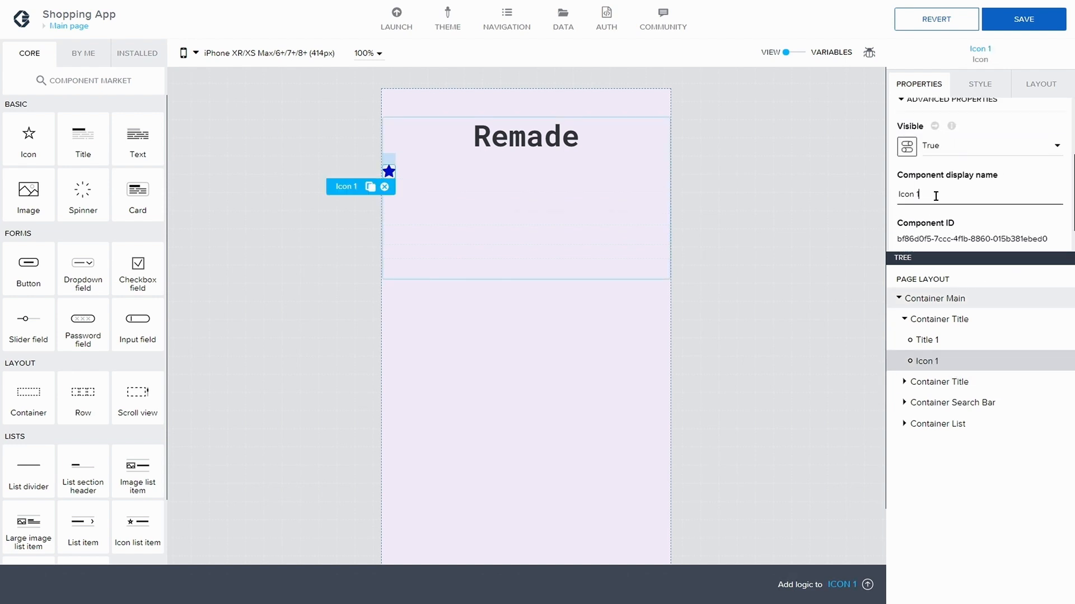
text(dot)
Change Icon dot's icon to the solid circle by searching the icon library for "cir", and save the app
scroll(935, 196, up, 3)
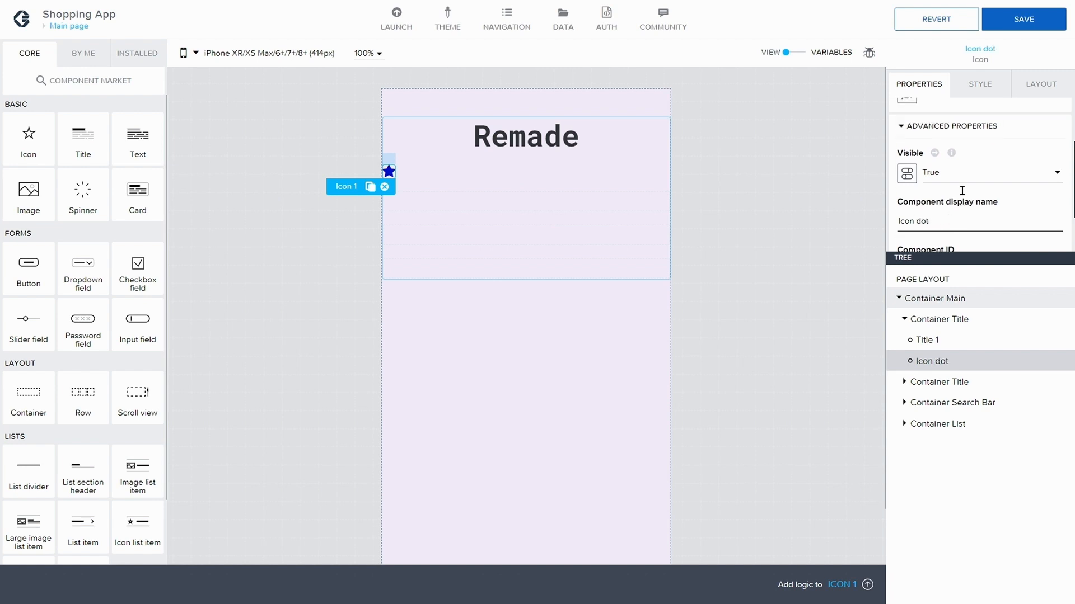
click(929, 132)
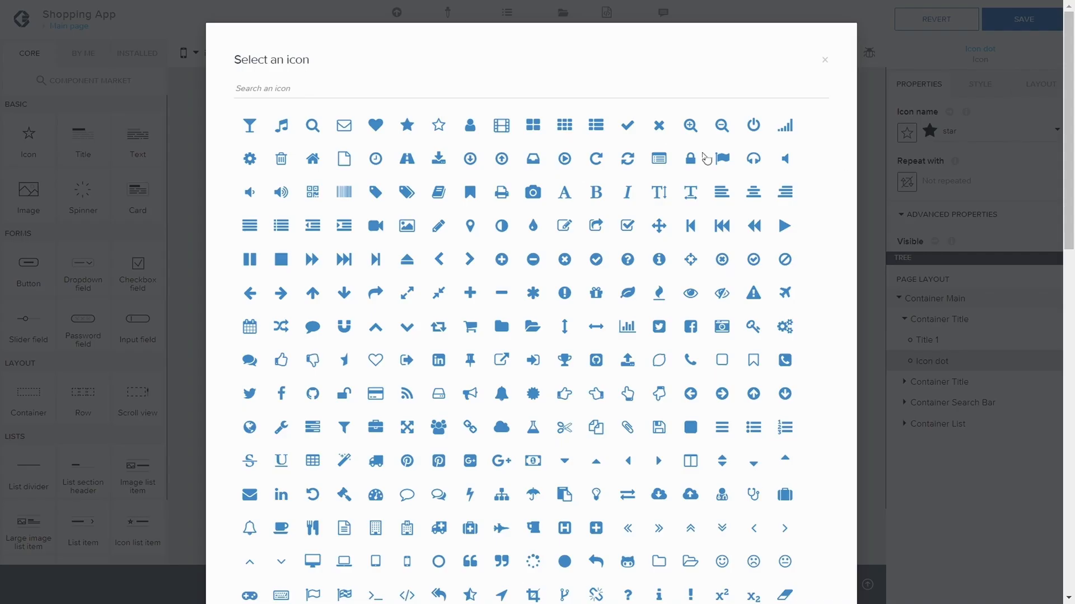
click(403, 88)
text(dir)
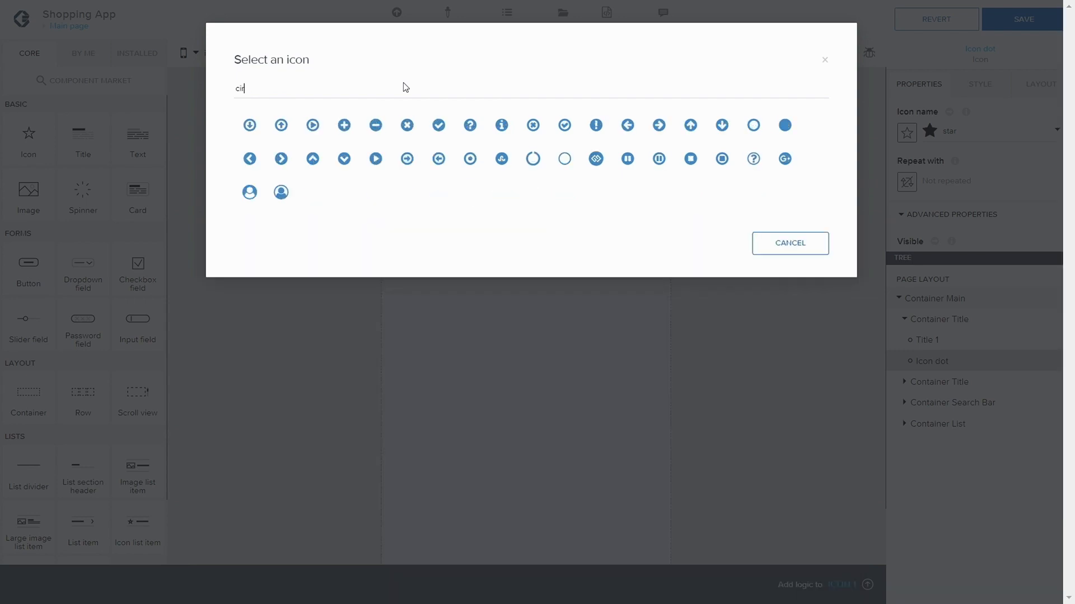
click(785, 125)
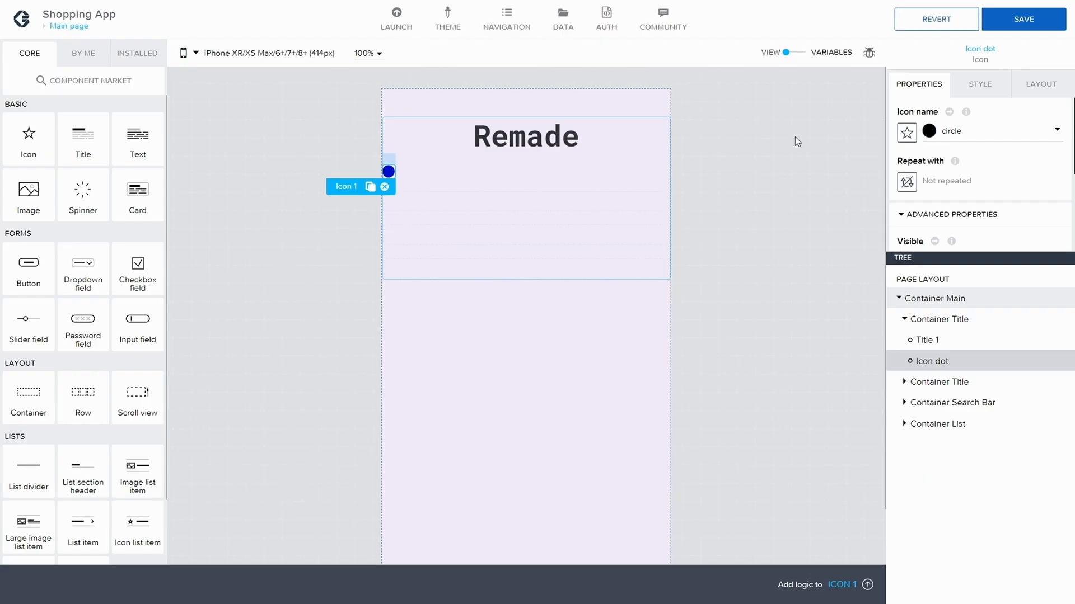
click(1013, 22)
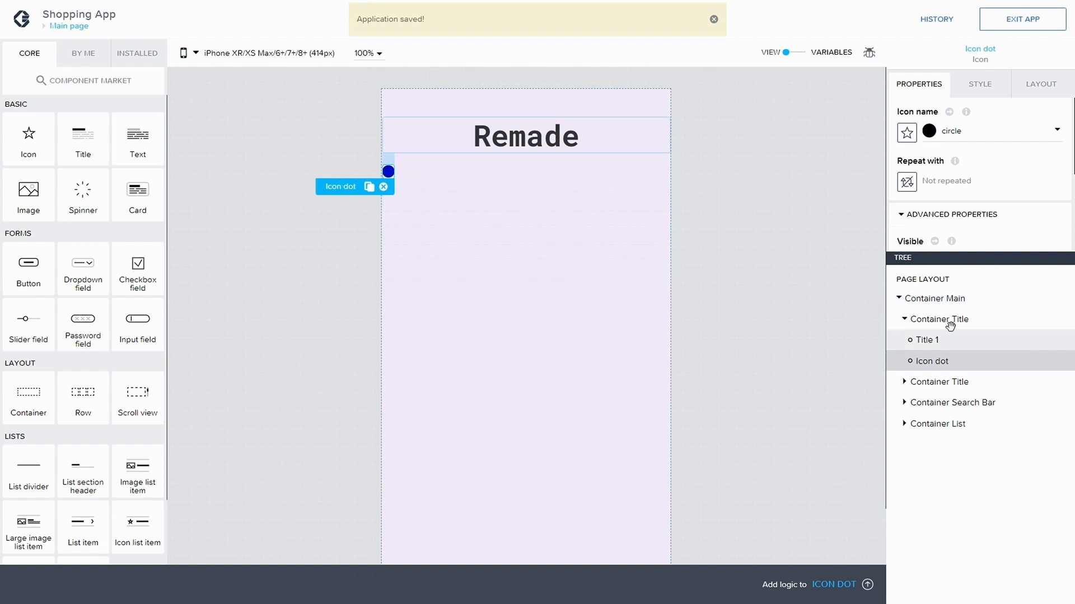
Lay out the first Container Title's children horizontally, align them to the bottom, and save the app
click(947, 322)
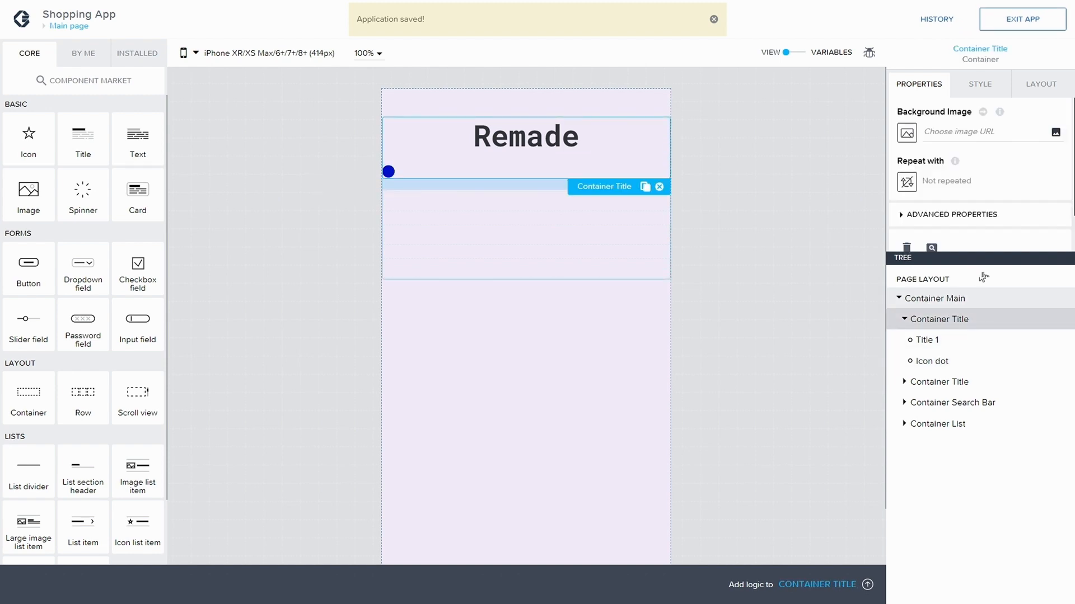
click(1030, 87)
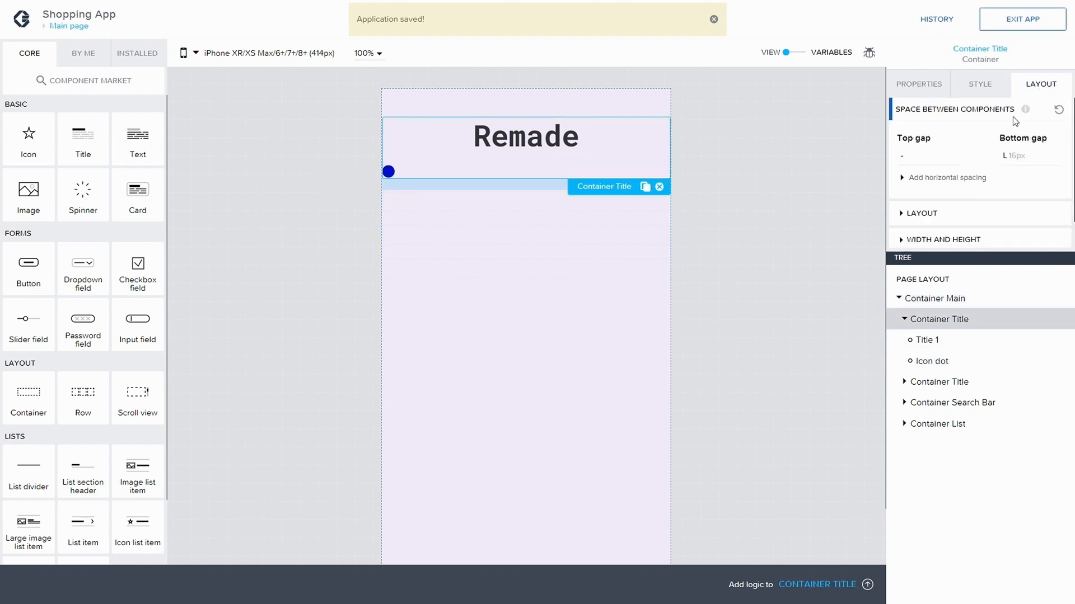
scroll(924, 189, down, 1)
click(924, 184)
scroll(938, 188, down, 2)
click(942, 164)
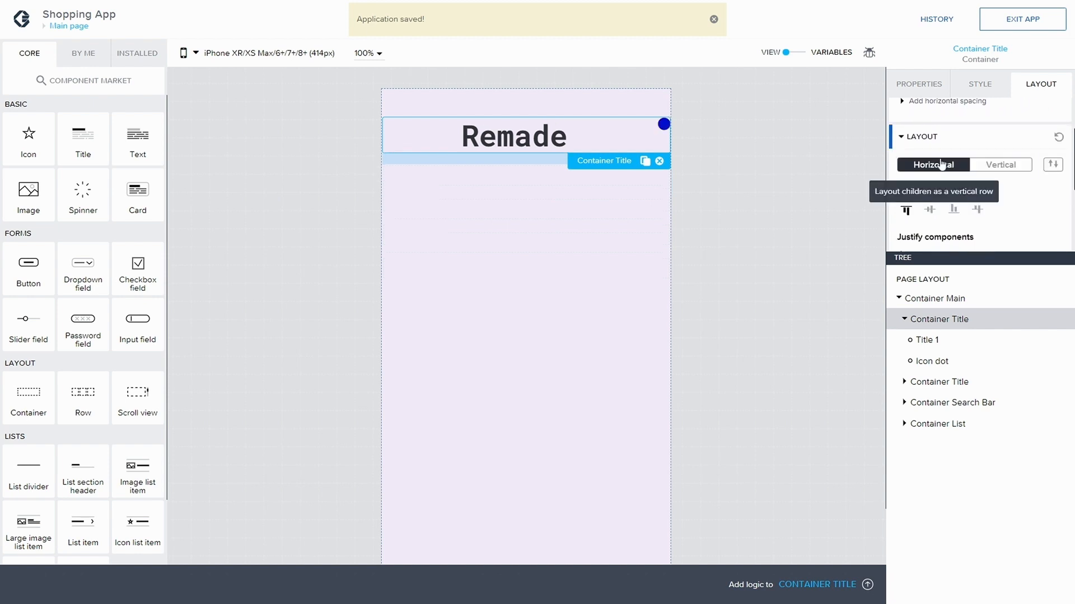
scroll(985, 253, down, 1)
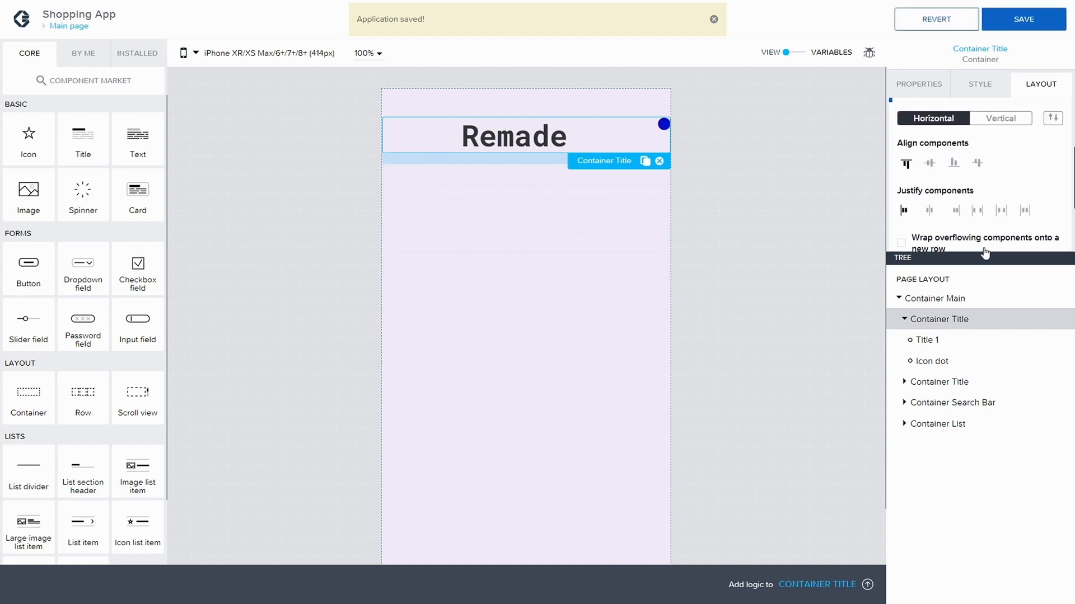
click(953, 163)
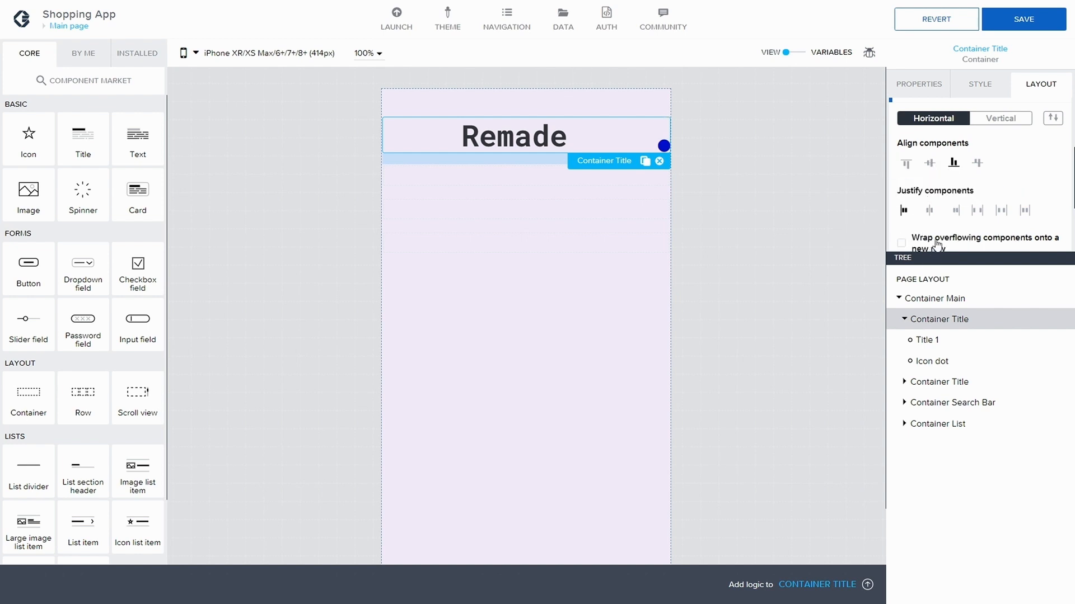
click(1021, 21)
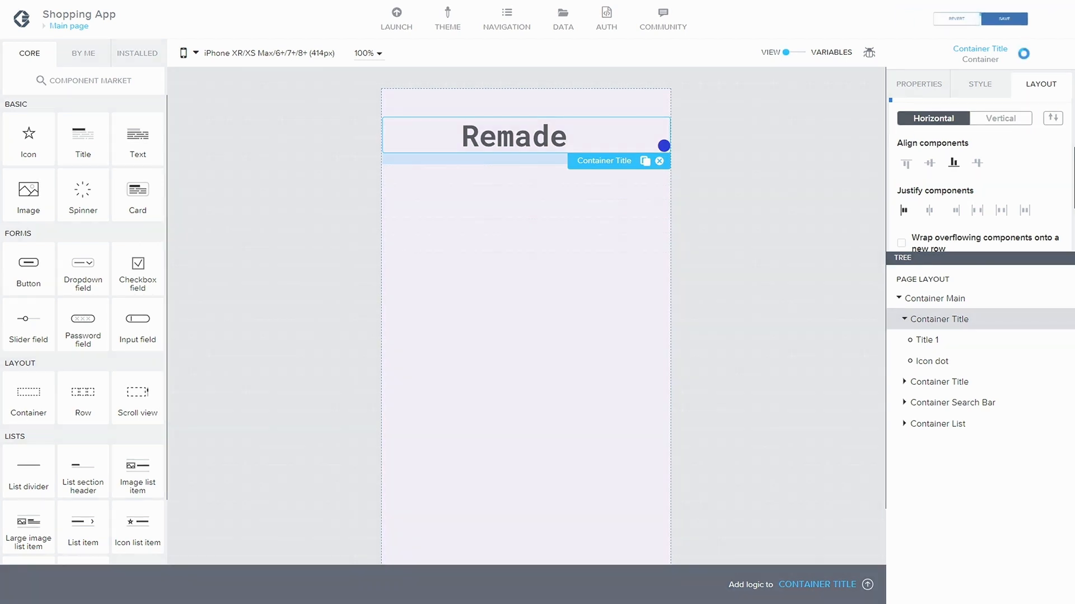
Set the width of the Remade title, Title 1, to Fit content
click(944, 340)
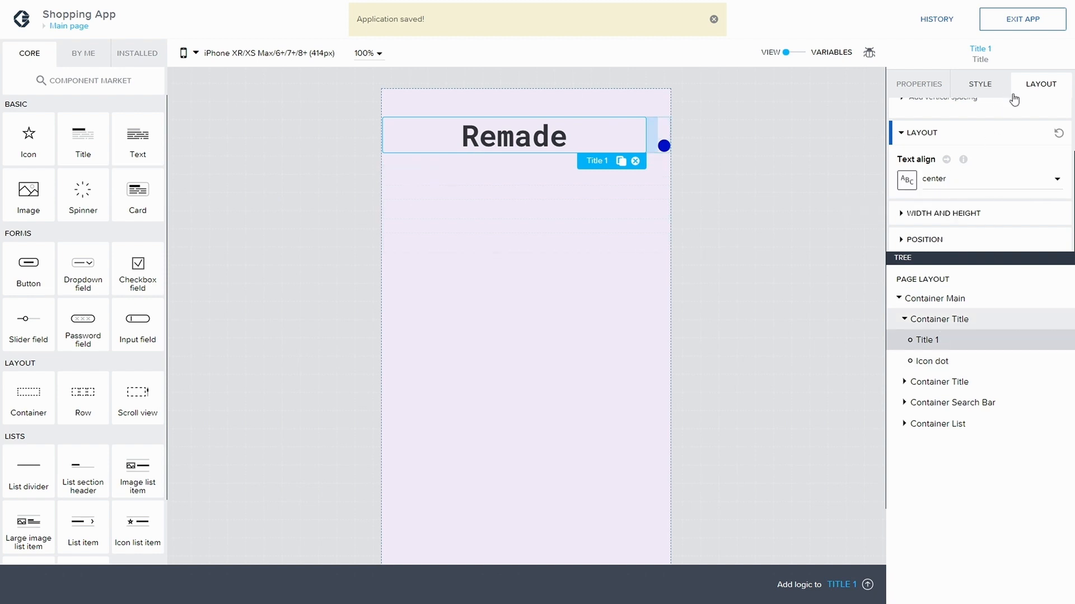
click(897, 215)
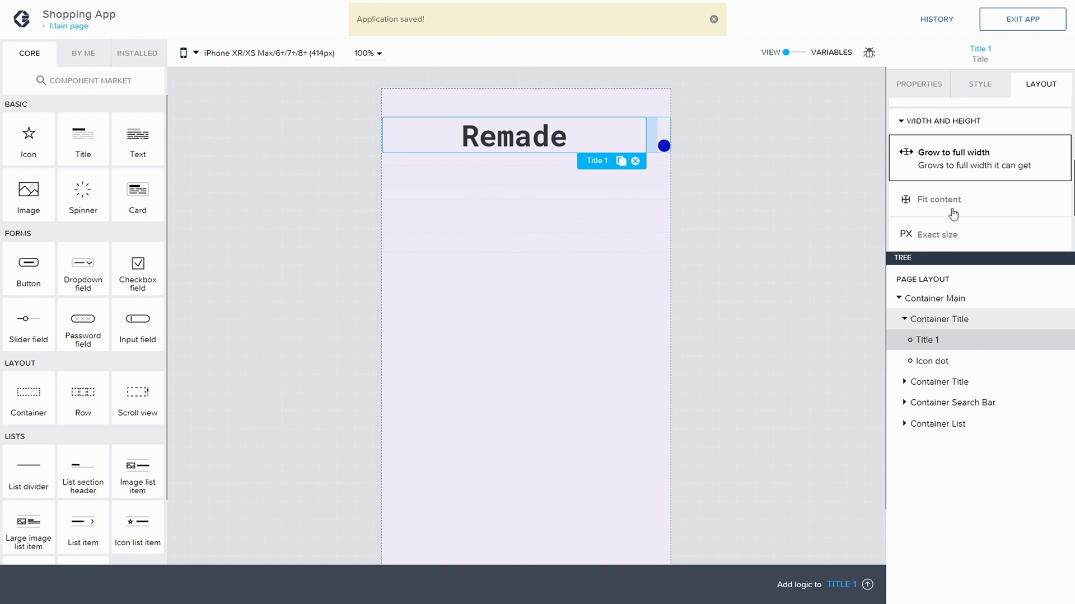
click(952, 197)
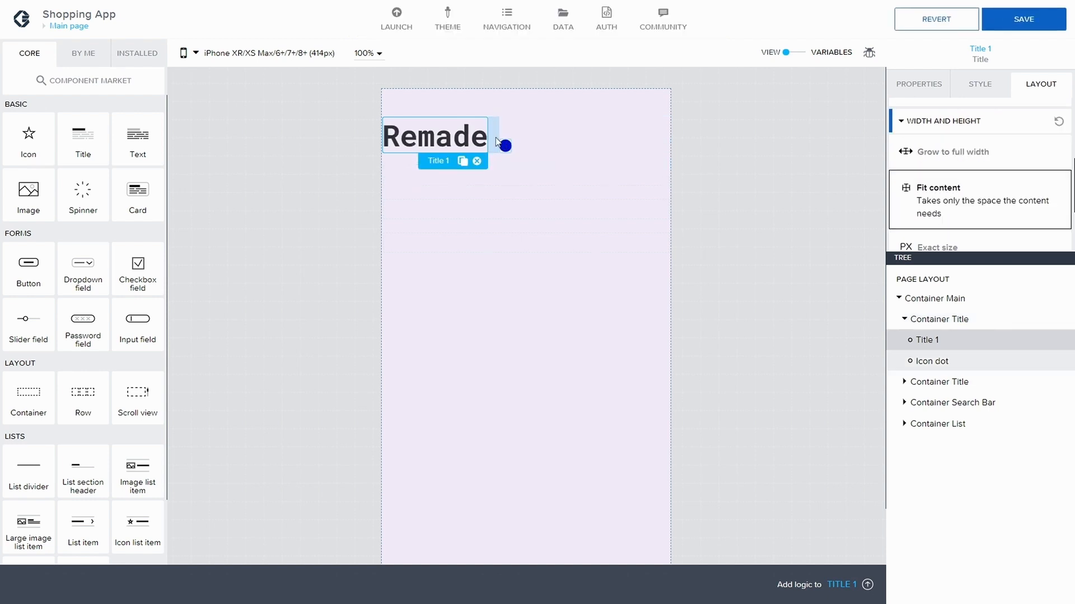
Set Icon dot's left gap to XXS (2px) and save the app
click(934, 359)
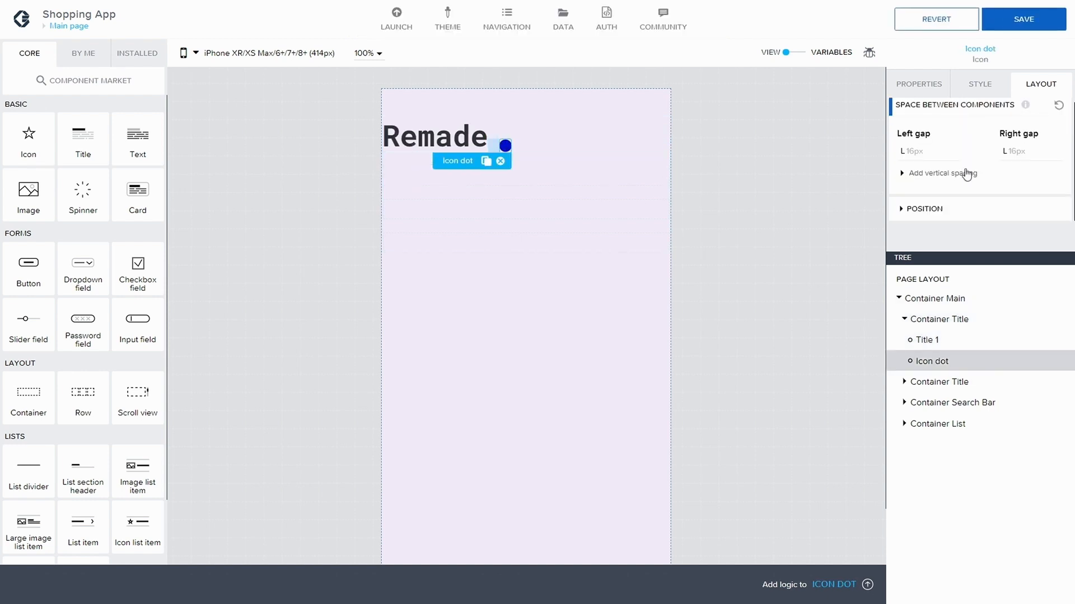
click(920, 155)
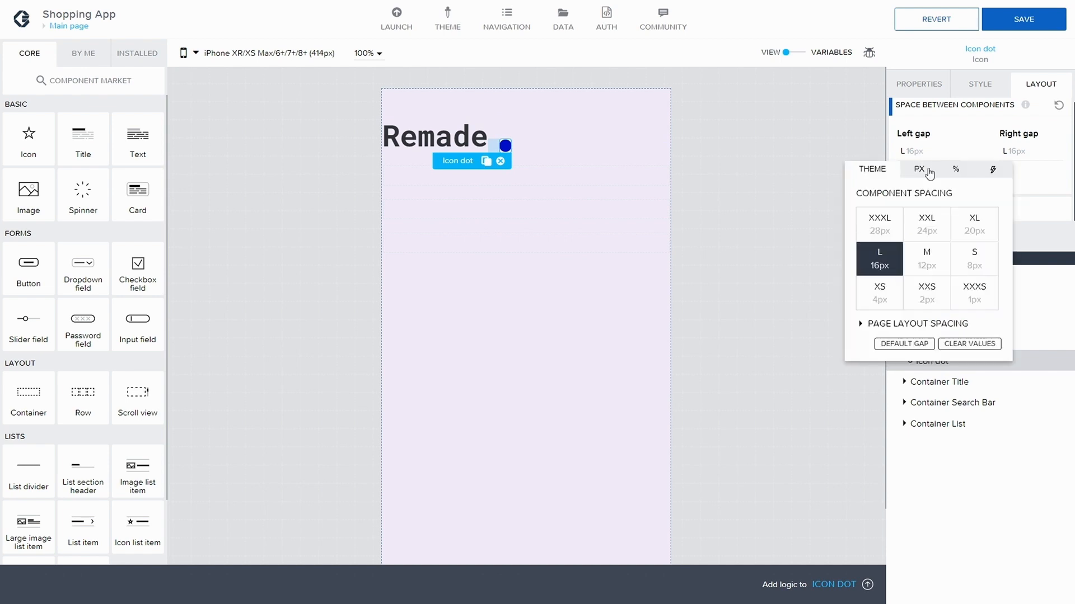
click(927, 297)
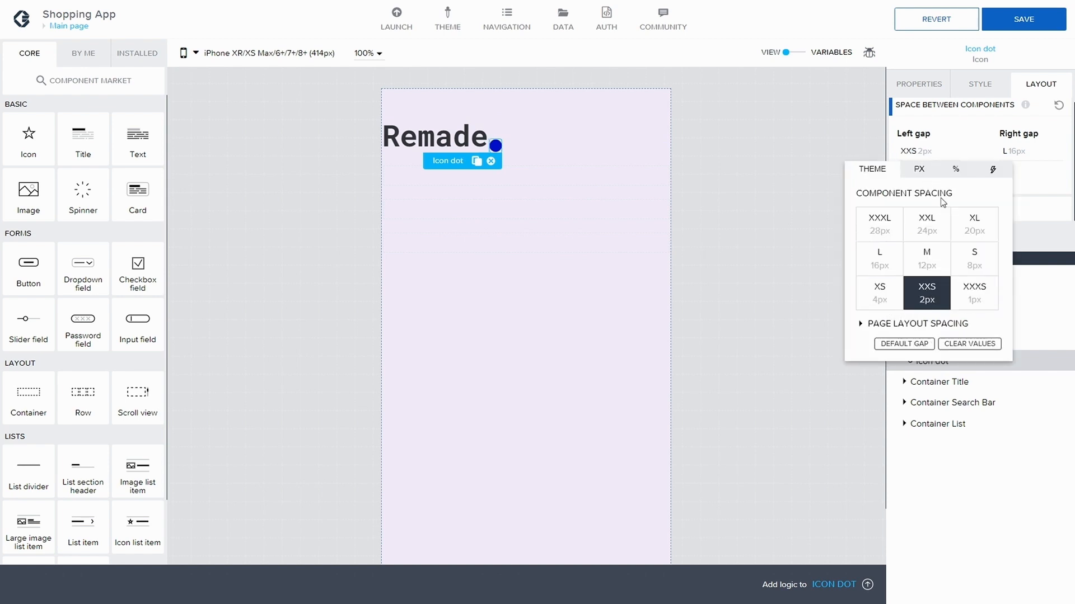
click(1006, 116)
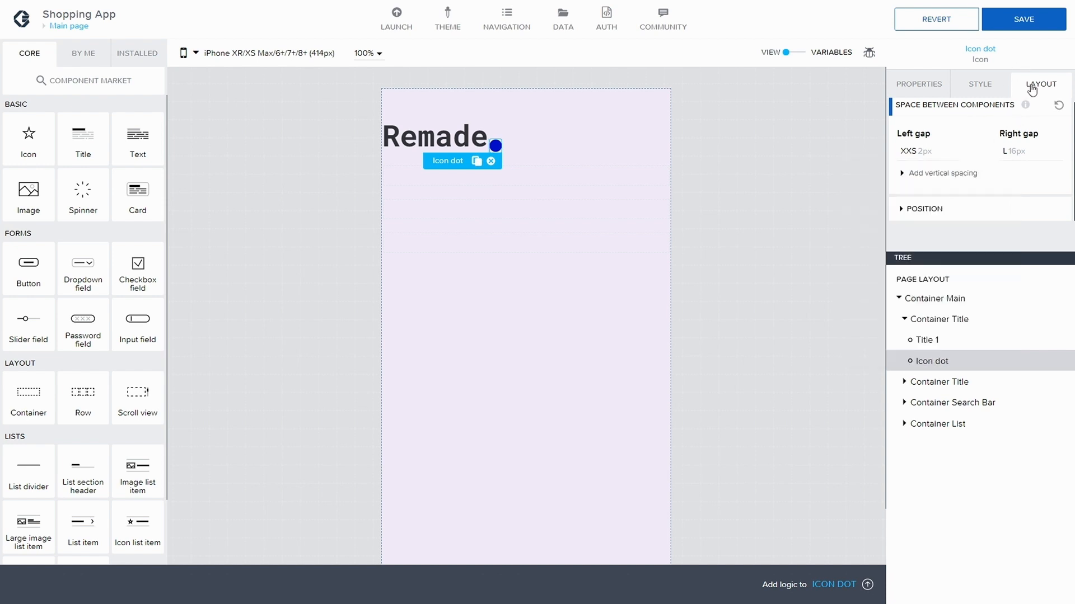
click(1029, 21)
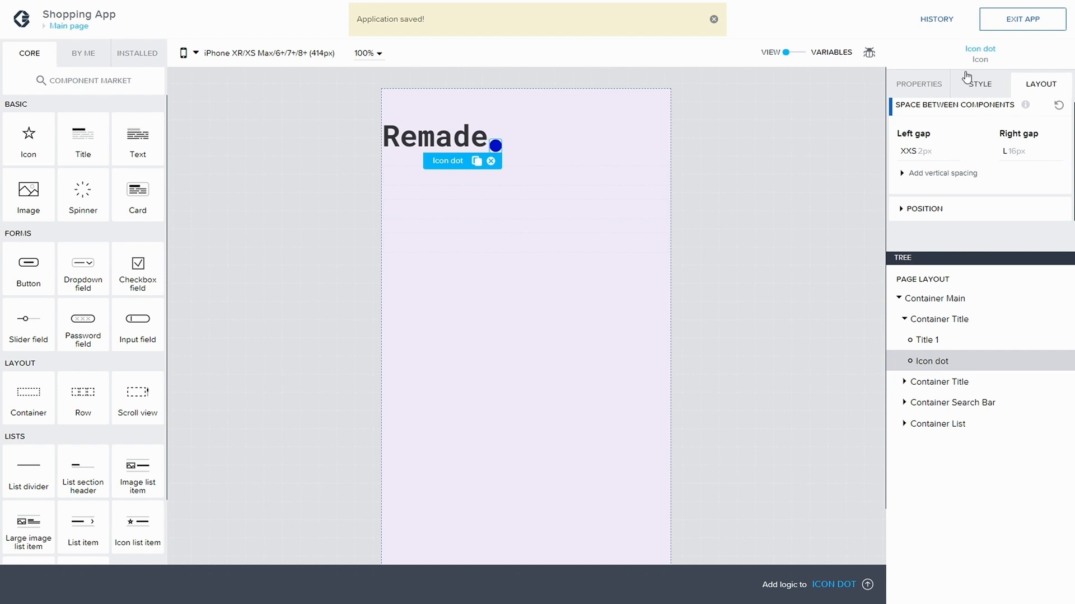
Create a new style class named Dot for Icon dot, based on the Primary icon style
click(983, 94)
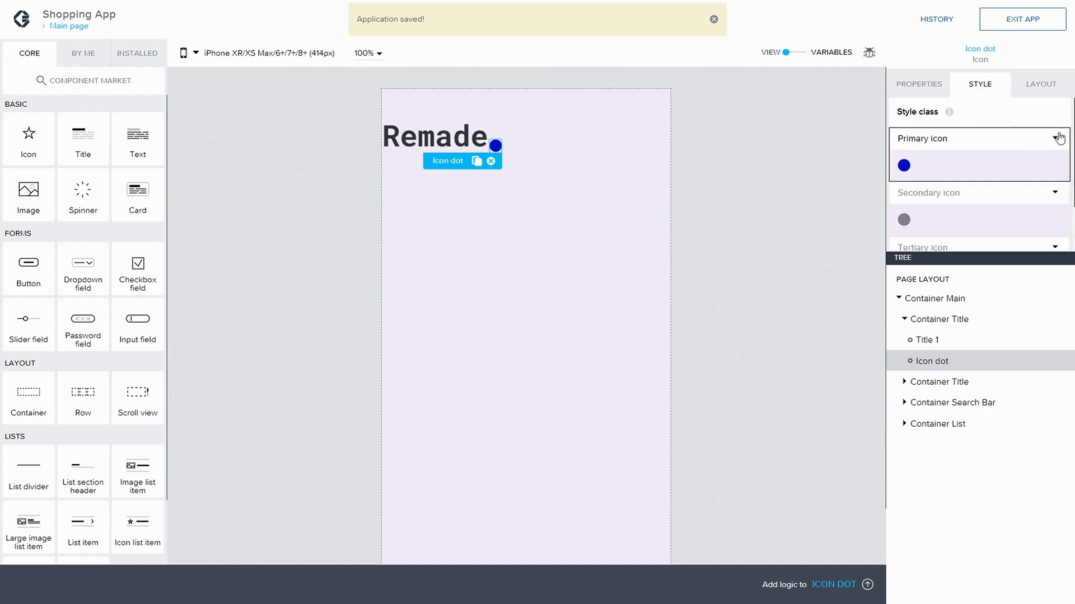
click(1055, 137)
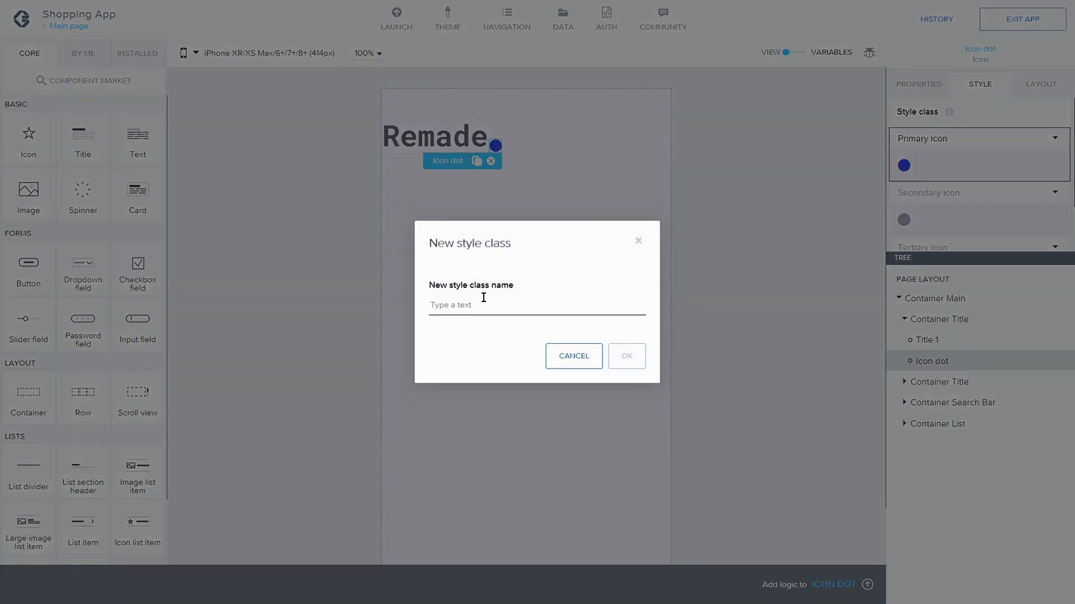
click(486, 306)
text(Butto)
key(BackSpace)
text(Button)
double_click(495, 306)
text(Dot)
click(625, 356)
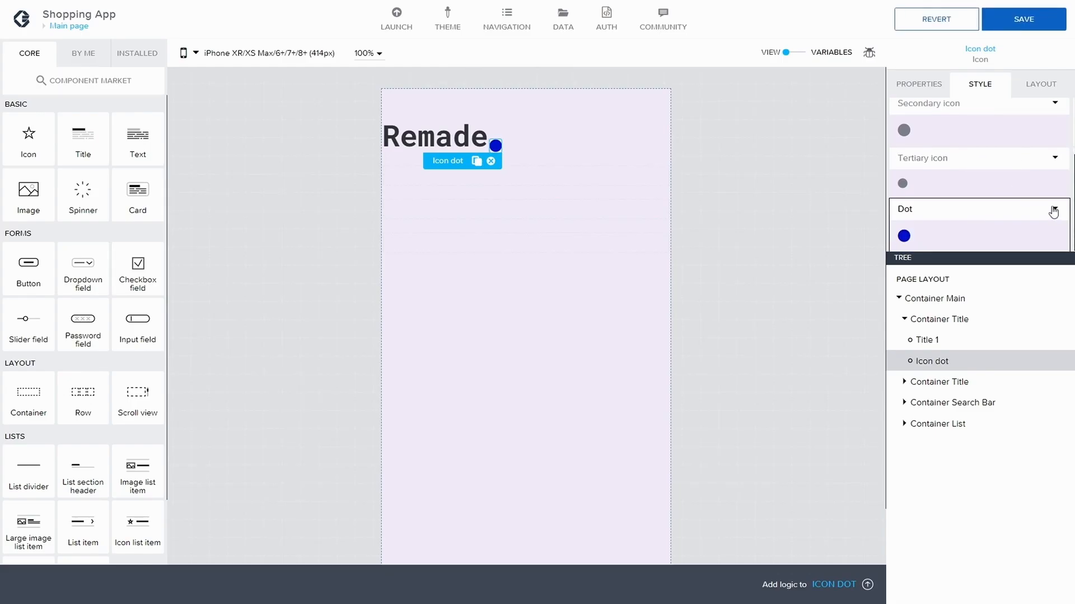
Edit the Dot style's typography, set the icon's font size to Text S, and save the app
click(1052, 211)
click(981, 234)
scroll(972, 211, down, 3)
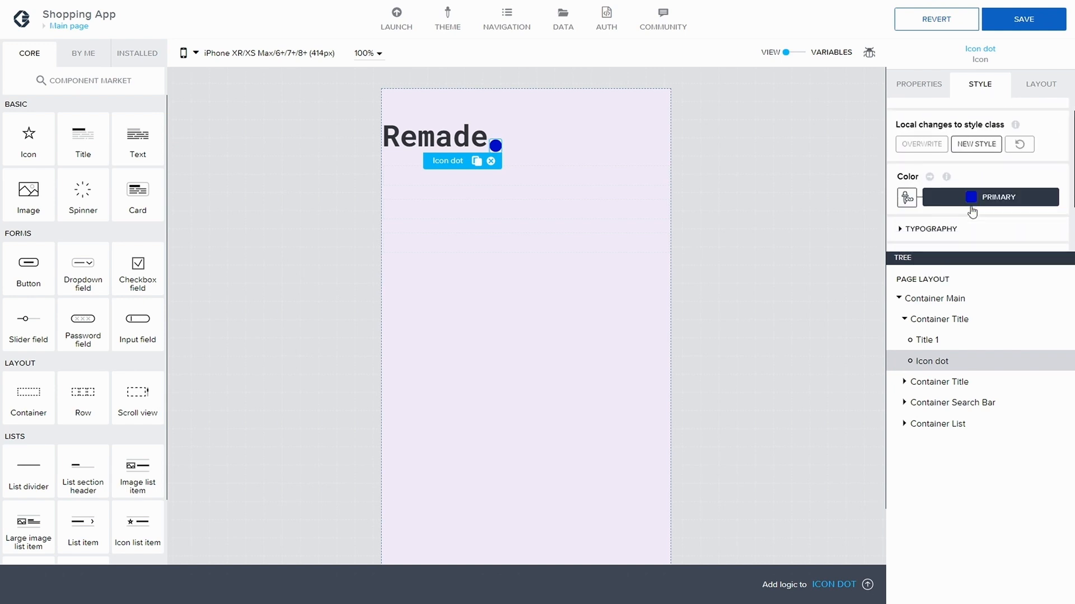
scroll(954, 185, down, 1)
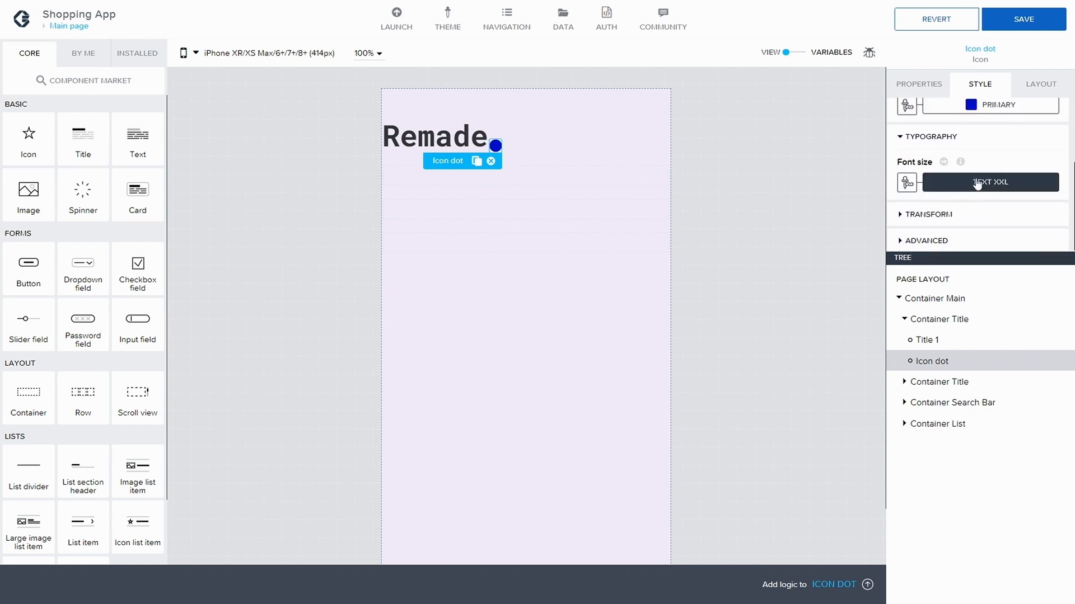
click(977, 182)
click(972, 283)
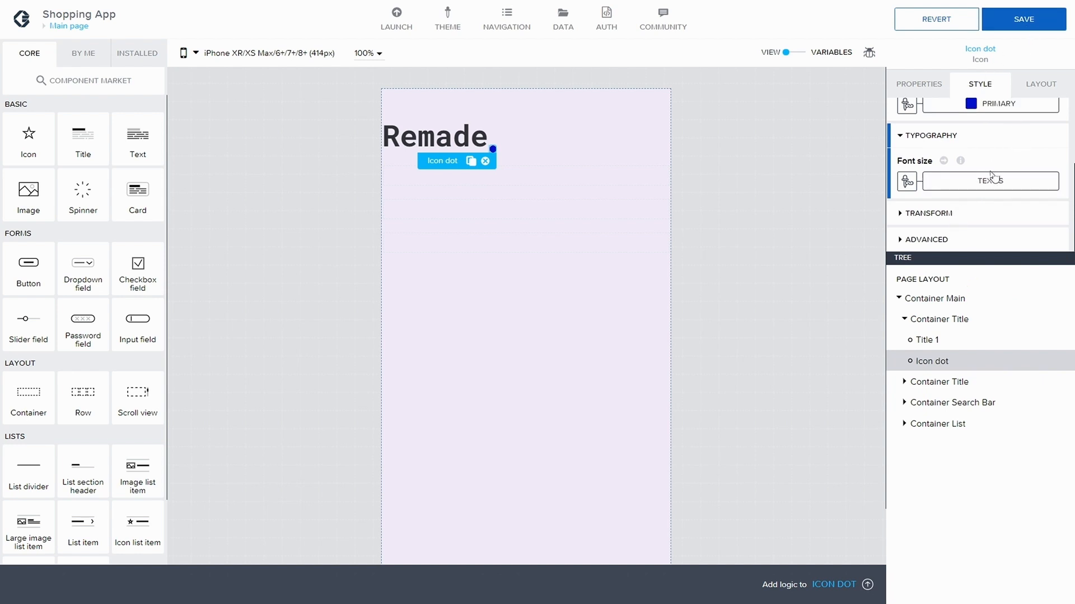
click(1024, 22)
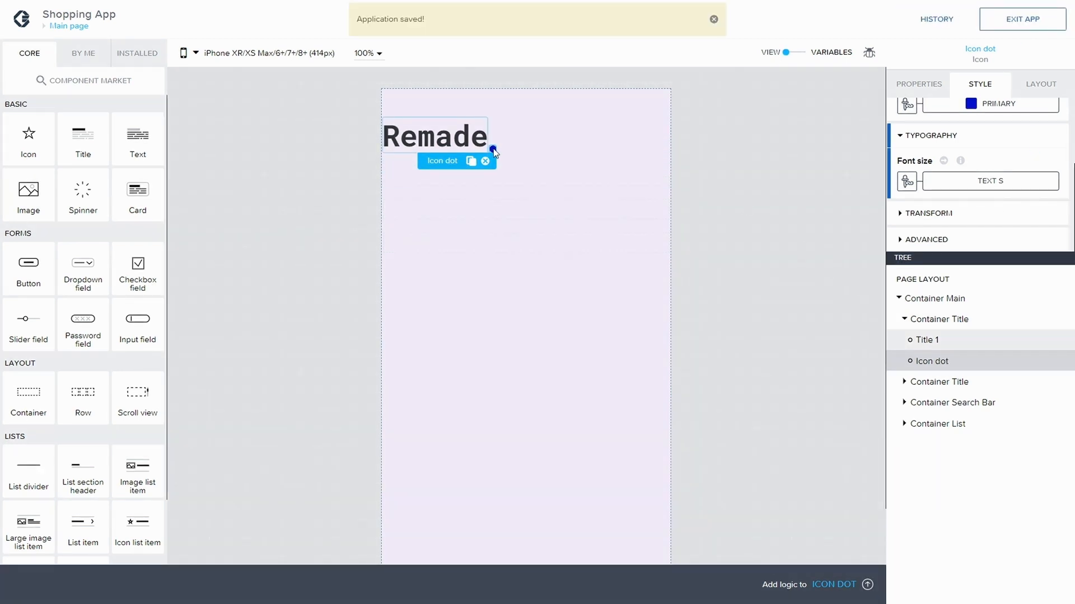
Add vertical spacing to Icon dot with a custom bottom spacing of 6 px, and save the app
click(1041, 84)
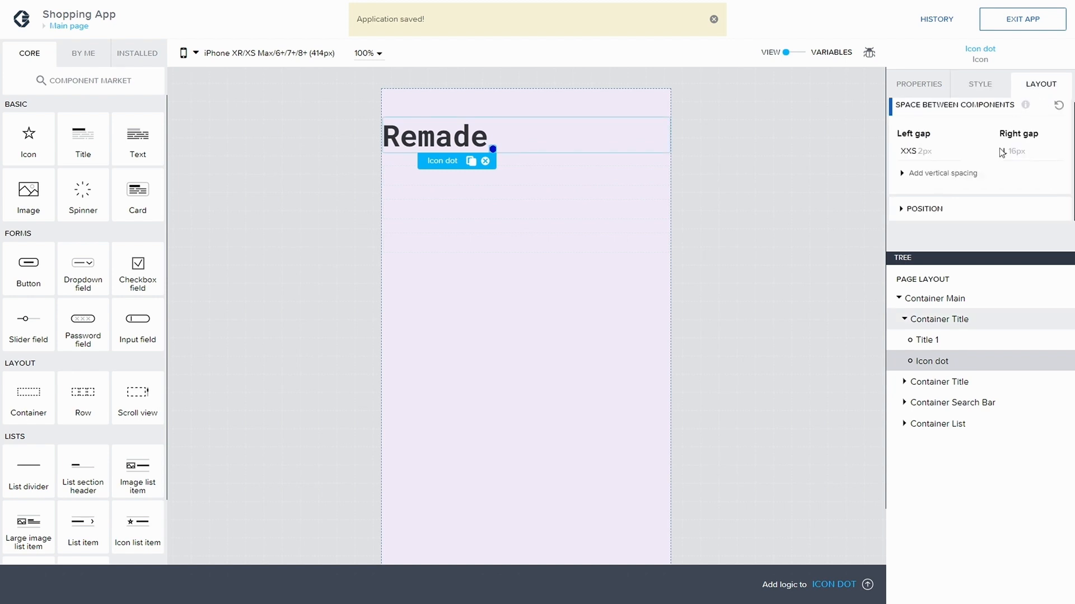
click(902, 174)
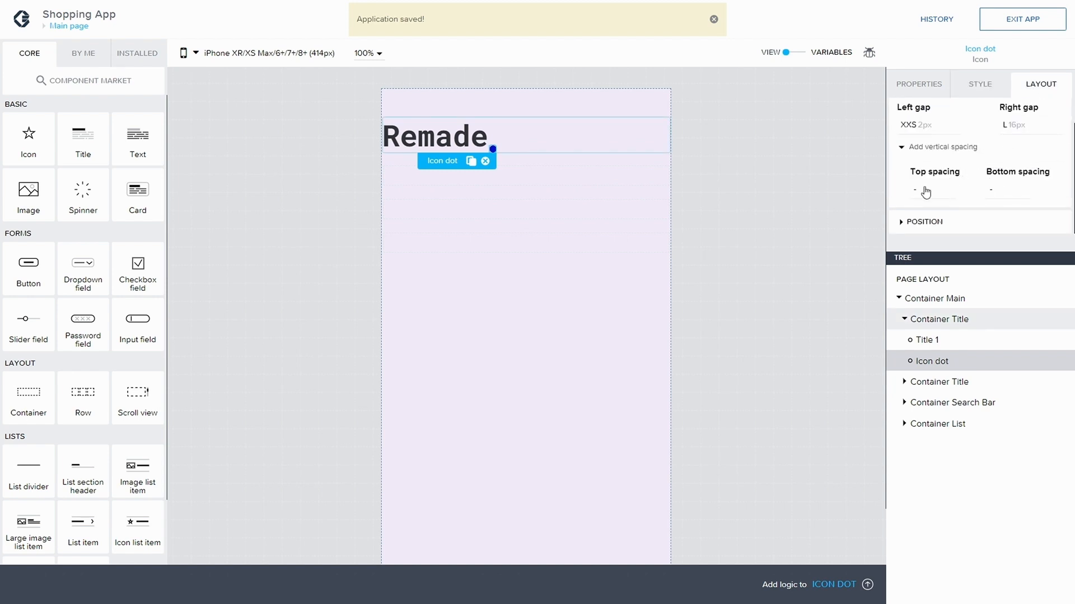
click(994, 190)
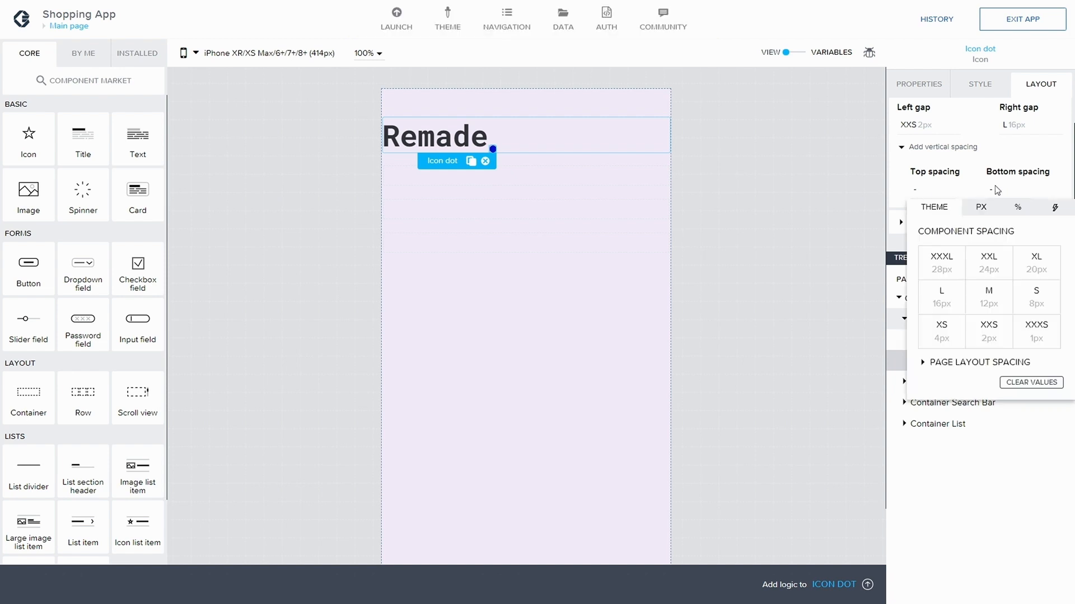
click(944, 333)
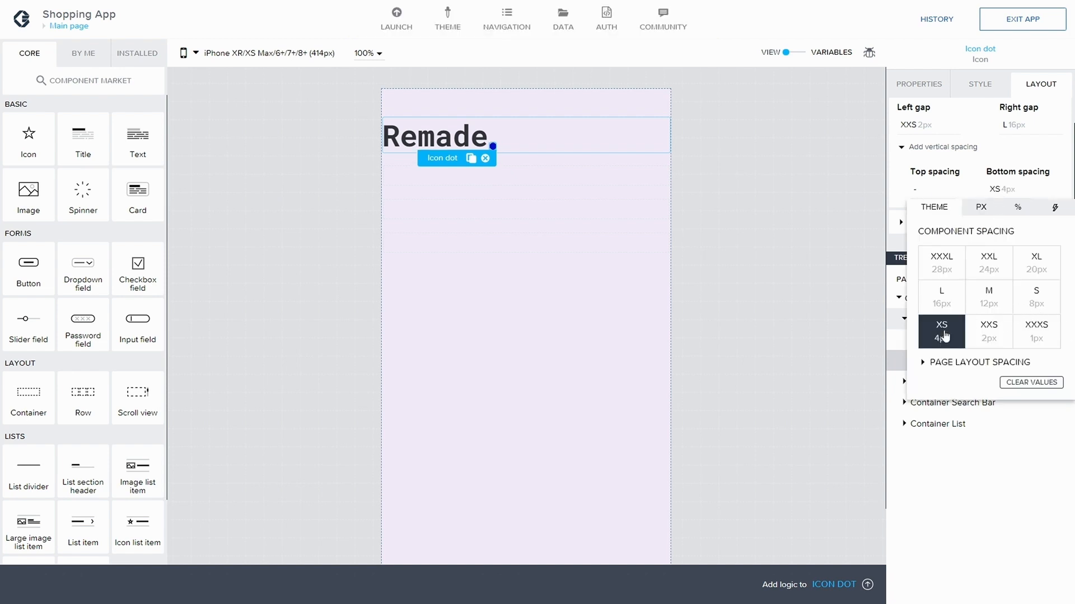
click(1040, 304)
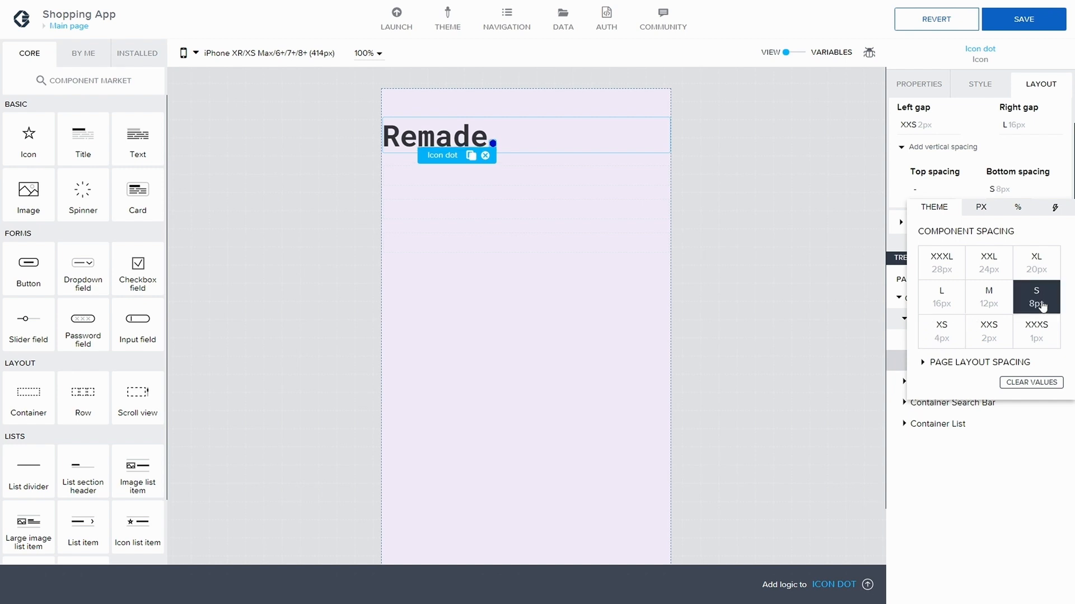
click(983, 211)
click(951, 258)
text(6)
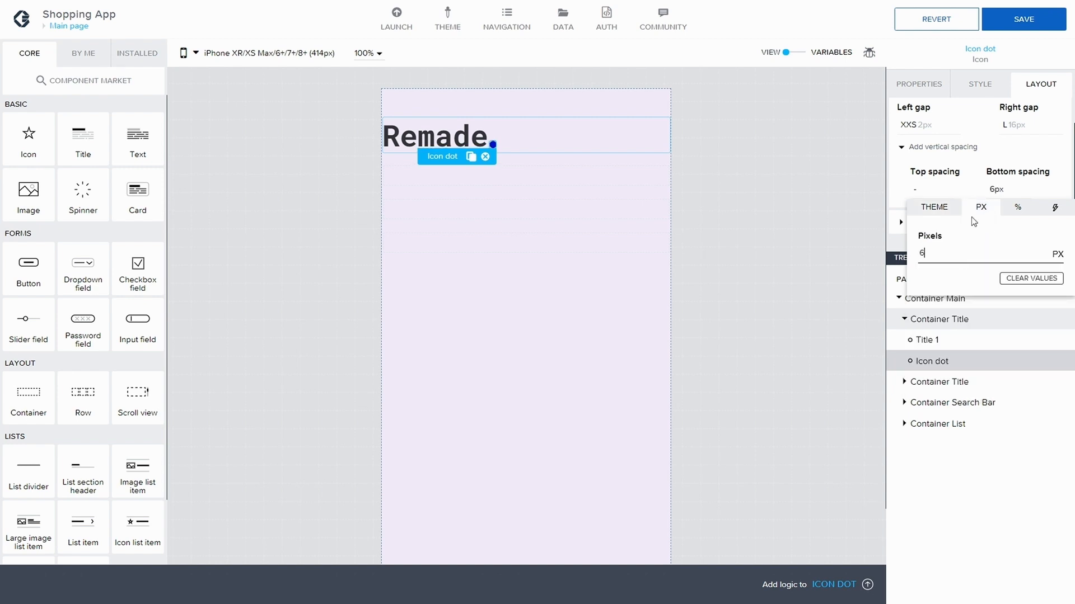
click(1034, 28)
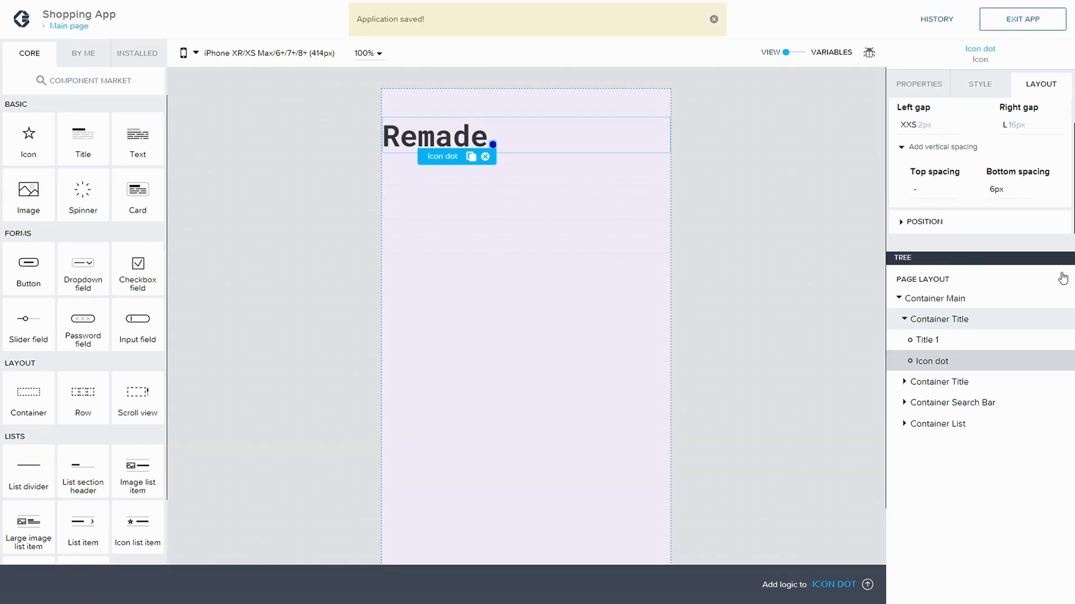
Centre the components horizontally in the Container Title that holds Title 1 and Icon dot, and save the app
click(951, 319)
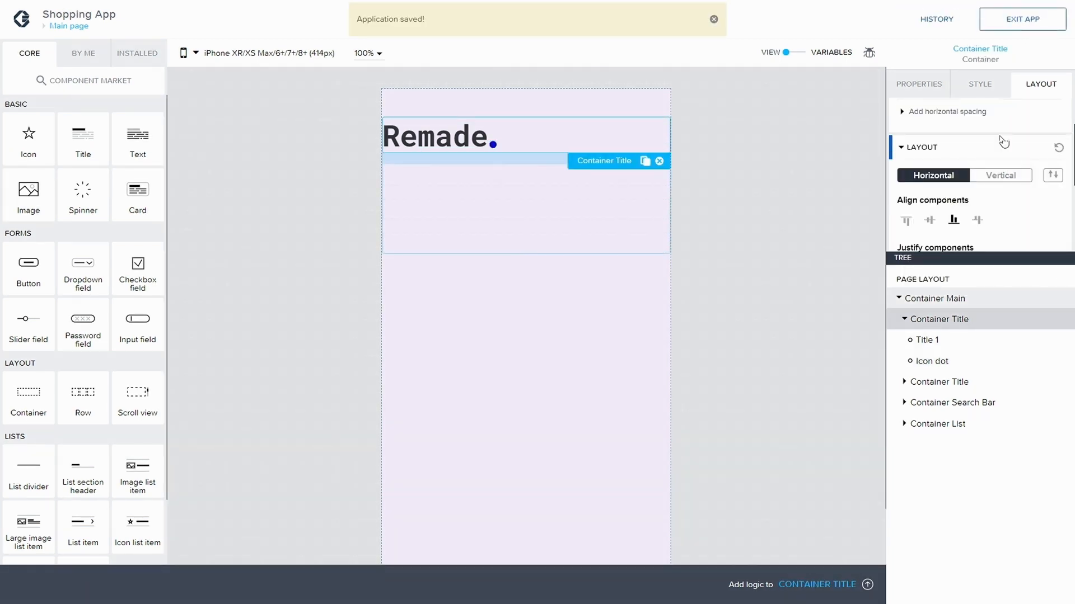
scroll(932, 221, down, 1)
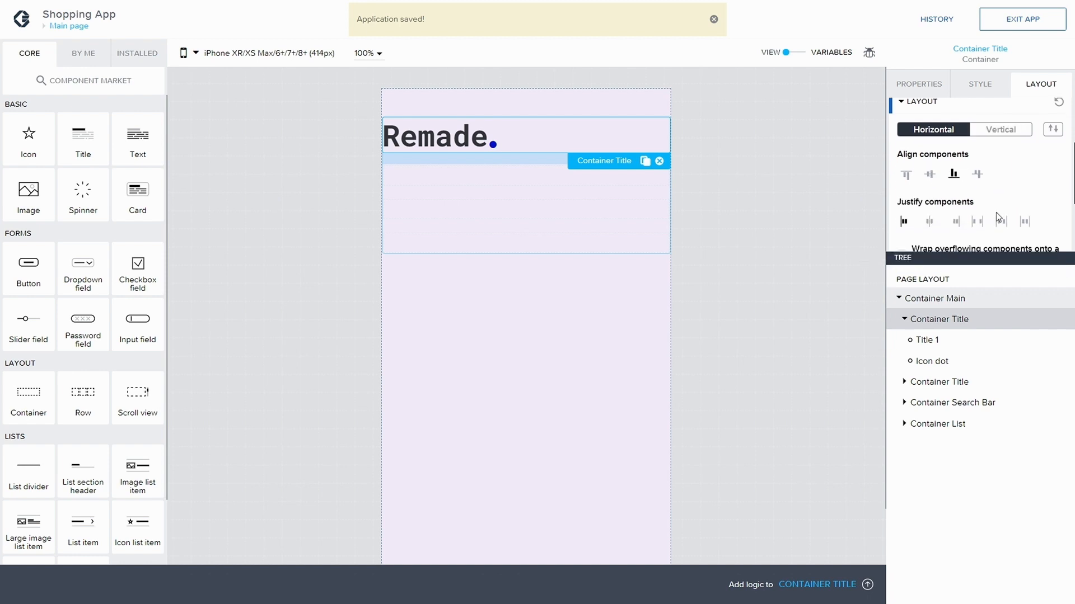
click(928, 223)
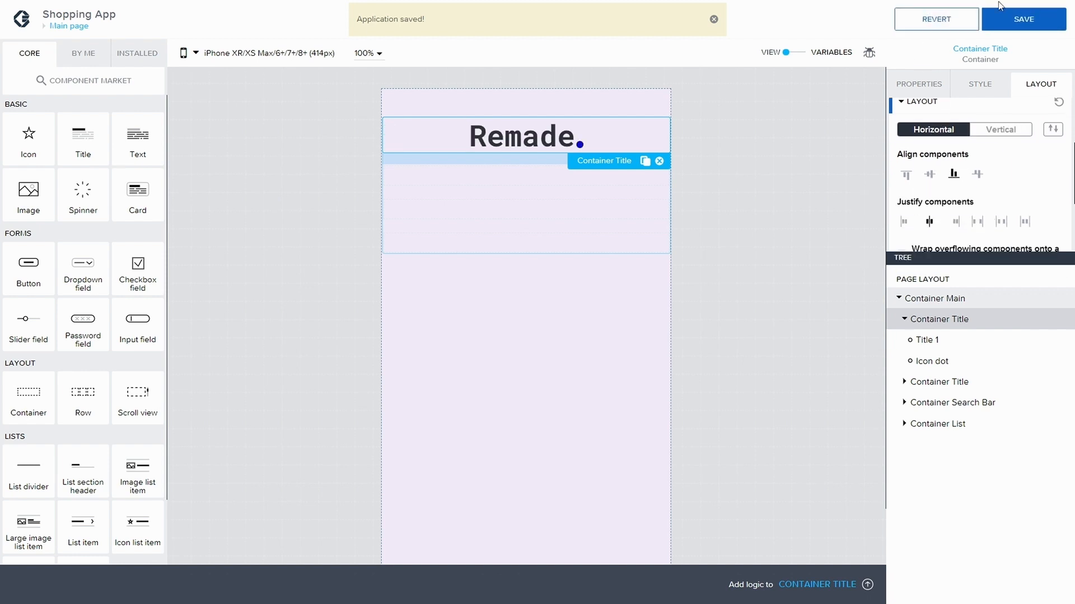
click(1023, 16)
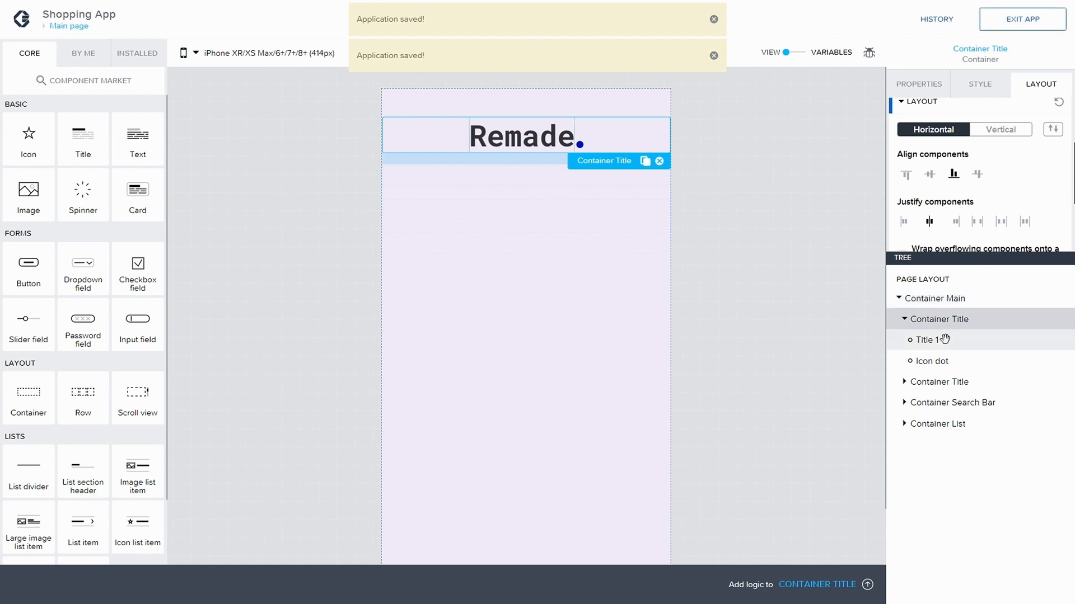
Start a new content color palette from Icon dot's color setting and name it Icon
click(955, 364)
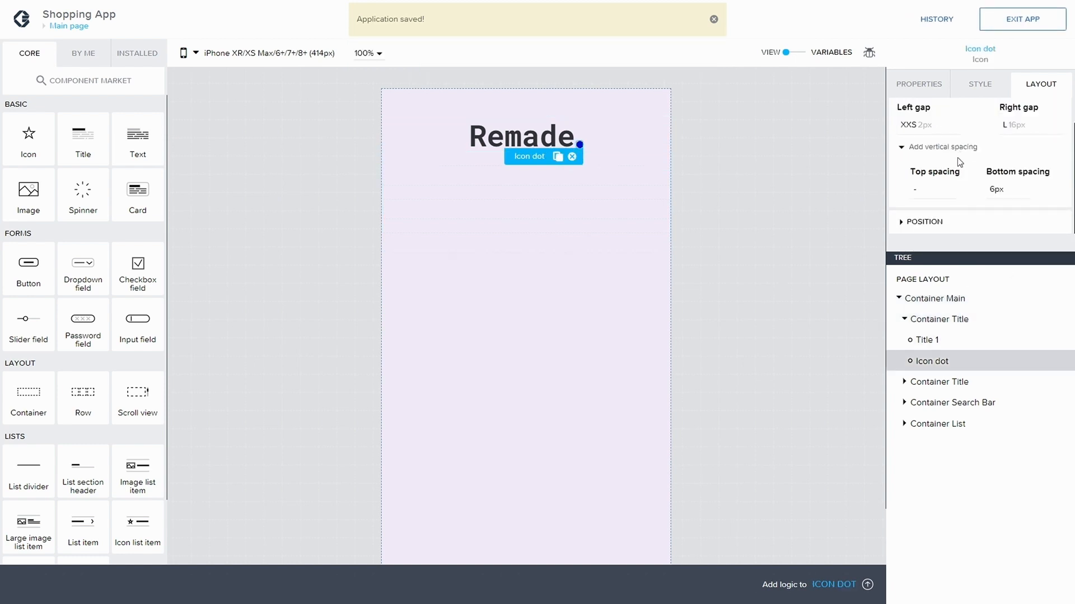
click(958, 89)
click(957, 217)
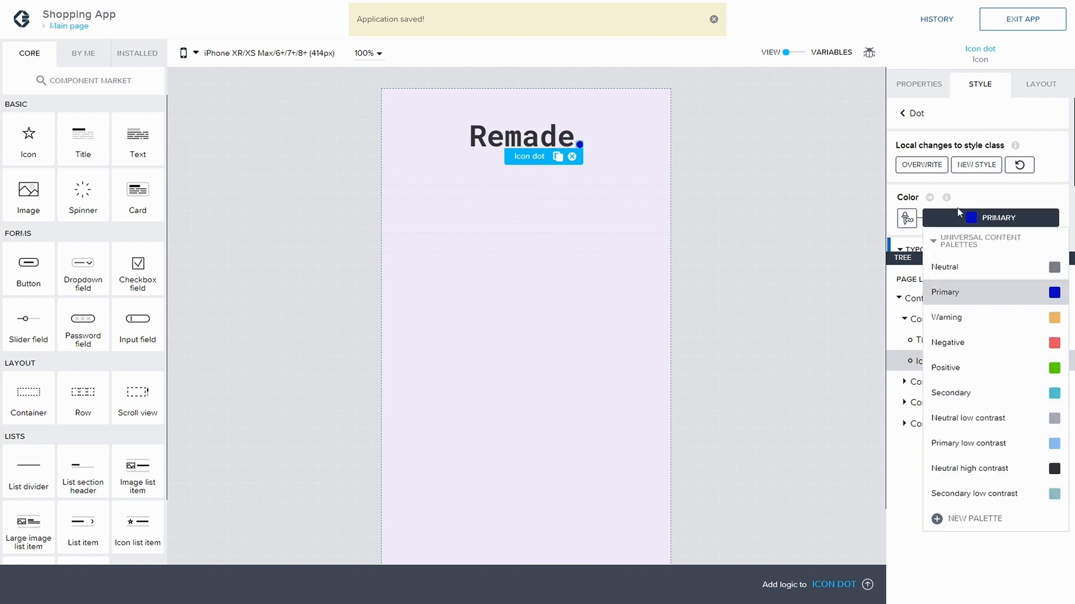
click(959, 516)
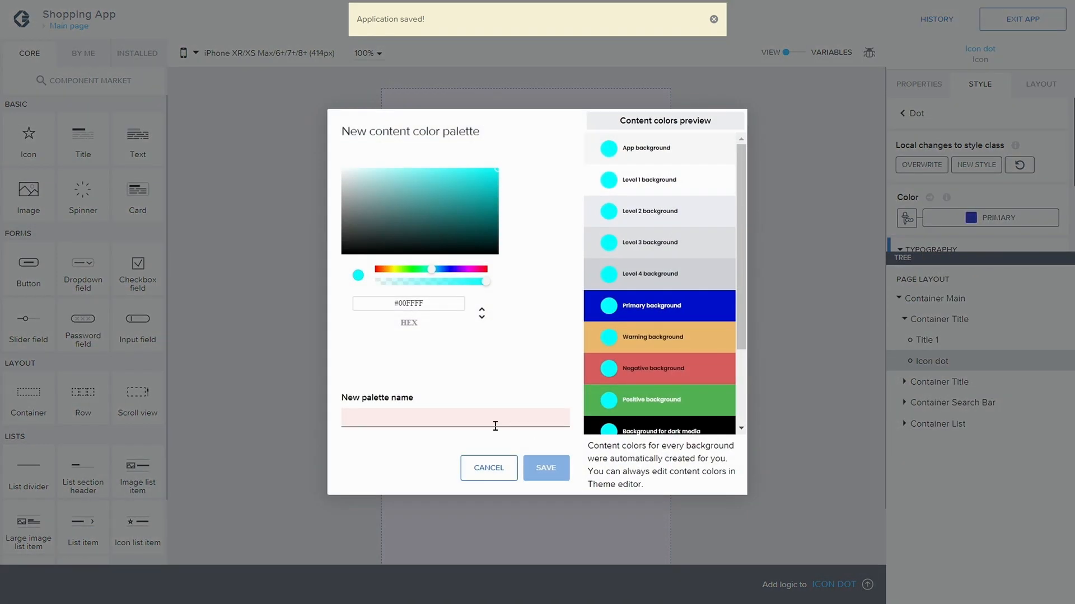
click(490, 409)
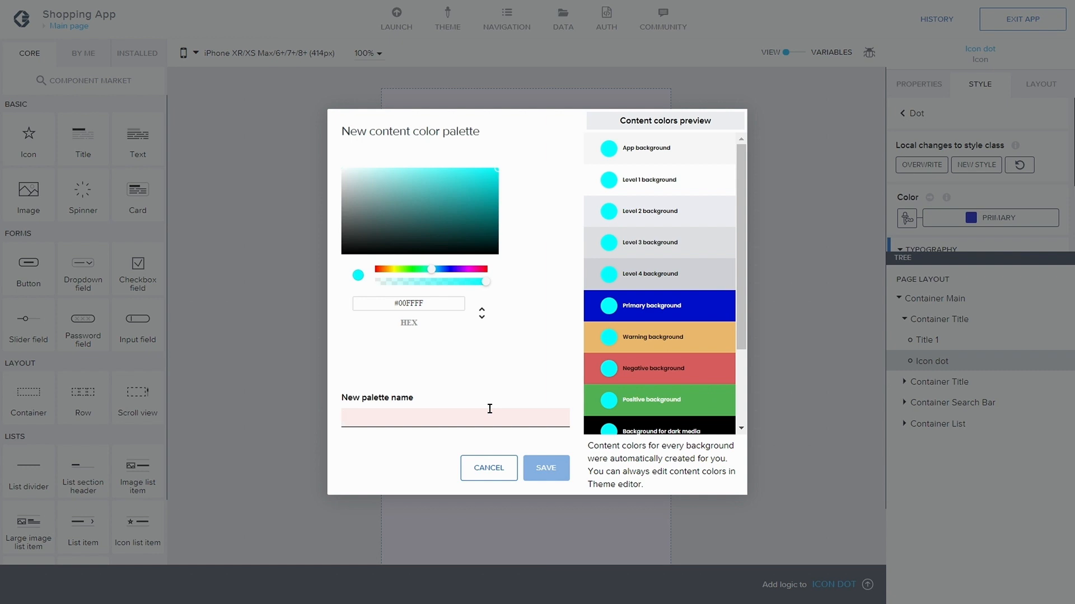
text(#)
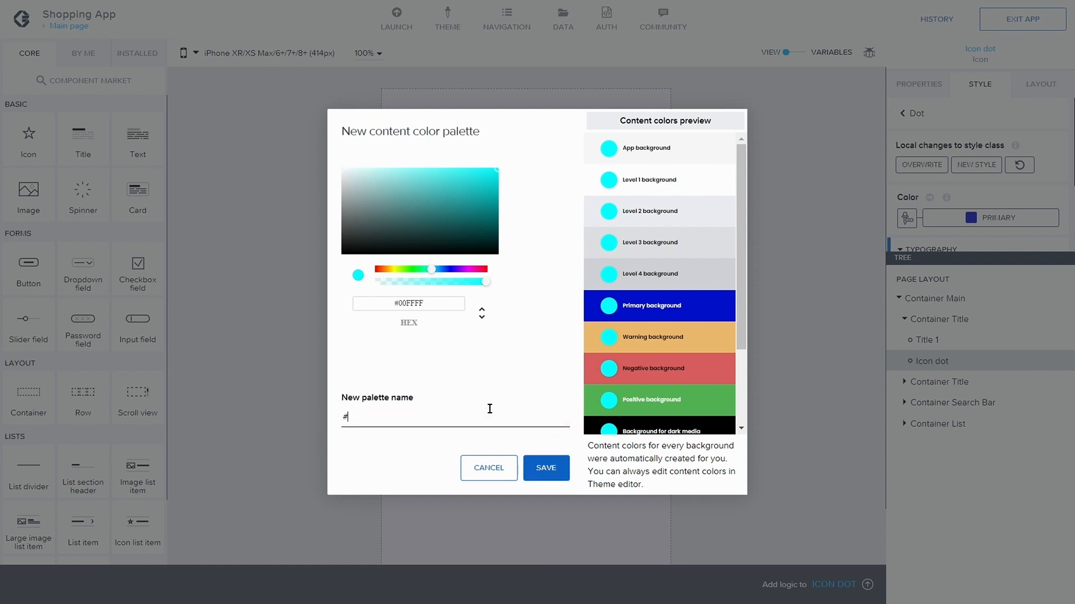
key(BackSpace)
text(#)
key(BackSpace)
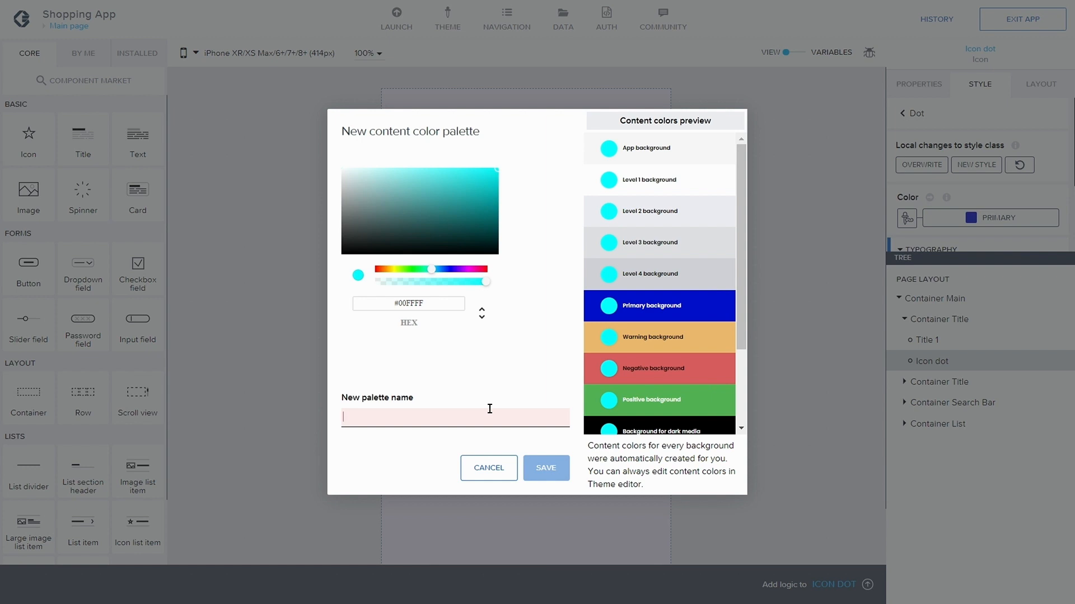
text(Icon)
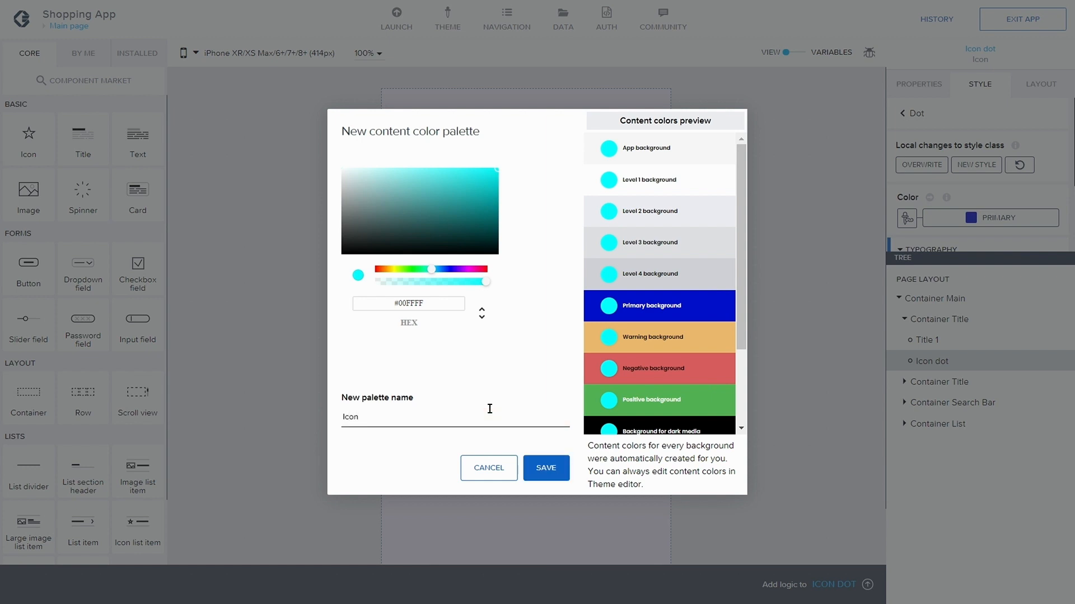
Set the new palette's hex color to #D2606F and save the palette
click(440, 303)
key(BackSpace)
key(BackSpace)
key(BackSpace)
key(BackSpace)
key(BackSpace)
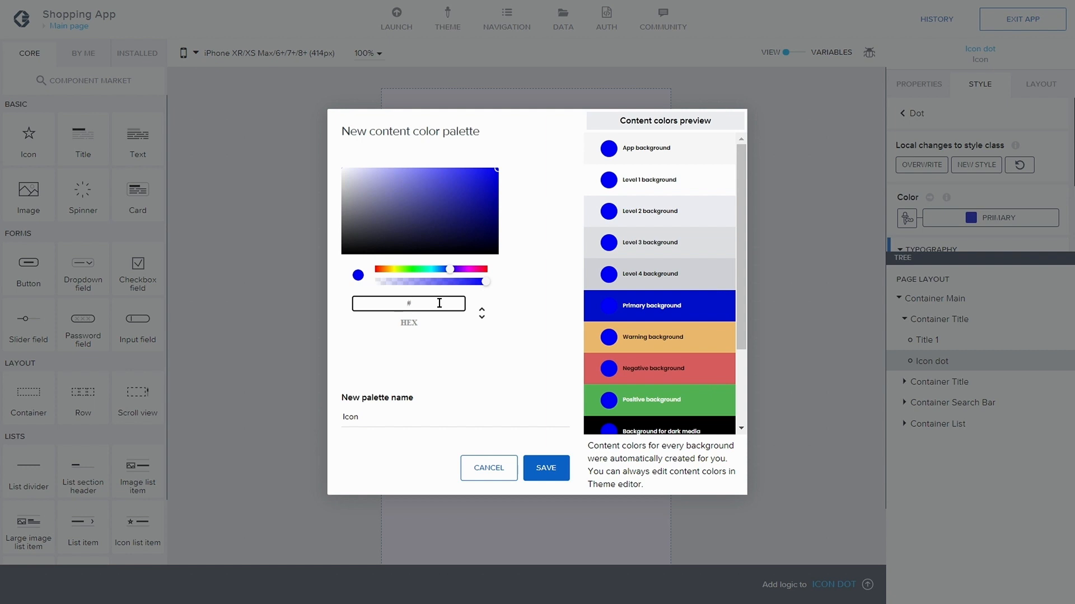
text(D260)
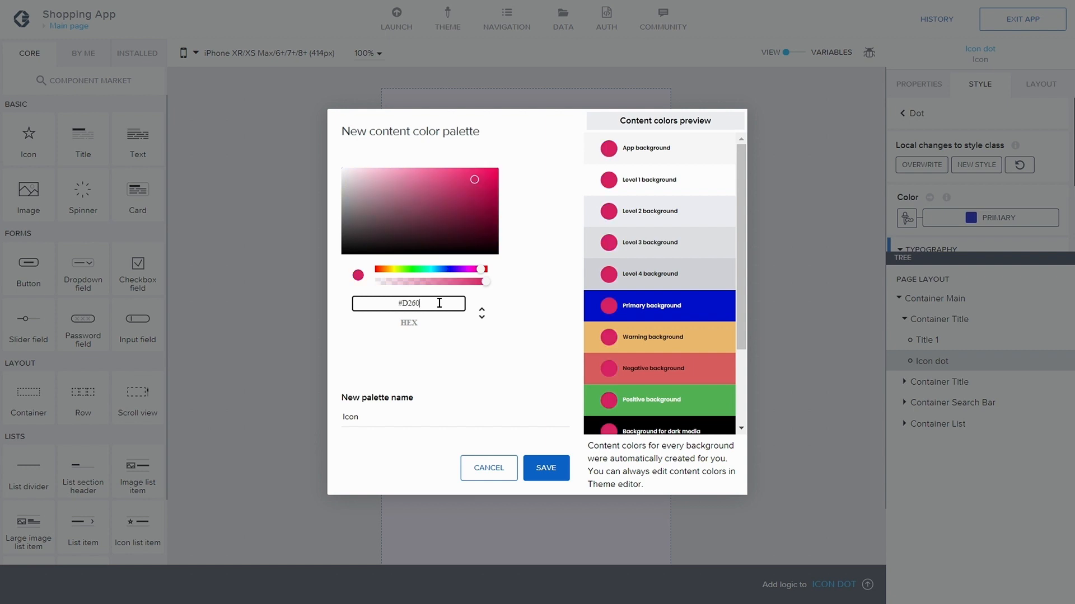
text(6F)
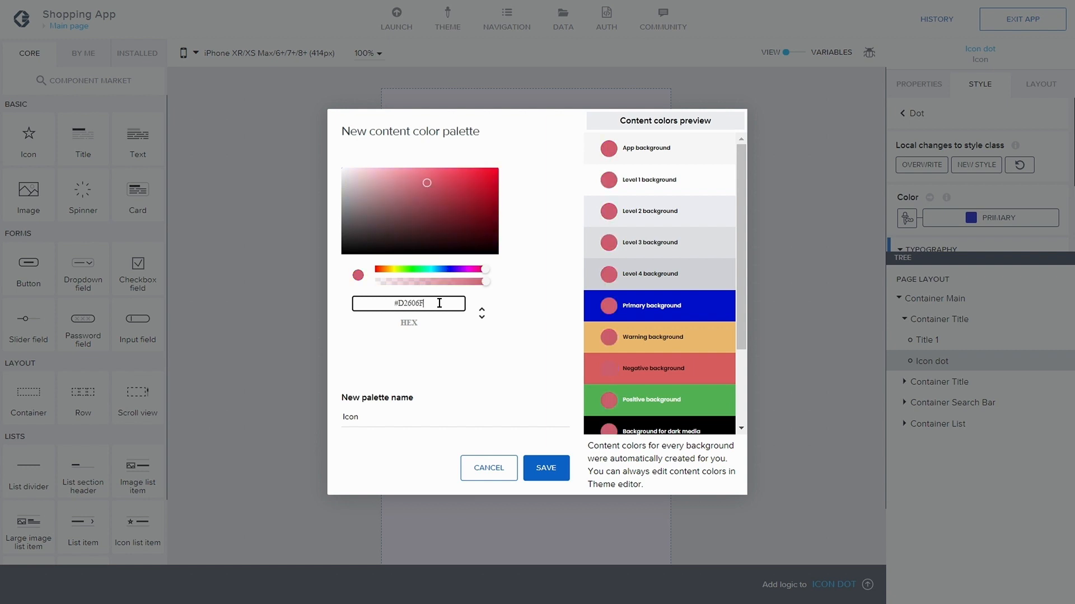
click(546, 468)
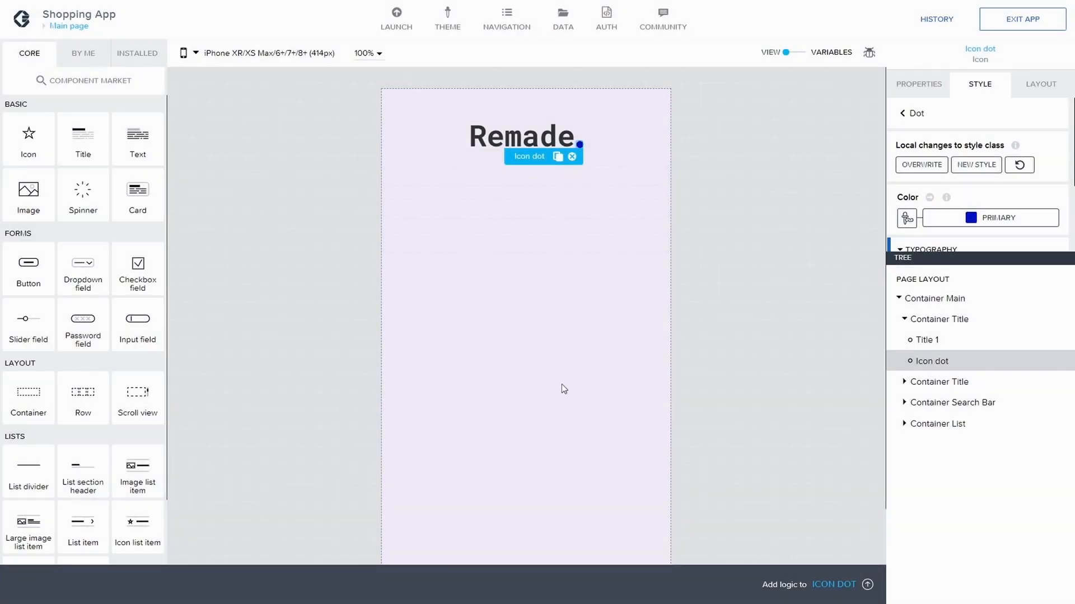
Apply the custom Icon palette as Icon dot's color and save the app
click(985, 219)
click(941, 518)
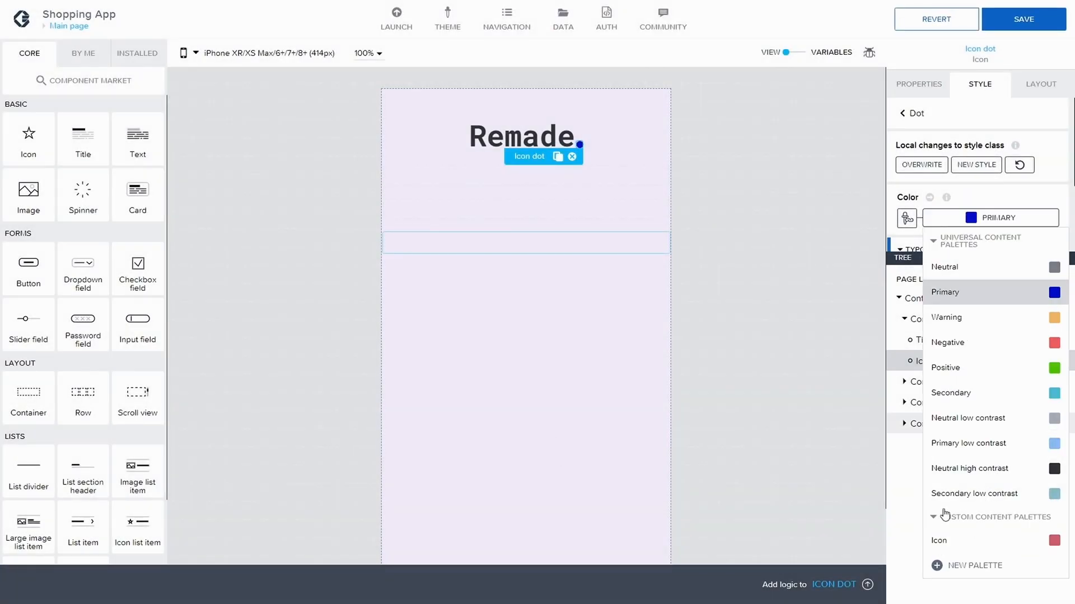
click(958, 538)
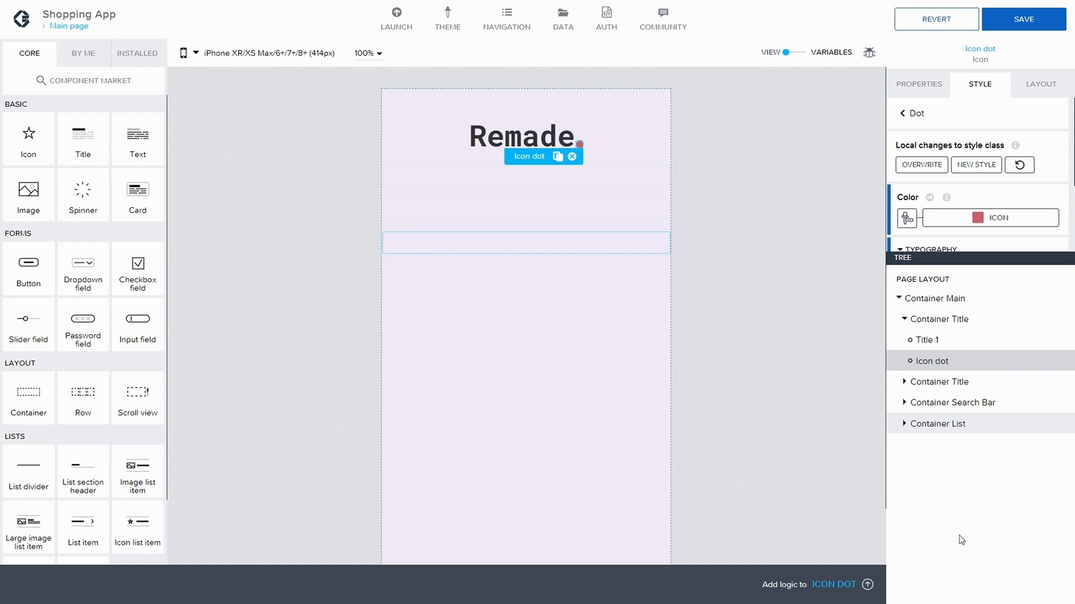
click(1024, 20)
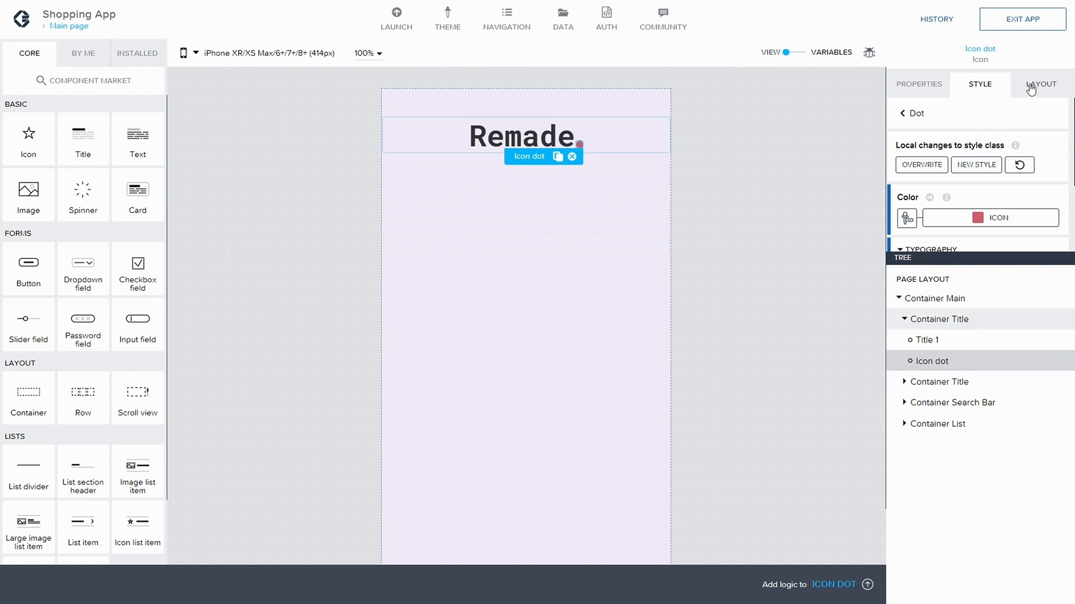
Set Icon dot's bottom spacing to 8 px and save the app
click(1048, 94)
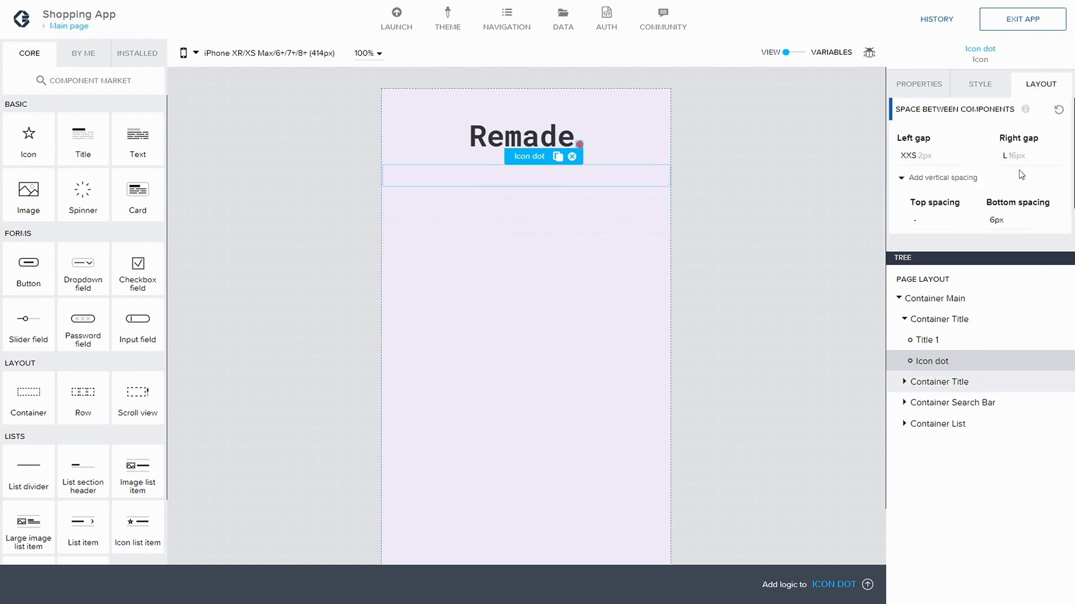
click(998, 224)
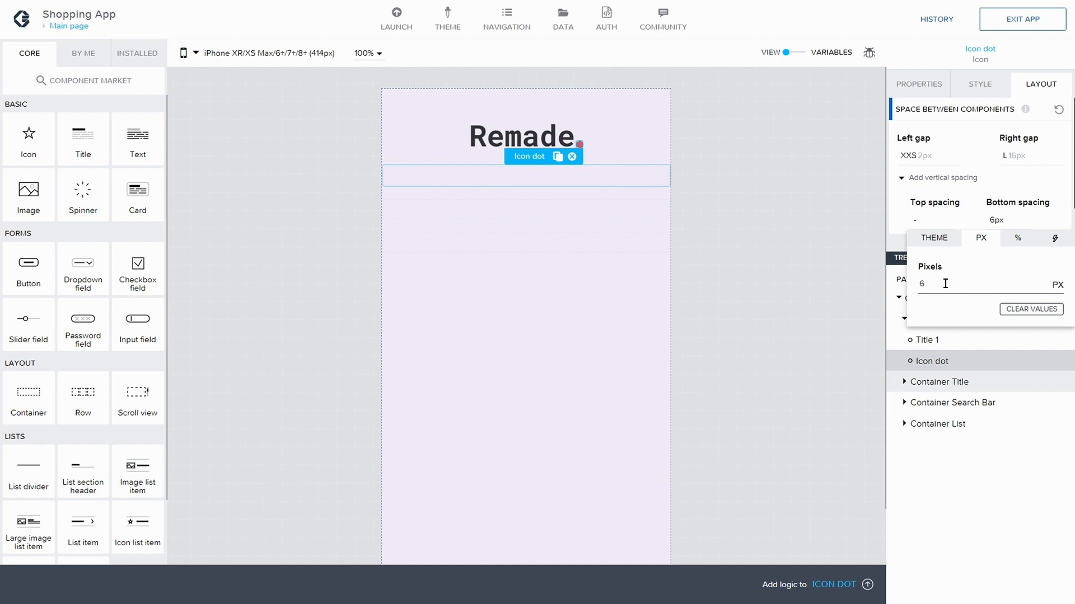
key(BackSpace)
text(8)
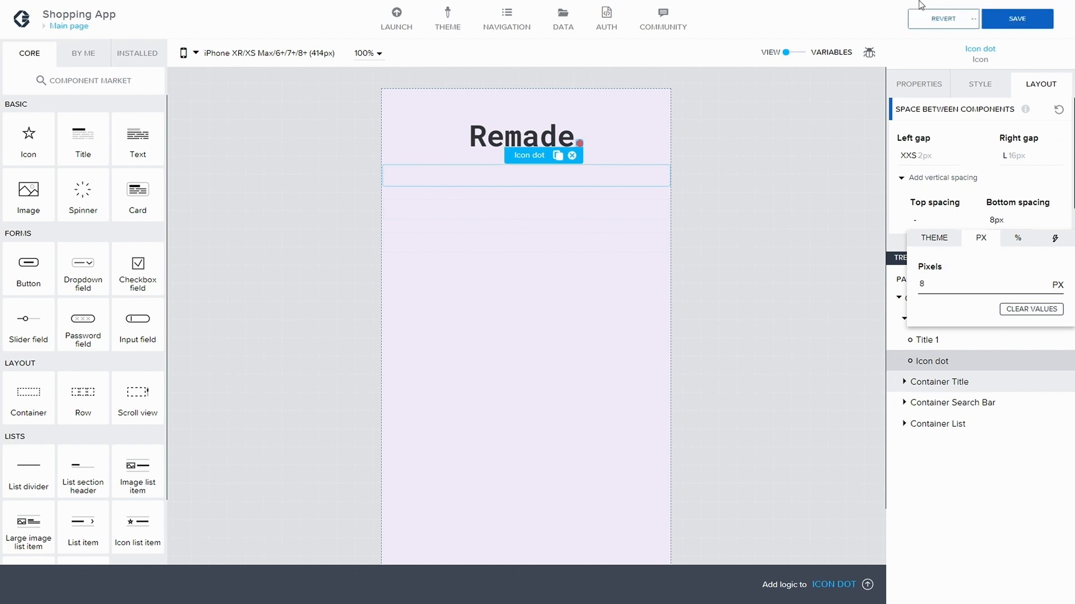
click(1032, 25)
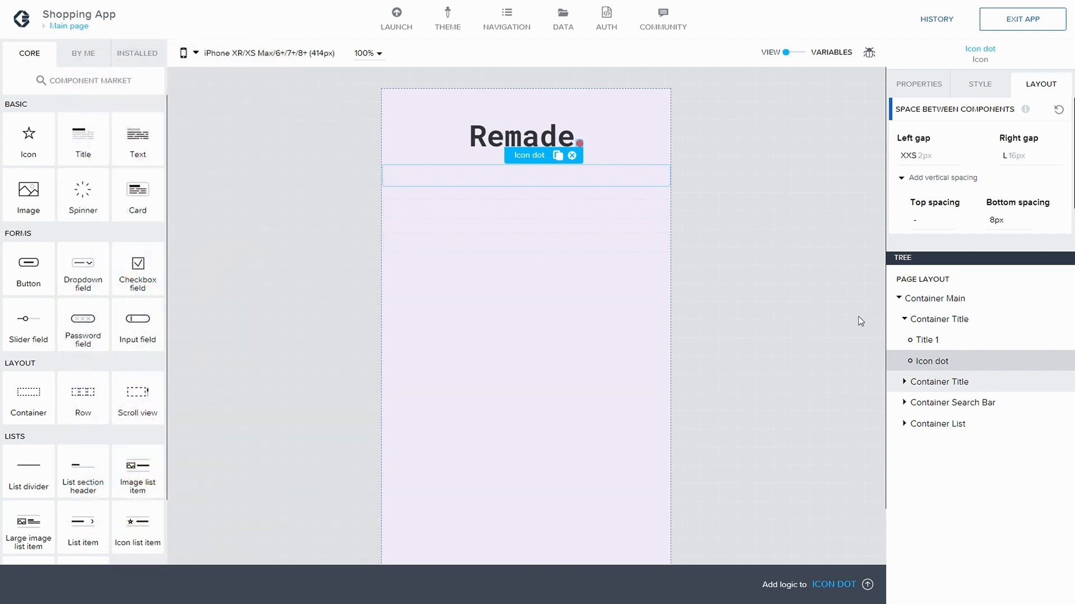
Collapse the first Container Title and add a Title component inside the second, empty Container Title
click(904, 318)
click(908, 340)
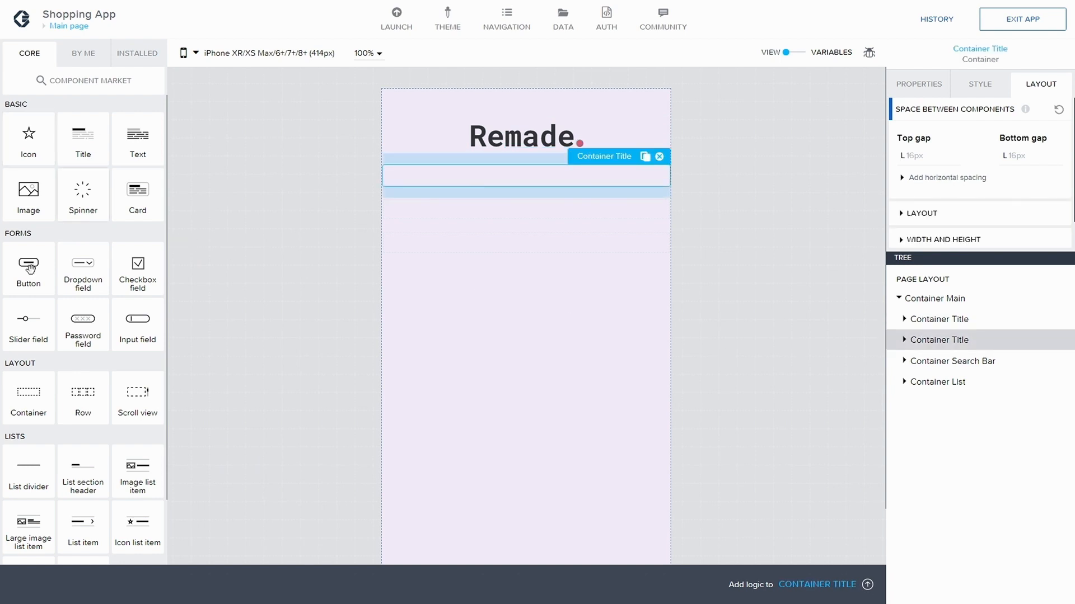
drag(82, 147, 945, 363)
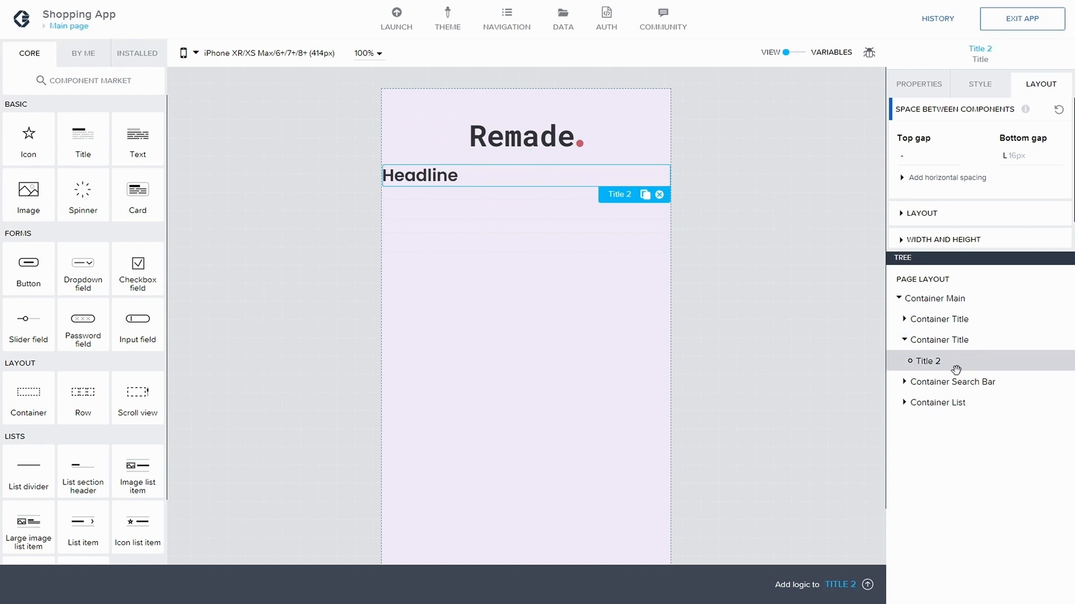
Replace the new title's content with the text Most
click(920, 89)
key(BackSpace)
key(BackSpace)
key(BackSpace)
key(BackSpace)
key(BackSpace)
key(BackSpace)
key(BackSpace)
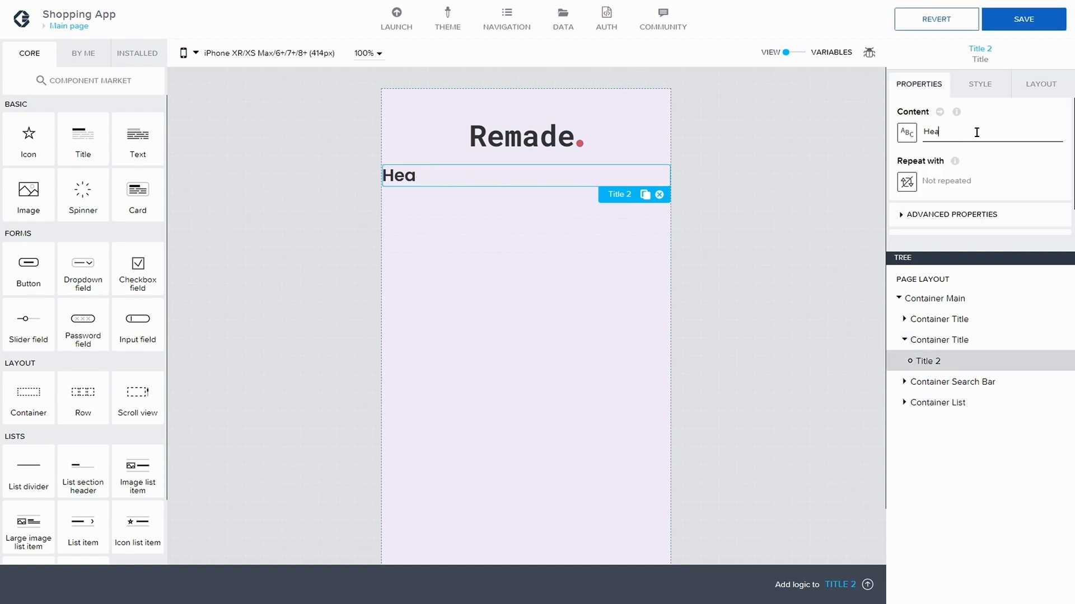
key(BackSpace)
text(Most)
Duplicate the Content Primary Heading style of Title 2 as a new style class named Title
click(976, 93)
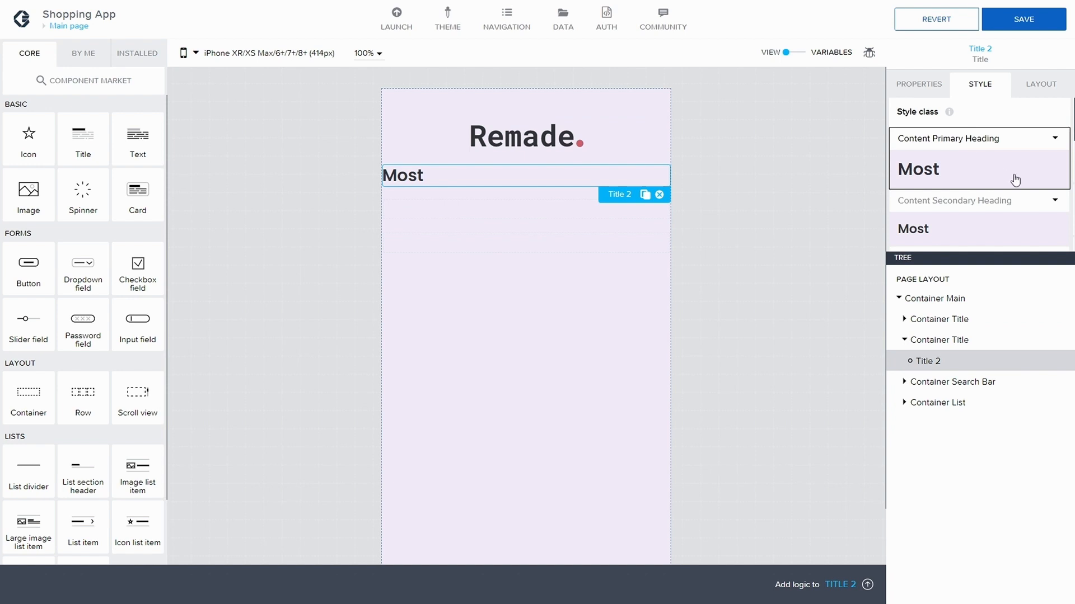
scroll(1013, 177, down, 5)
scroll(1012, 177, down, 4)
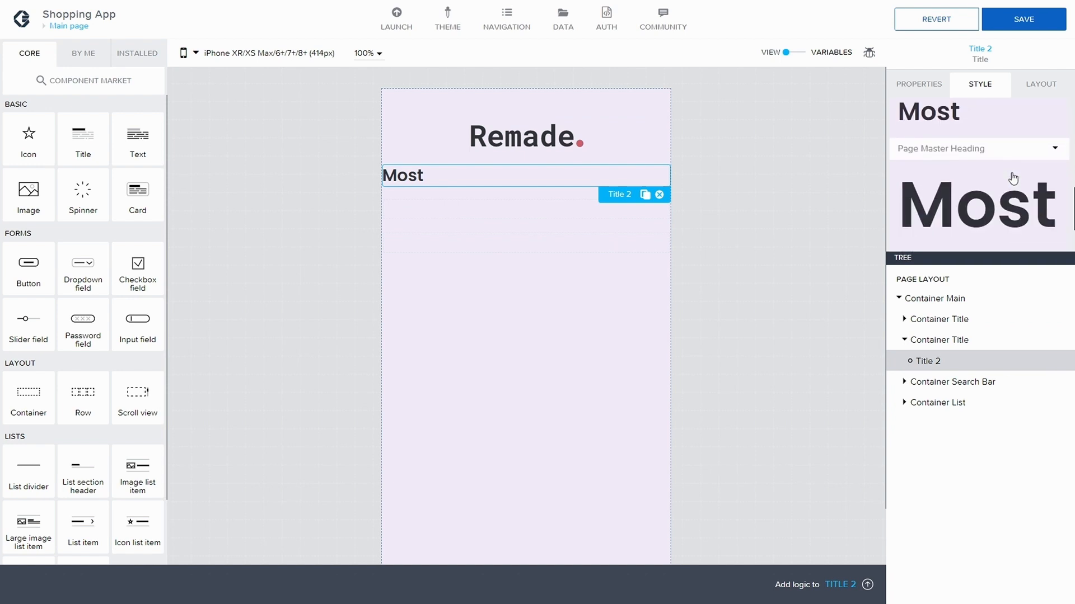
scroll(1013, 178, up, 3)
scroll(1013, 177, up, 4)
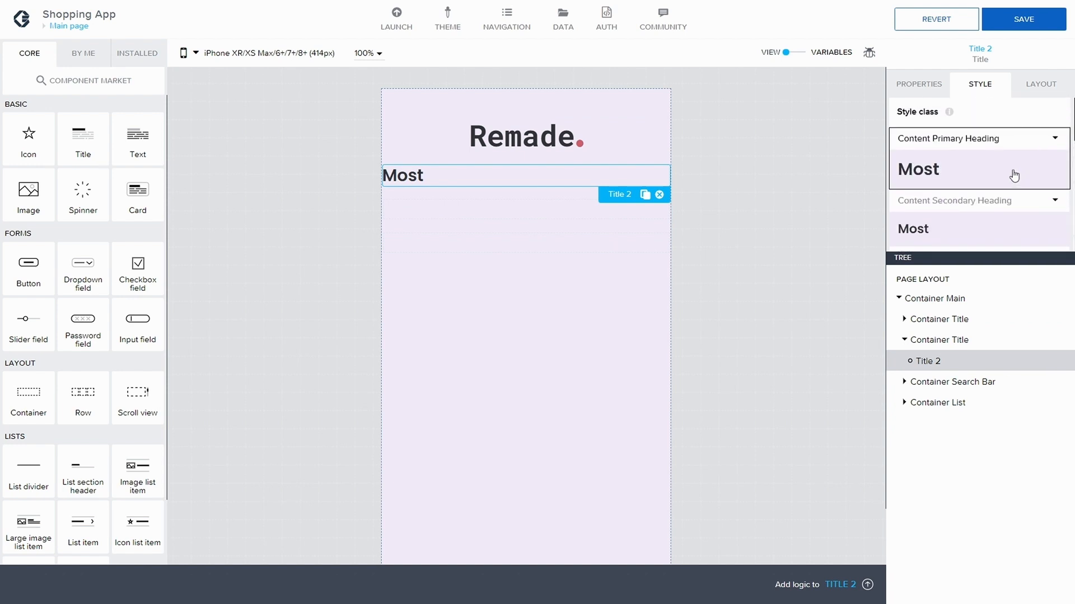
click(1049, 142)
click(992, 183)
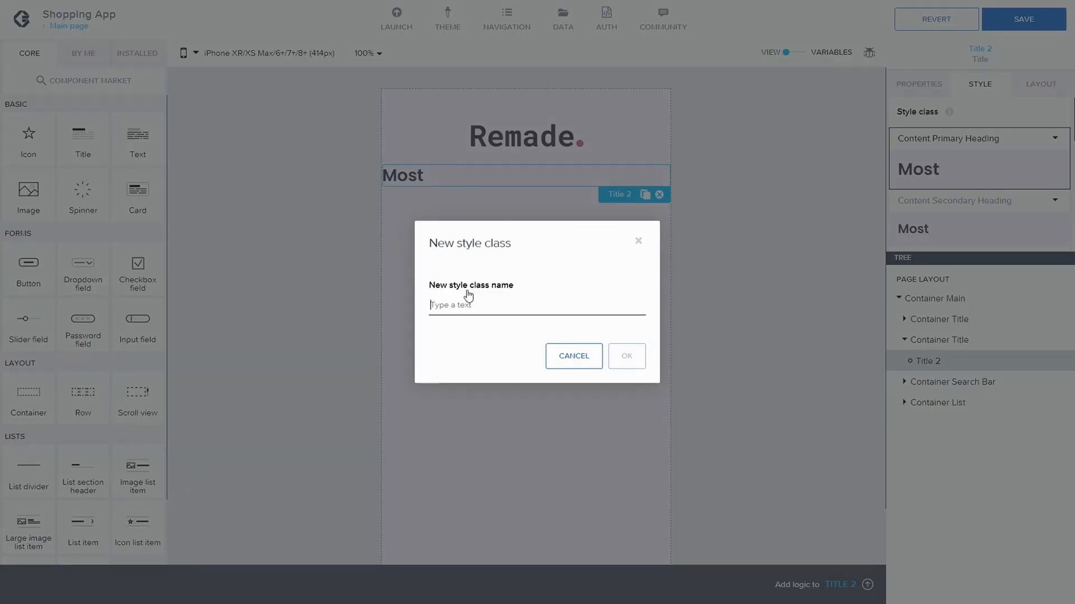
text(Title)
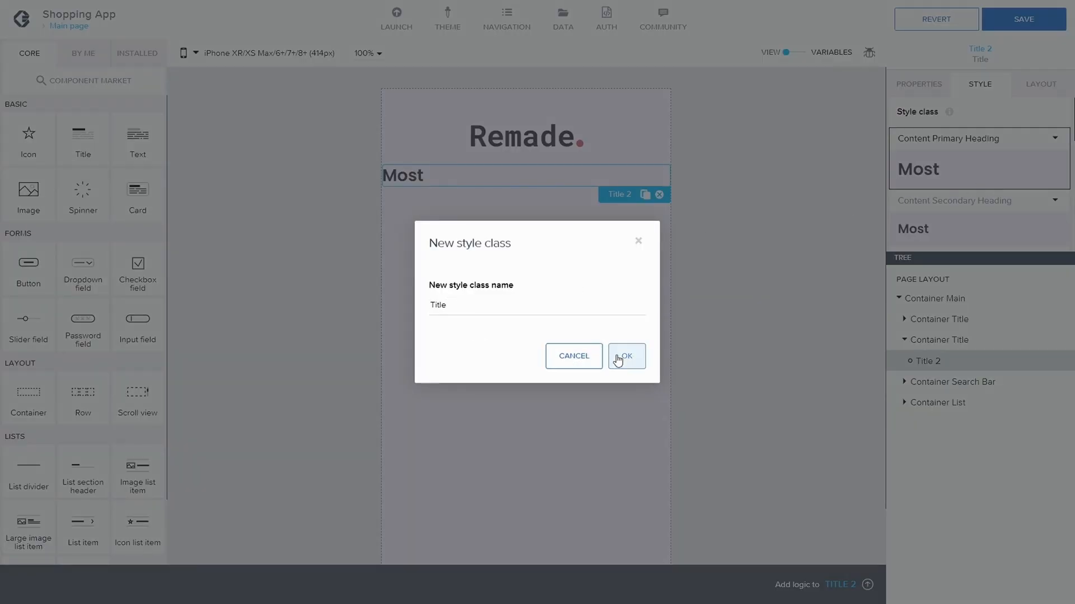
click(617, 358)
Edit Title 2's new Title style class and set its typography text size to Title 3XL
click(1029, 204)
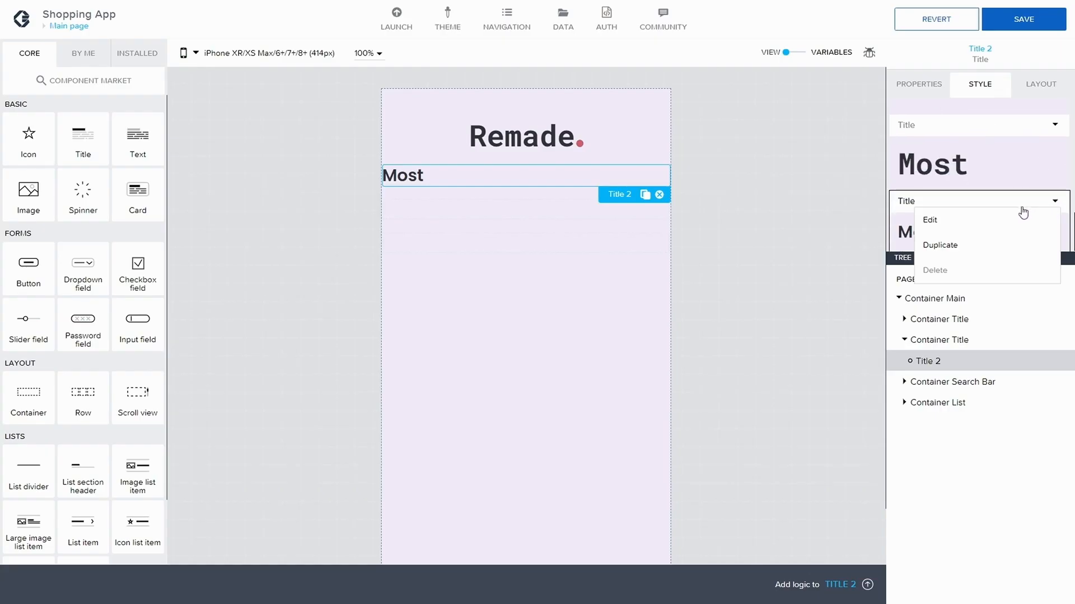
click(994, 218)
scroll(940, 188, down, 2)
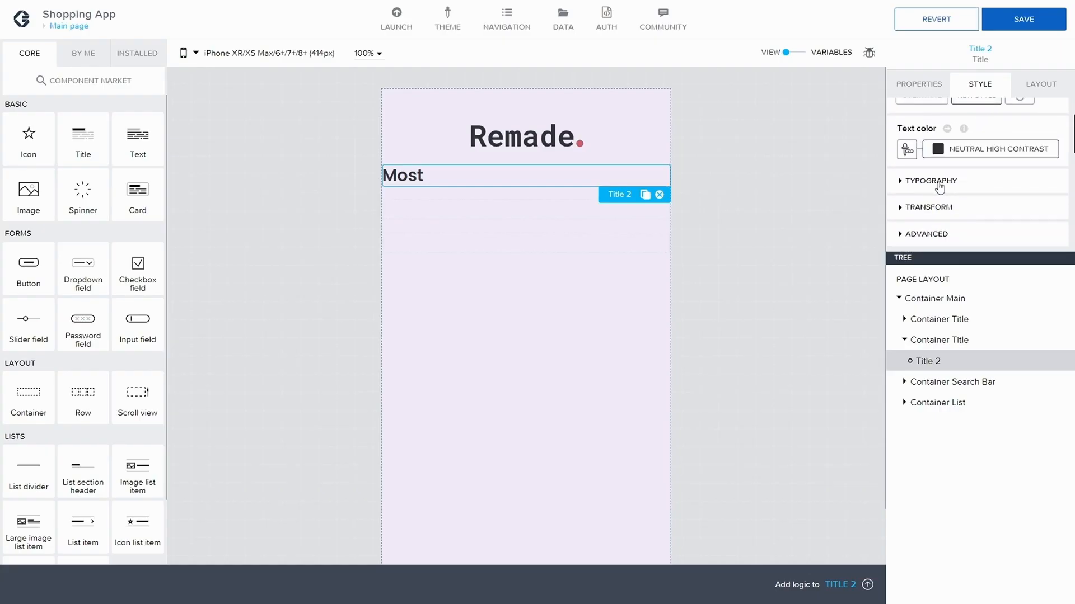
click(899, 159)
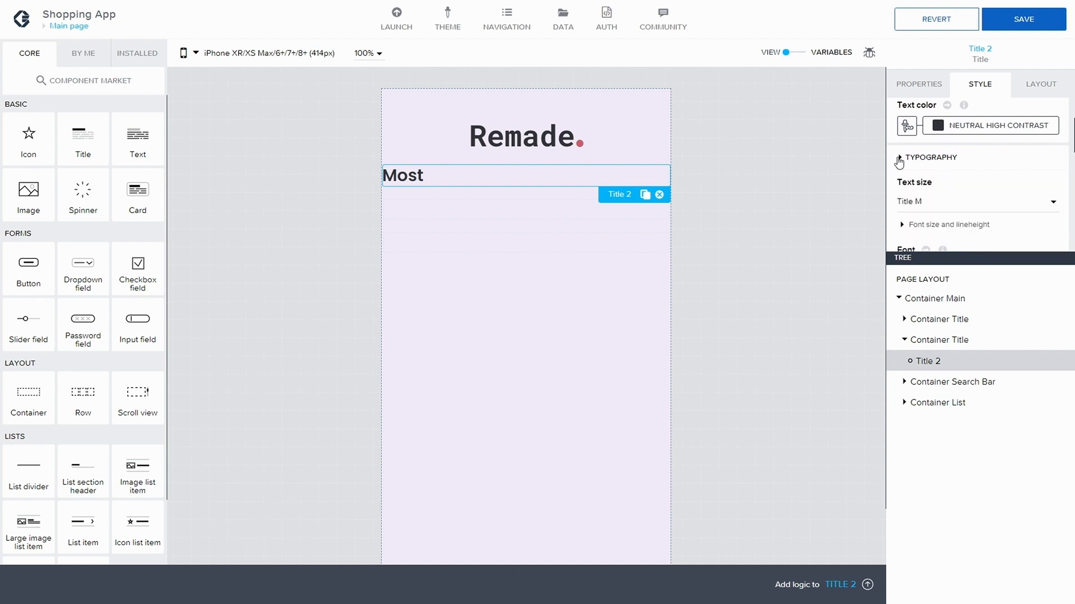
scroll(941, 165, down, 1)
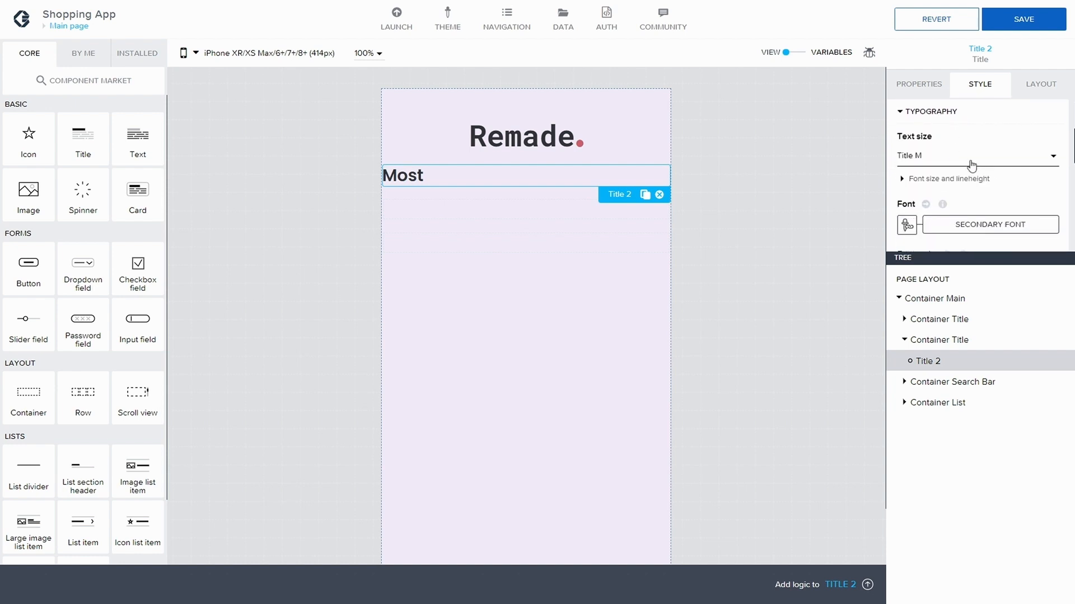
click(971, 166)
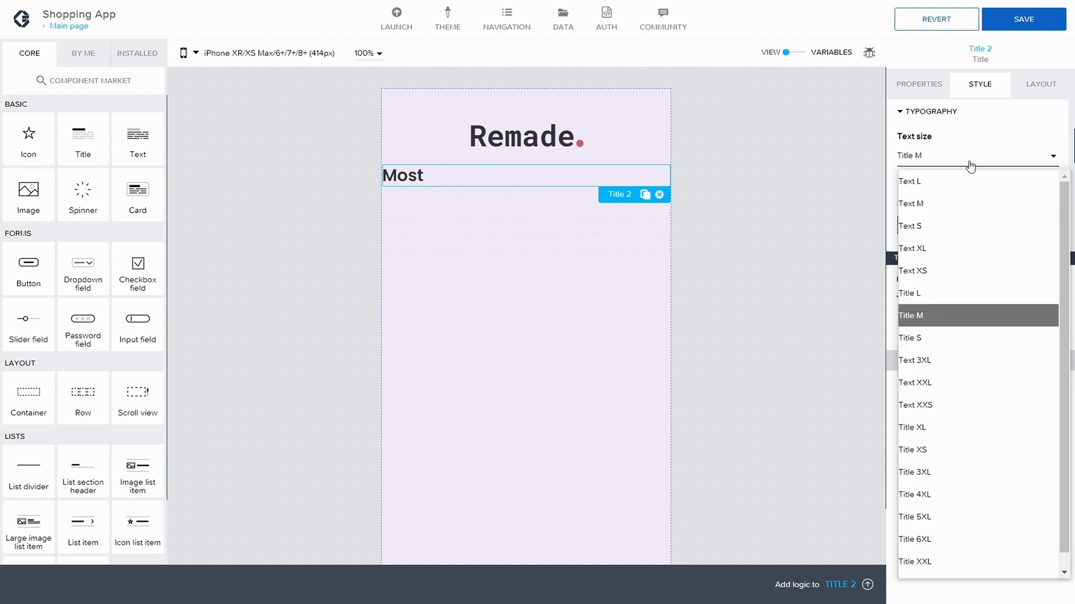
scroll(965, 391, down, 1)
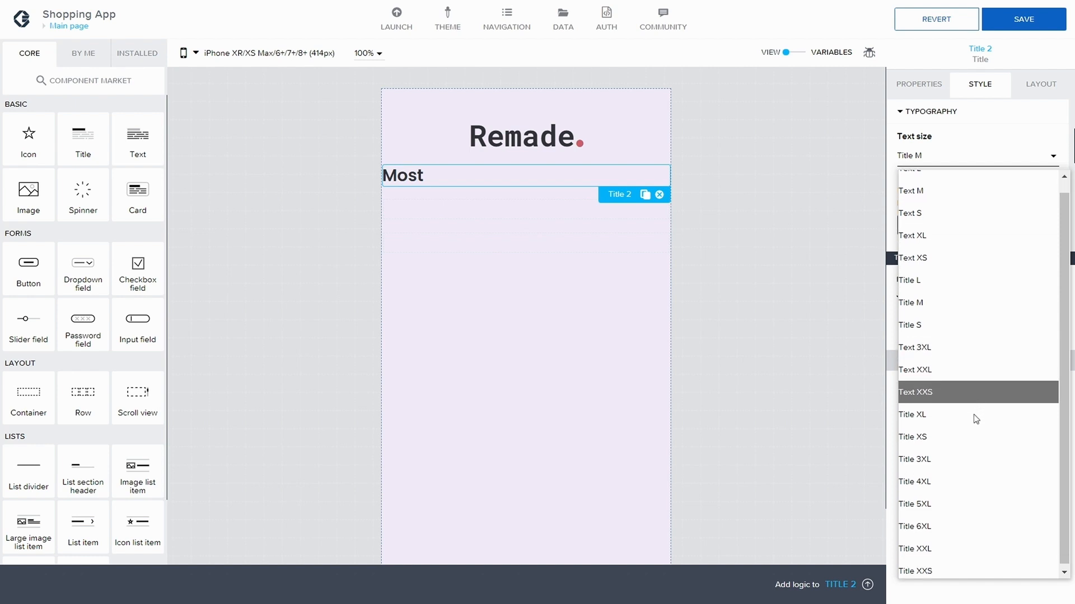
click(967, 467)
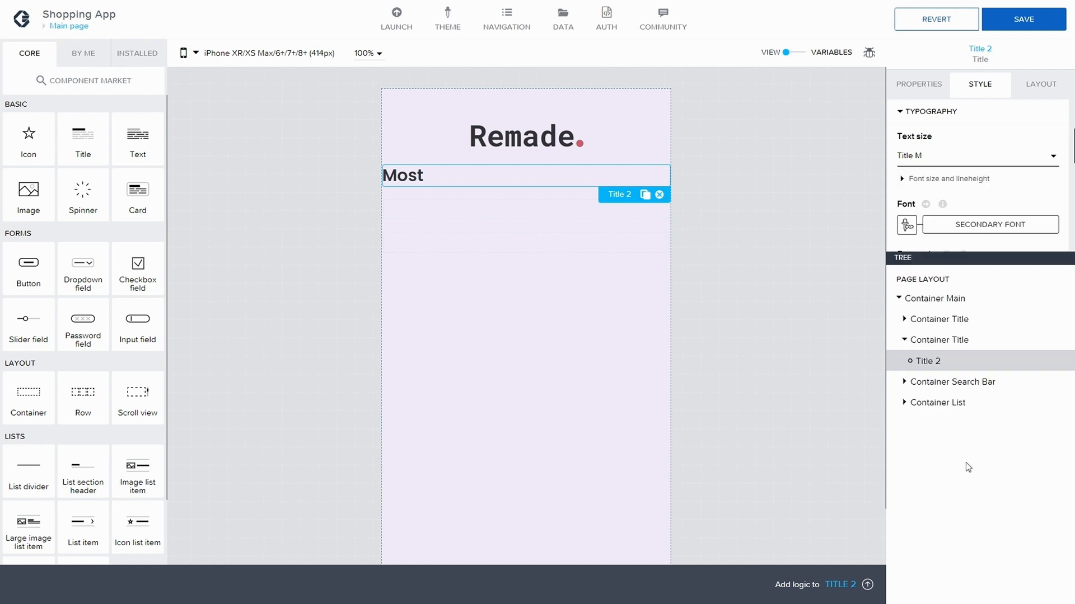
Bind Title 2's line height to a static number and set it to 50
scroll(977, 150, down, 1)
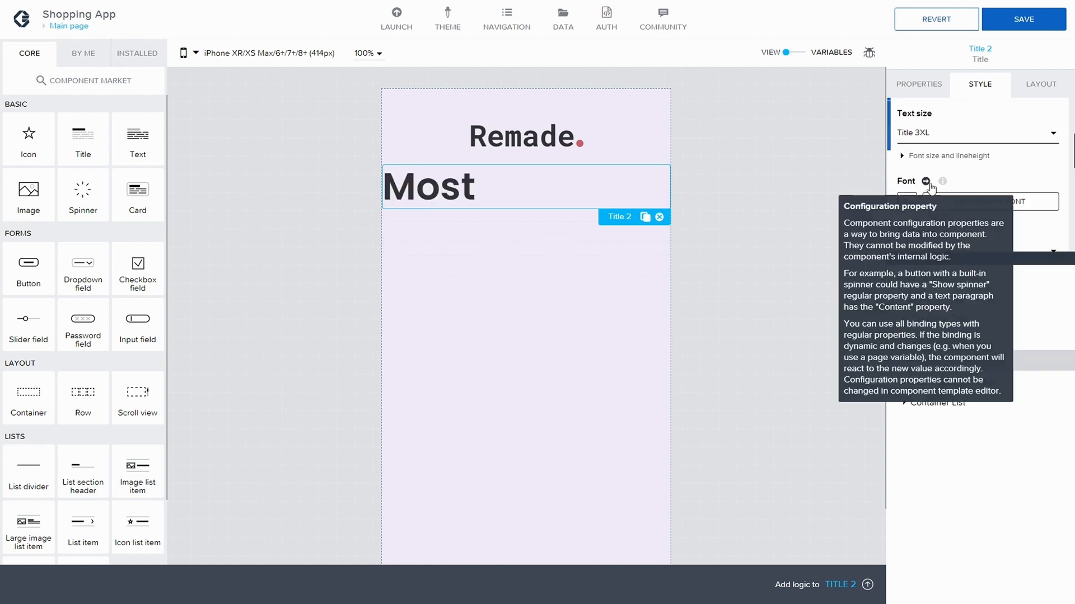
scroll(917, 159, down, 1)
click(899, 134)
scroll(954, 162, down, 1)
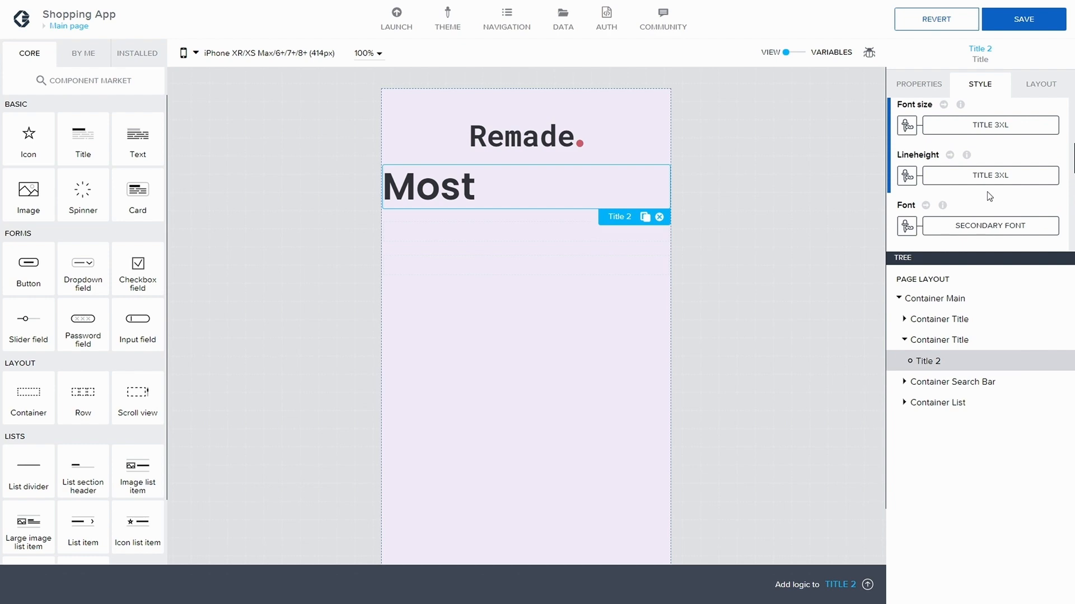
click(906, 175)
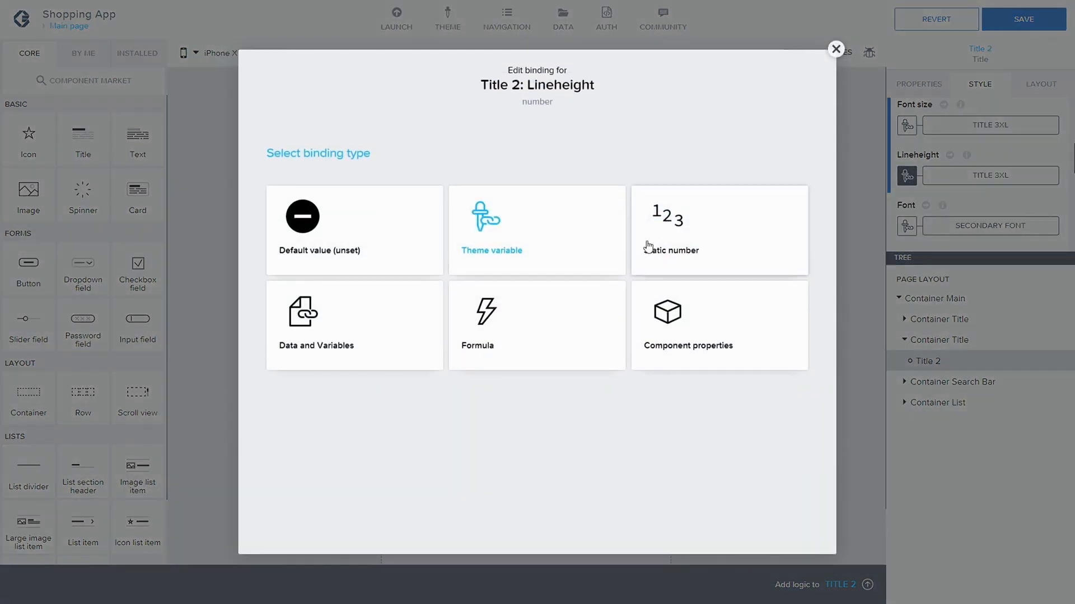
click(731, 233)
click(926, 175)
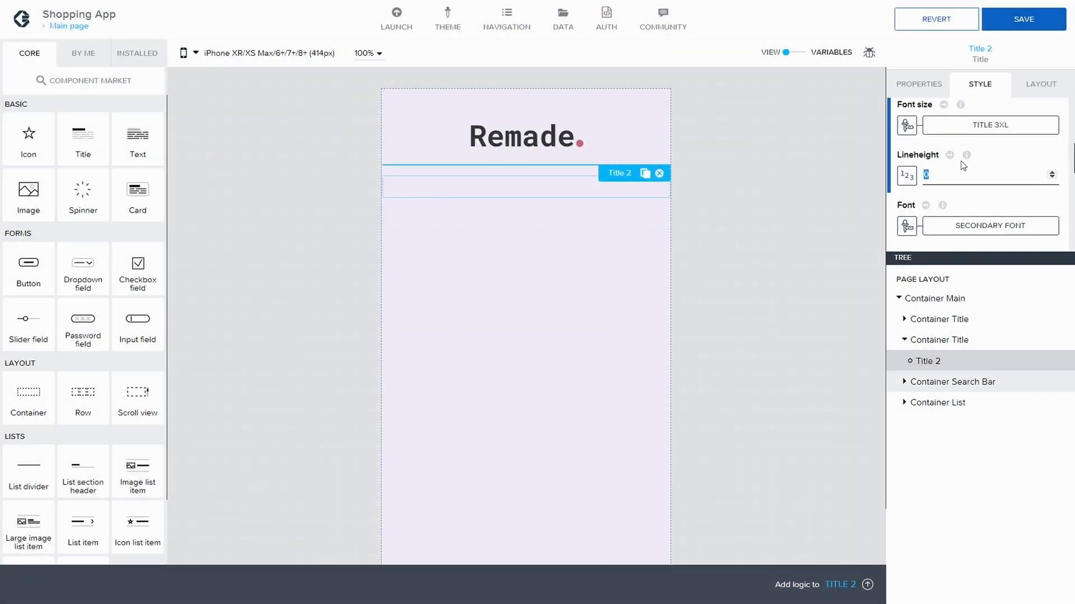
text(50)
Bind Title 2's font to static text and choose Exo2 as the font
mouse_move(946, 212)
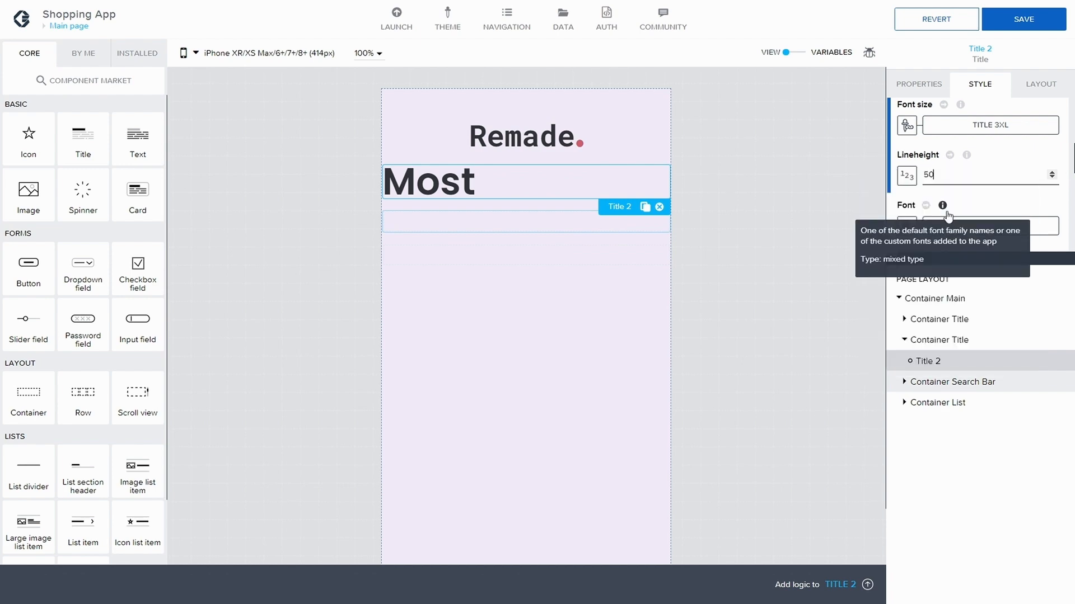
click(961, 229)
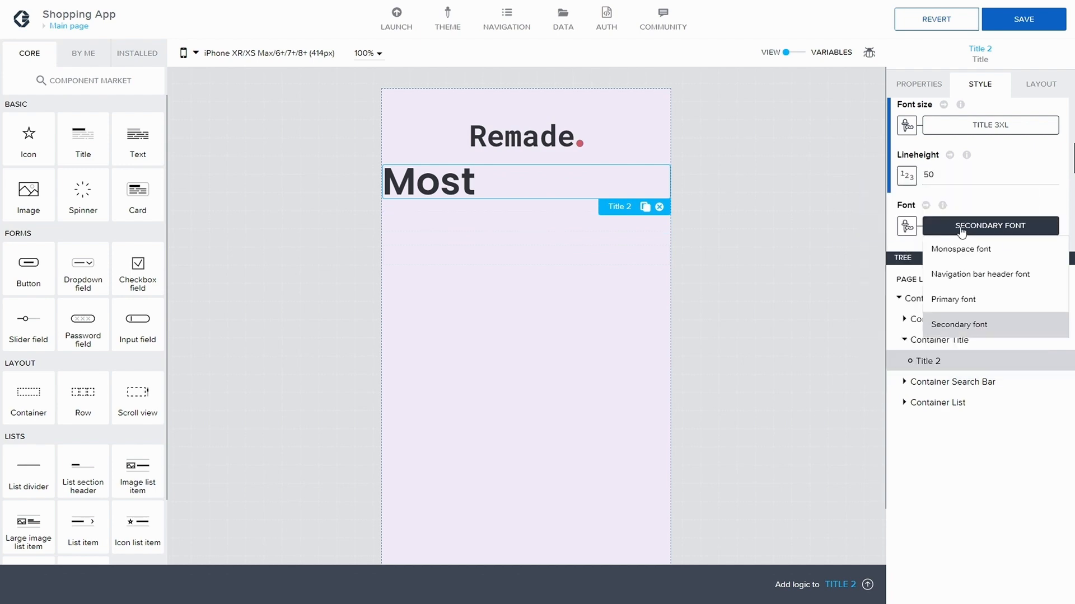
click(906, 226)
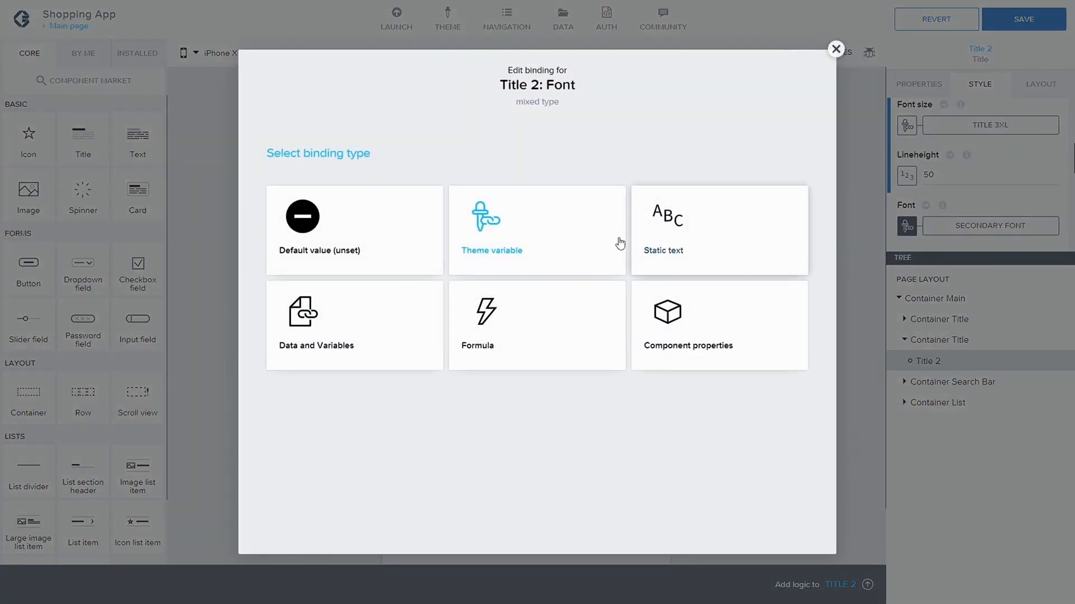
click(638, 242)
click(976, 225)
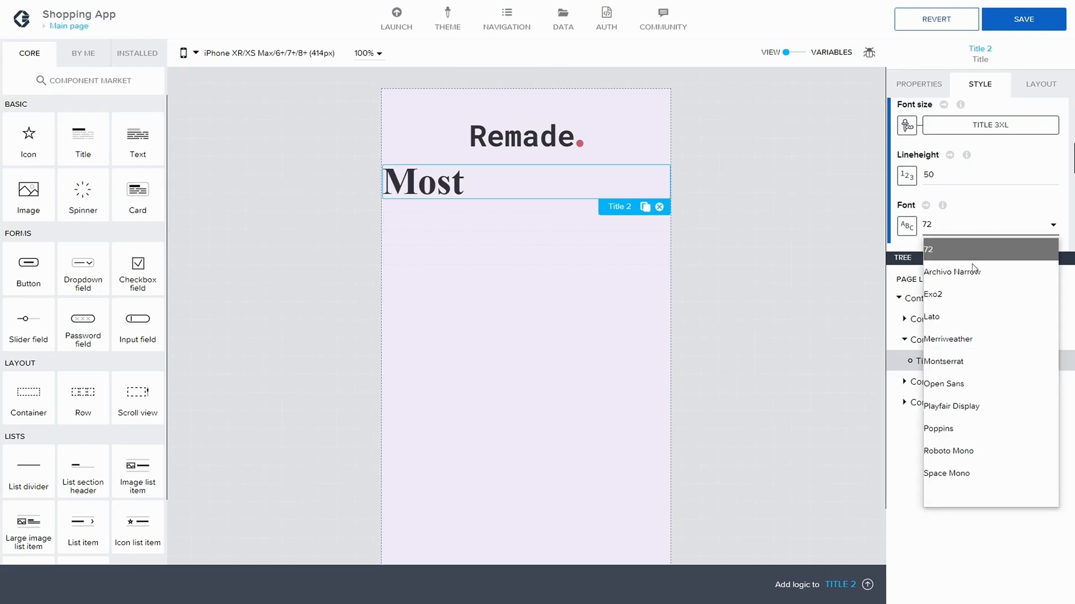
click(954, 296)
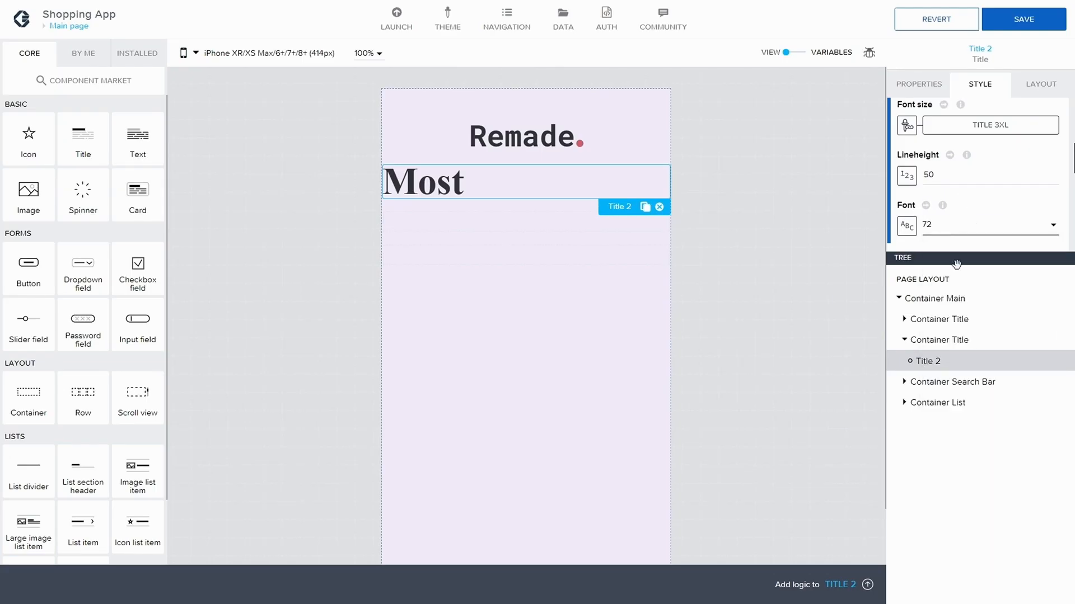
Set Title 2's font weight to Bold (700)
scroll(974, 207, down, 1)
scroll(974, 209, down, 1)
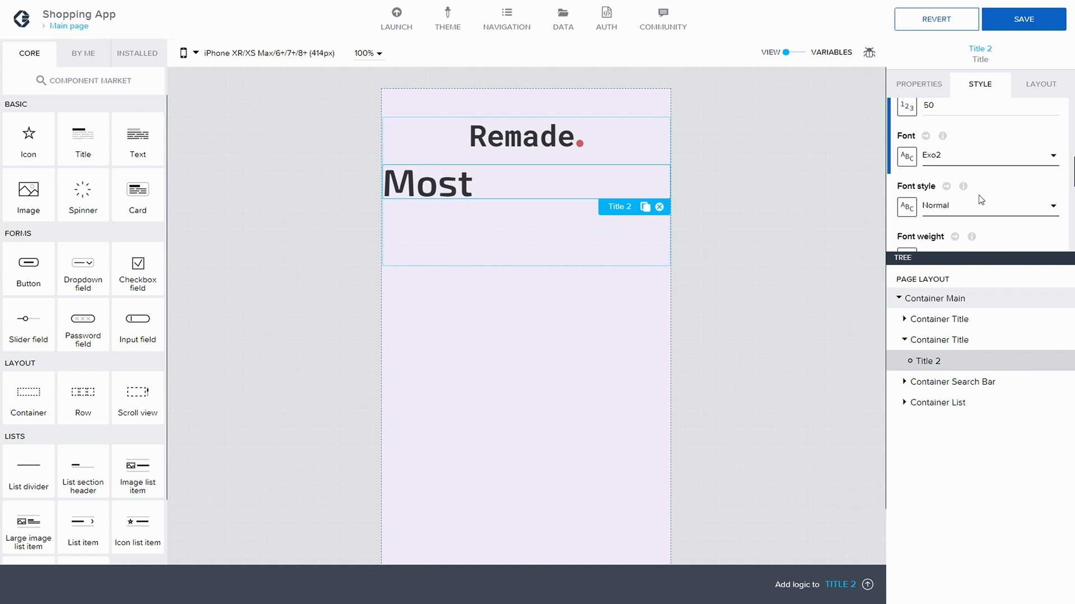
scroll(981, 199, down, 1)
scroll(986, 207, down, 1)
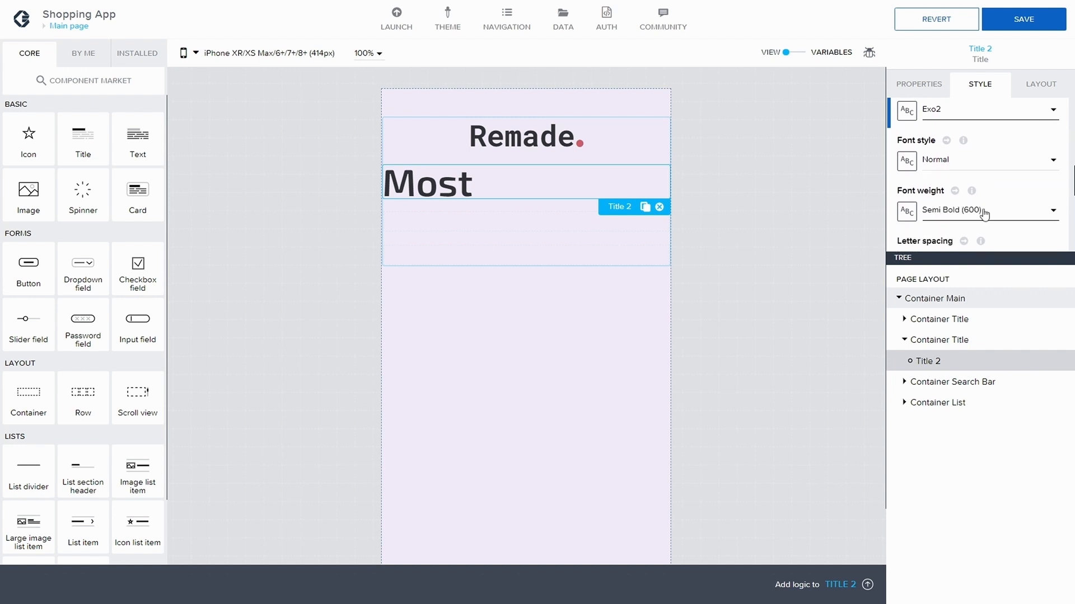
click(984, 214)
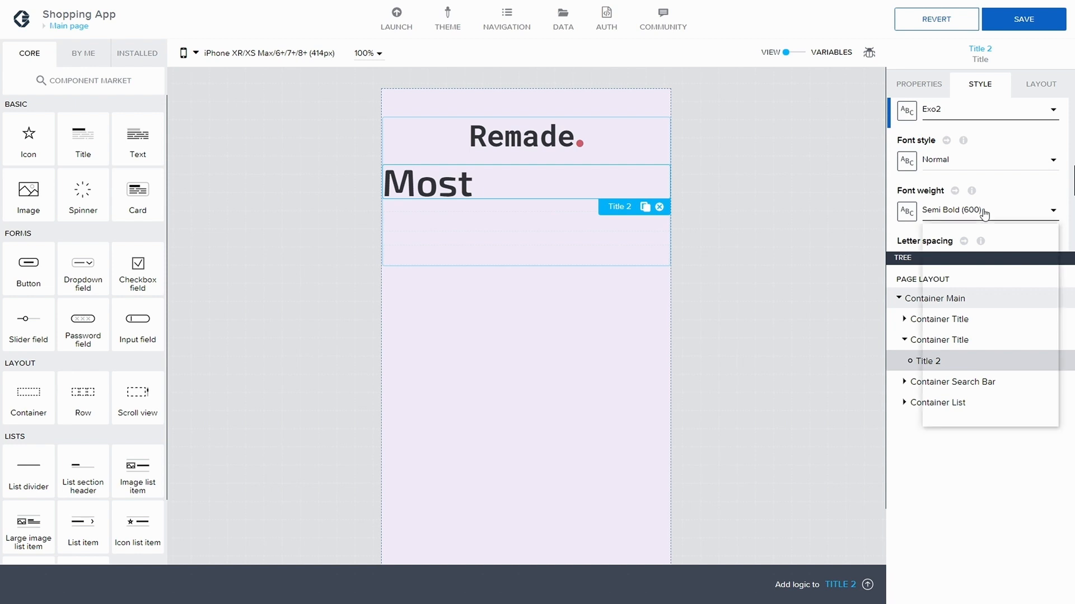
click(986, 367)
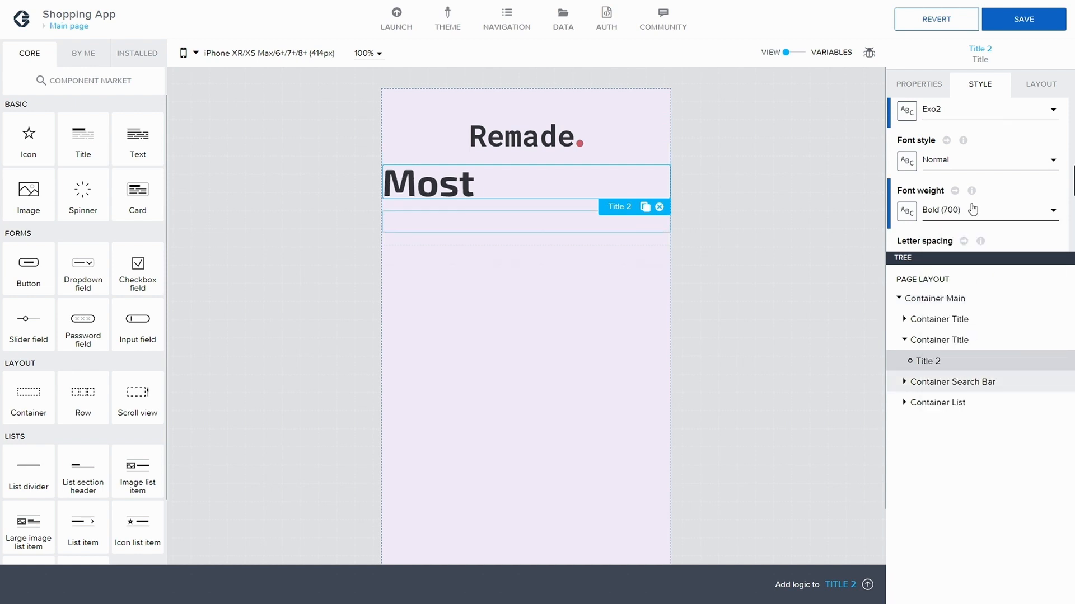
Bind Title 2's letter spacing to a static number and set it to 1.4
scroll(985, 196, down, 1)
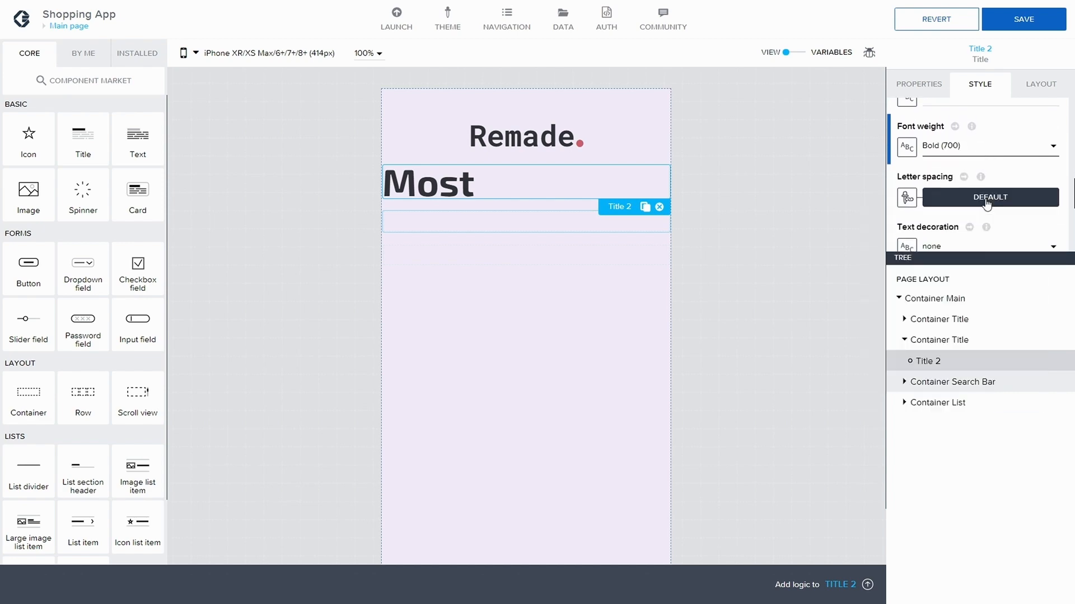
click(907, 192)
click(731, 254)
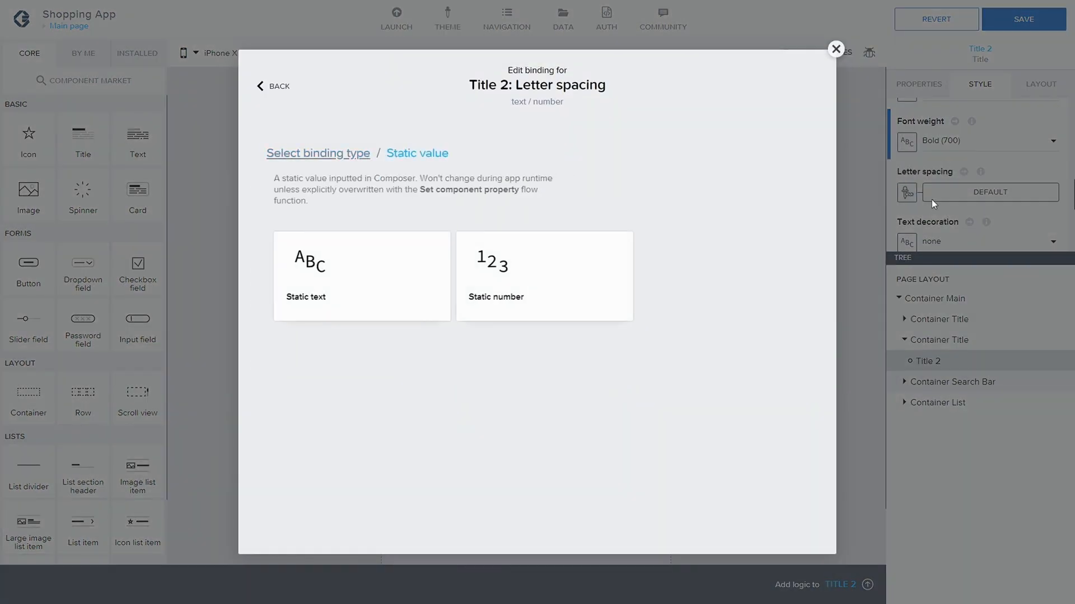
click(513, 288)
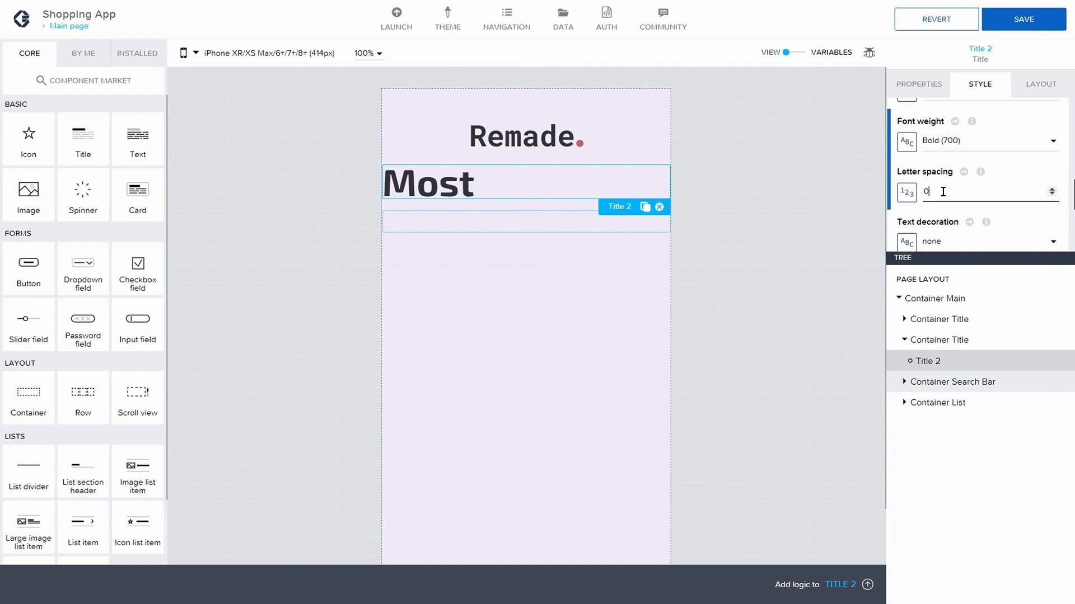
drag(943, 192, 906, 182)
text(1.5)
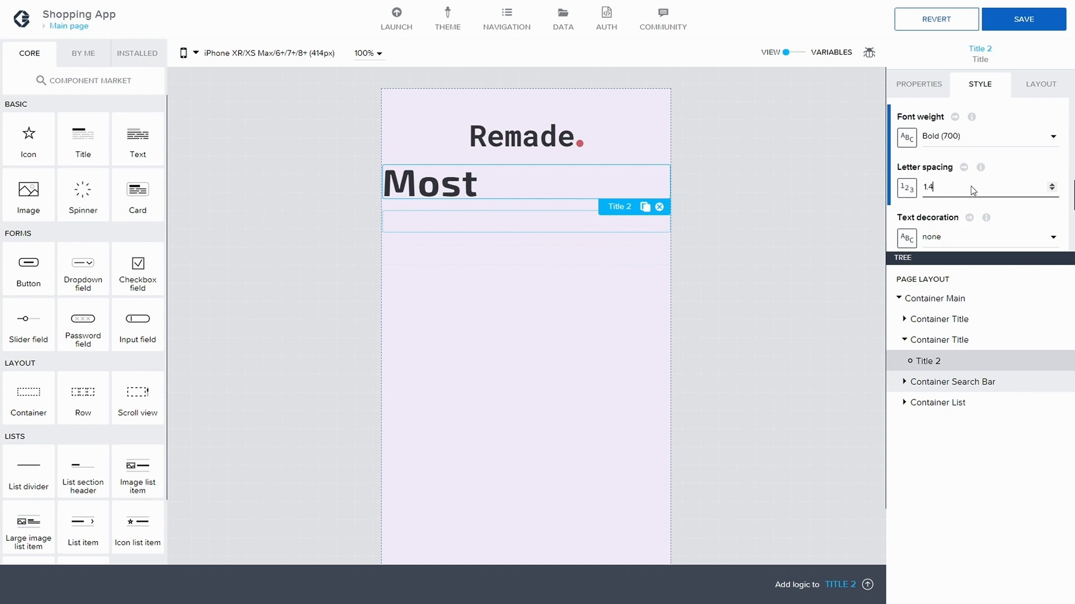
Set Title 2's text transform to uppercase and save the app
scroll(971, 186, down, 5)
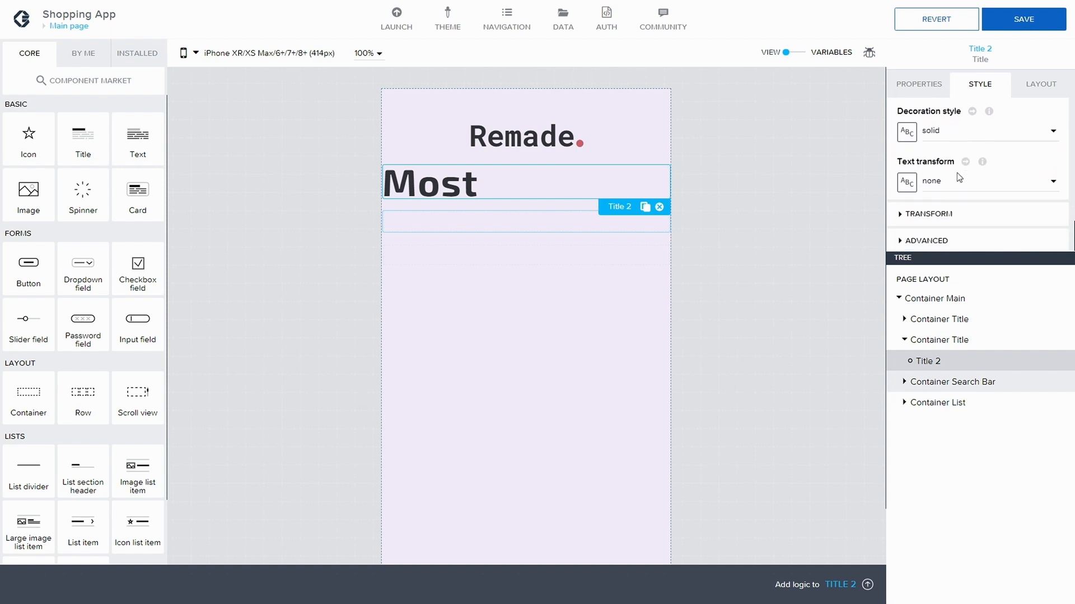
click(959, 183)
click(964, 225)
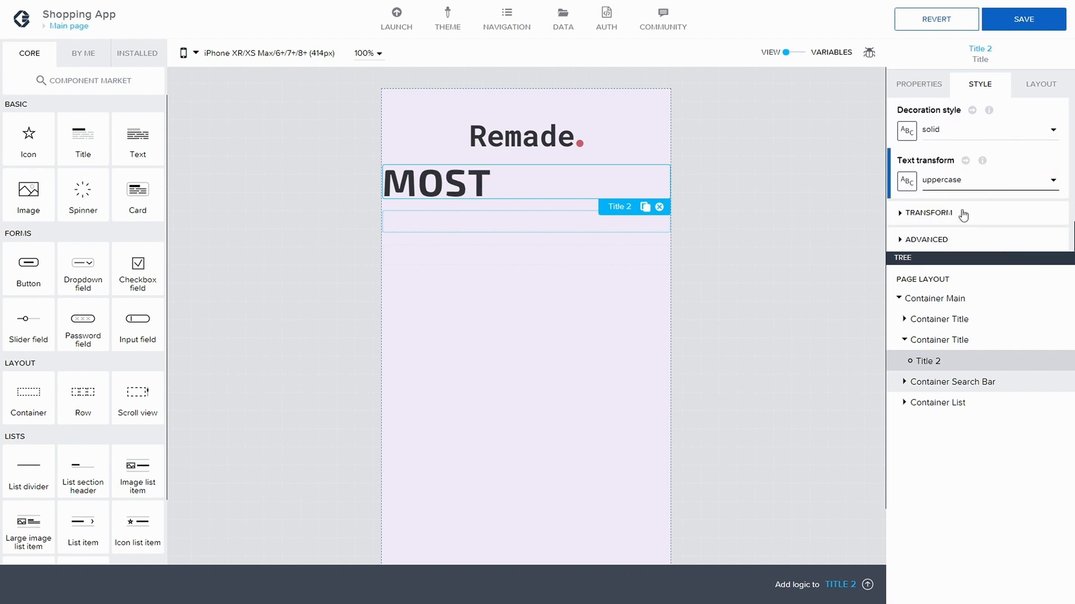
click(1042, 29)
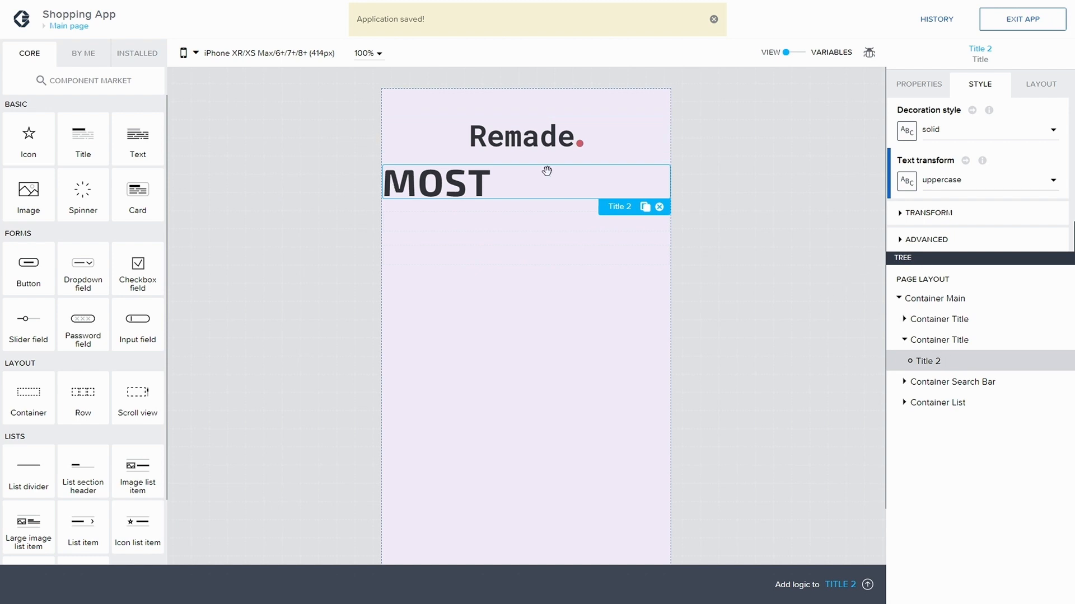
Duplicate the MOST title inside its Container Title and select the copy
click(645, 206)
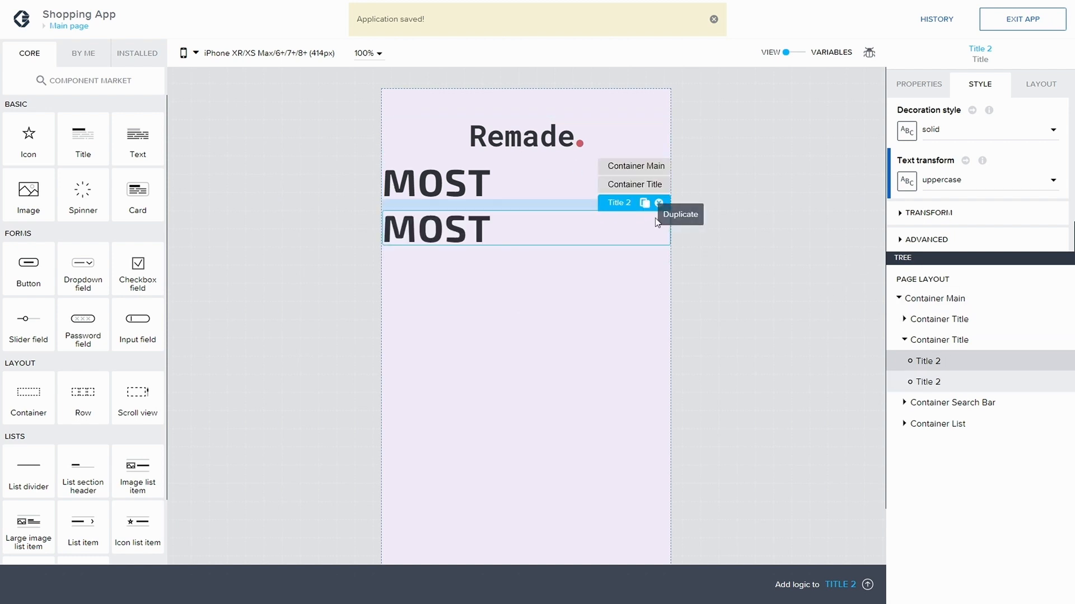
click(963, 387)
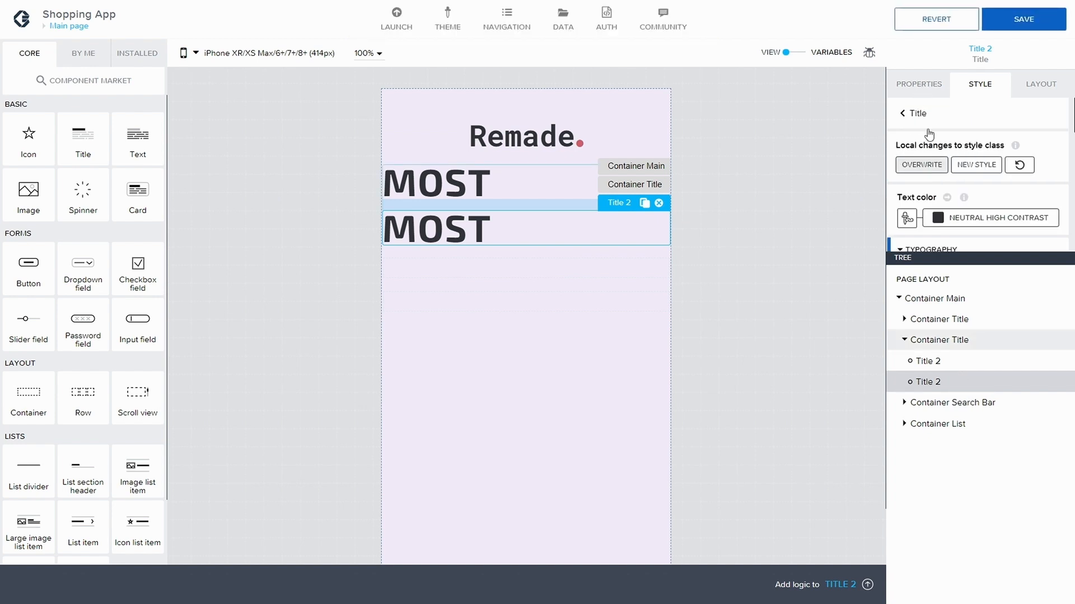
click(924, 119)
Replace the duplicated title's content with the text Popular and save the app
click(918, 84)
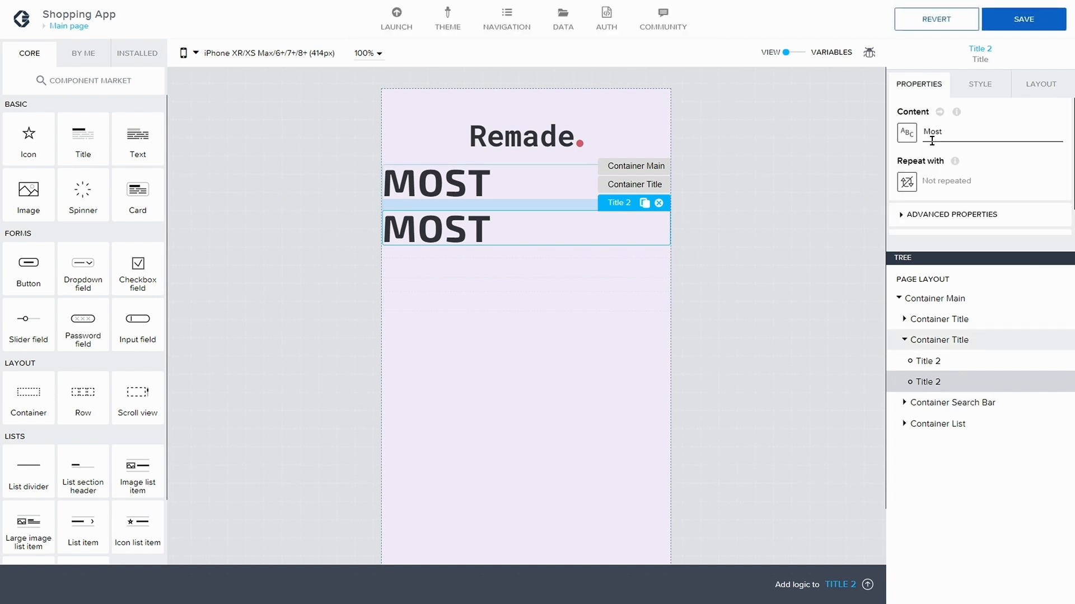
key(BackSpace)
key(BackSpace)
key(BackSpace)
key(BackSpace)
text(Popular)
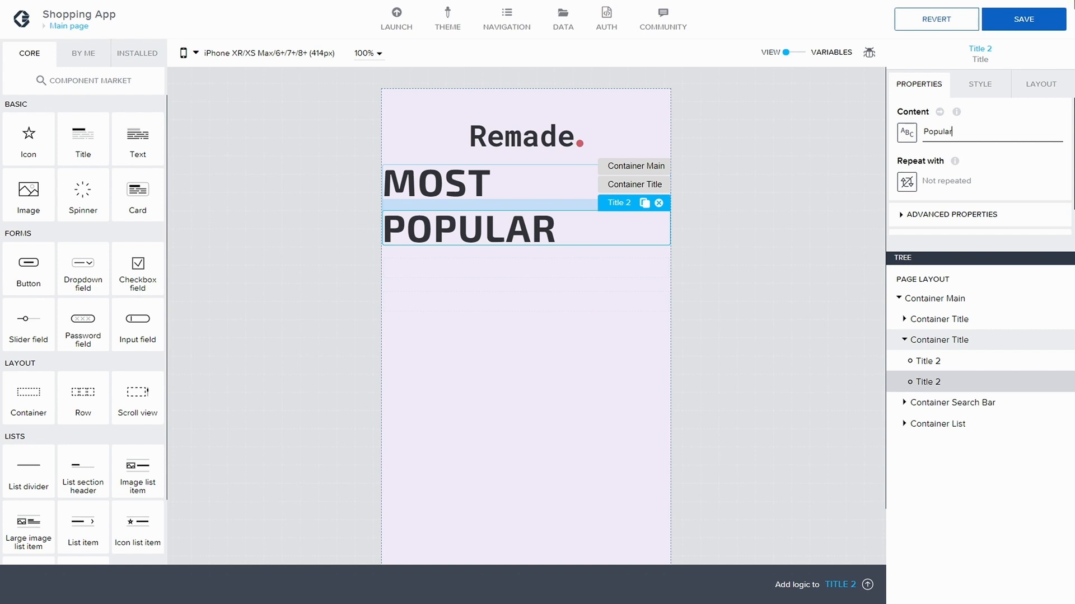
click(1024, 19)
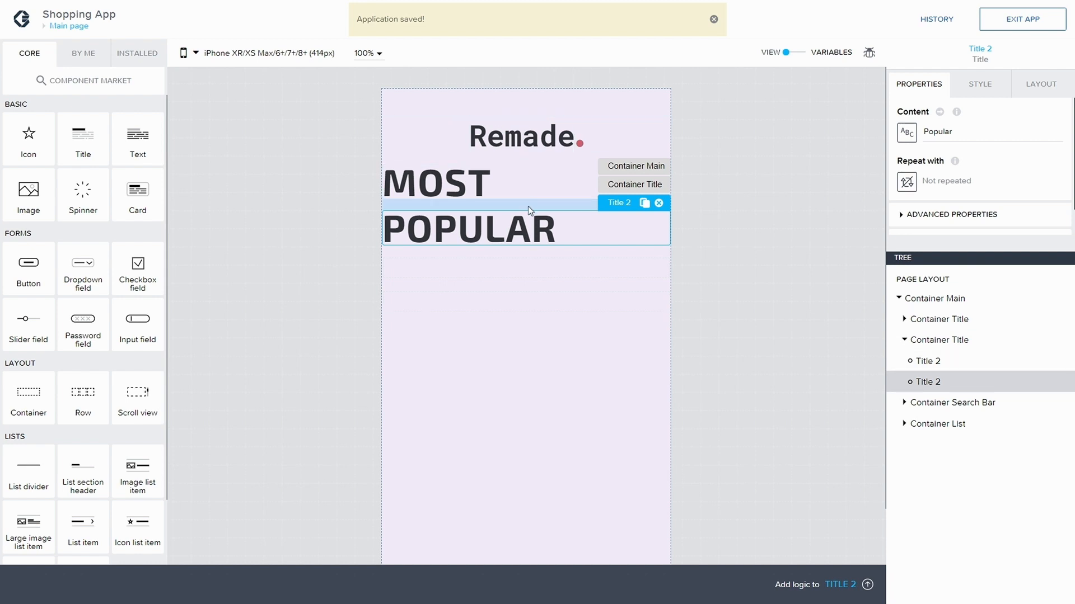
Clear the bottom gap of the MOST title to remove the spacing between it and the POPULAR title
click(1044, 80)
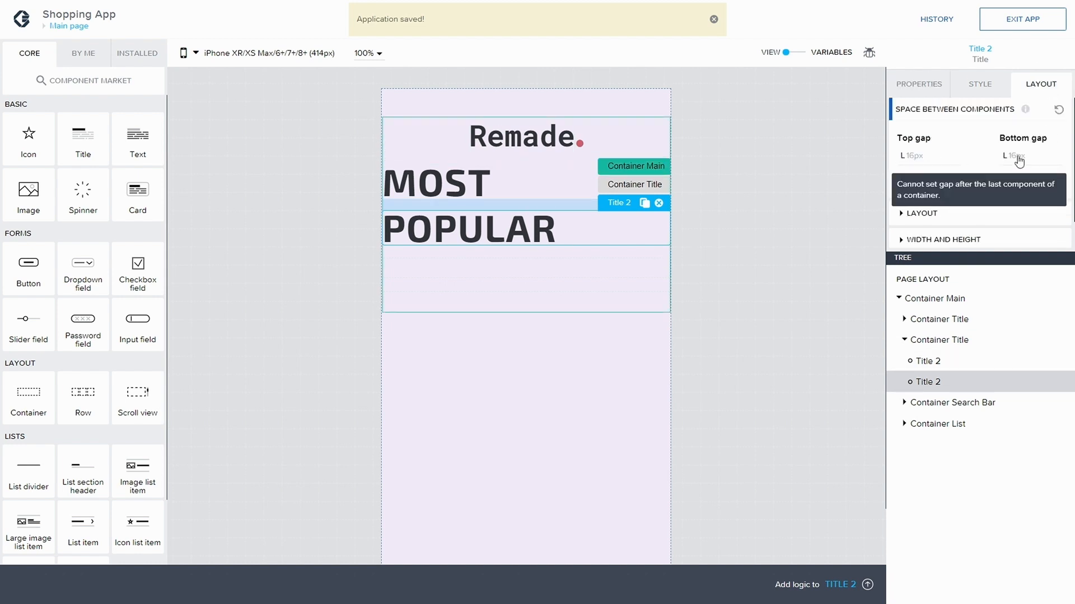
click(932, 361)
click(1018, 157)
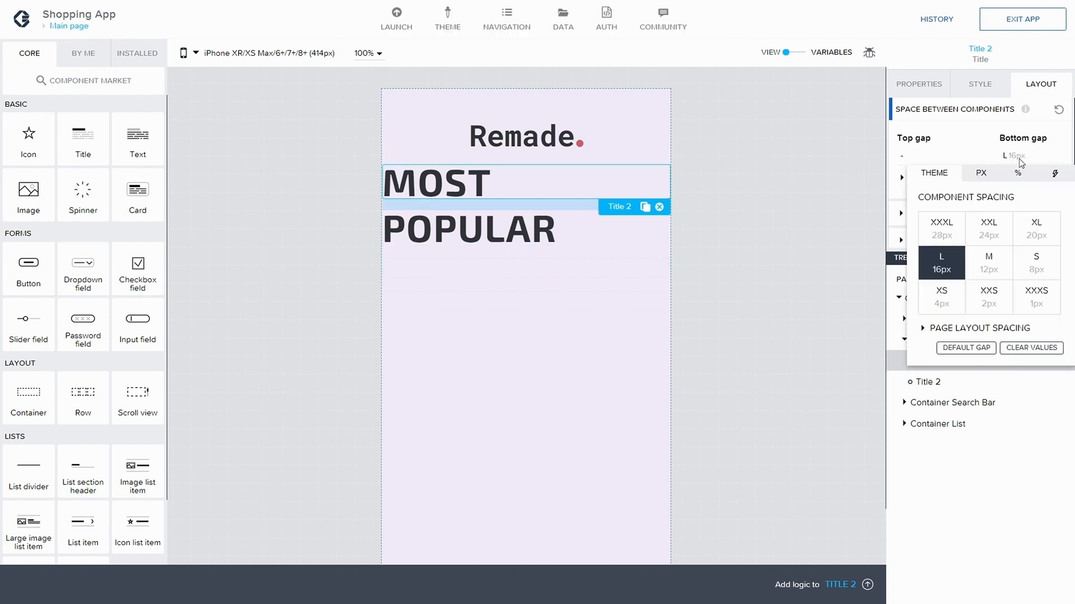
click(1032, 348)
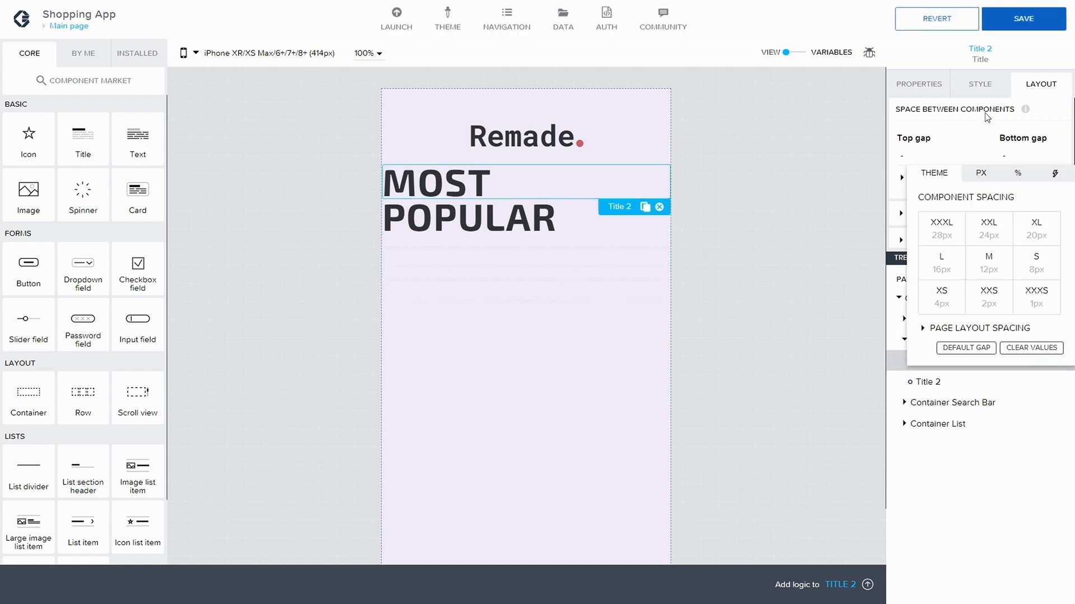
Save the app and add two containers, one duplicated from the other, inside Container Search Bar
click(1024, 21)
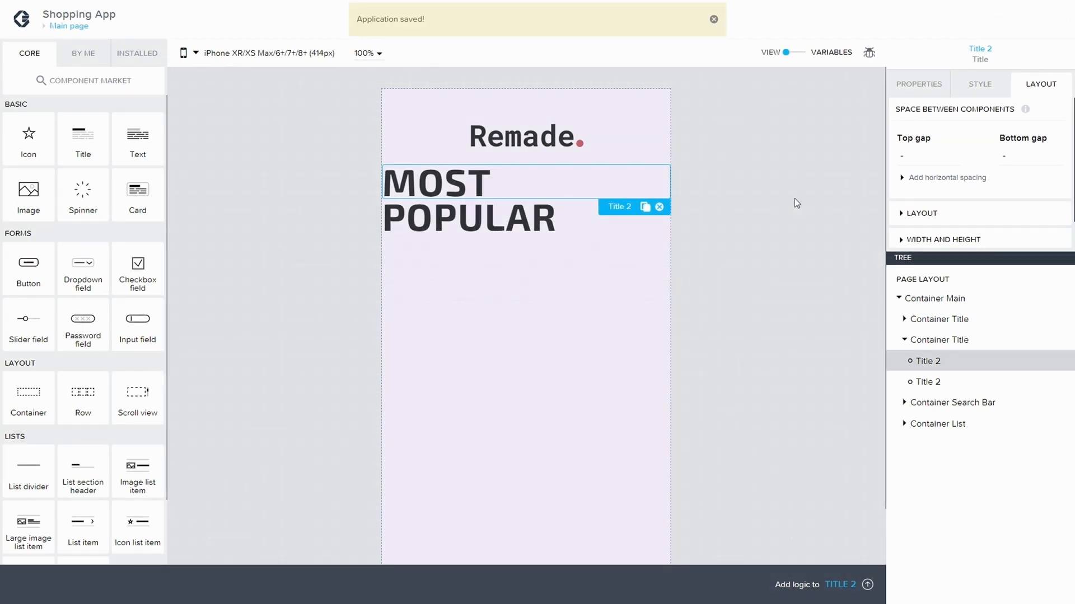
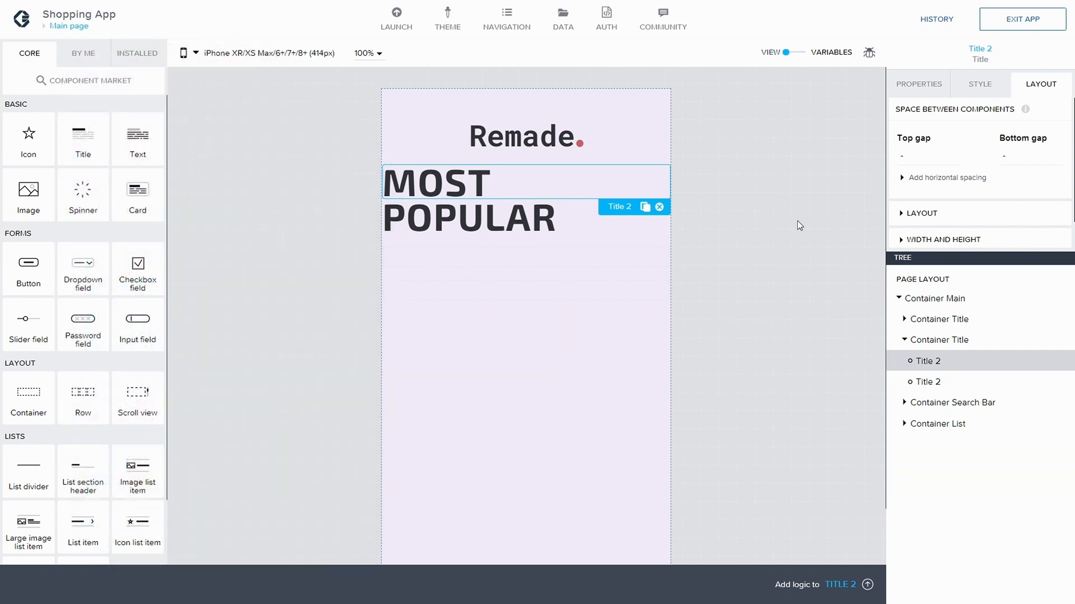
click(904, 340)
click(907, 363)
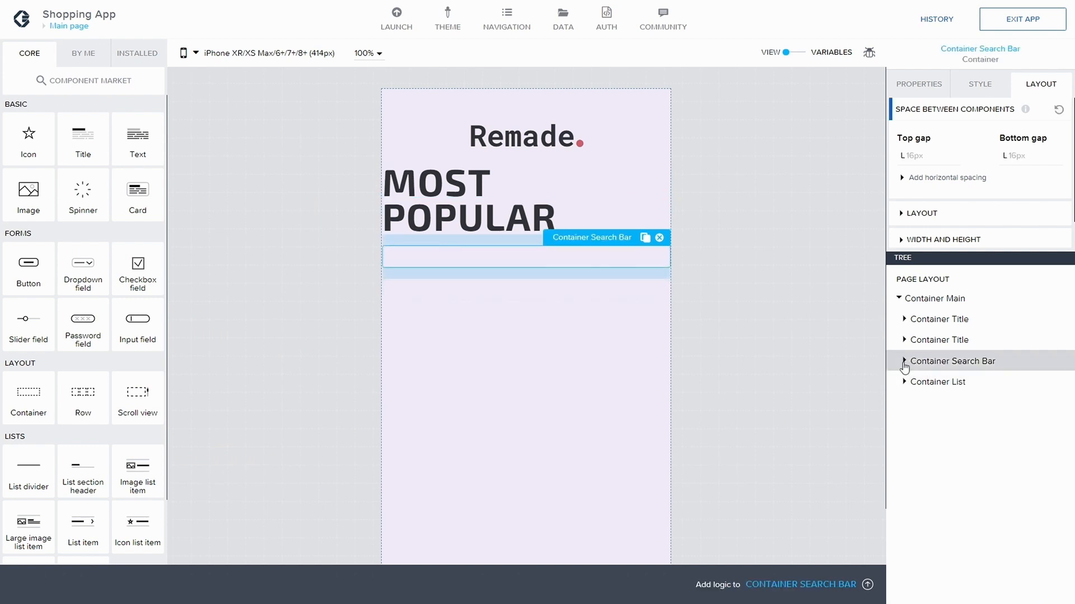
click(903, 362)
drag(36, 393, 965, 370)
click(940, 381)
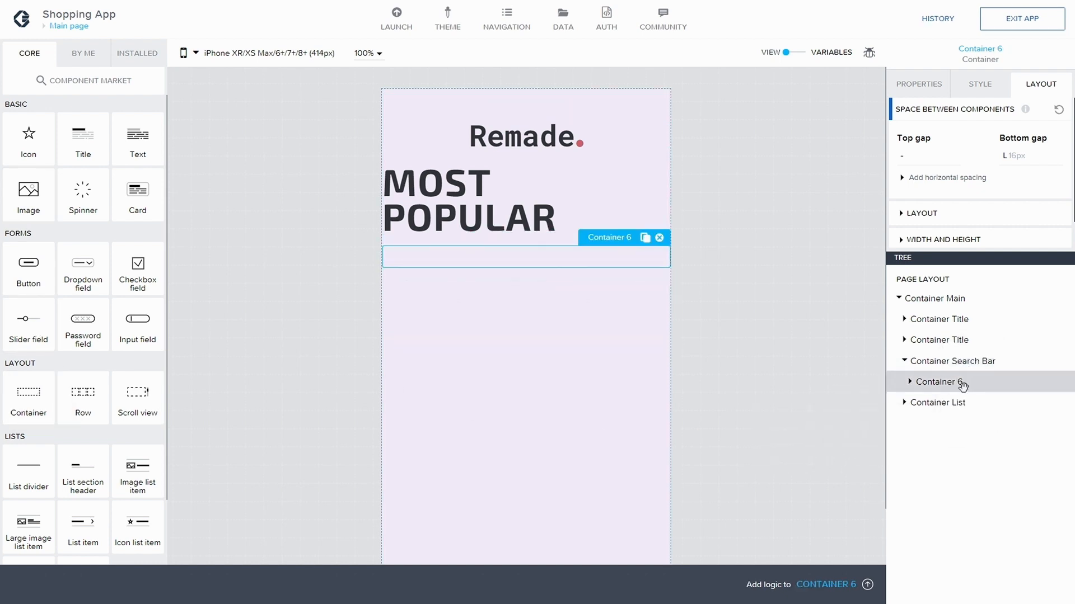
click(643, 238)
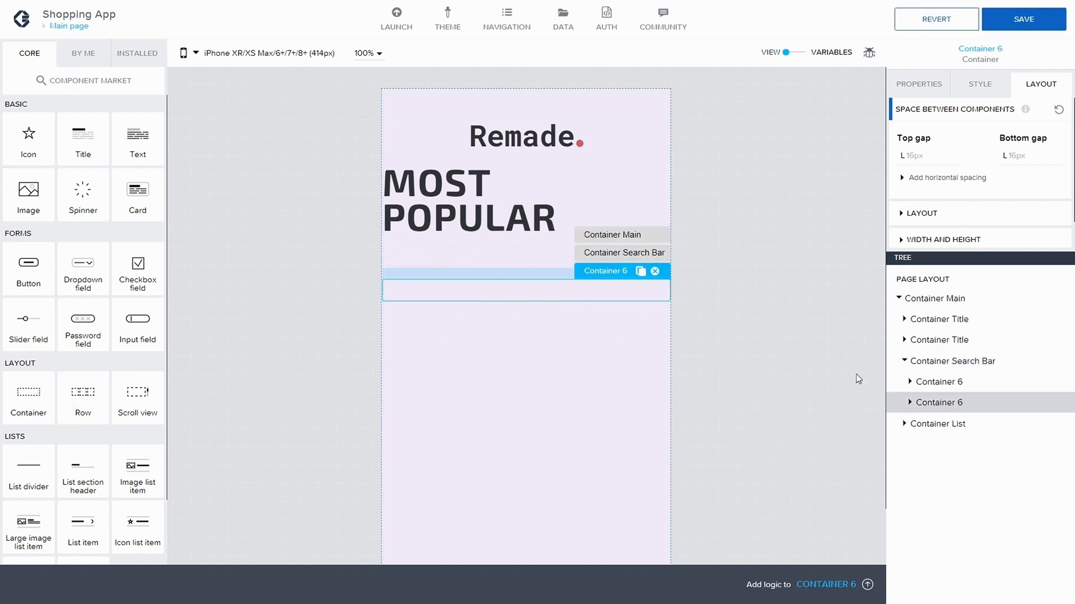
Rename the first container inside Container Search Bar as Container Search
click(919, 89)
click(903, 224)
scroll(964, 209, down, 2)
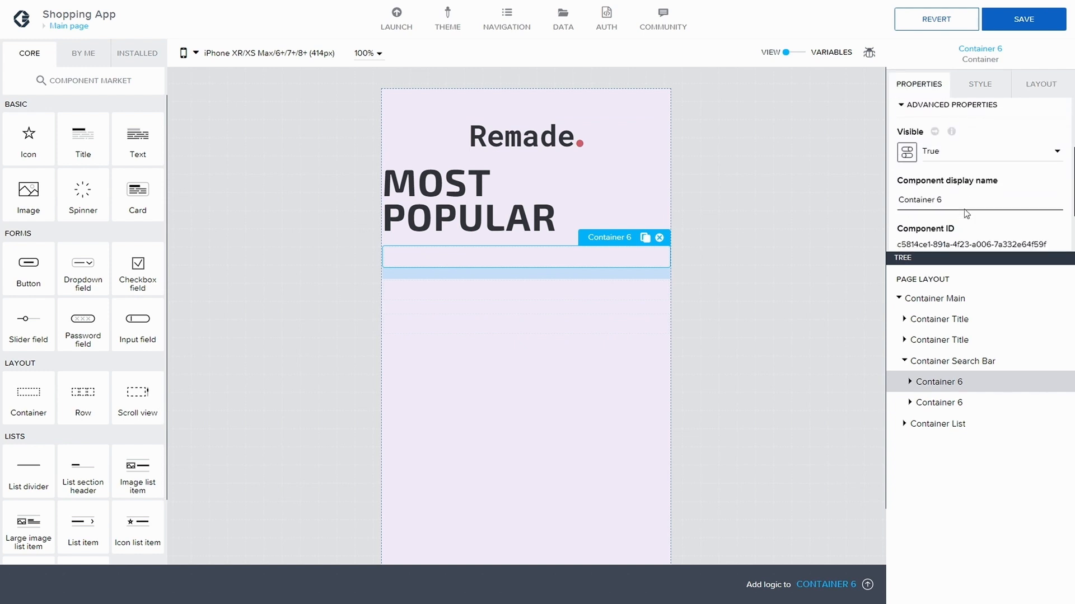
scroll(964, 209, down, 2)
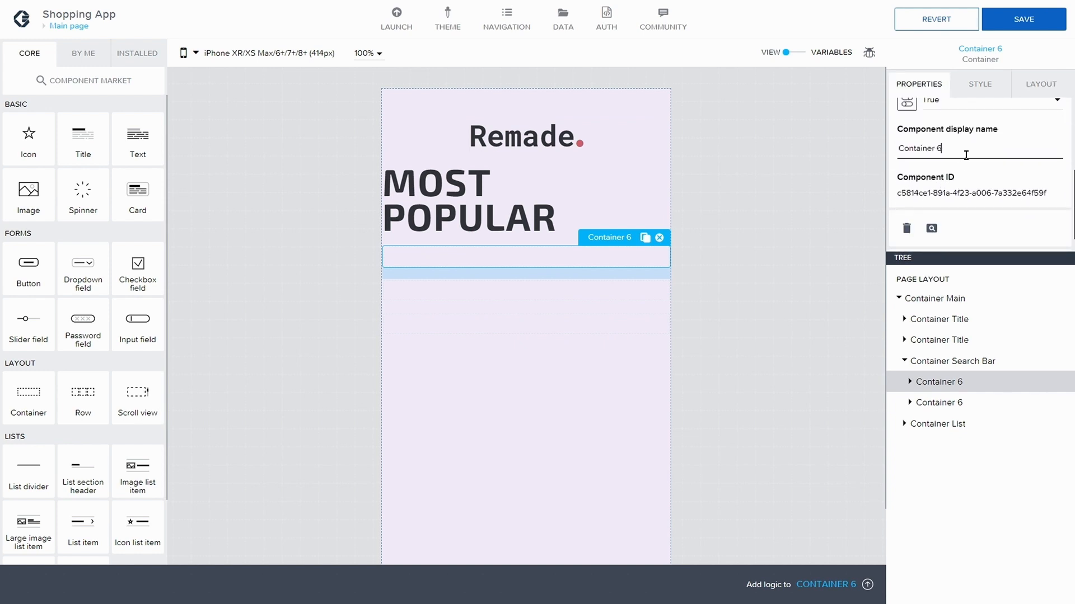
click(965, 155)
key(BackSpace)
text(Search)
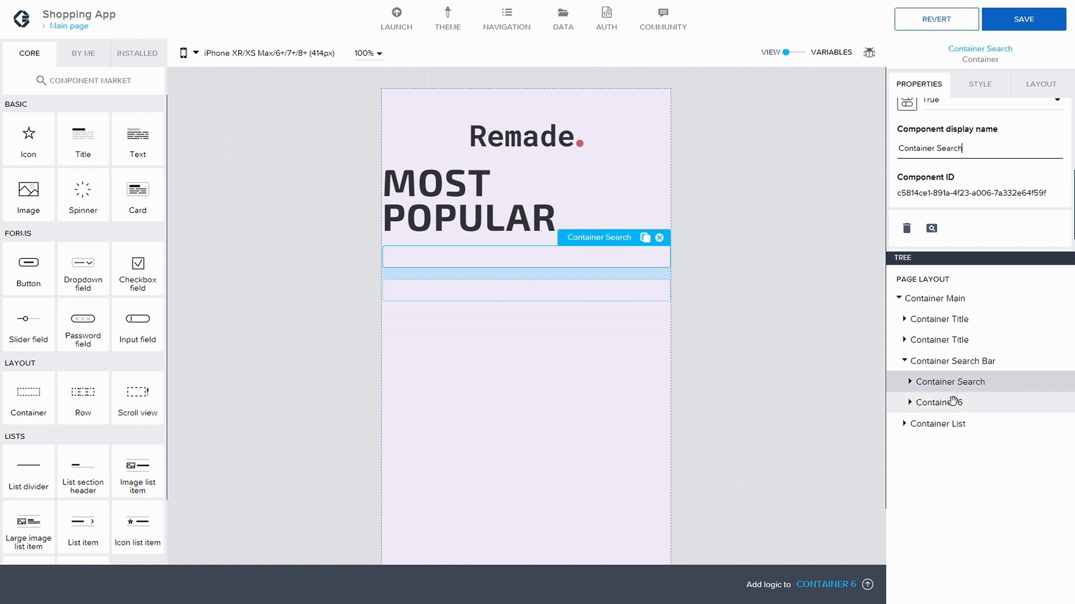
Rename the second container inside Container Search Bar as Container Filter and save the app
click(954, 403)
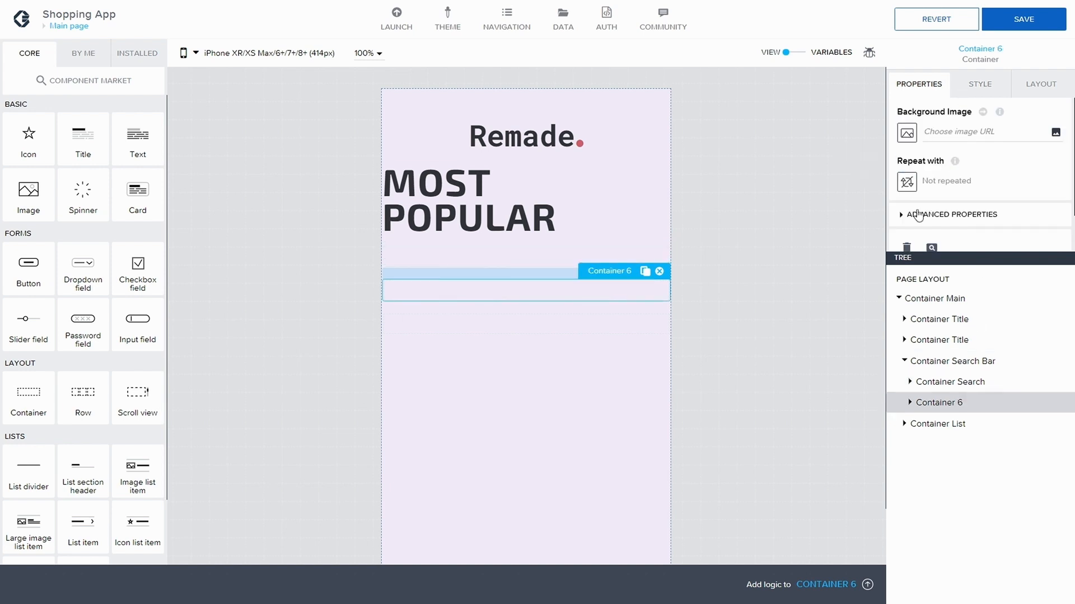
click(901, 214)
scroll(939, 193, down, 3)
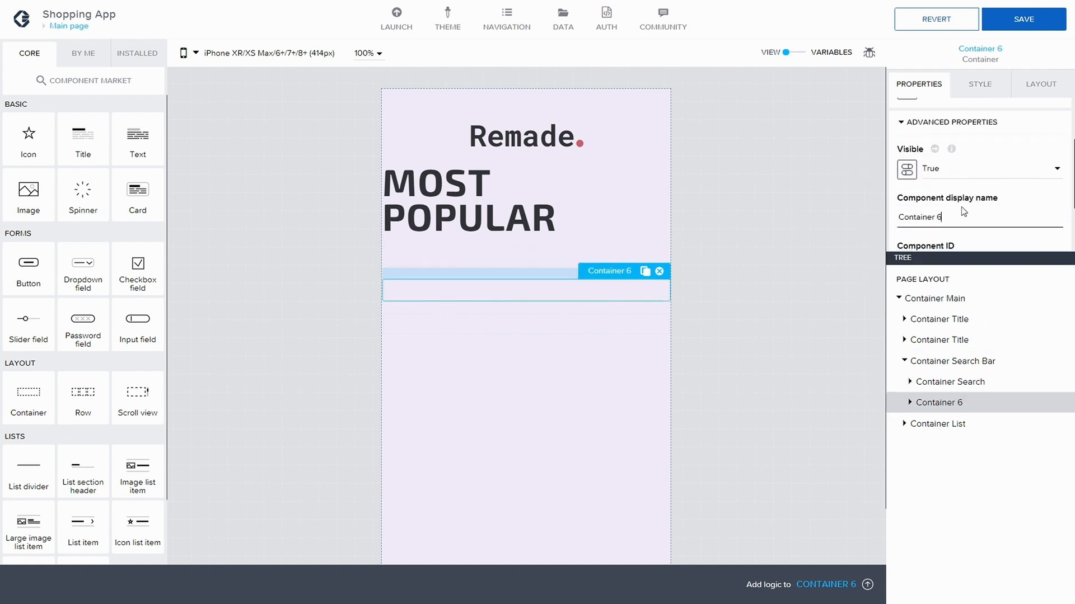
click(962, 211)
key(BackSpace)
key(BackSpace)
key(BackSpace)
key(BackSpace)
key(BackSpace)
key(BackSpace)
key(BackSpace)
key(BackSpace)
key(BackSpace)
key(BackSpace)
key(BackSpace)
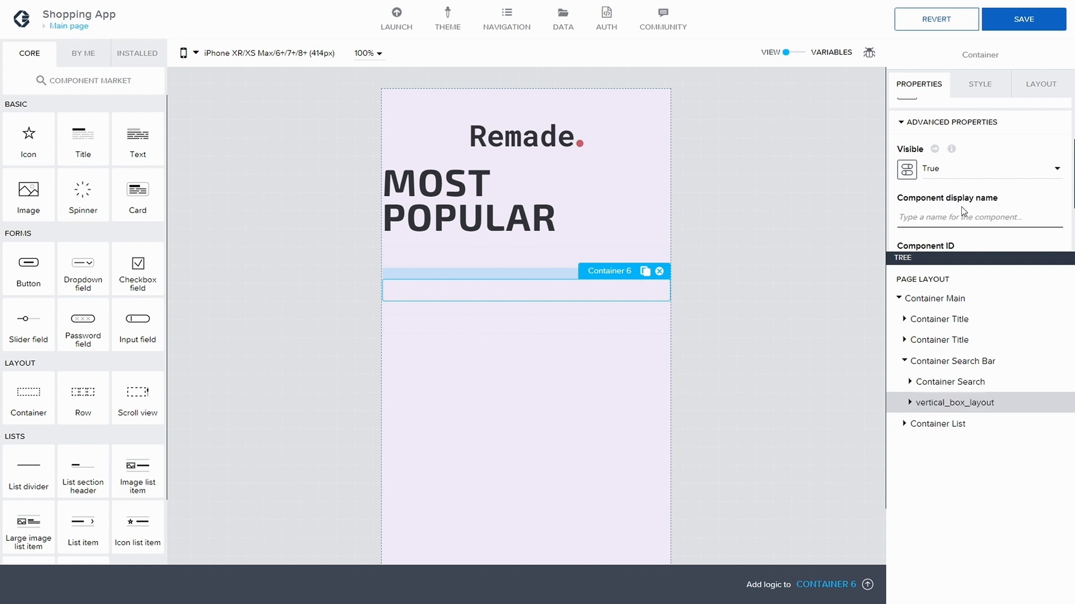
text(Container Filter)
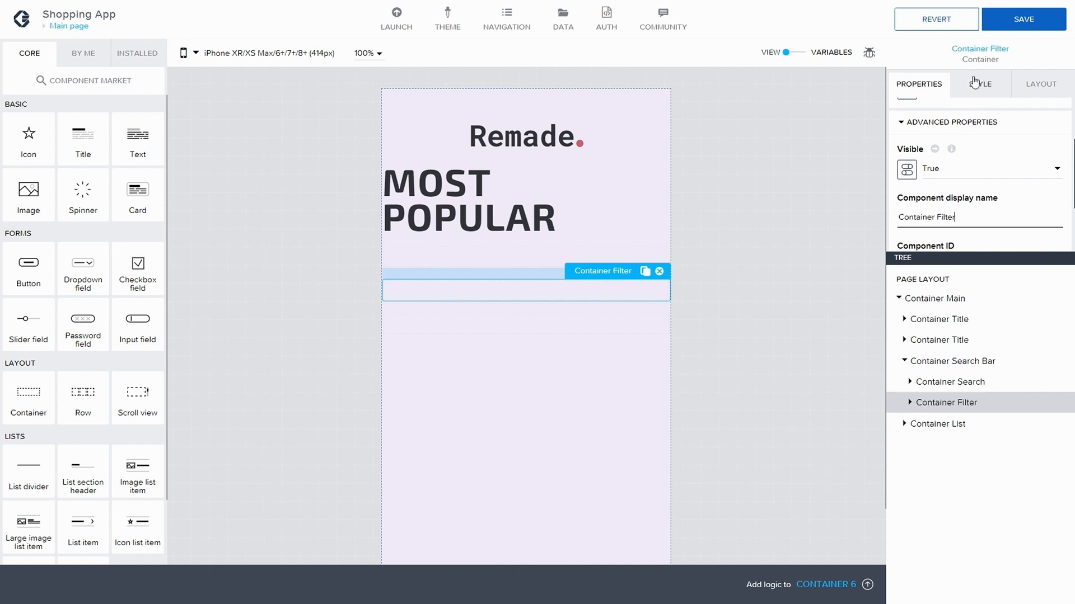
click(1002, 21)
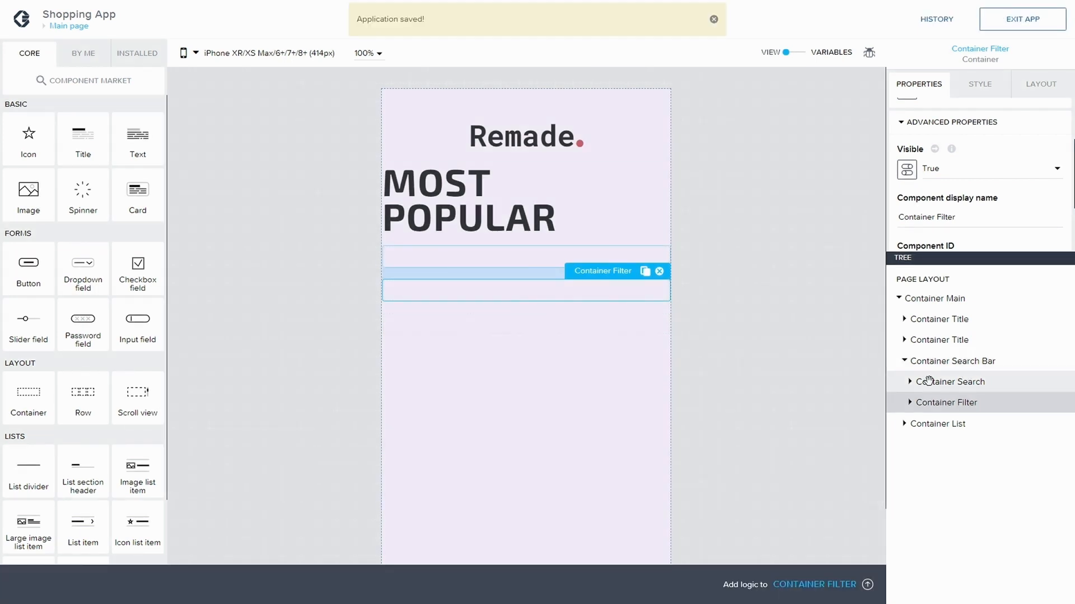
Set the layout of Container Search Bar to Horizontal so its two child containers sit side by side
click(913, 385)
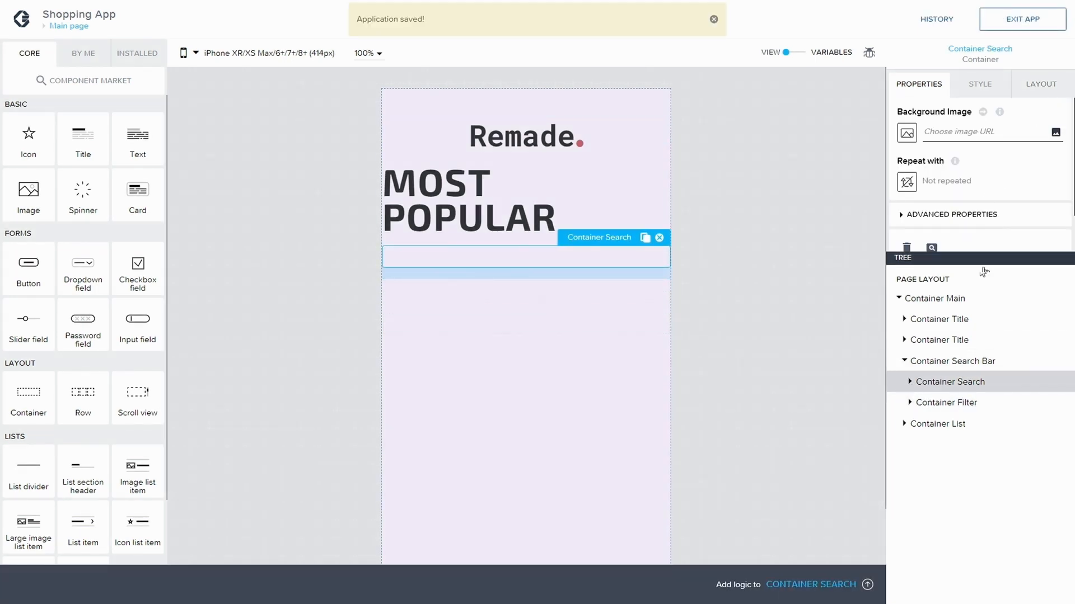
click(952, 365)
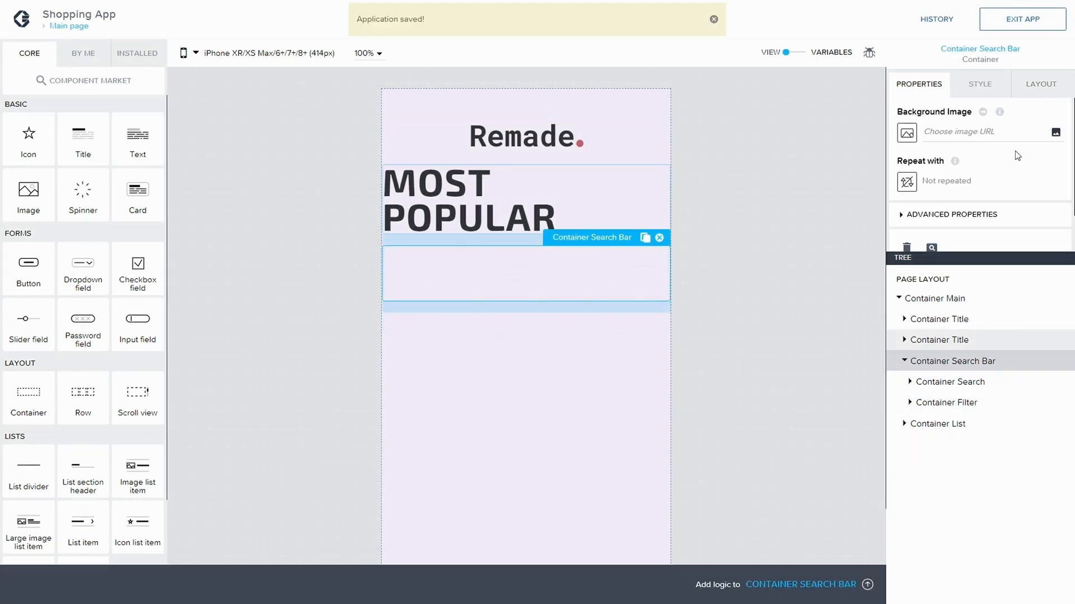
click(1038, 79)
click(922, 213)
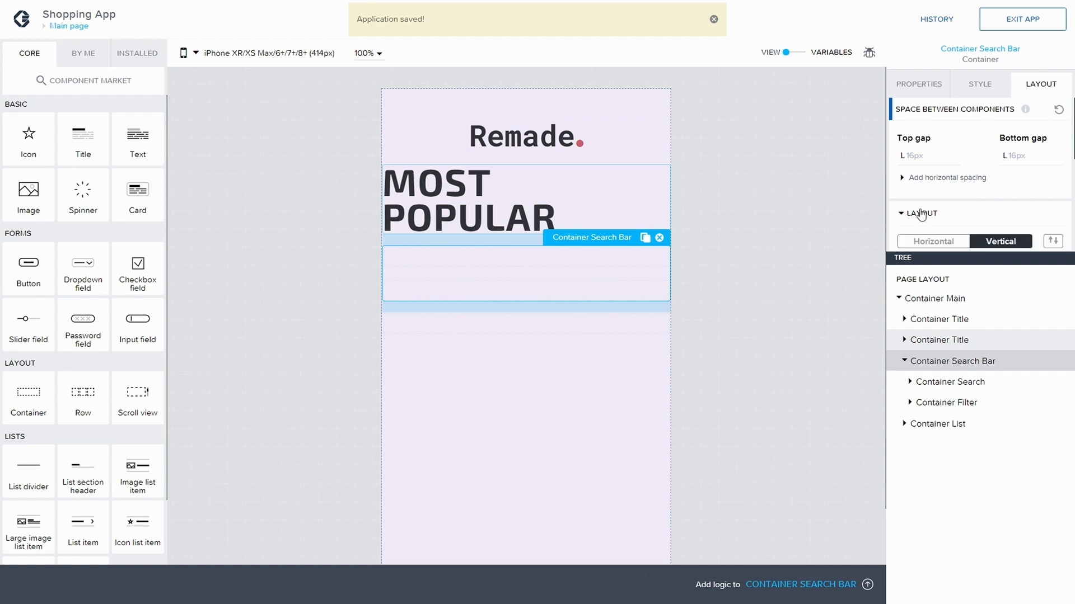
scroll(968, 204, down, 1)
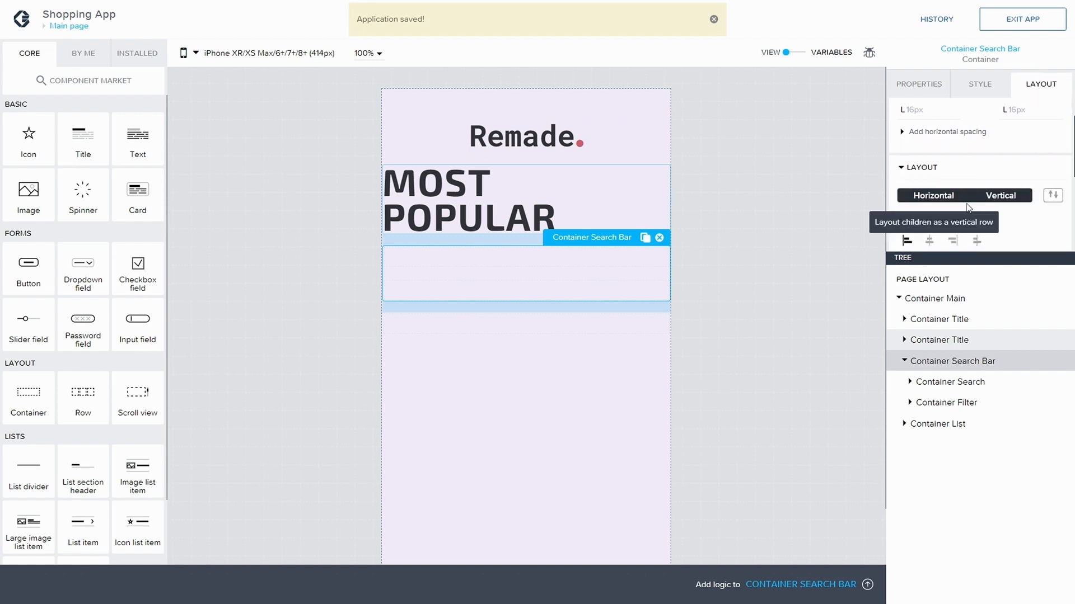
click(922, 197)
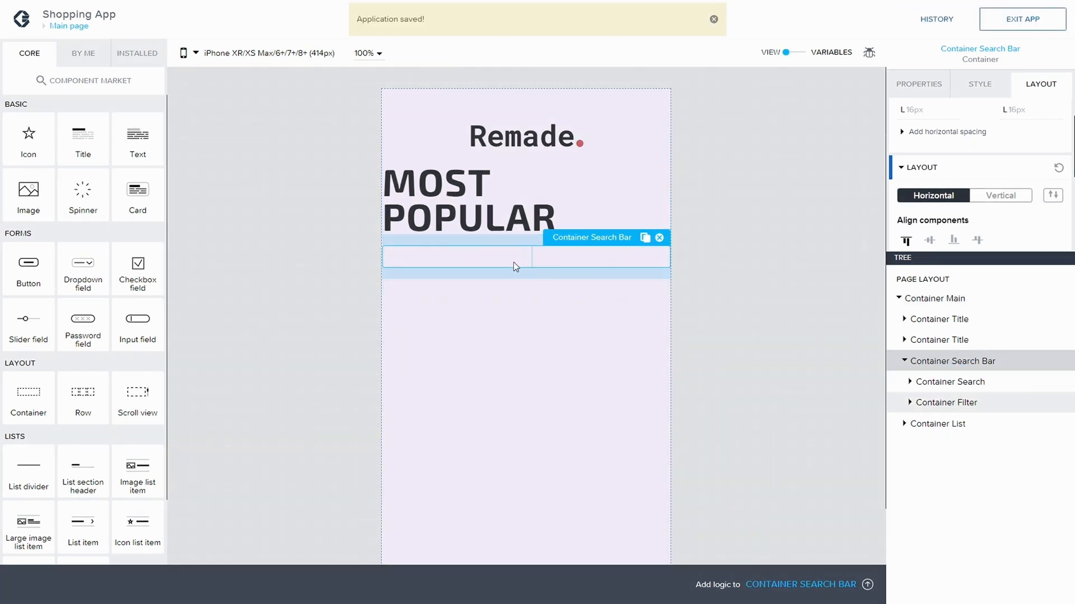
Add a Search bar component and nest it inside Container Search
click(910, 383)
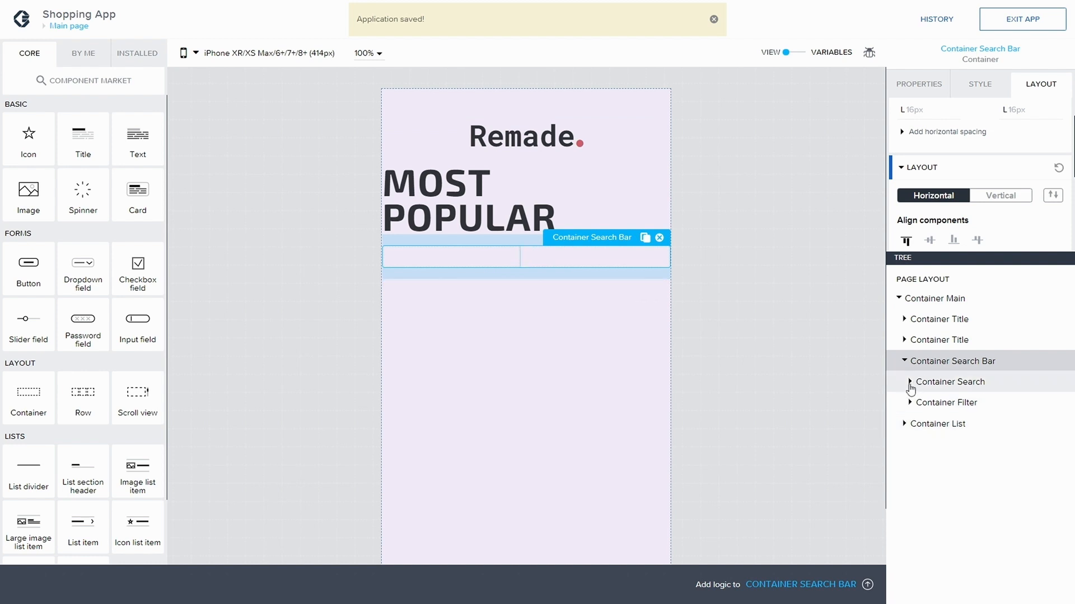
click(965, 385)
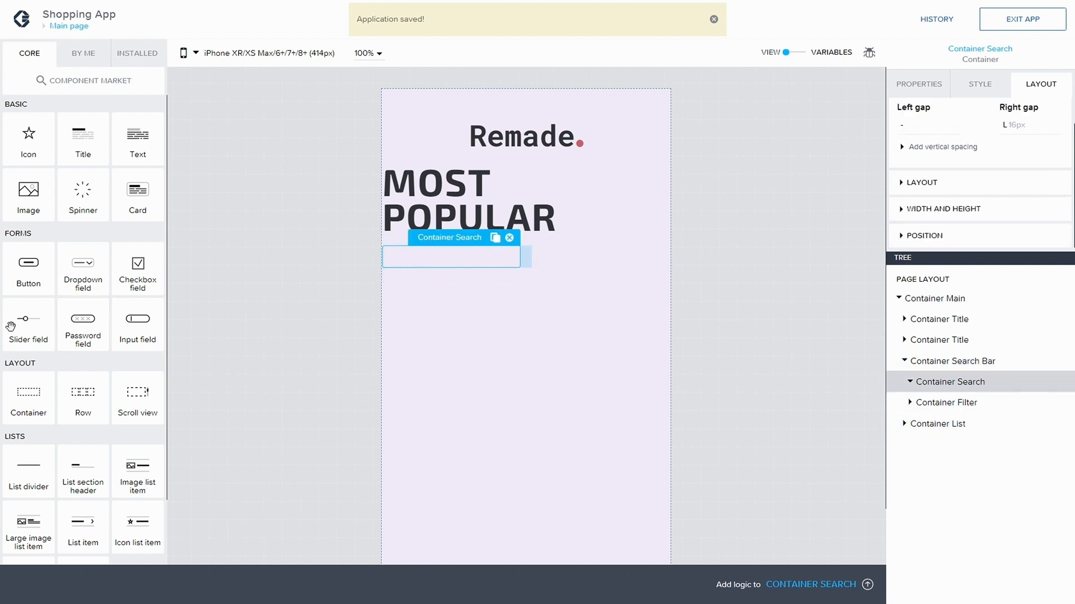
scroll(17, 336, down, 2)
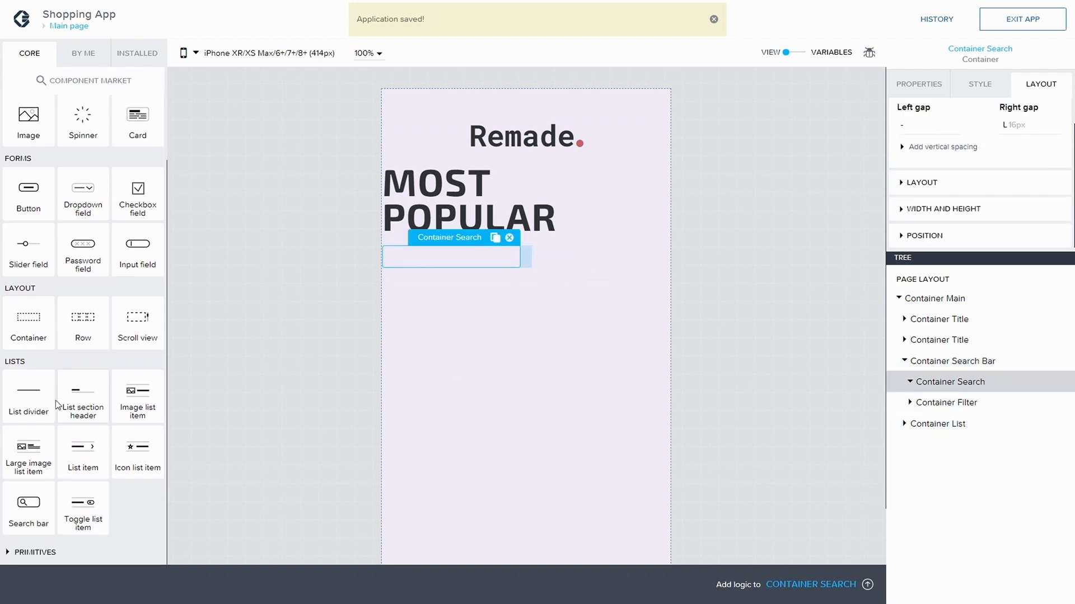
drag(13, 507, 975, 392)
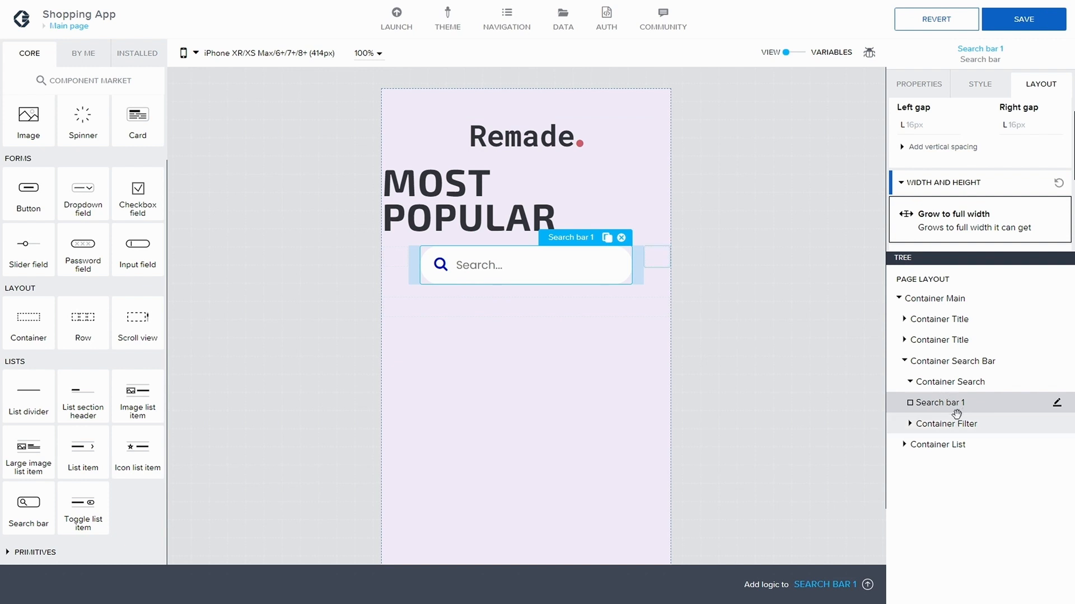
drag(980, 394, 986, 384)
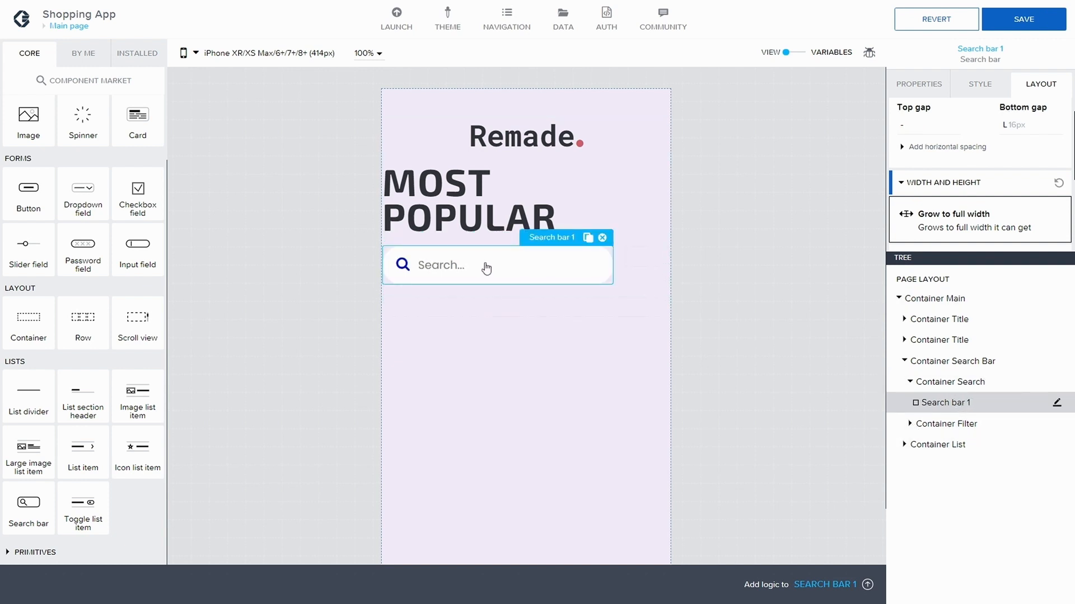
Open the search bar in the component style editor, apply the Tertiary icon style to its search icon and save the app
click(1056, 404)
click(318, 293)
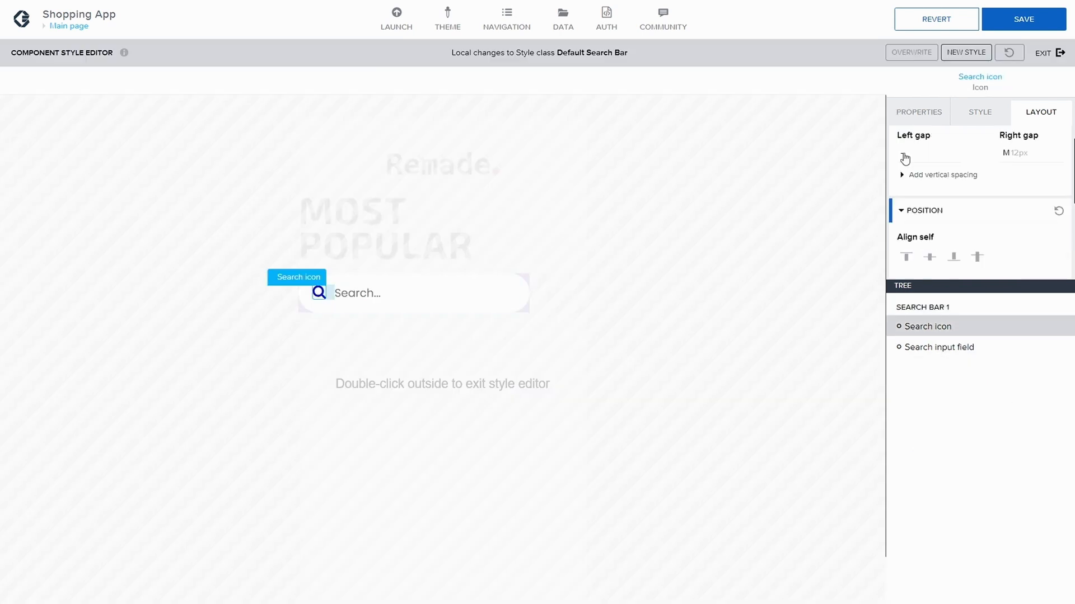
click(987, 111)
scroll(971, 187, down, 1)
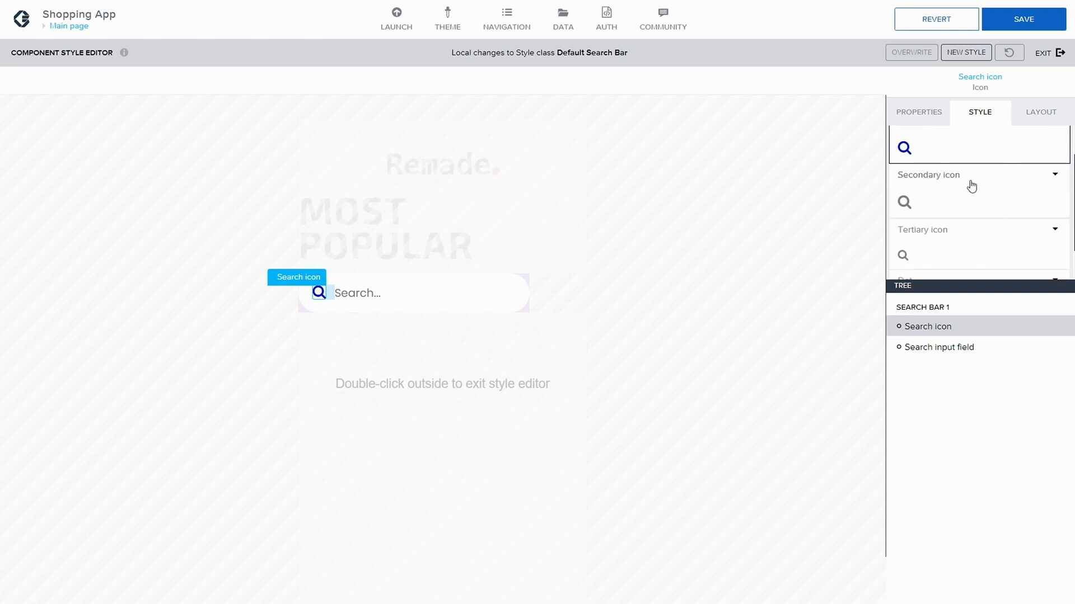
click(972, 187)
scroll(972, 235, down, 1)
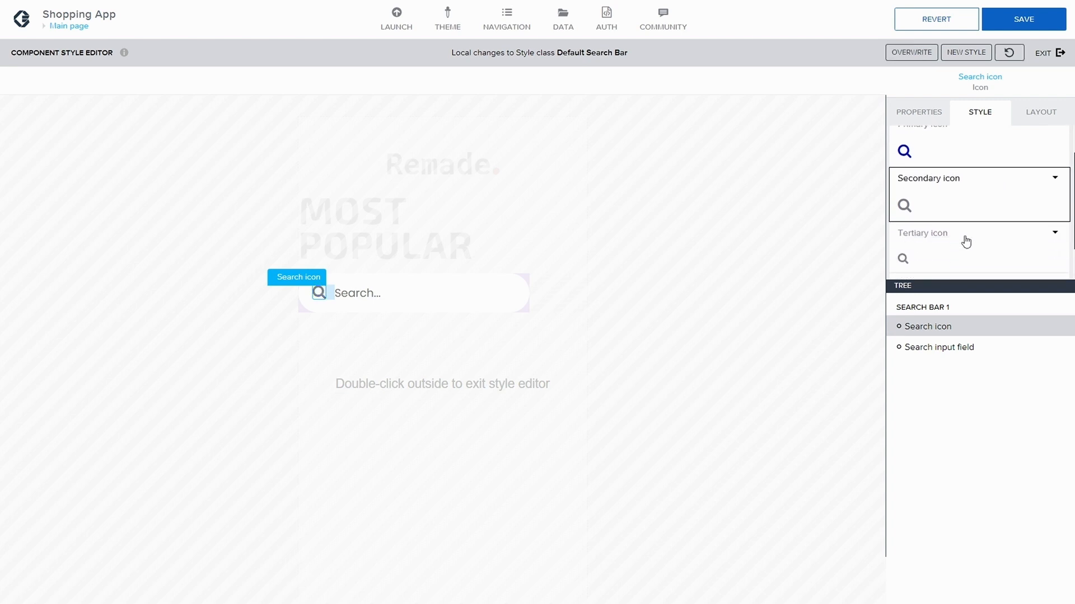
click(965, 252)
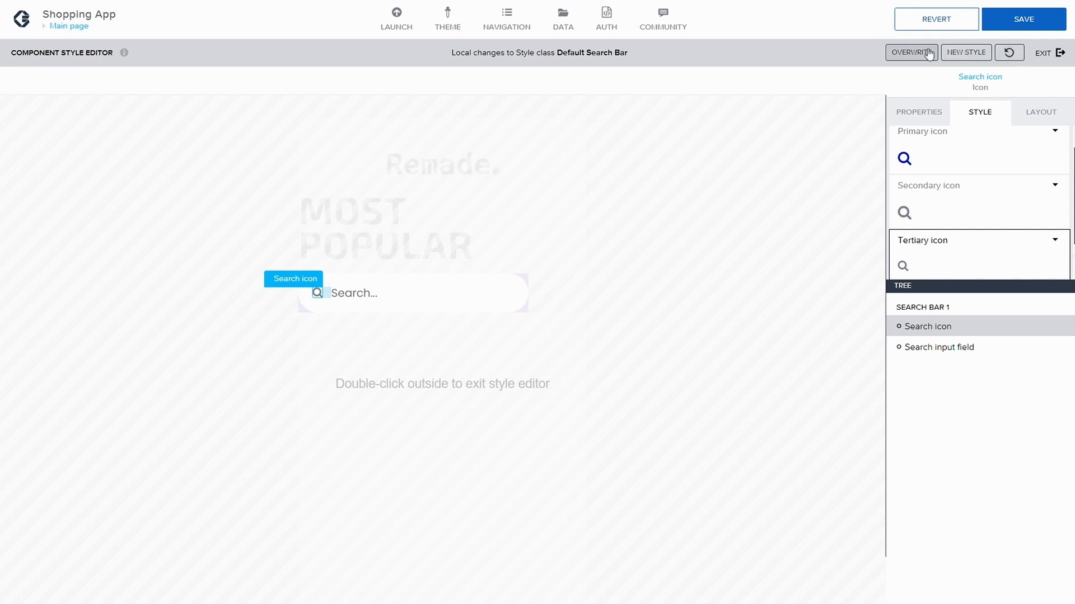
click(919, 113)
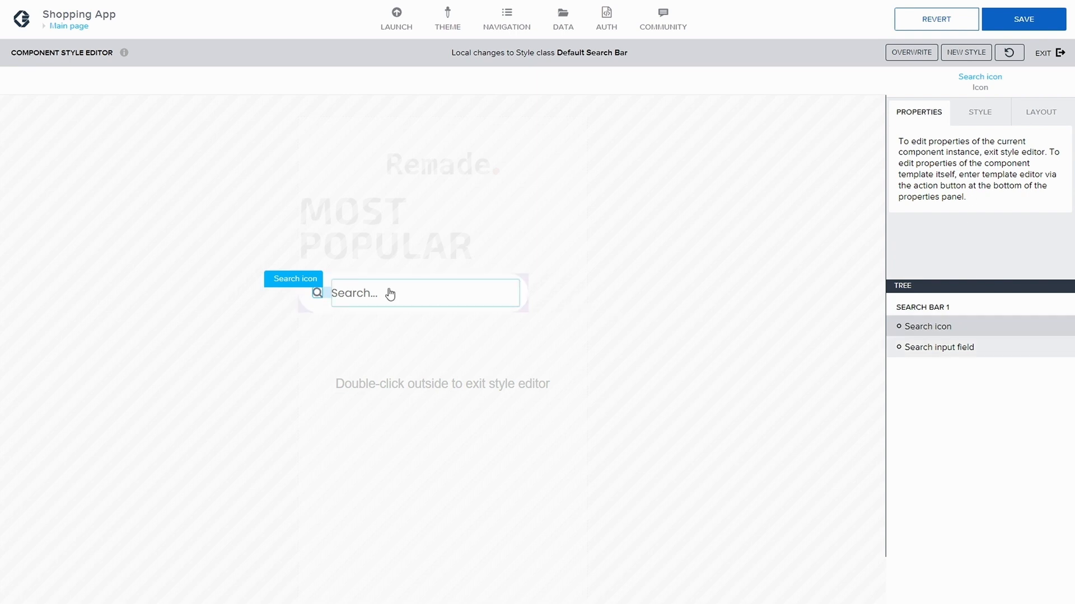
click(367, 293)
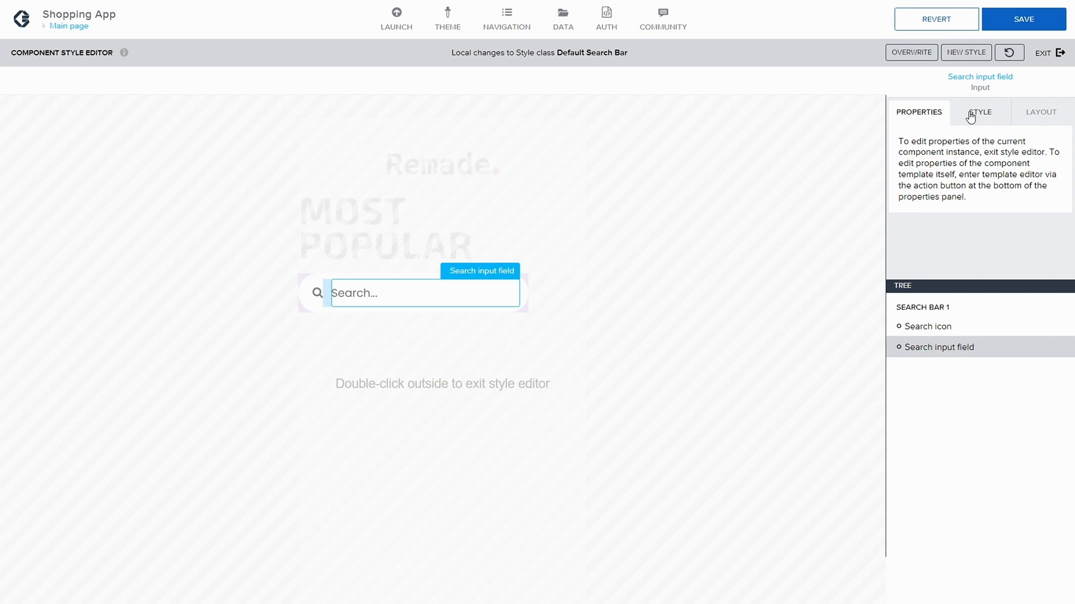
click(1023, 22)
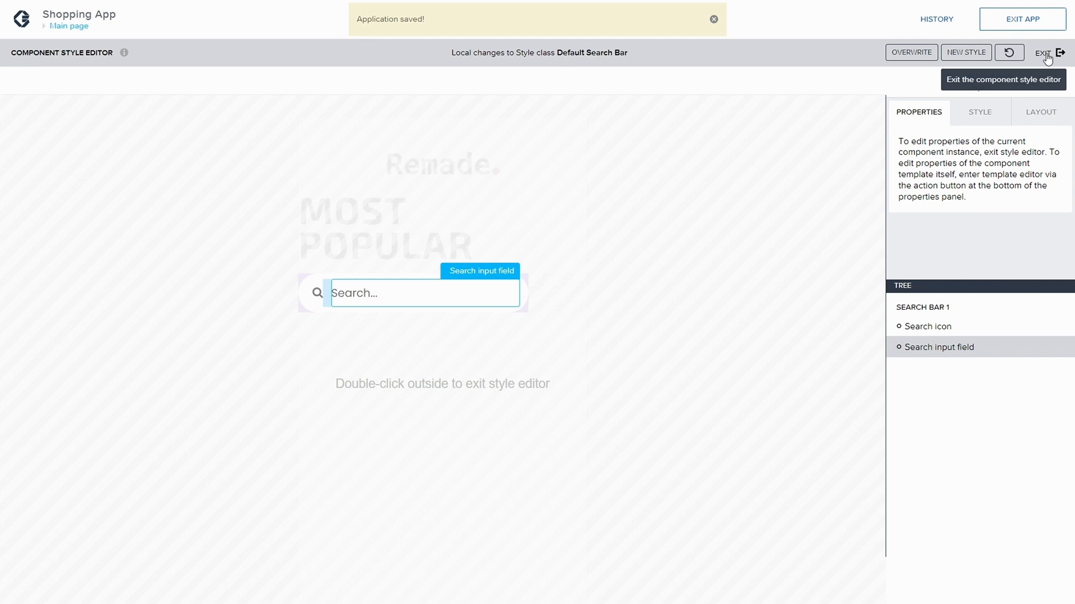
Create a new style class named Search from the search icon's Tertiary icon style
click(318, 293)
click(979, 114)
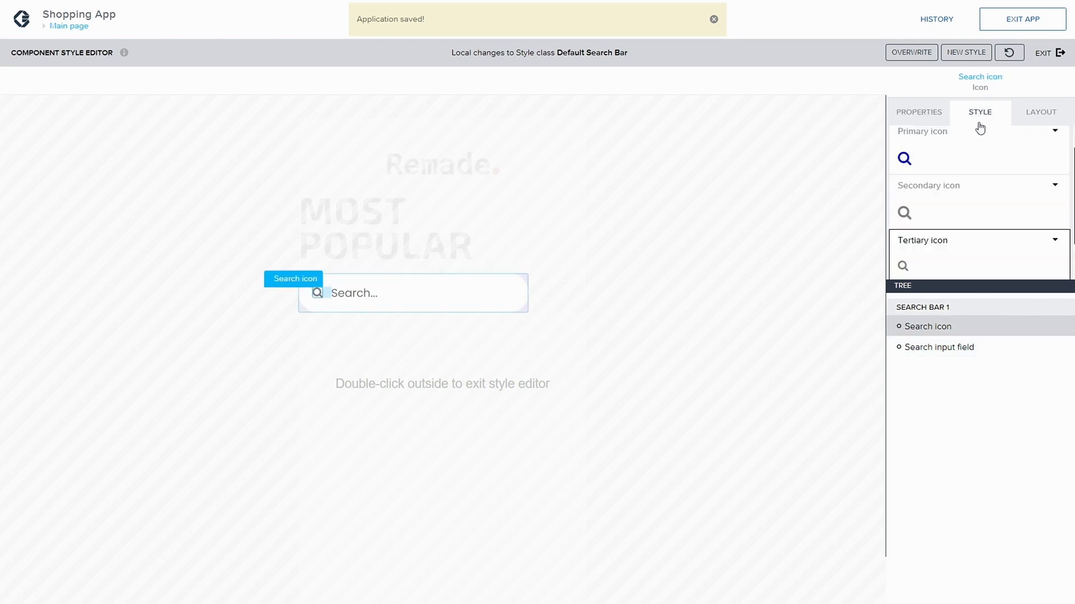
scroll(1017, 202, down, 1)
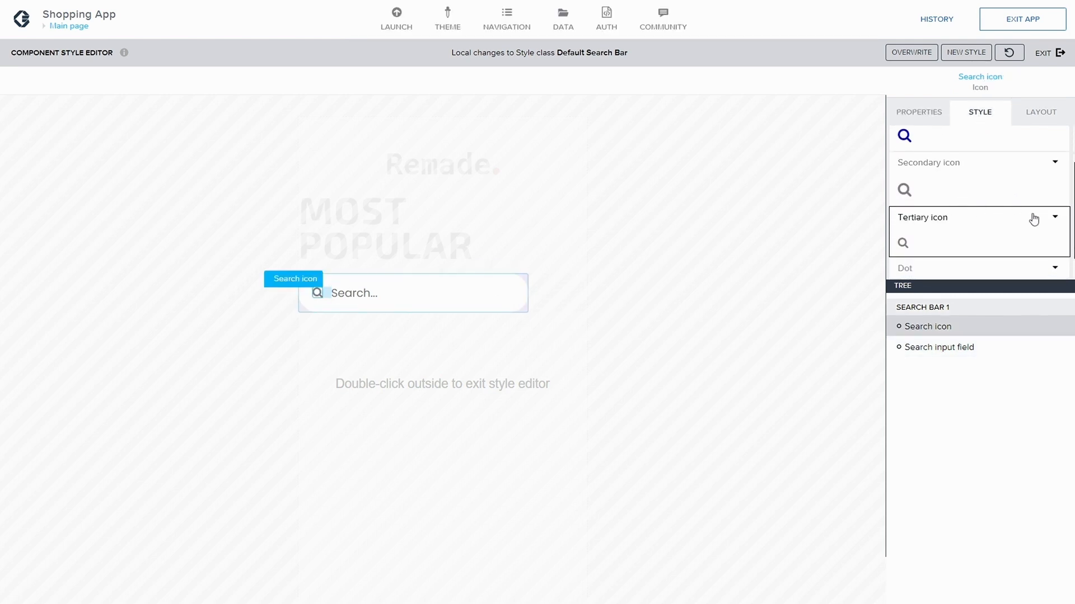
click(1054, 218)
click(964, 261)
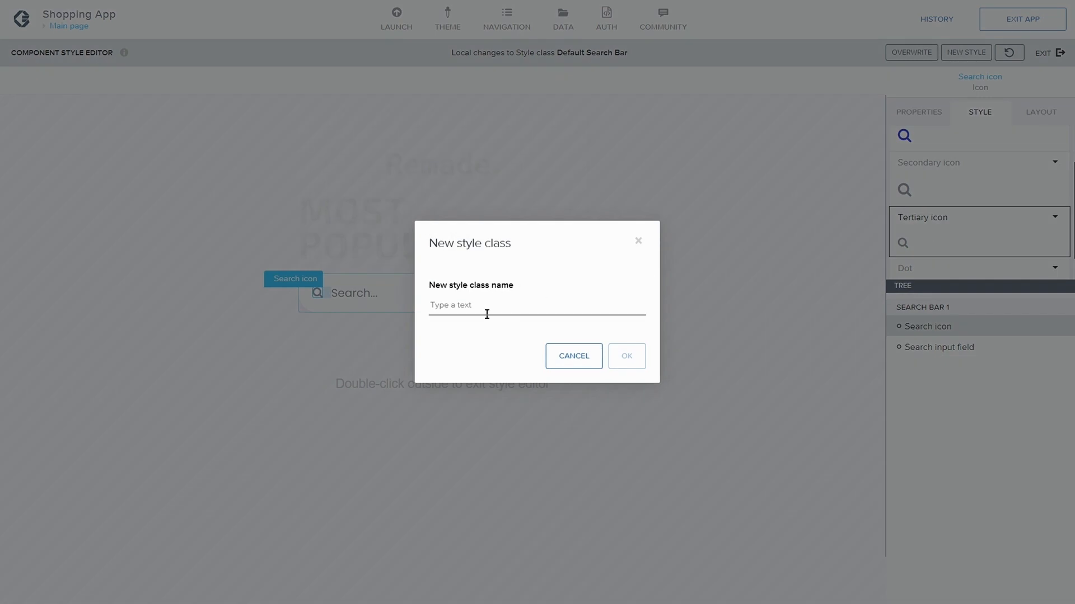
text(Search)
click(622, 363)
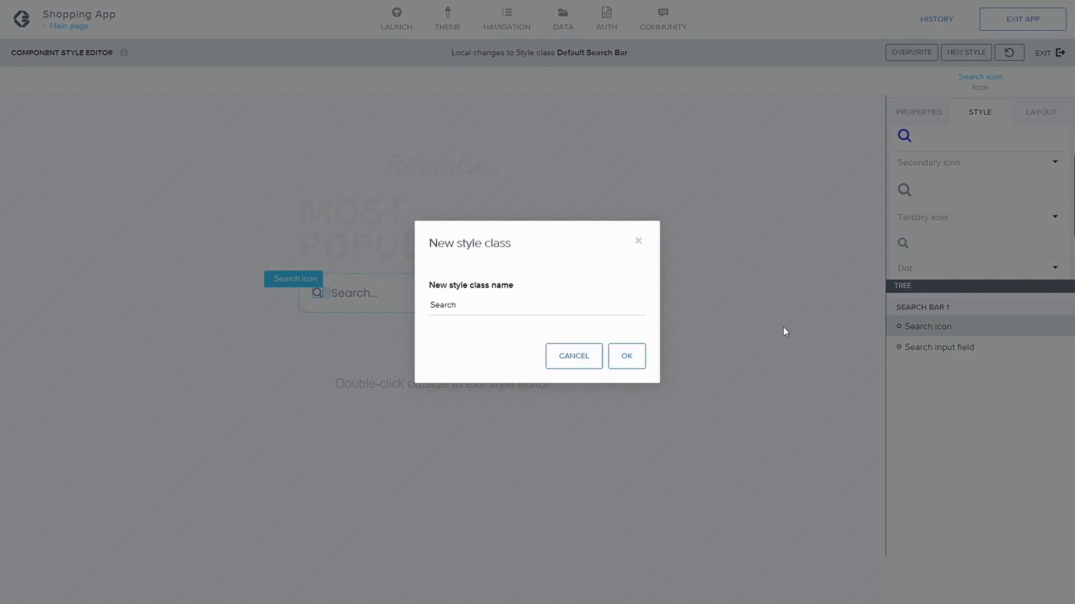
Set the font size of the search icon's Search style to Text 3XL, save the app and exit the component style editor
click(1044, 247)
click(952, 259)
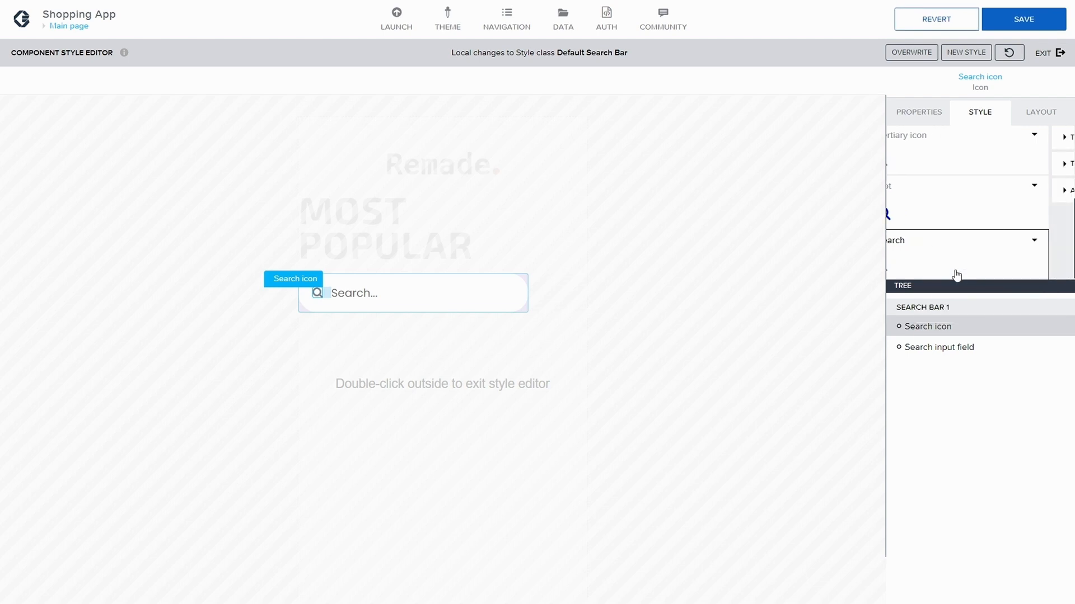
scroll(933, 230, down, 2)
click(902, 167)
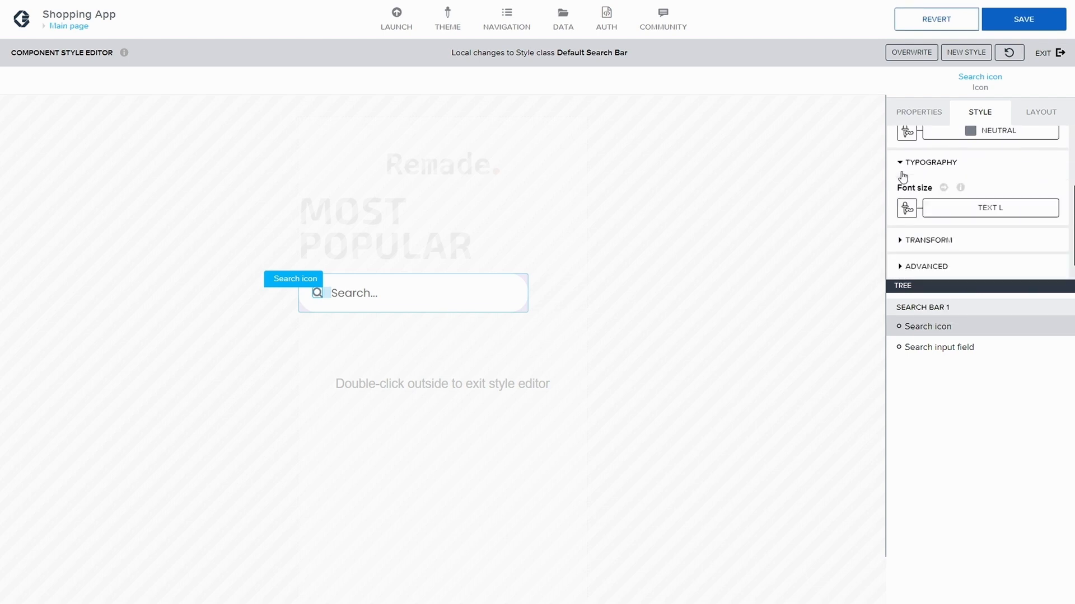
click(973, 219)
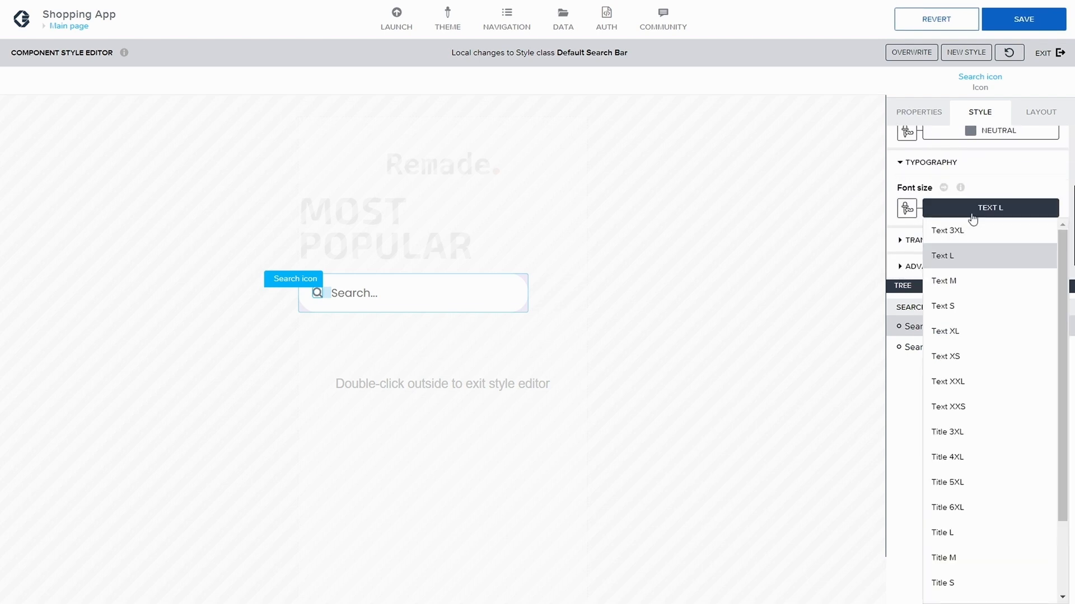
click(966, 332)
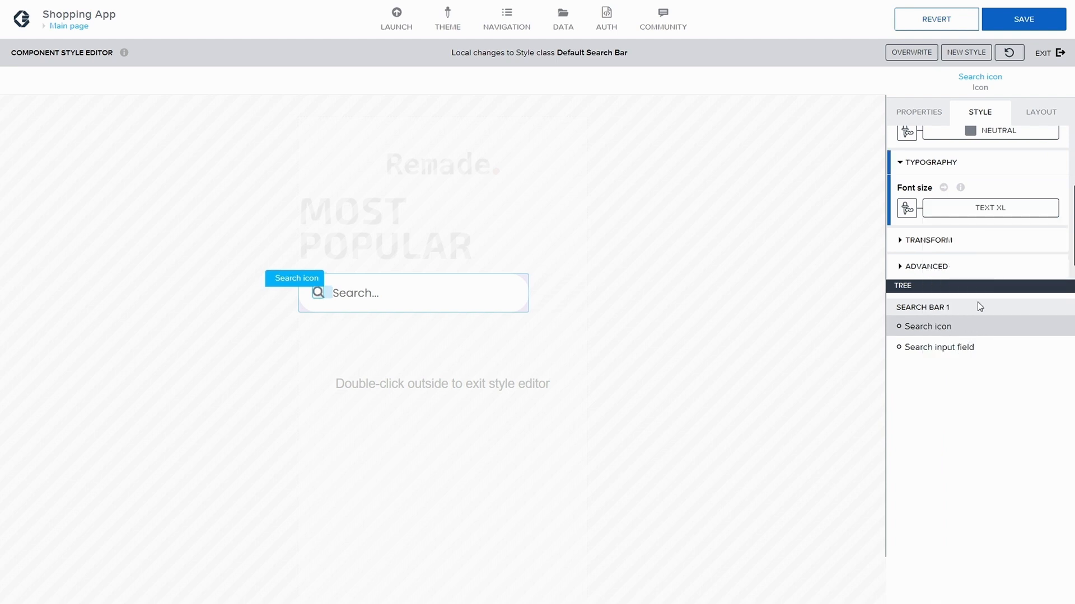
click(989, 216)
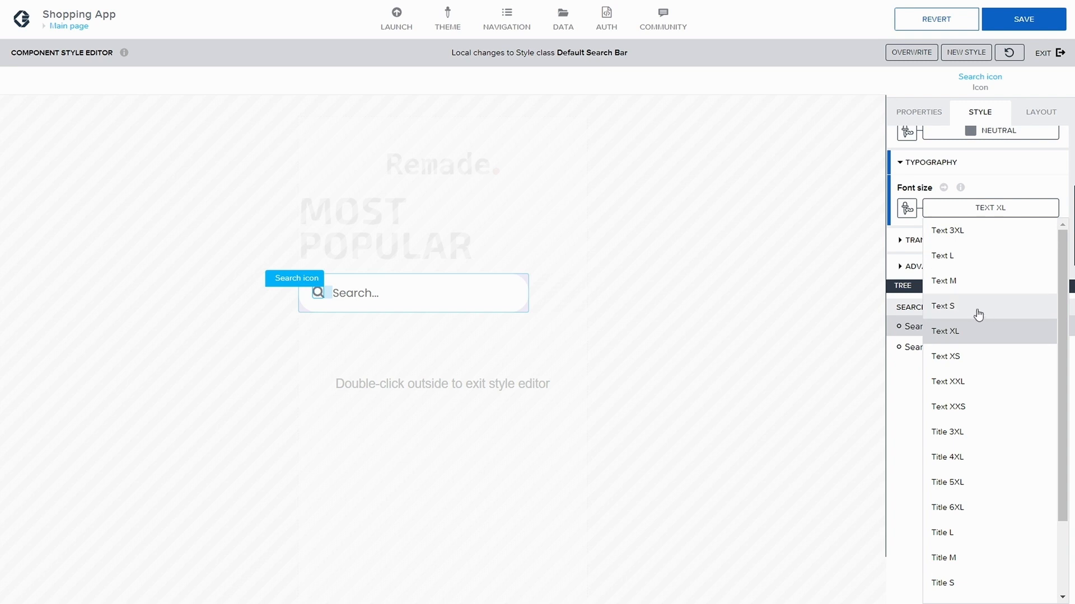
click(966, 233)
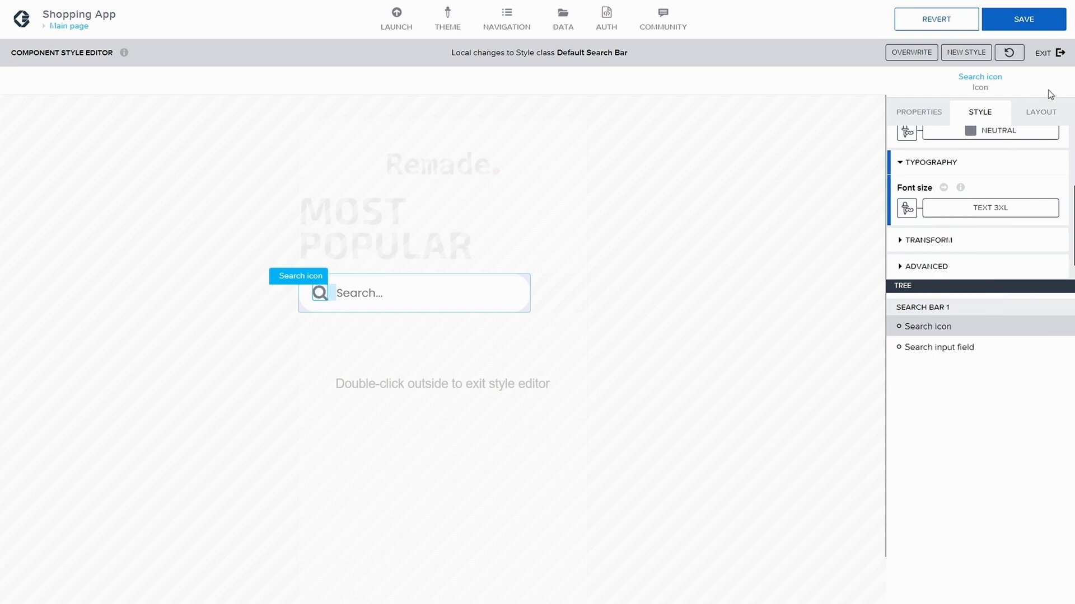
click(1024, 20)
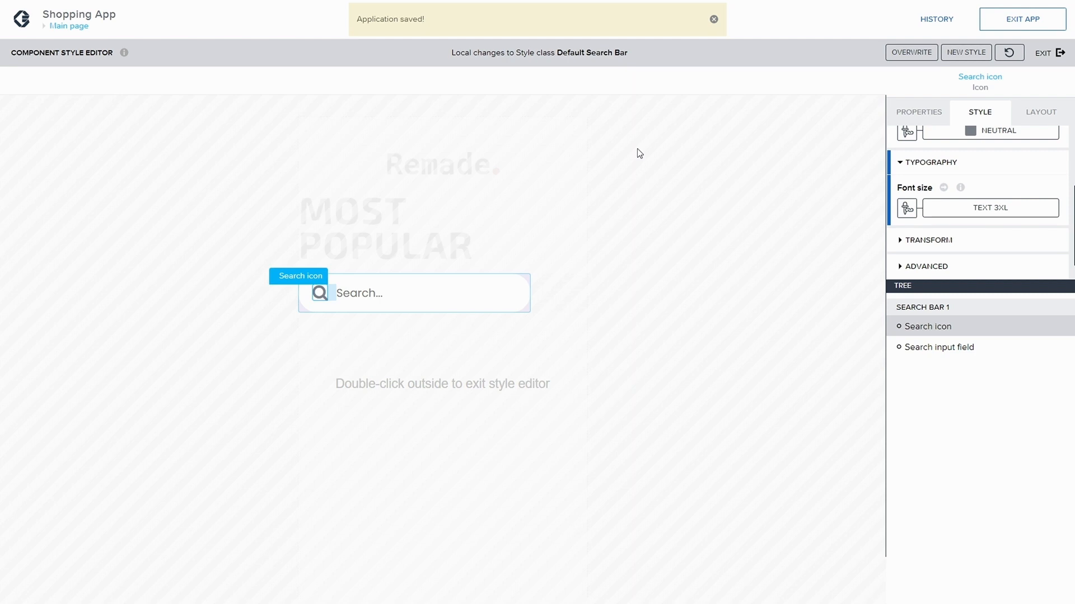
click(1054, 53)
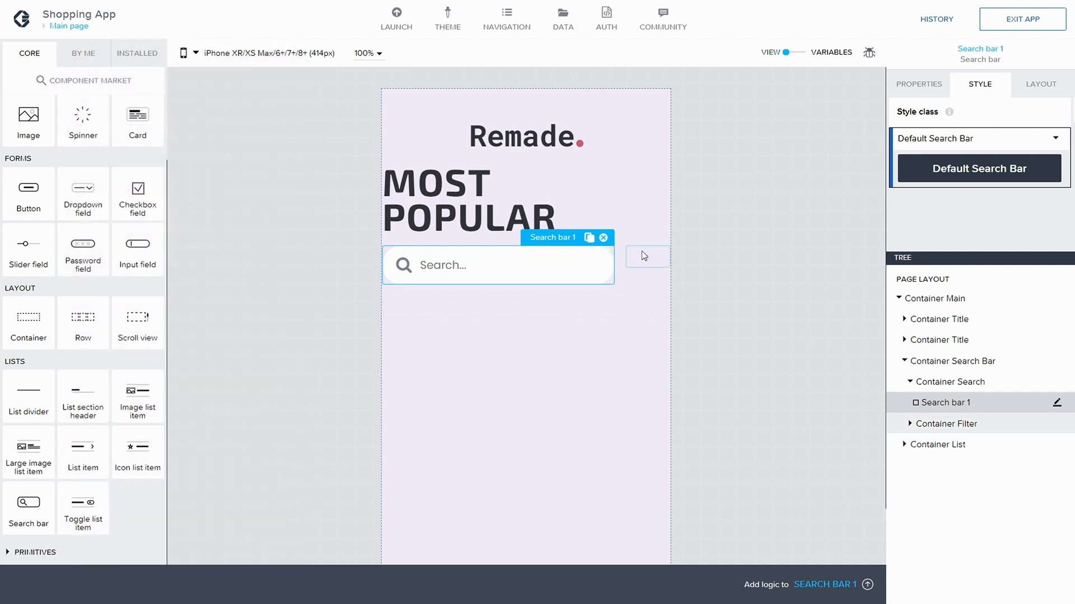
Add a container inside Container Filter, name it Container Filter Round Box and save the app
click(917, 424)
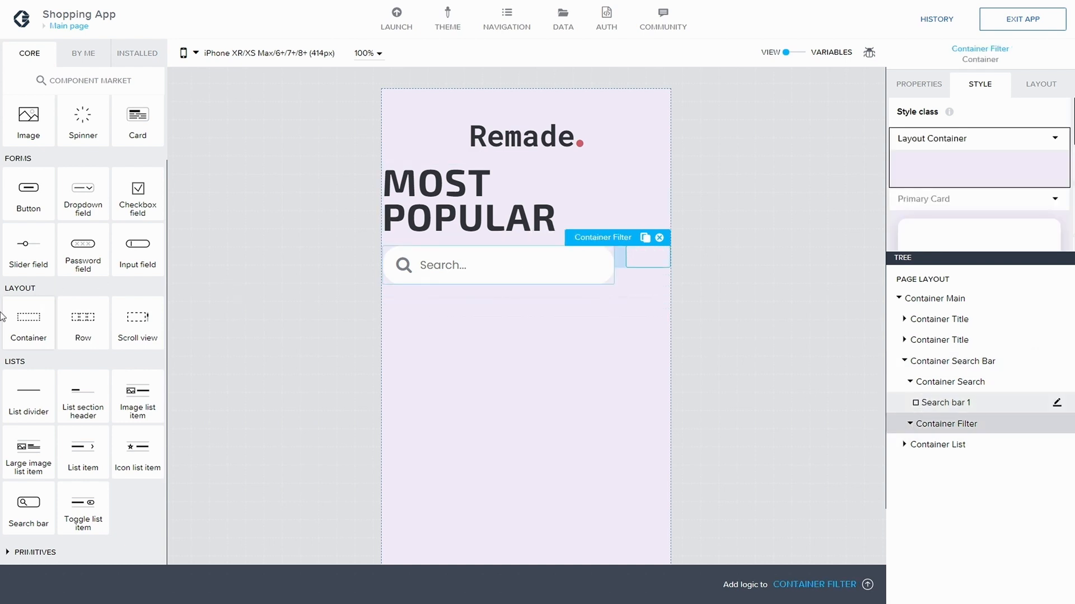
drag(43, 333, 974, 437)
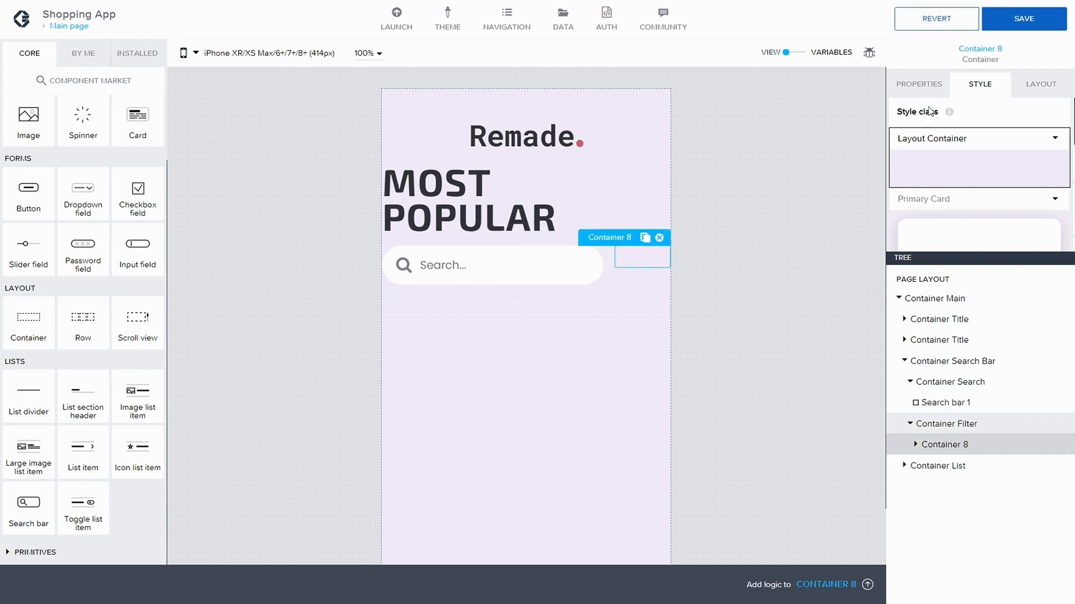
click(919, 84)
scroll(909, 207, down, 1)
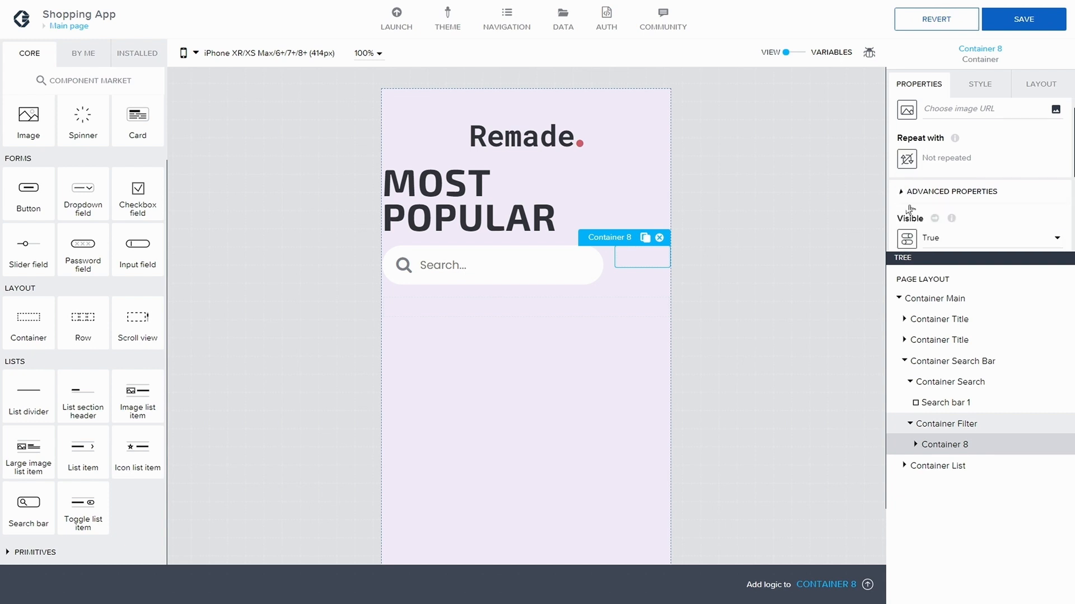
scroll(942, 216, down, 2)
click(985, 167)
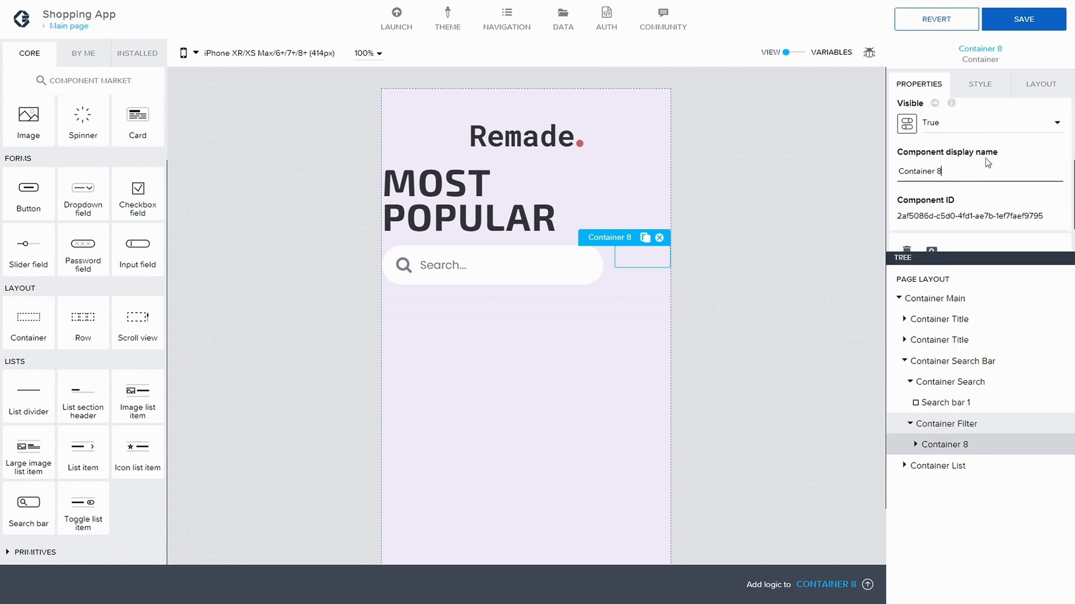
key(BackSpace)
text(Filter)
text( Bo)
key(BackSpace)
key(BackSpace)
text(Roiund)
key(BackSpace)
key(BackSpace)
key(BackSpace)
key(BackSpace)
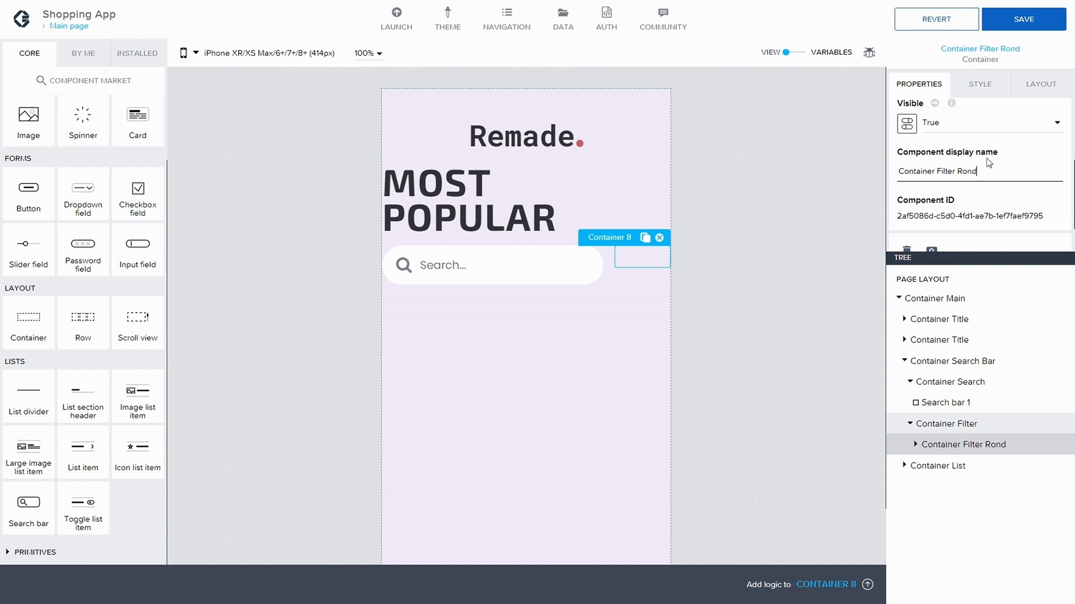
text(und Box)
click(1063, 19)
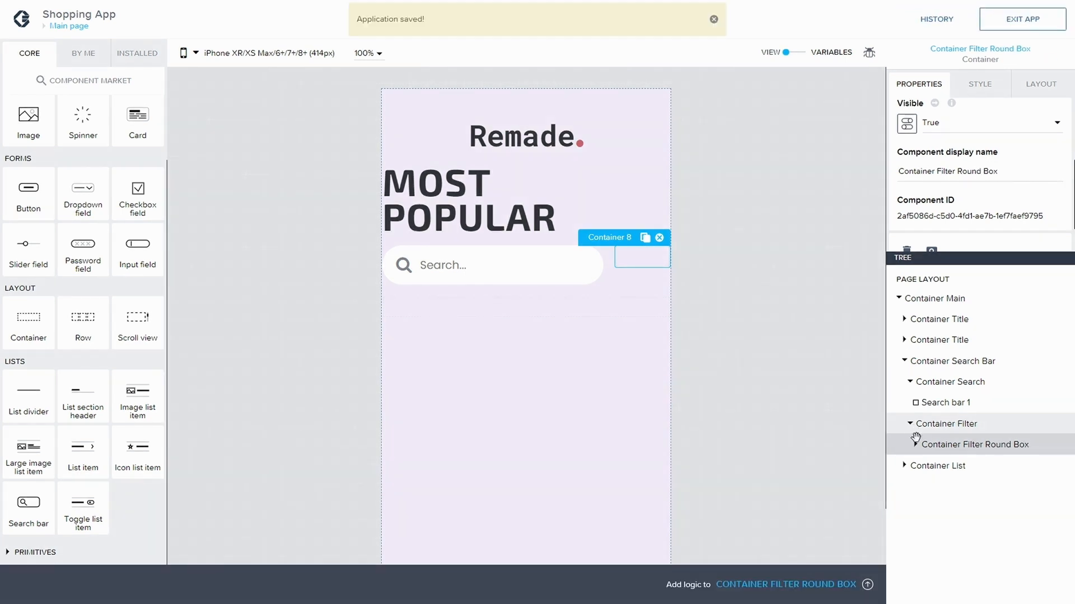
Add an icon inside Container Filter Round Box, change it to the sliders icon and save the app
scroll(19, 119, up, 2)
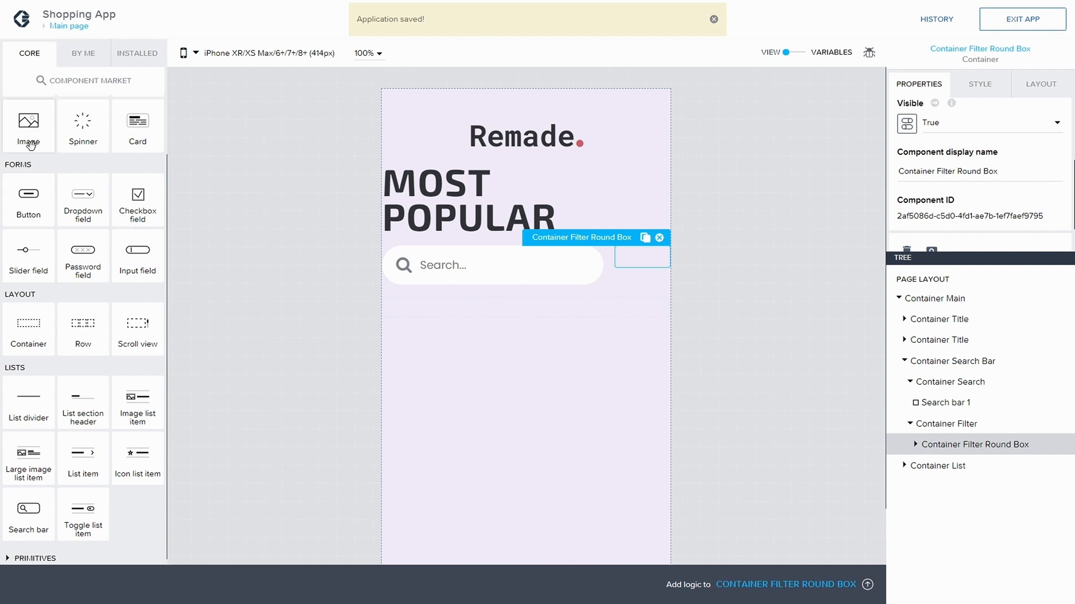
drag(28, 136, 974, 454)
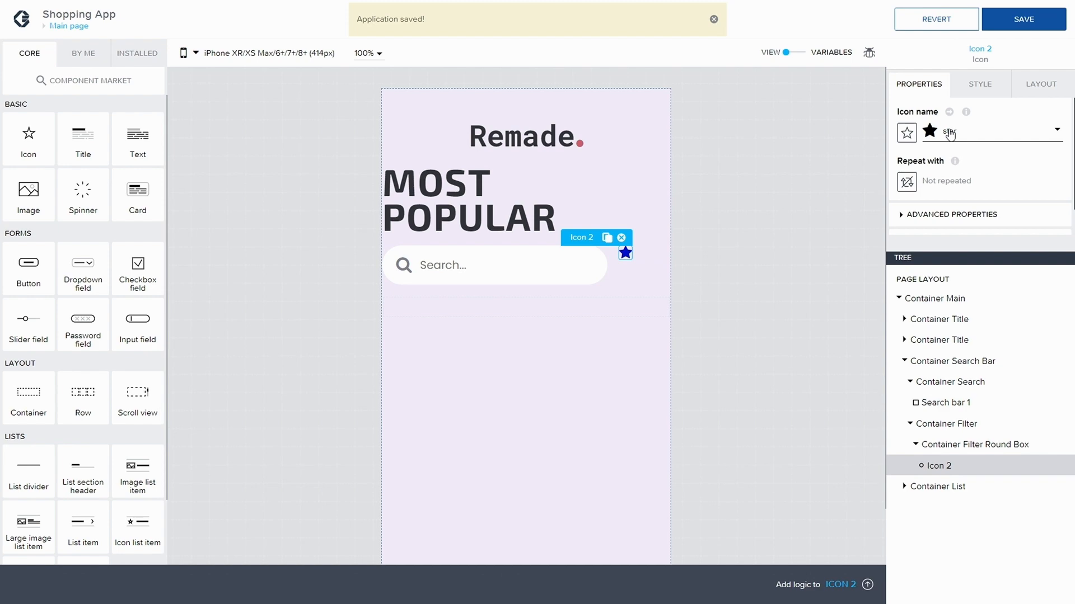
click(950, 135)
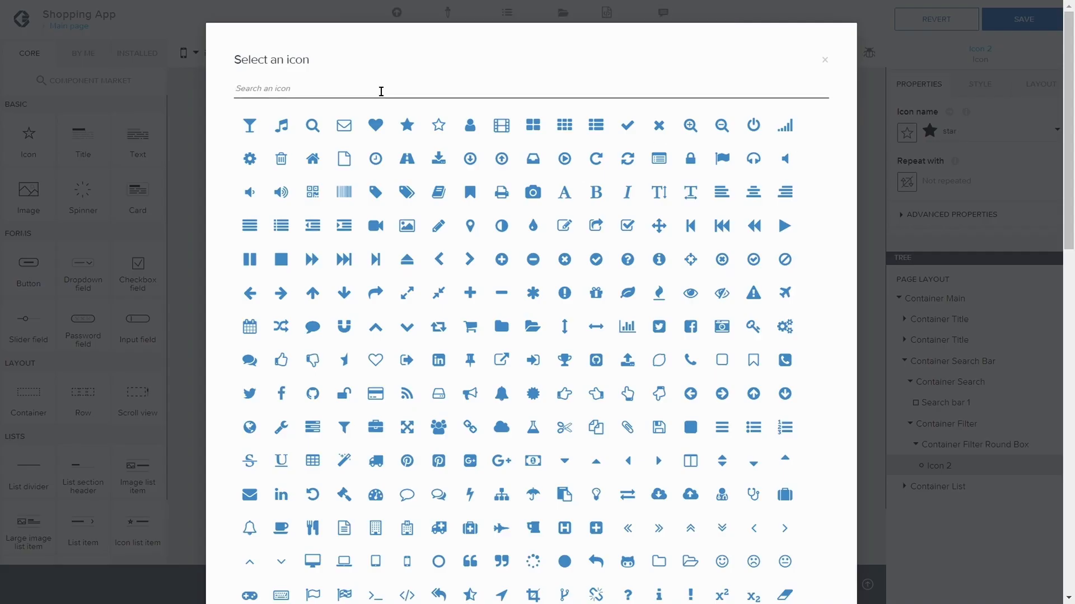
text(slider)
click(250, 125)
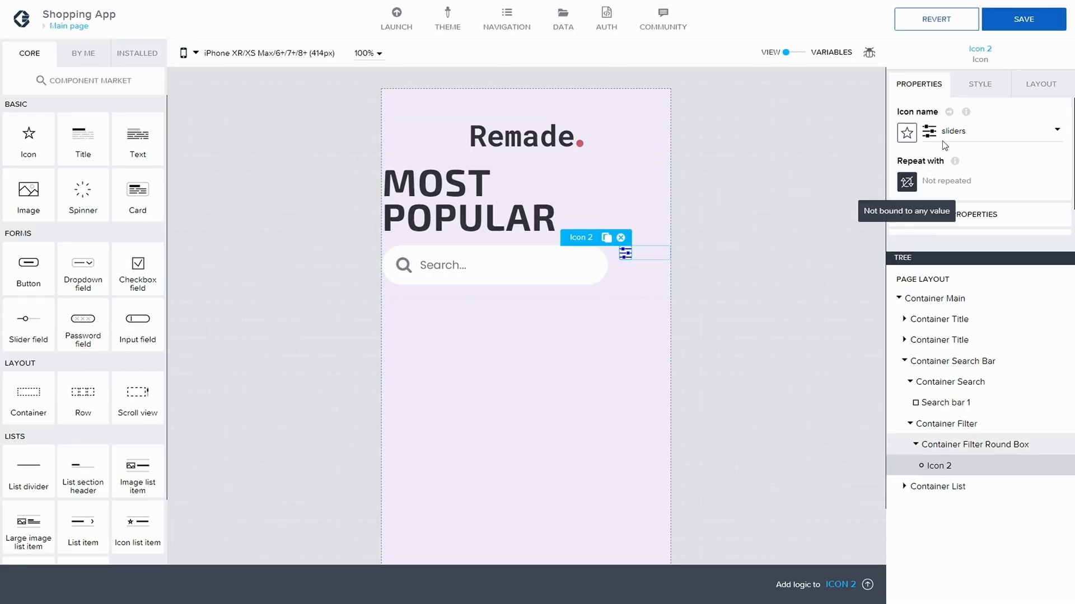
click(1024, 19)
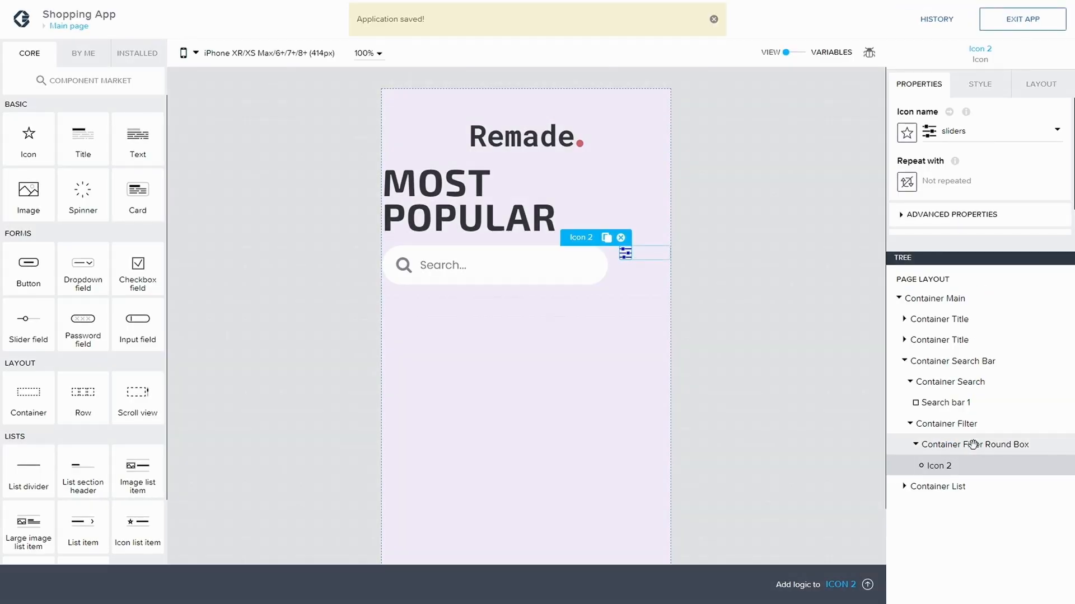
Center the contents of Container Filter Round Box both horizontally and vertically in its vertical layout
click(973, 444)
click(1040, 84)
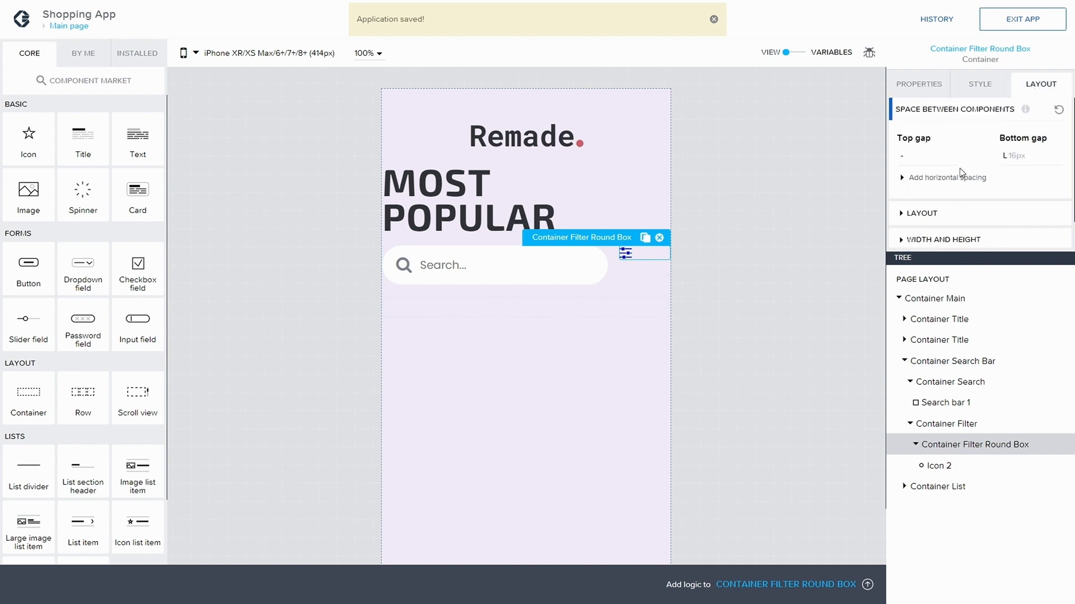
scroll(918, 203, down, 1)
click(920, 182)
scroll(921, 185, down, 2)
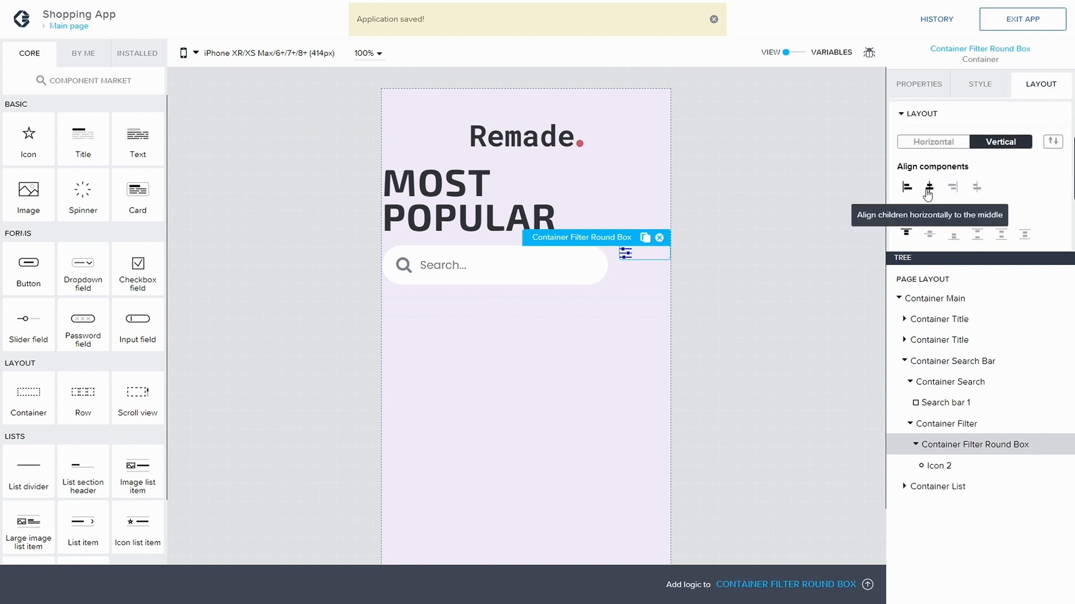
click(929, 189)
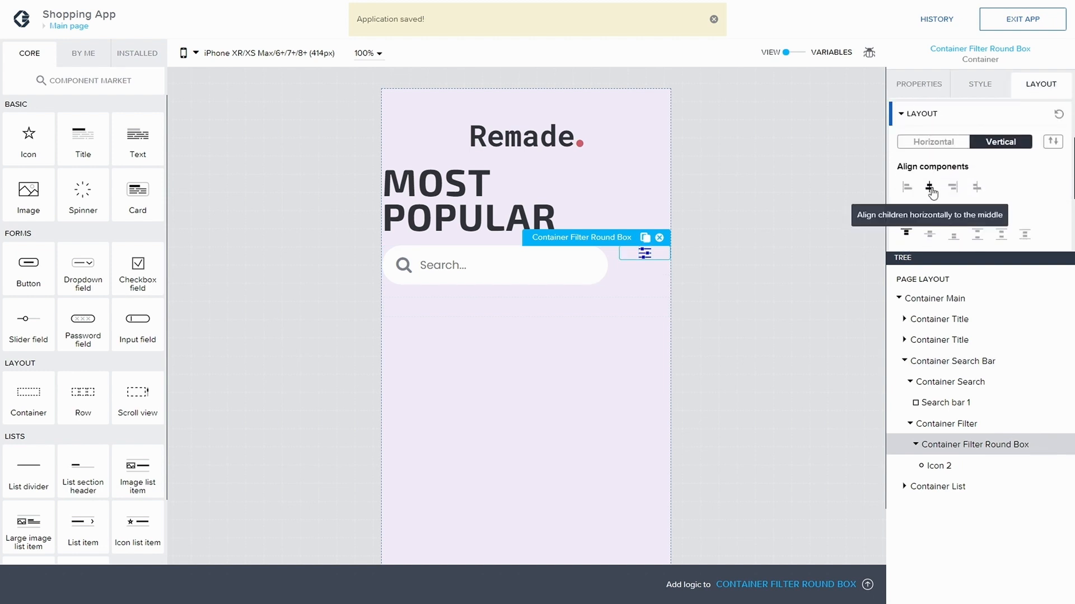
click(929, 234)
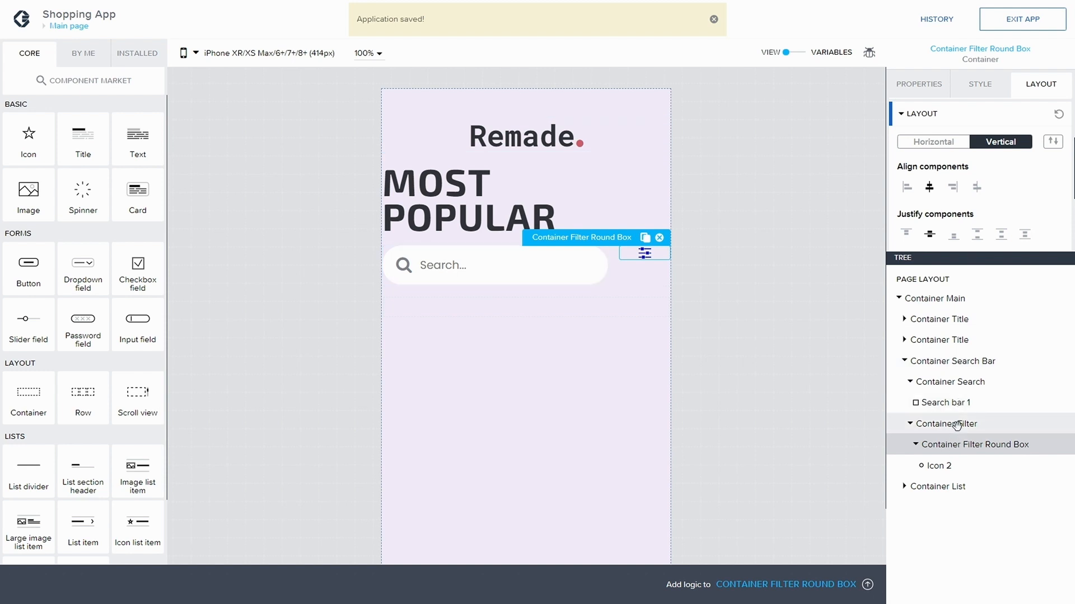
Align and justify the components of Container Filter to the middle in both directions
click(957, 425)
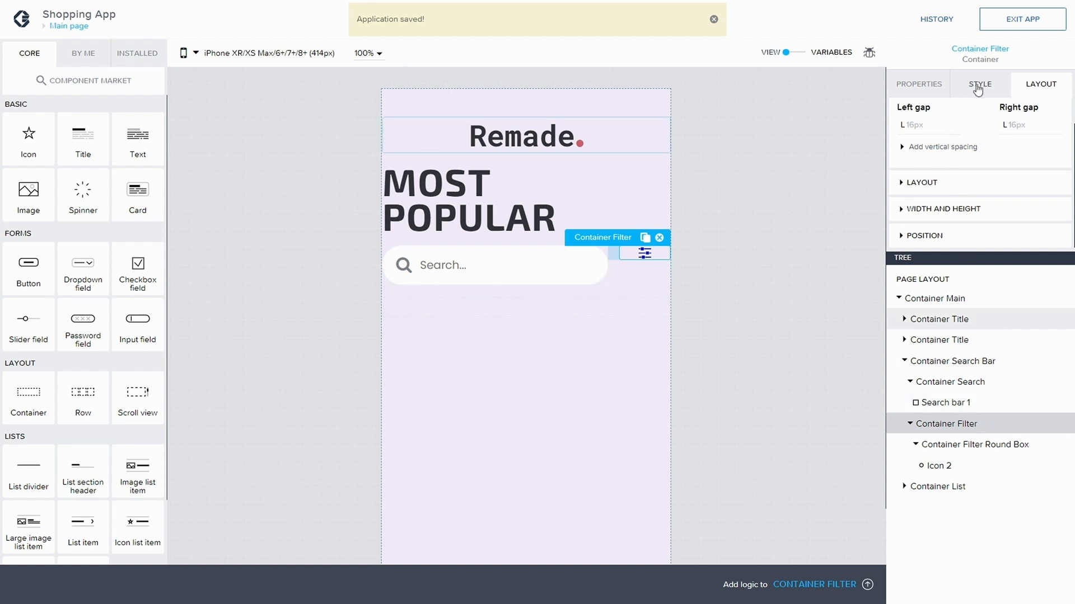
click(912, 183)
scroll(927, 187, down, 1)
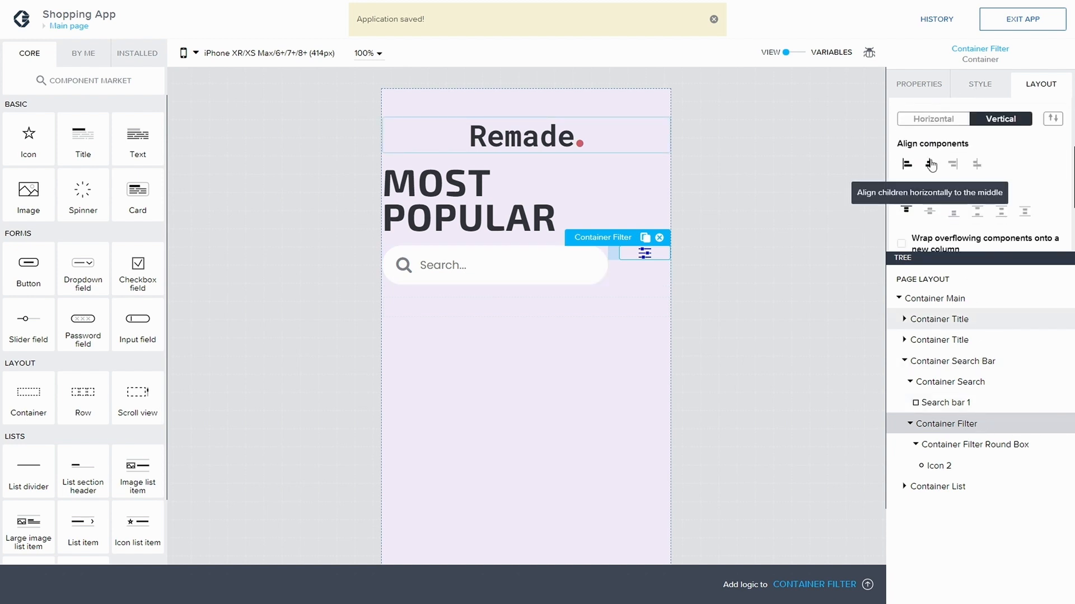
click(929, 164)
click(930, 211)
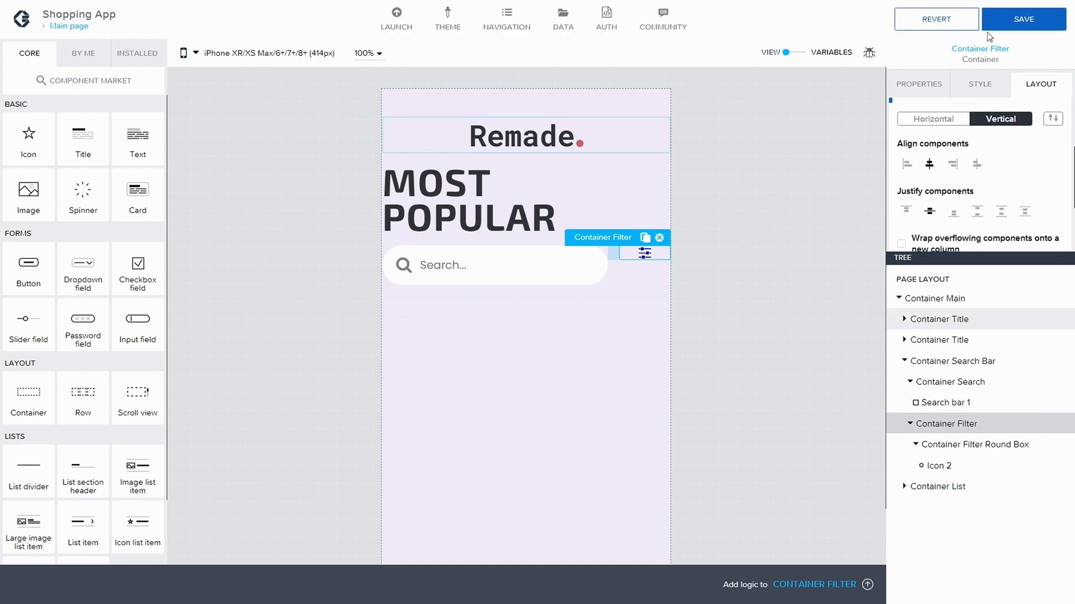
Align the children of Container Search Bar vertically to the middle, justify them with space between and save the app
click(942, 363)
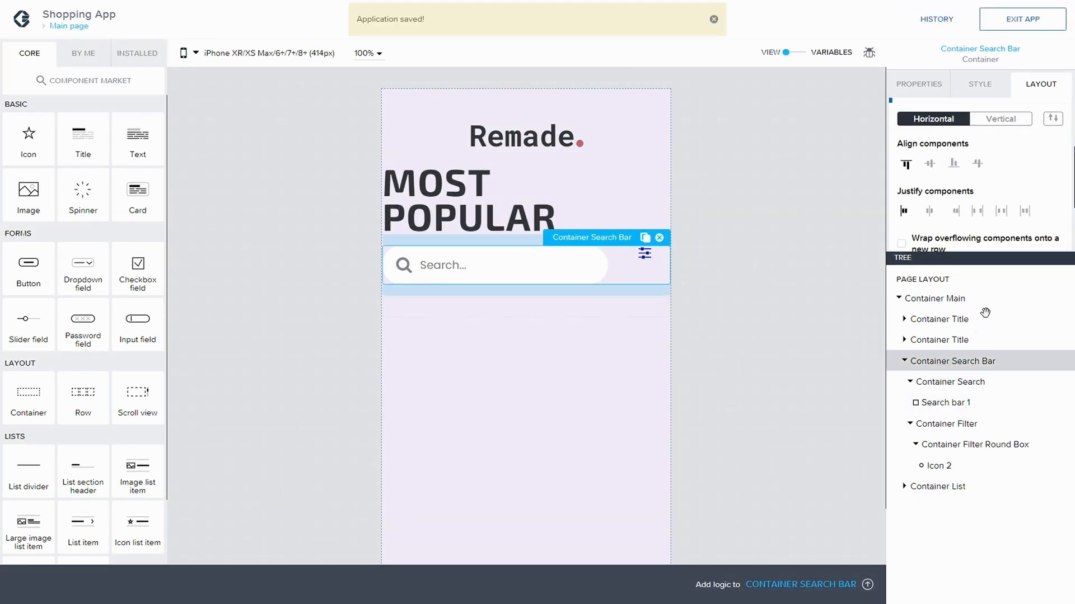
click(930, 164)
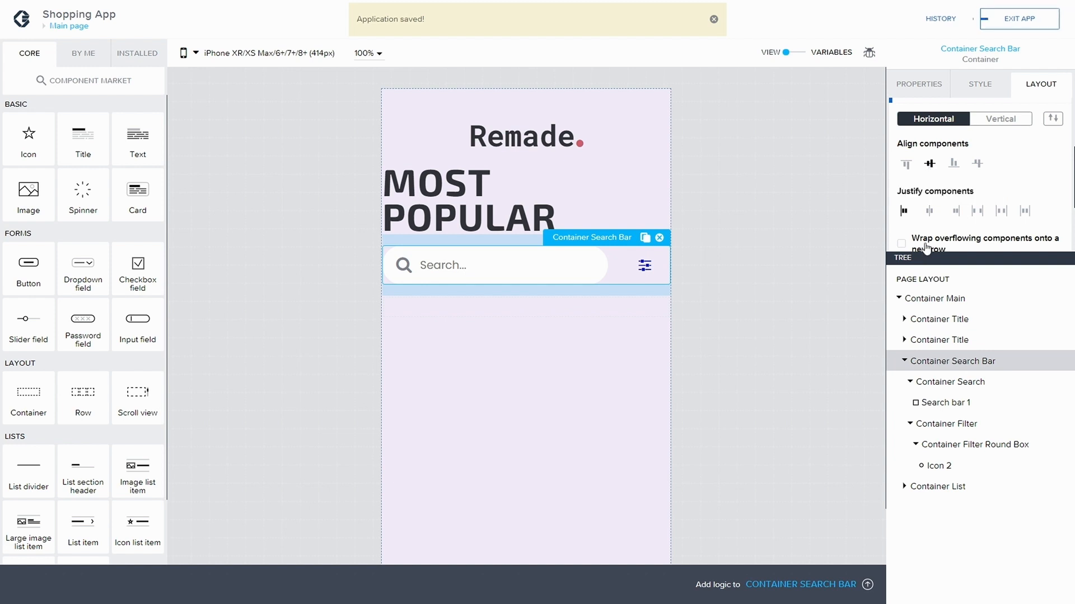
click(1020, 28)
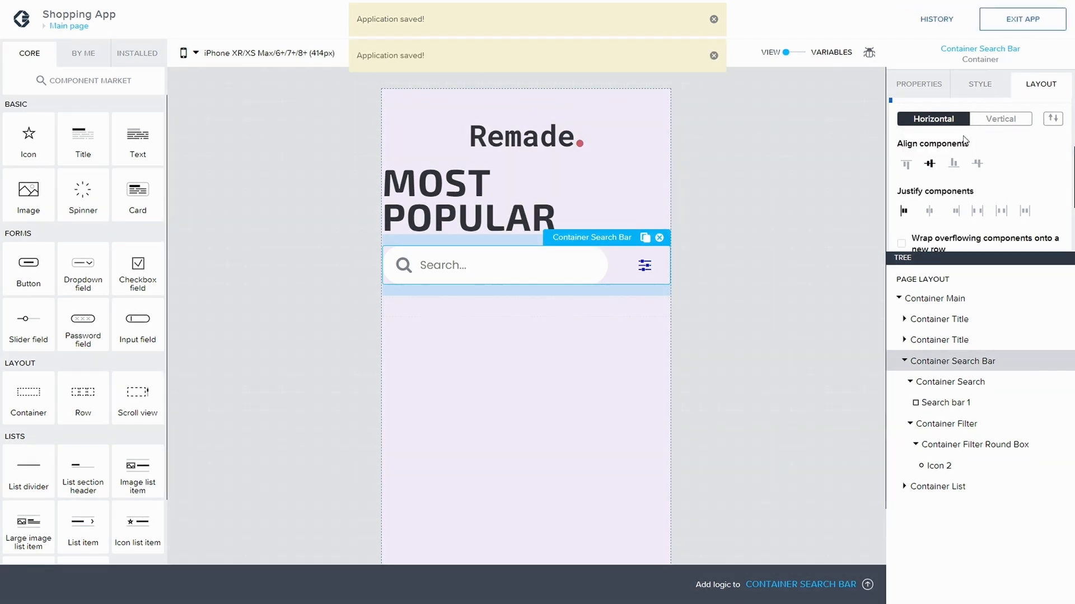
click(977, 212)
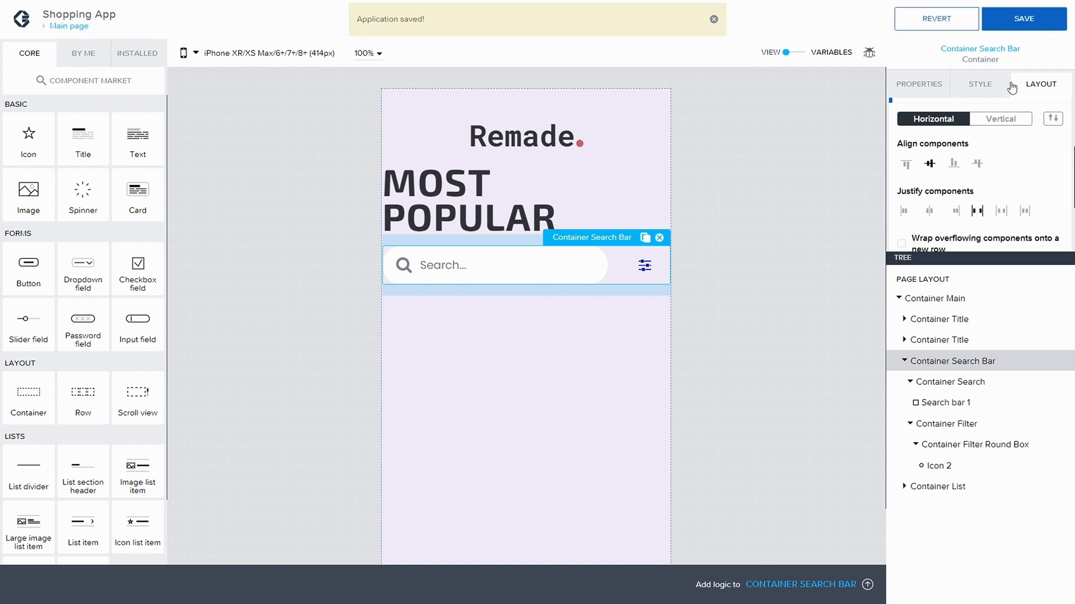
click(1022, 20)
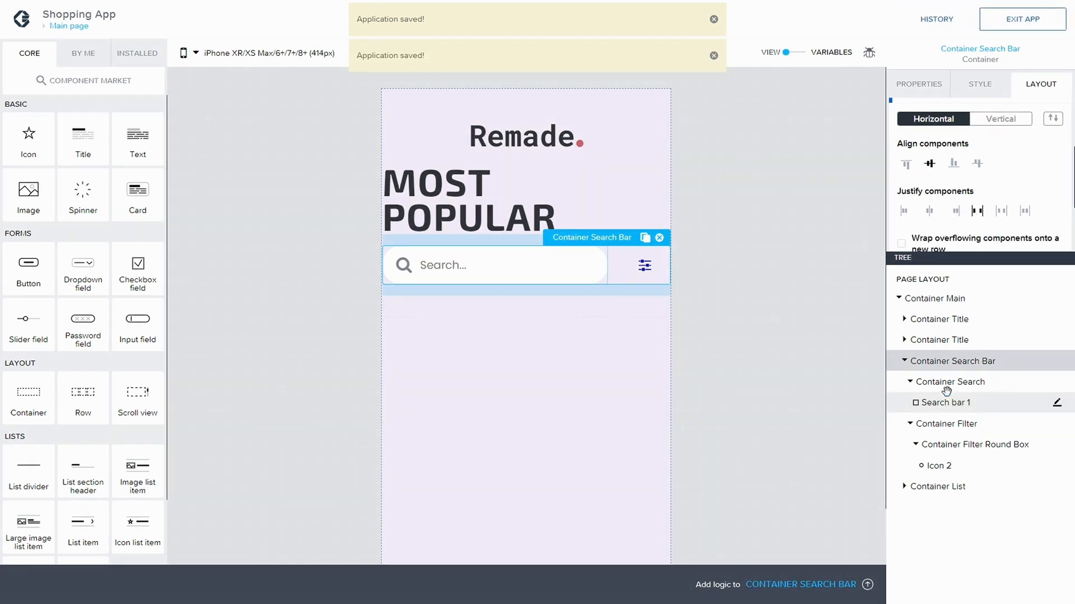
Open the style class settings of Container Filter Round Box
click(941, 445)
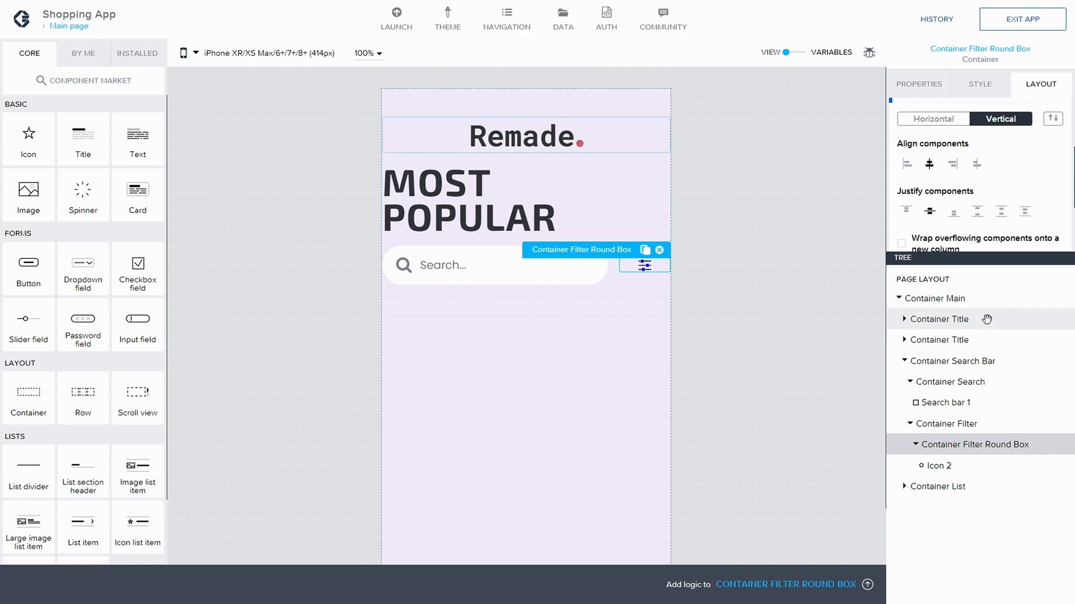
click(979, 84)
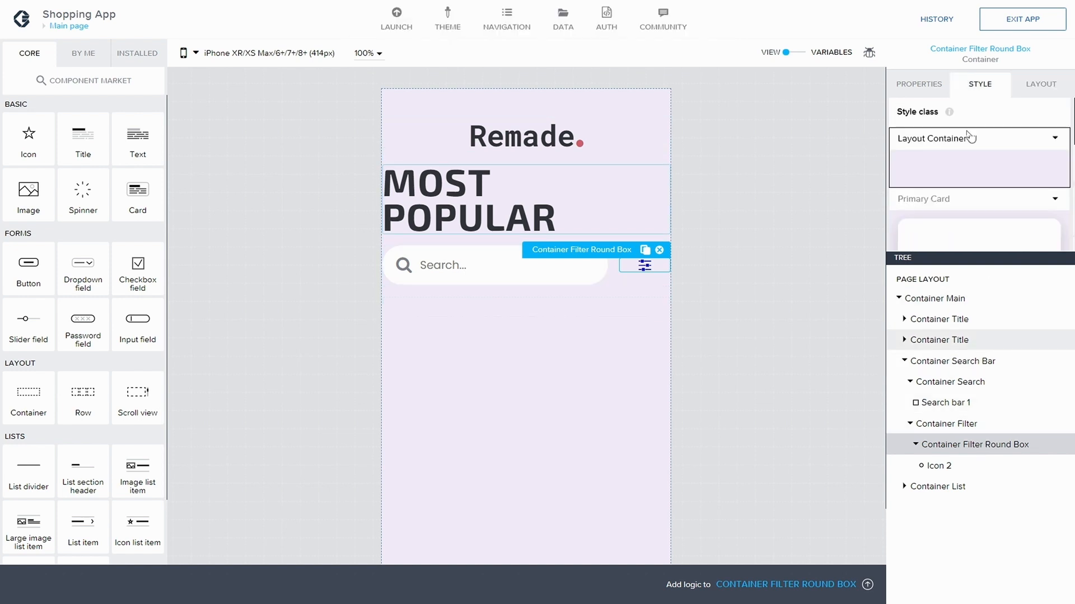
Duplicate the Layout Container style class of Container Filter Round Box under the name Filter Style
click(1047, 137)
click(952, 168)
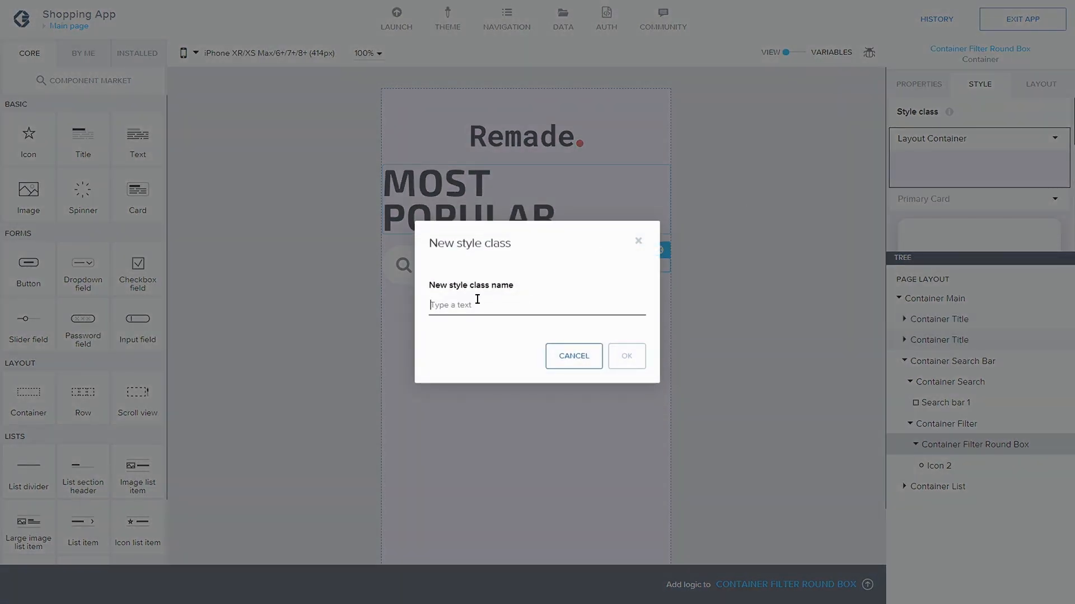
text(Ro)
key(BackSpace)
text(Rounded Con)
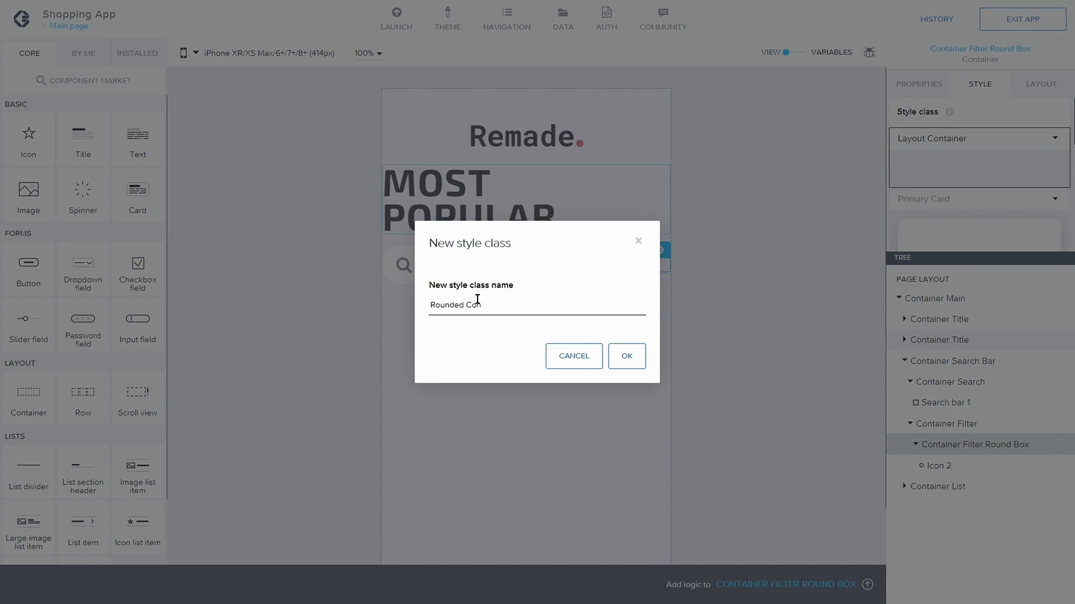
key(BackSpace)
key(BackSpace)
key(BackSpace)
key(BackSpace)
text(Filter Style)
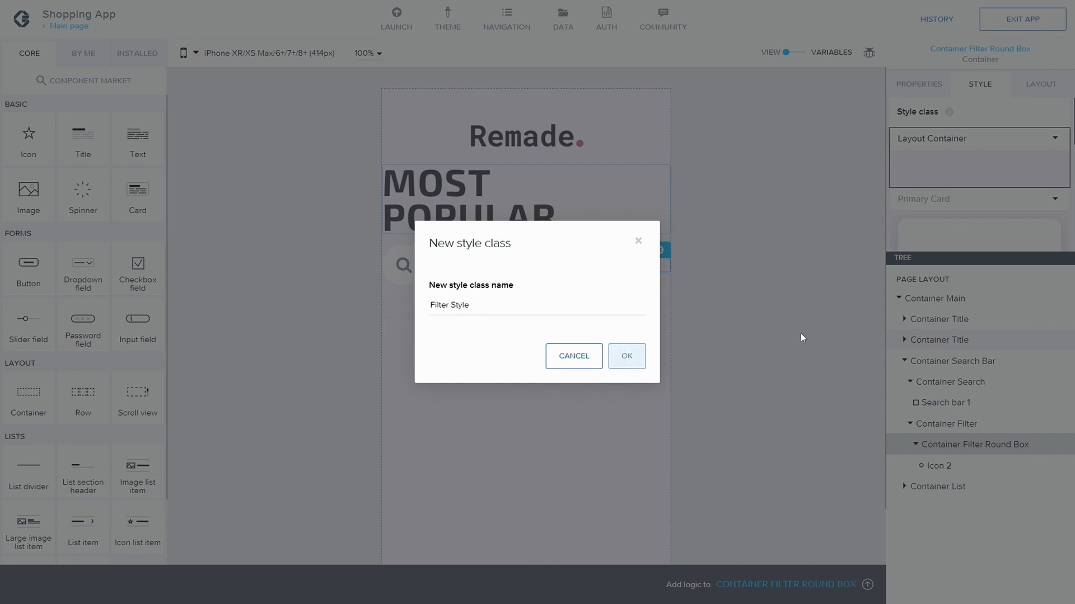
click(626, 363)
Open the Filter Style class for editing and start a new background color palette named Filter
click(1054, 202)
click(951, 222)
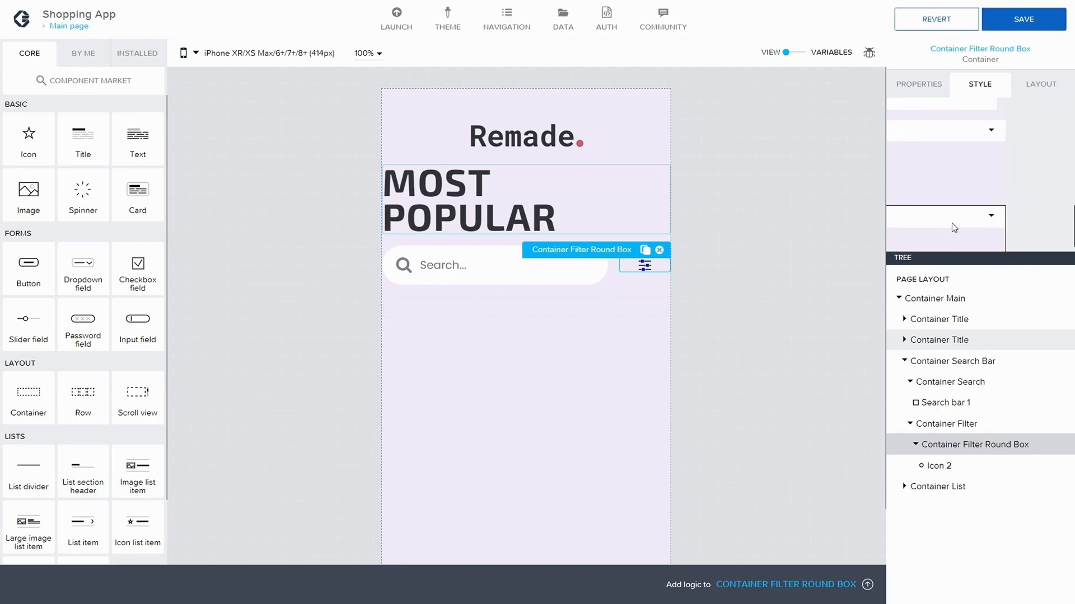
scroll(947, 180, down, 1)
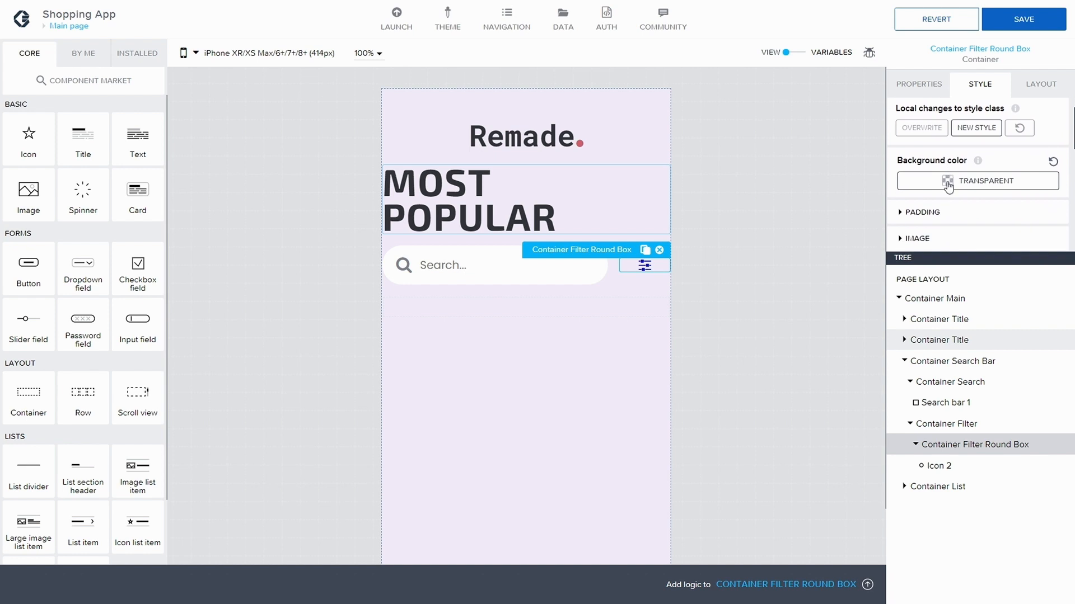
click(979, 178)
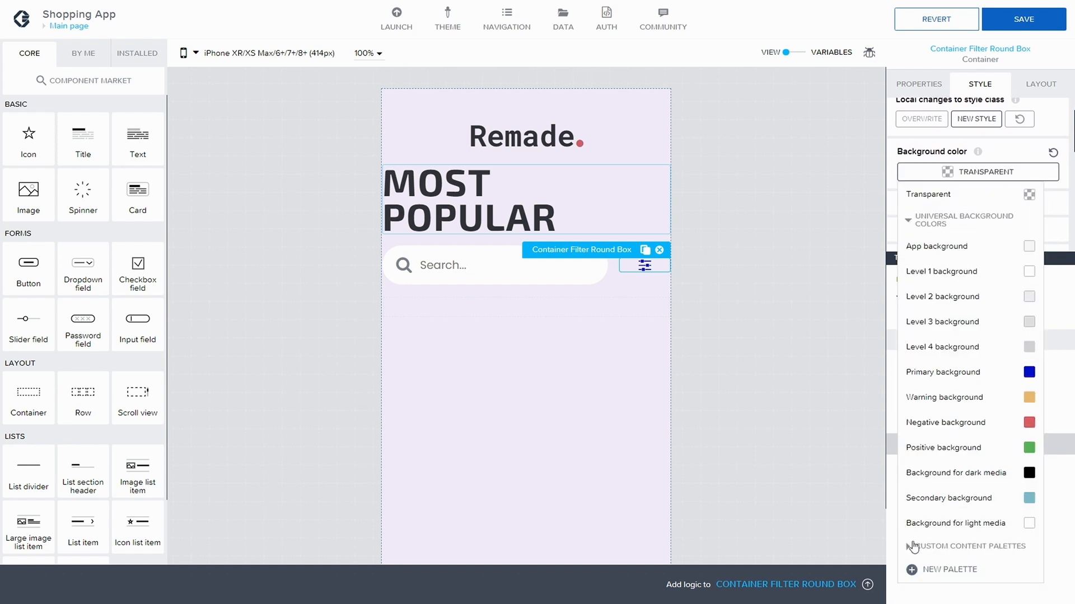
click(939, 571)
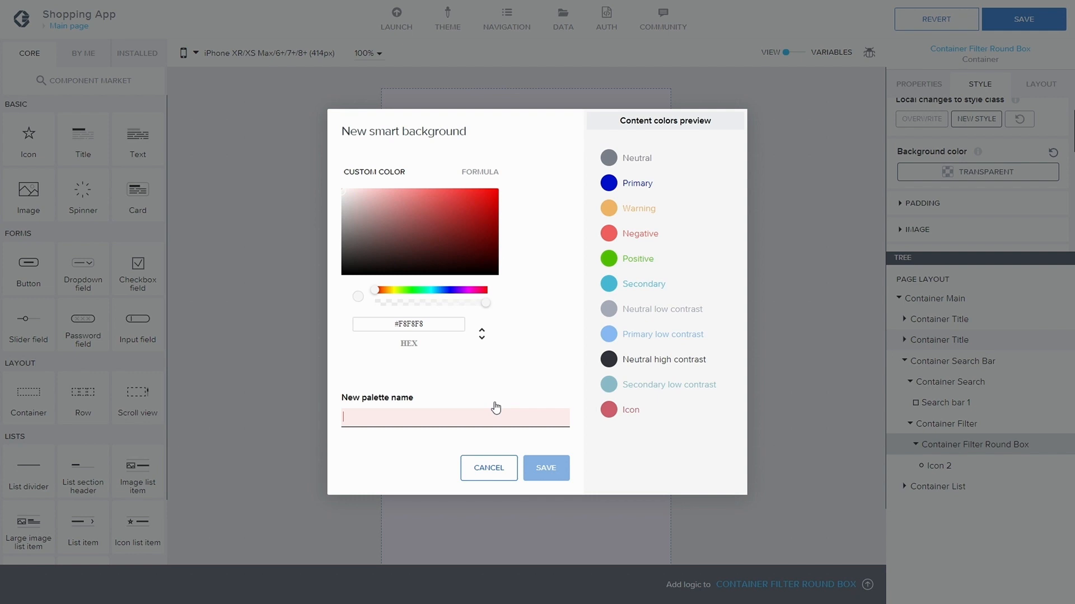
text(Filter)
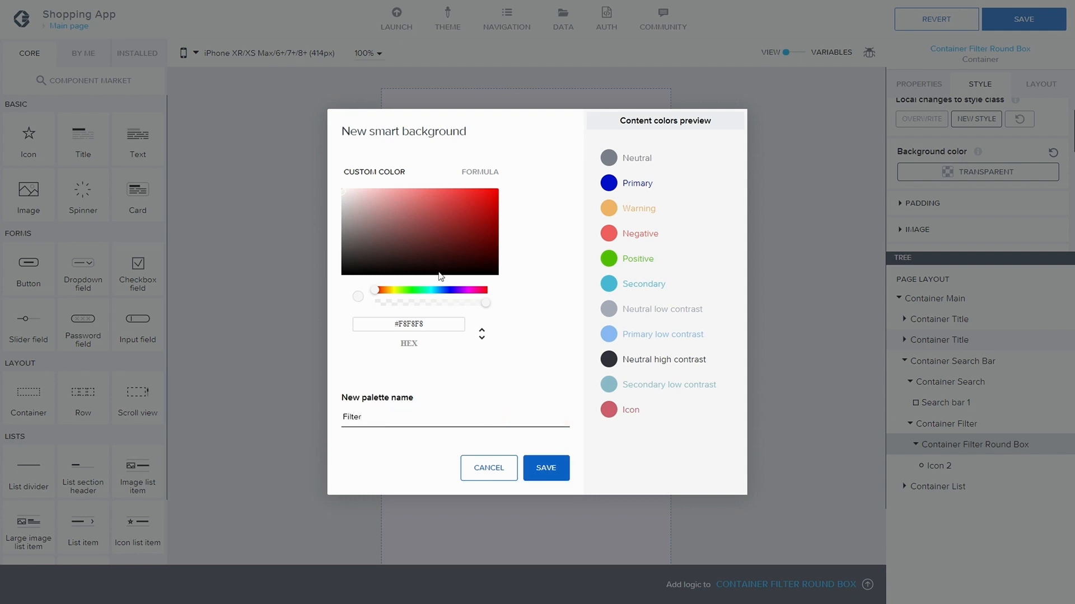
Set the Filter palette's custom color to #F5DCE5, then save the palette and the application
click(436, 324)
key(BackSpace)
key(BackSpace)
key(BackSpace)
key(BackSpace)
key(BackSpace)
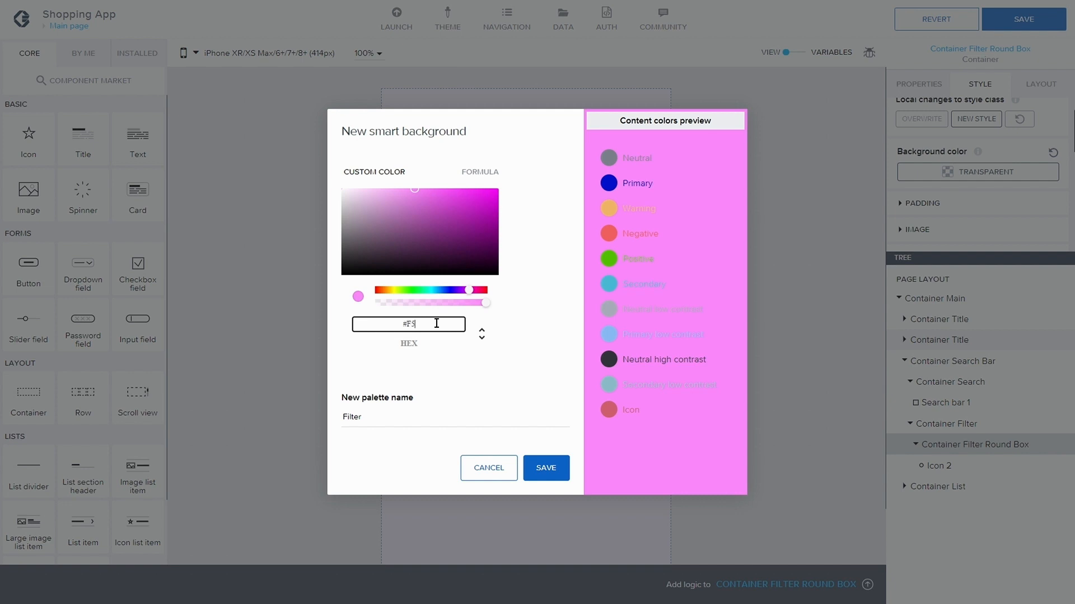
text(DC)
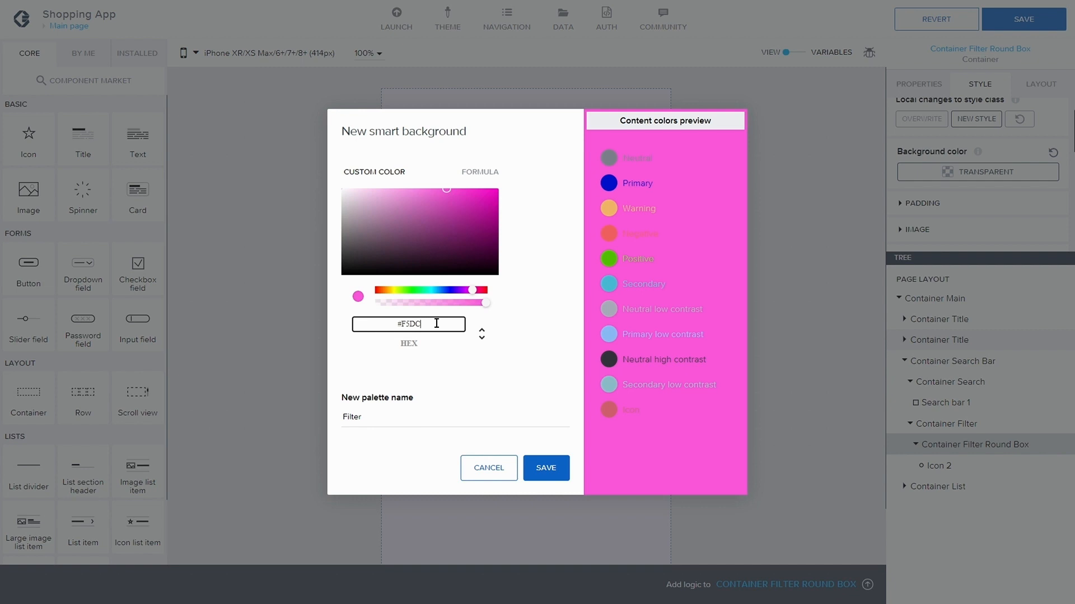
text(E5)
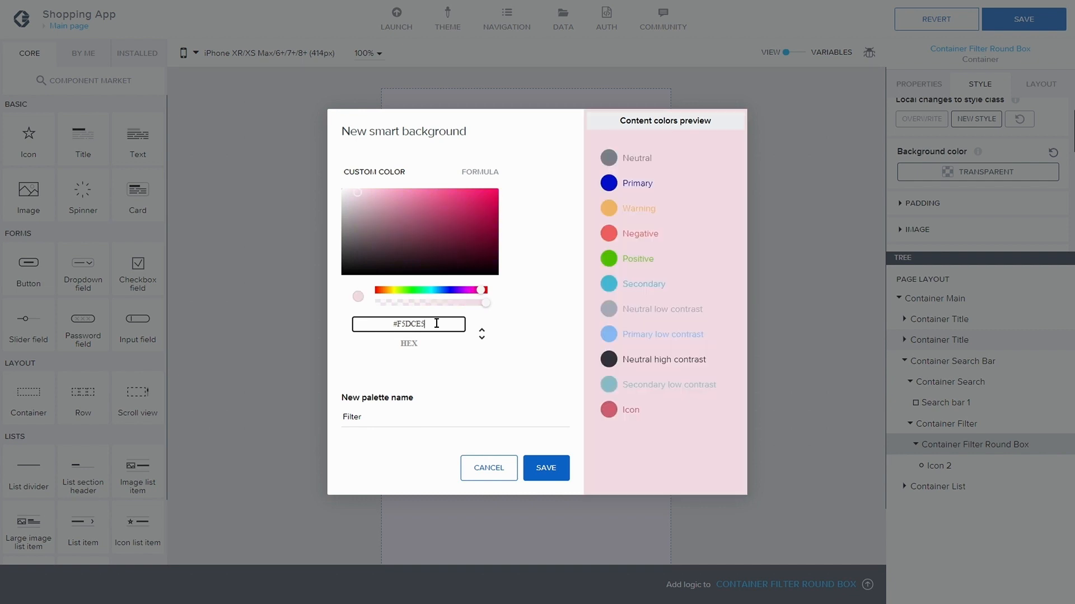
click(547, 469)
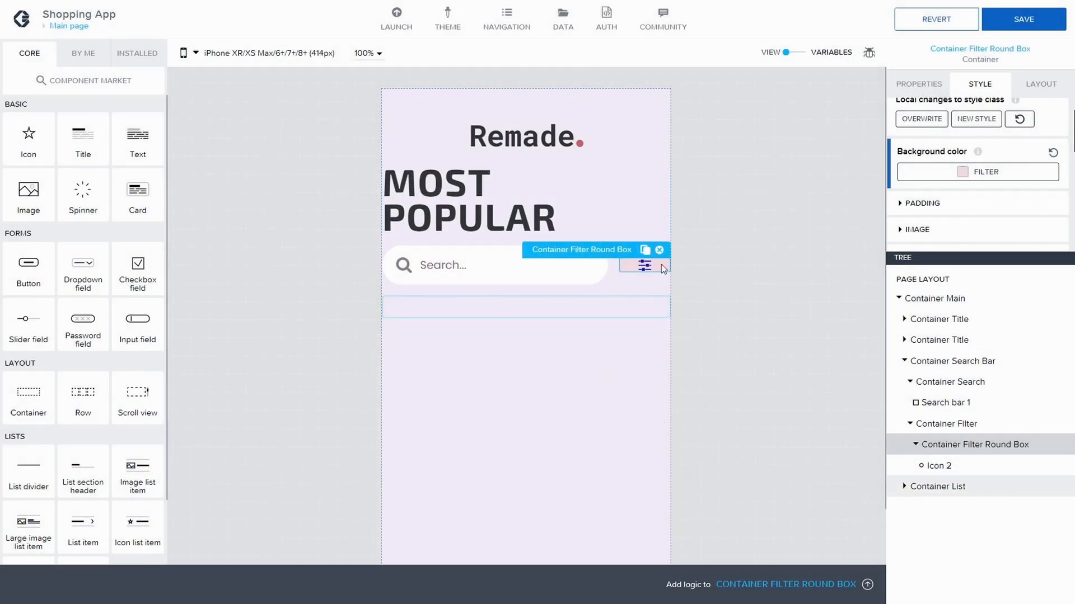
click(1039, 28)
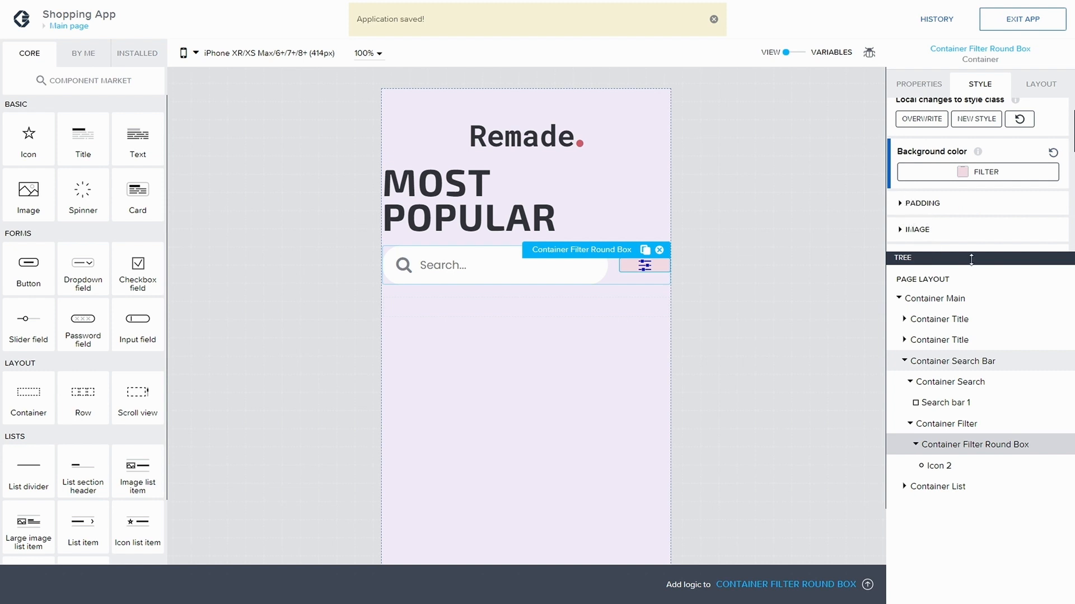
Set the top left and top right corner radius of Container Filter Round Box to 20
scroll(923, 221, down, 2)
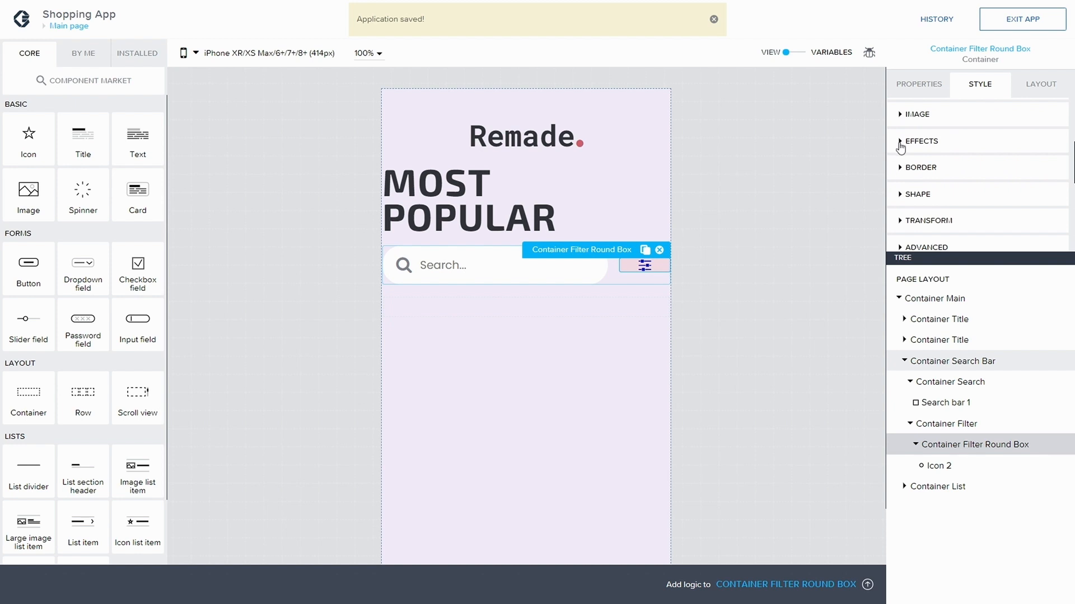
click(900, 171)
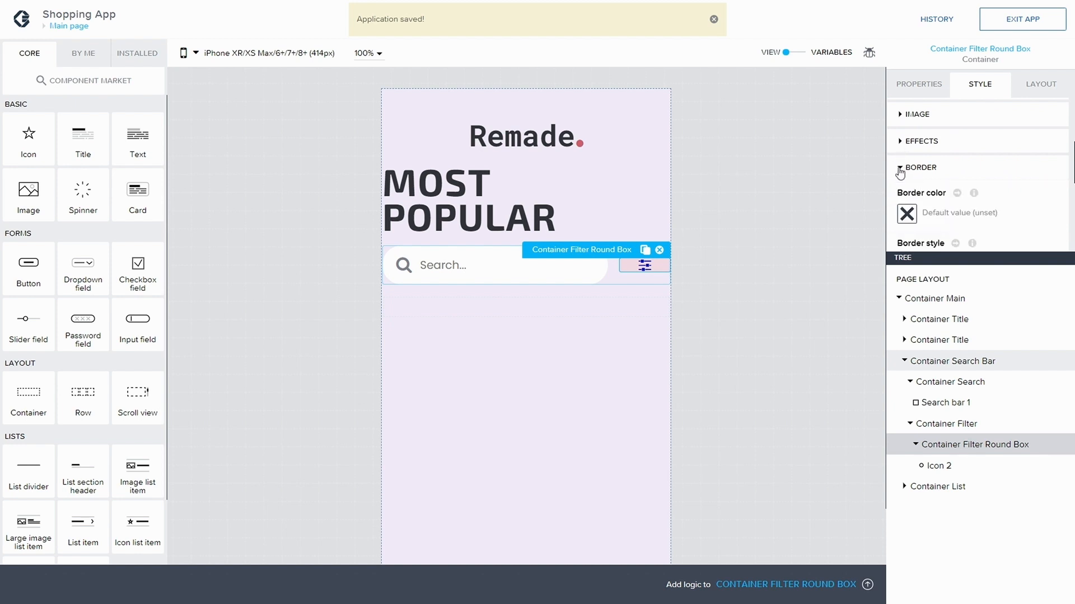
click(900, 170)
click(902, 147)
scroll(912, 170, down, 1)
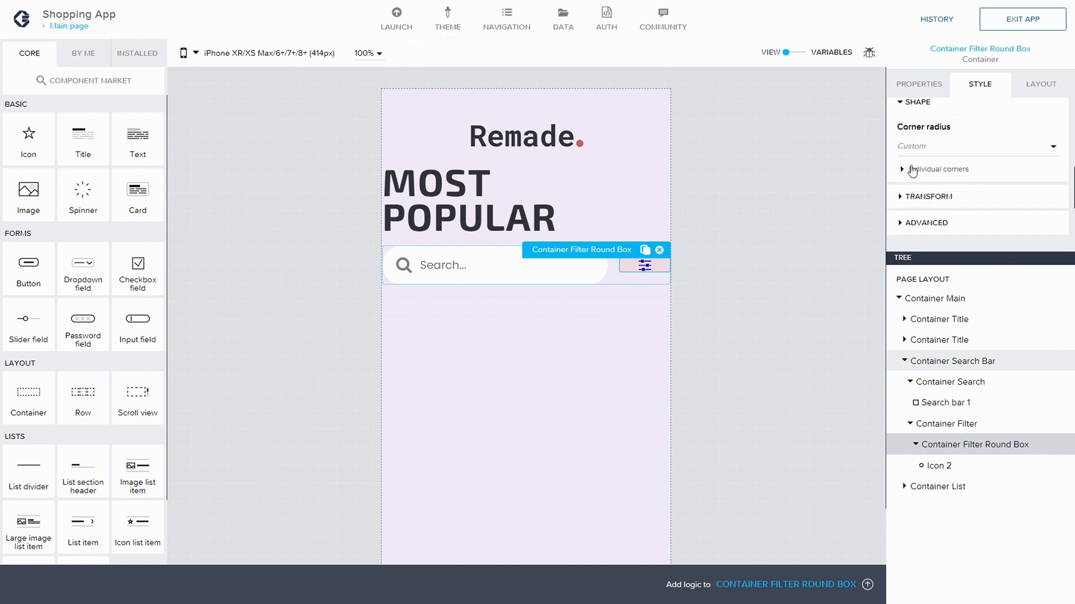
click(913, 169)
scroll(965, 151, down, 1)
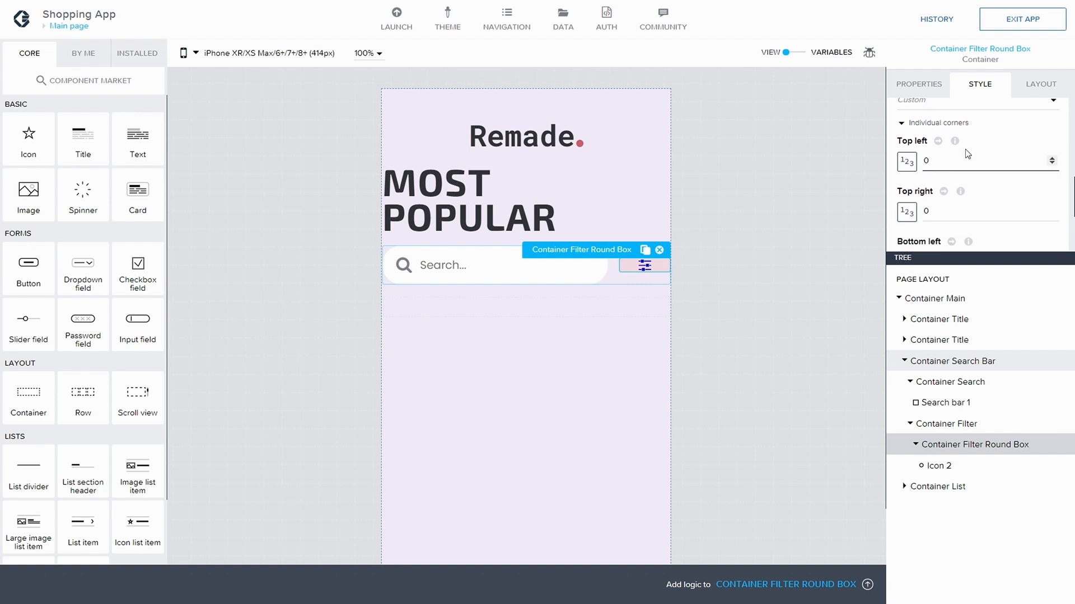
key(BackSpace)
text(20)
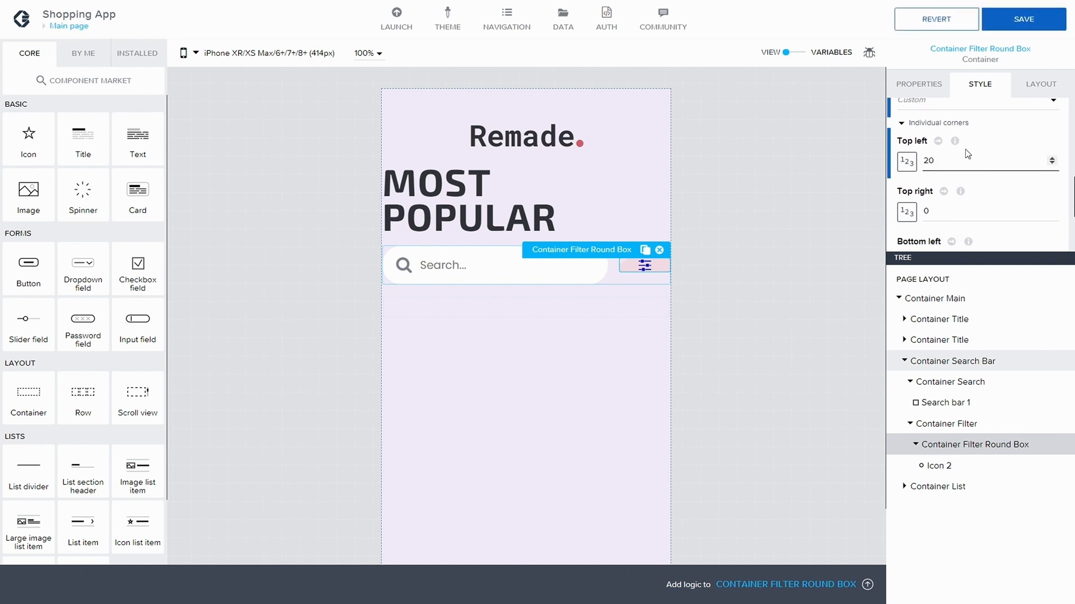
click(939, 212)
key(BackSpace)
text(20)
Set the bottom left and bottom right corner radius of the filter box to 20 and save the application
scroll(952, 186, down, 1)
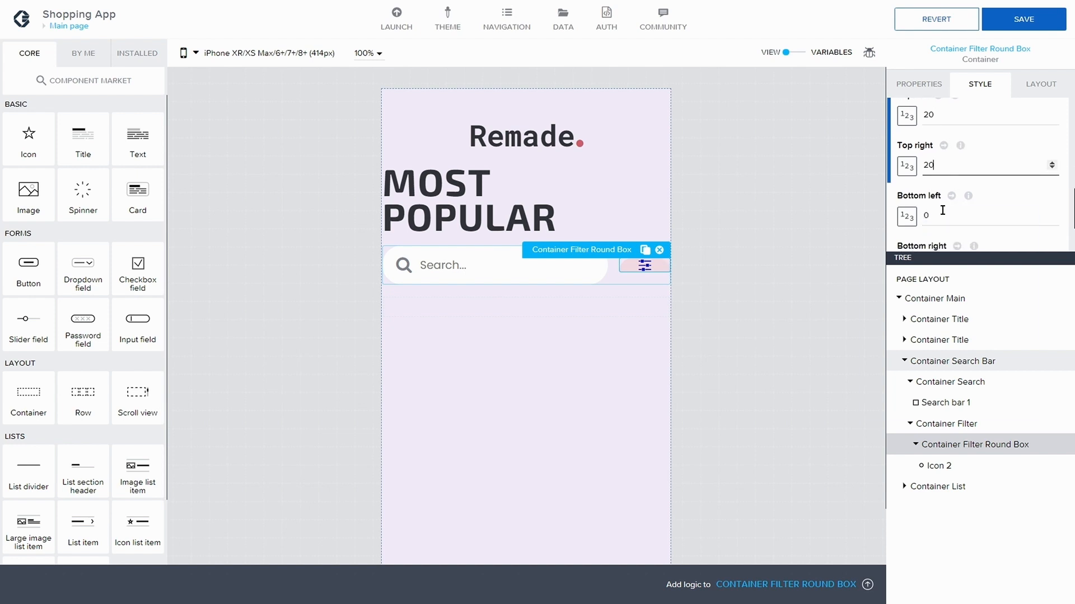
click(941, 216)
key(BackSpace)
text(20)
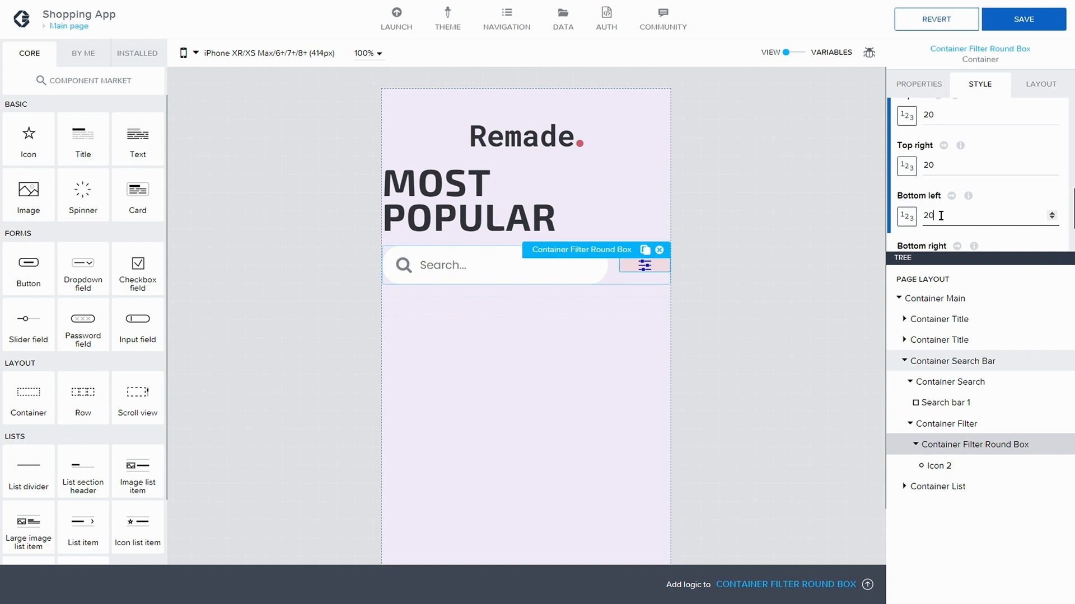
scroll(1005, 204, down, 1)
click(926, 202)
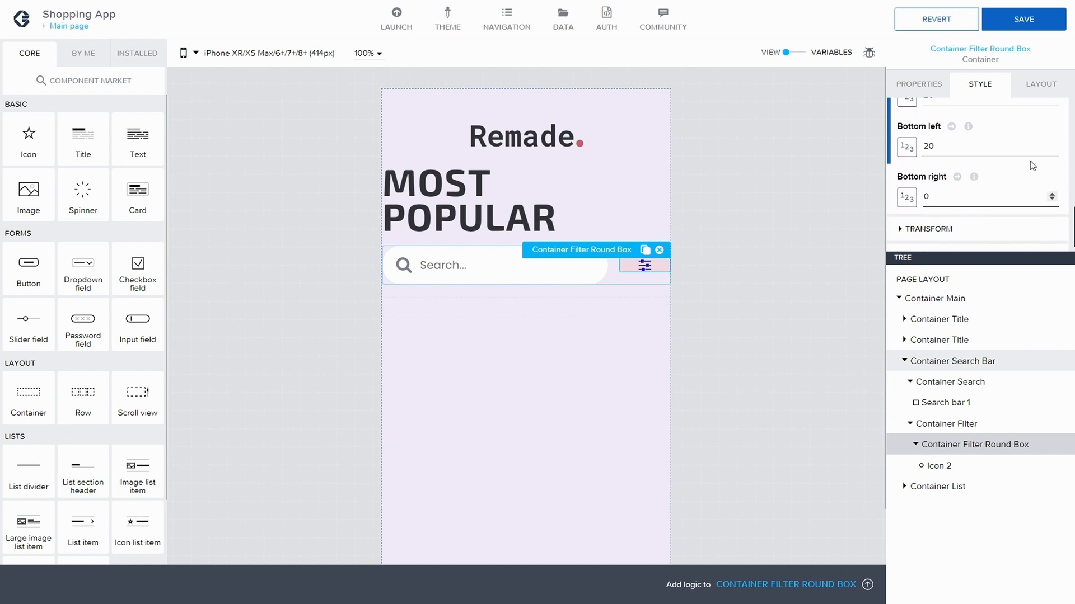
key(BackSpace)
text(20)
click(982, 146)
click(1019, 25)
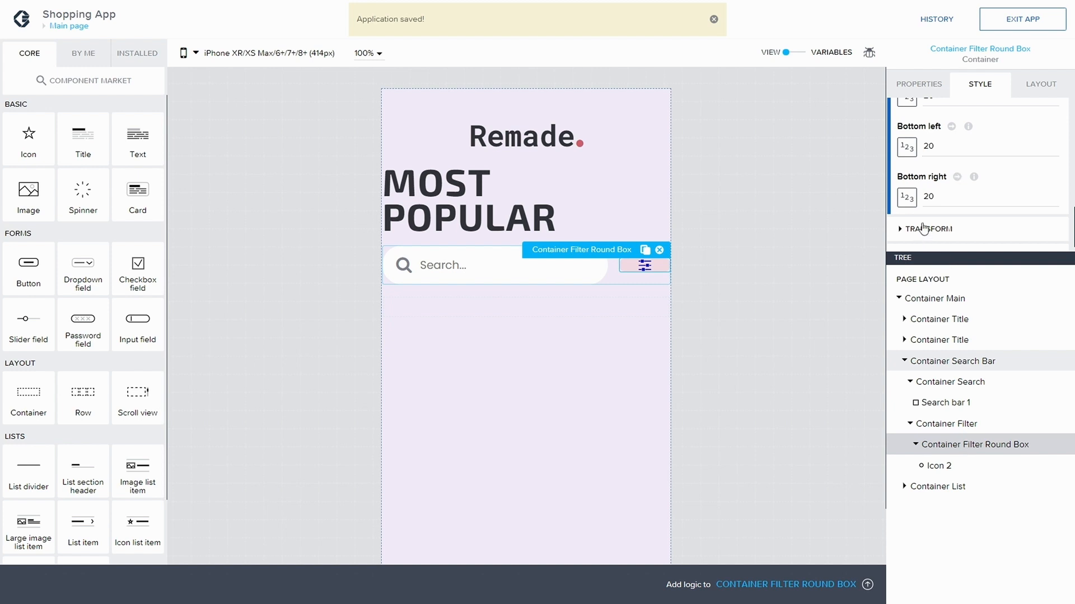
Give the filter box S (8px) theme padding at its top and bottom, and save the application
scroll(961, 190, up, 2)
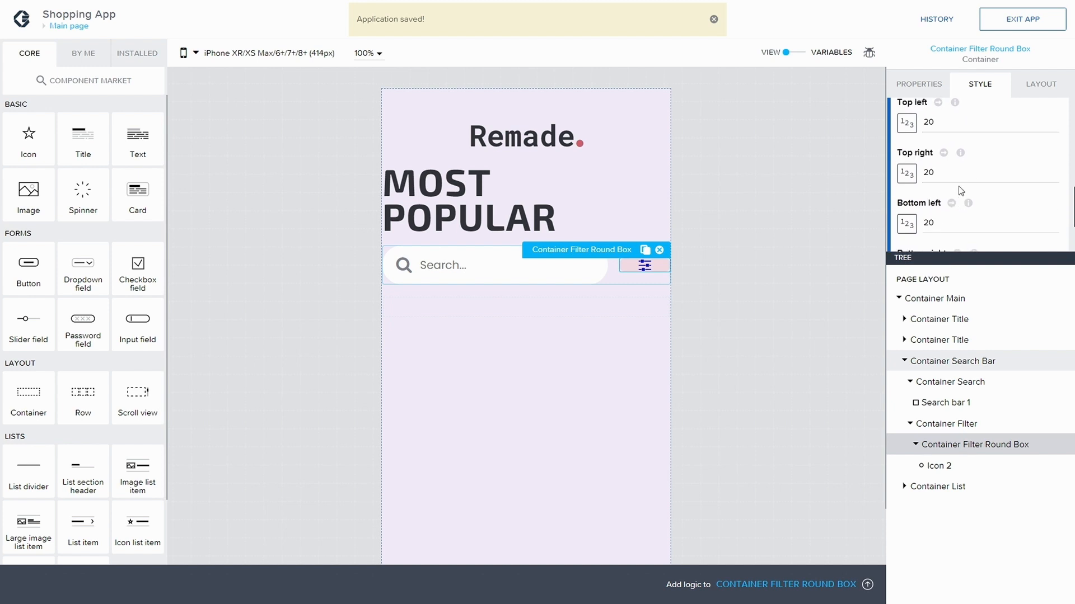
scroll(958, 185, up, 4)
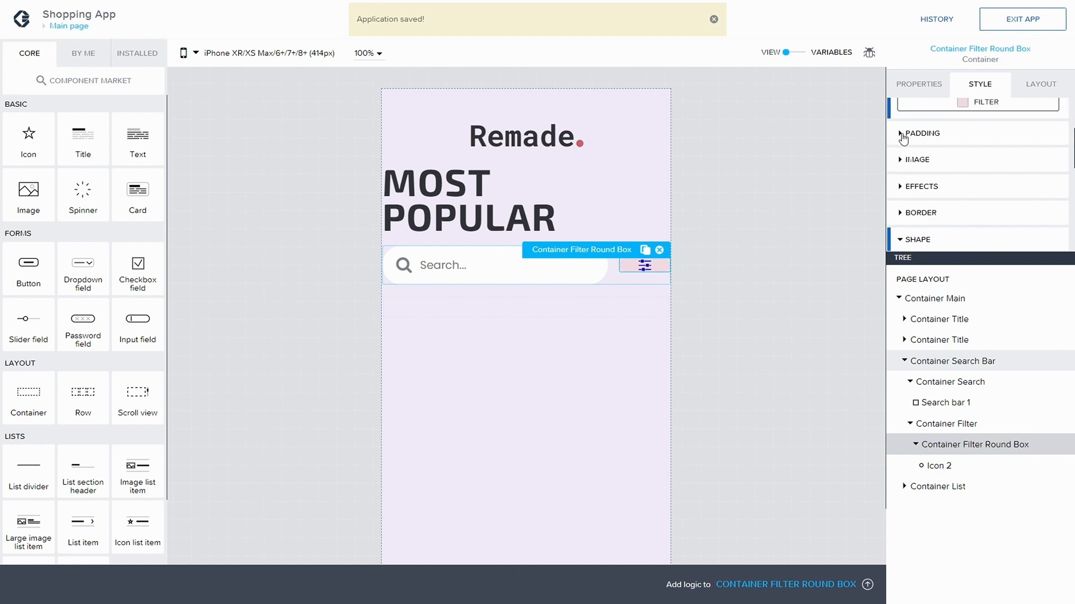
scroll(903, 137, up, 1)
click(903, 163)
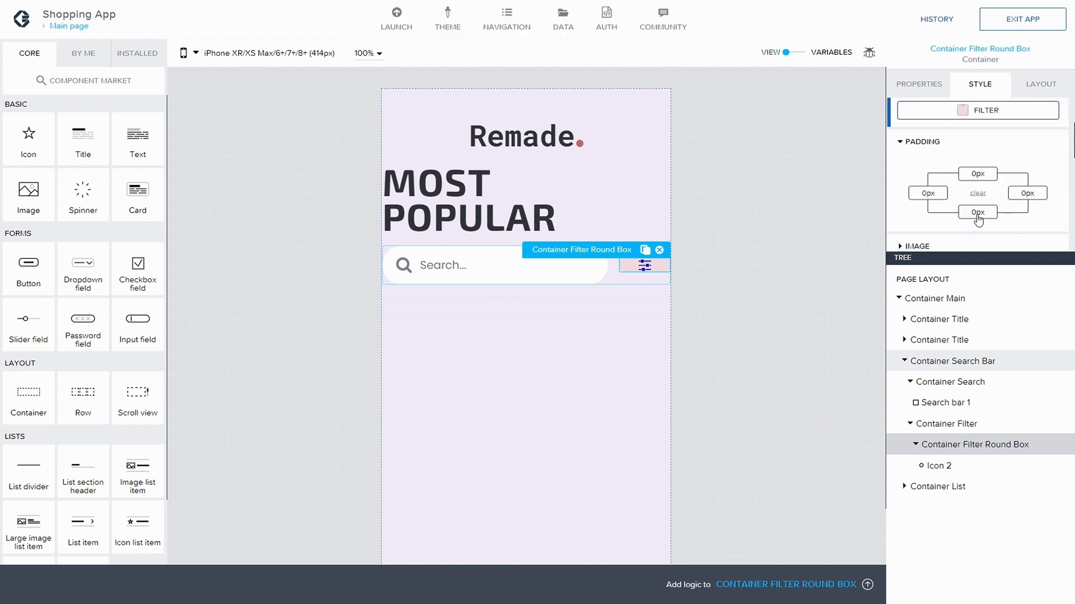
click(977, 174)
click(932, 189)
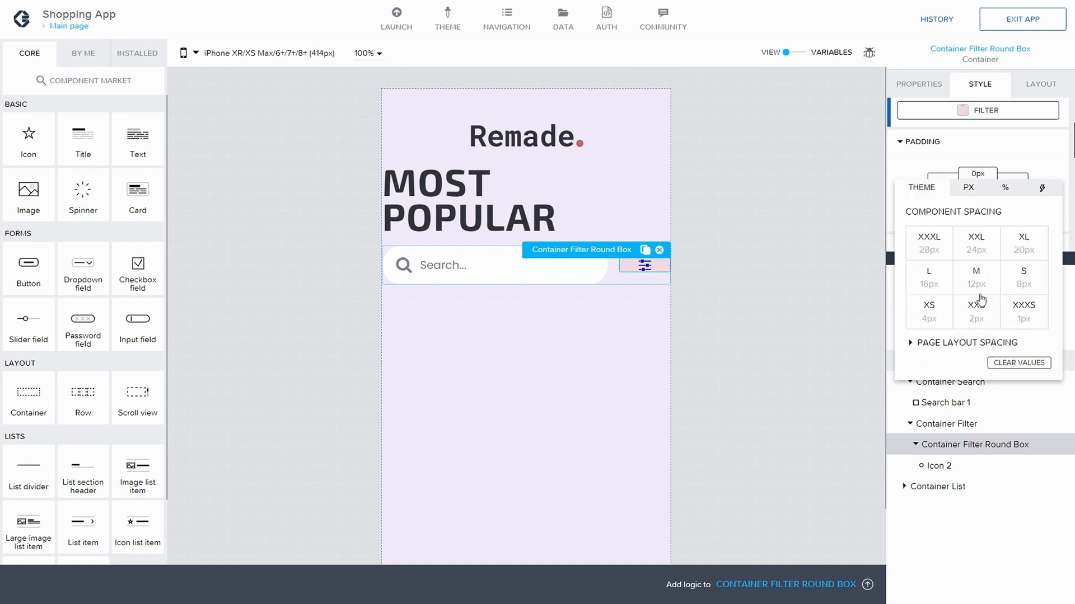
click(1020, 284)
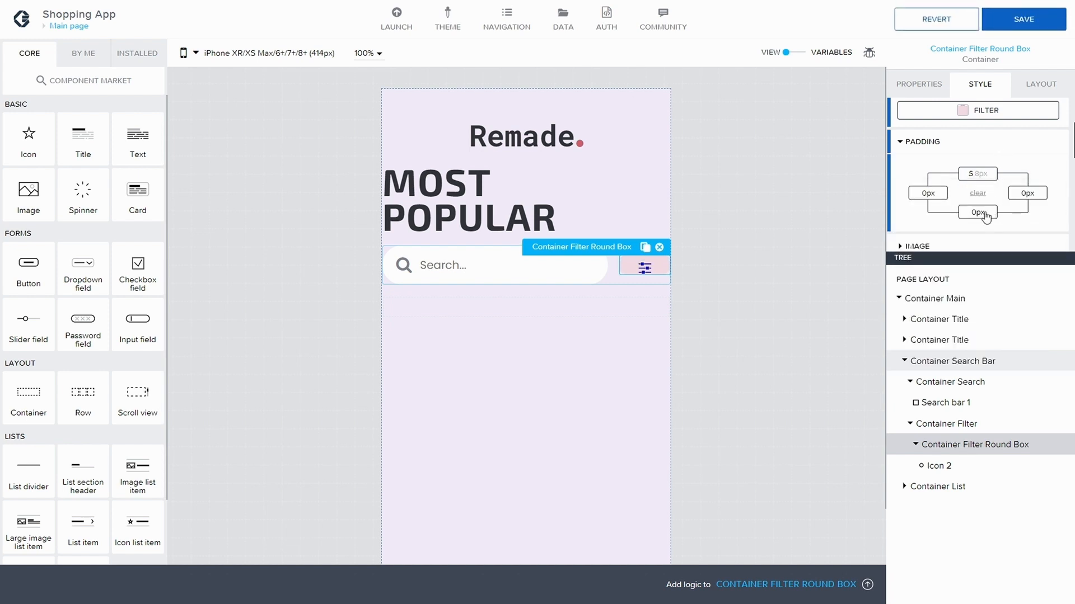
click(985, 213)
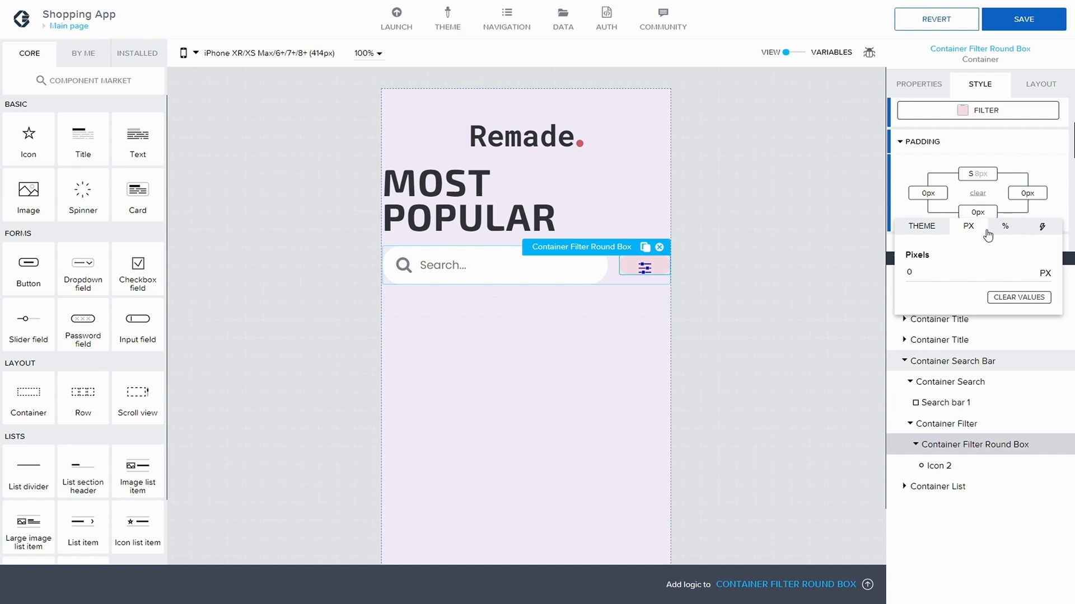
click(914, 223)
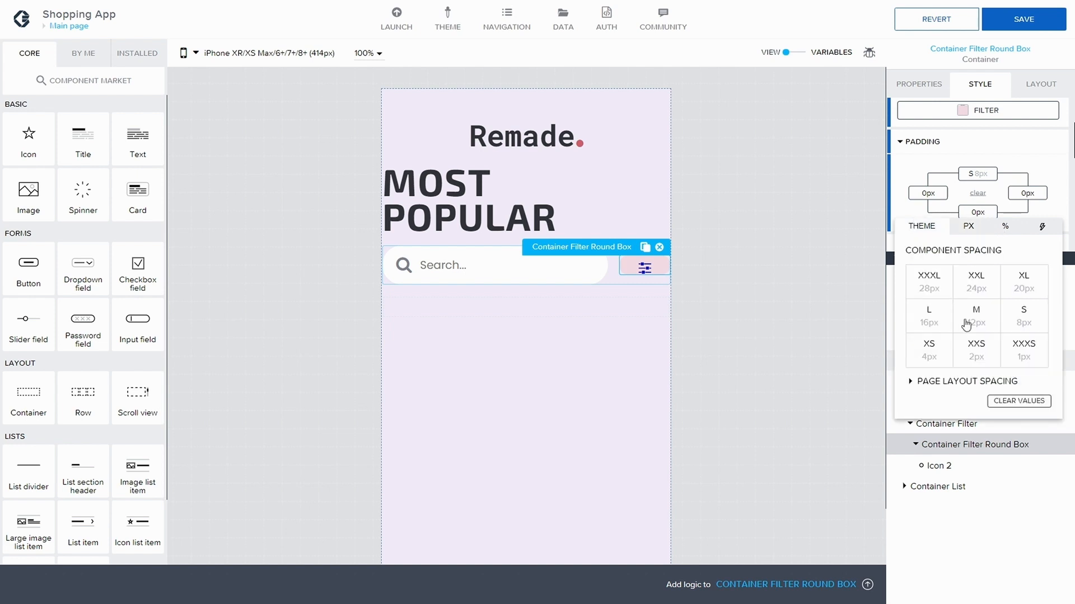
click(1018, 321)
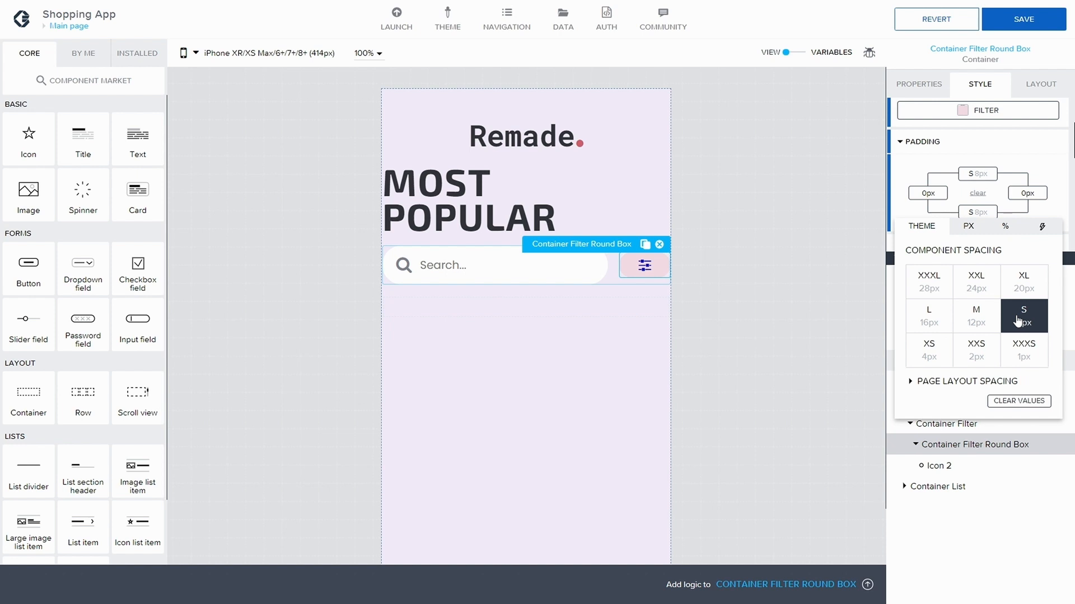
click(1029, 25)
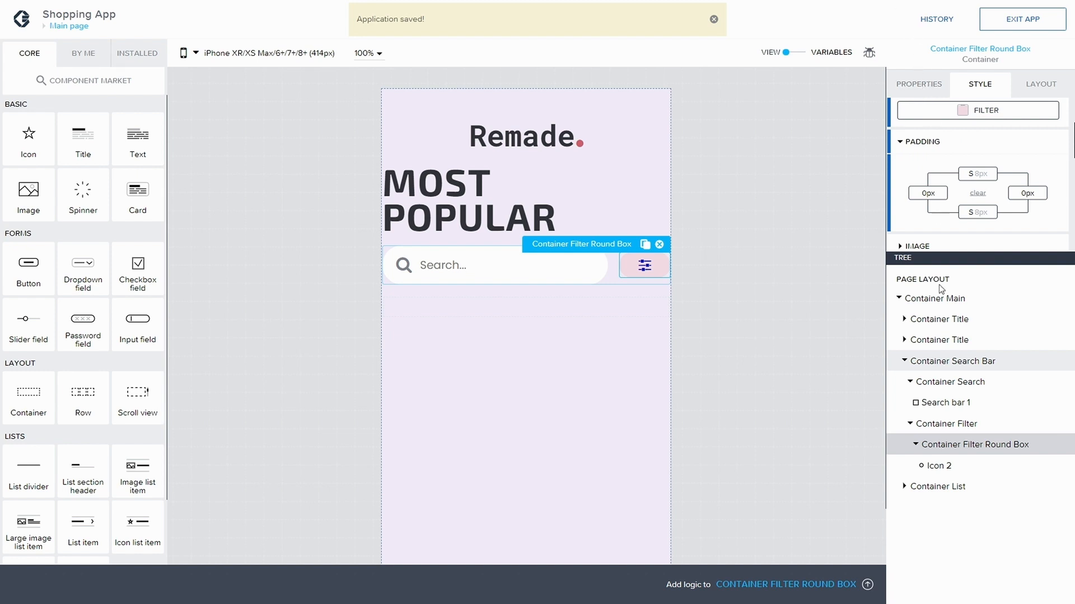
Duplicate the Primary icon style class for the filter box's Icon 2 as a new style class named Filter
click(644, 264)
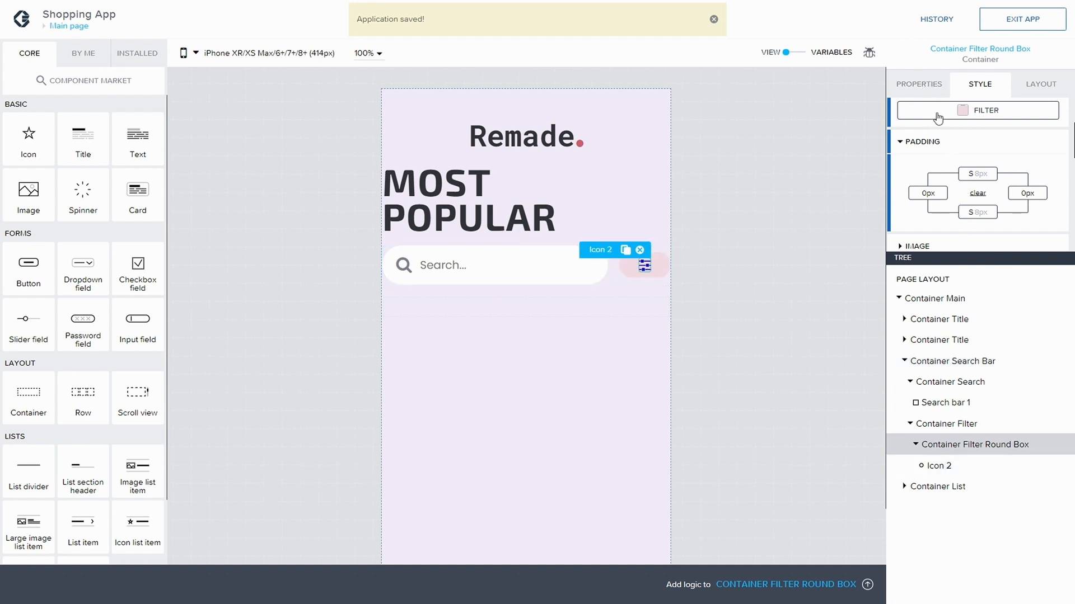
scroll(1006, 168, down, 1)
scroll(1006, 168, down, 2)
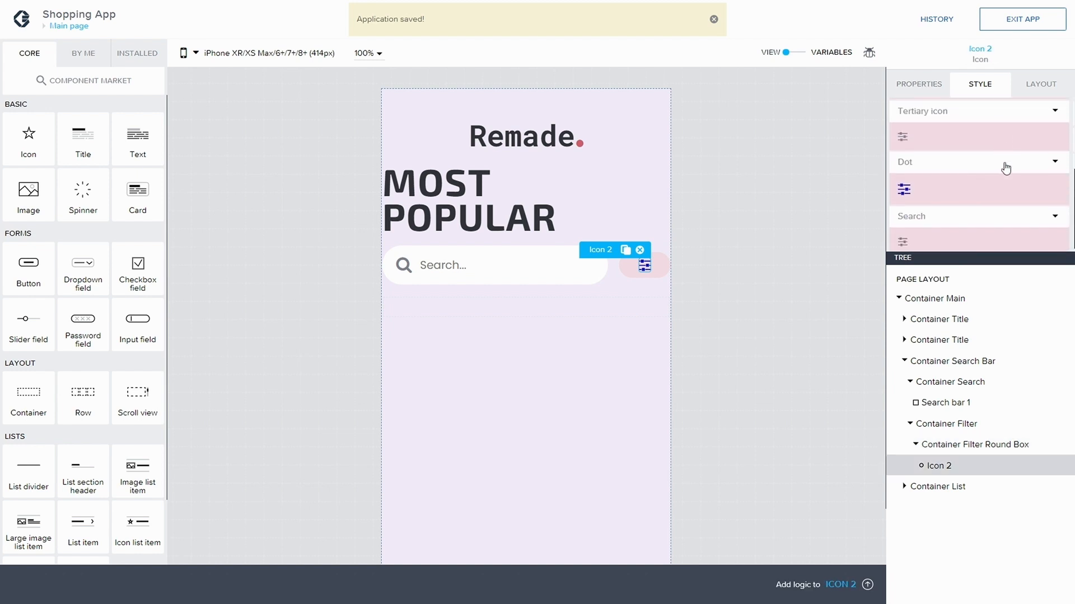
scroll(1006, 168, up, 3)
click(1043, 146)
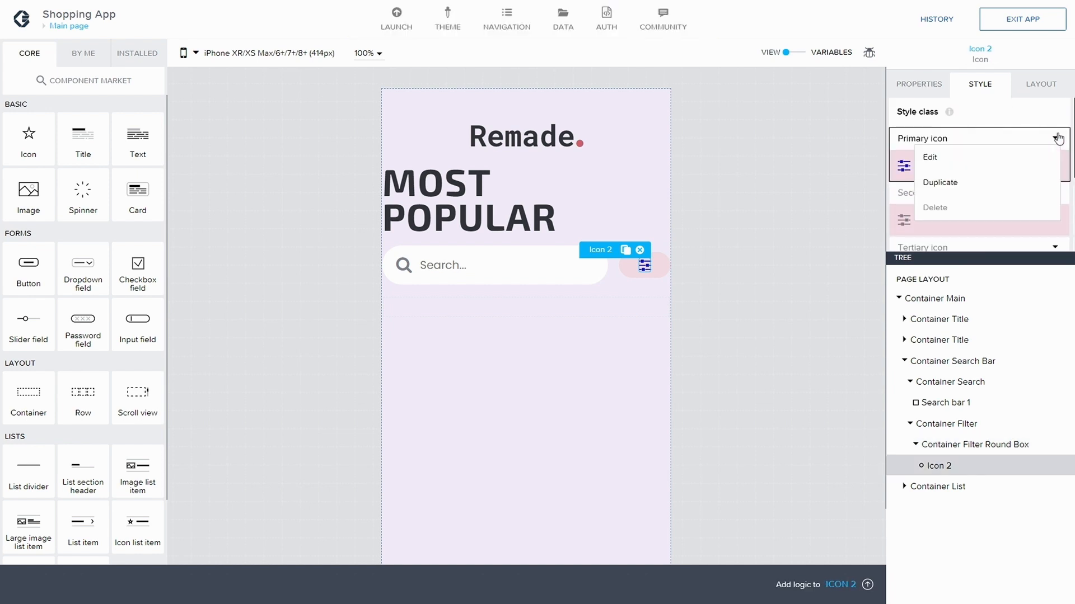
click(982, 181)
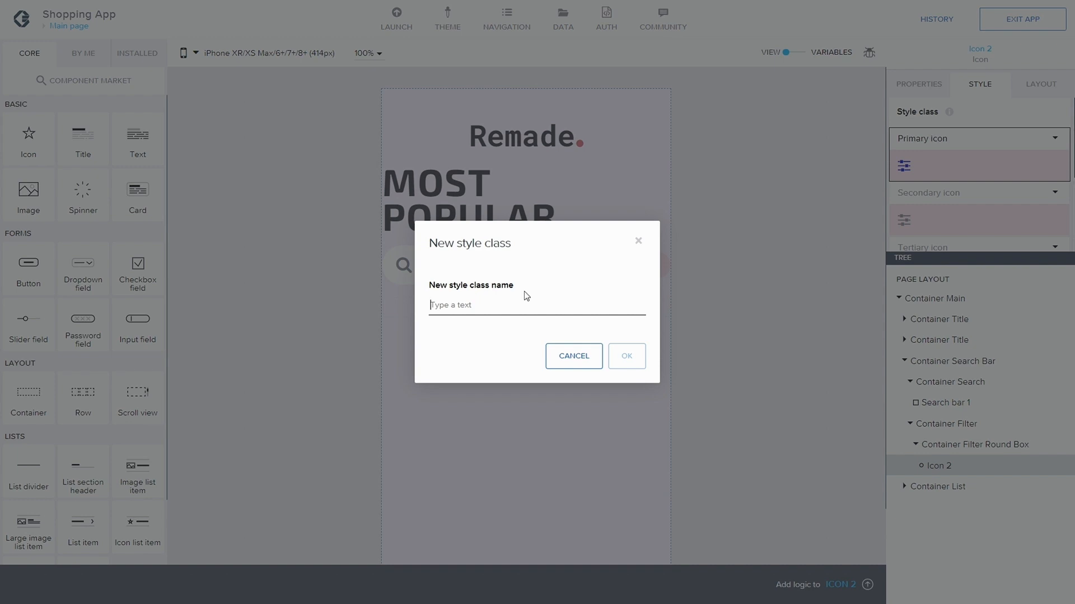
text(Filer)
key(BackSpace)
key(BackSpace)
key(BackSpace)
key(BackSpace)
text(ilter)
click(627, 361)
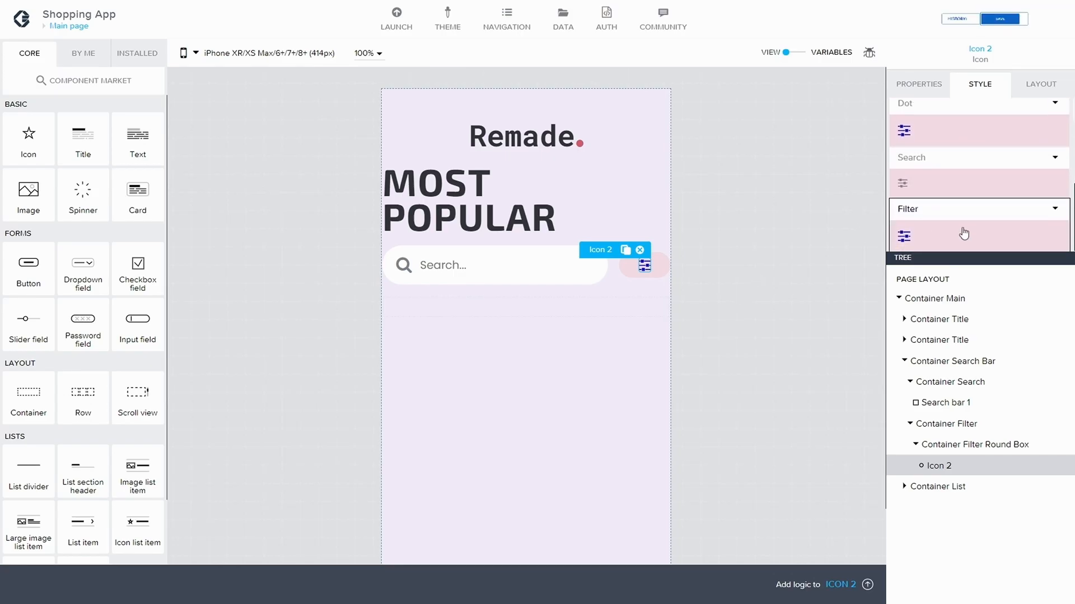
Edit the new Filter style class and set its color to the custom Icon palette
click(1050, 215)
click(978, 234)
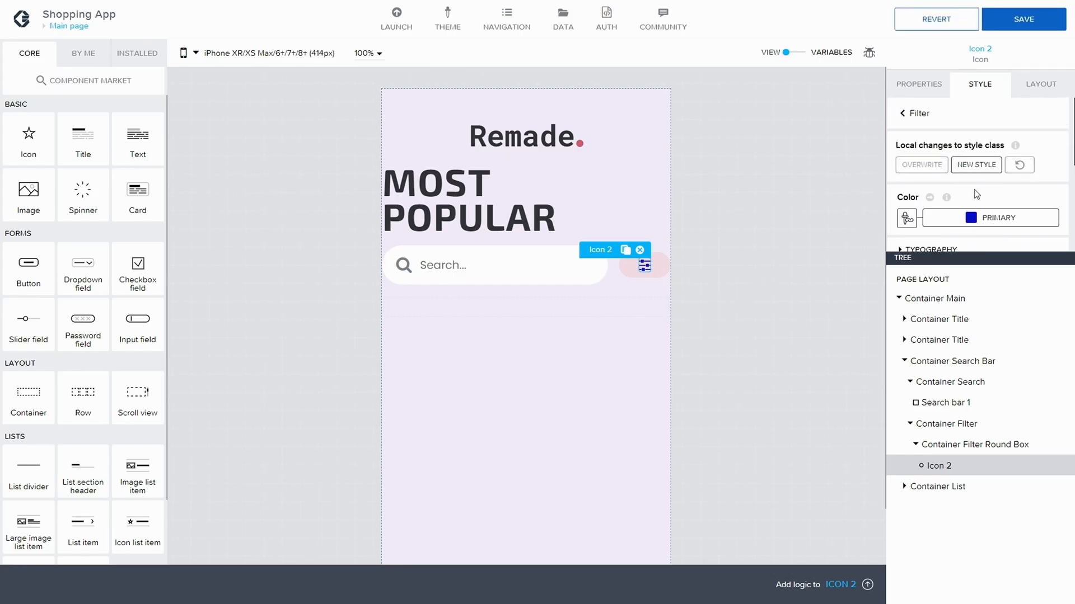
click(959, 221)
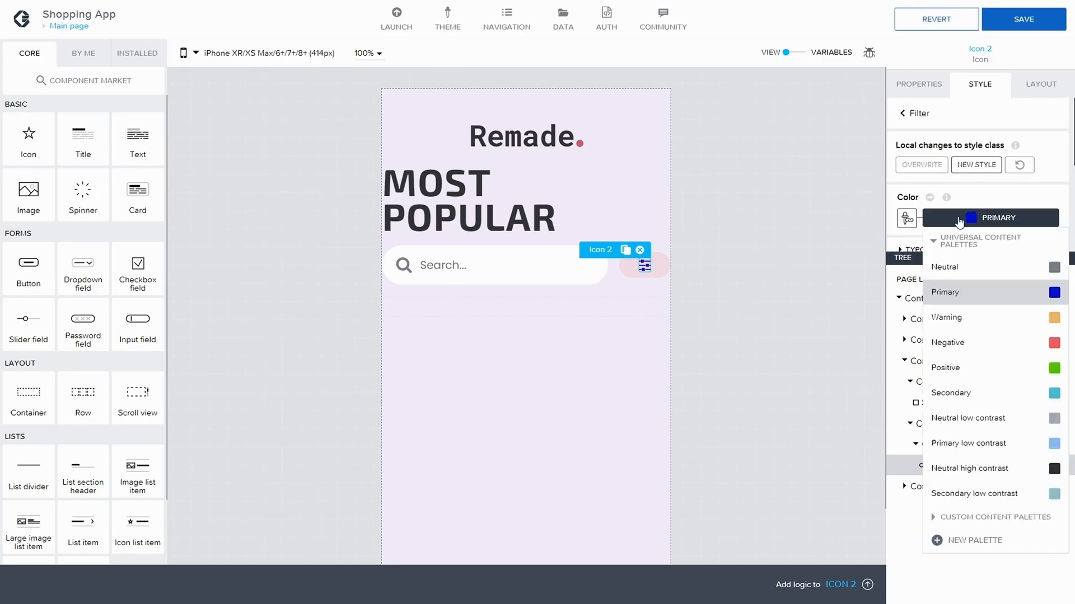
click(933, 517)
click(961, 540)
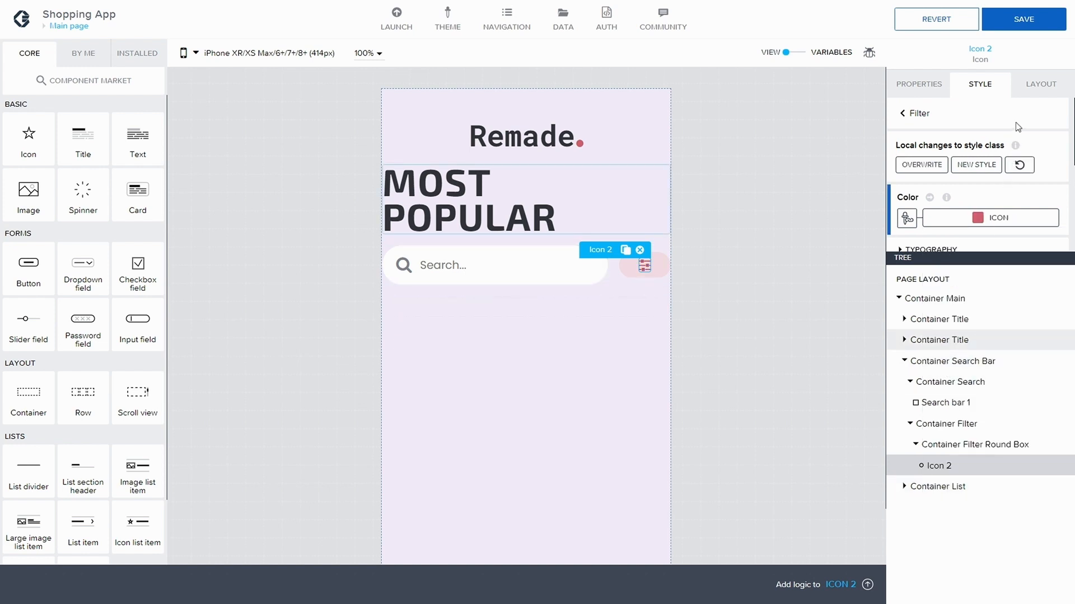
Set the filter icon's font size to Title XL and return to the style class list
scroll(926, 169, down, 2)
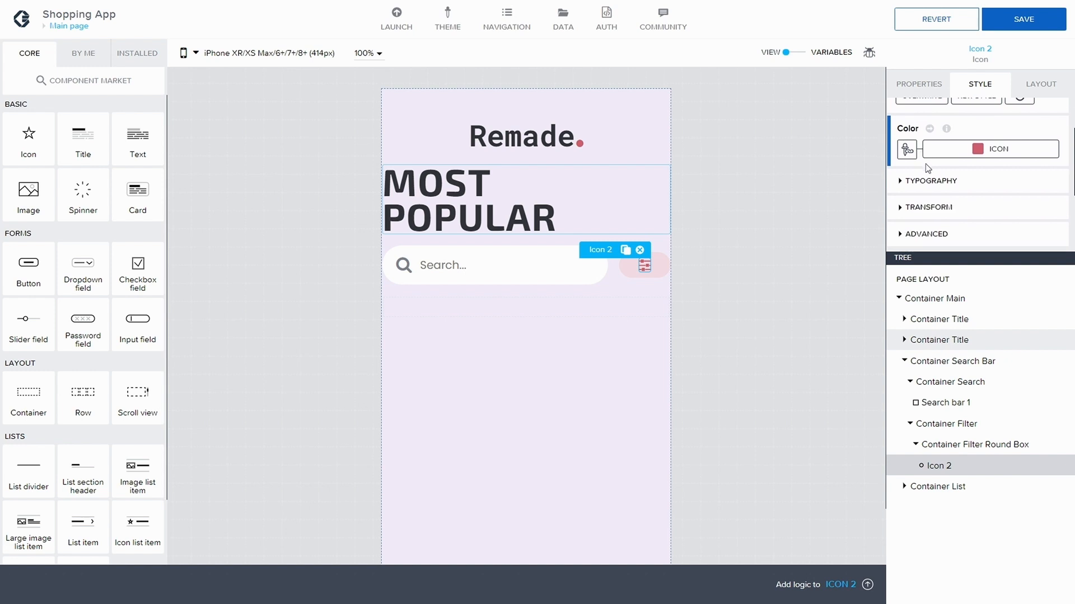
click(902, 181)
scroll(952, 168, down, 2)
click(990, 156)
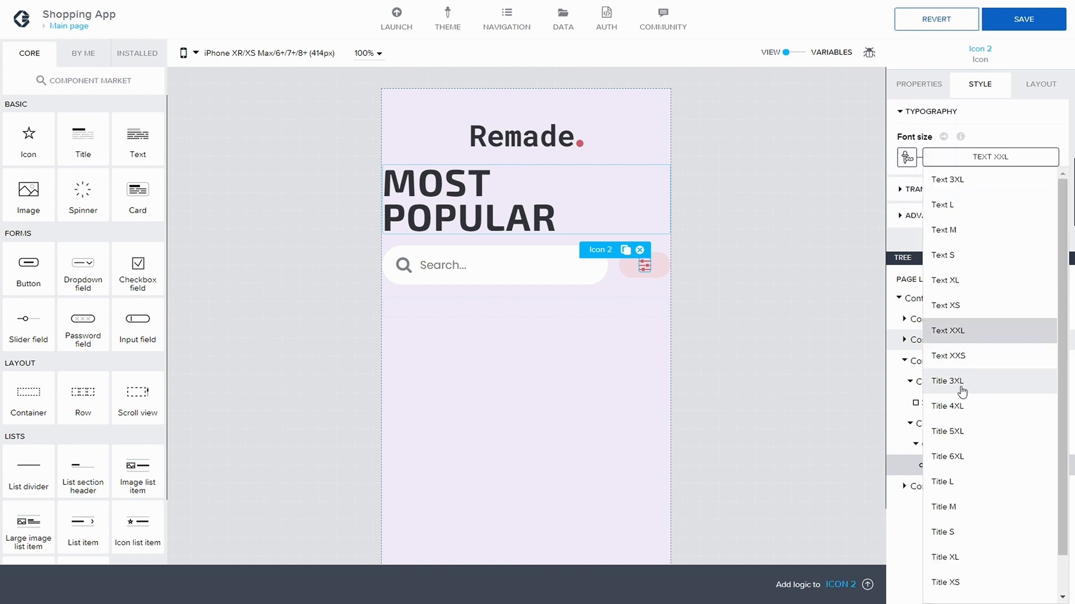
scroll(979, 440, down, 1)
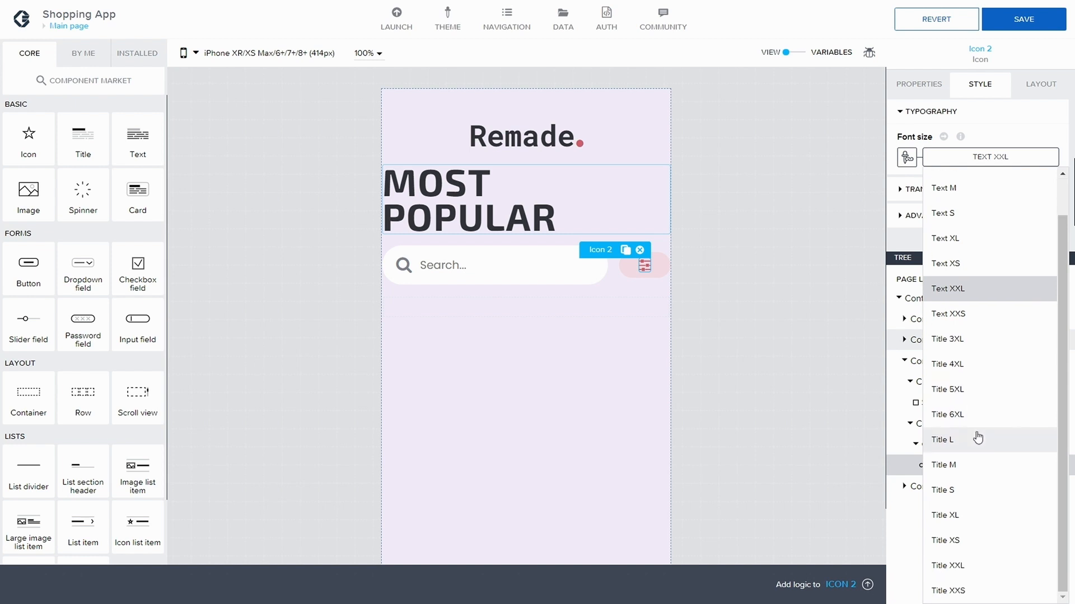
click(962, 520)
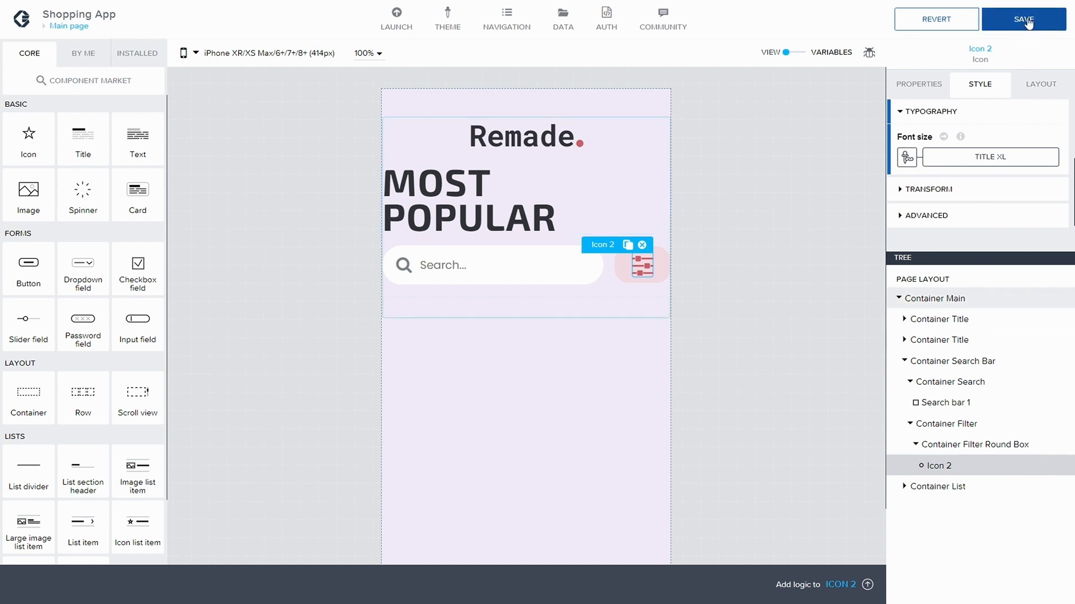
click(973, 89)
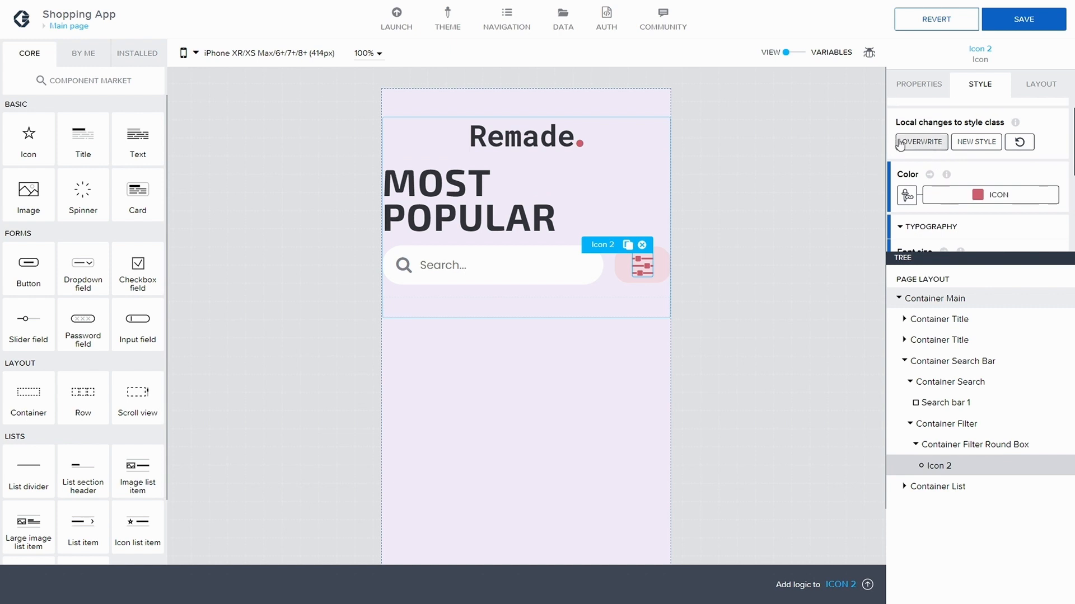
click(901, 144)
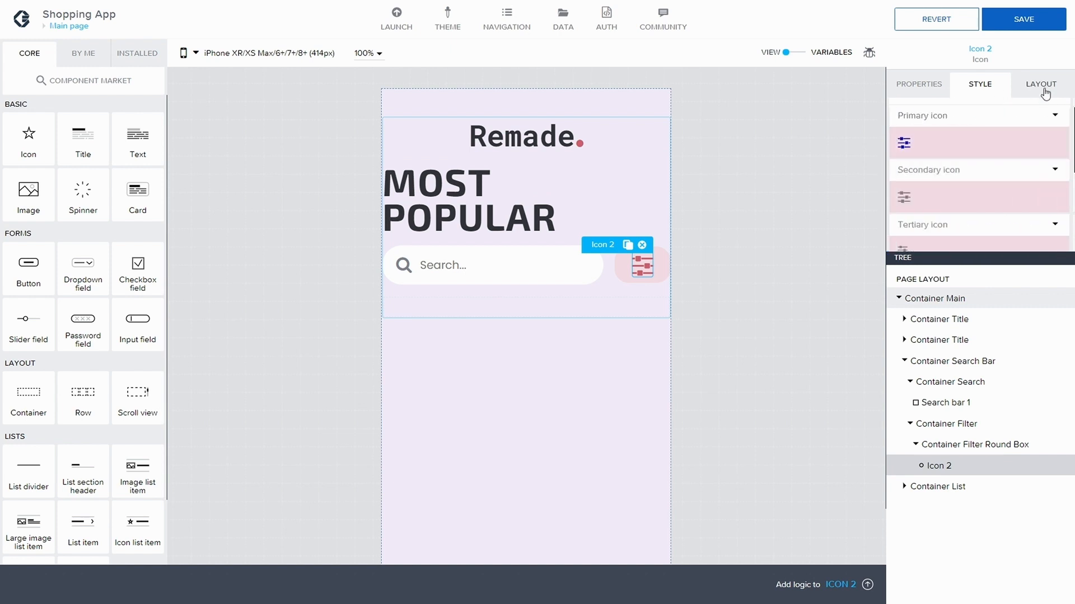
Set the top and bottom padding of Container Filter Round Box to M (12px) and save the application
click(951, 444)
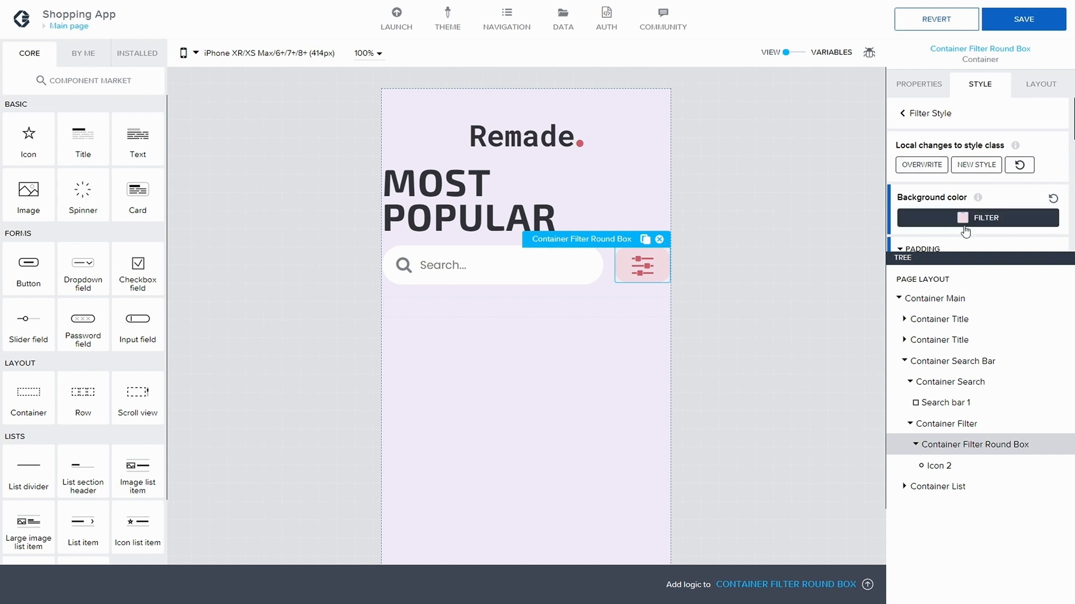
scroll(974, 213, down, 2)
click(979, 191)
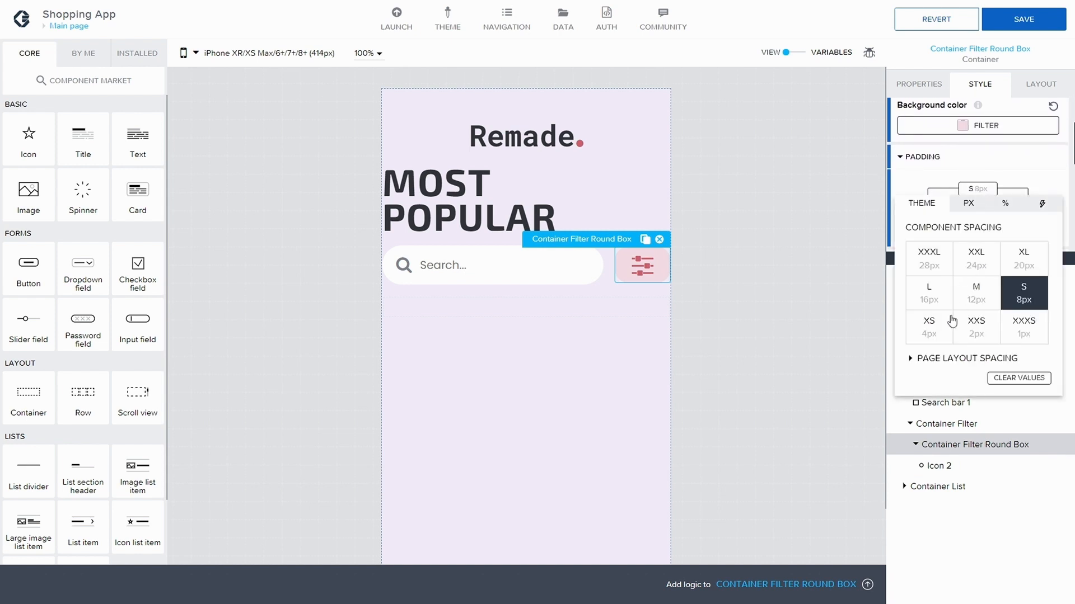
click(969, 304)
click(977, 193)
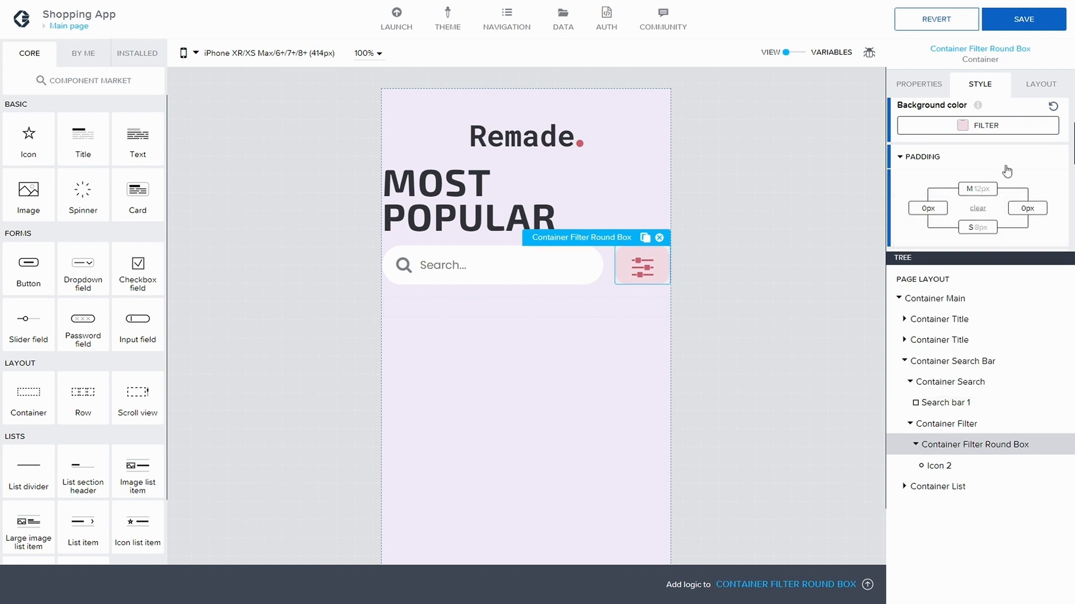
click(983, 229)
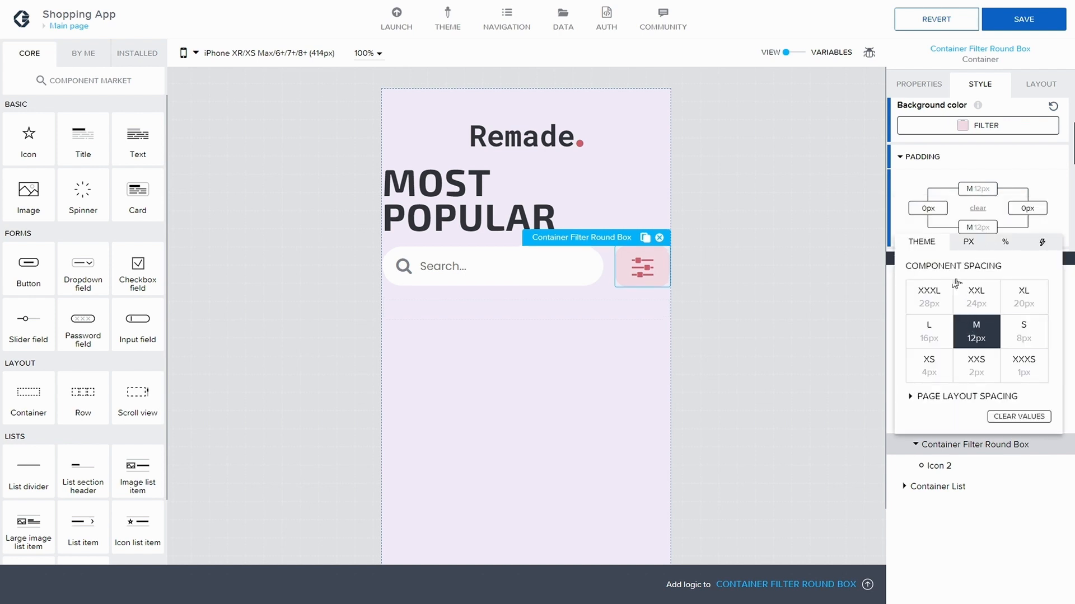
click(999, 19)
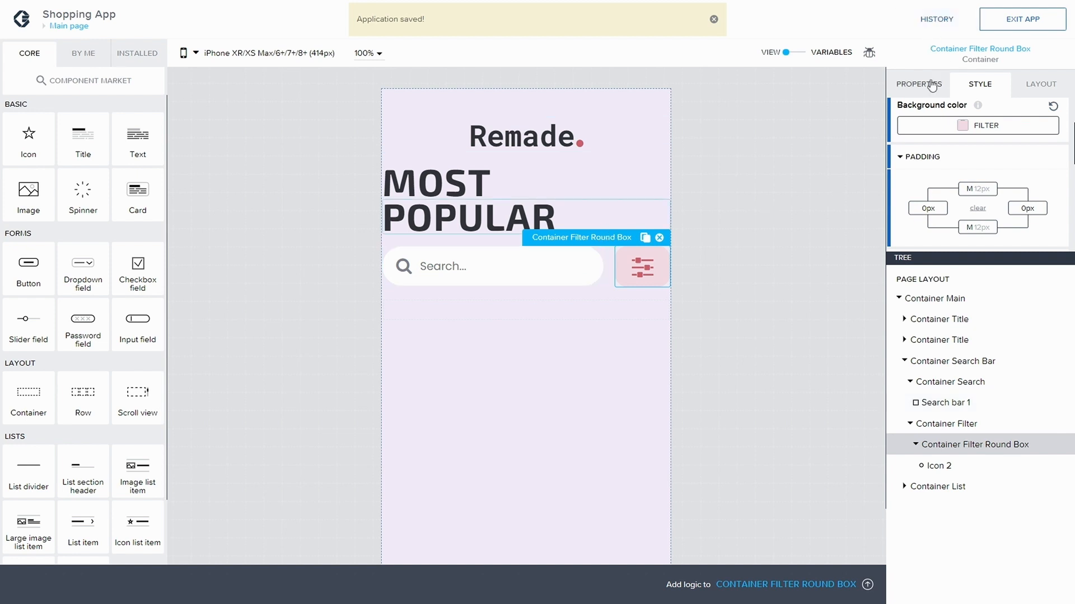
Set the width of Container Filter Round Box to Fit content and save the application
click(1032, 89)
scroll(989, 167, down, 3)
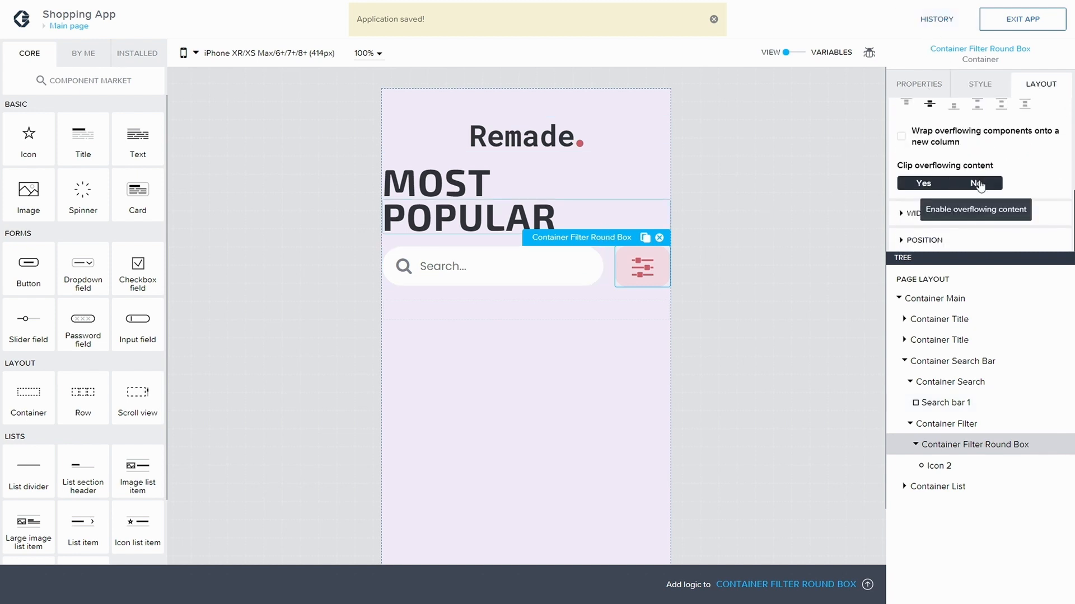
click(905, 216)
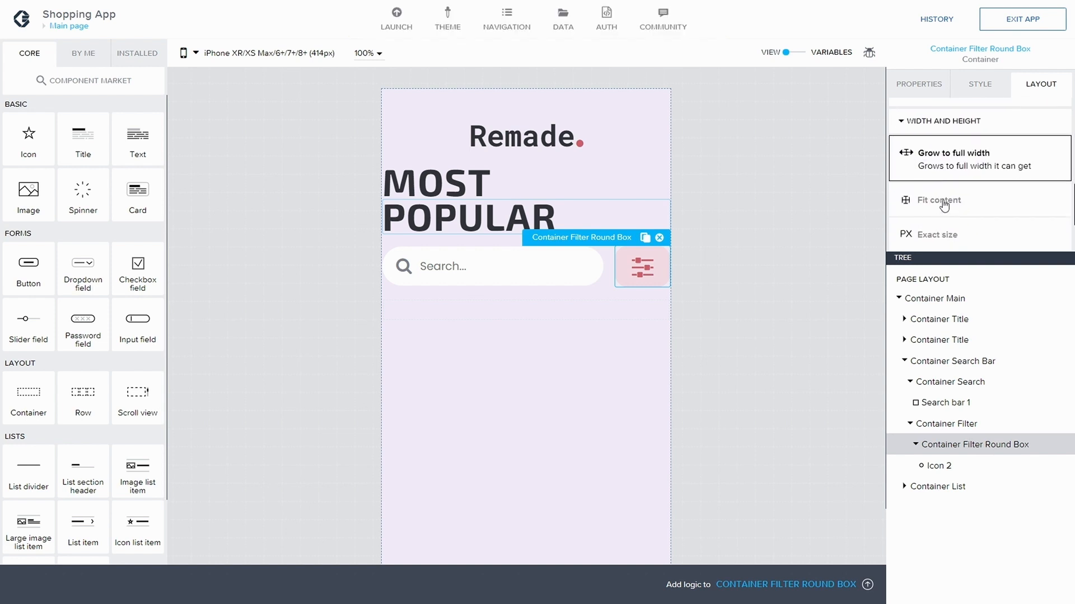
click(944, 202)
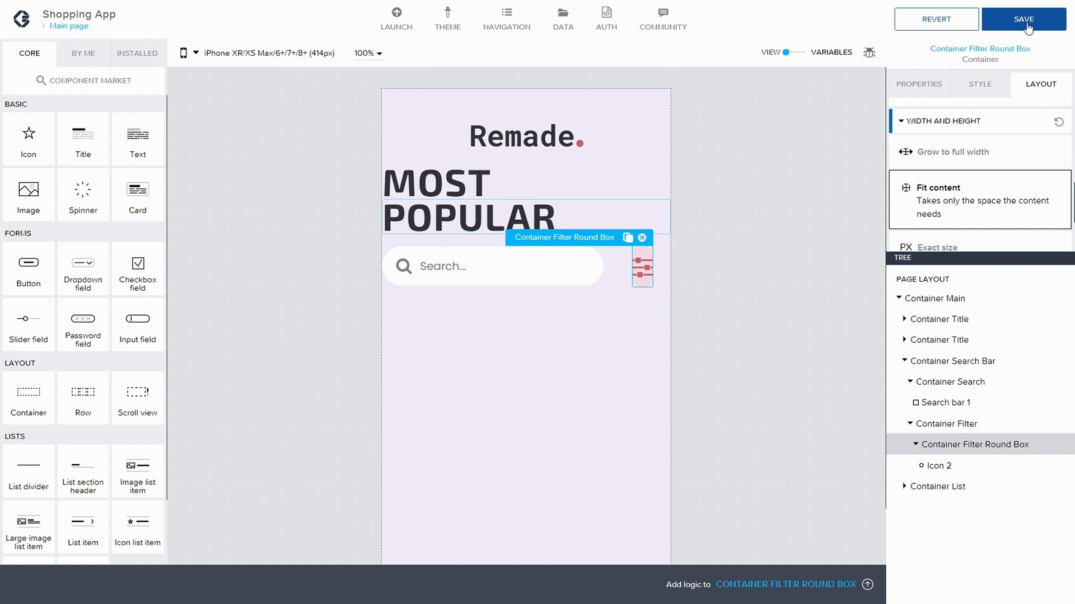
click(1024, 20)
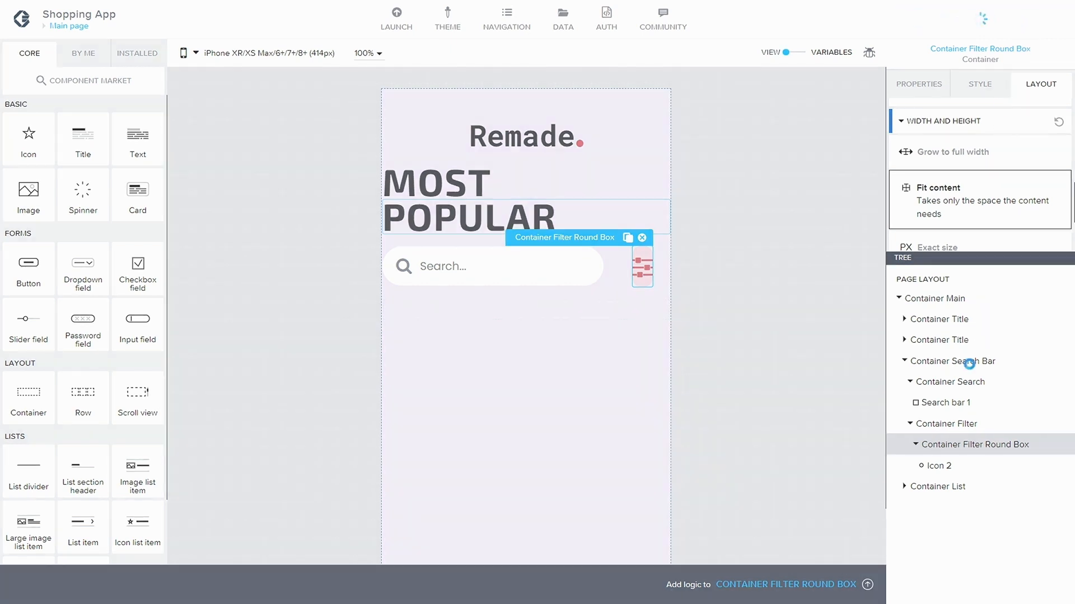
Set the left and right padding of Container Filter Round Box to L (16px) and save the application
click(979, 84)
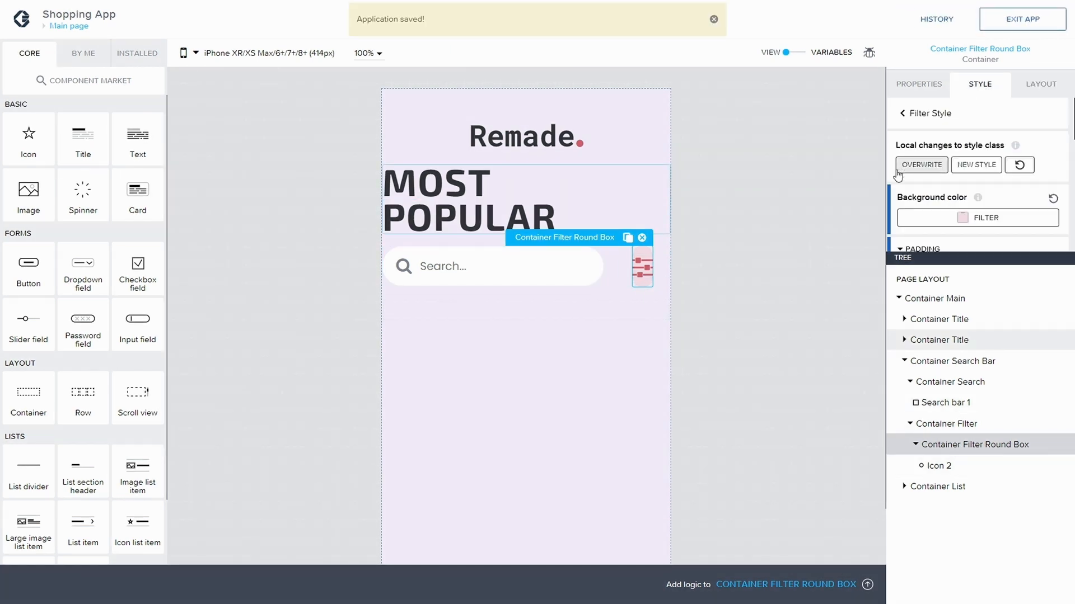
scroll(926, 193, down, 3)
scroll(933, 201, down, 1)
click(933, 189)
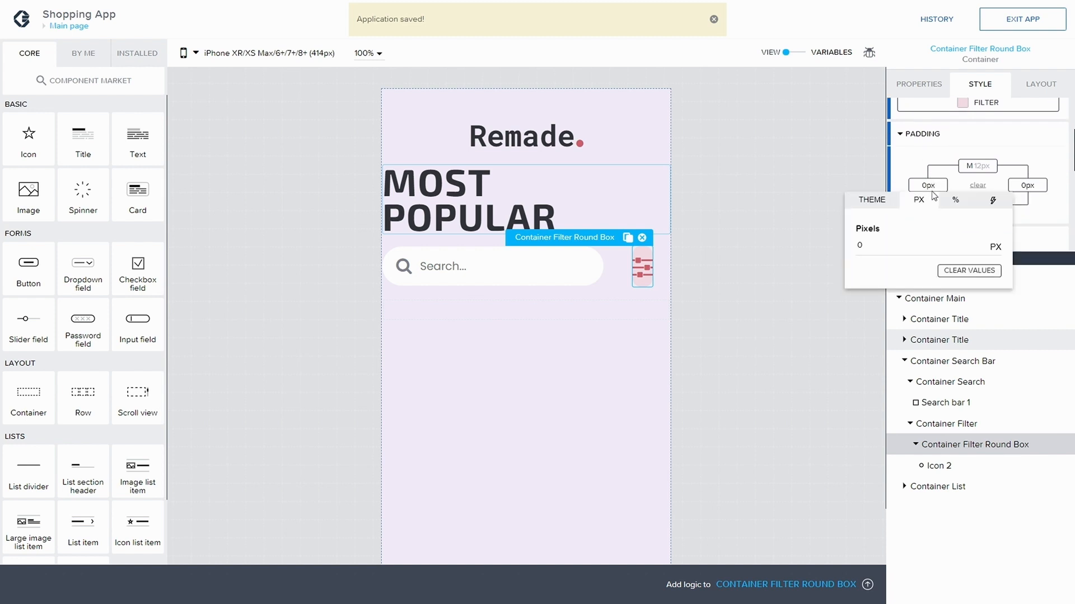
click(883, 207)
click(877, 291)
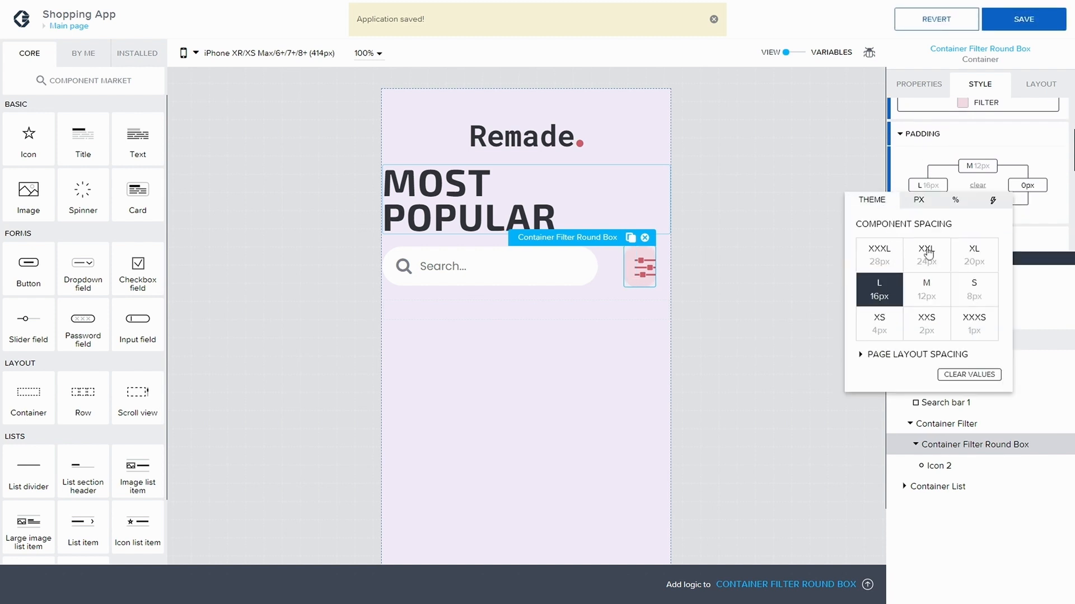
click(1027, 186)
click(936, 201)
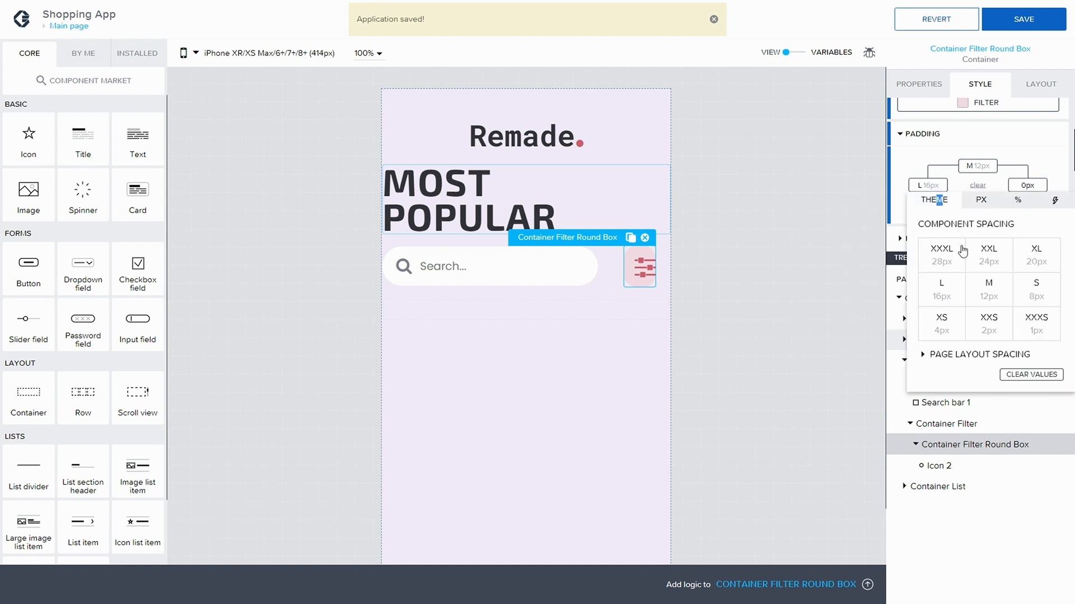
click(936, 291)
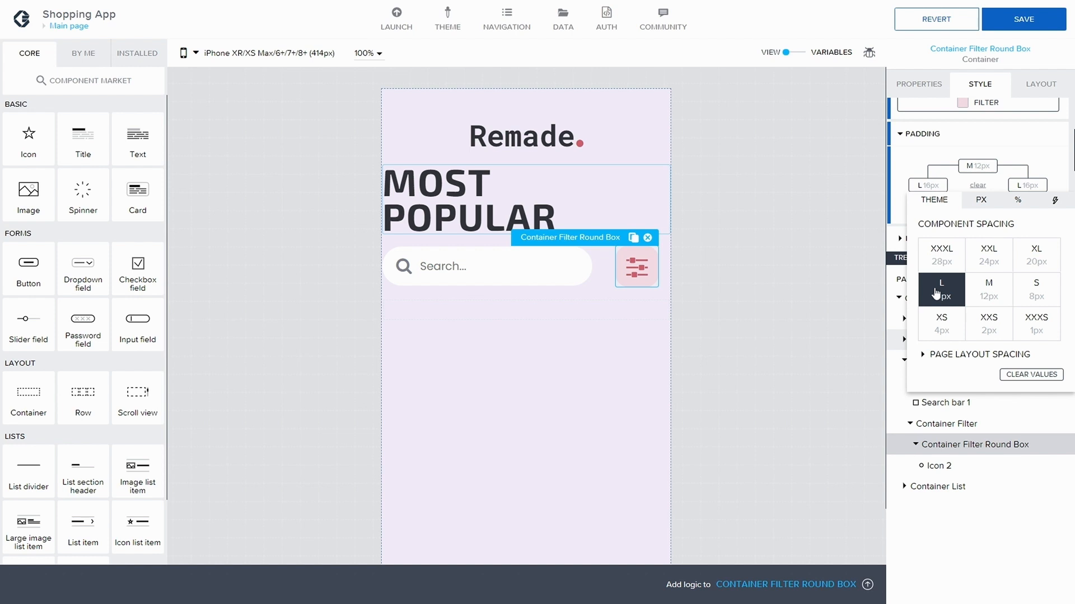
click(1044, 19)
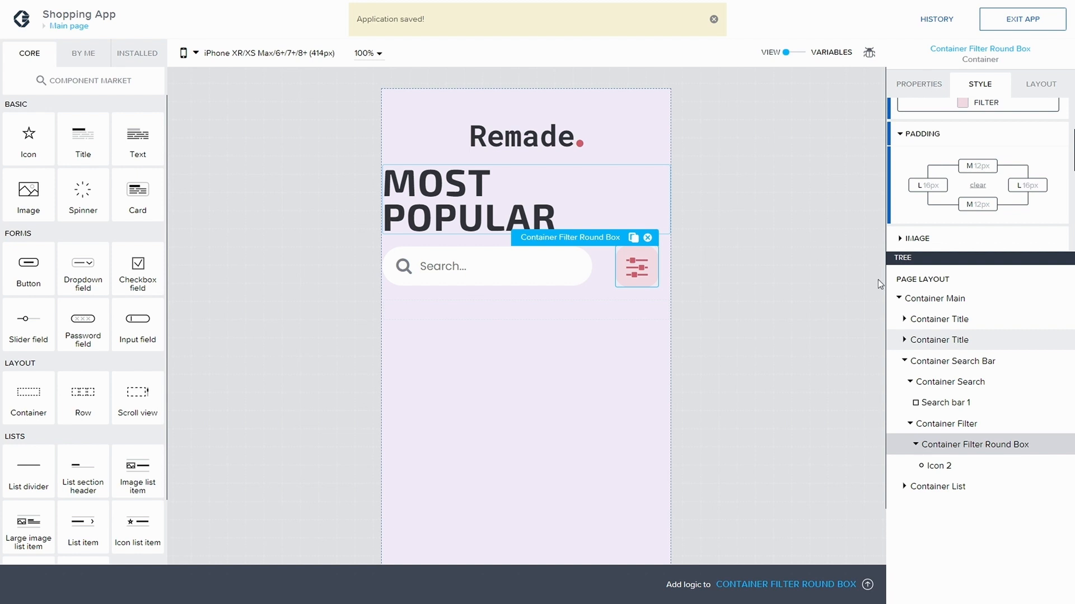
Set the left and right spacing of the Container Title holding the Remade logo to XL (20px) and save the application
click(905, 362)
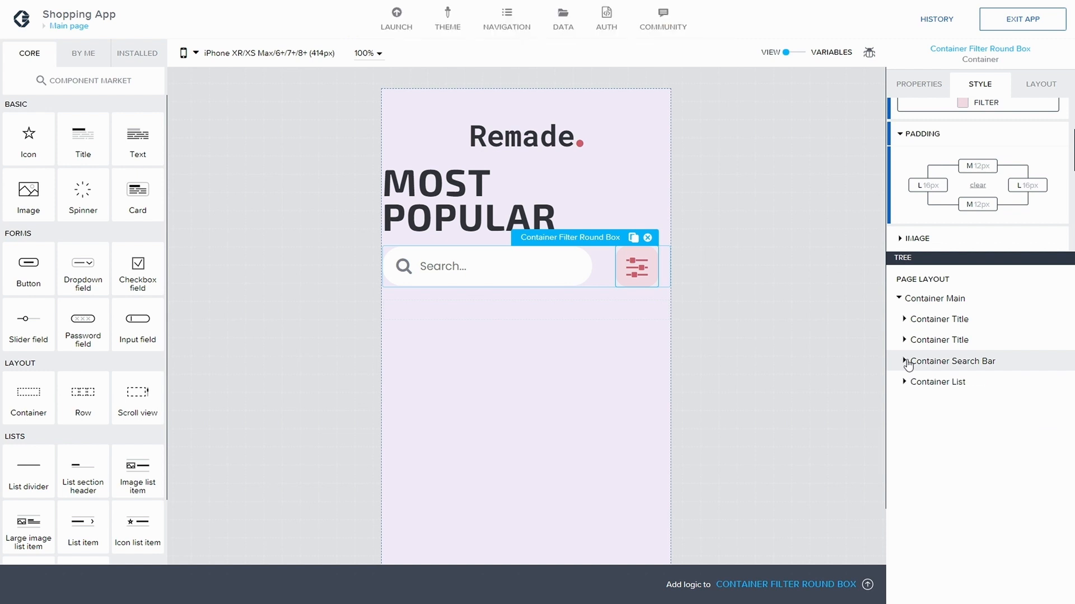
click(925, 322)
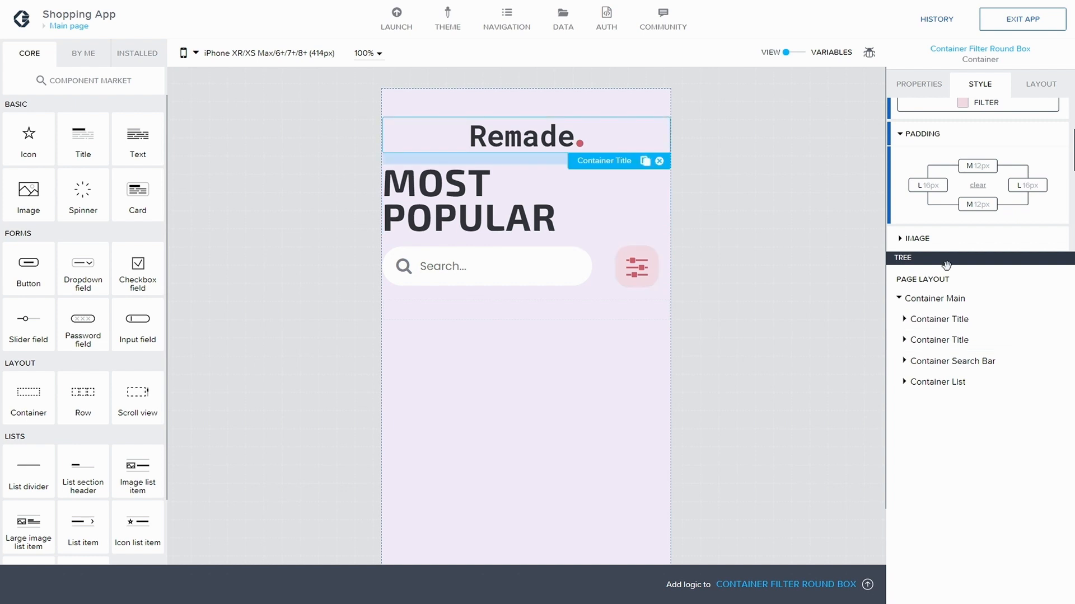
click(1035, 84)
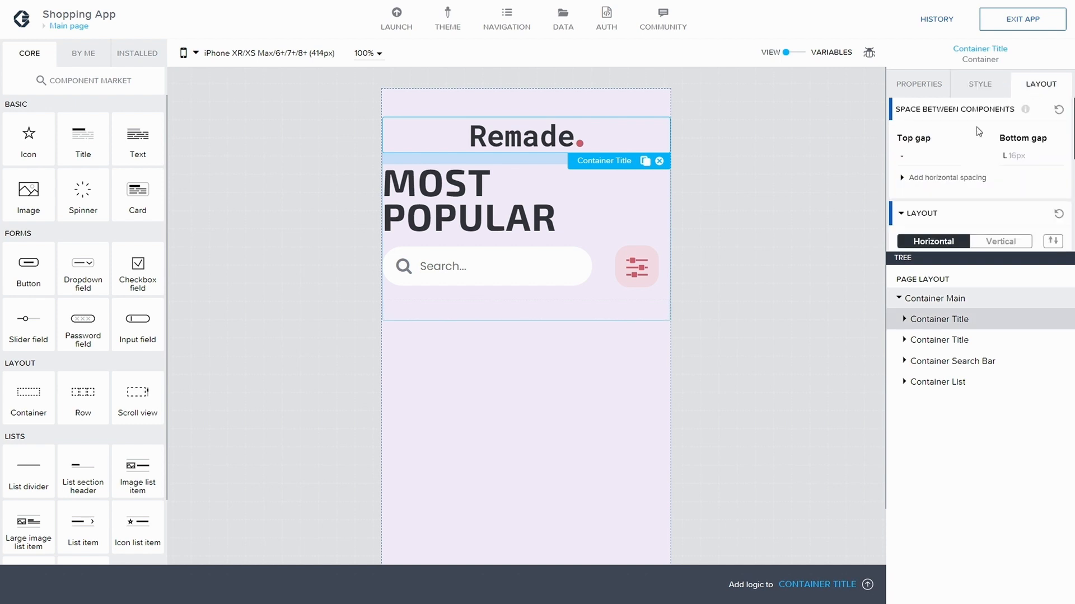
click(902, 178)
scroll(923, 199, down, 1)
click(923, 199)
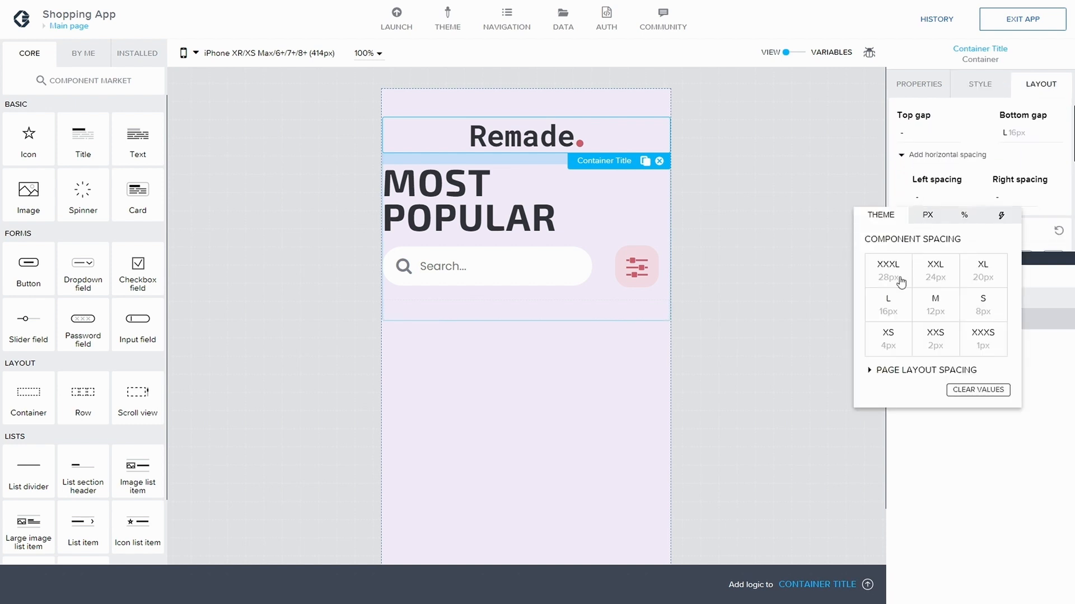
click(983, 272)
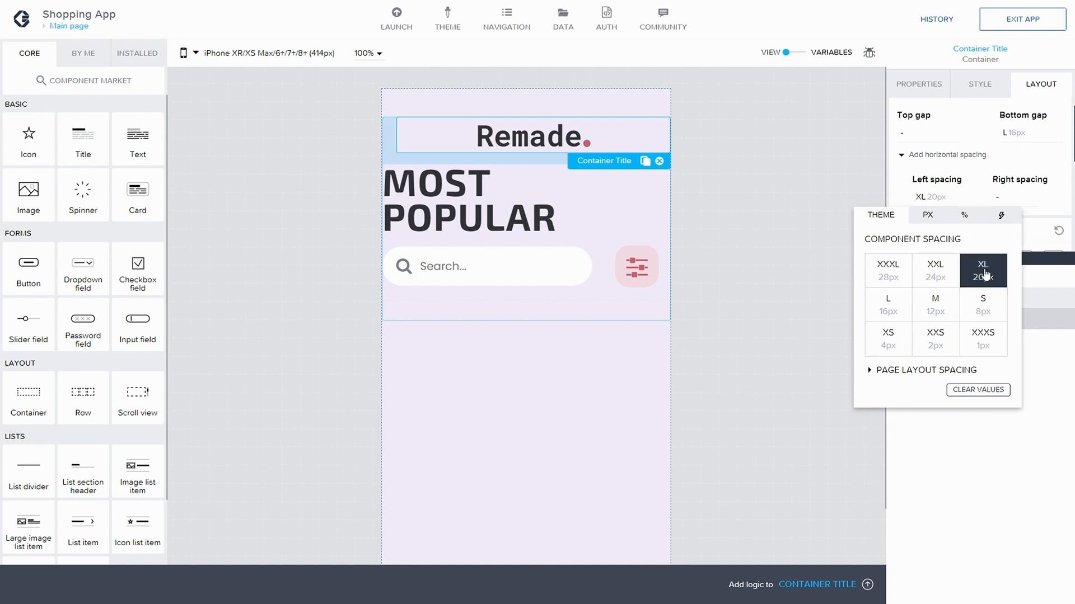
click(997, 198)
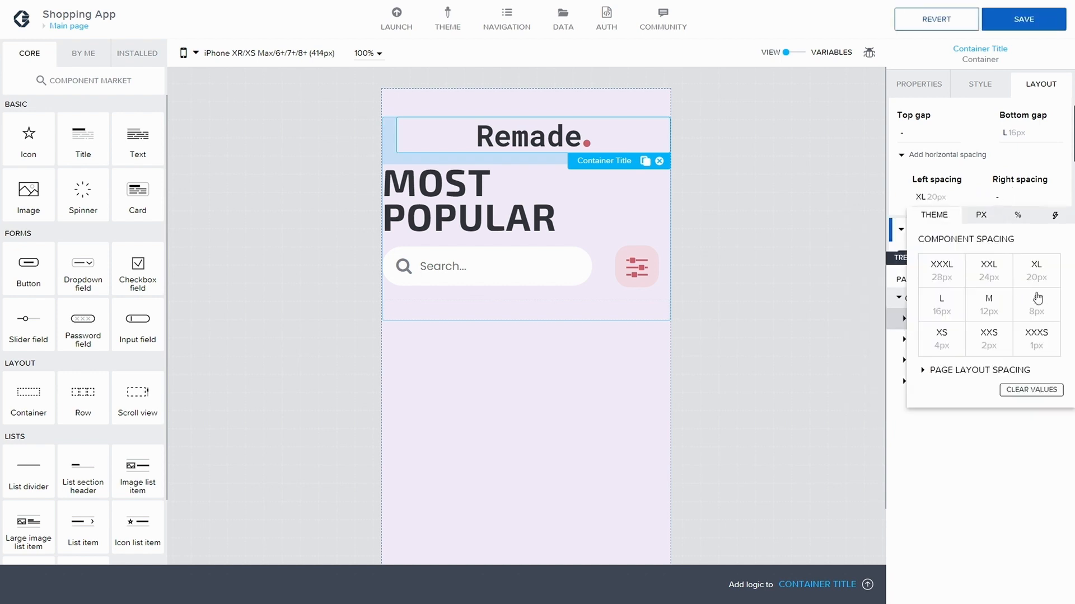
click(1037, 269)
click(1020, 14)
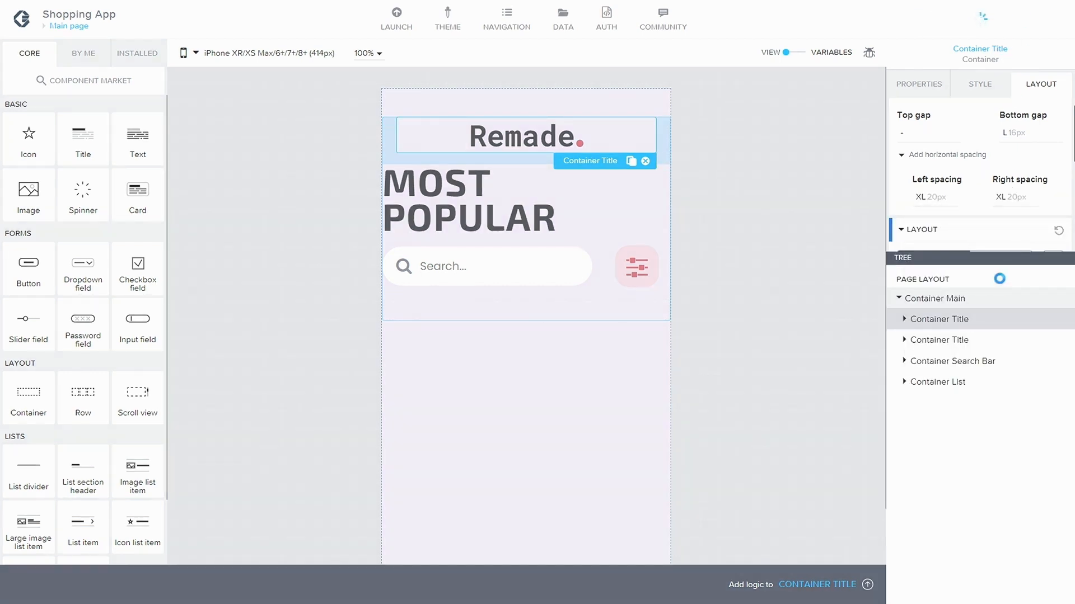
Set the left and right spacing of the Container Title holding the MOST POPULAR heading to XL (20px) and save the application
click(938, 342)
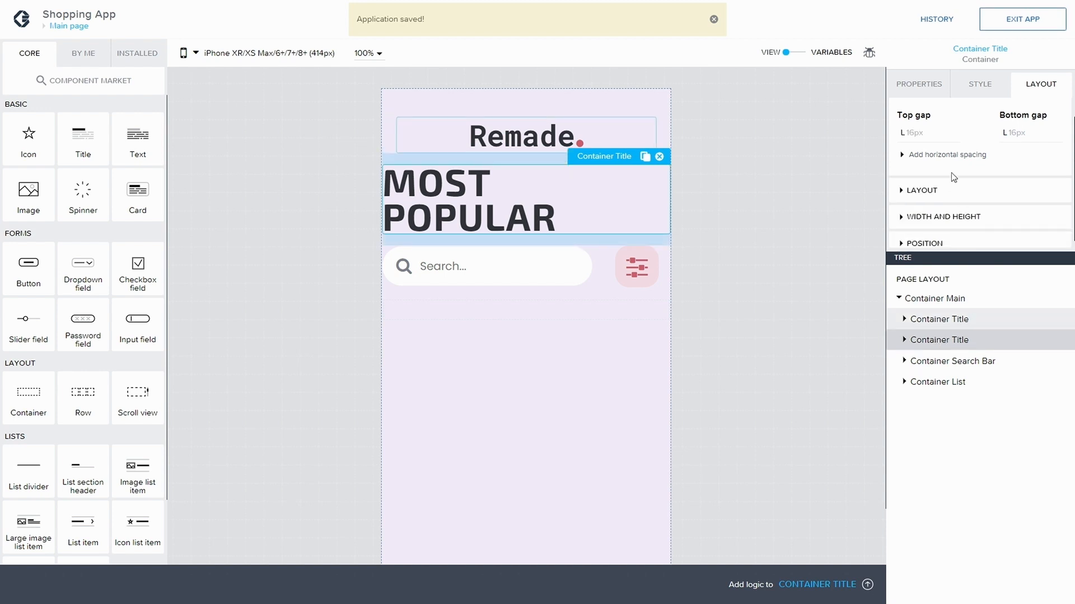
click(908, 155)
click(917, 199)
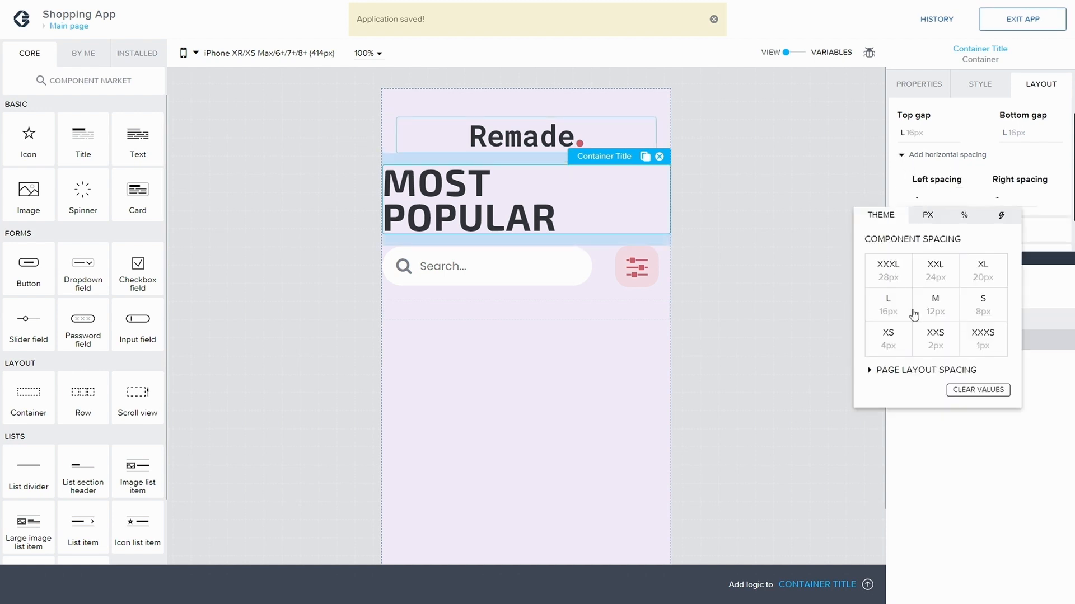
click(976, 275)
click(999, 202)
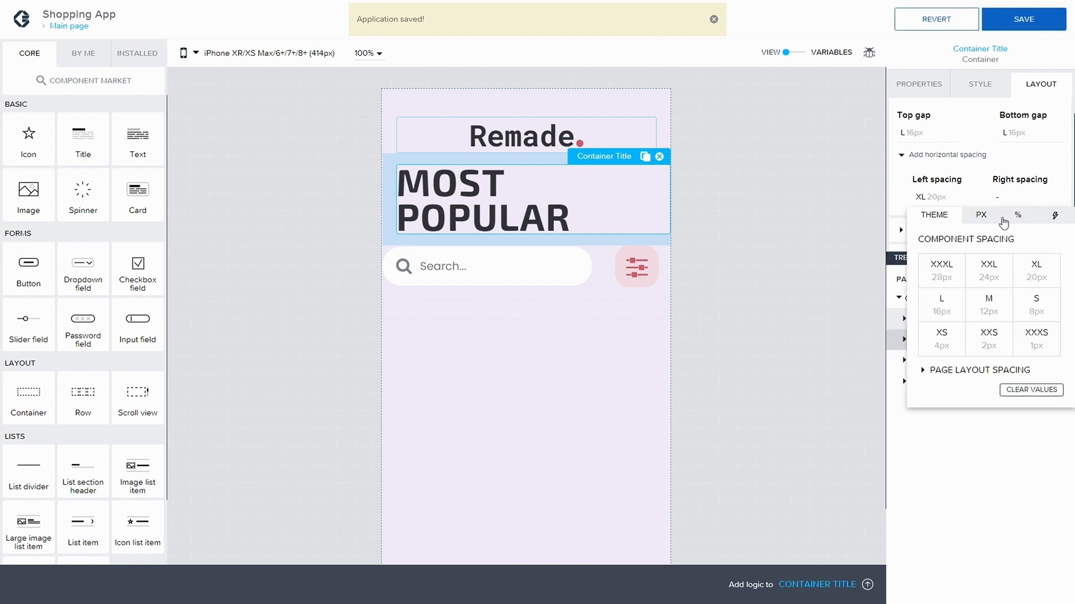
click(1037, 276)
click(1005, 16)
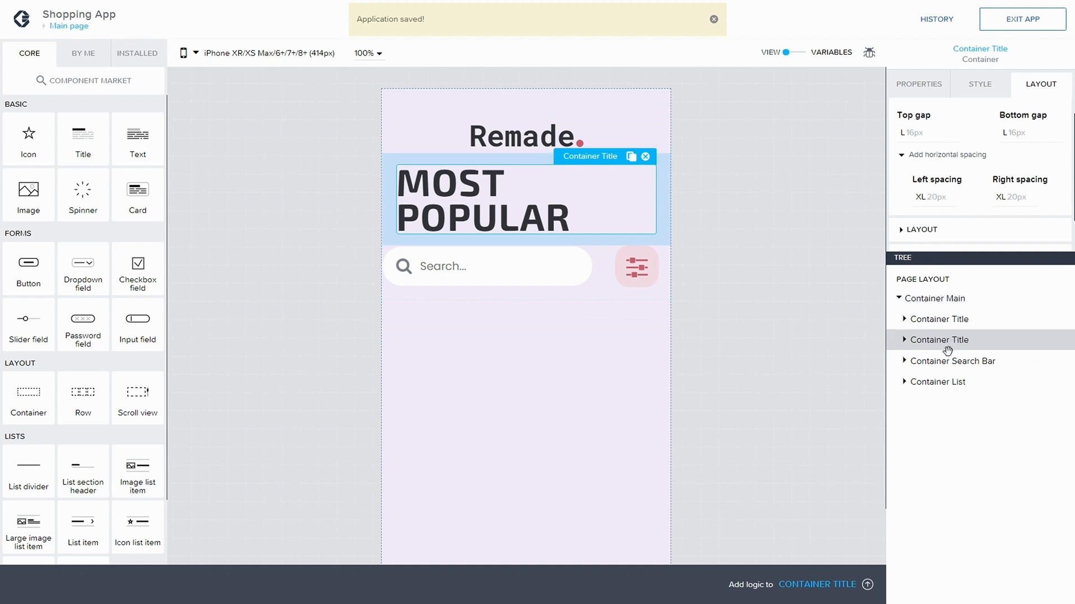
Set the left and right spacing of Container Search Bar to XL (20px) and save the application
click(924, 361)
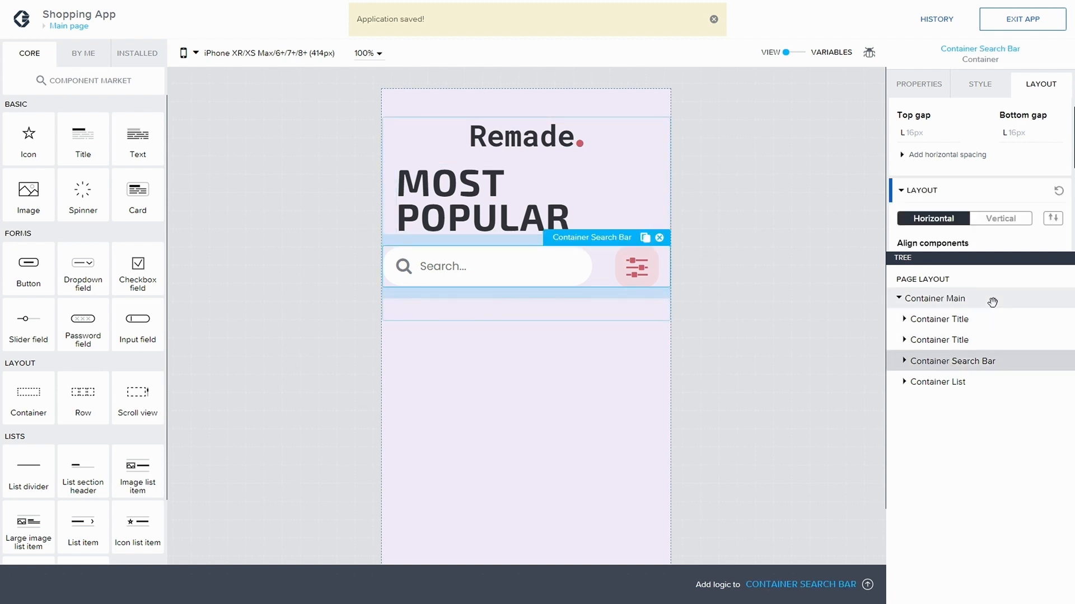
click(907, 156)
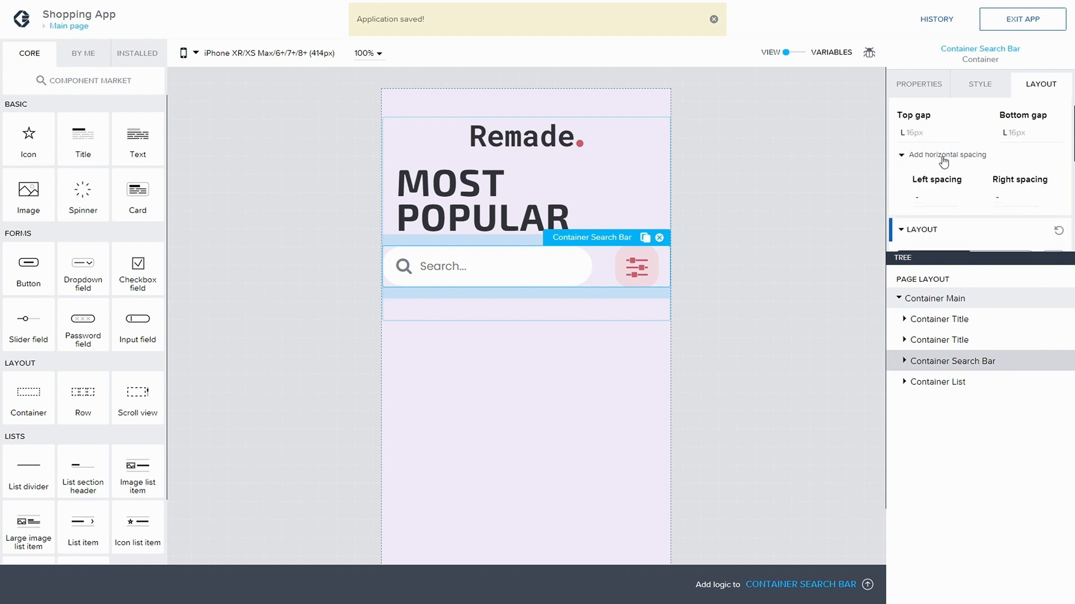
scroll(939, 164, down, 1)
click(920, 174)
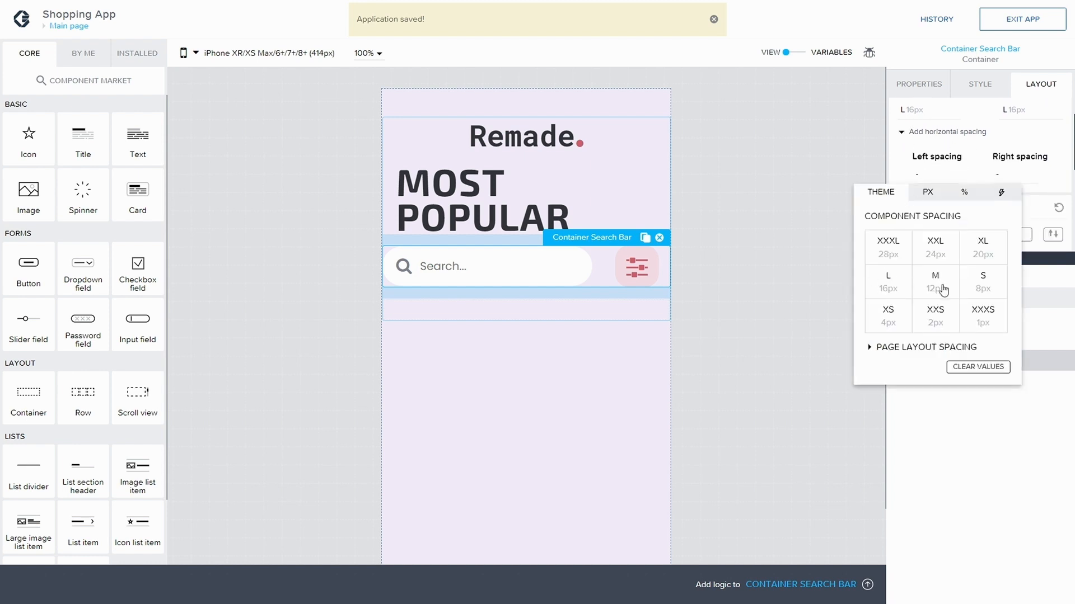
click(983, 248)
click(1007, 173)
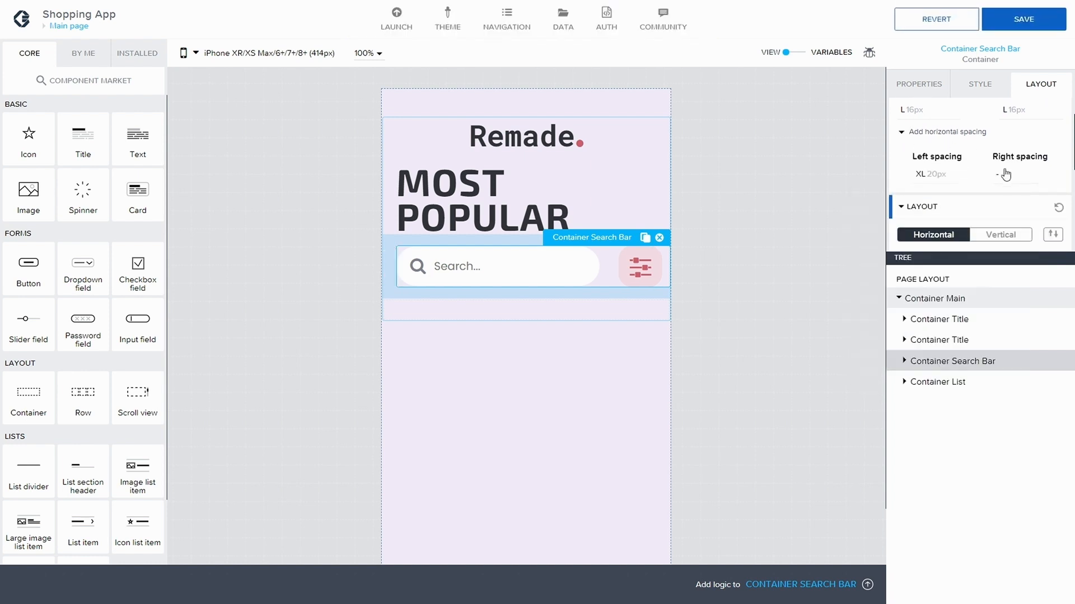
click(1005, 174)
click(1036, 247)
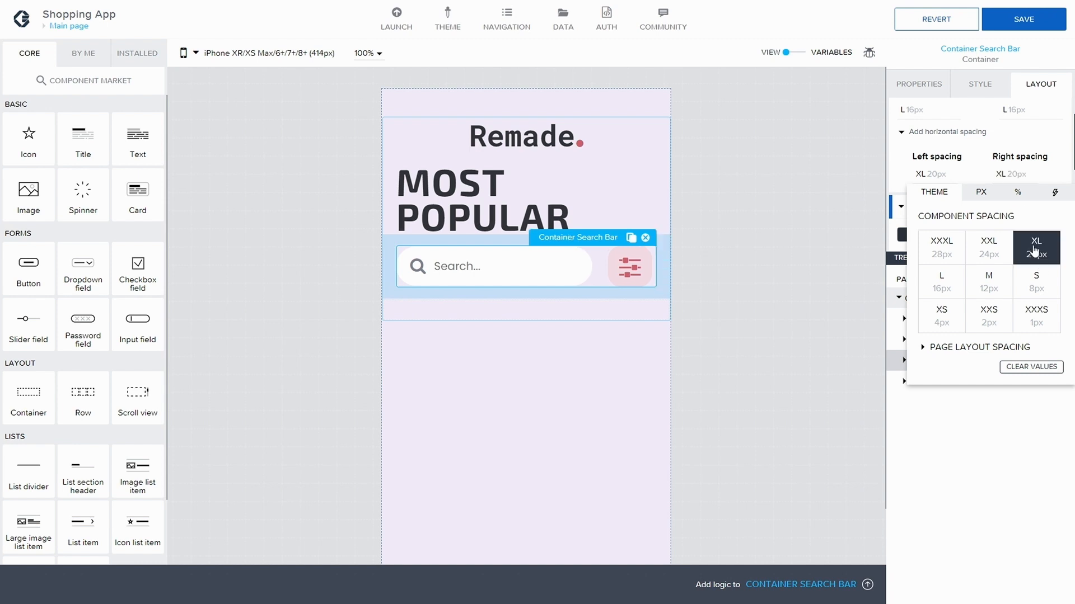
click(1024, 20)
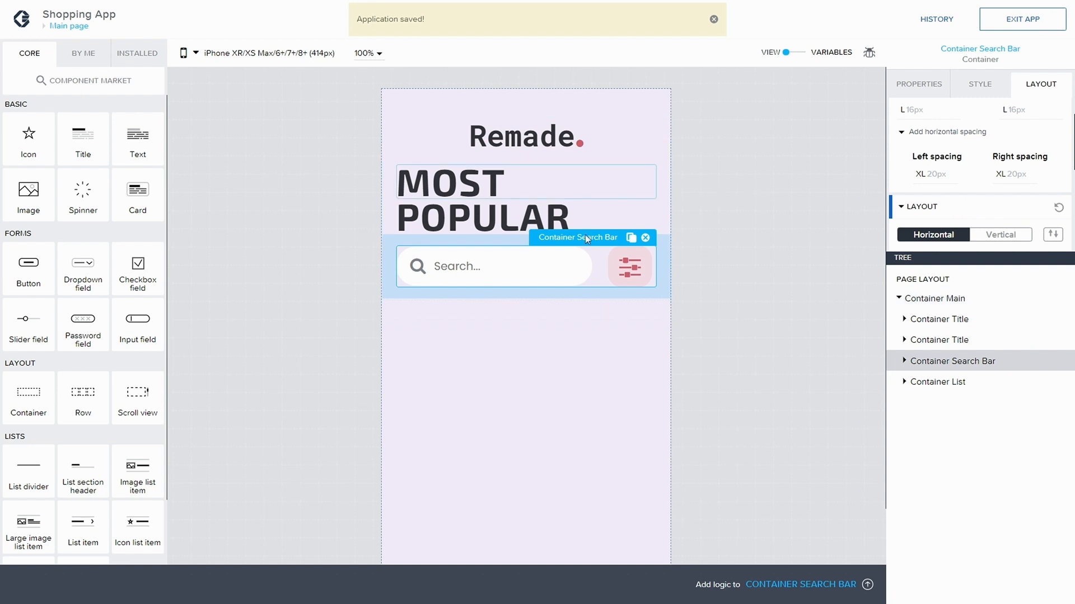
click(589, 267)
click(598, 269)
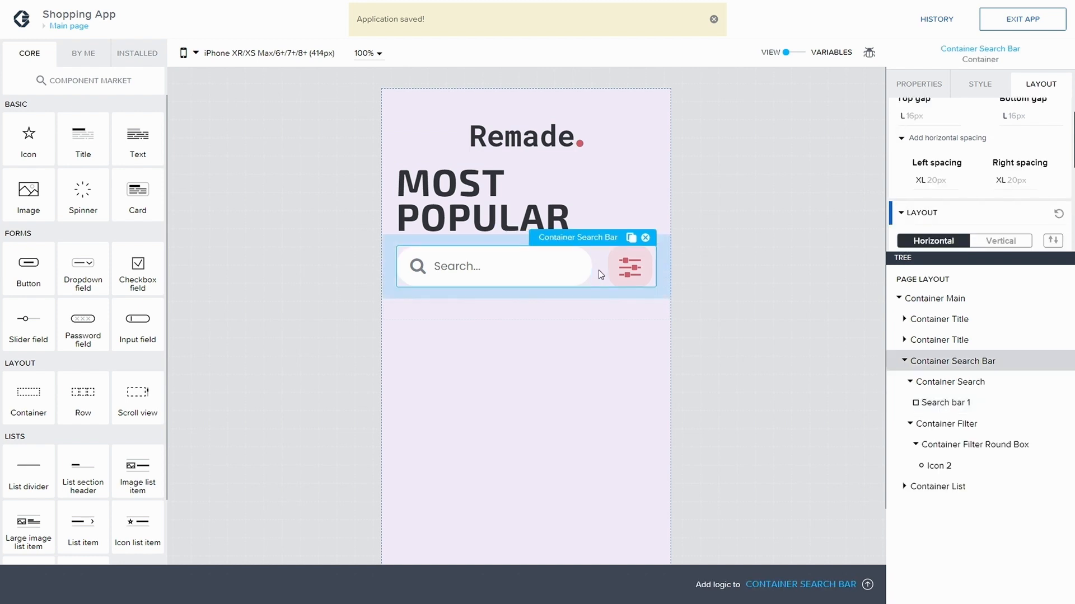
click(468, 240)
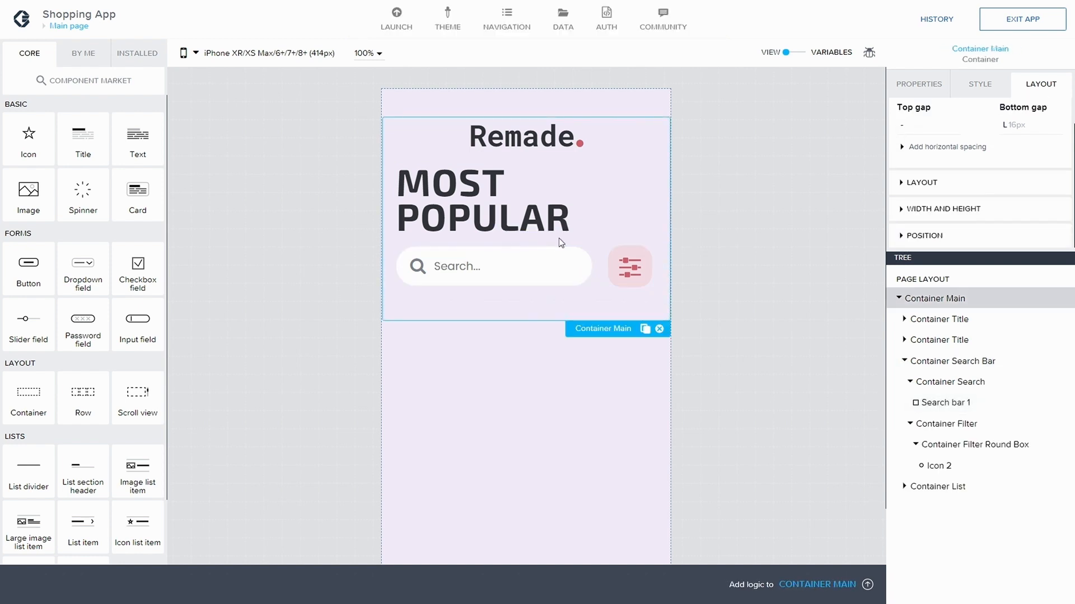
click(954, 381)
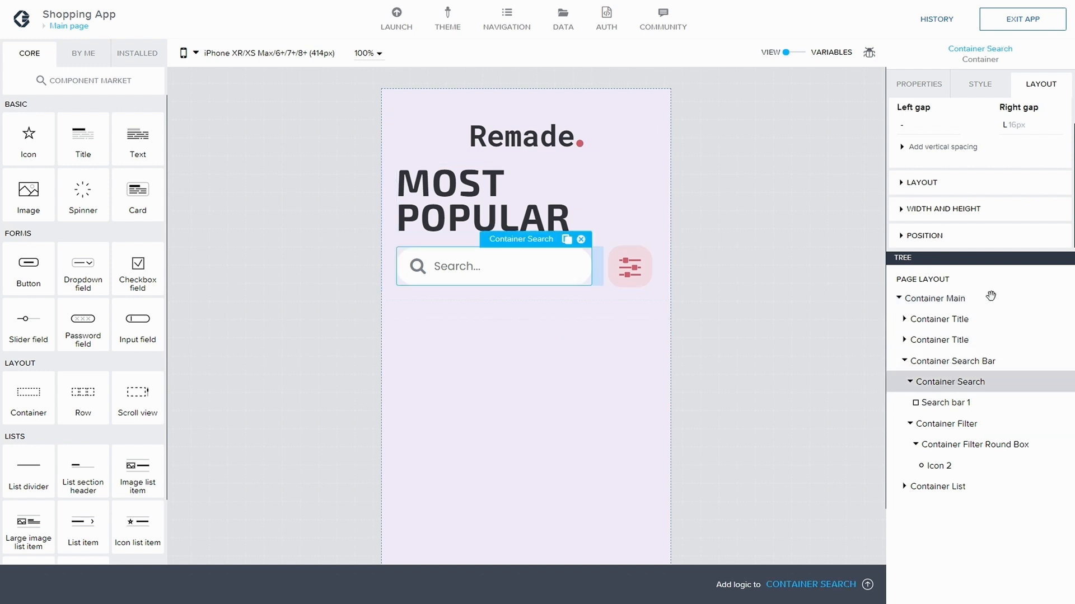
Set the bottom gap of Container Search Bar to XL (20px)
click(951, 361)
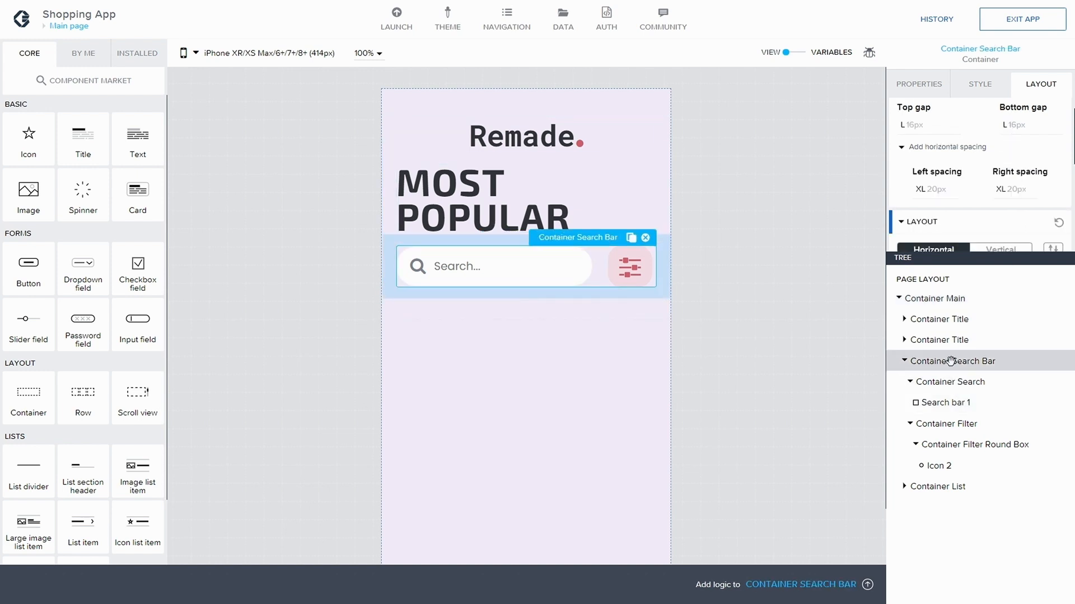
click(1017, 126)
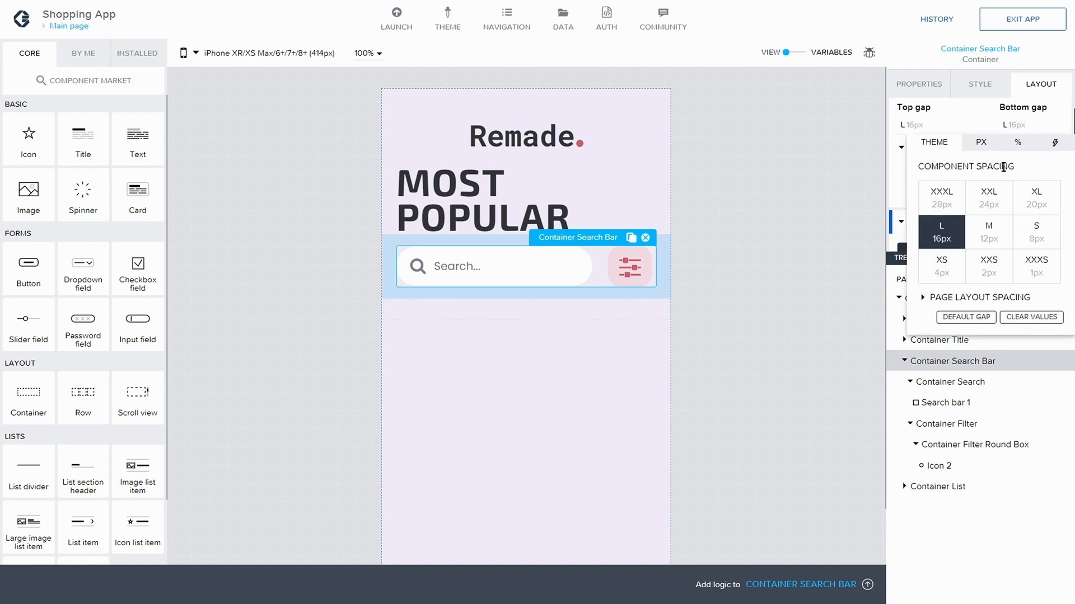
click(1043, 207)
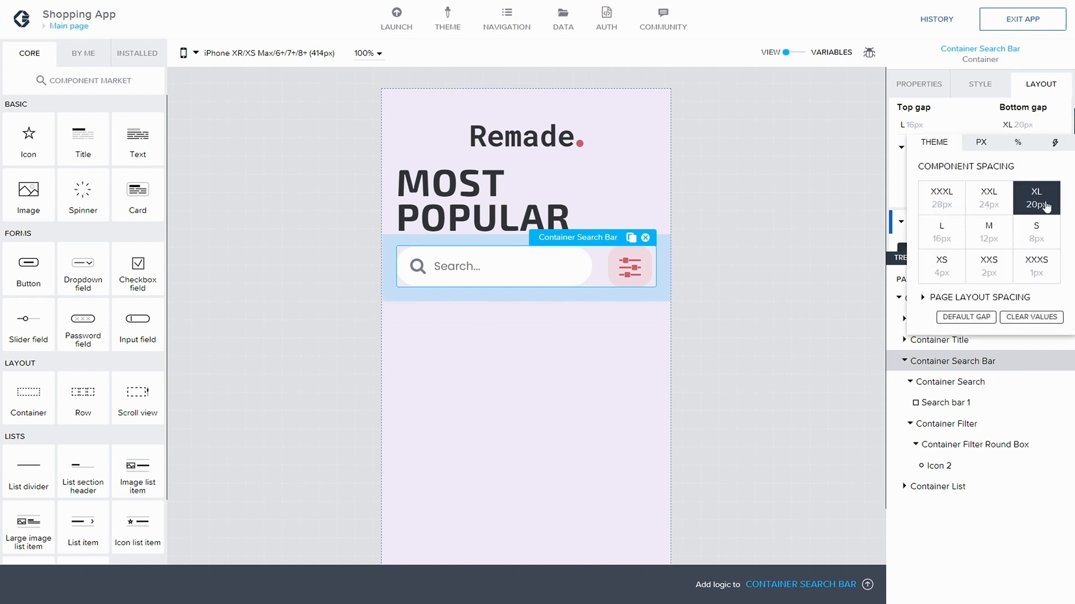
click(977, 111)
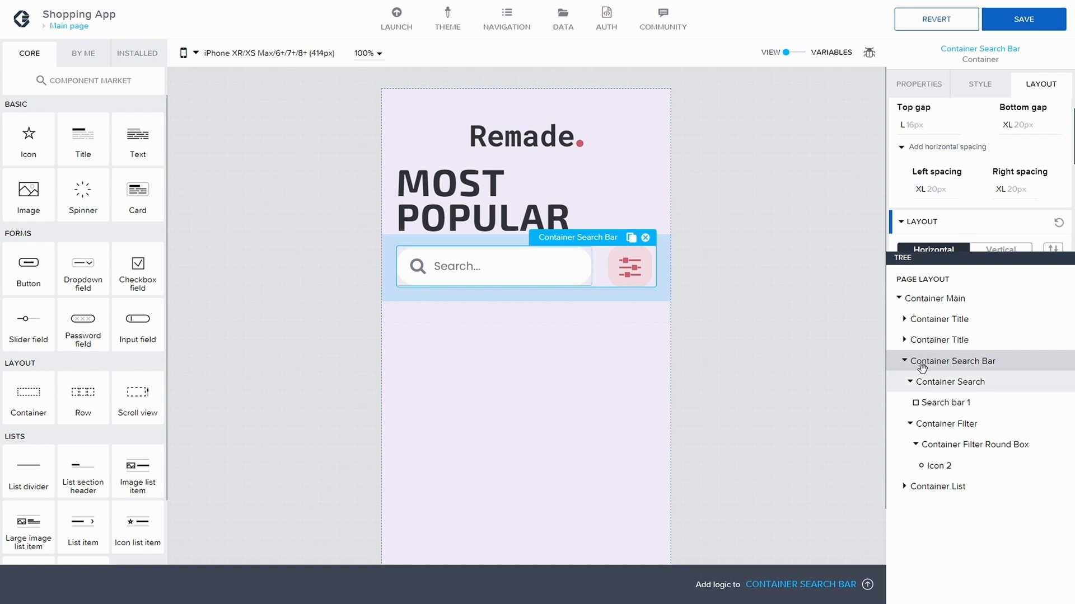
Set the bottom gap of the Remade logo's Container Title to XXXL (28px) and save the application
click(938, 320)
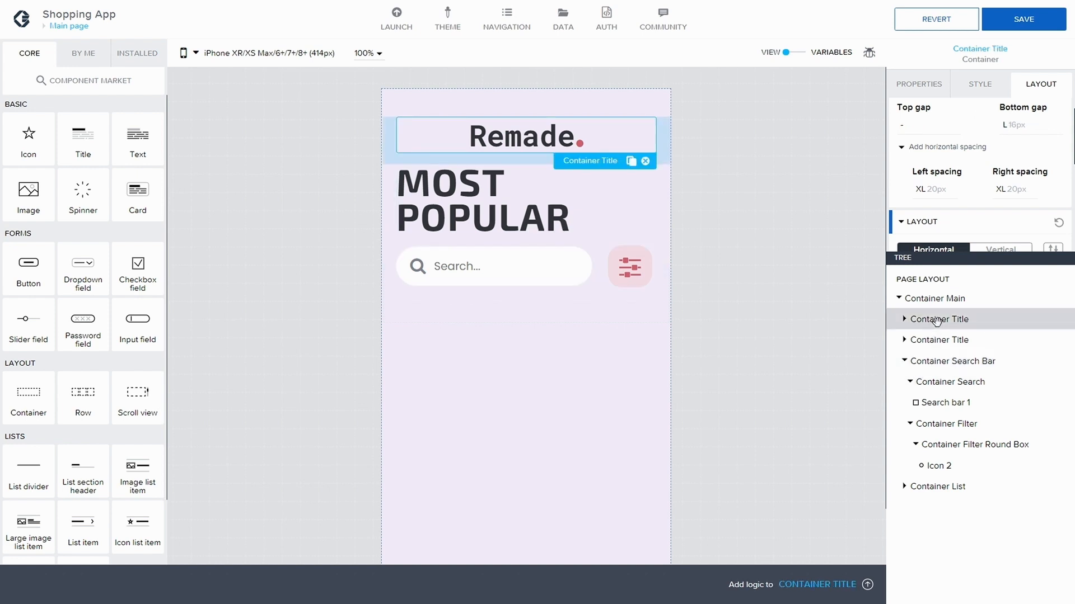
click(1015, 127)
click(1030, 205)
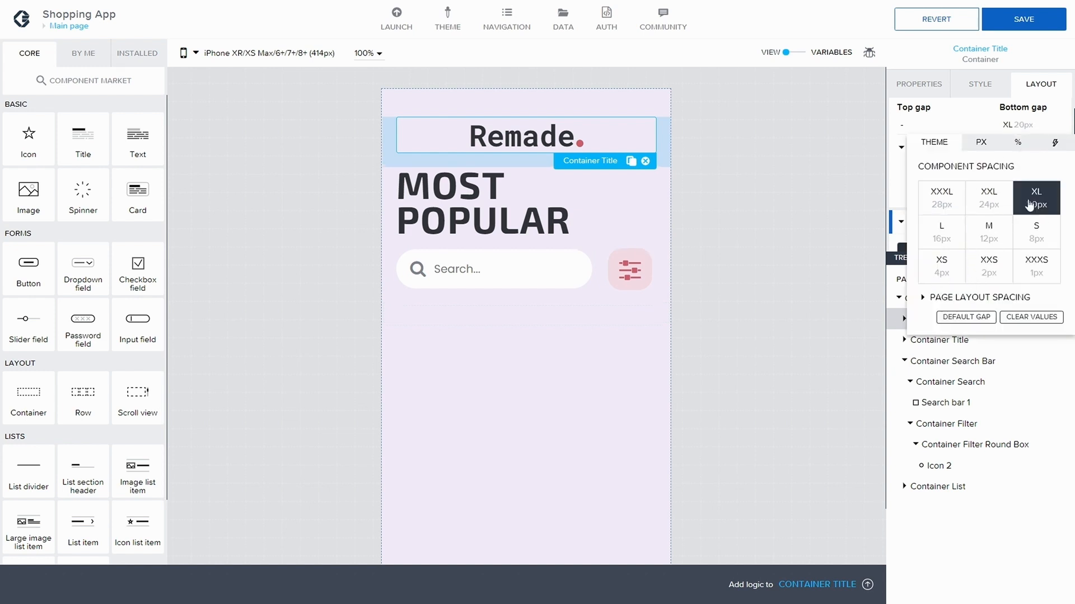
click(986, 195)
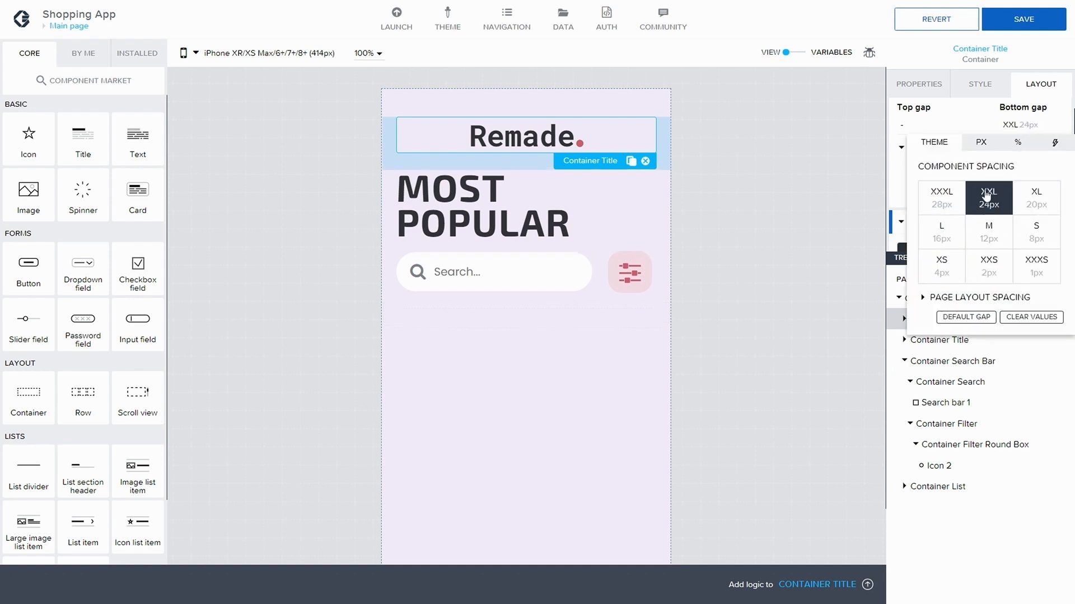
click(940, 200)
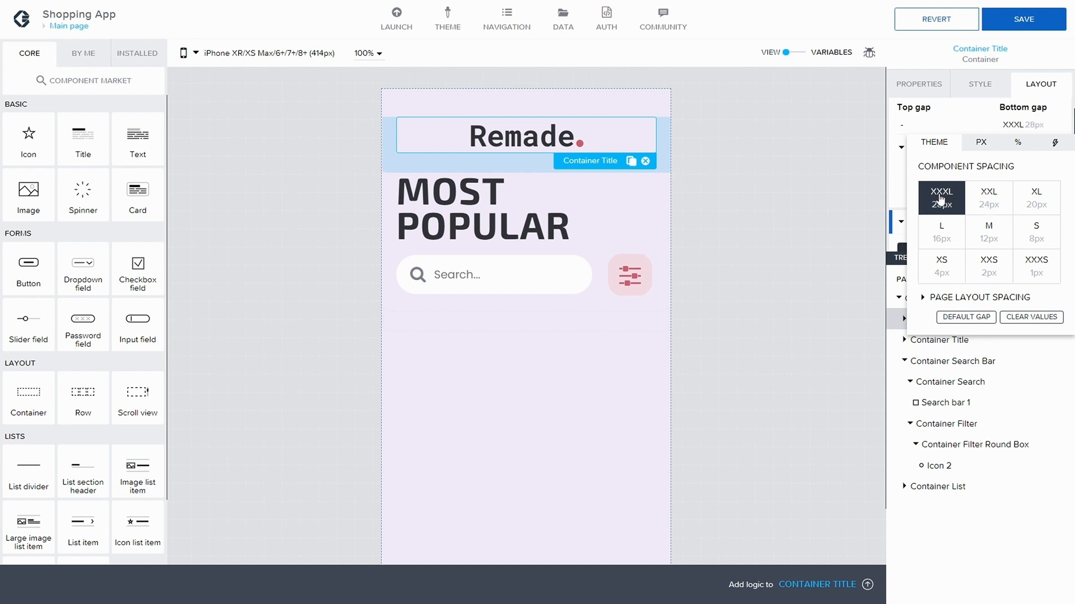
click(1045, 20)
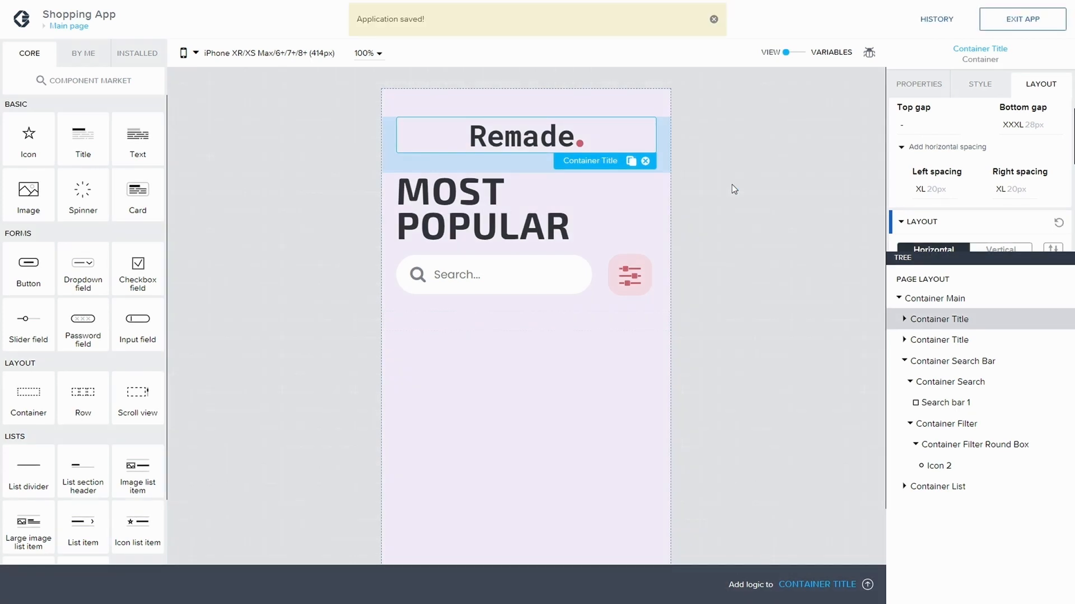
Examine the width and height options of Search bar 1 and the layout settings of Container Filter Round Box
click(522, 275)
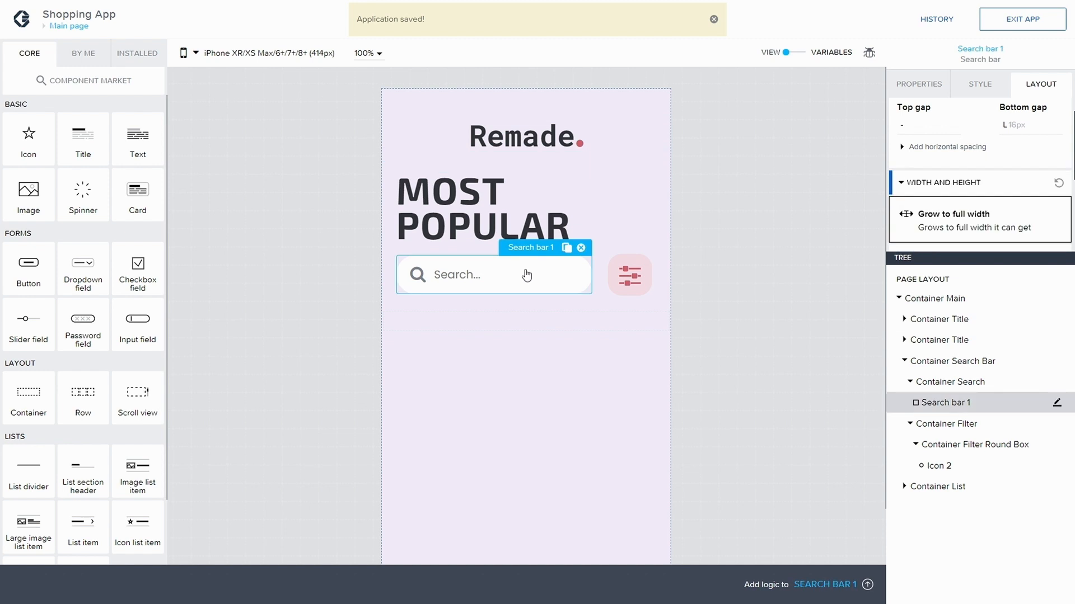
scroll(952, 224, down, 3)
scroll(1002, 219, down, 2)
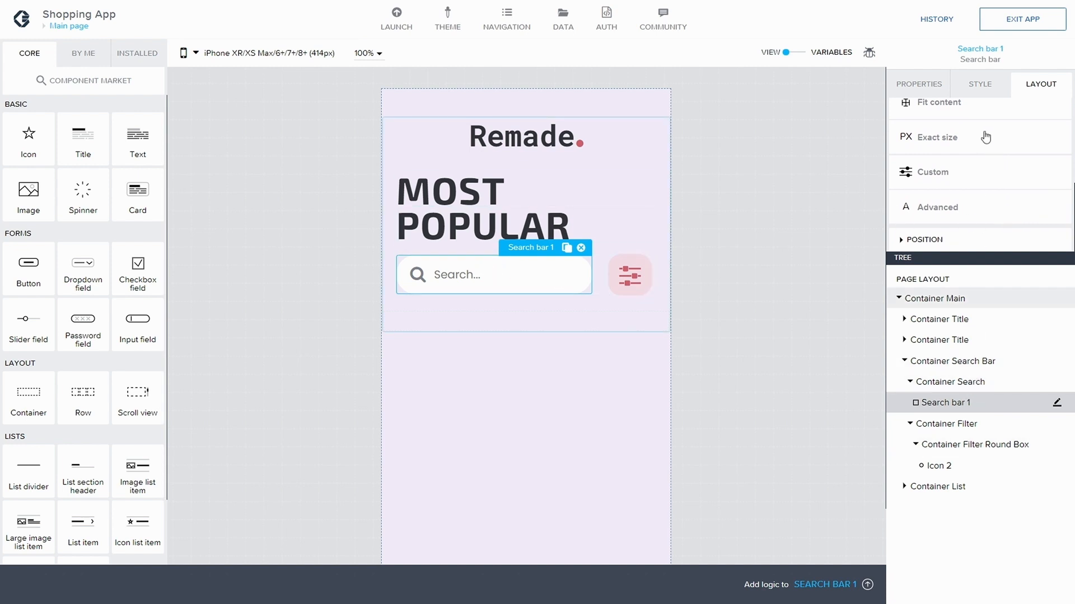
scroll(988, 138, up, 2)
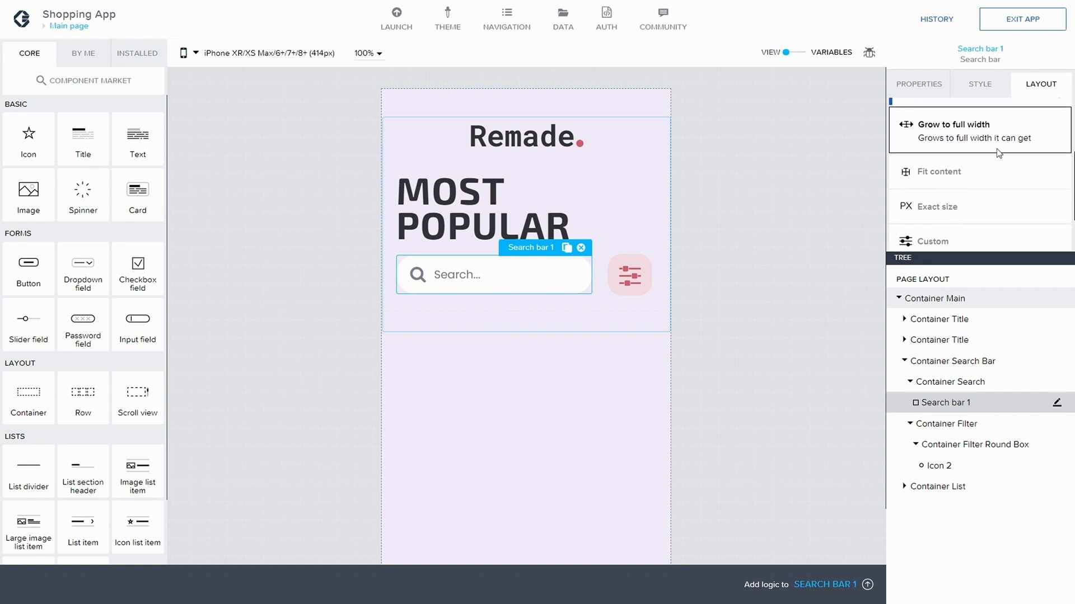
scroll(996, 149, up, 1)
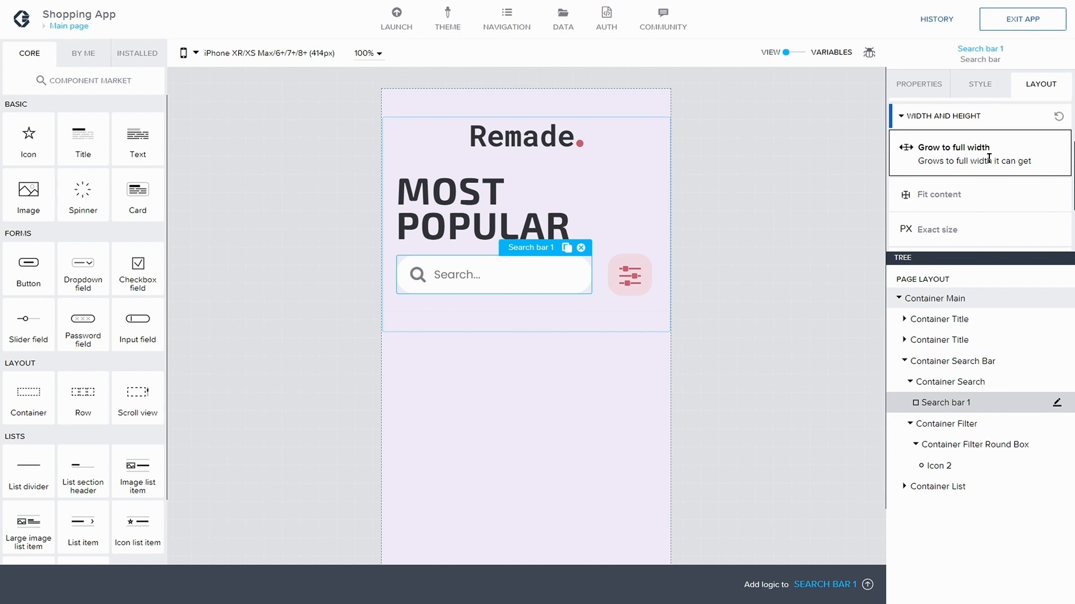
click(975, 445)
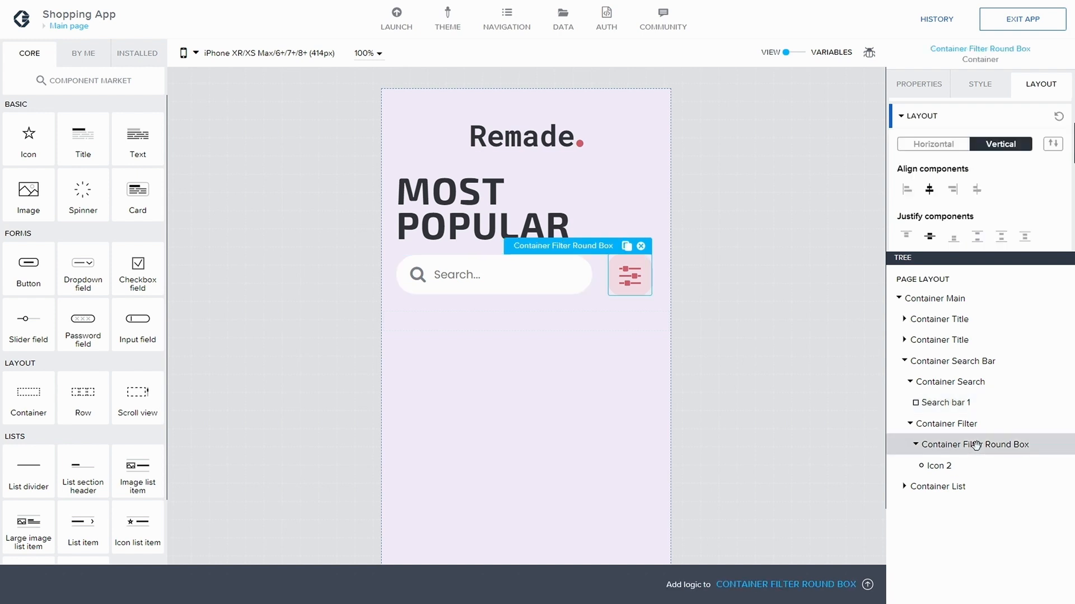
scroll(981, 202, down, 1)
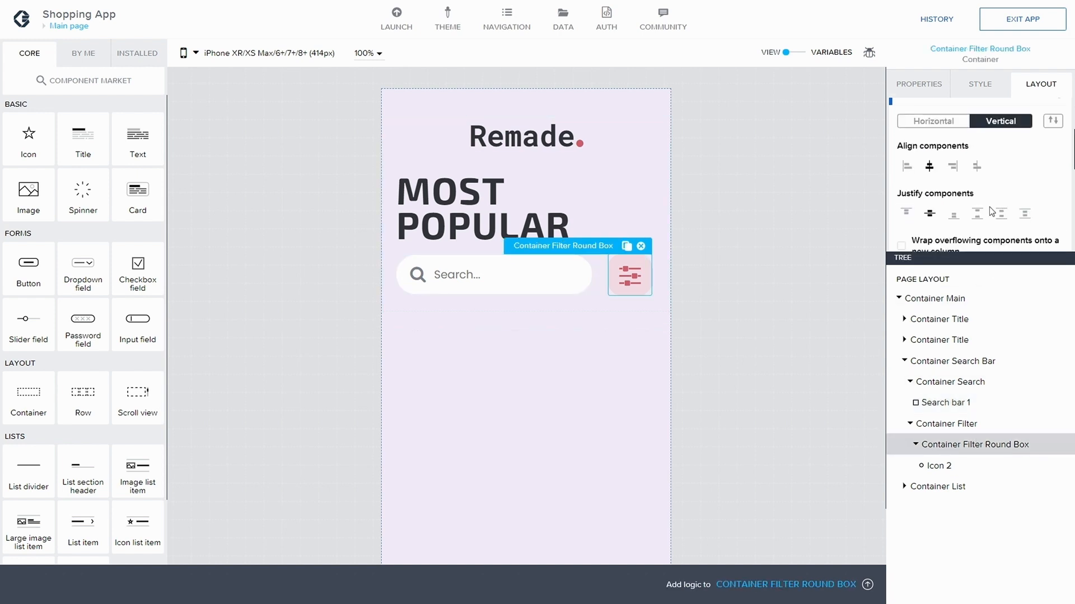
Clear the left gap of Container Filter and save the application
click(957, 424)
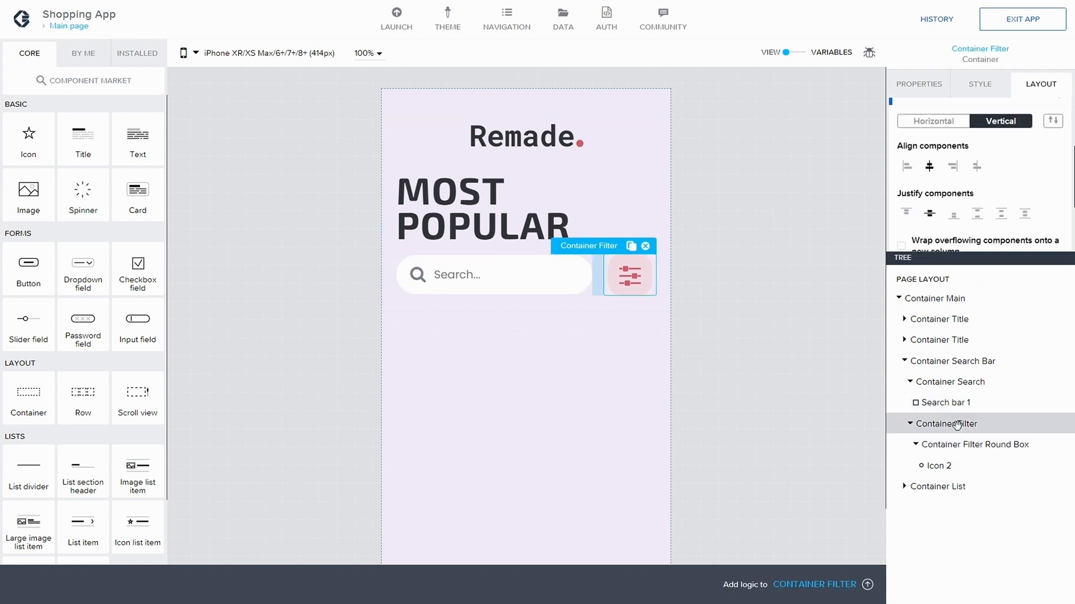
scroll(1002, 173, up, 4)
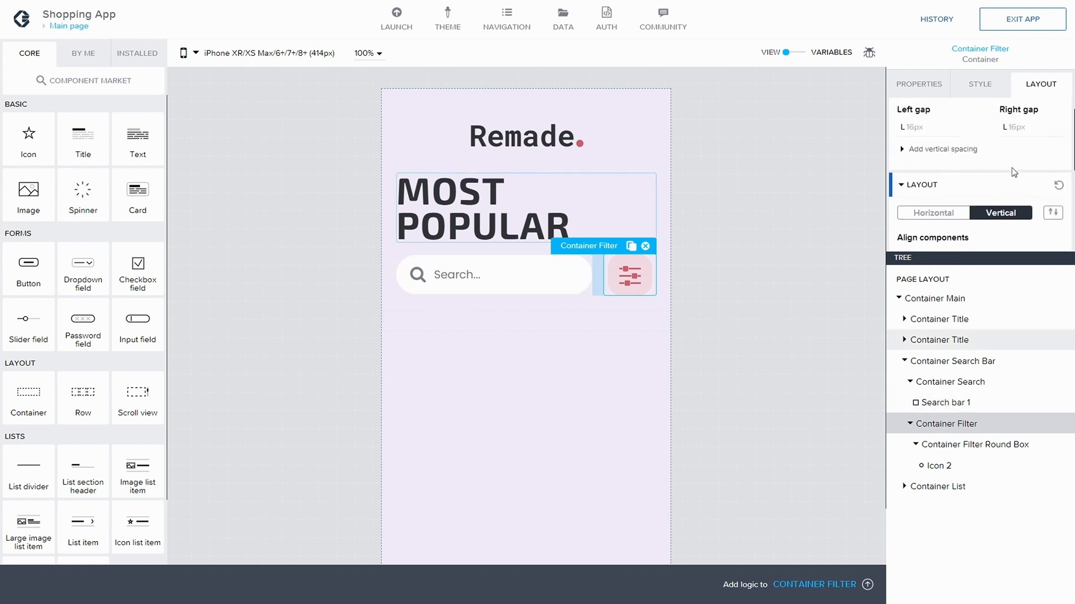
click(1016, 127)
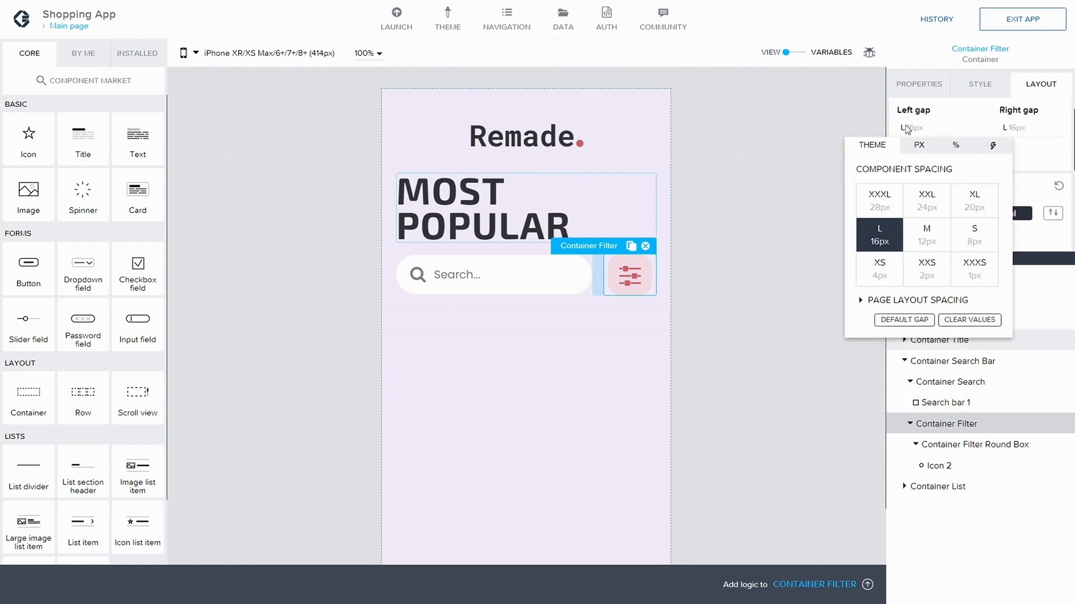
click(955, 320)
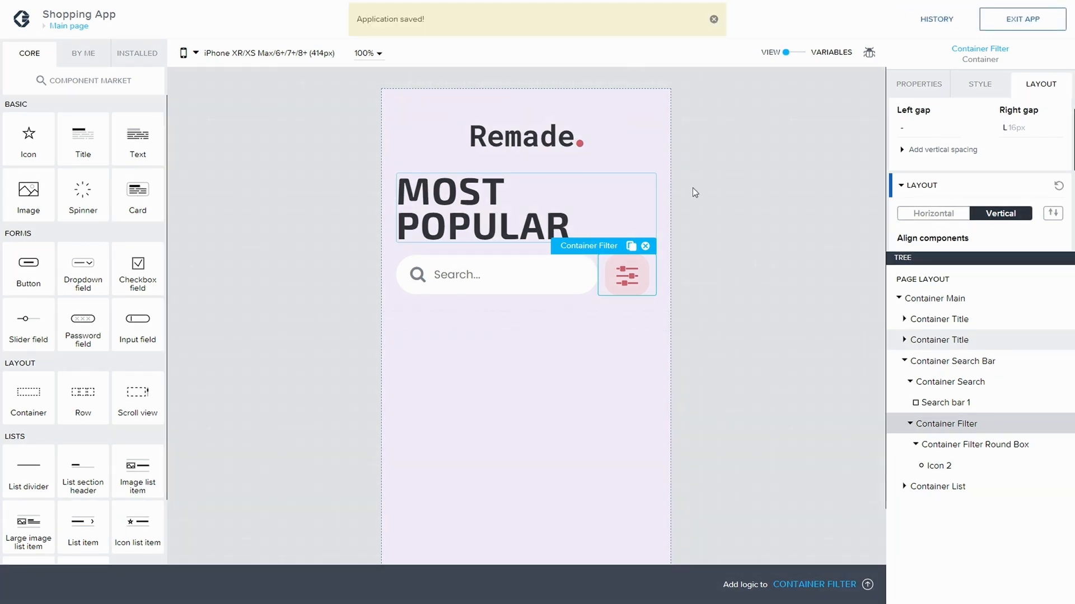
Examine the gap settings of Container Filter, Container Search, Search bar 1, Container Filter Round Box and Icon 2
click(630, 277)
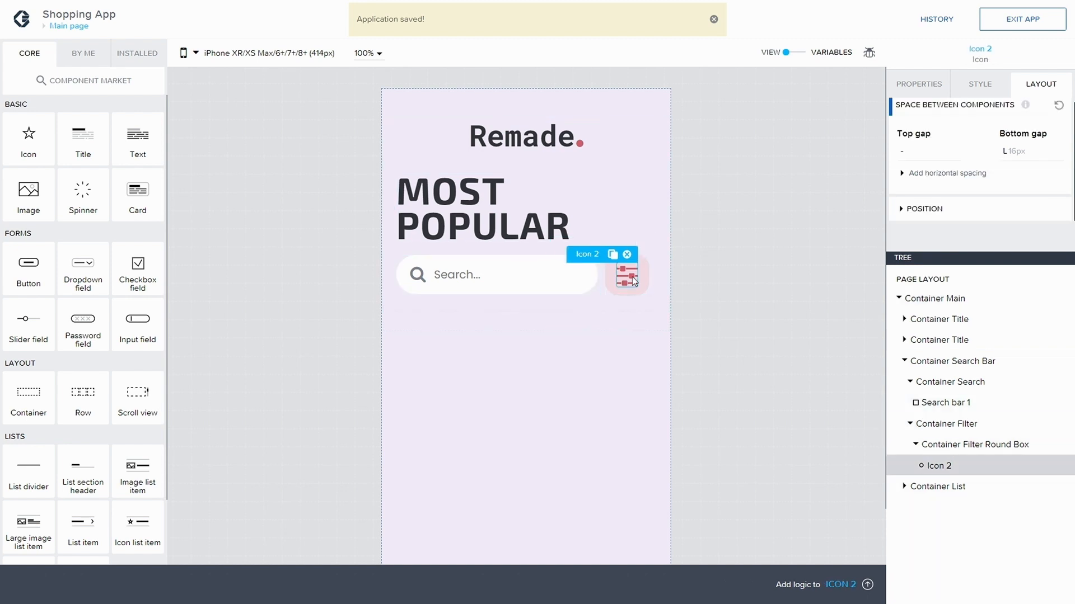
click(653, 277)
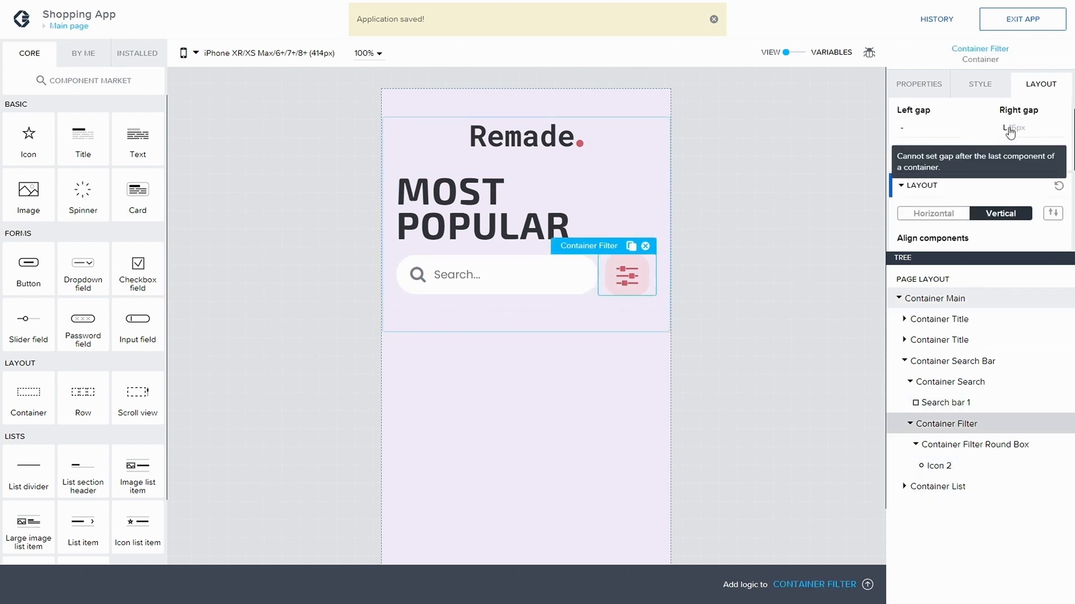
click(947, 410)
click(952, 380)
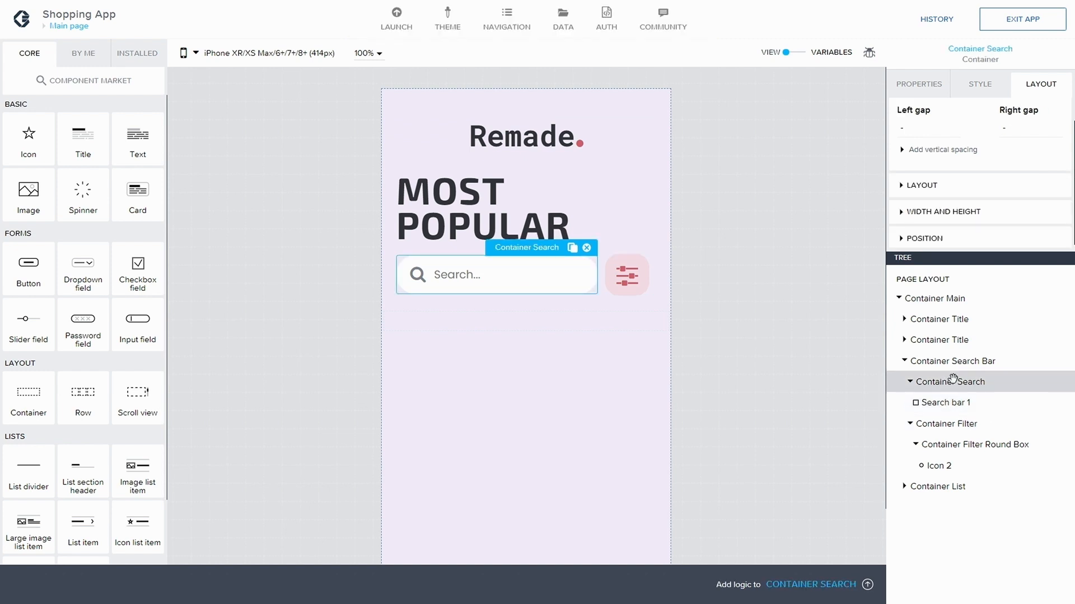
click(942, 404)
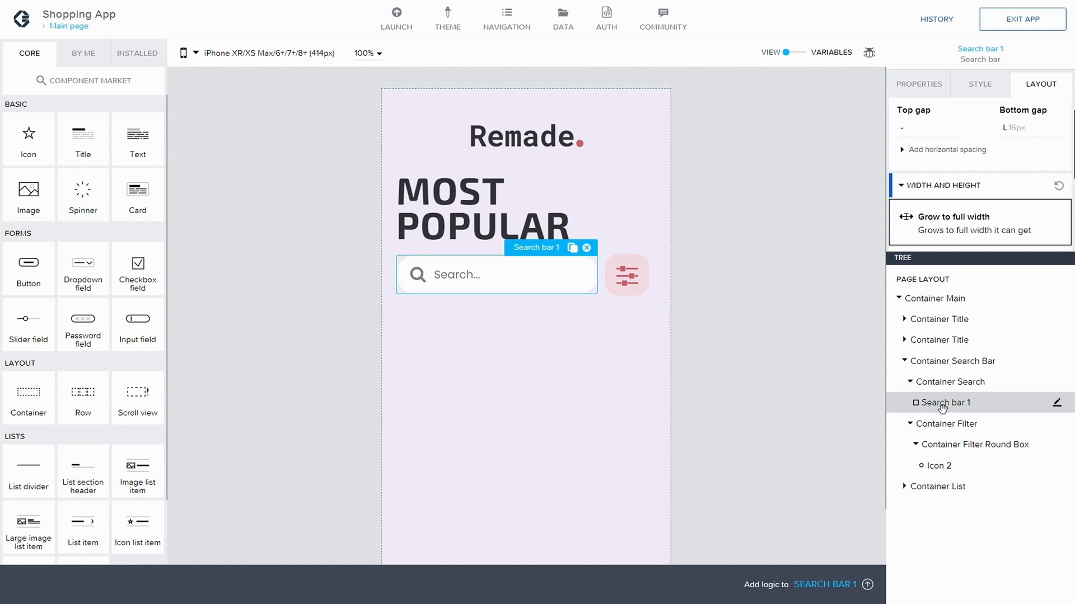
click(944, 426)
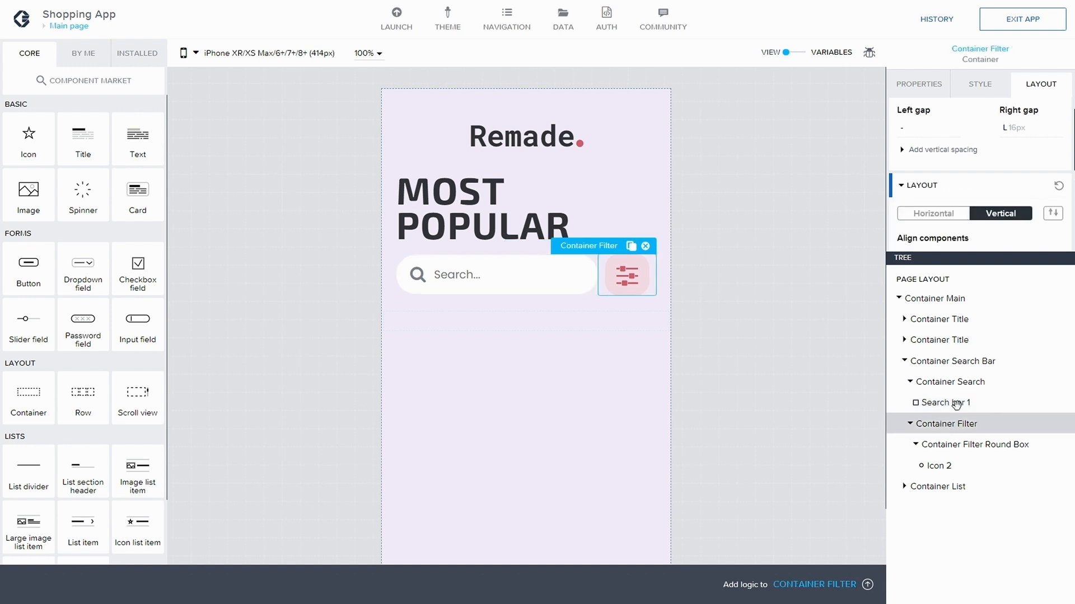
mouse_move(1006, 131)
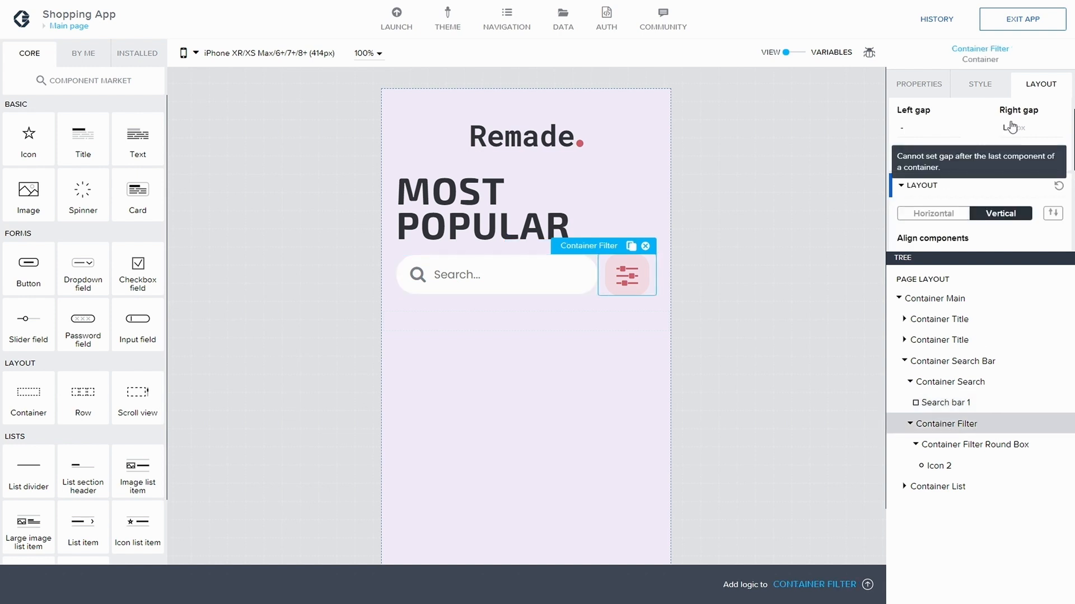
click(952, 443)
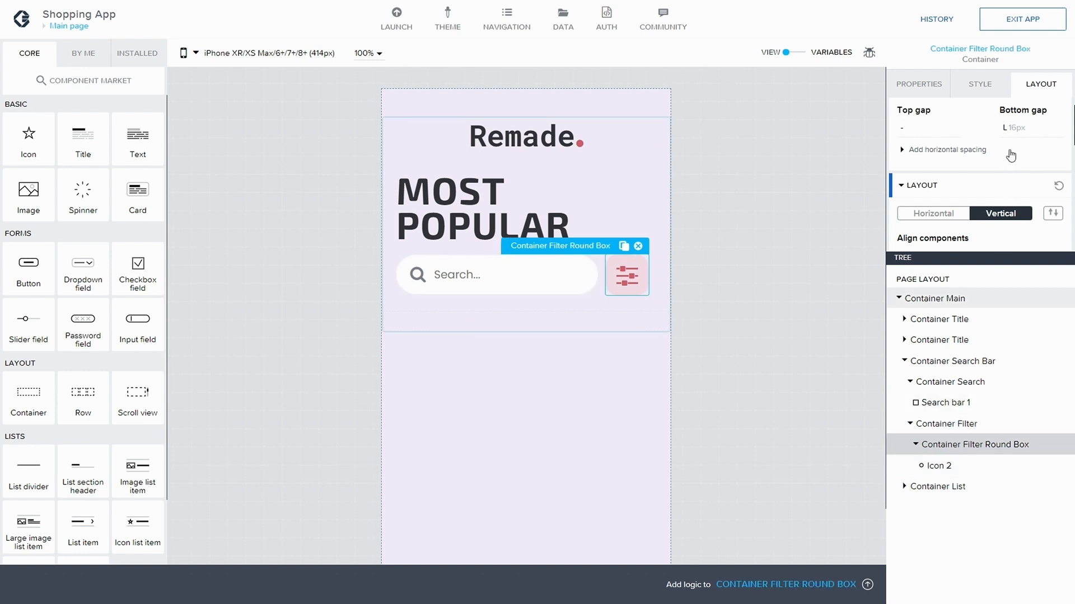
click(938, 467)
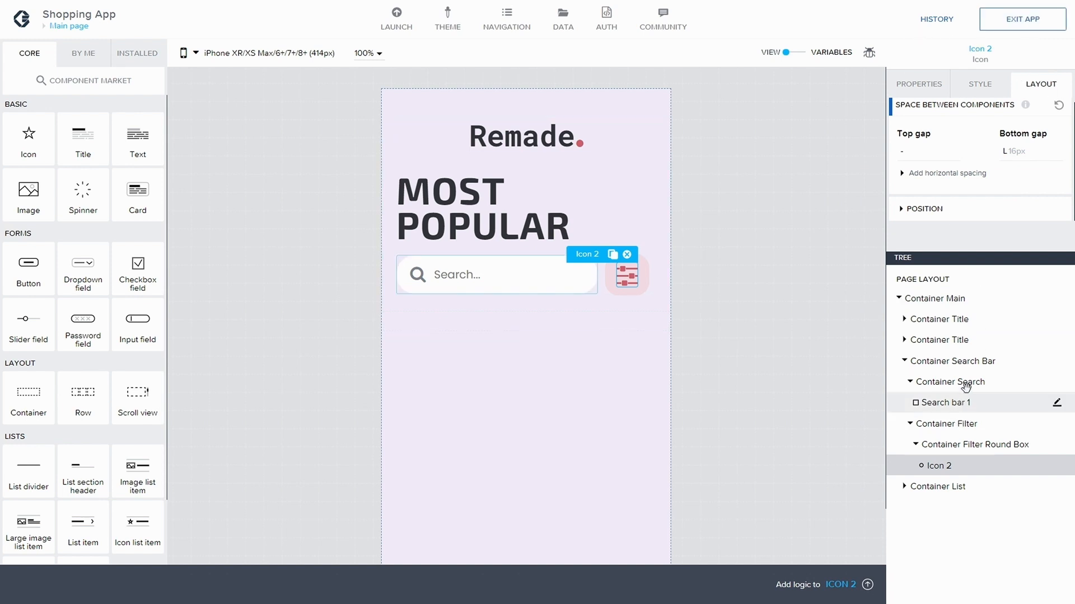
Justify the components of Container Search Bar horizontally to the left and save the application
click(951, 361)
scroll(1016, 220, down, 2)
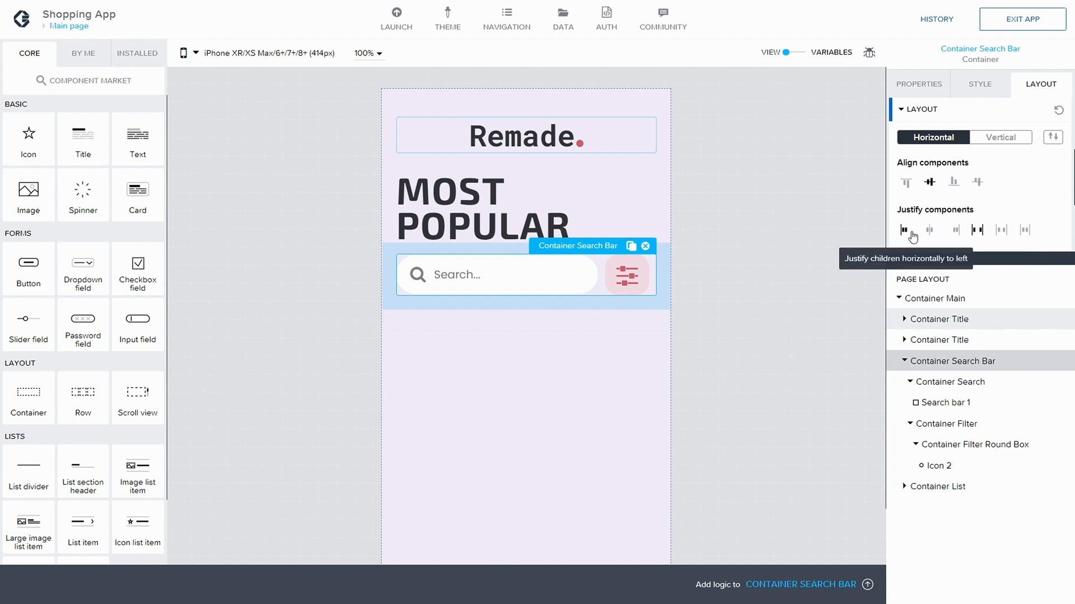
click(904, 230)
click(1035, 20)
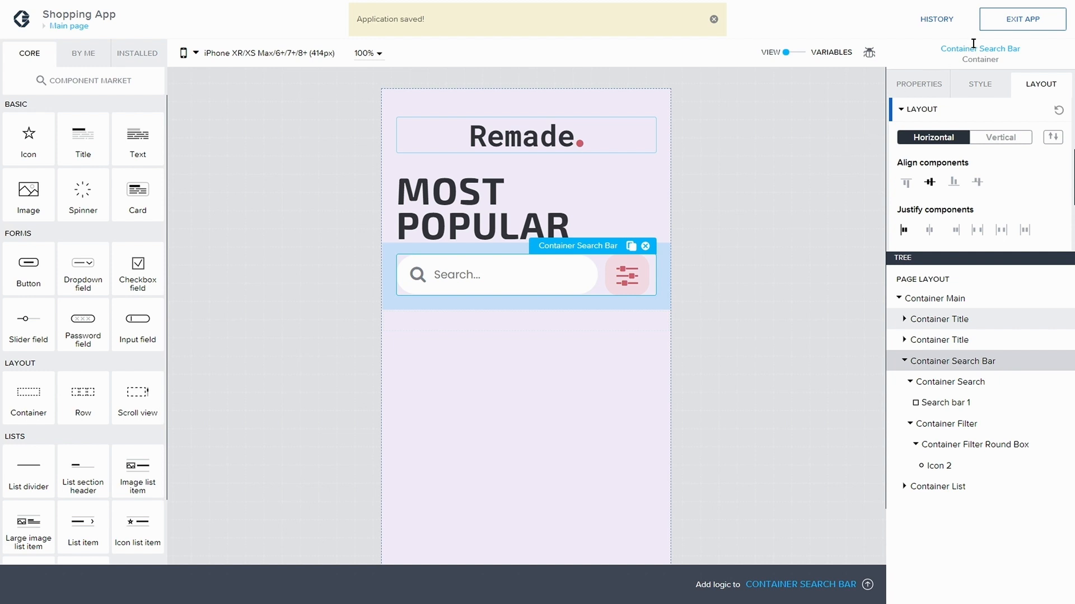
Collapse Container Search Bar and its nested containers in the page layout tree and expand Container List
click(922, 87)
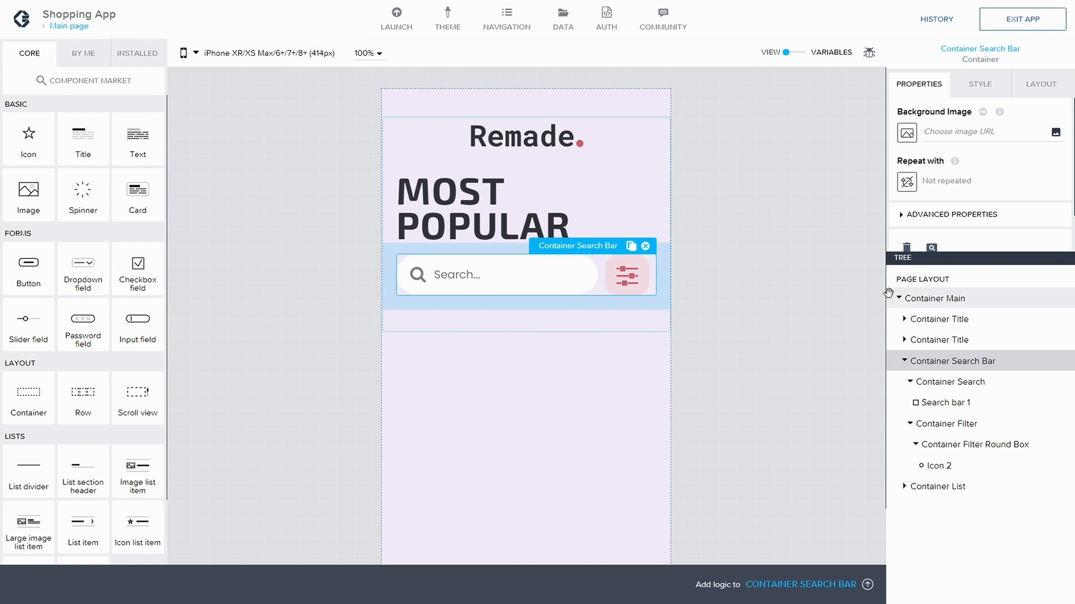
click(911, 425)
click(910, 382)
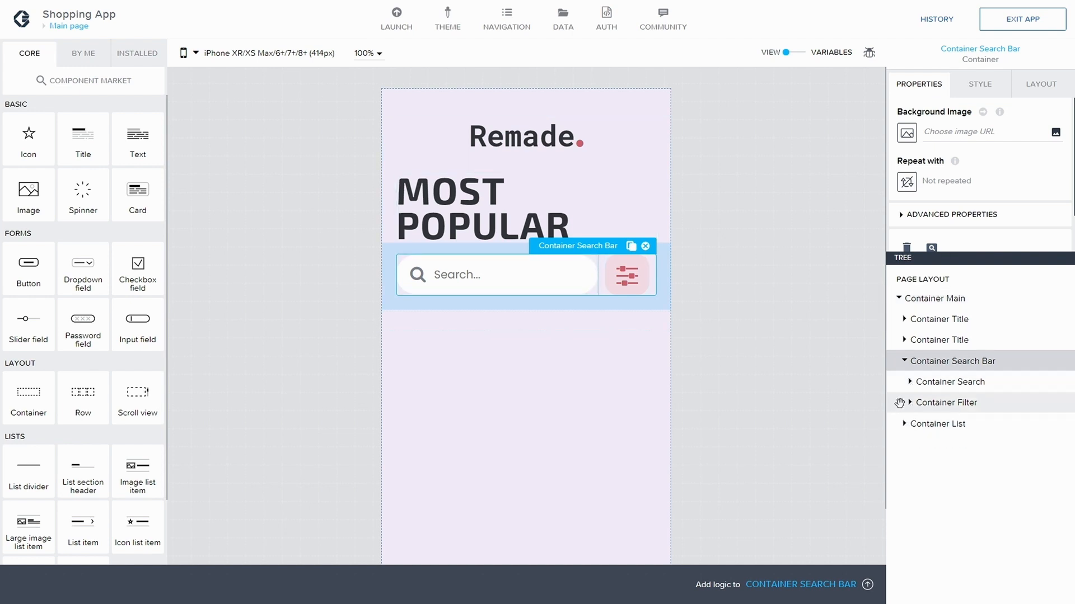
click(904, 361)
click(904, 382)
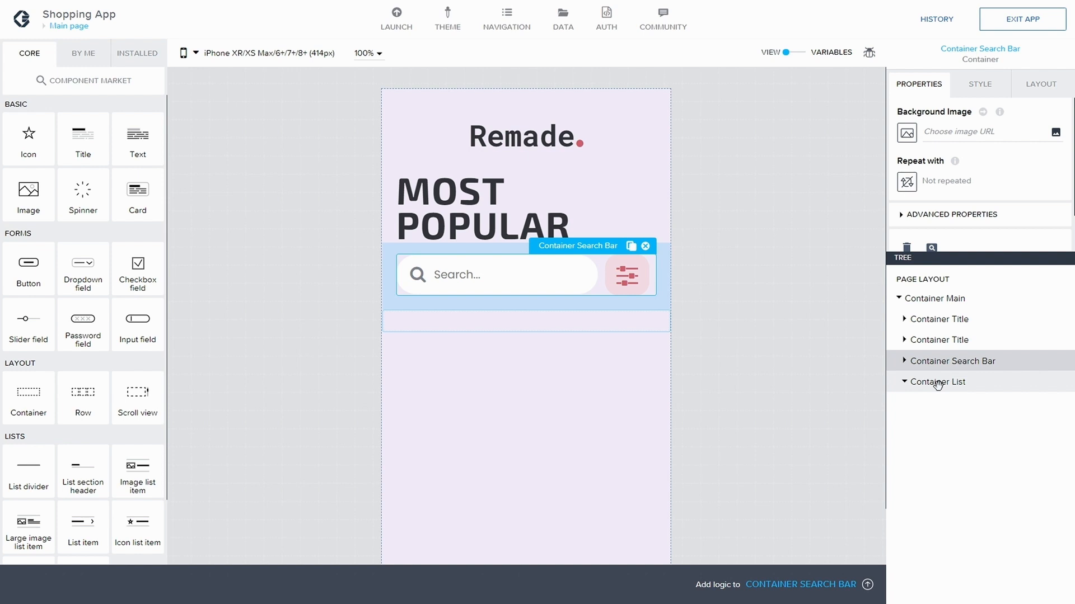
Add a Scroll view component inside Container List
click(938, 386)
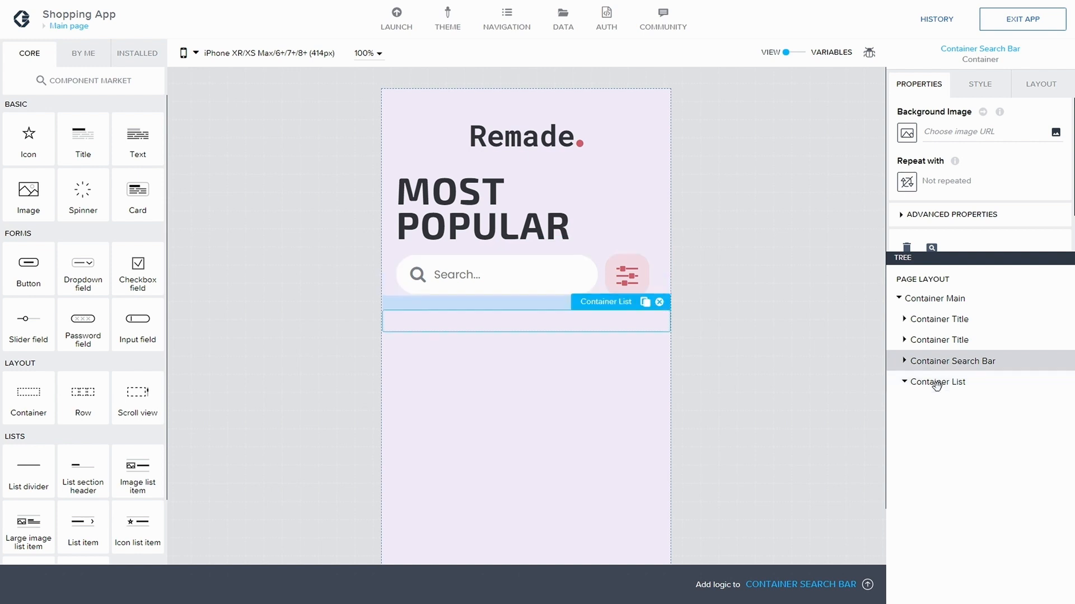
click(903, 381)
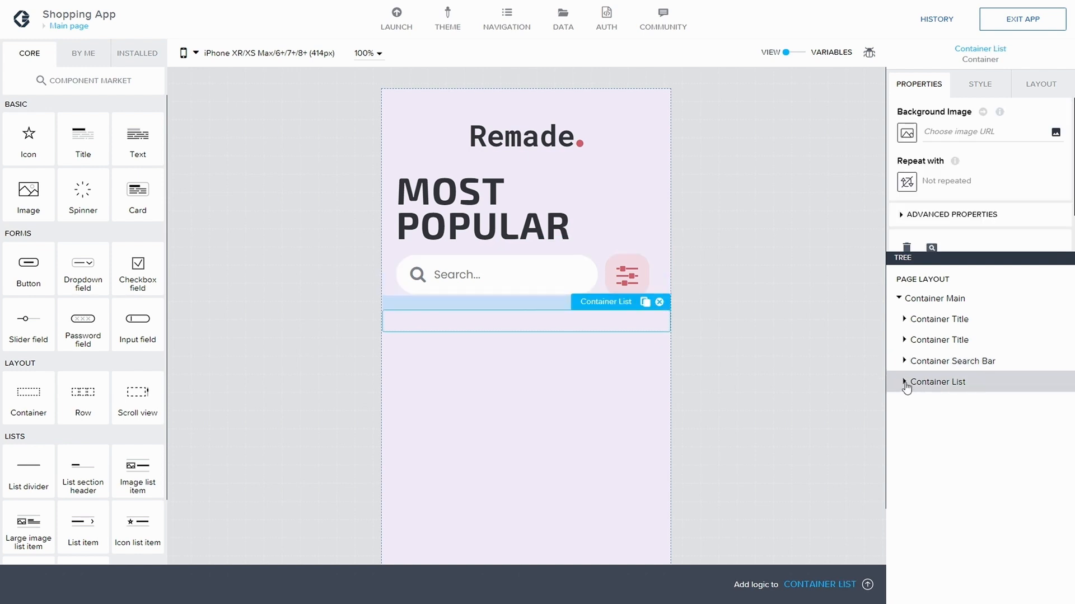
click(904, 382)
scroll(118, 300, down, 1)
drag(134, 324, 937, 391)
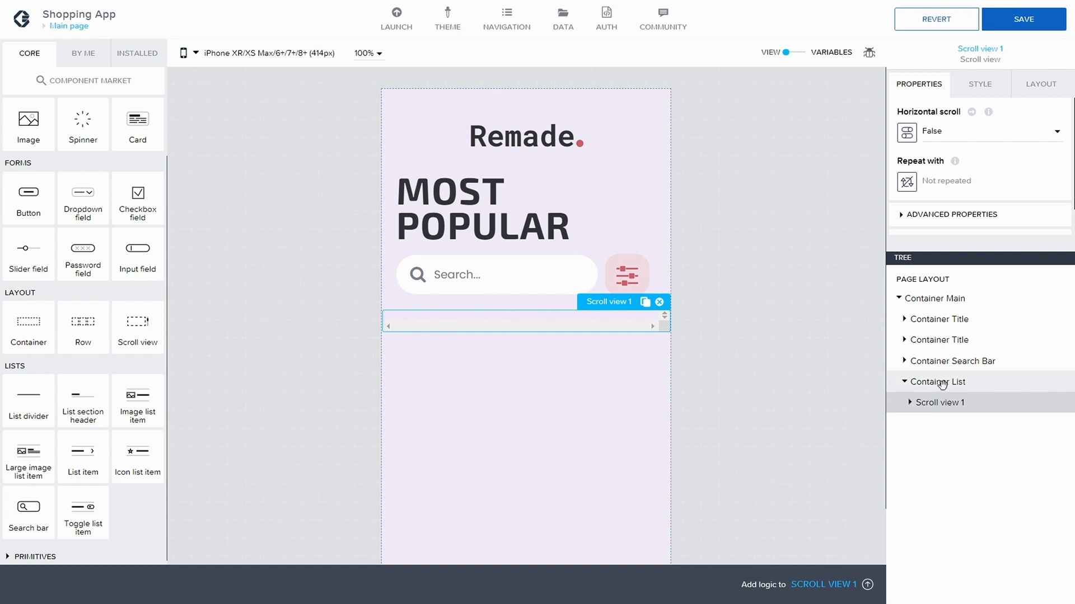
Check the width and height options of Container List and save the application
click(974, 382)
click(1040, 85)
scroll(982, 161, down, 1)
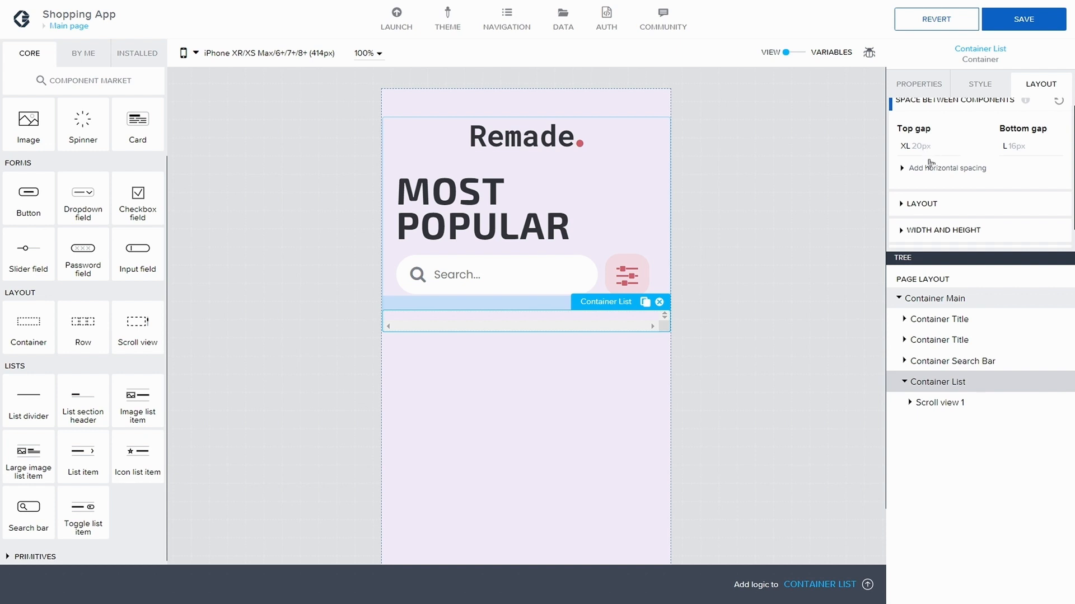
click(897, 213)
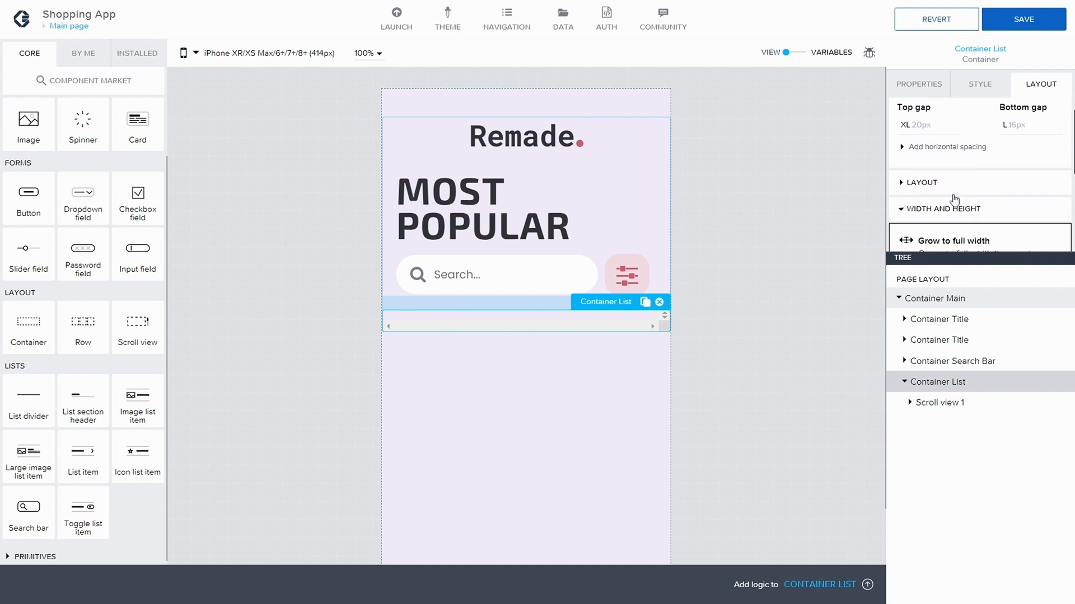
scroll(946, 201, down, 3)
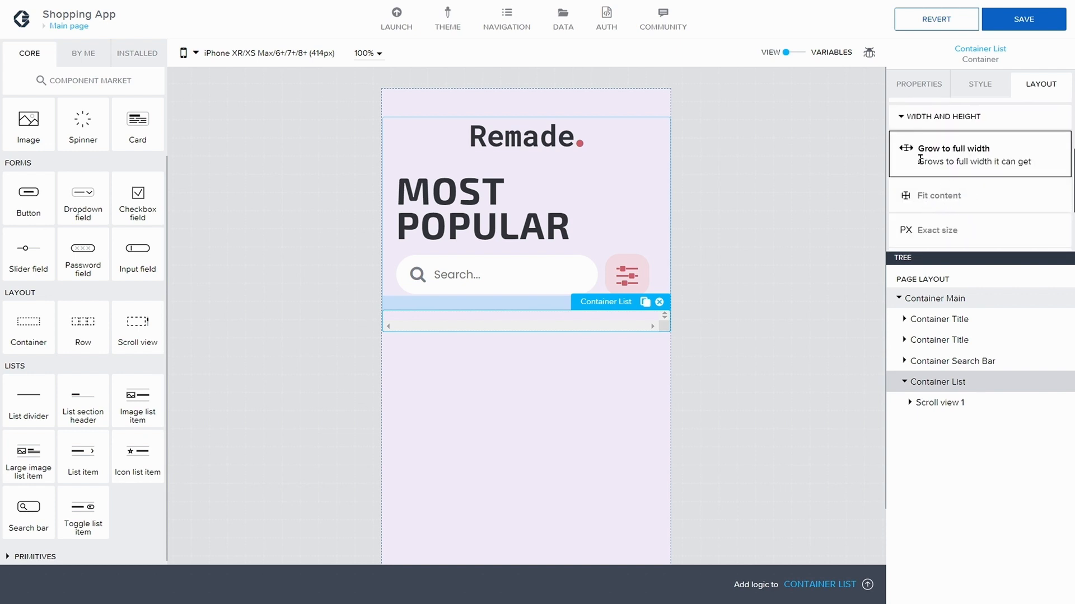
scroll(938, 171, down, 1)
key(ctrl+s)
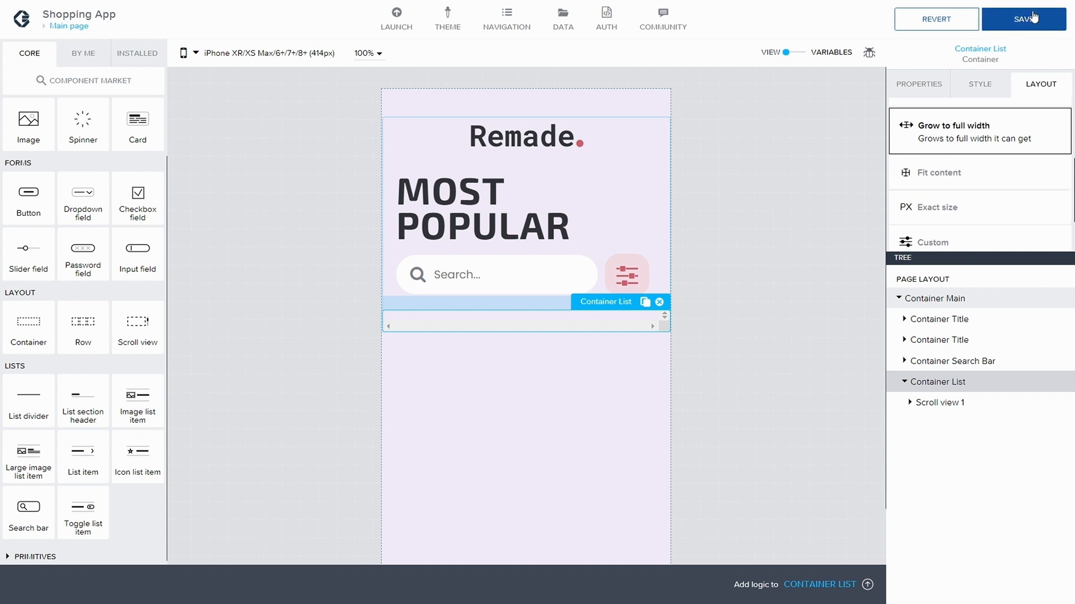
Add a Container component inside Scroll view 1
click(934, 403)
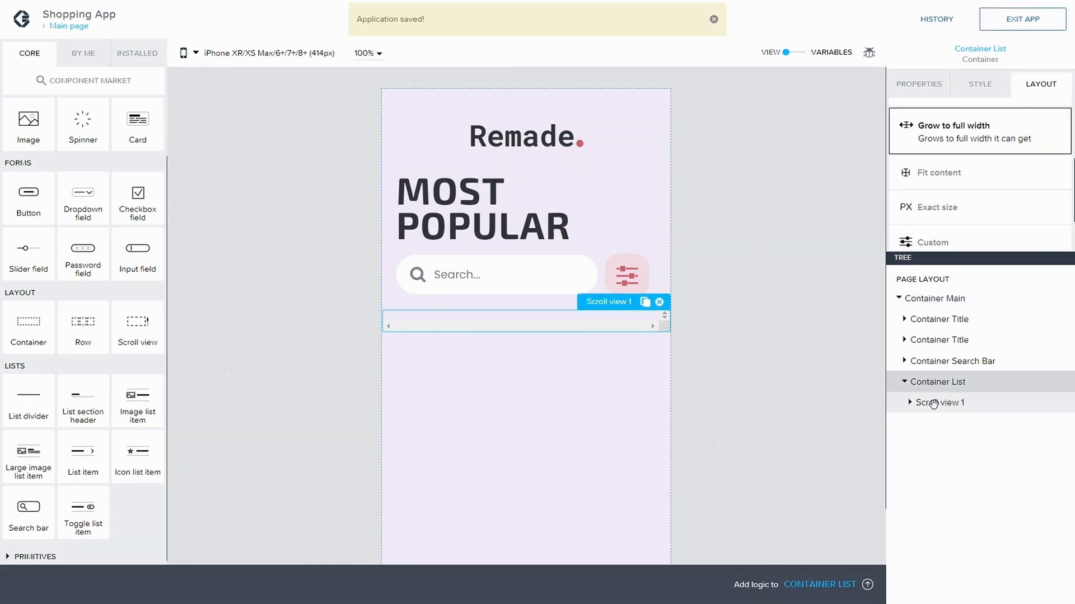
click(910, 403)
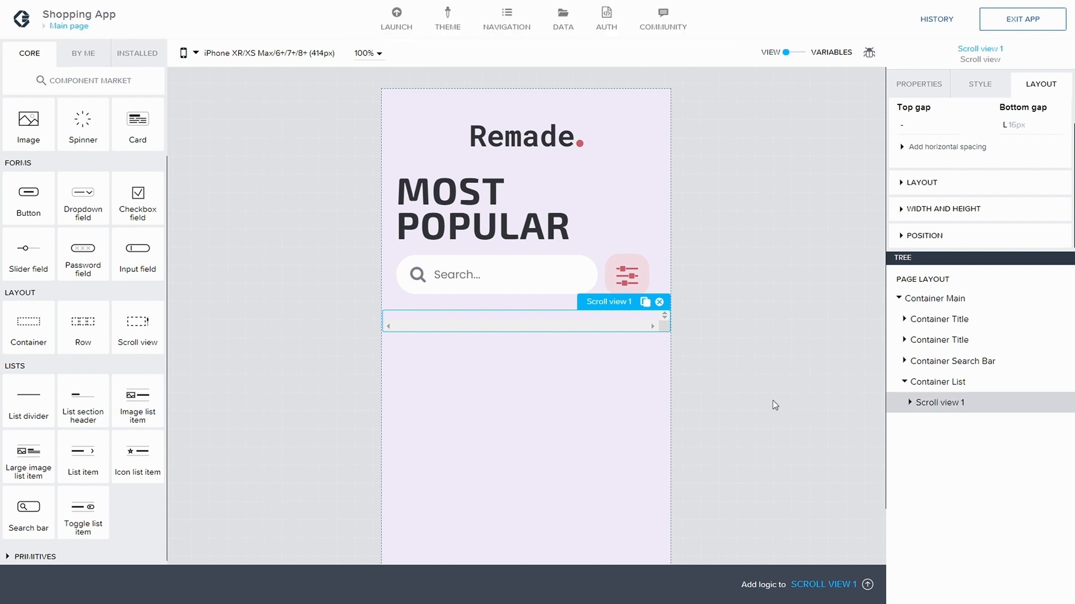
drag(34, 324, 975, 411)
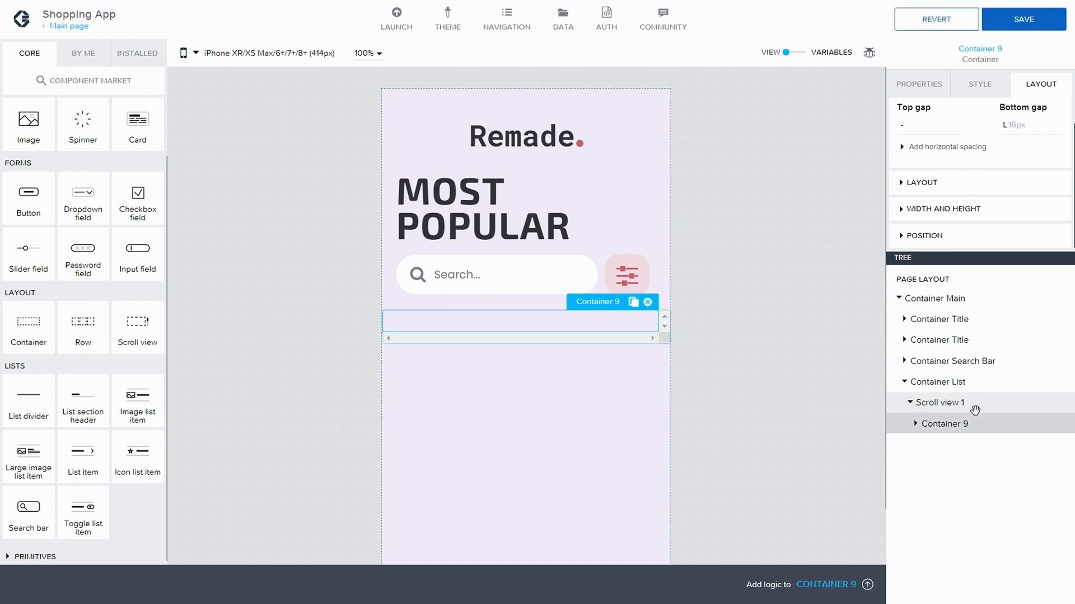
Rename the new container inside Scroll view 1 as Container List and save the application
click(916, 424)
click(924, 100)
click(900, 216)
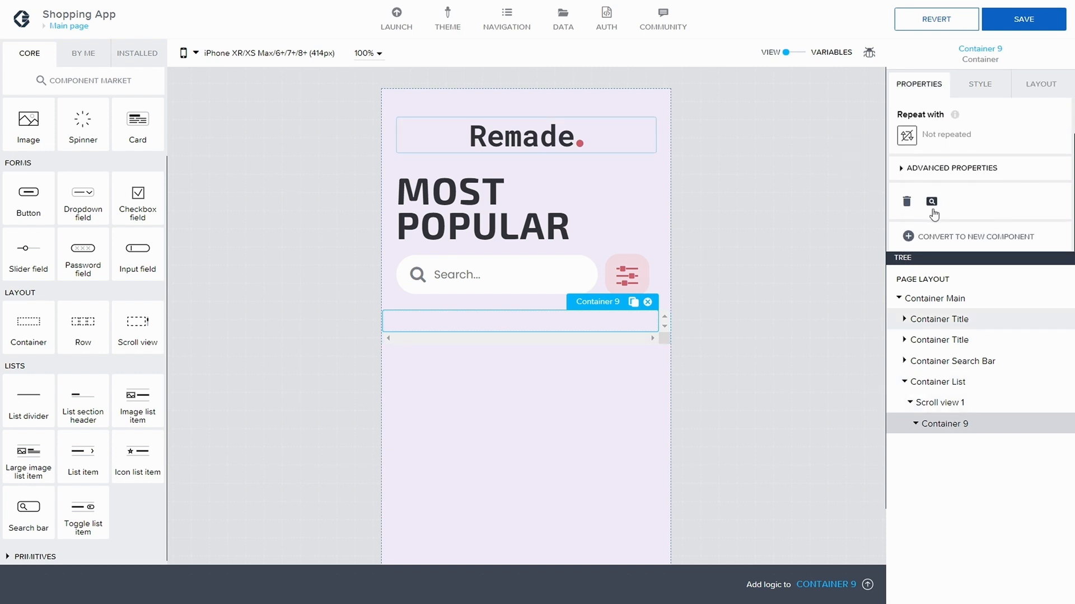
scroll(963, 237, down, 1)
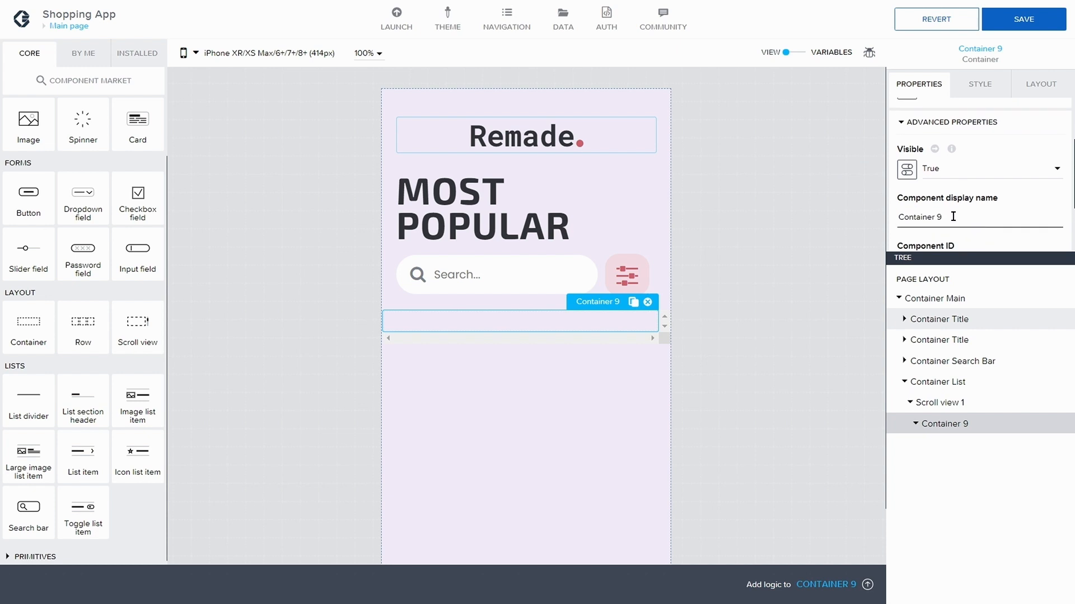
key(BackSpace)
text(List)
click(1017, 19)
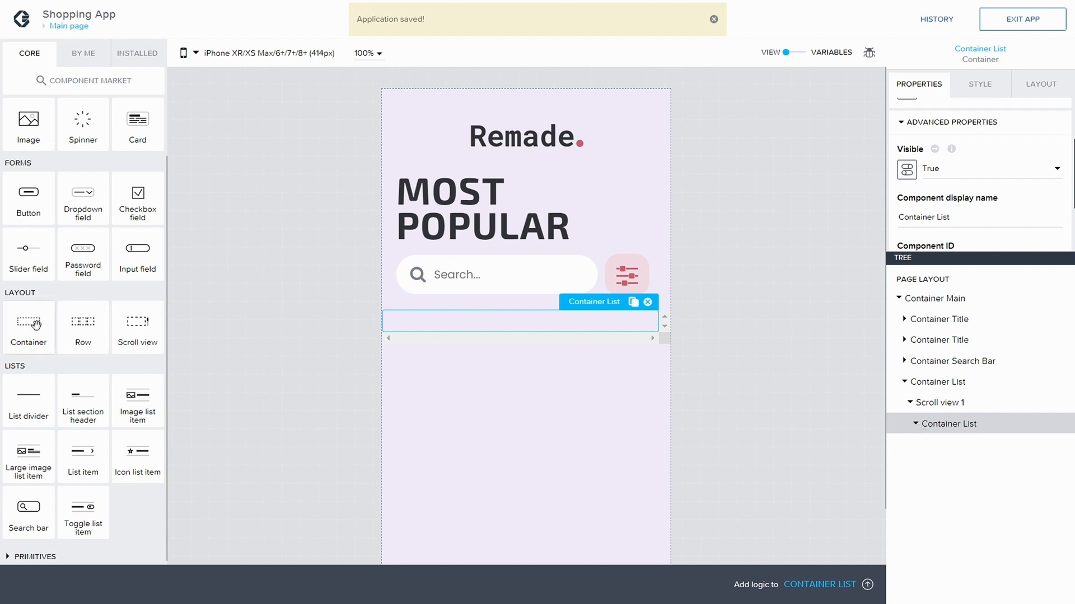
Add a Container inside the inner Container List, rename it Container Item, and save the application
drag(31, 324, 961, 432)
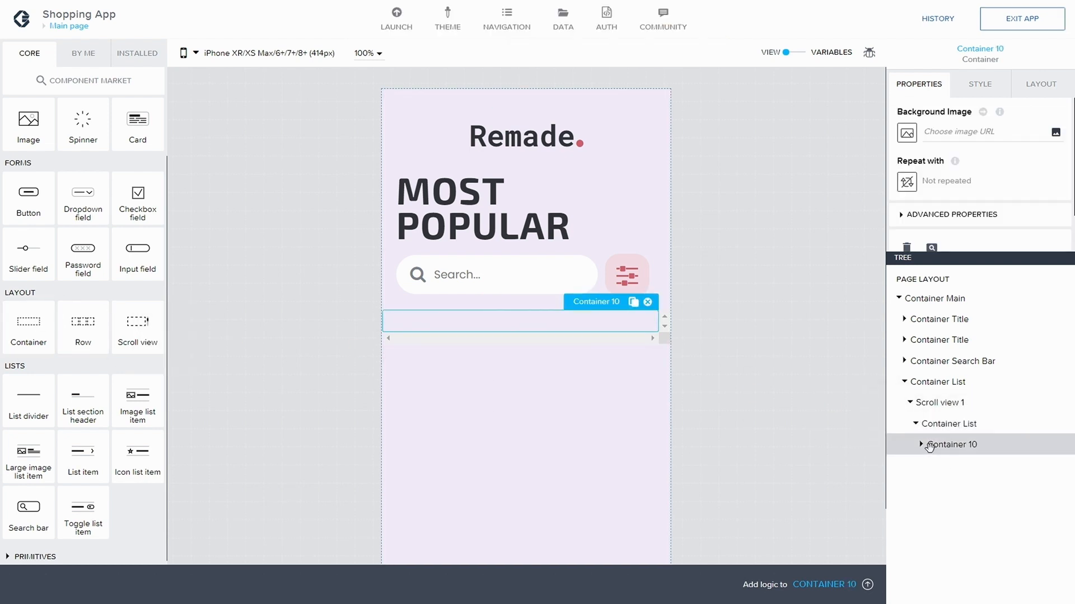
scroll(905, 213, down, 3)
click(905, 204)
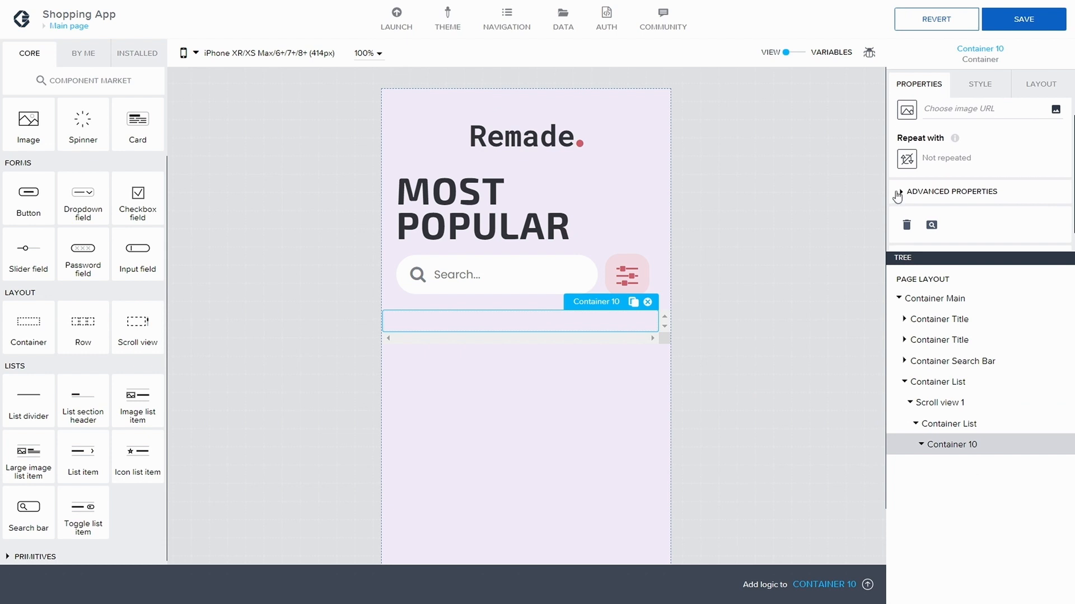
scroll(949, 203, down, 2)
key(BackSpace)
key(BackSpace)
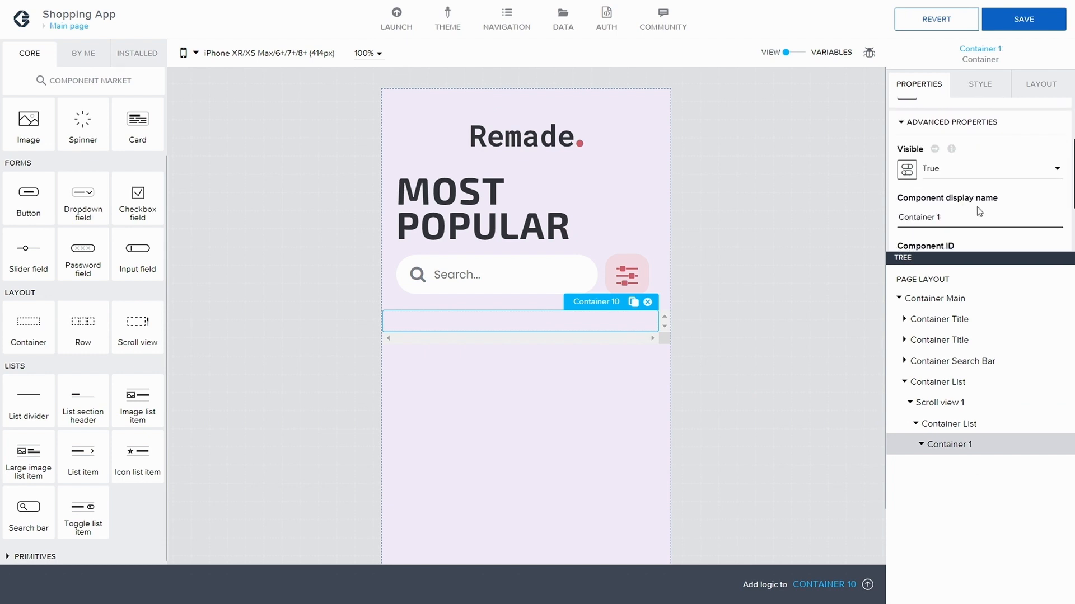
text(Item)
click(1005, 29)
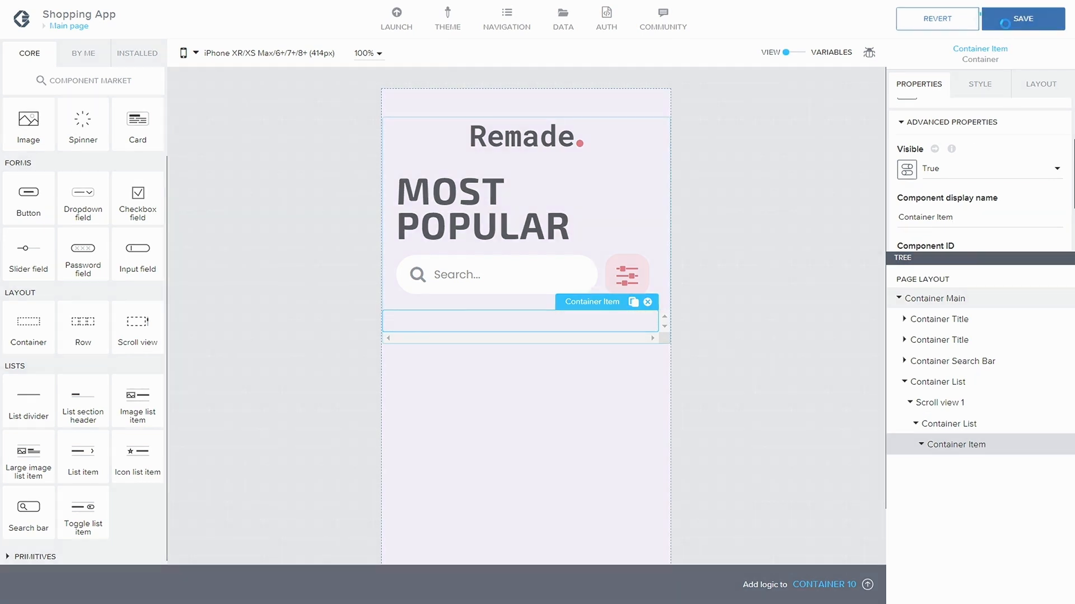
Check the width and height options of the Container List nested in Scroll view 1
click(970, 423)
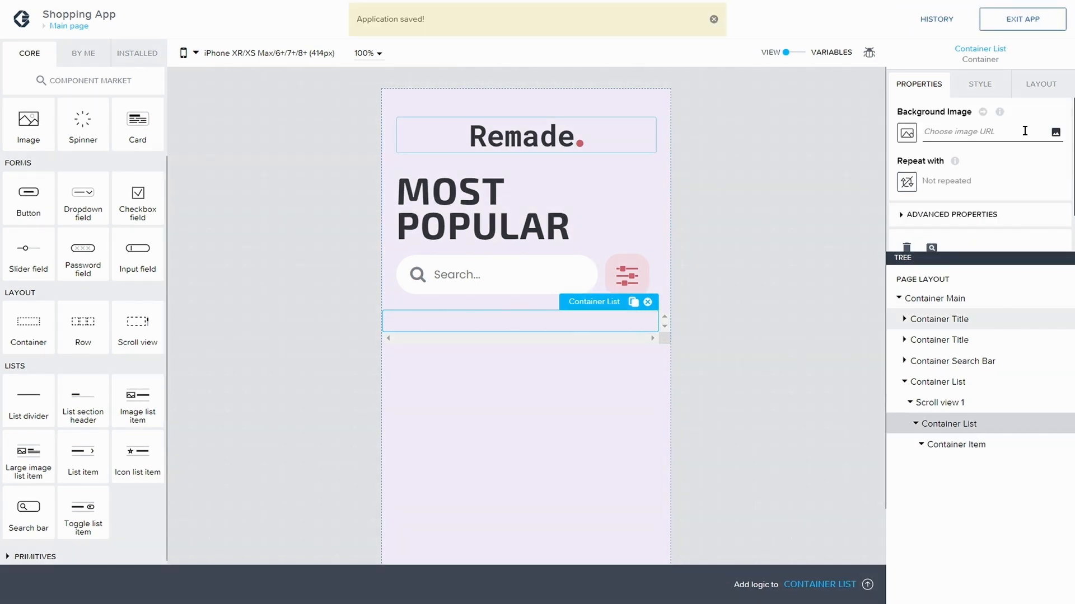
click(1033, 87)
scroll(912, 212, down, 1)
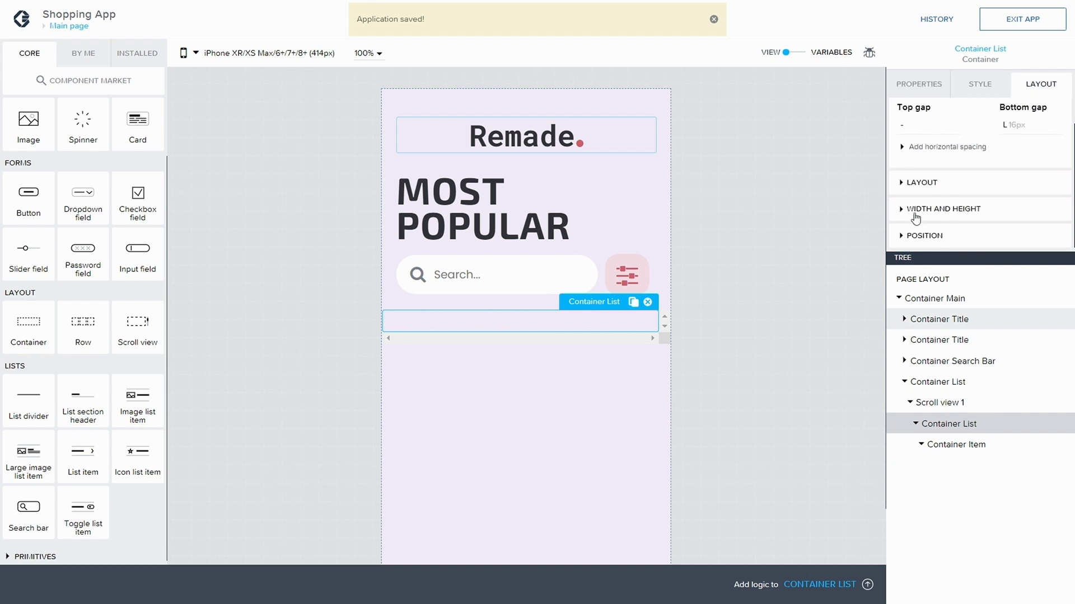
click(895, 209)
scroll(897, 201, down, 2)
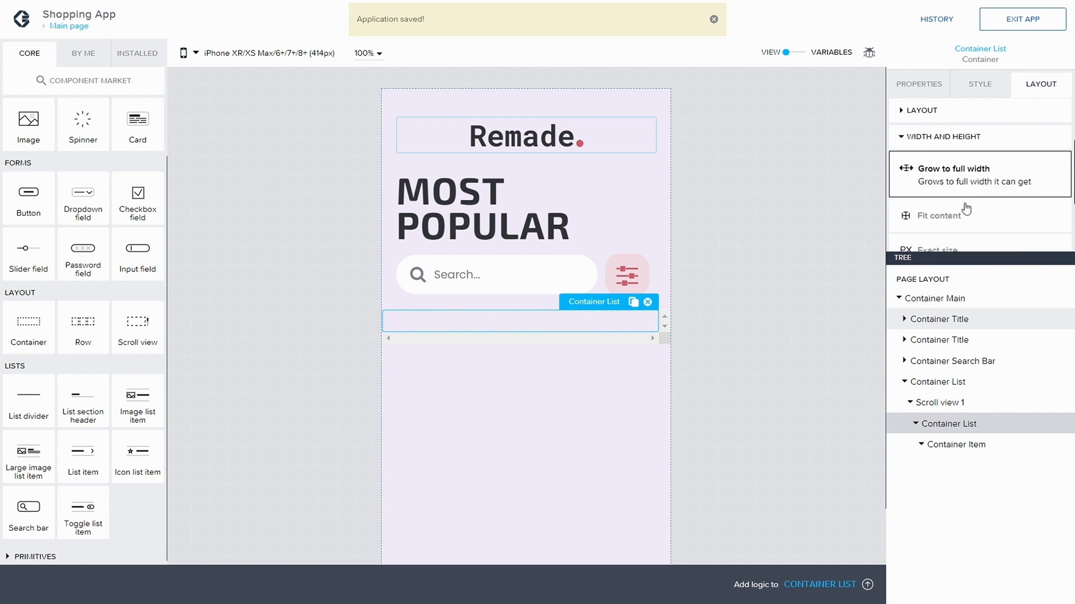
click(900, 140)
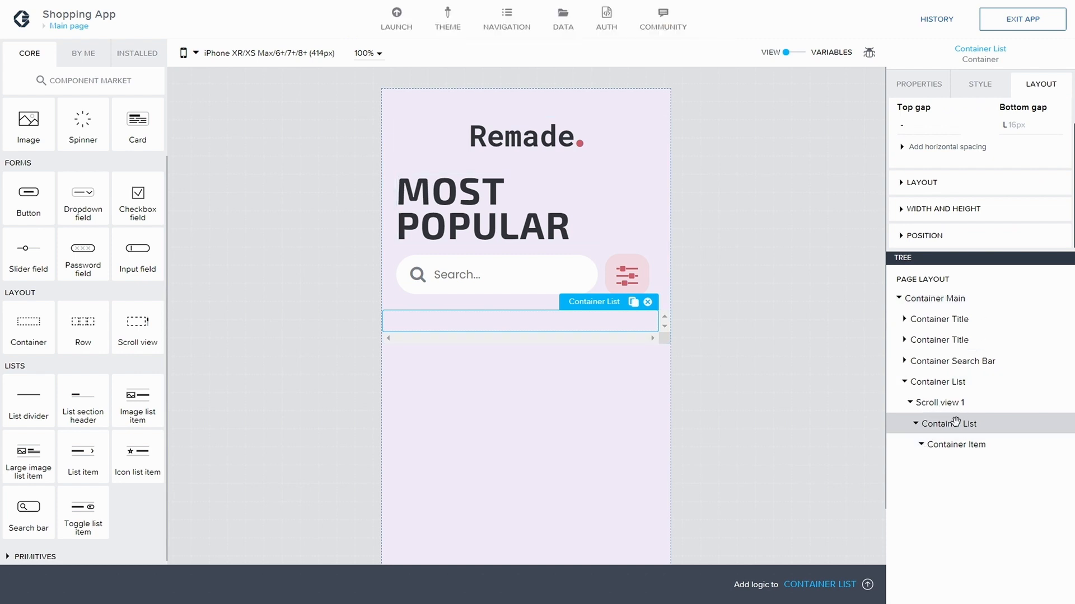
Bind Container Item's Repeat with property to the app variable list and save the application
click(962, 446)
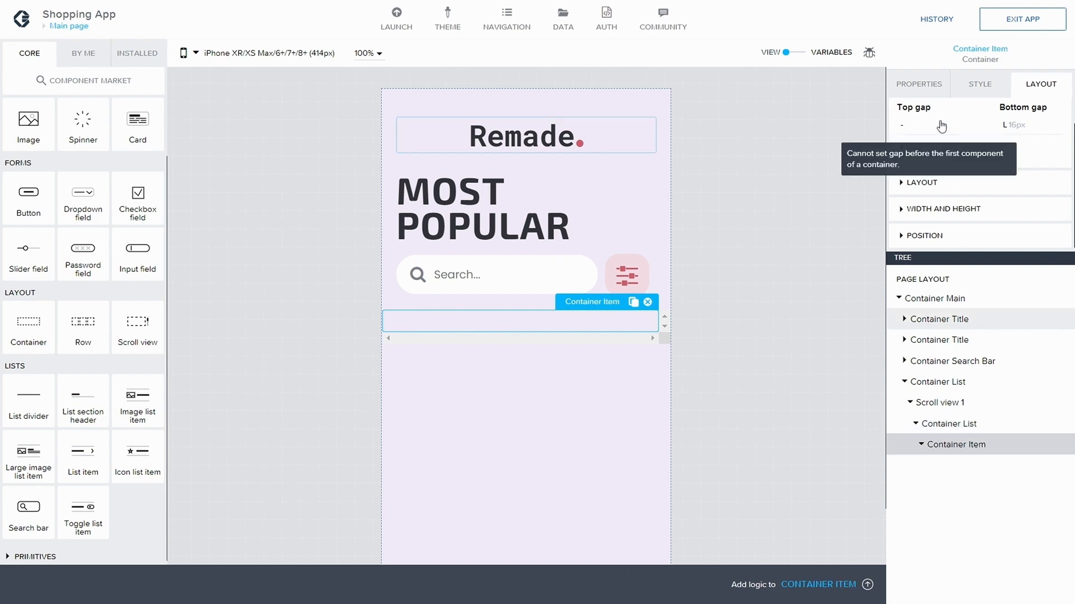
click(913, 85)
click(905, 187)
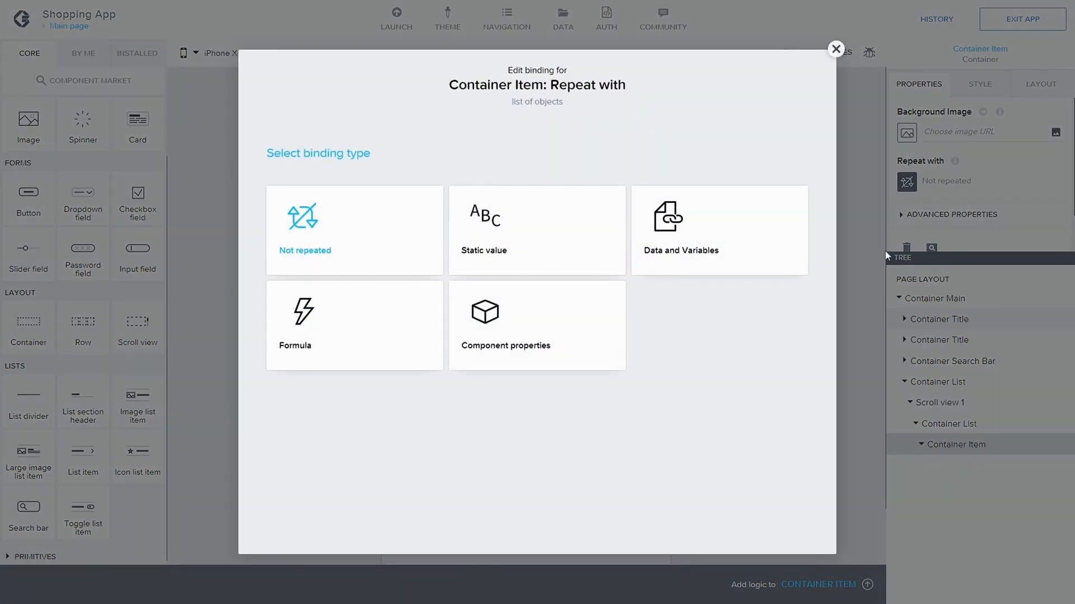
click(690, 242)
click(348, 280)
click(370, 270)
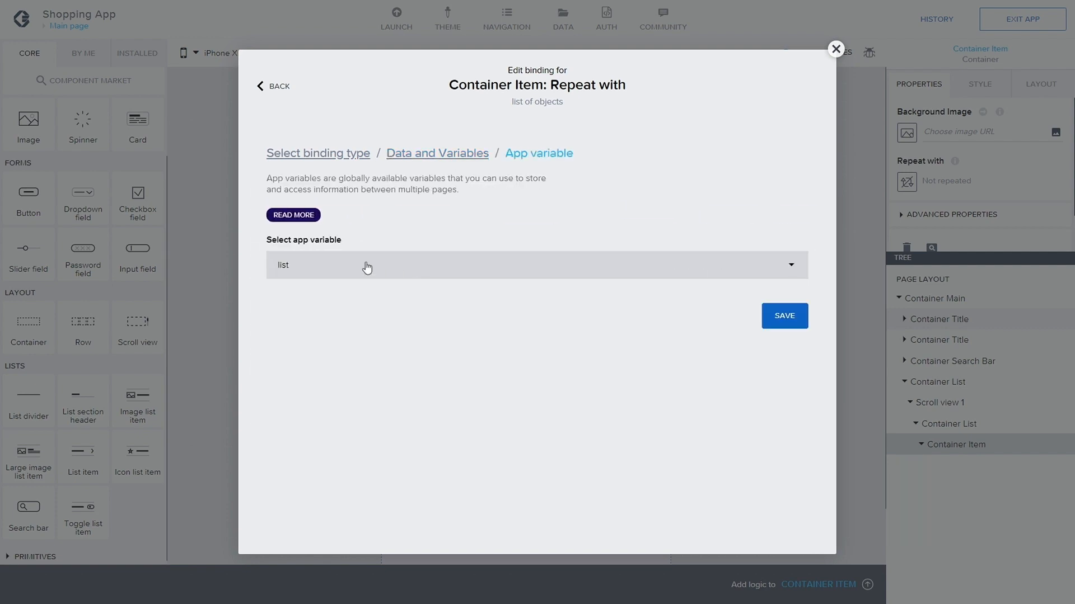
click(776, 315)
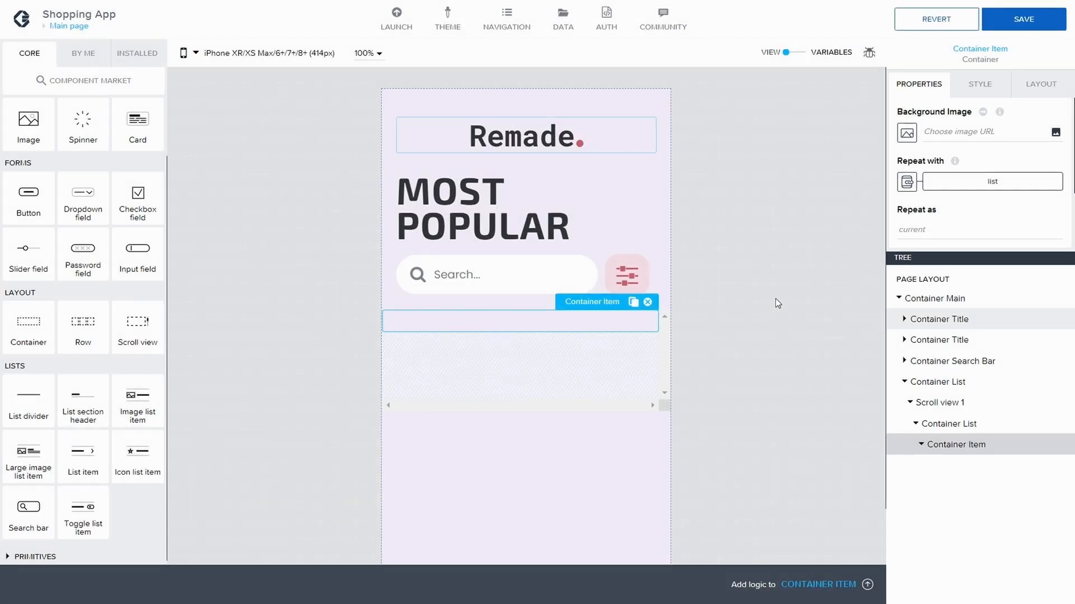
click(1017, 21)
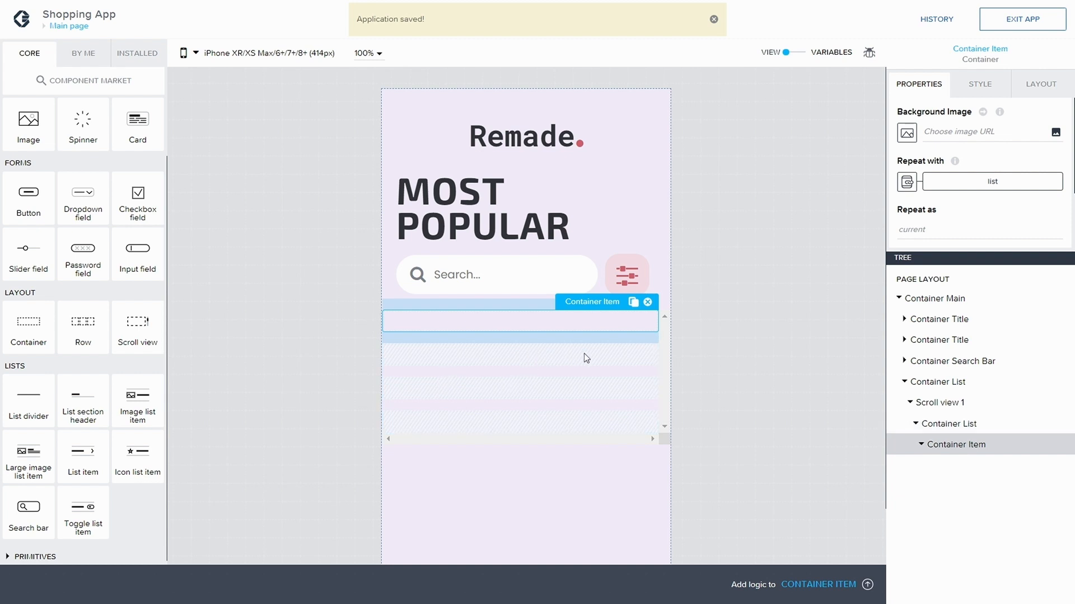
Add a Container inside Container Item, rename it Container Image, and save the application
click(922, 445)
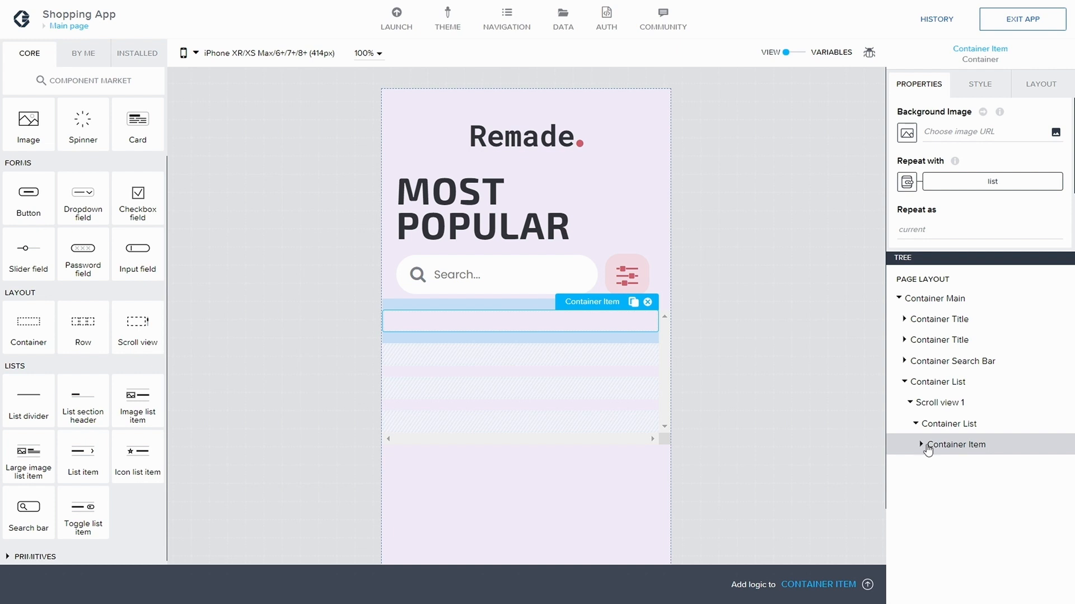
drag(31, 333, 968, 449)
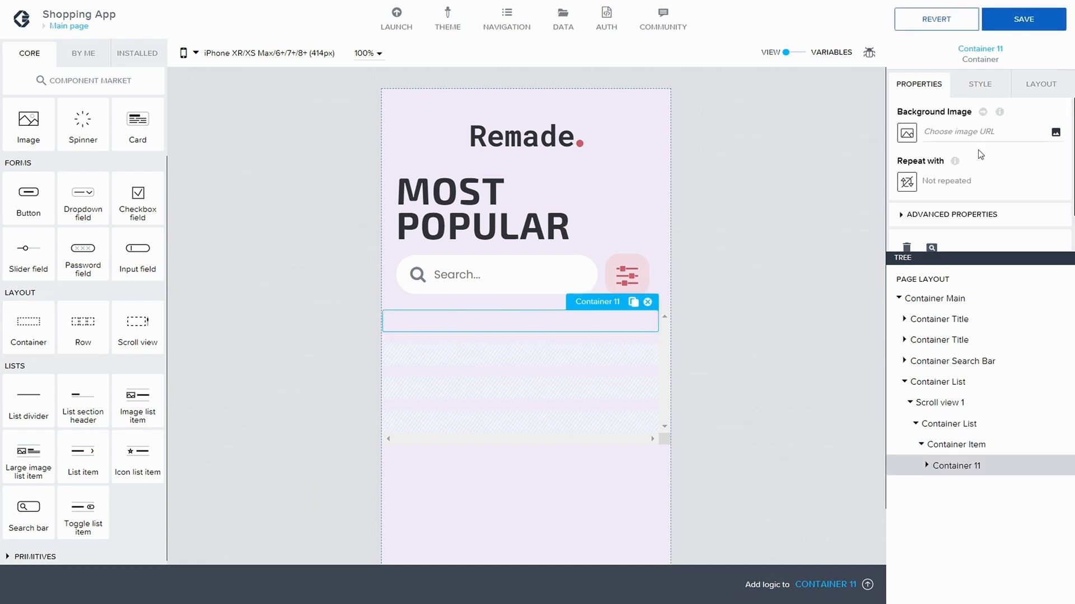
scroll(952, 151, down, 1)
click(903, 168)
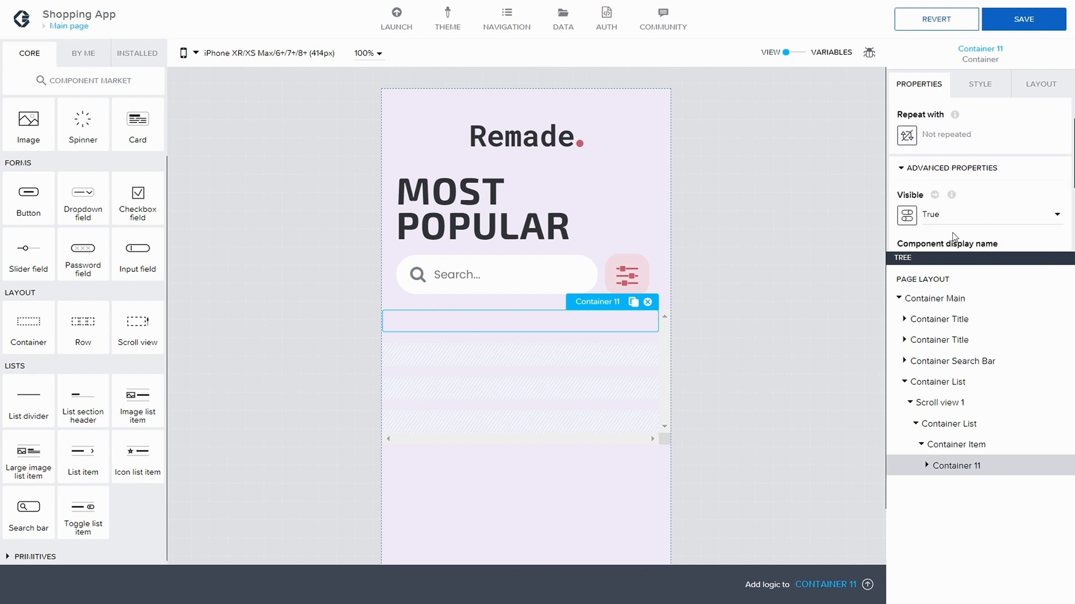
scroll(939, 217, down, 1)
click(963, 171)
key(BackSpace)
key(BackSpace)
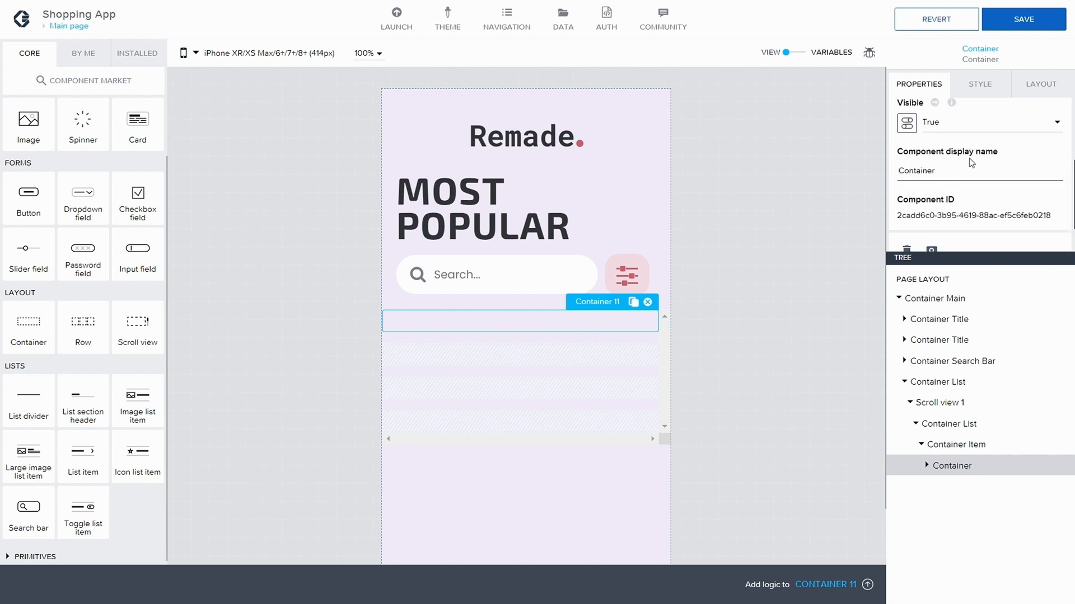
text(Image)
click(1024, 19)
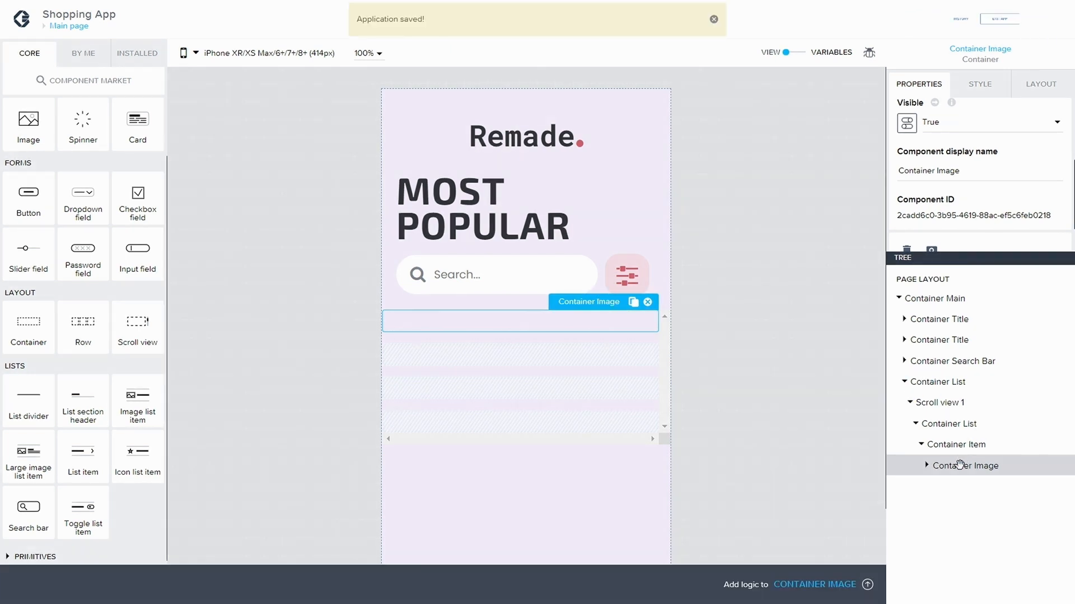
Add an Image inside Container Image, bind its source to the repeat data item current.Image, and save the application
drag(29, 129, 957, 488)
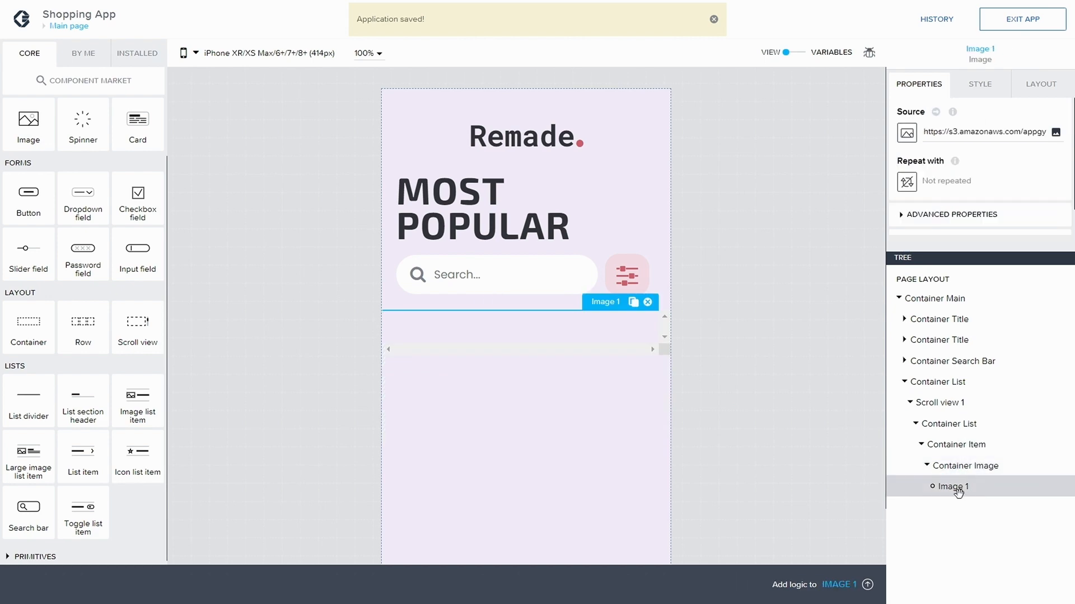
click(915, 131)
click(511, 319)
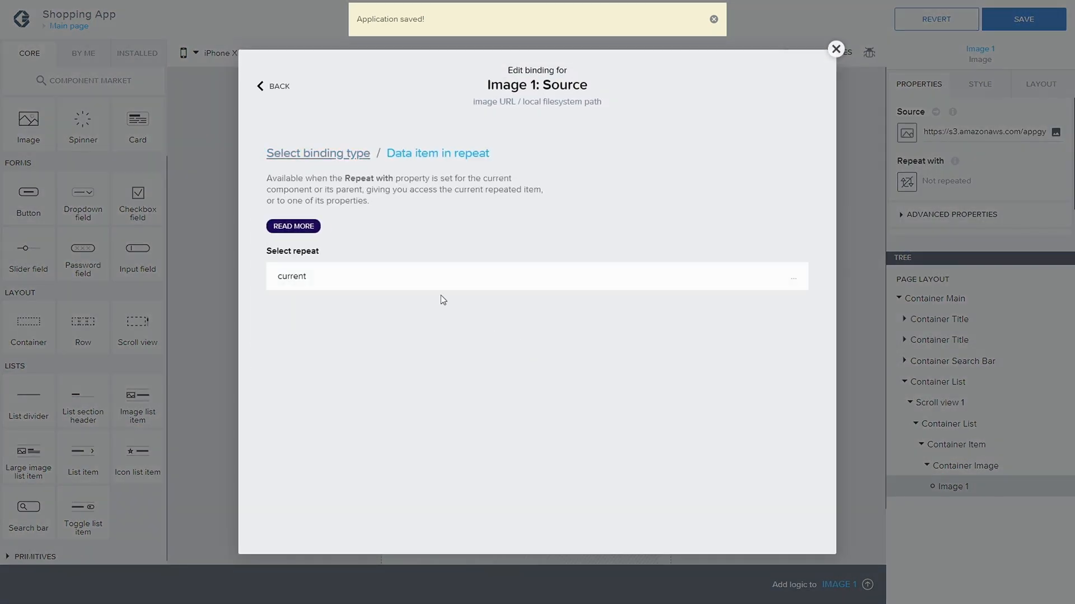
click(394, 410)
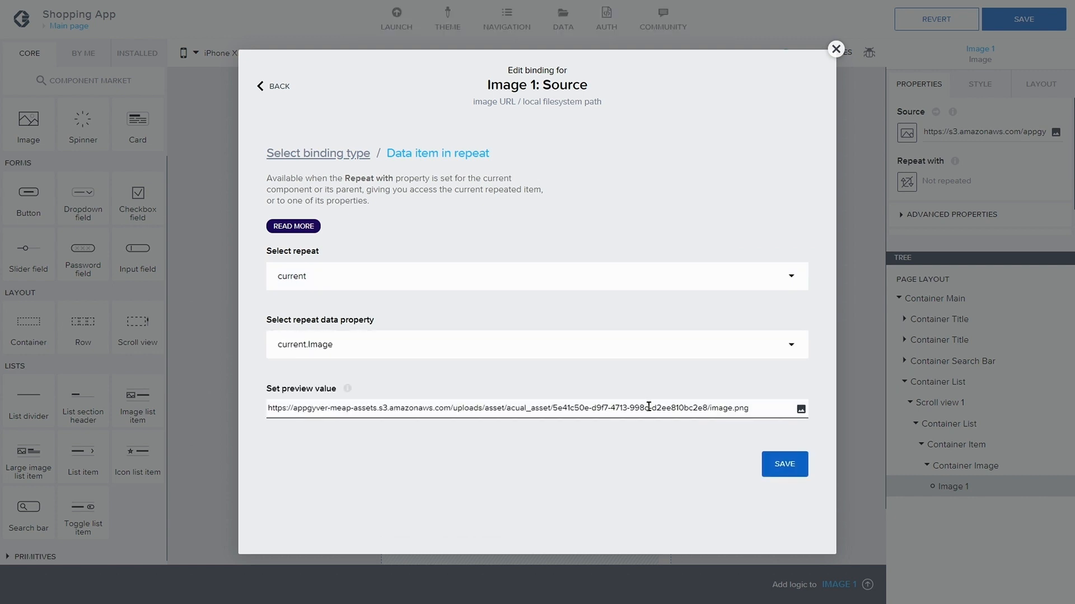
click(800, 469)
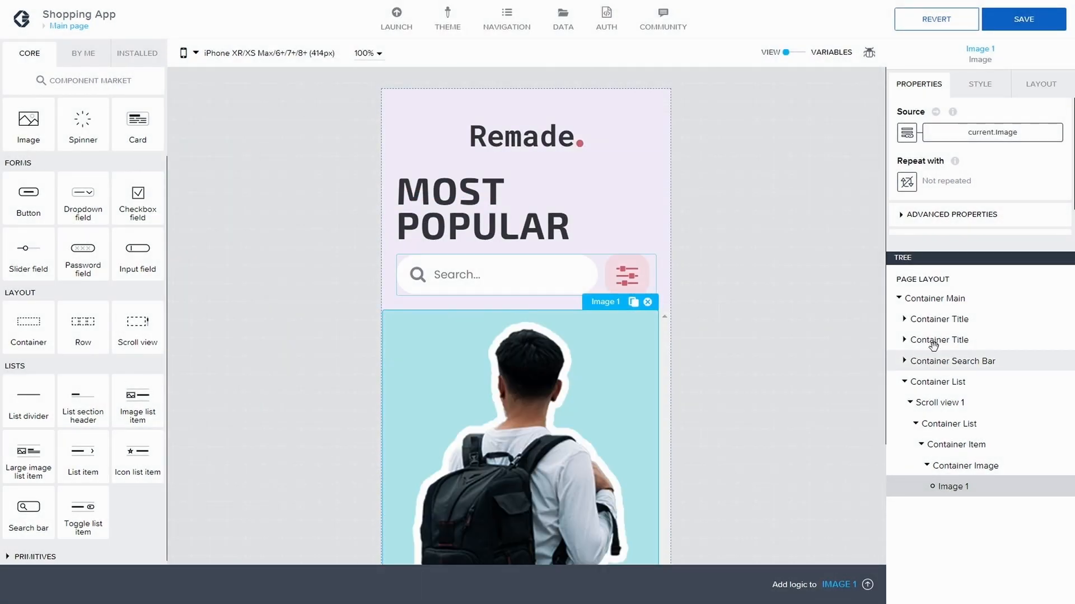
click(1007, 20)
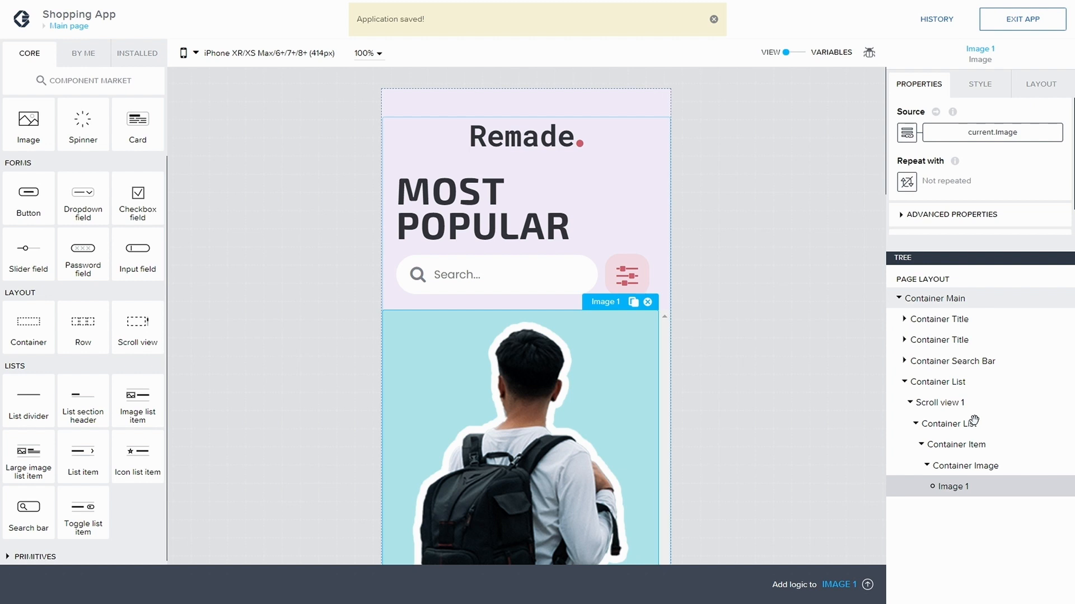
Set Container Item's width to 45% with the Advanced sizing option and save the application
click(968, 445)
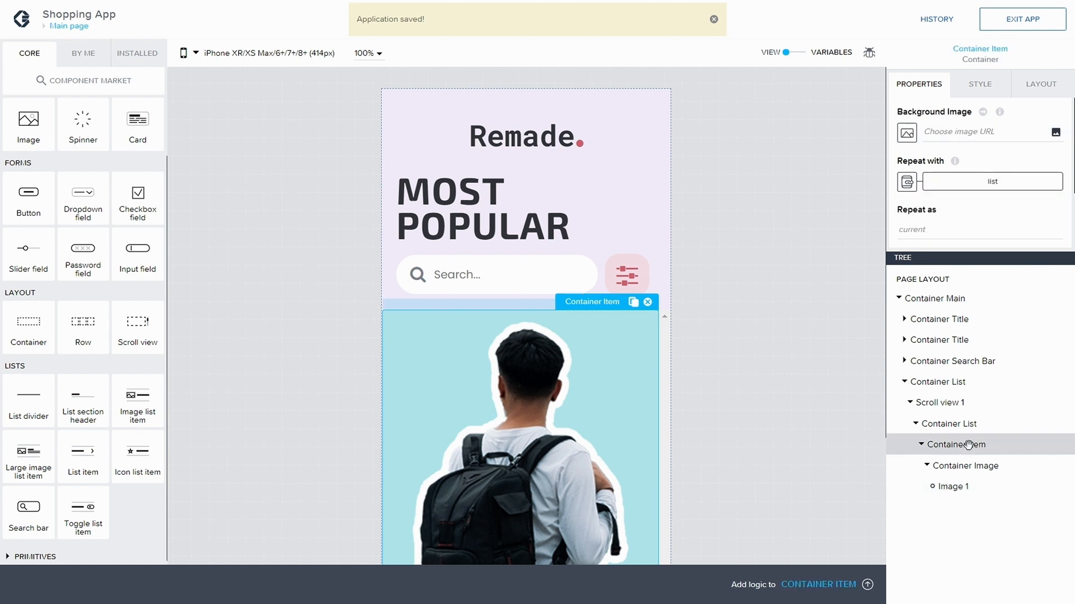
scroll(1007, 192, down, 1)
click(1036, 91)
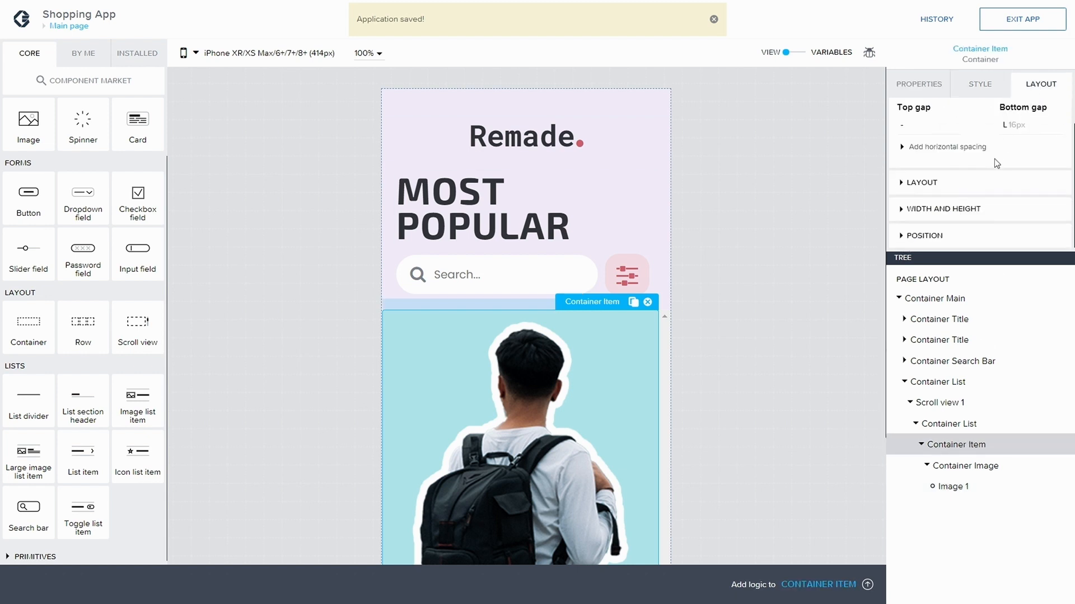
click(901, 210)
scroll(923, 213, down, 3)
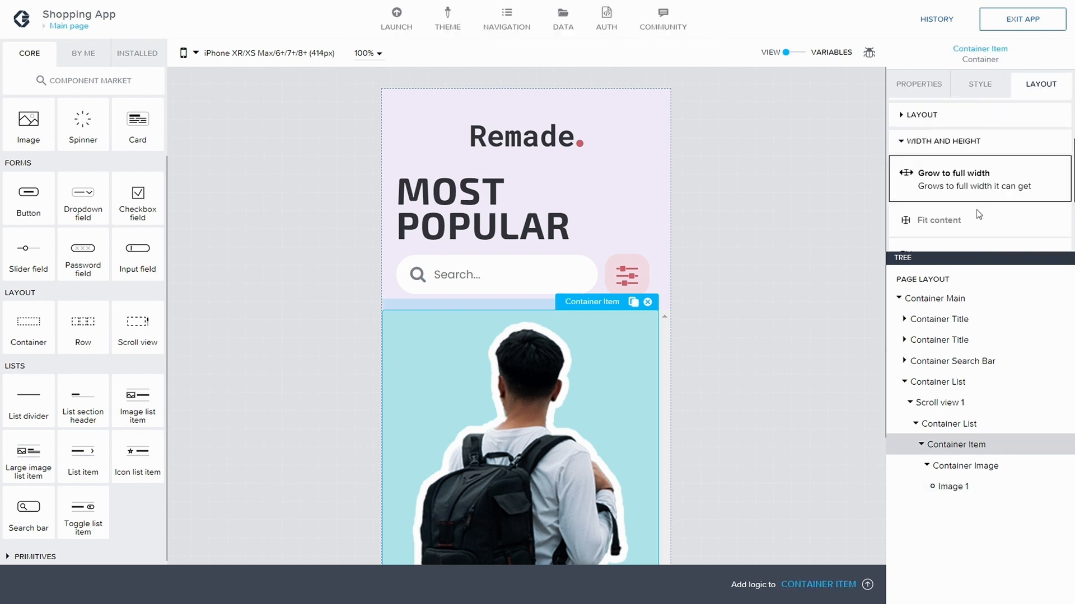
click(933, 208)
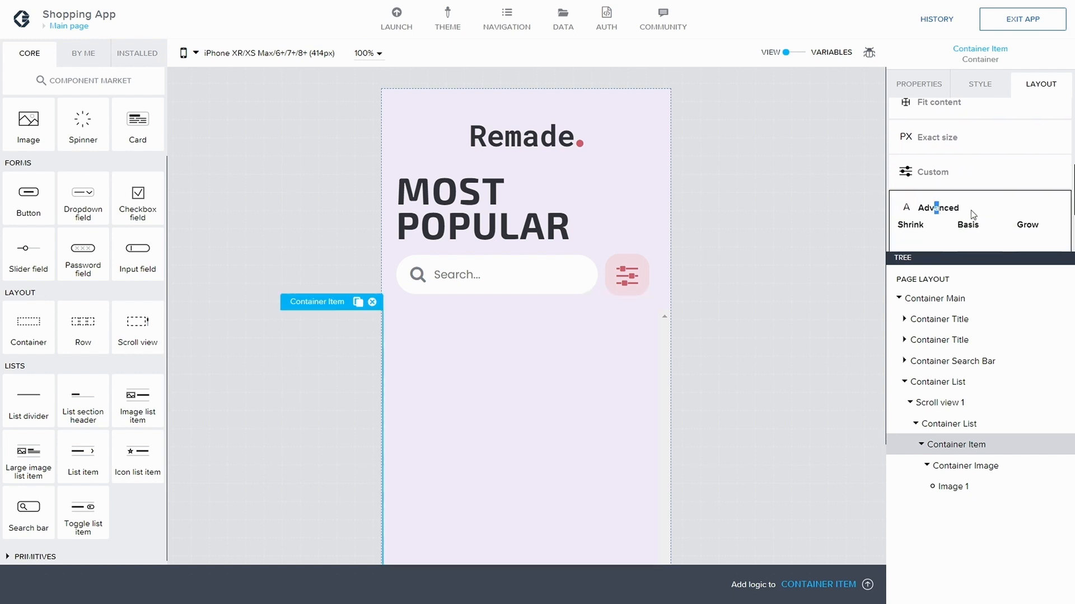
click(965, 212)
click(1001, 228)
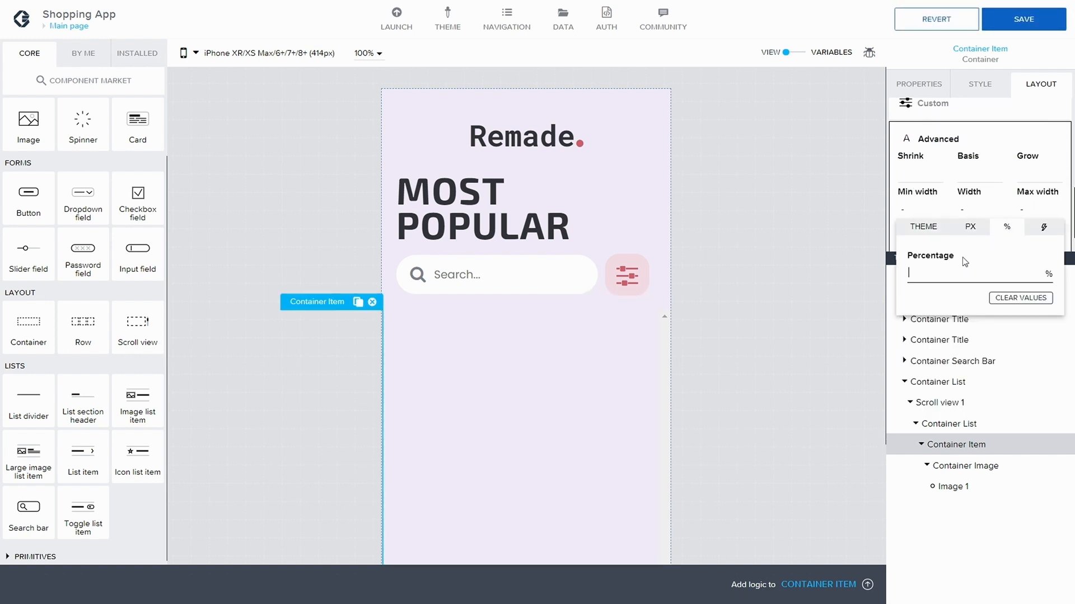
text(45)
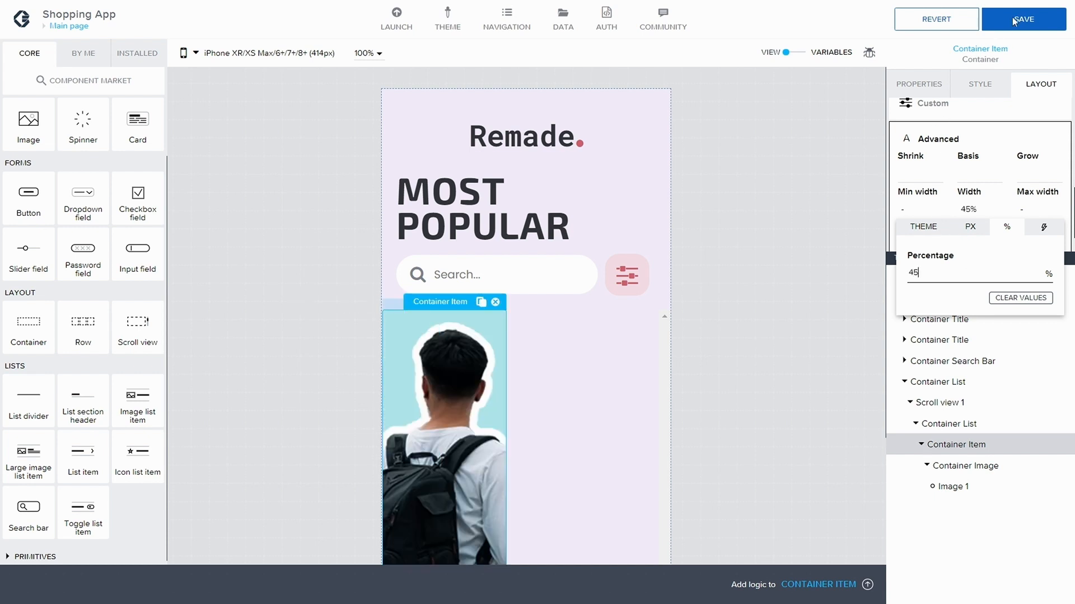
click(1032, 28)
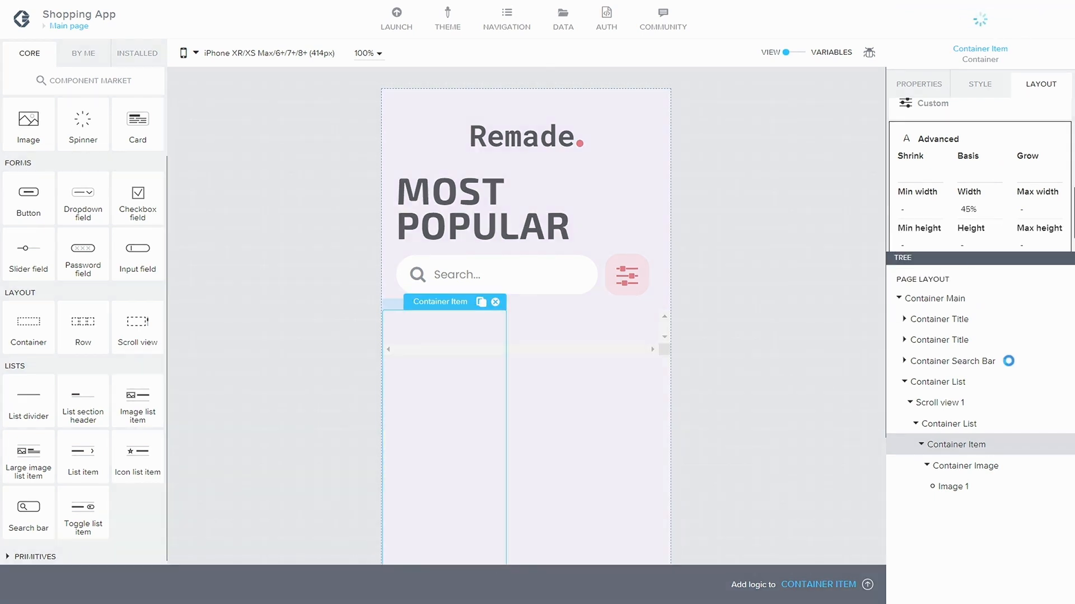
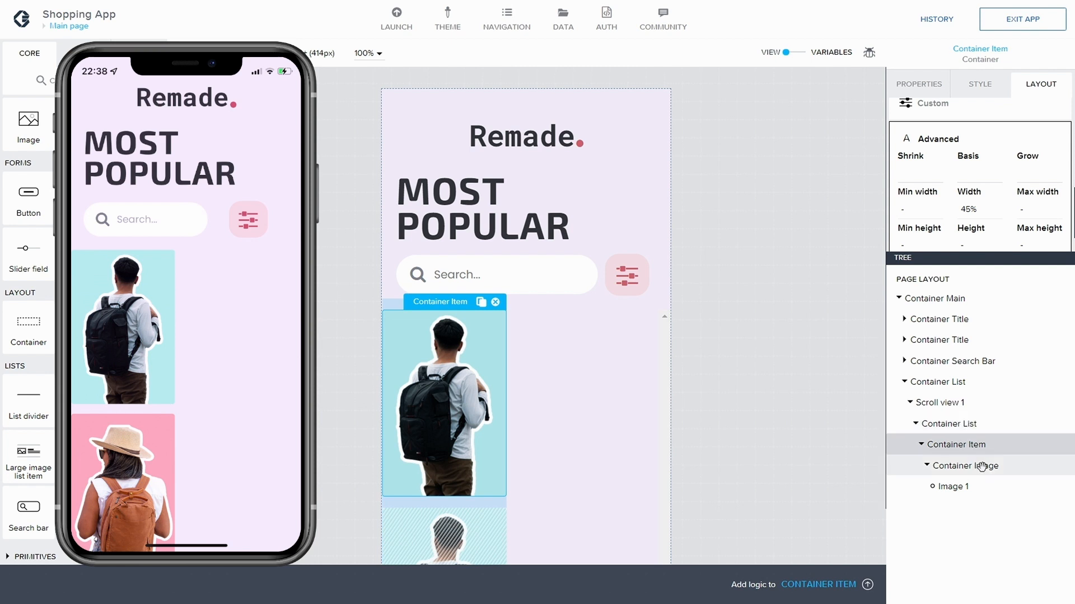
Set the layout of the Container List inside Scroll view 1 to Horizontal and save the application
click(964, 424)
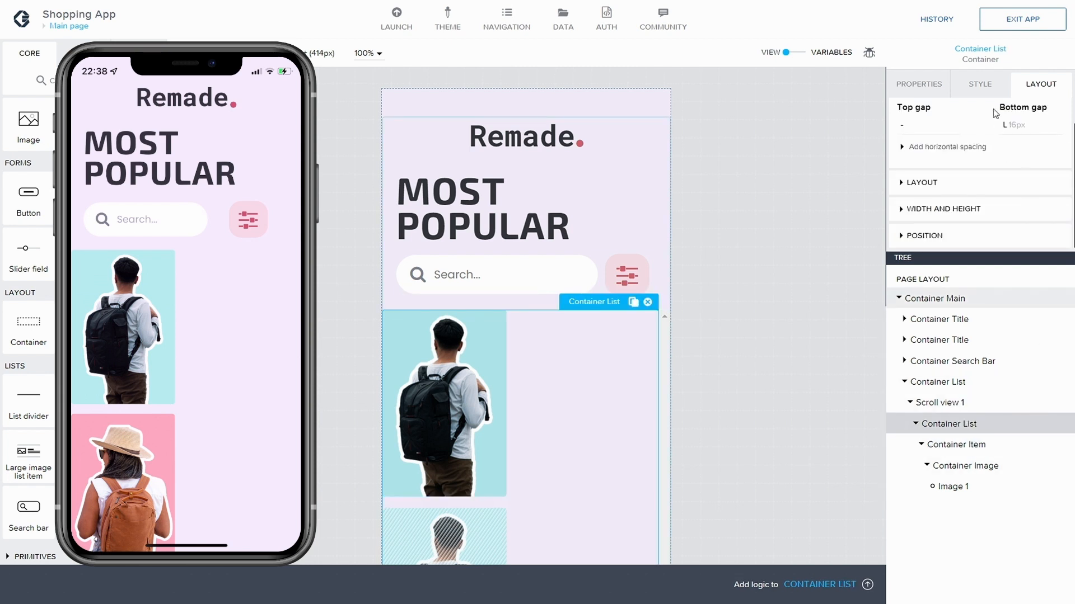
click(922, 182)
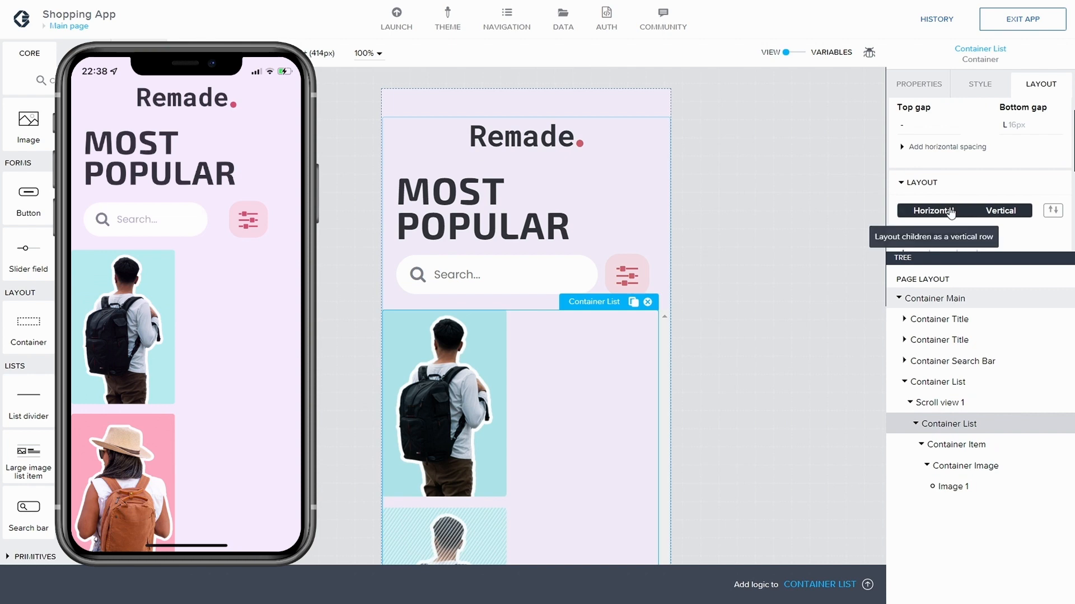
click(949, 212)
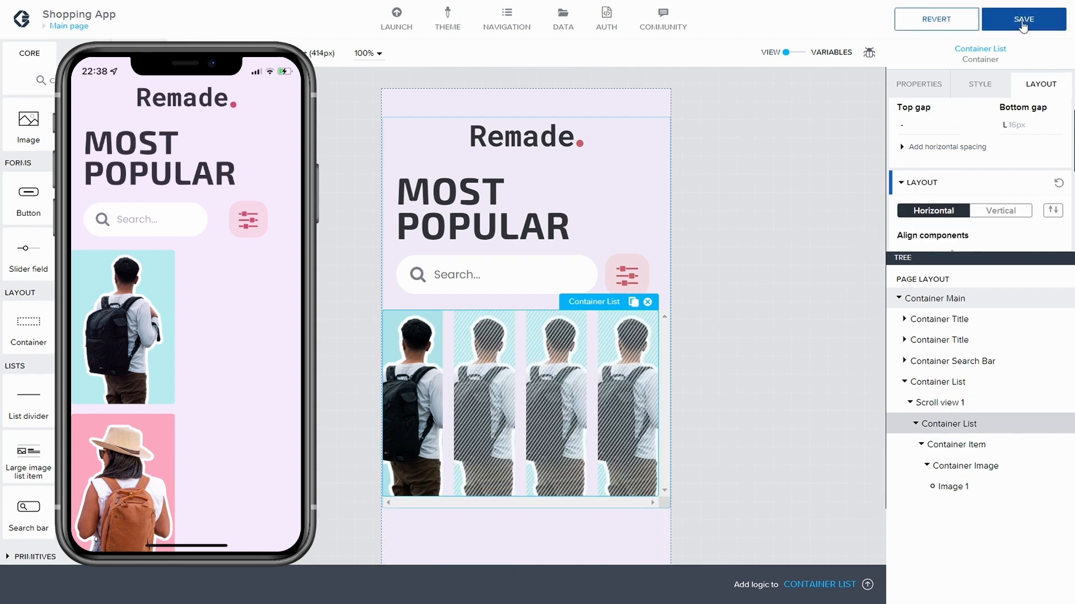
click(1023, 21)
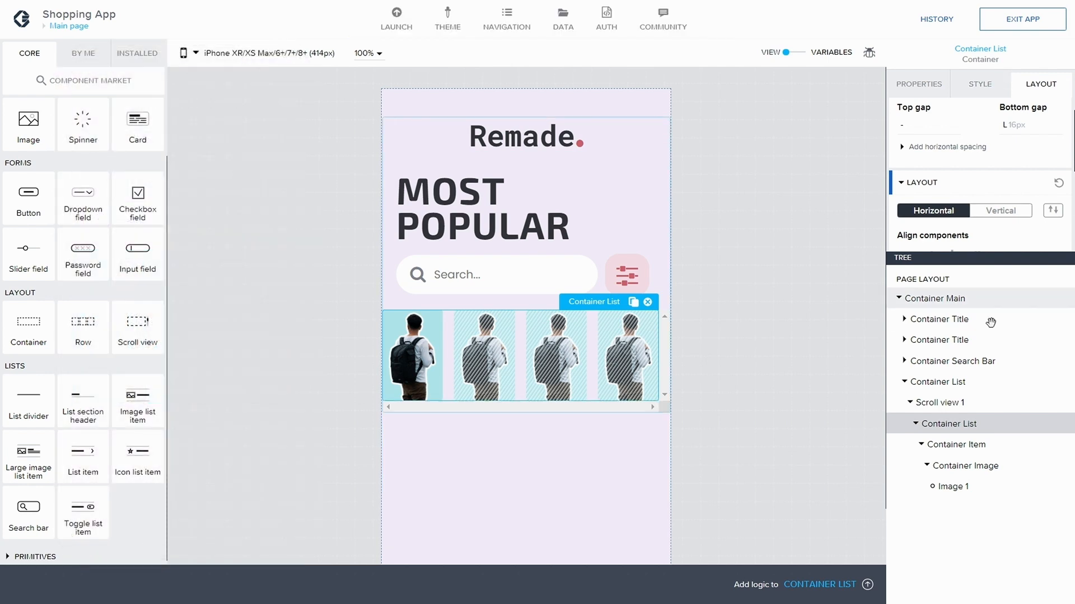
Enable wrapping of overflowing components onto a new row for the inner Container List and save the application
scroll(975, 194, down, 2)
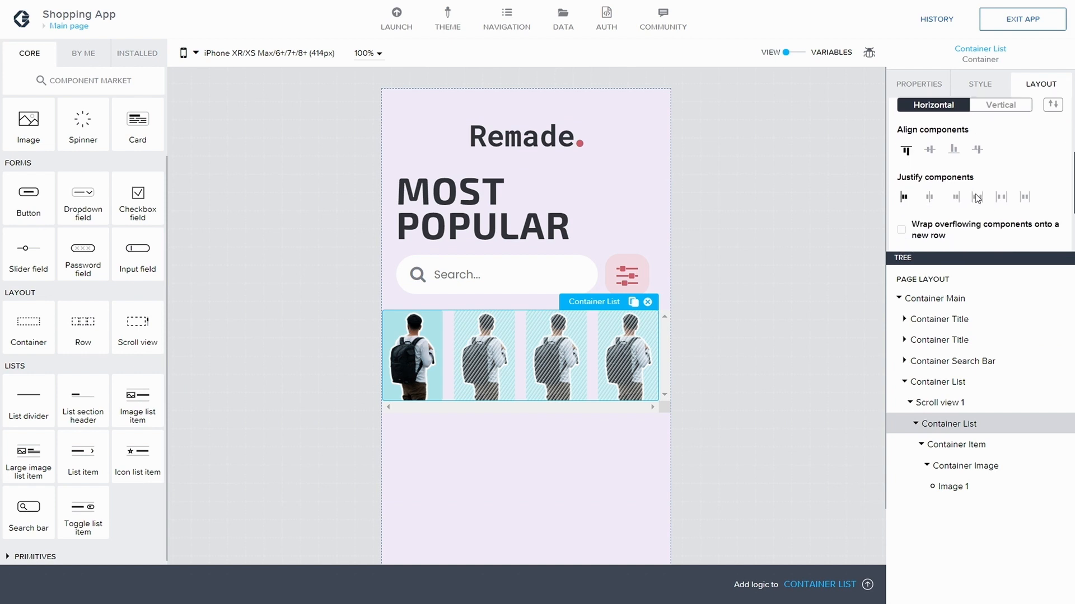
scroll(975, 198, down, 2)
scroll(973, 200, up, 1)
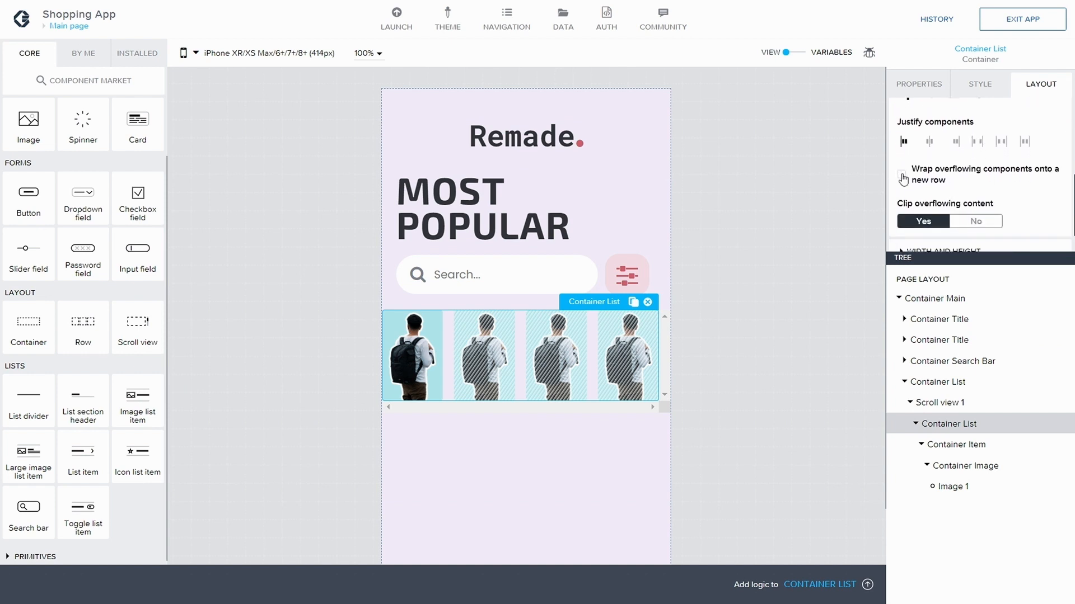
click(903, 176)
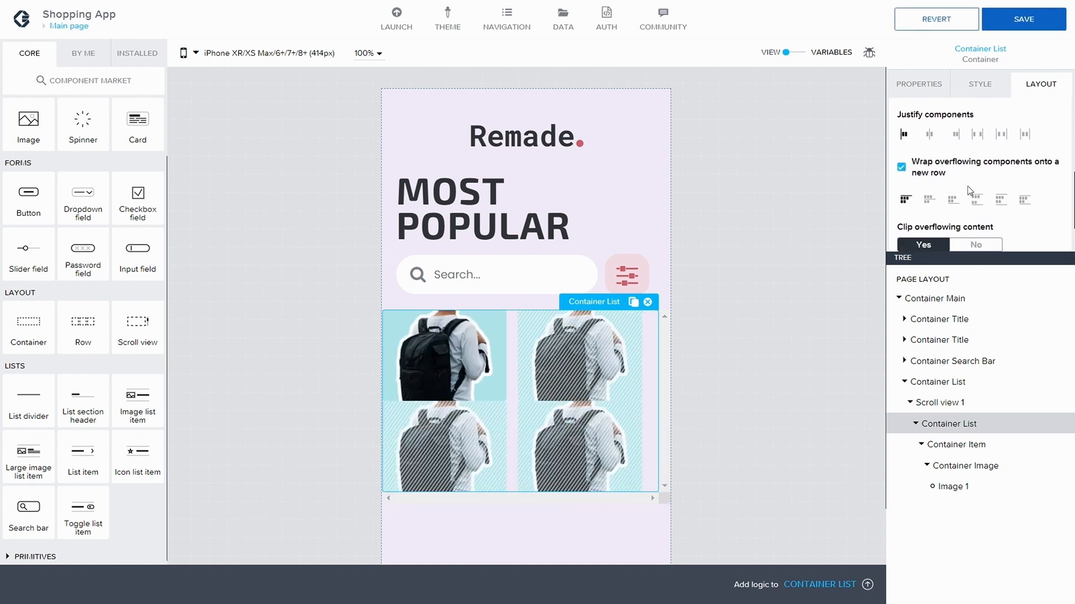
scroll(968, 191, down, 1)
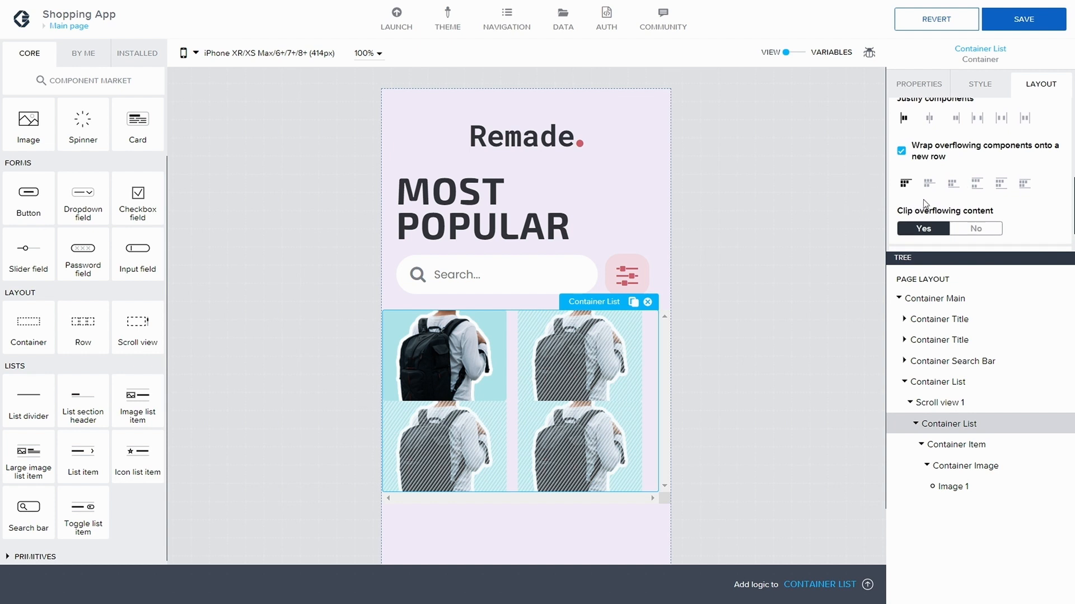
click(1017, 22)
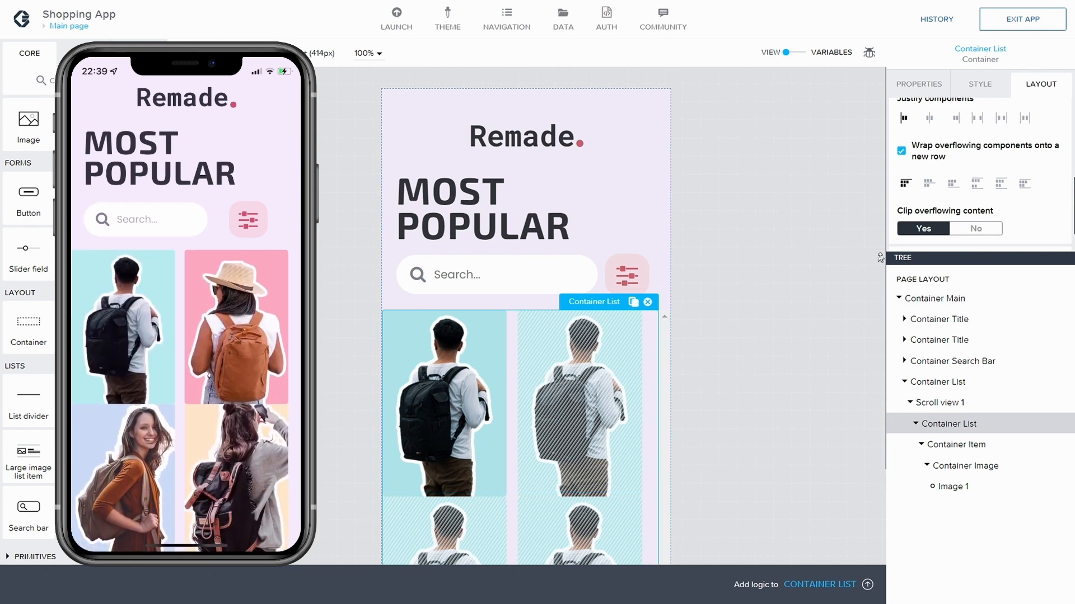
Add a Container inside Scroll view 1, directly below the collapsed inner Container List
click(916, 424)
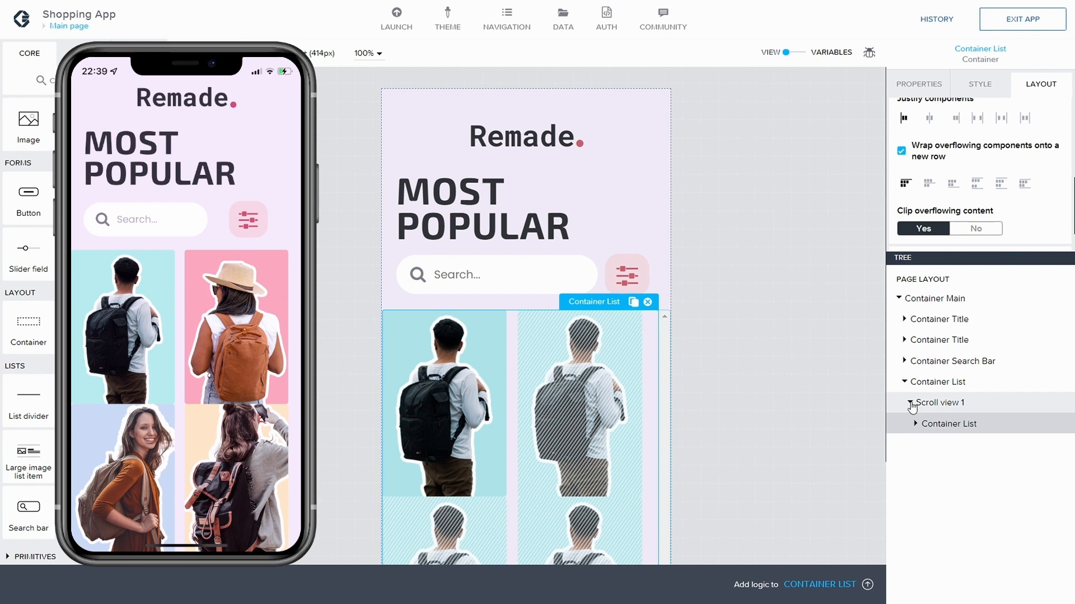
click(916, 424)
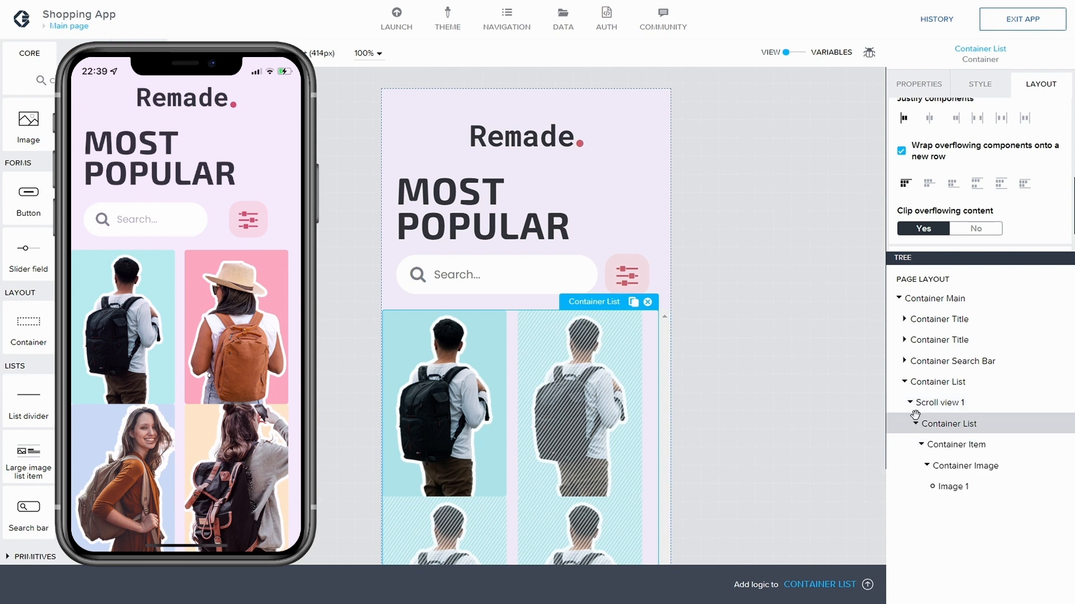
click(920, 445)
click(915, 424)
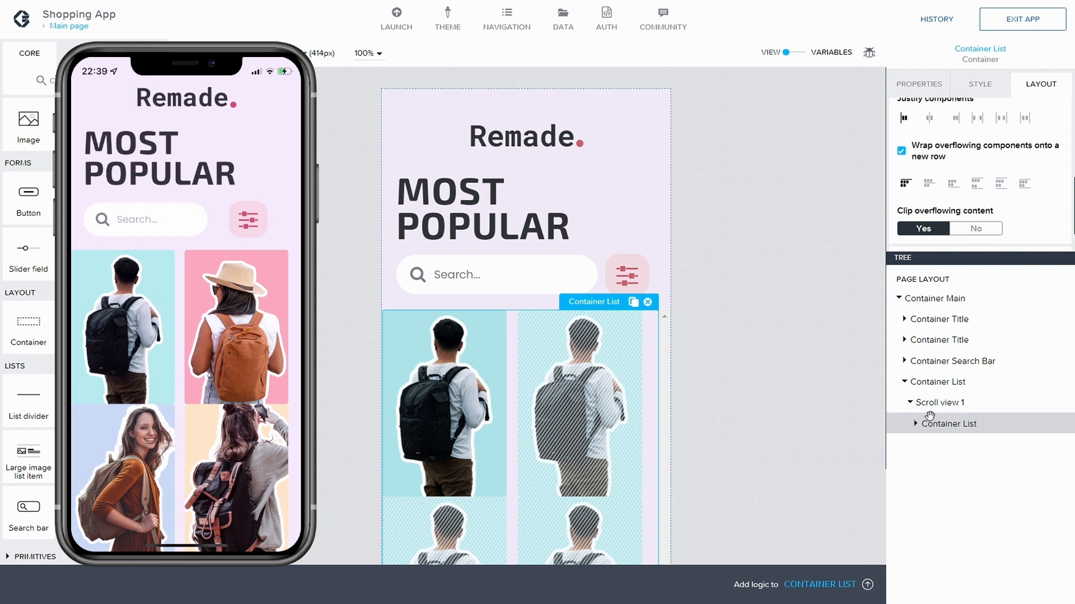
drag(25, 325, 950, 412)
Rename the new container below the inner Container List to Container Helper
click(923, 451)
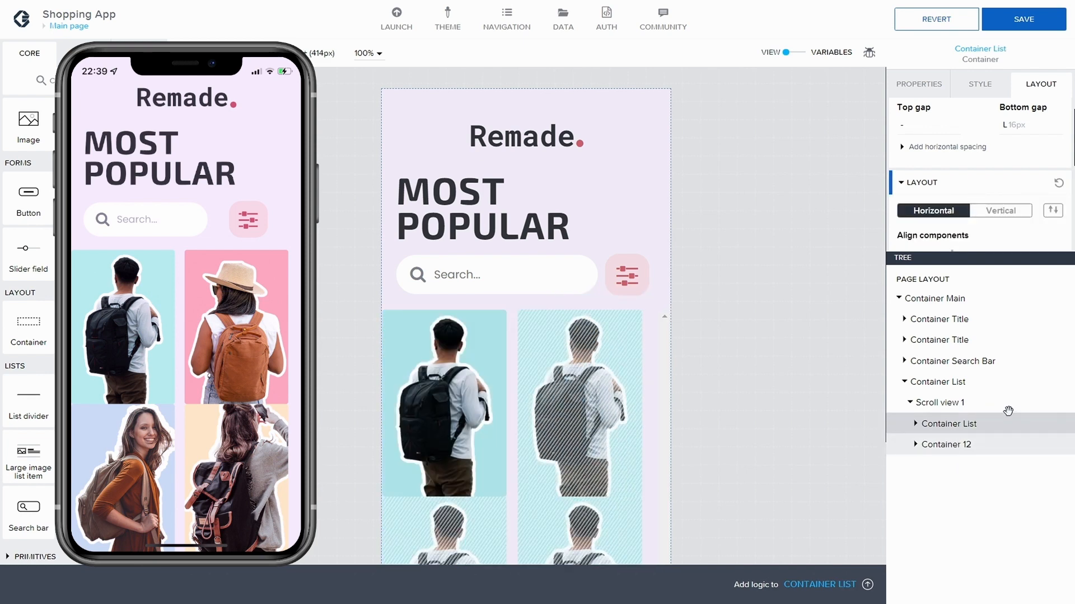
click(902, 182)
click(901, 182)
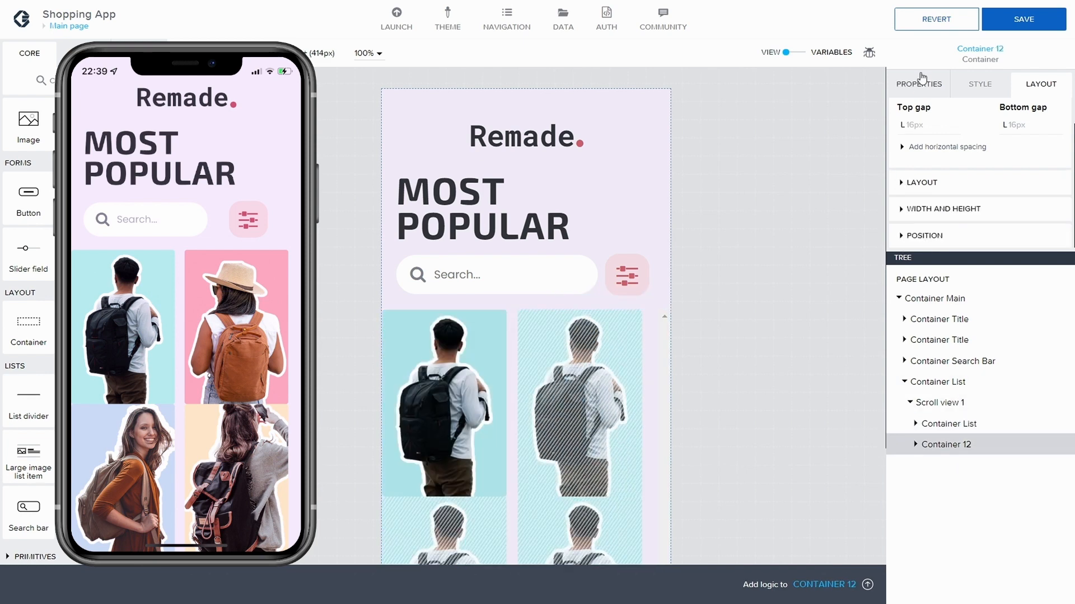
click(918, 84)
scroll(929, 190, down, 1)
click(903, 170)
scroll(936, 188, down, 2)
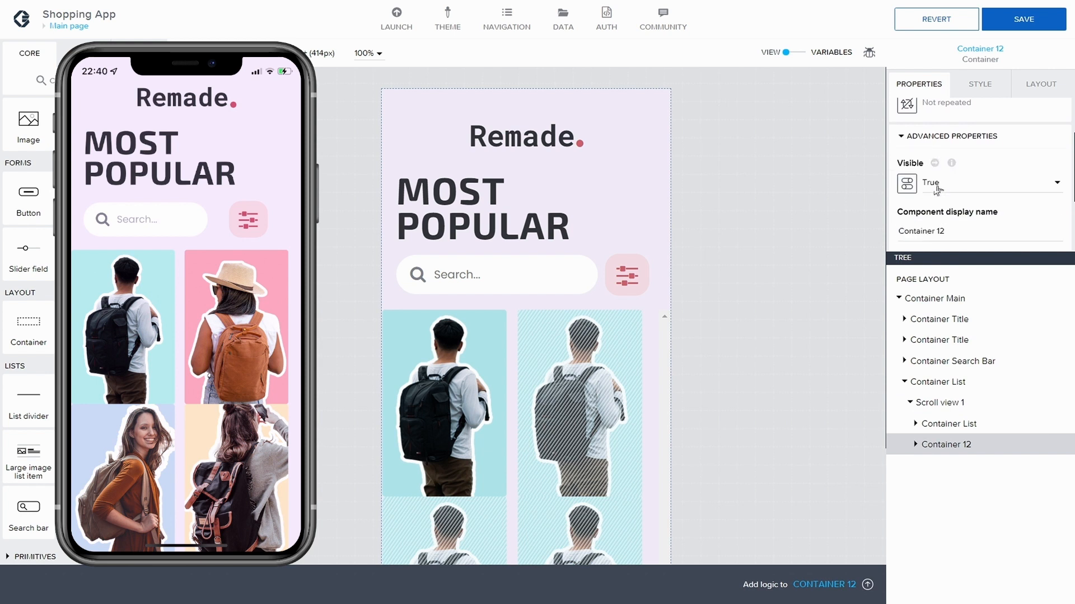
click(955, 162)
key(BackSpace)
key(BackSpace)
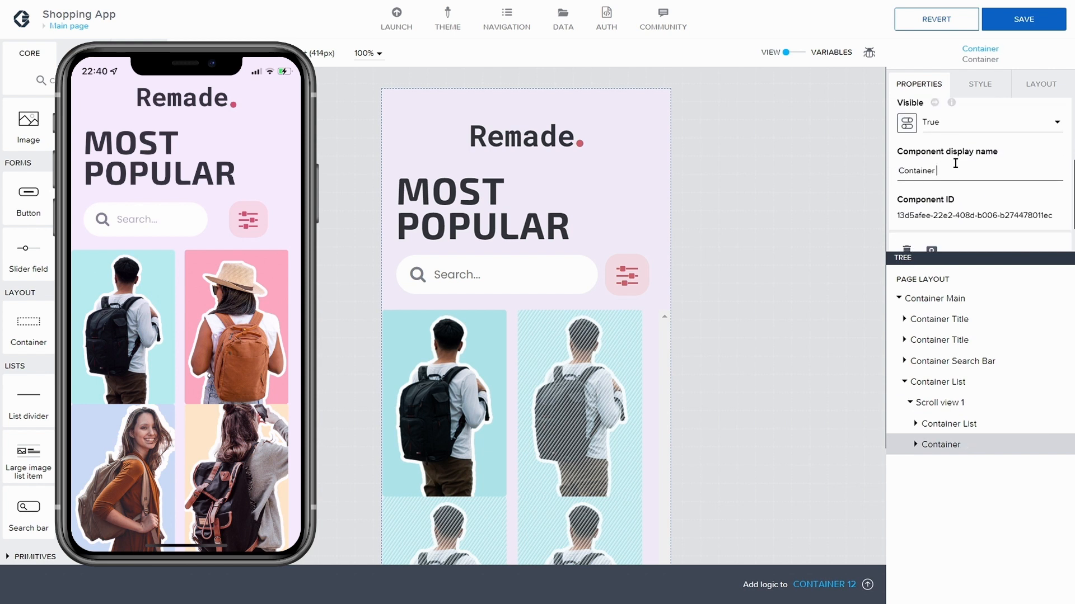
text(Helper)
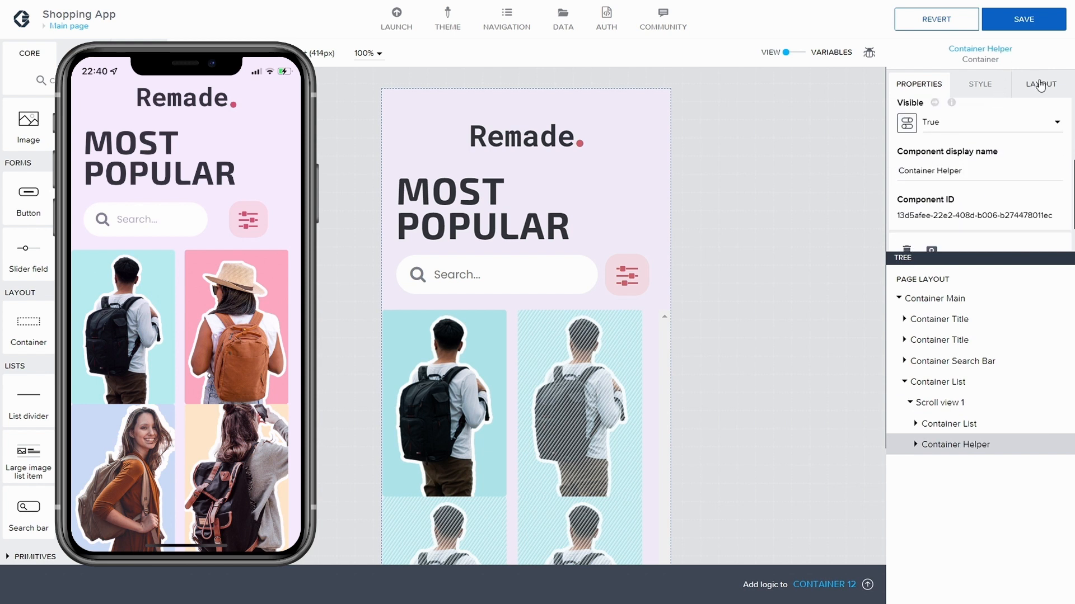
Set Container Helper's width to 10 px with the Advanced sizing option
click(1039, 84)
click(902, 210)
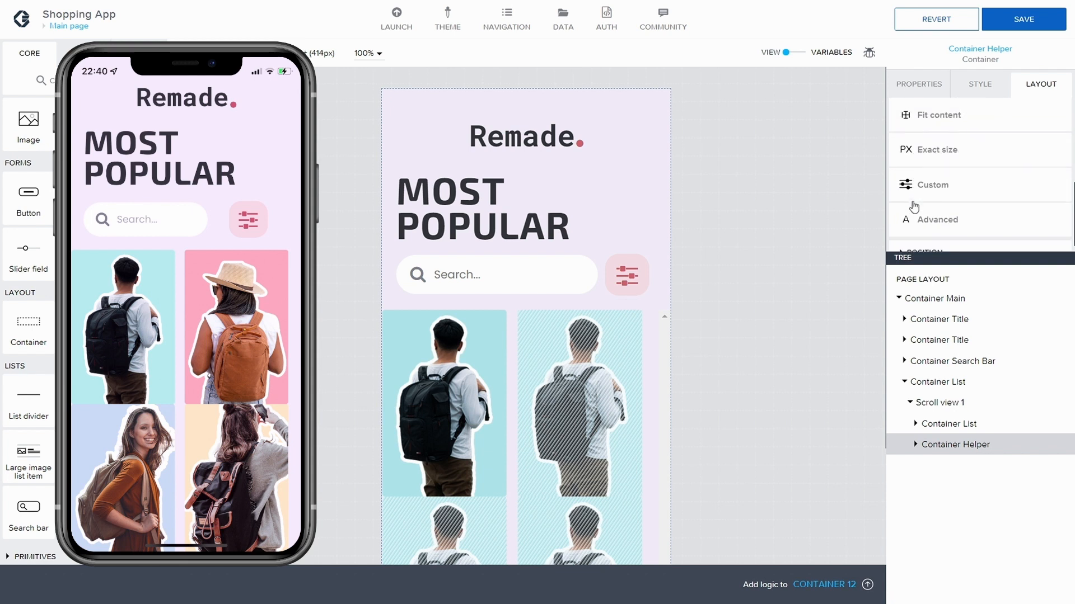
click(909, 210)
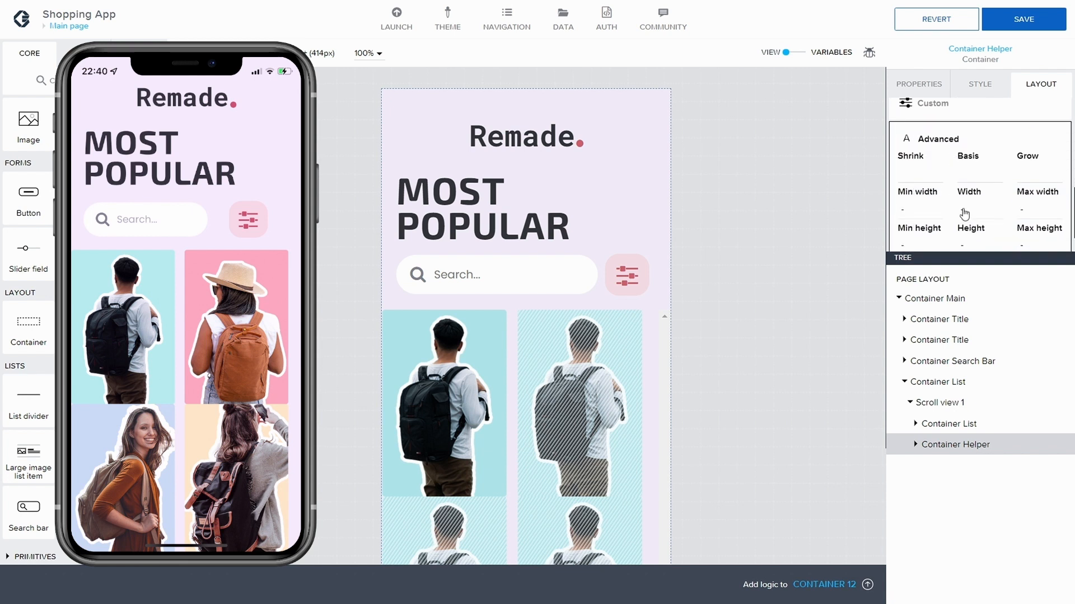
click(961, 210)
text(1)
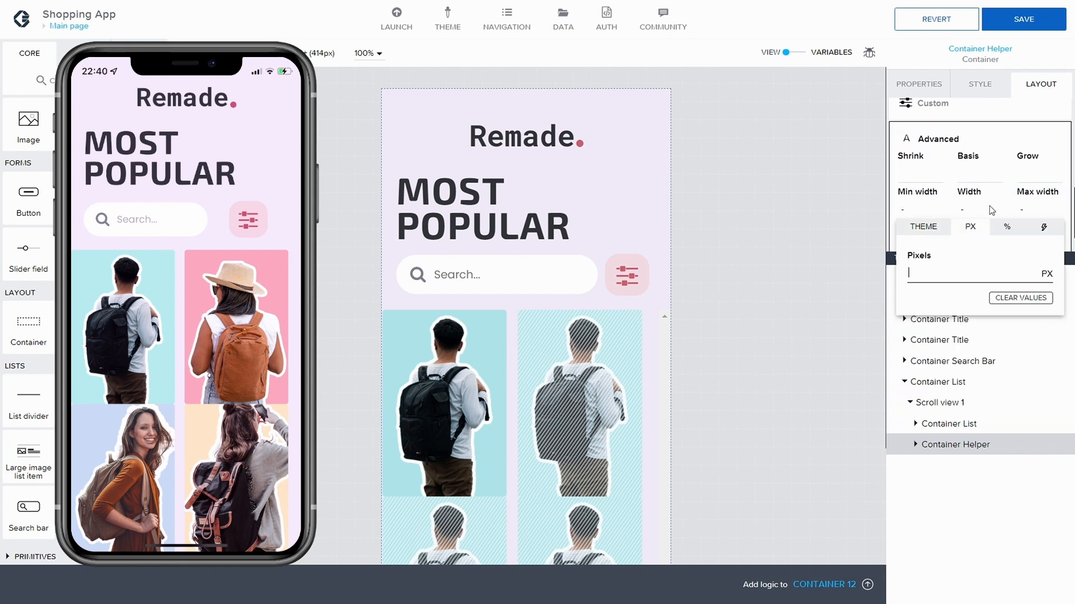
text(0)
click(1000, 190)
scroll(1000, 190, up, 1)
scroll(964, 239, down, 2)
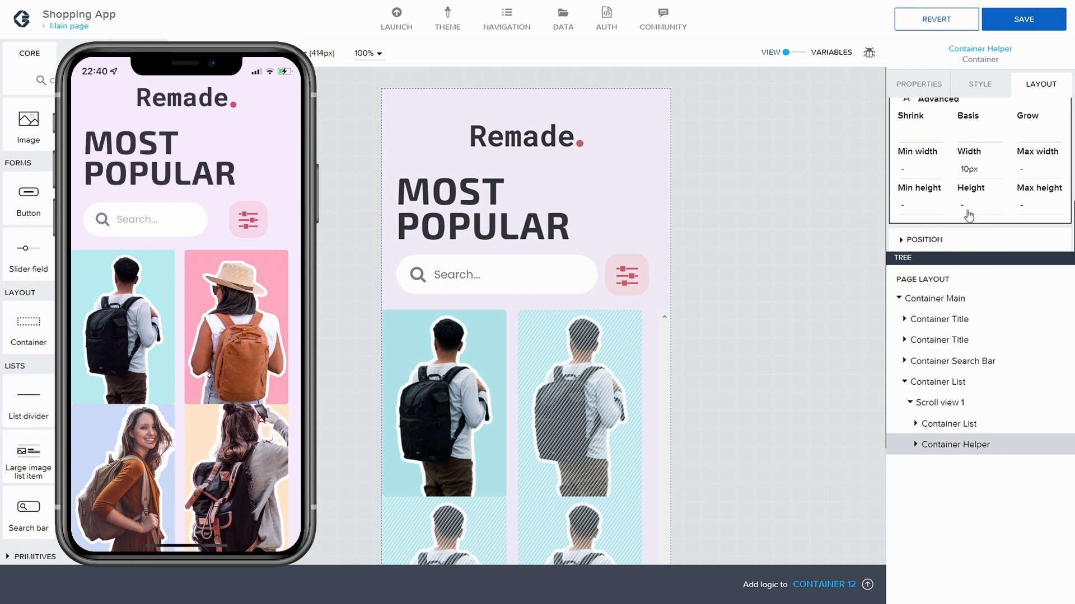
Set Container Helper's height to 255 px and save the application
click(965, 204)
click(974, 224)
text(2)
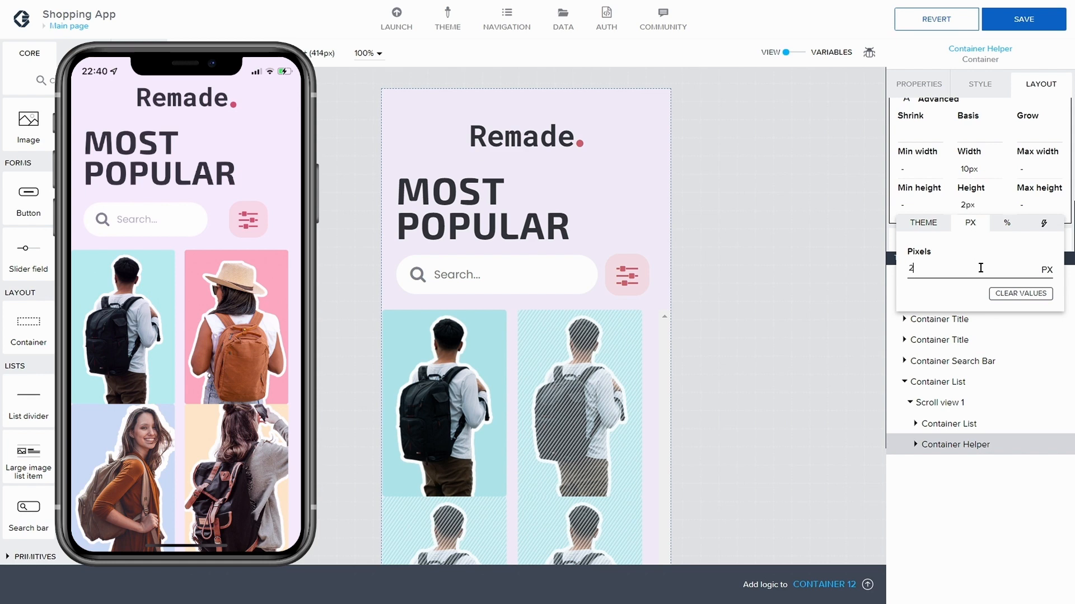
text(55)
click(1028, 28)
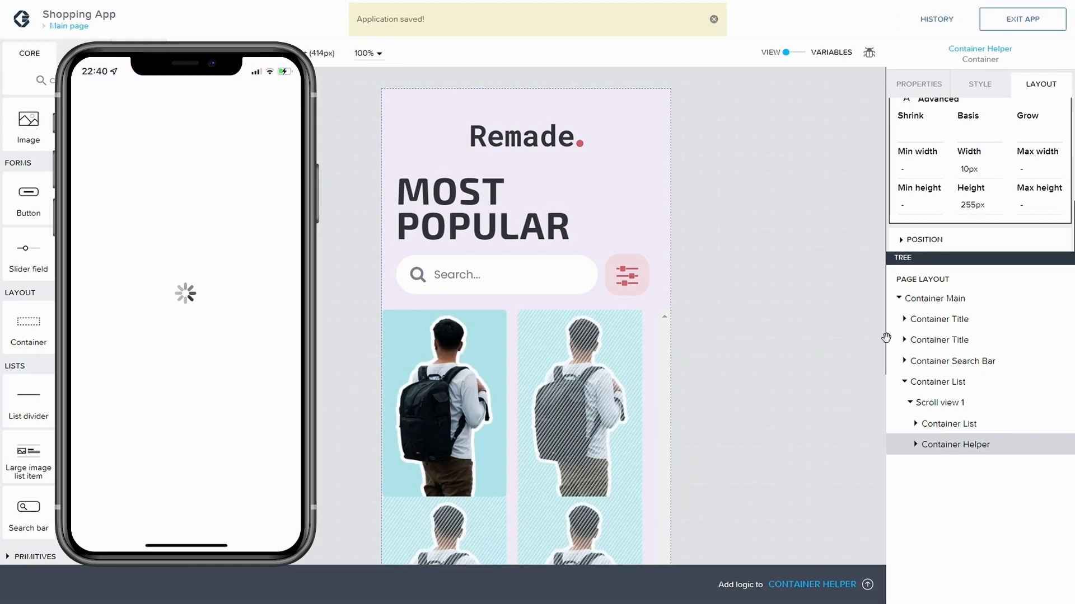
Check Container Helper on the canvas, set its height to 285 px, and save the application
scroll(615, 386, down, 5)
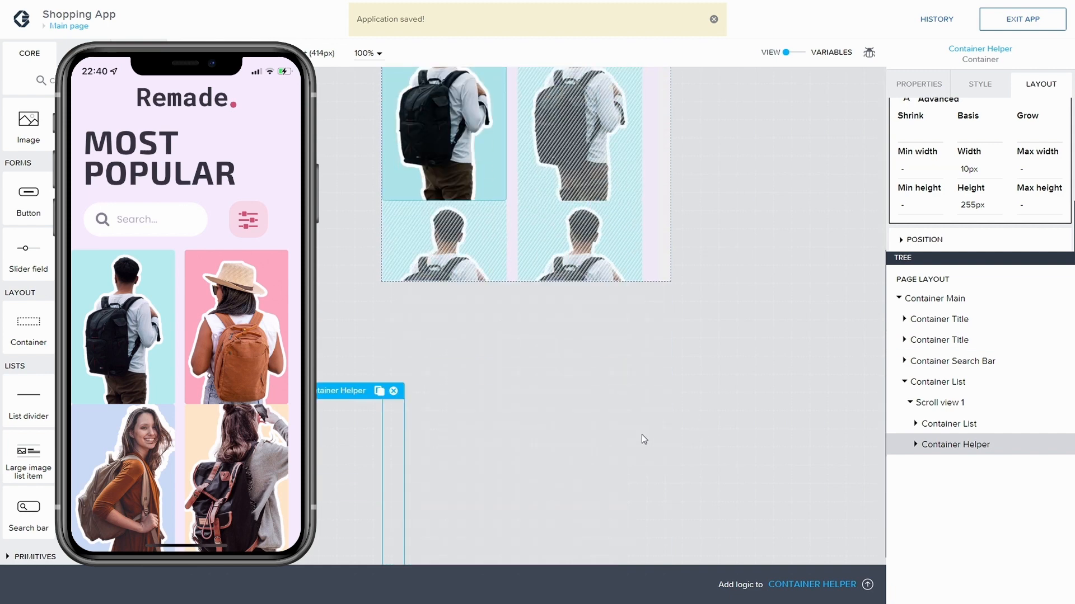
scroll(487, 288, up, 5)
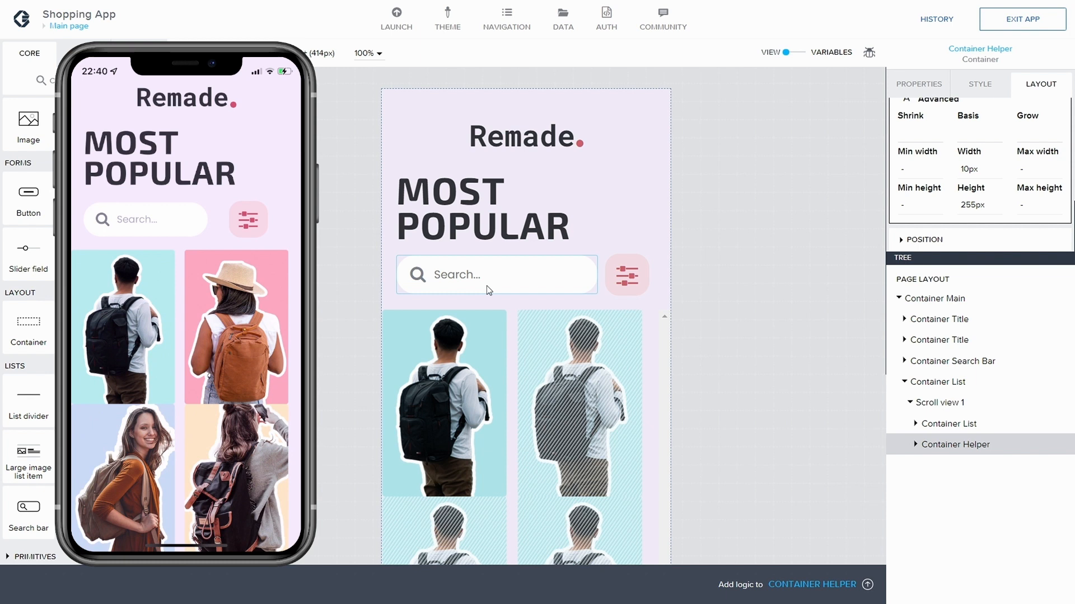
click(973, 205)
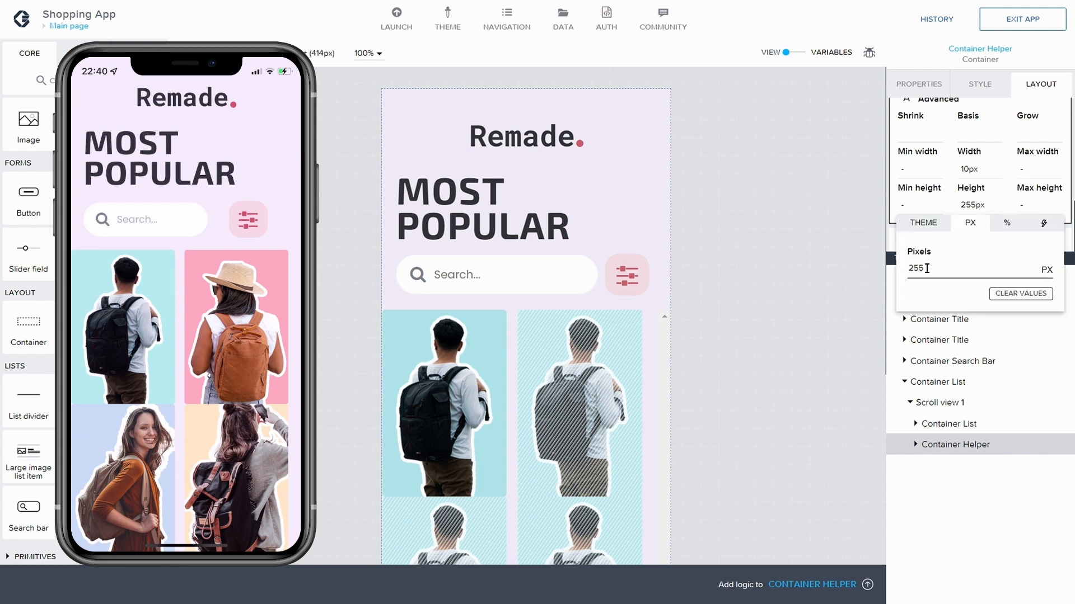
key(BackSpace)
text(8)
click(1036, 20)
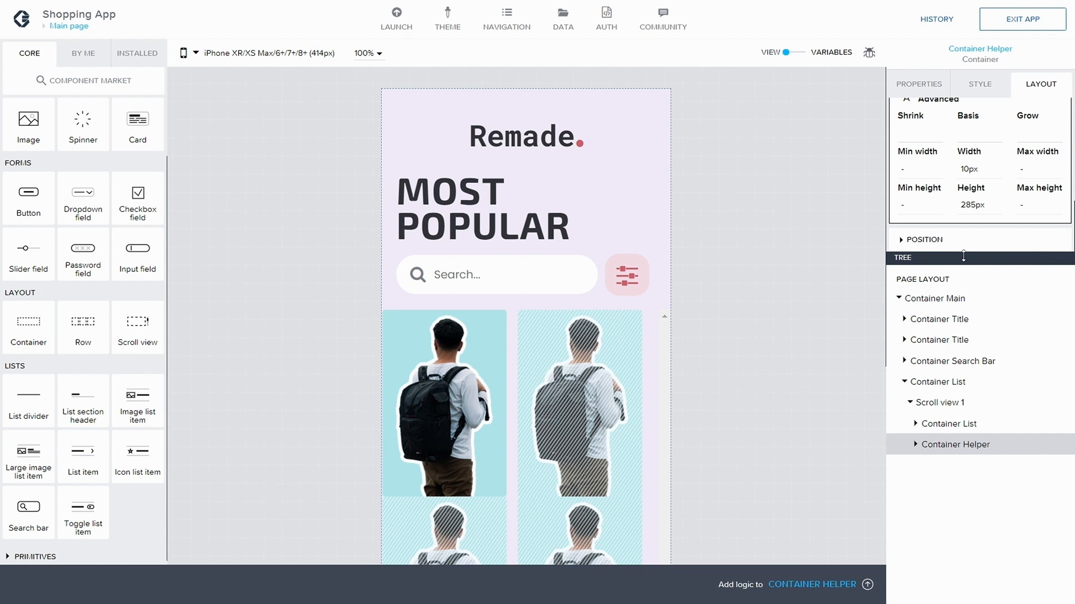
Set Container Helper's height to 550 px and save the application
click(974, 206)
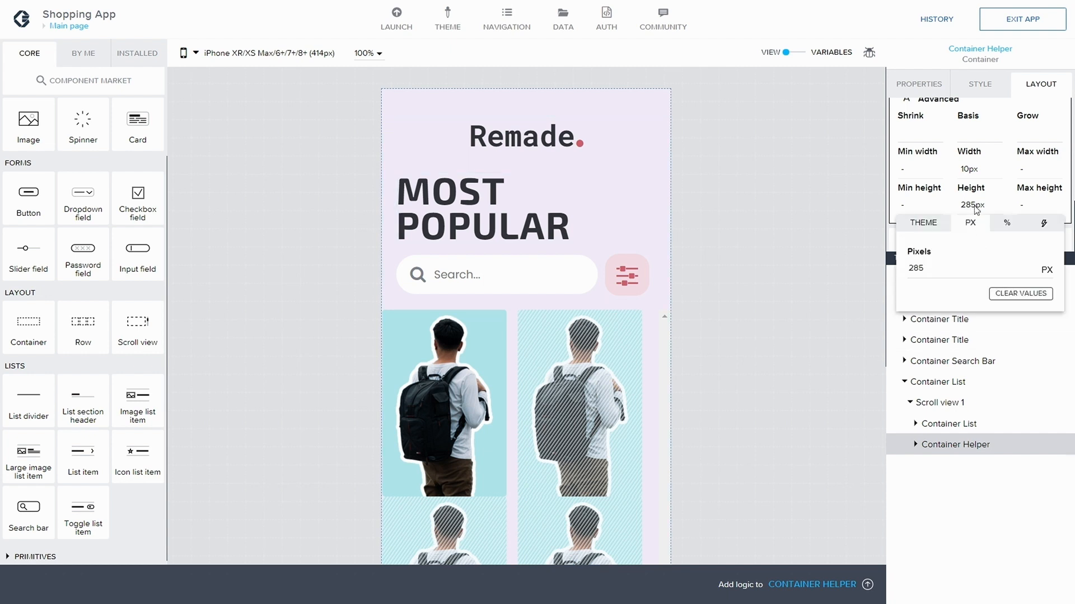
click(943, 264)
key(BackSpace)
text(550)
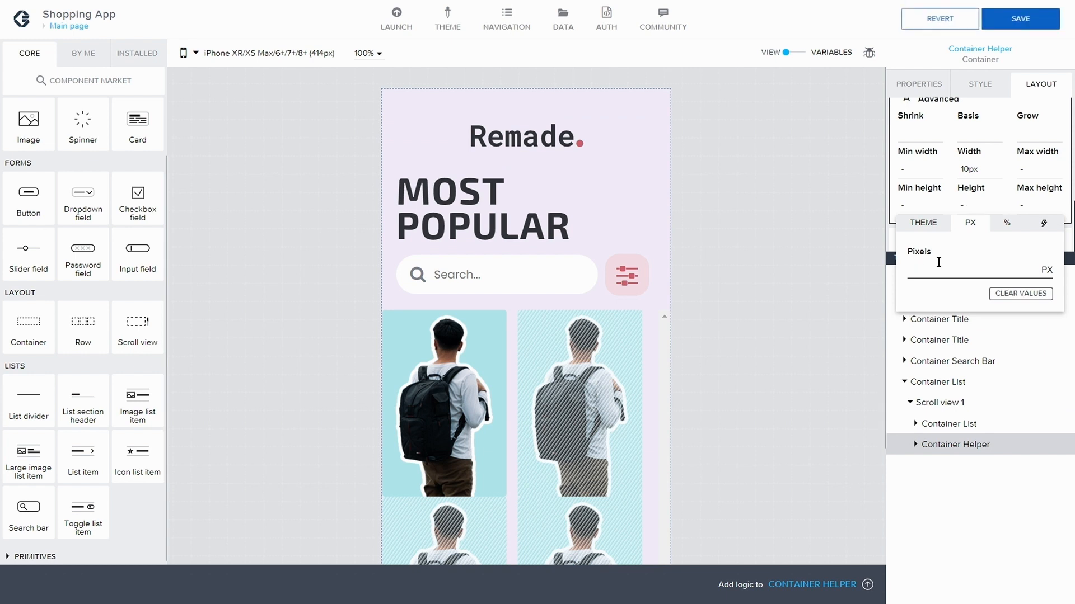
click(1002, 27)
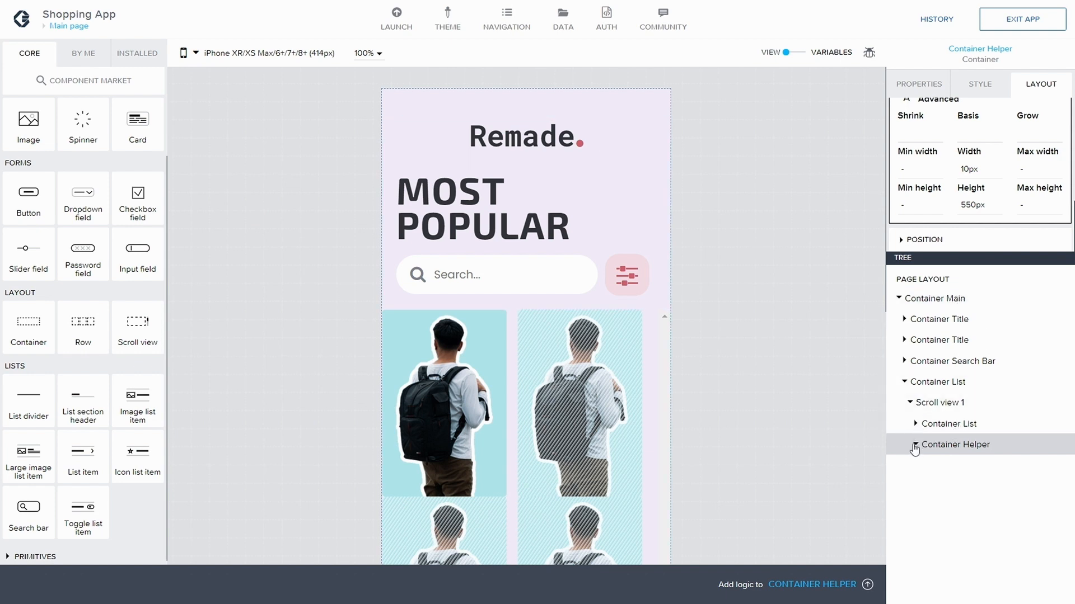
Create a new style class named Image Rounded for Container Image
click(917, 426)
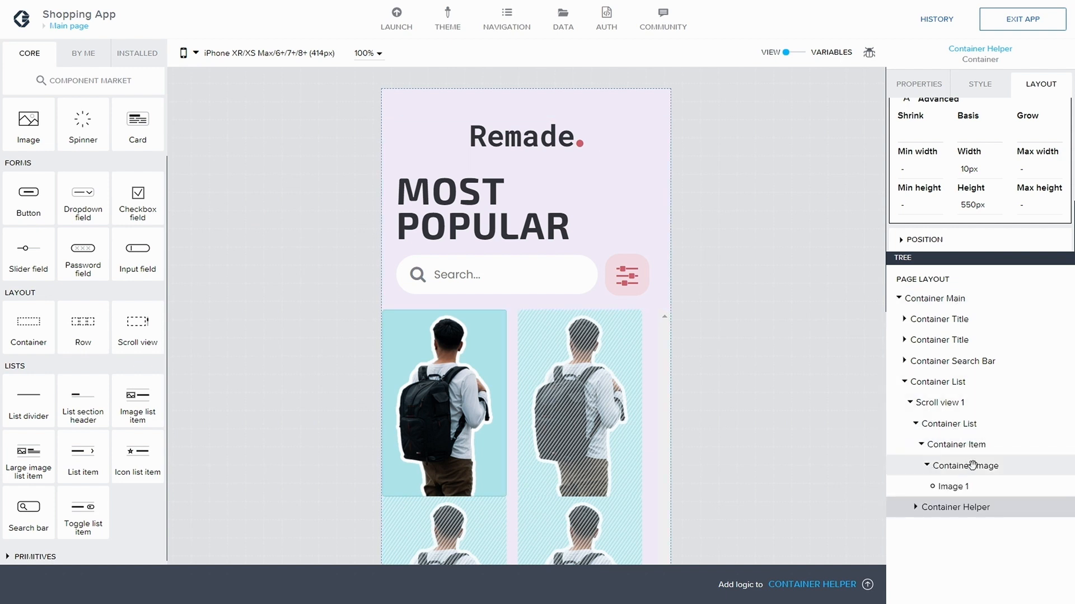
click(989, 460)
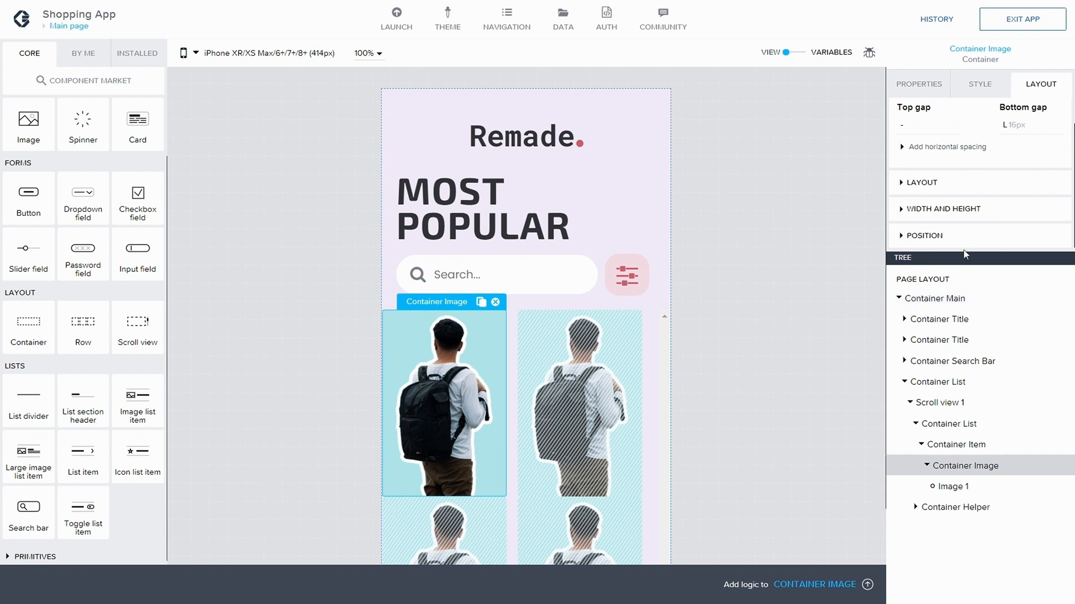
click(977, 87)
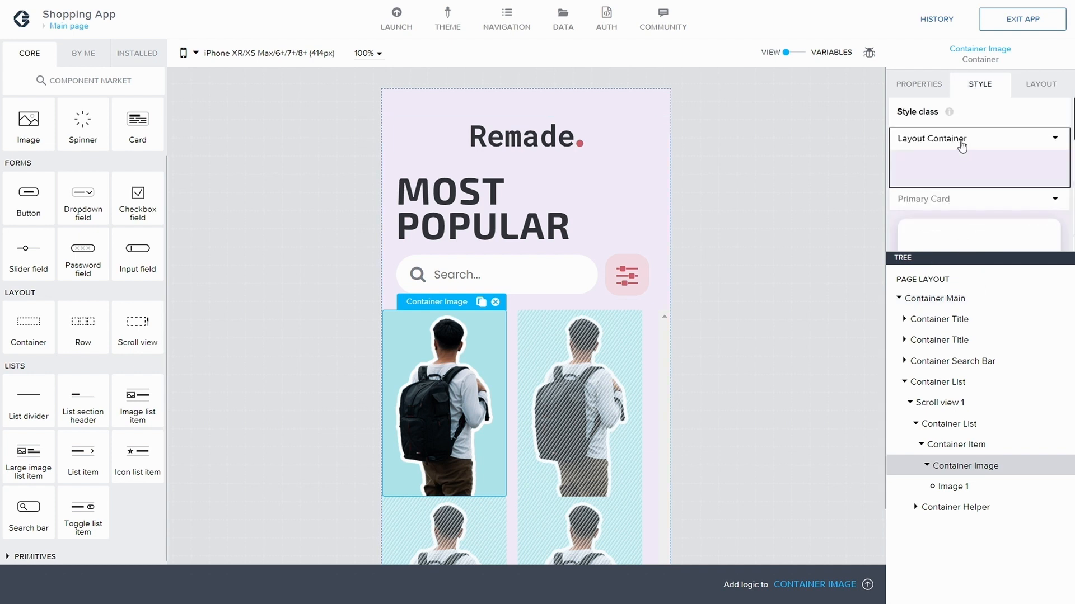
click(1048, 143)
click(981, 184)
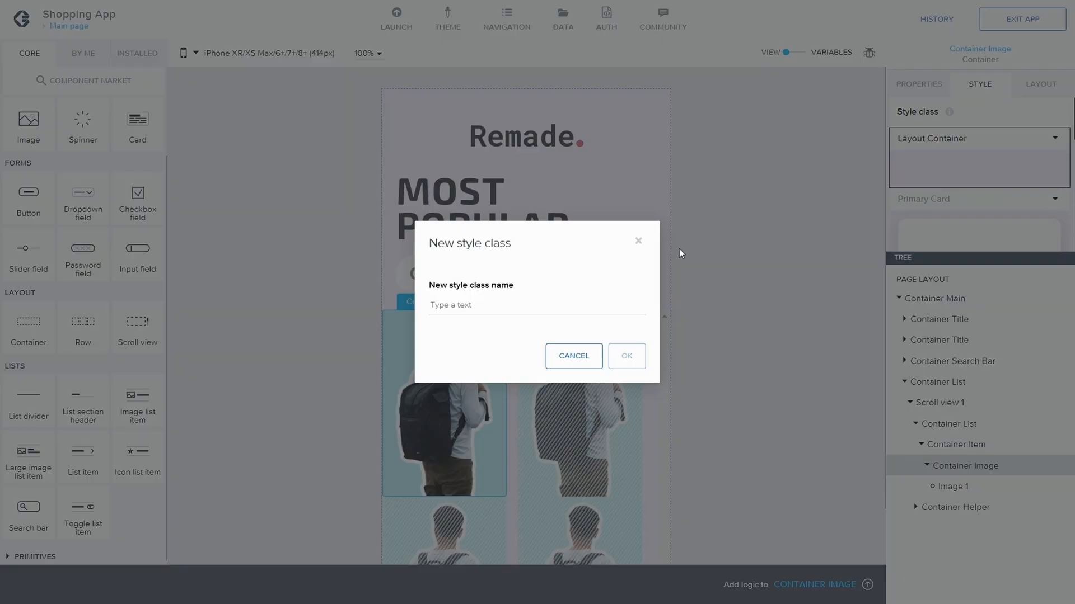
text(C)
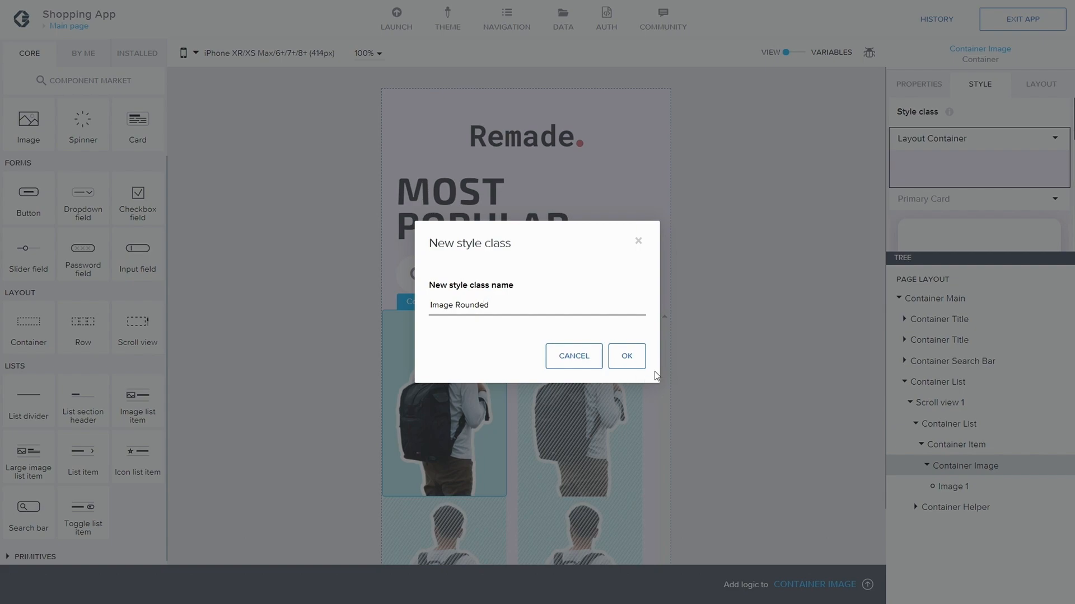
click(636, 360)
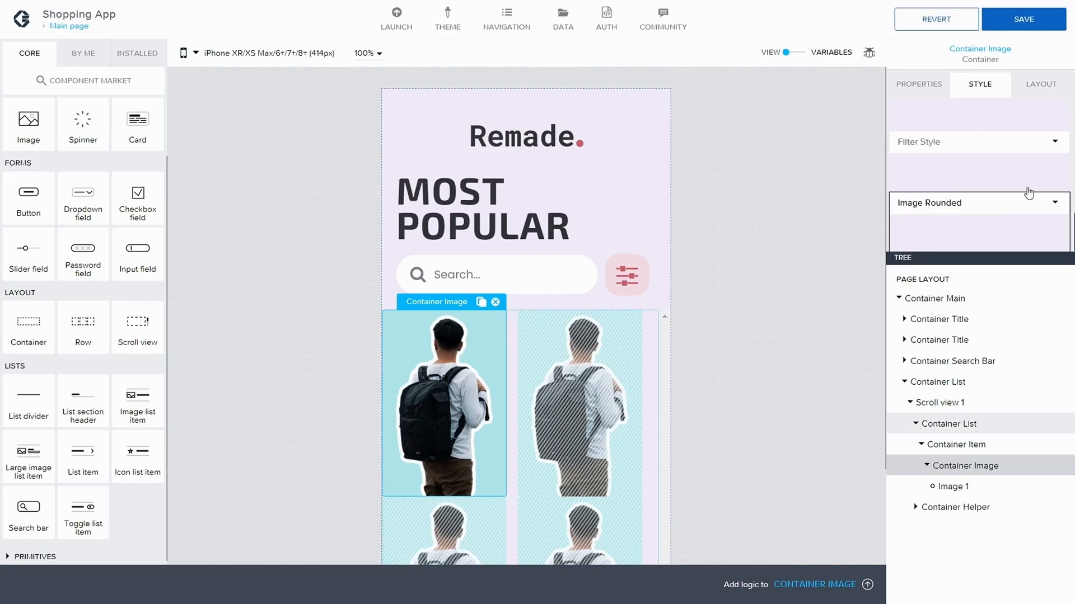
Edit Container Image's Image Rounded style and set its top left and top right corner radius to 40
click(1045, 203)
click(1041, 220)
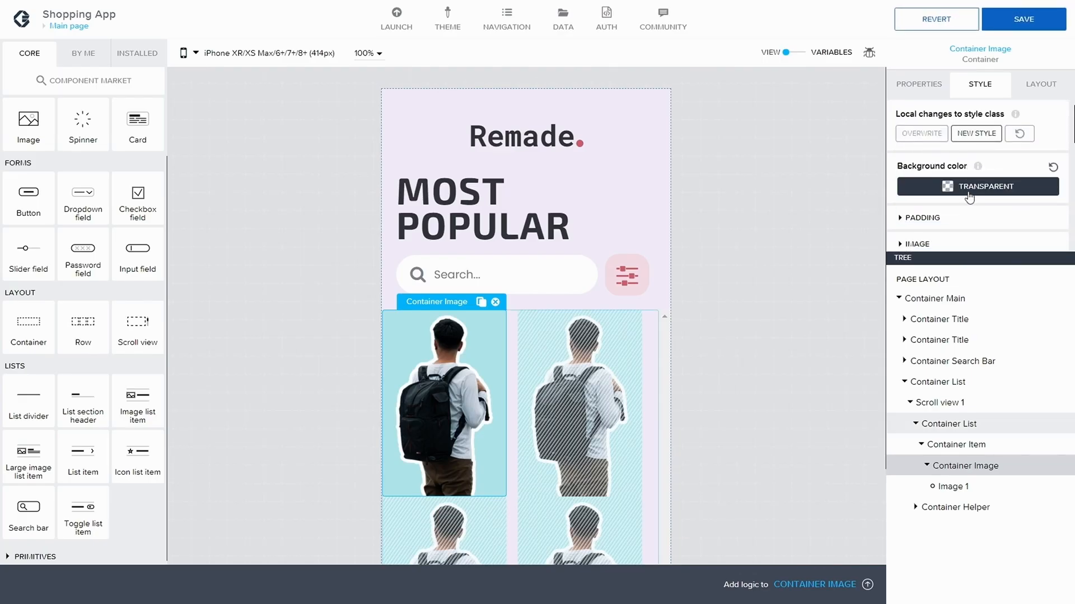
scroll(951, 207, down, 3)
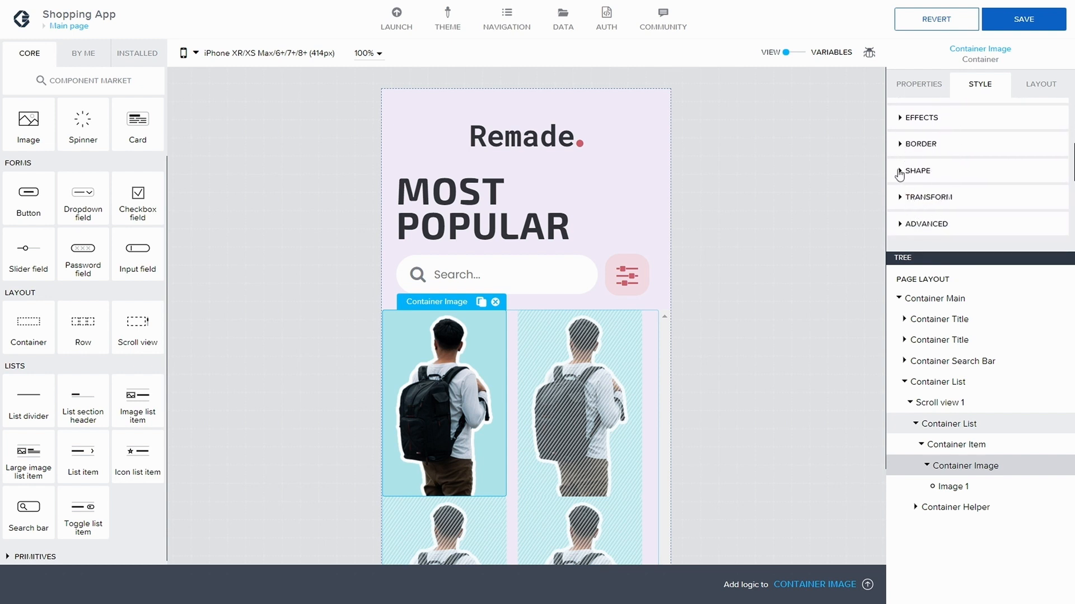
click(900, 172)
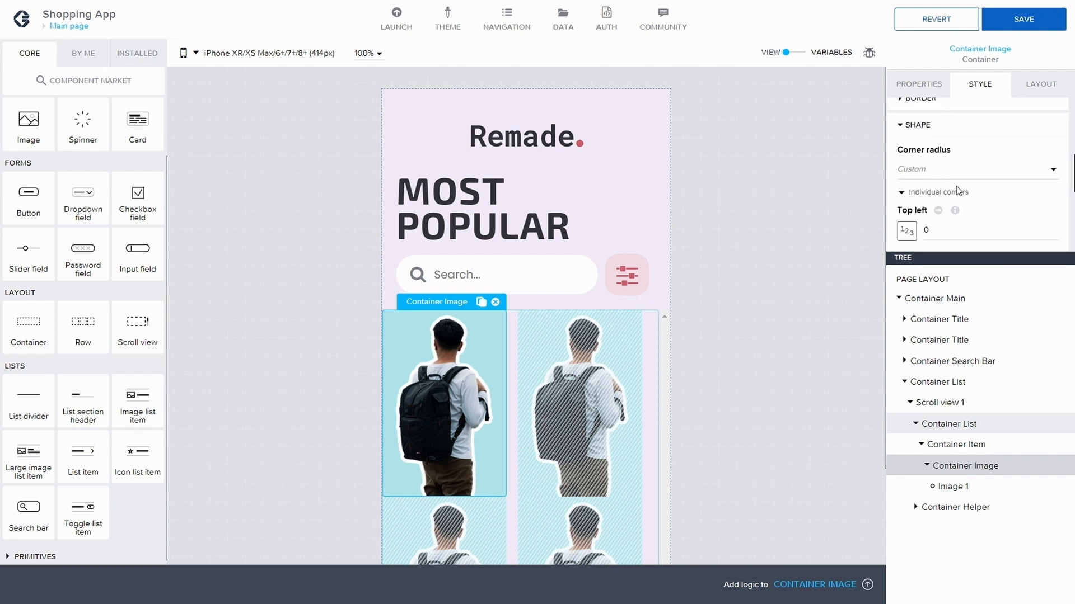
scroll(956, 185, down, 1)
click(953, 177)
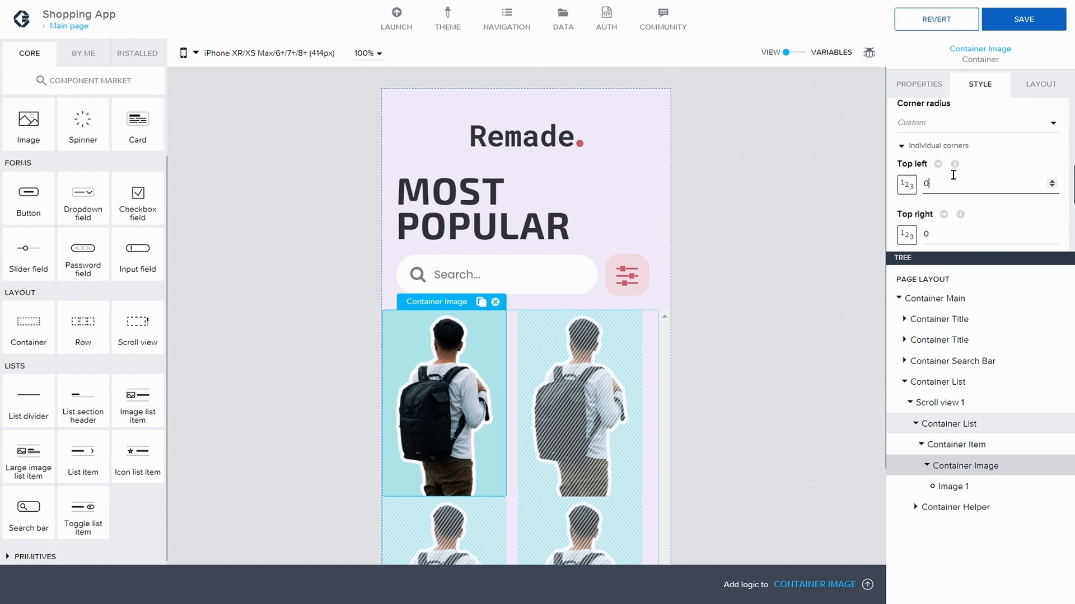
key(BackSpace)
text(40)
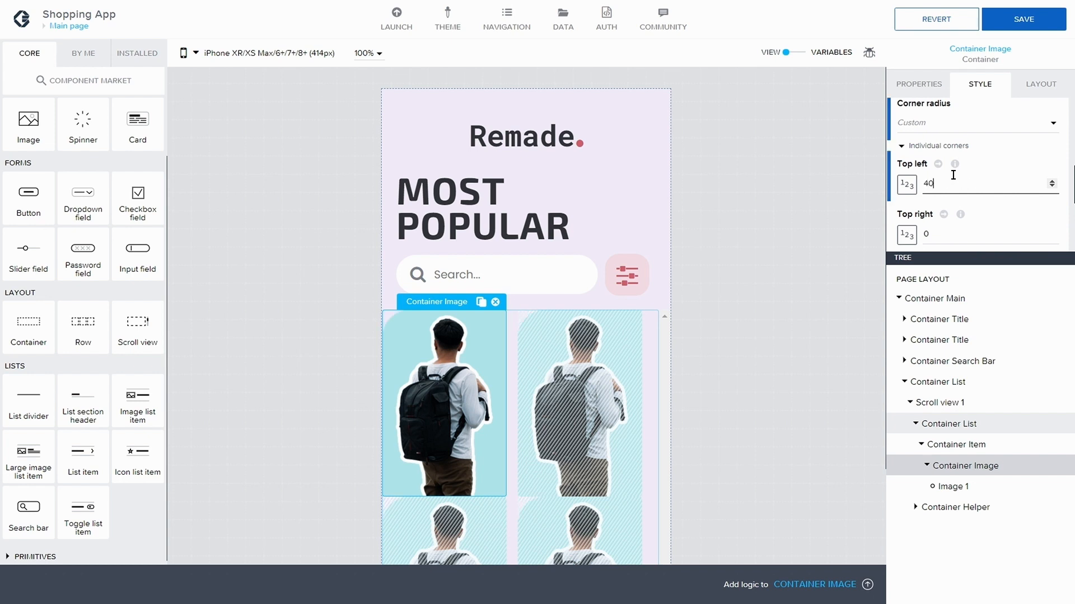
click(932, 235)
key(BackSpace)
text(40)
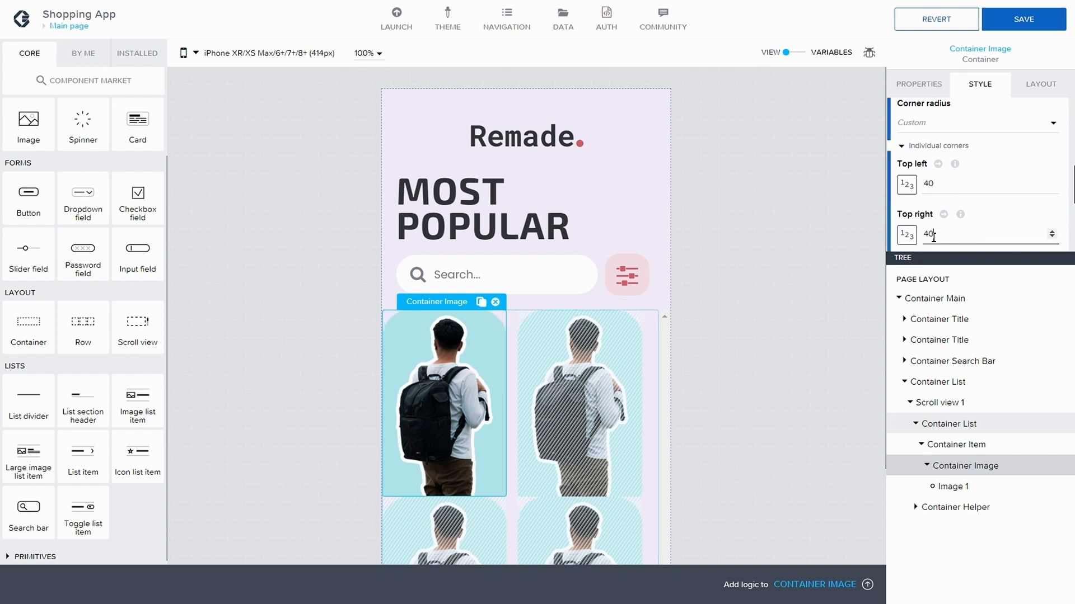
Set Container Image's bottom left and bottom right corner radius to 40 and save the application
scroll(1014, 228, down, 2)
click(941, 214)
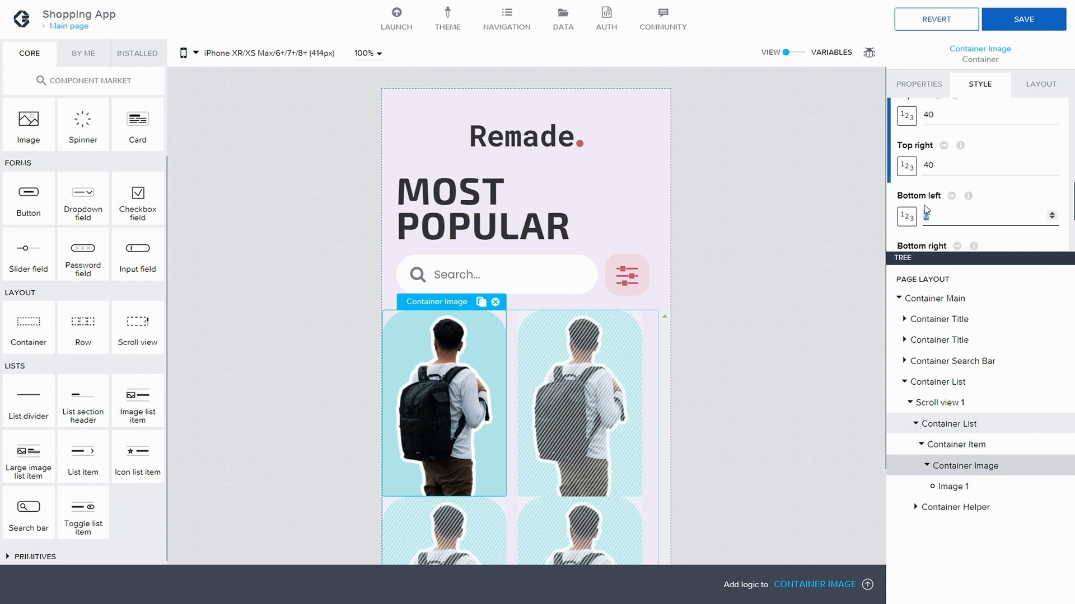
text(40)
scroll(936, 213, down, 1)
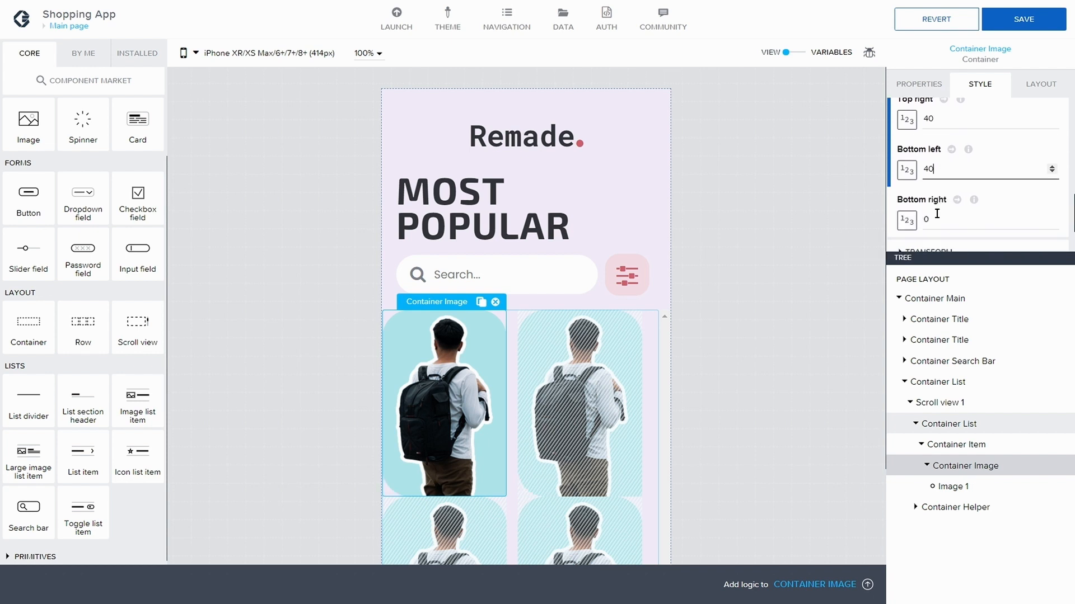
click(936, 213)
text(40)
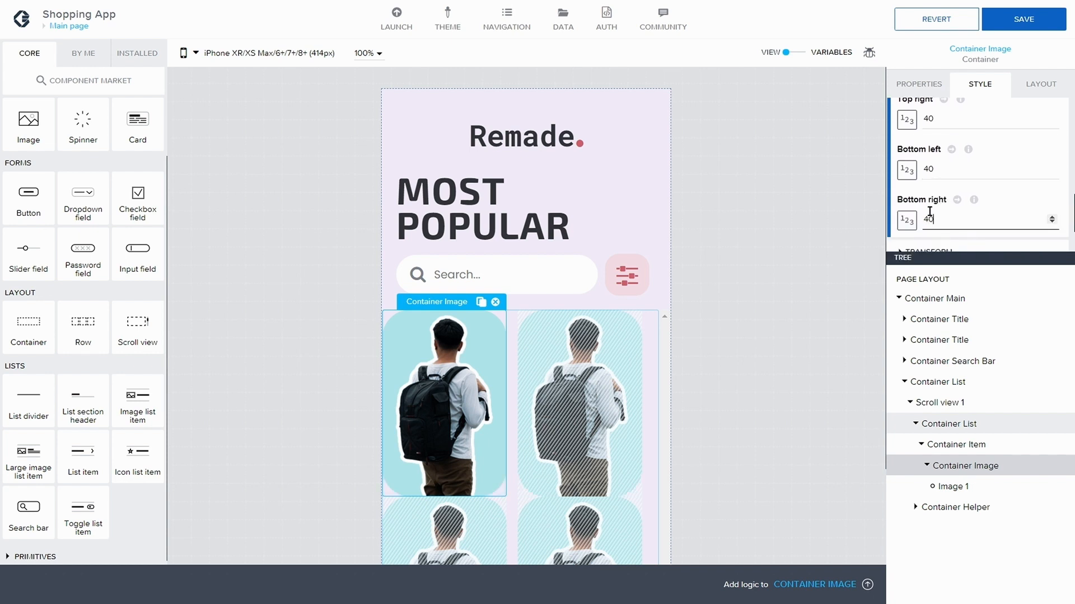
click(1022, 21)
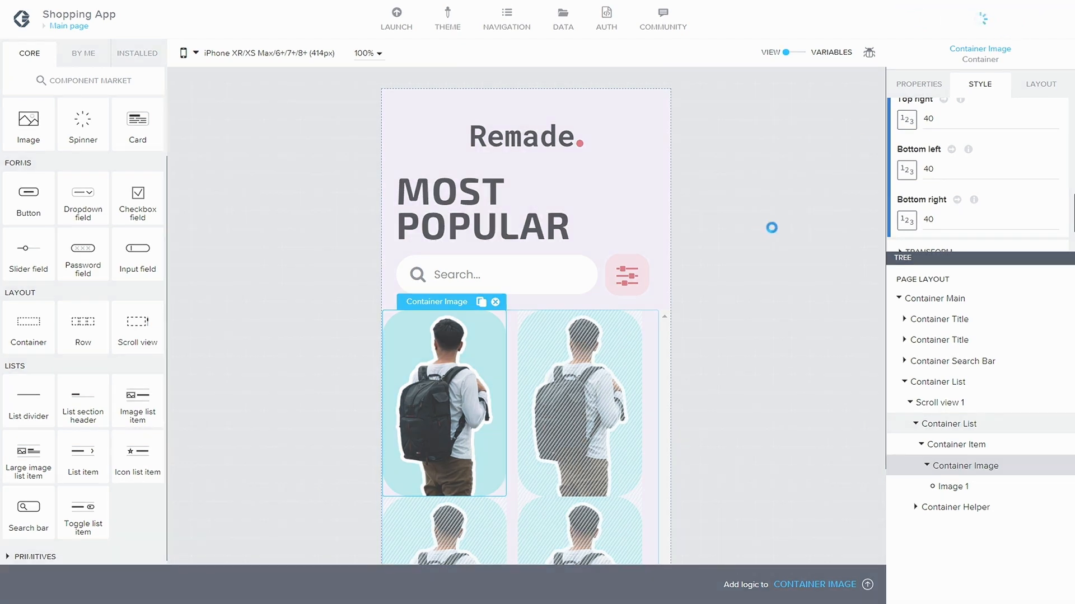
Overwrite the Image Rounded style class with Container Image's local corner radius changes
scroll(967, 165, up, 5)
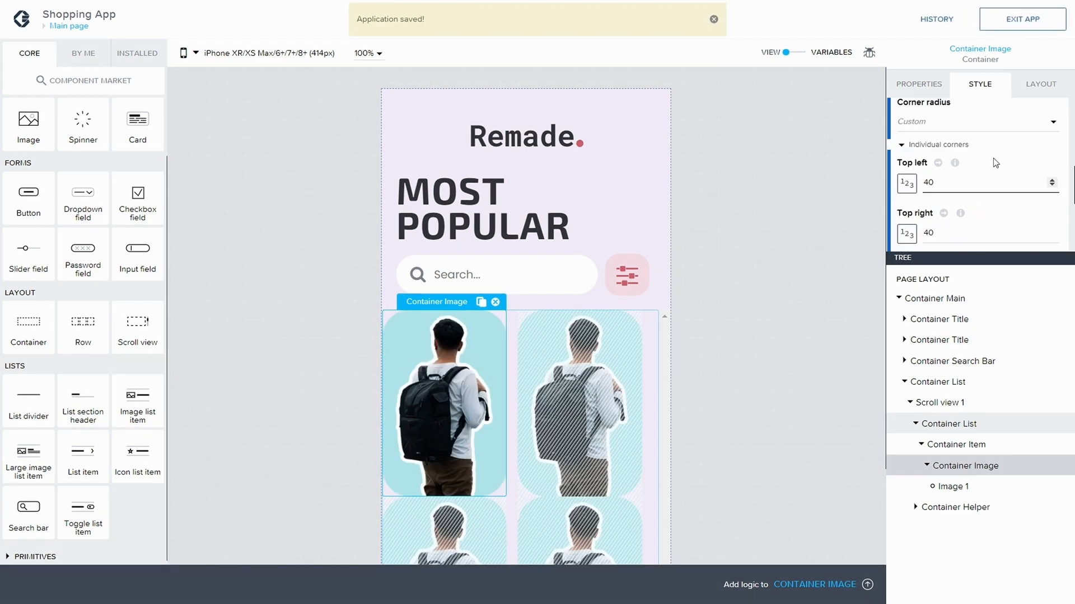
scroll(966, 165, up, 2)
click(930, 166)
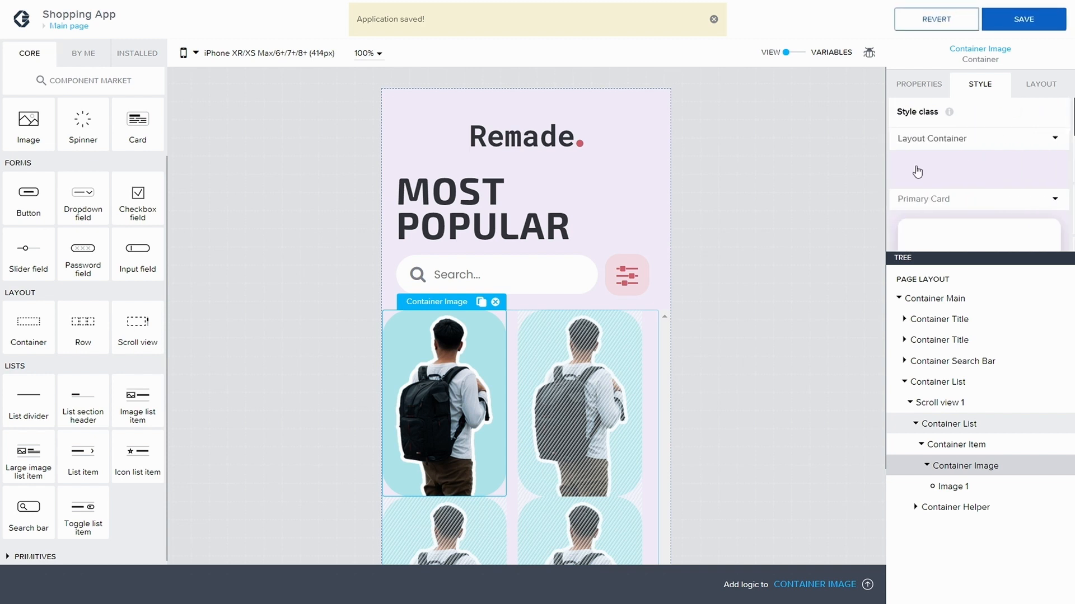
Add a new container inside Container Item, placed directly below Container Image
click(927, 467)
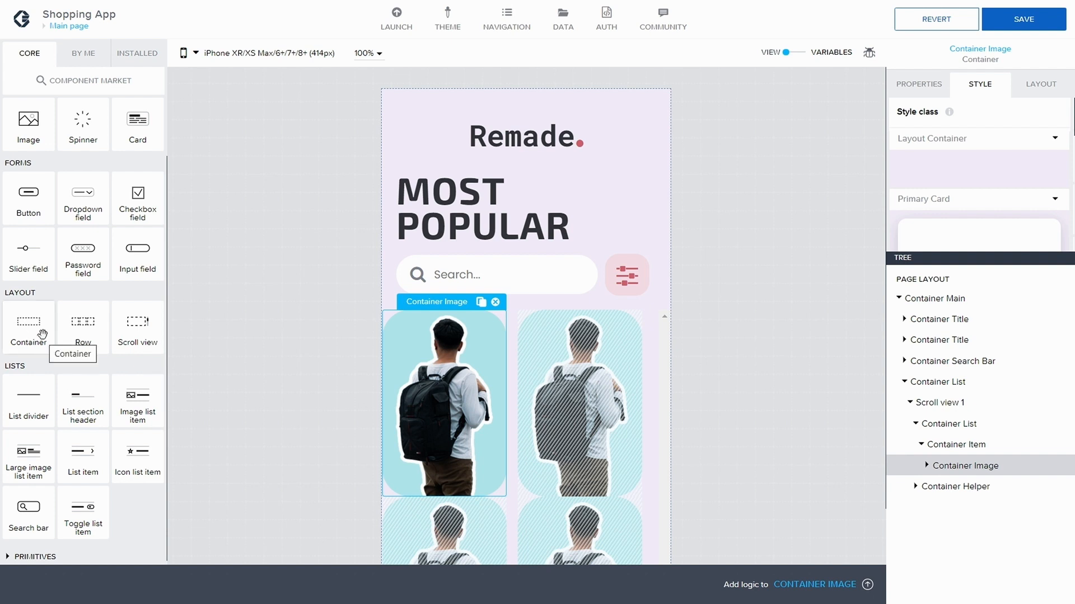
drag(42, 335, 989, 476)
click(929, 486)
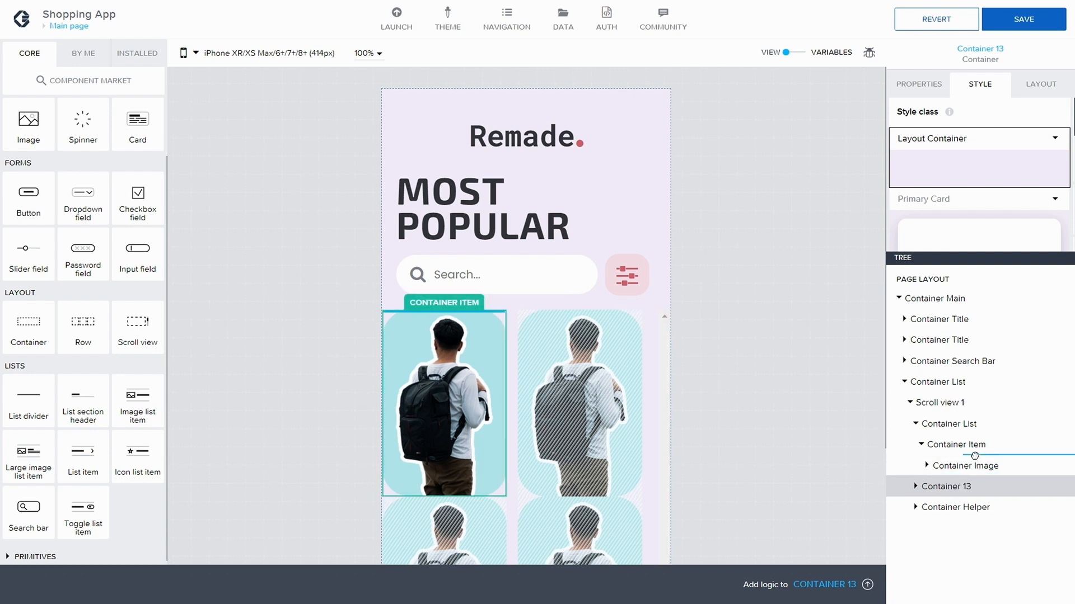
drag(974, 455, 974, 456)
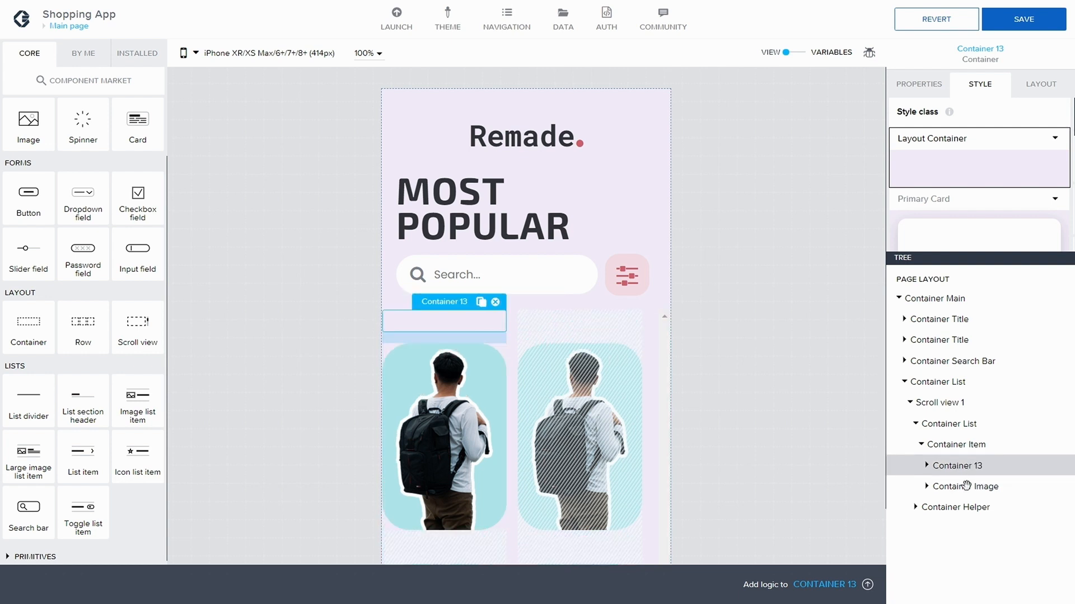
click(971, 486)
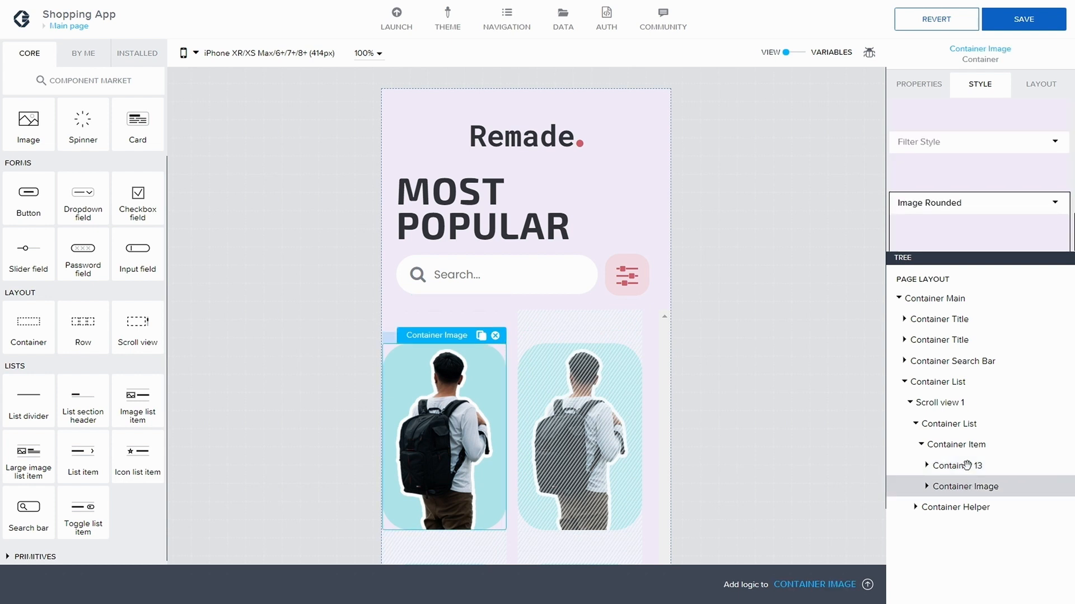
drag(966, 457, 972, 464)
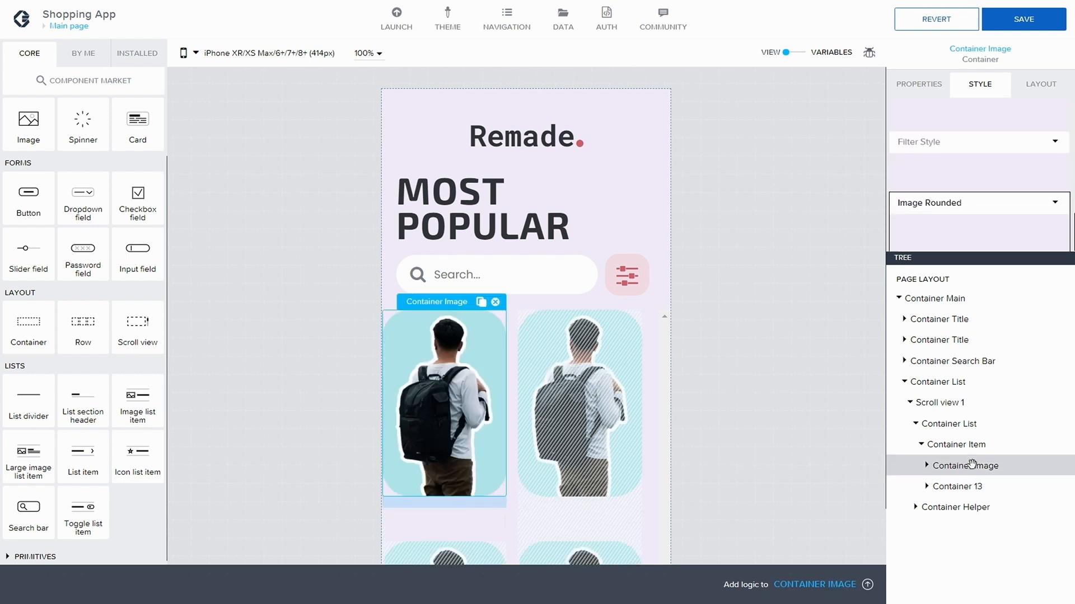
Change the display name of the new container below Container Image to Container Name and Price
click(985, 485)
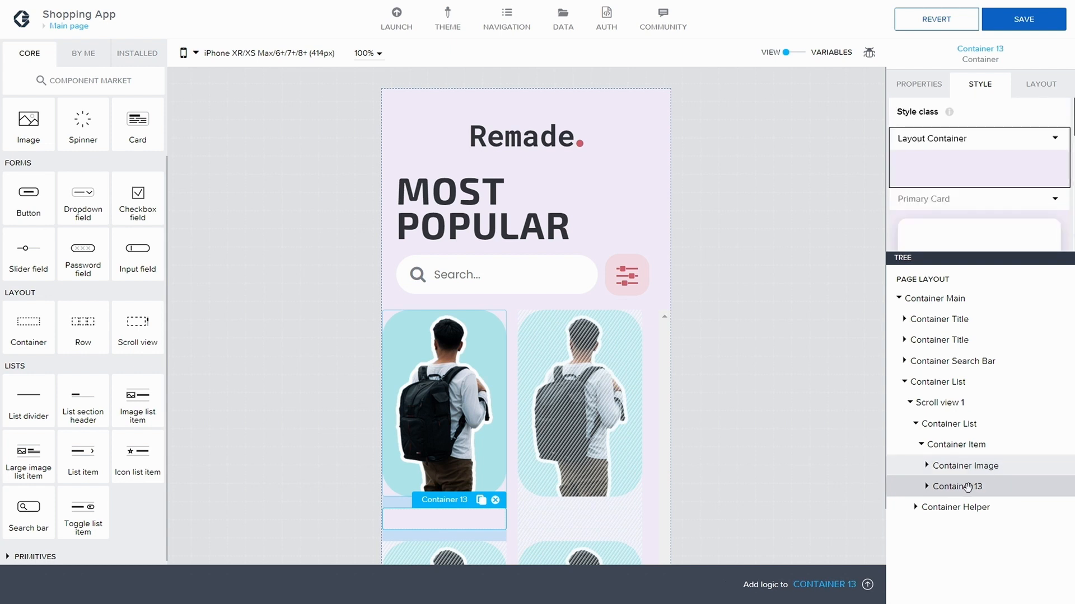
click(908, 84)
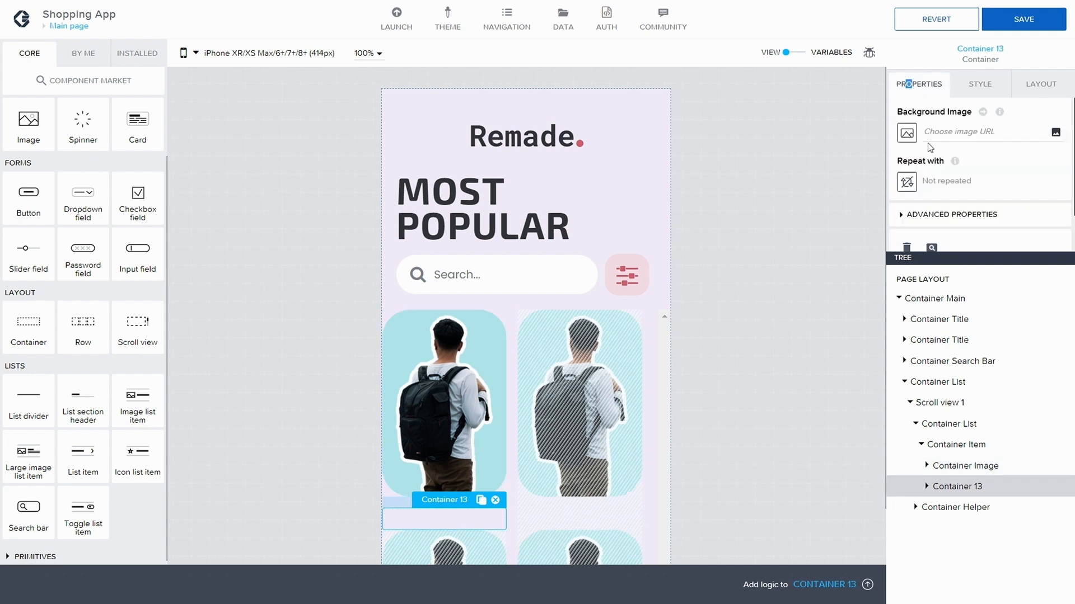
click(903, 215)
scroll(950, 233, down, 1)
click(948, 237)
key(BackSpace)
key(BackSpace)
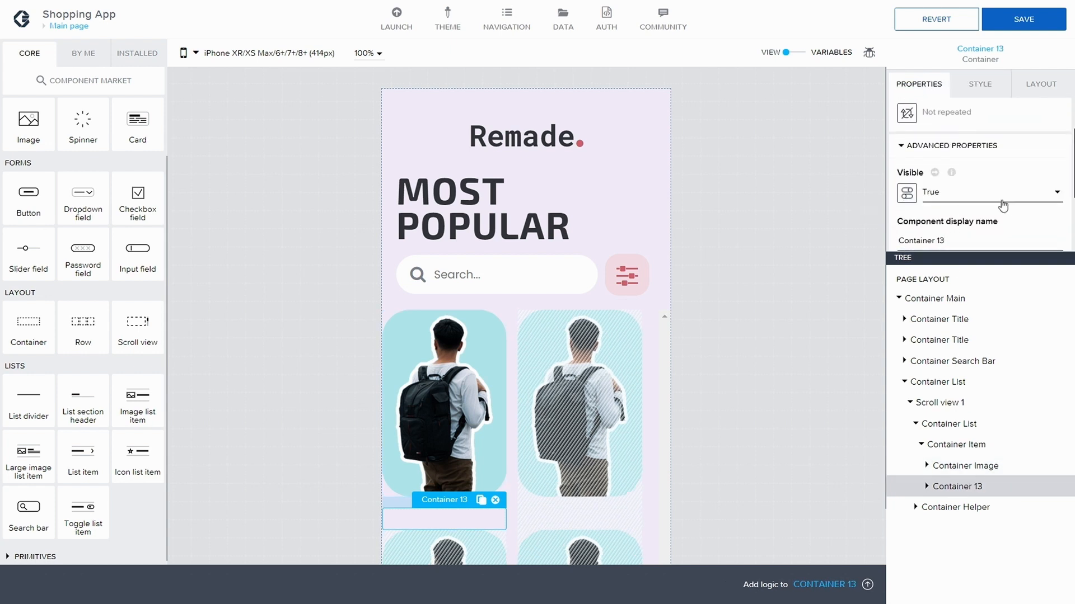
text(Name and Price)
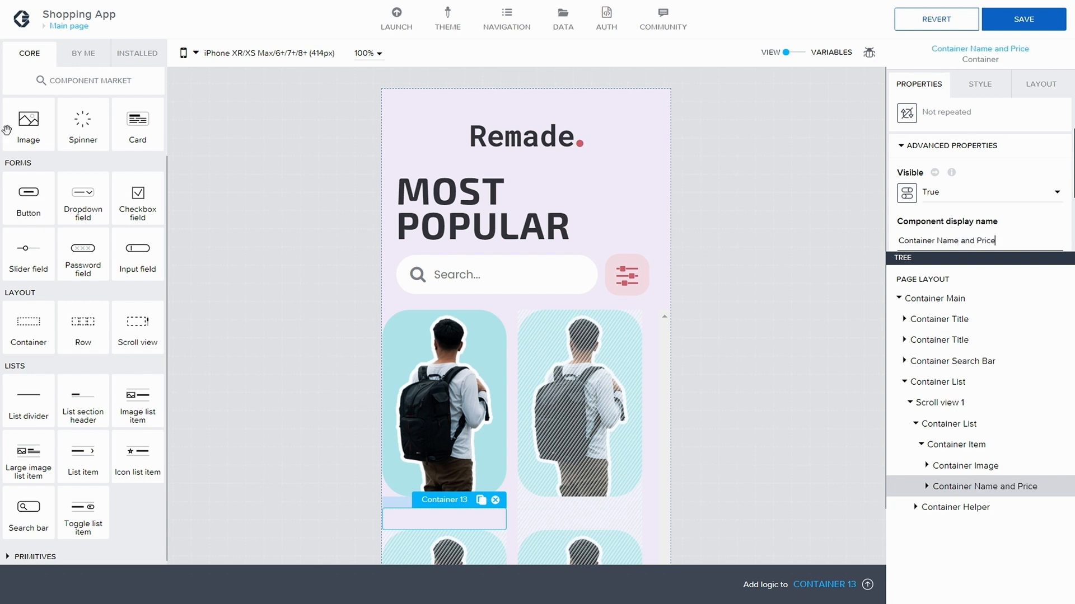
Add a title inside Container Name and Price and bind its content to the repeated data item property current.Name
scroll(102, 166, up, 2)
drag(85, 144, 1001, 487)
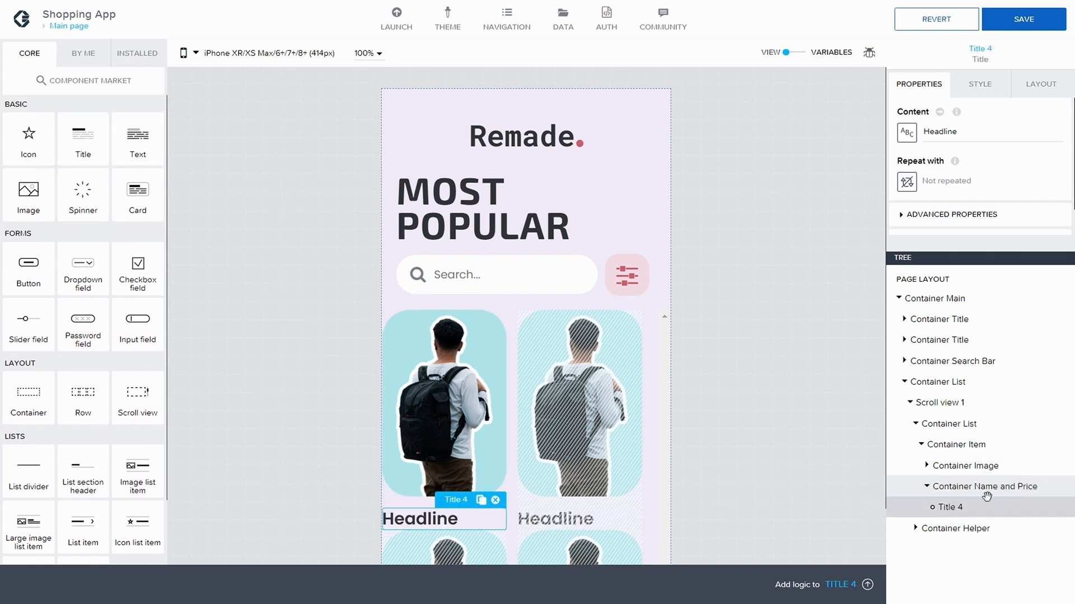
click(955, 134)
click(907, 133)
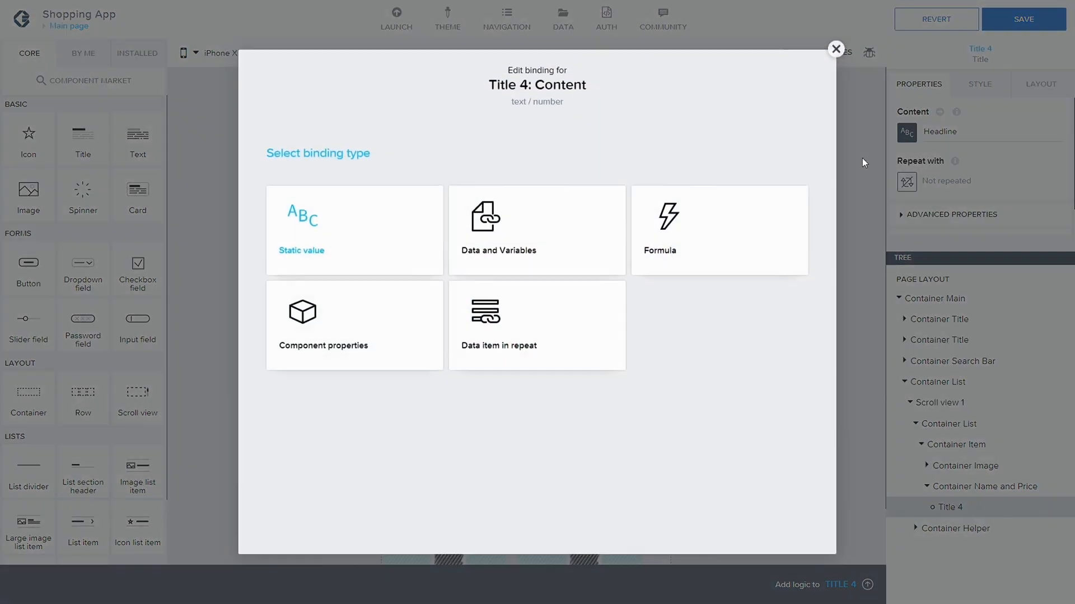
click(520, 327)
click(422, 284)
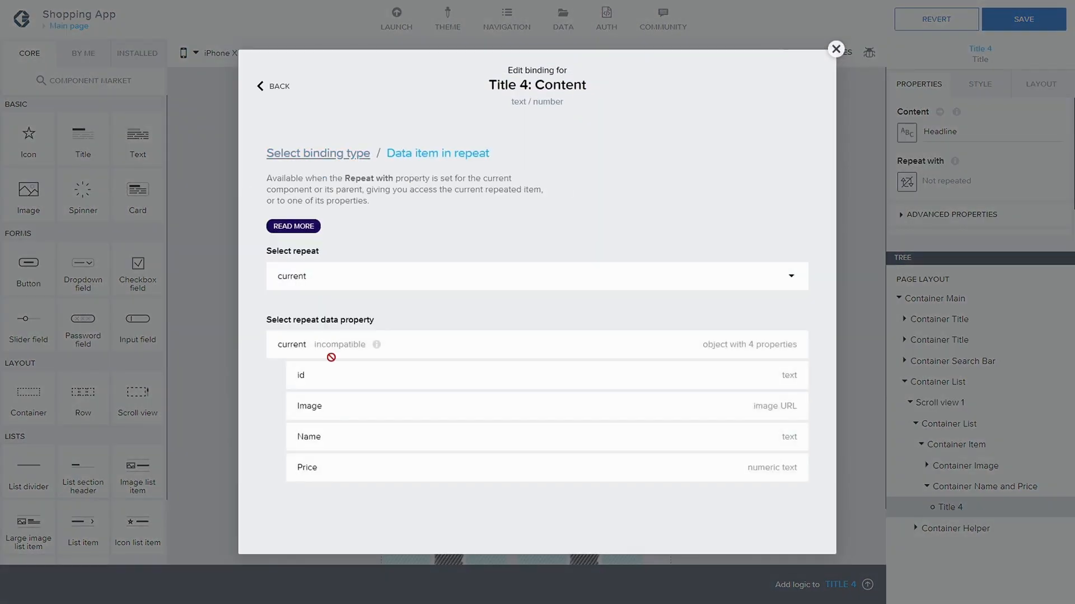
click(344, 436)
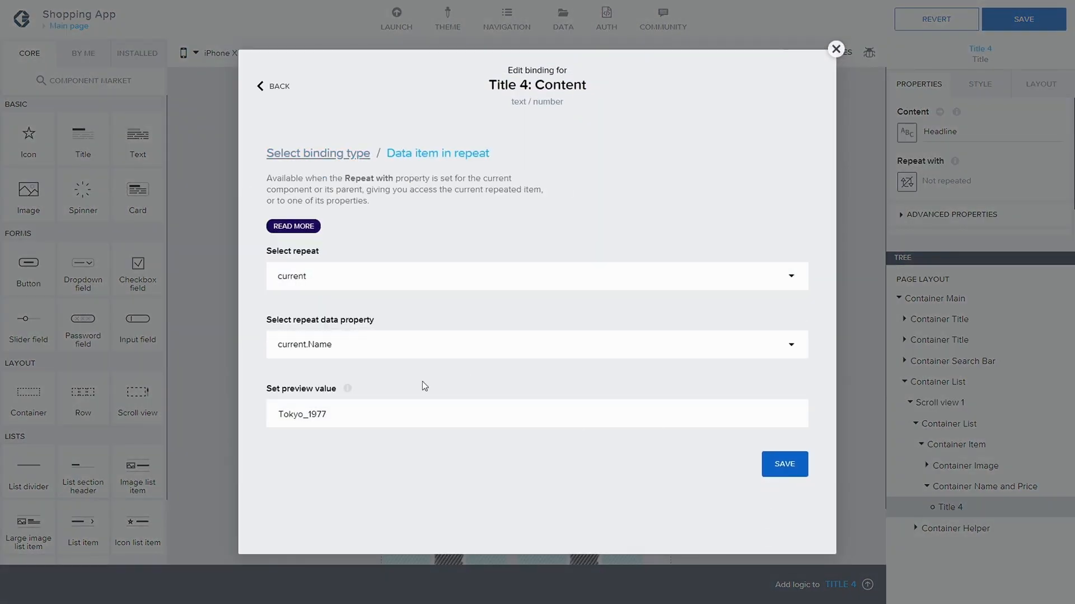
click(781, 465)
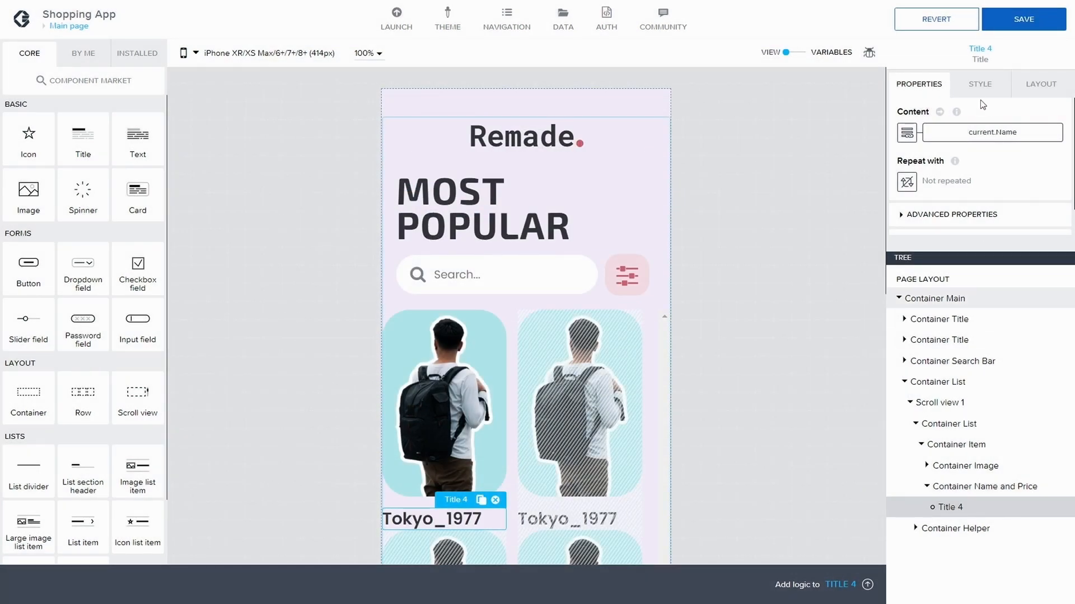
Change the new title's display name to Title Name and save the application
click(910, 214)
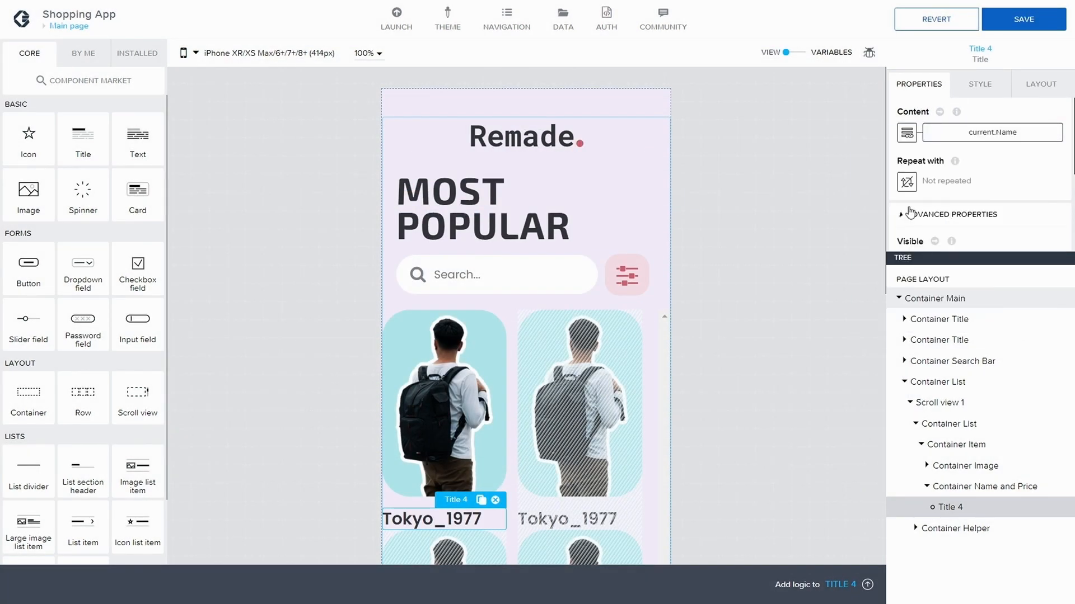
scroll(939, 205, down, 2)
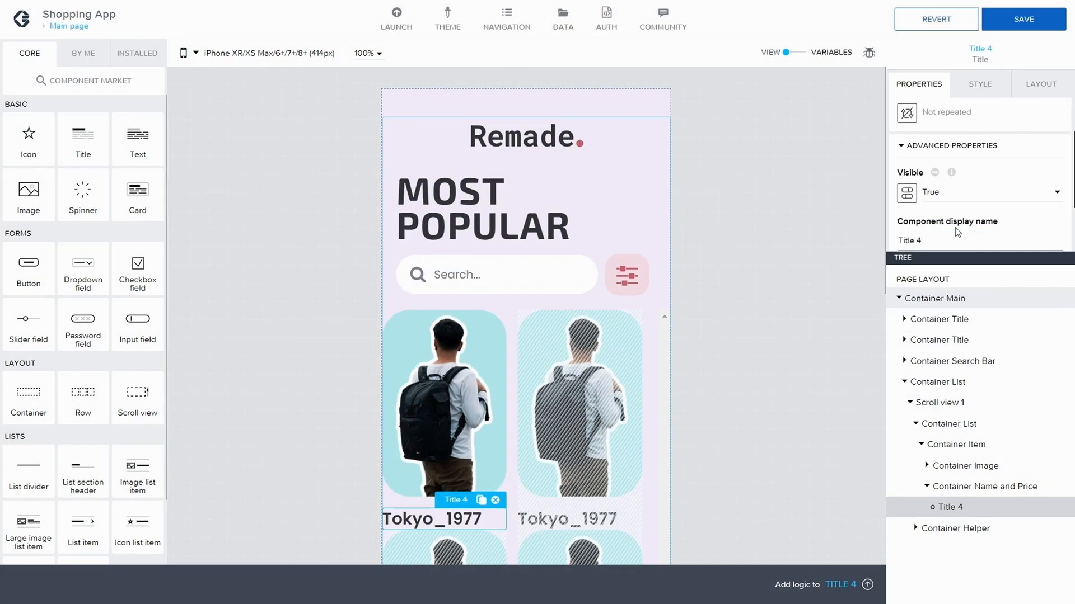
key(BackSpace)
text(Namer)
click(1023, 19)
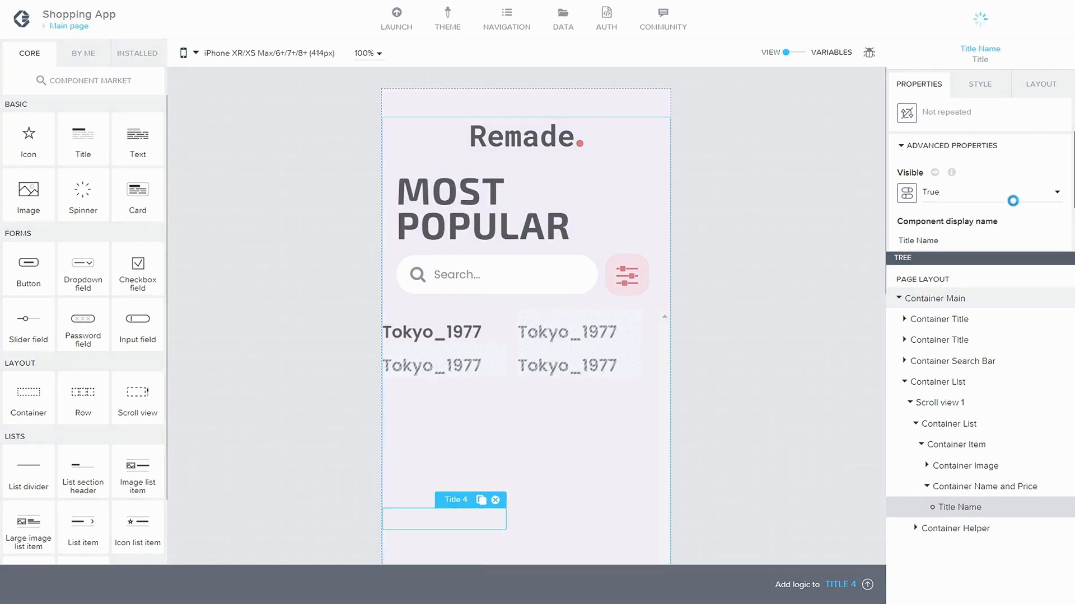
Set the text alignment of Title Name to center and save the application
click(1033, 85)
click(907, 194)
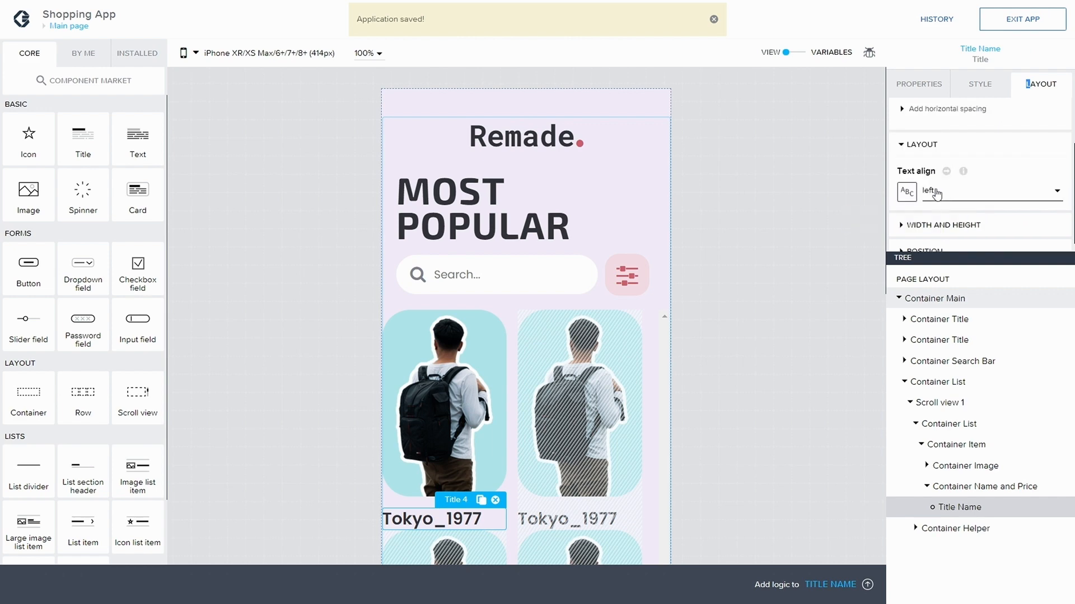
click(936, 194)
click(958, 239)
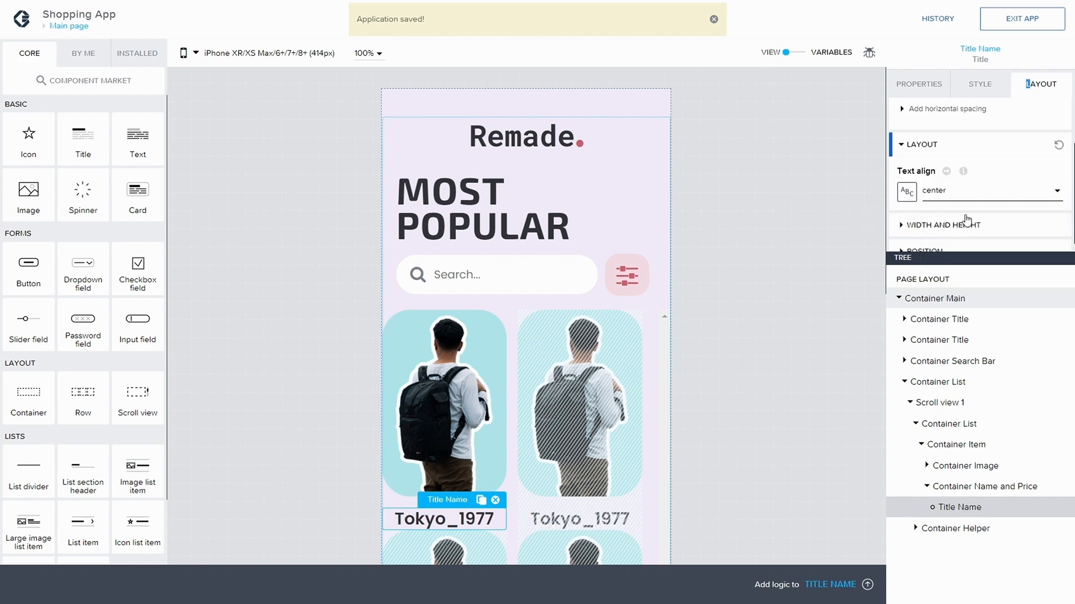
click(1023, 19)
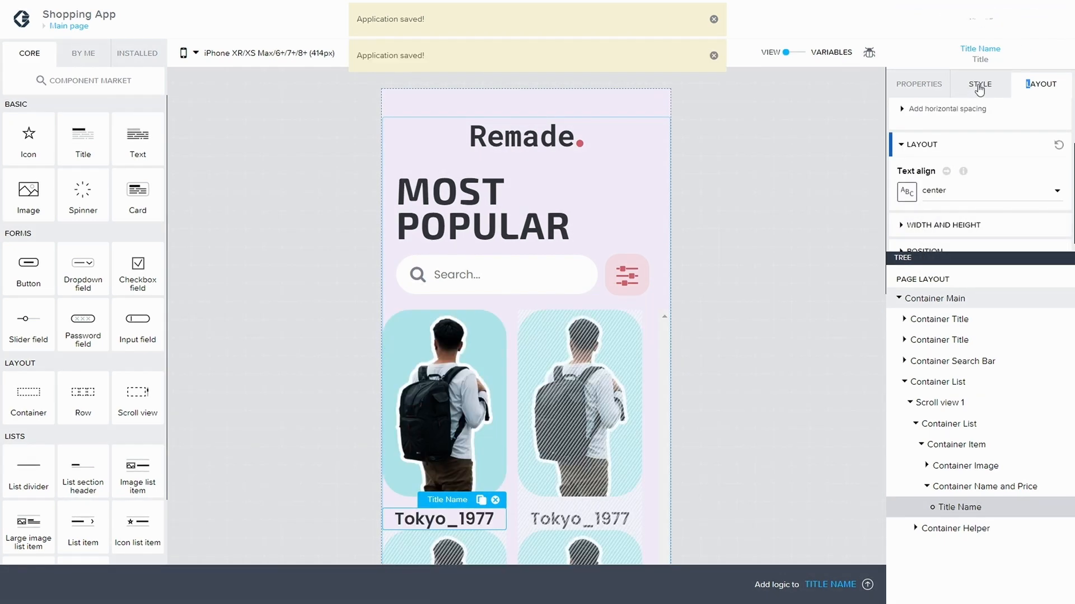
Duplicate the uppercase Title style class as a new style class called Name Style
click(979, 87)
scroll(1016, 163, down, 3)
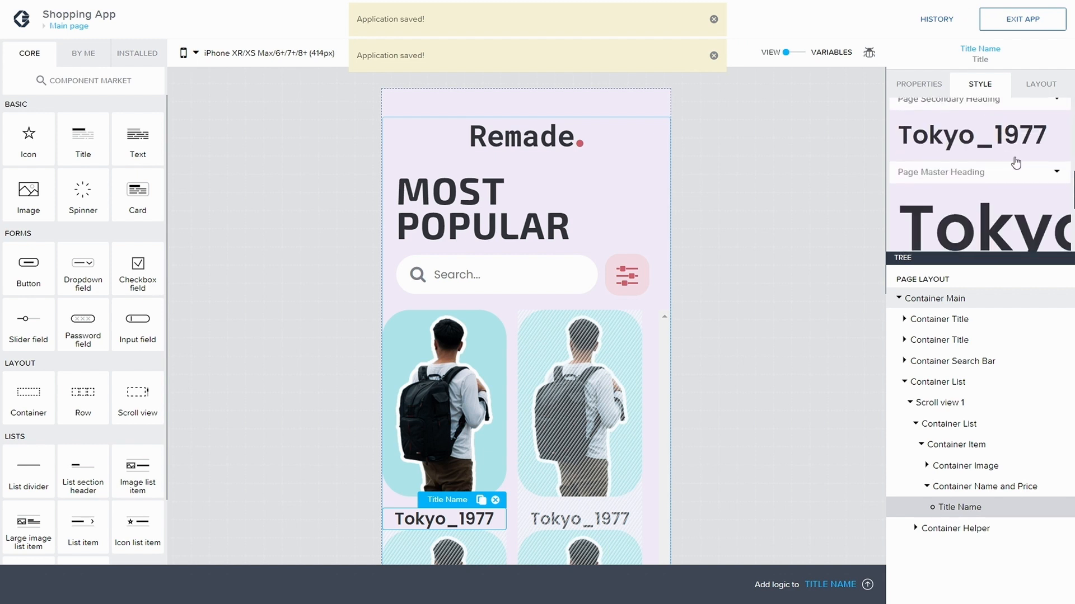
scroll(1016, 162, down, 3)
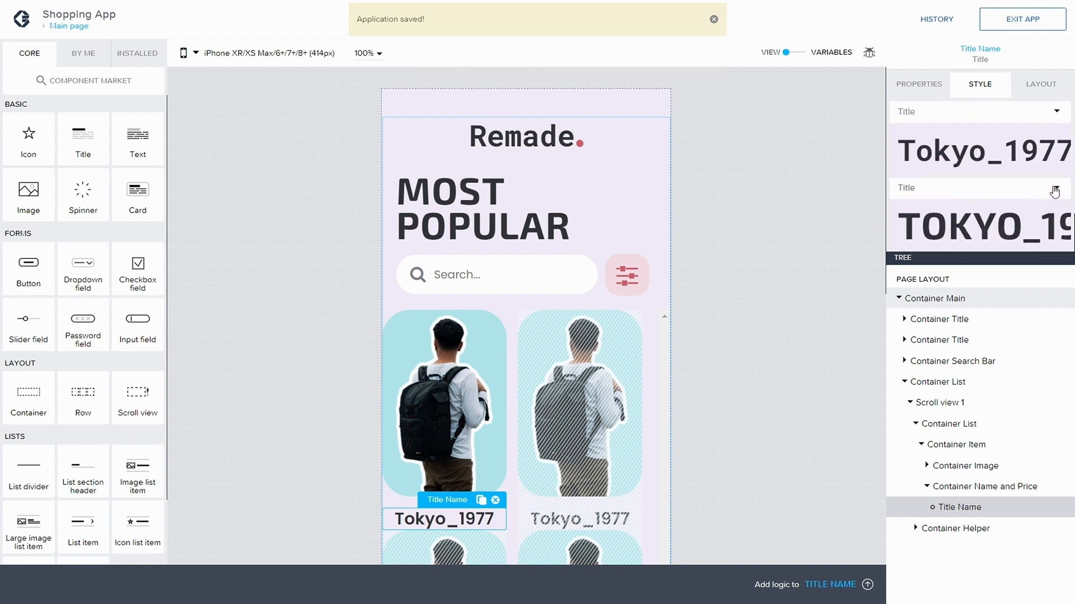
click(1056, 192)
click(954, 234)
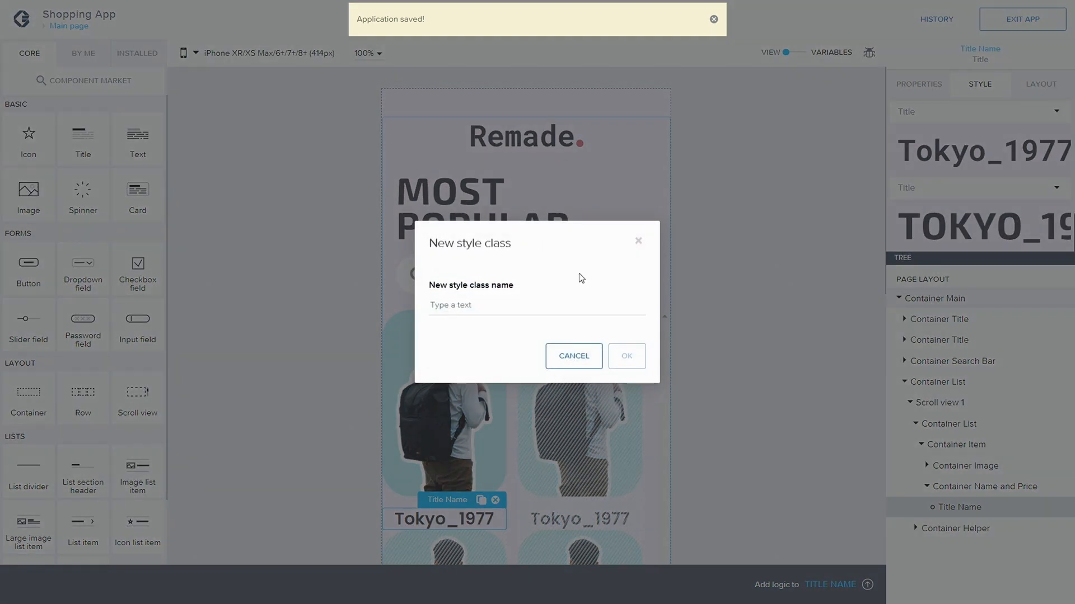
text(Name Style)
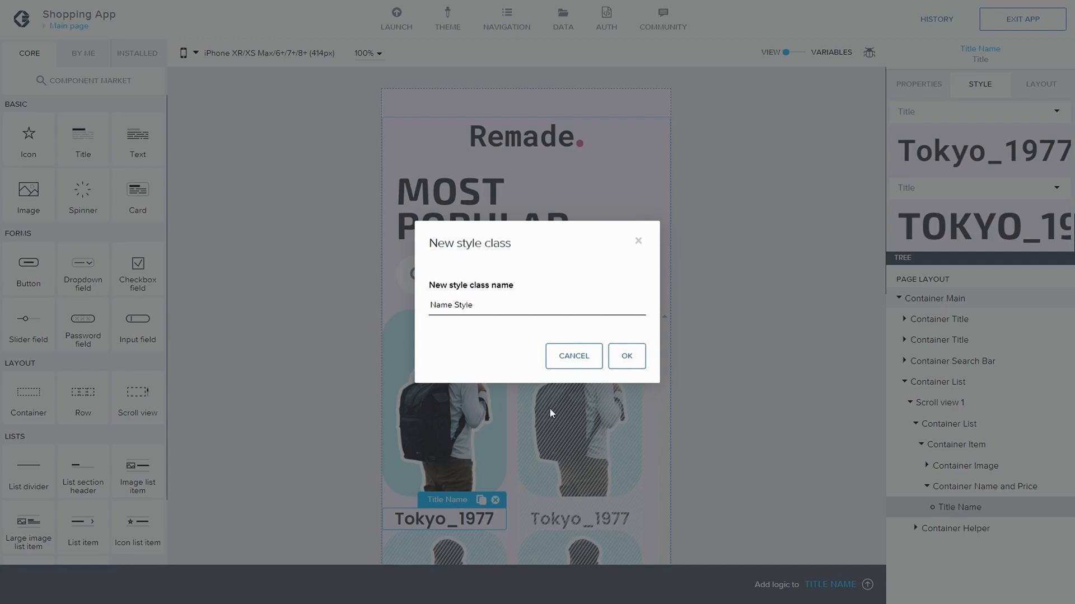
click(624, 356)
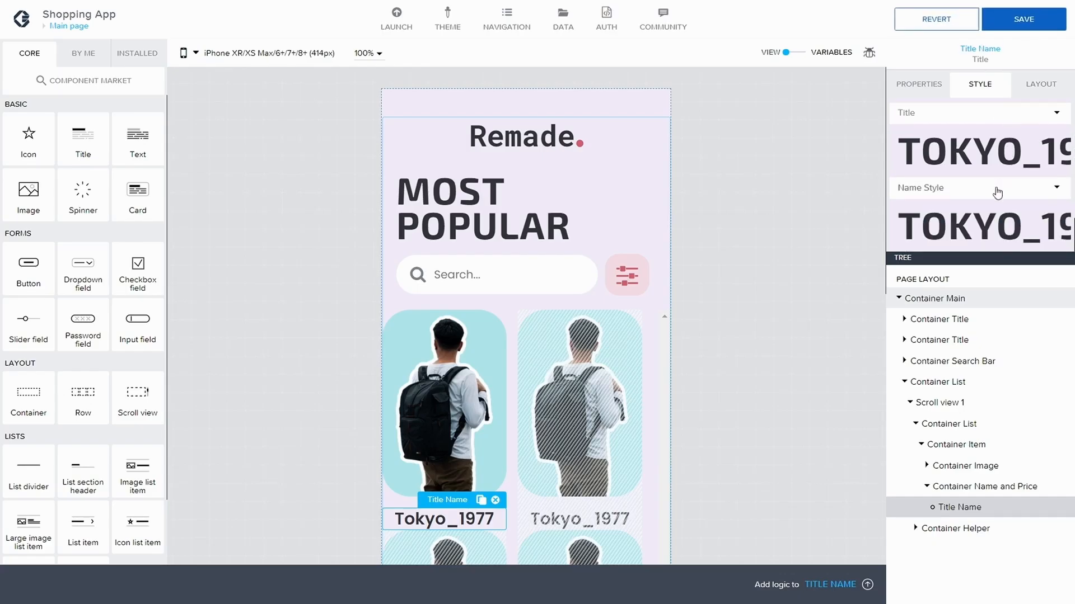
Apply Name Style to Title Name, open it for editing and set its typography text size to Text XL
click(1043, 193)
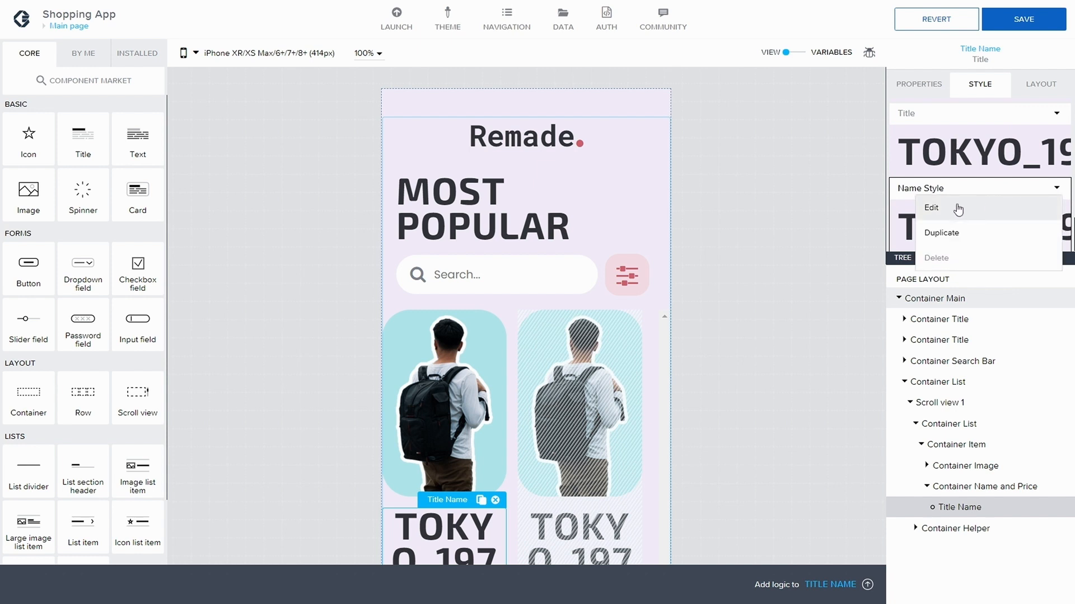
click(959, 209)
scroll(948, 191, down, 1)
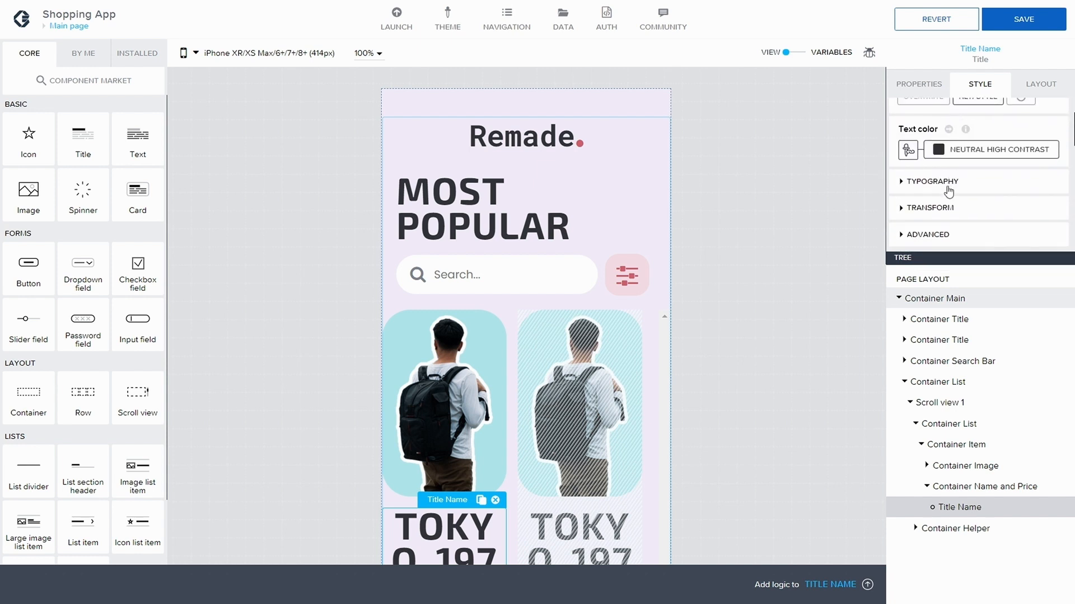
click(902, 181)
scroll(946, 184, down, 3)
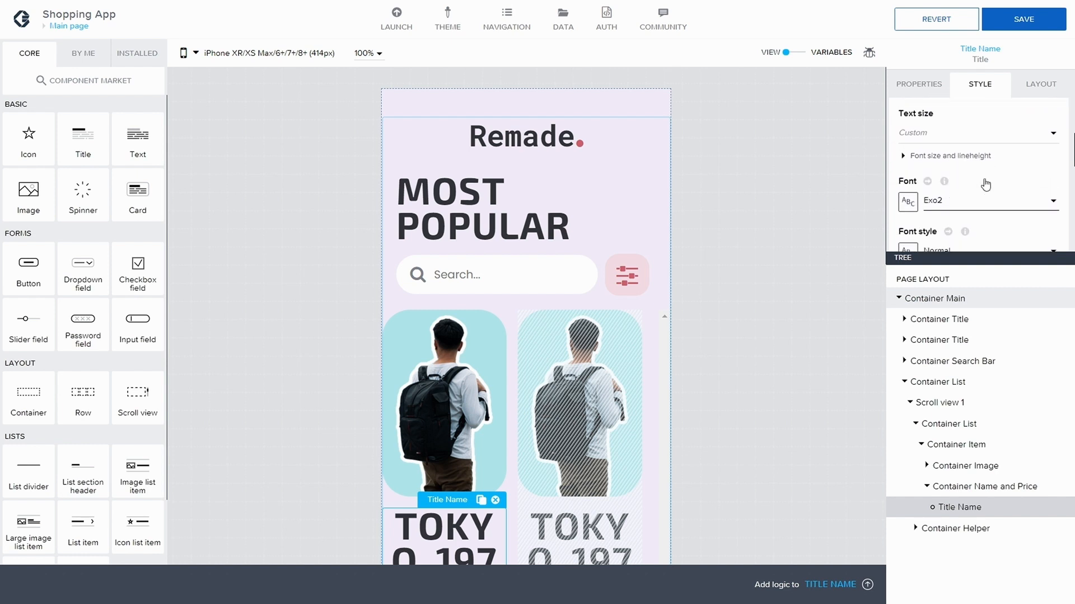
scroll(974, 178, up, 1)
click(944, 157)
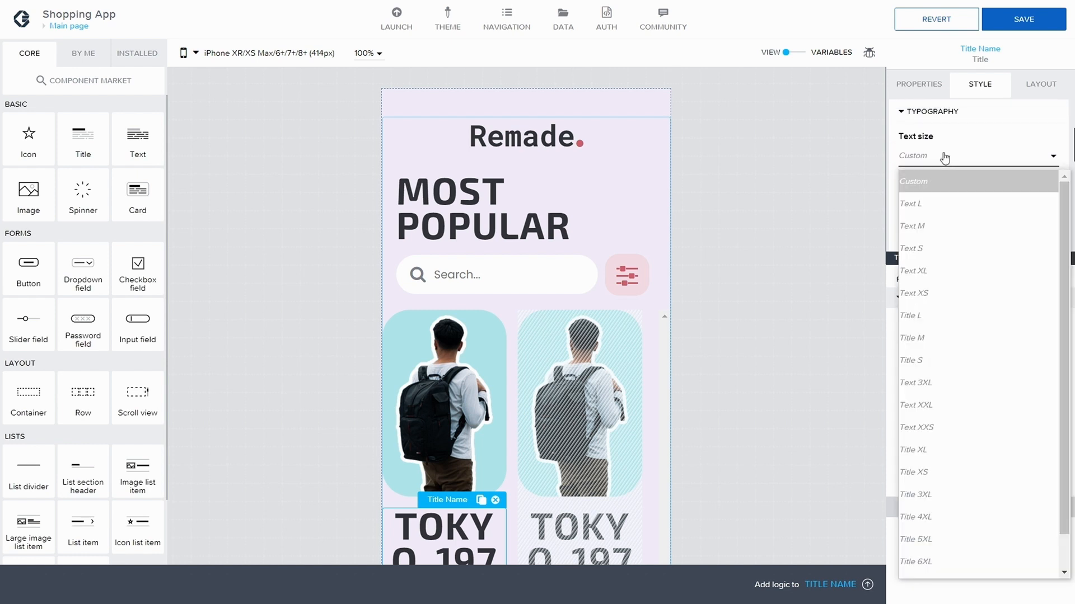
click(937, 272)
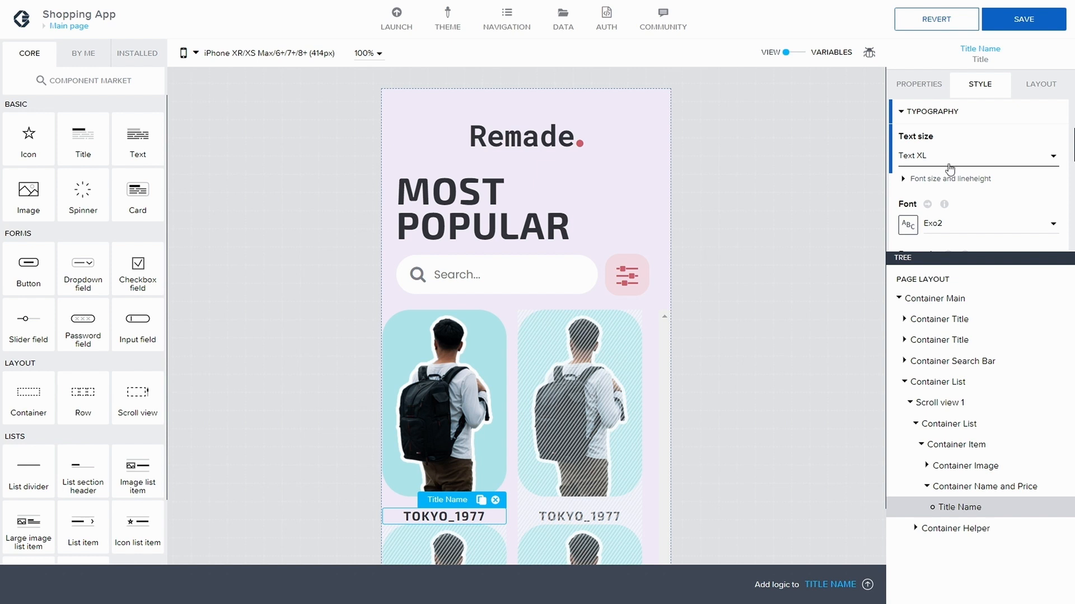
Set the font weight of Title Name to Normal (400)
scroll(959, 194, down, 3)
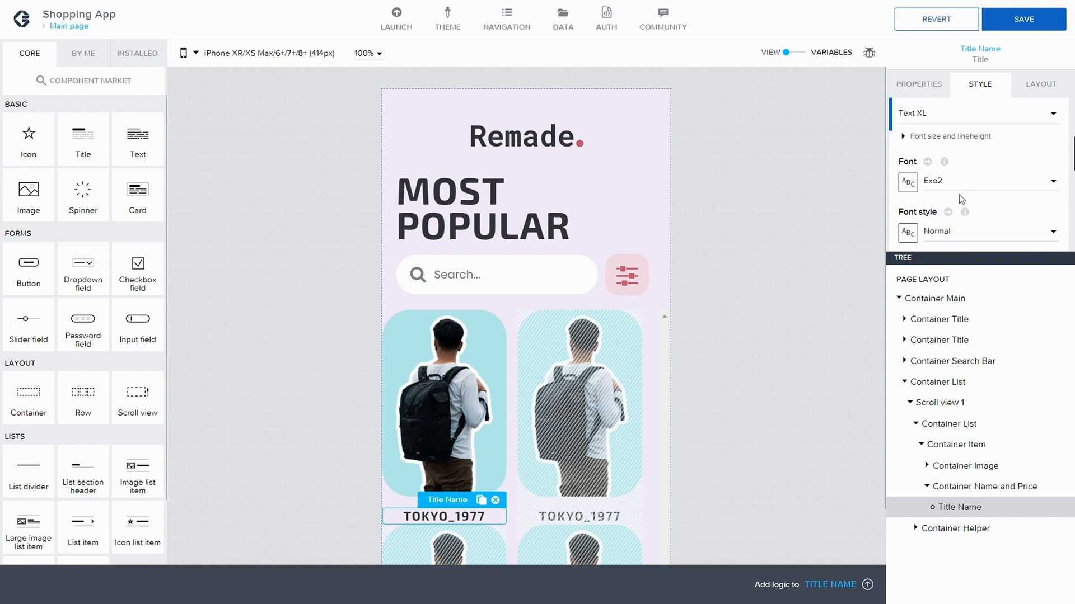
scroll(959, 194, down, 2)
click(957, 190)
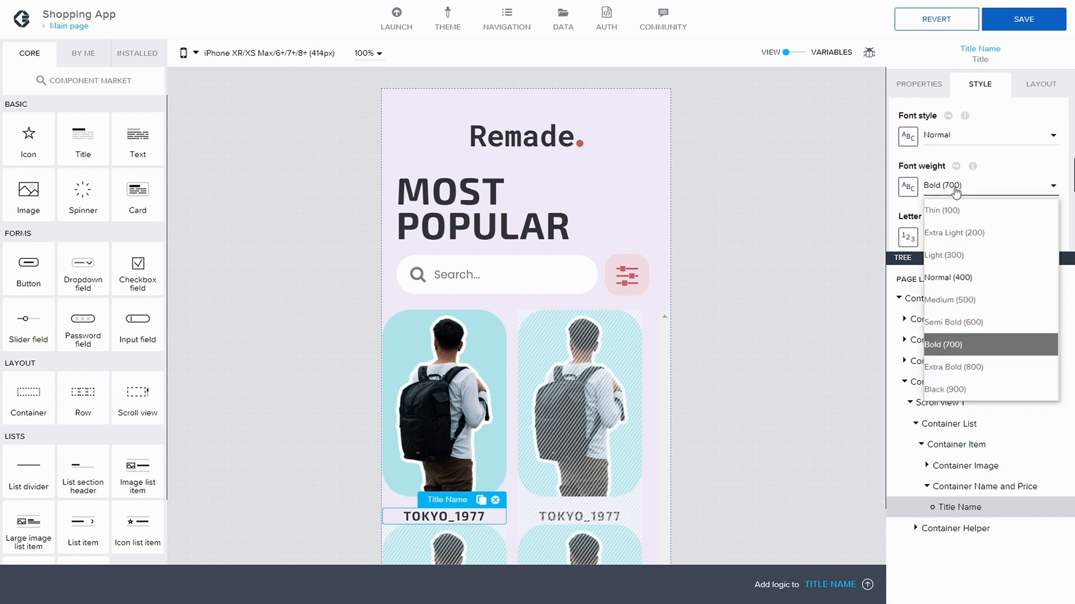
click(972, 272)
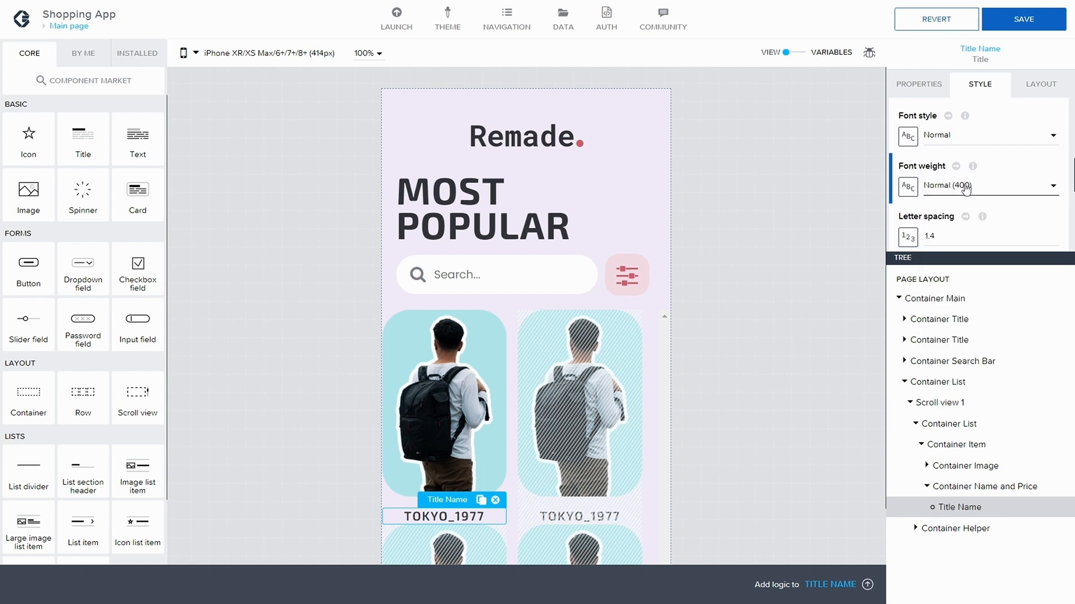
Bind Title Name's letter spacing to the theme variable Default and set its font weight to Bold (700)
scroll(940, 218, down, 1)
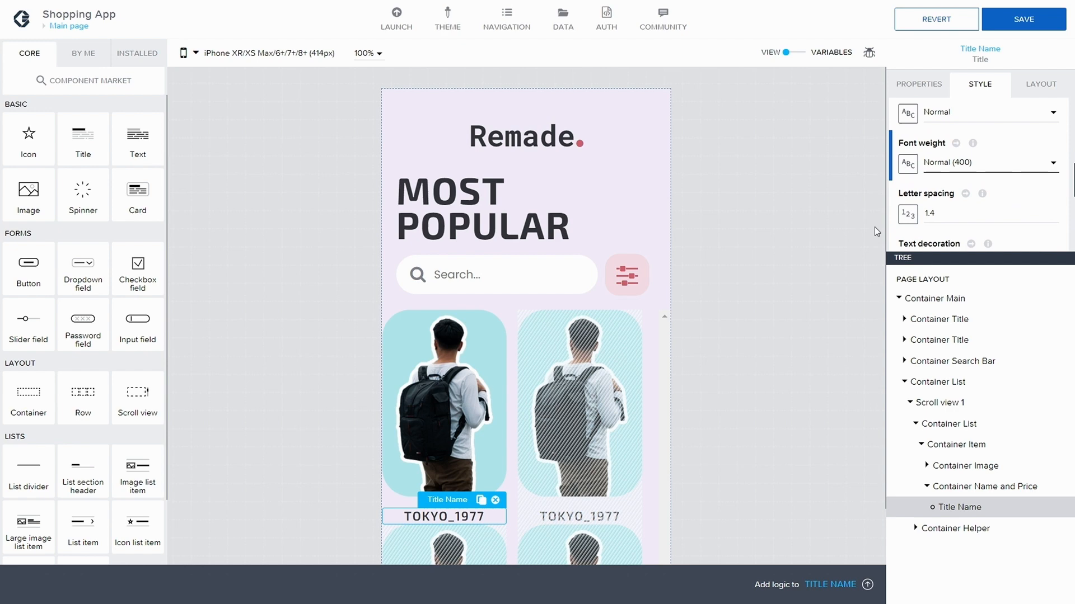
click(909, 214)
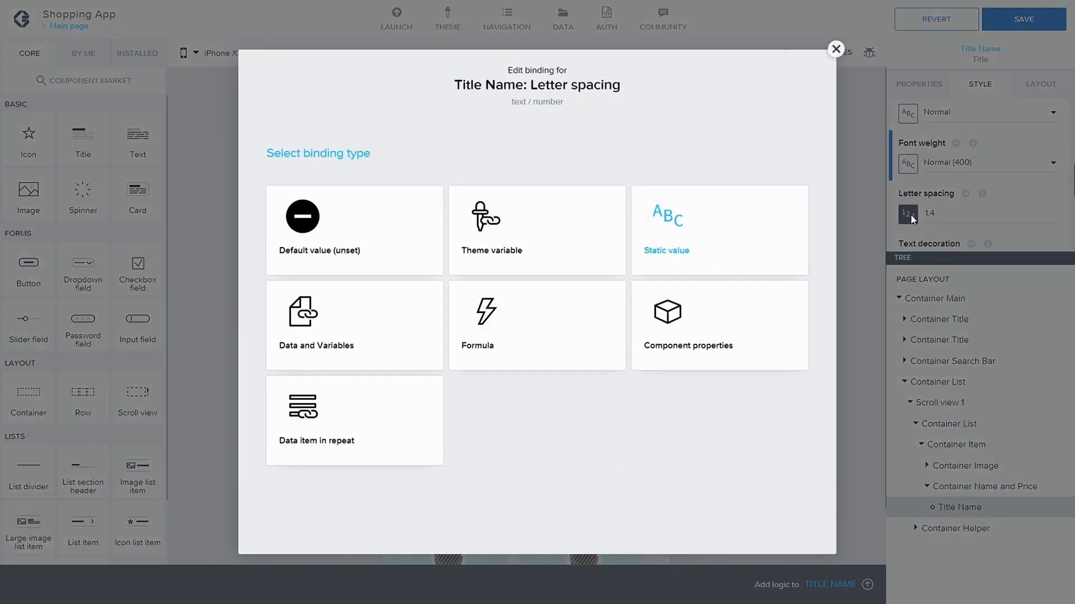
click(494, 250)
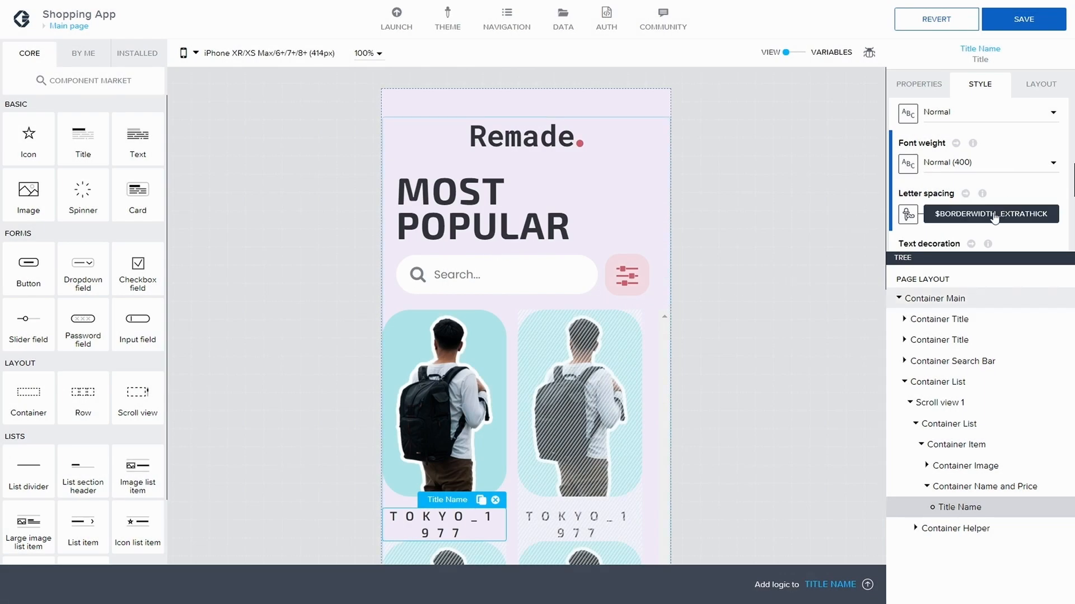
click(961, 222)
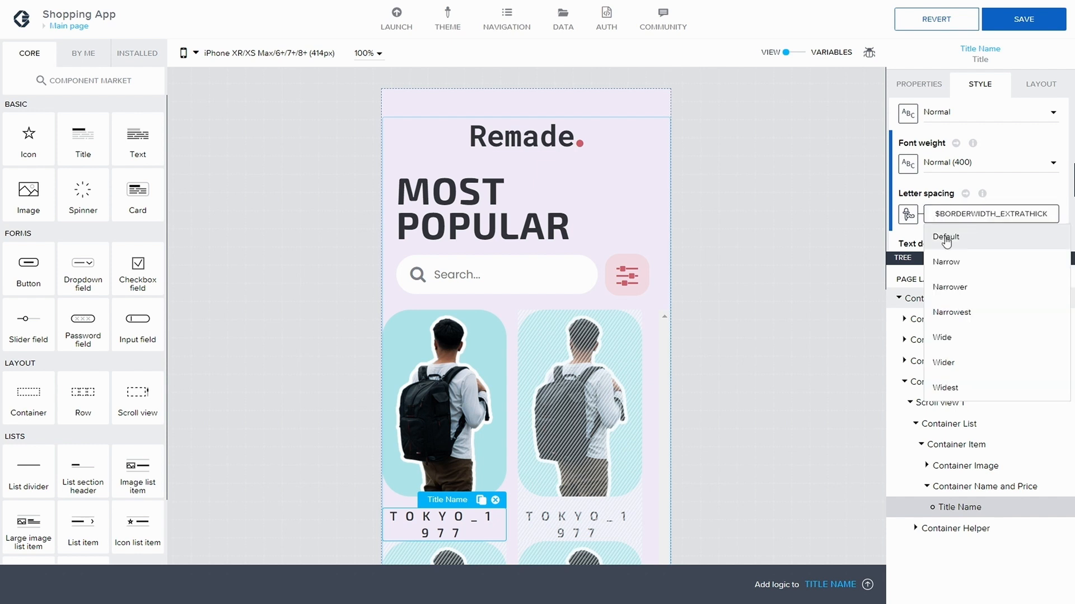
click(946, 238)
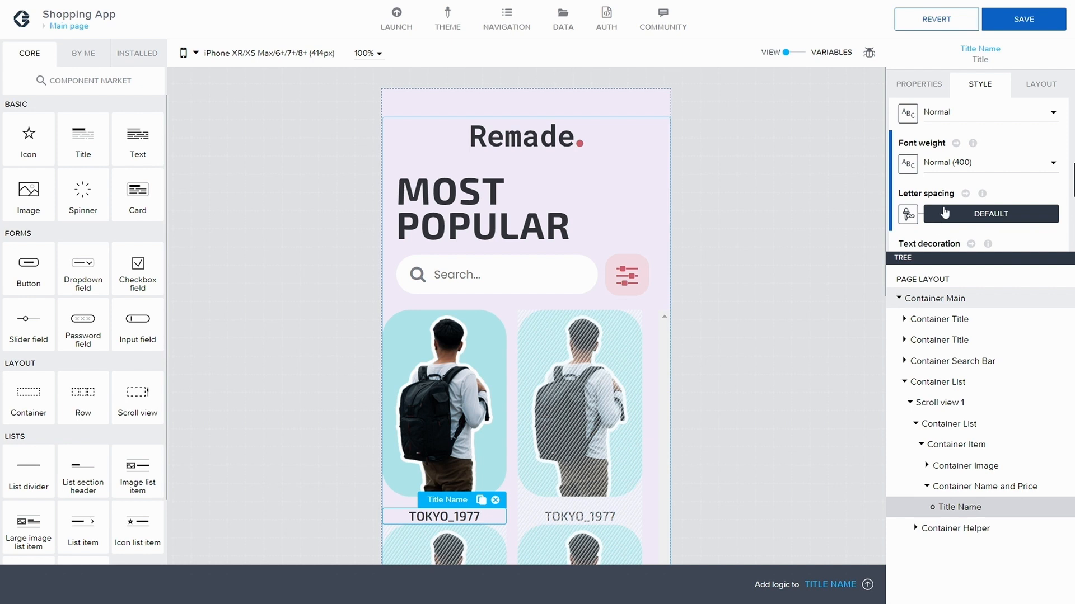
click(985, 168)
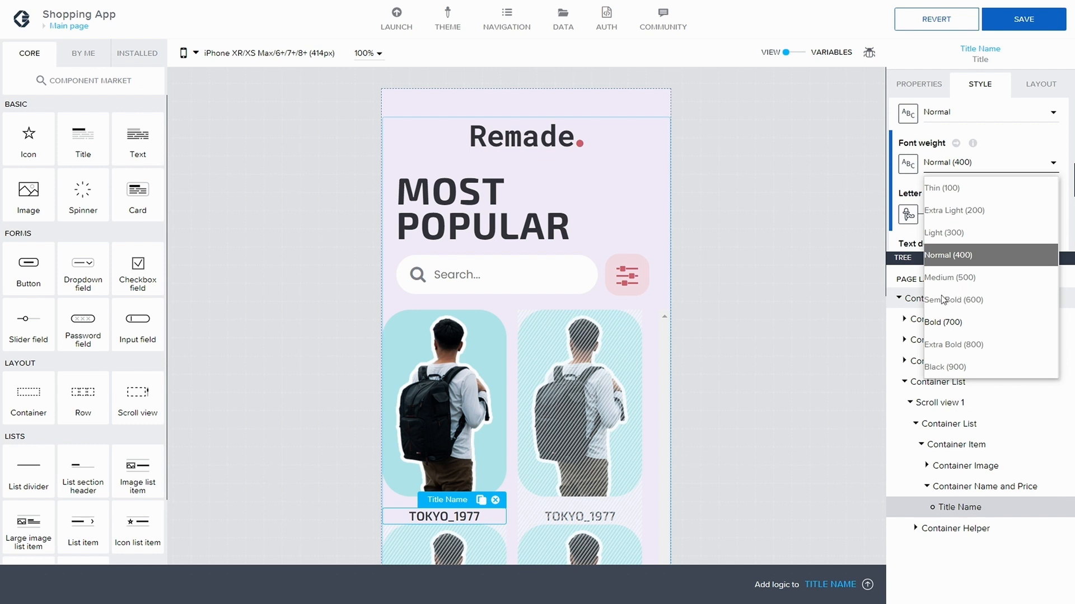
click(946, 322)
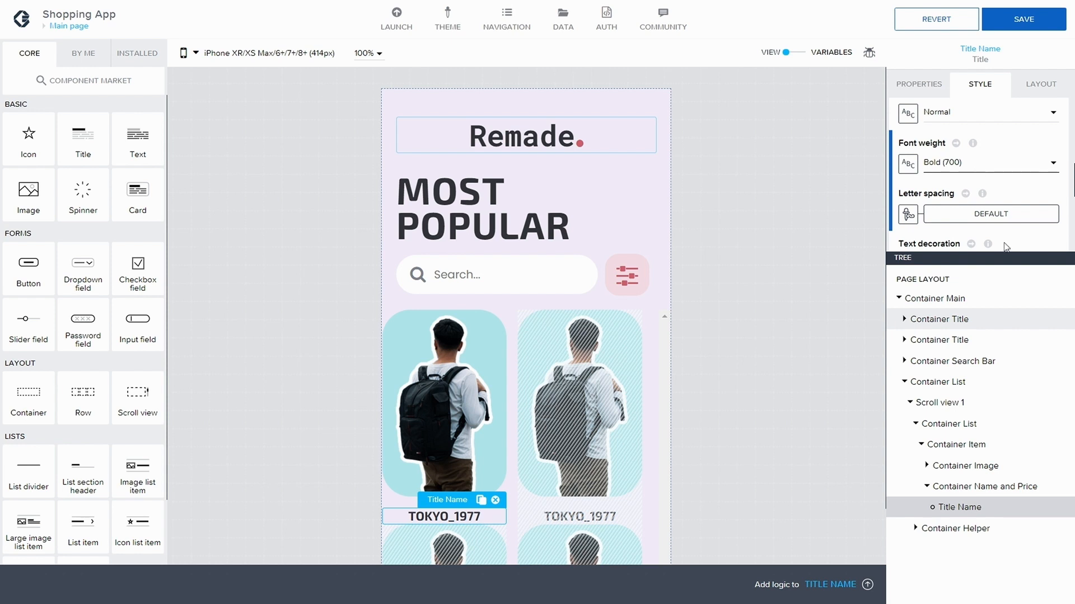
Set the text transform of Title Name to none and save the application
scroll(971, 132, up, 3)
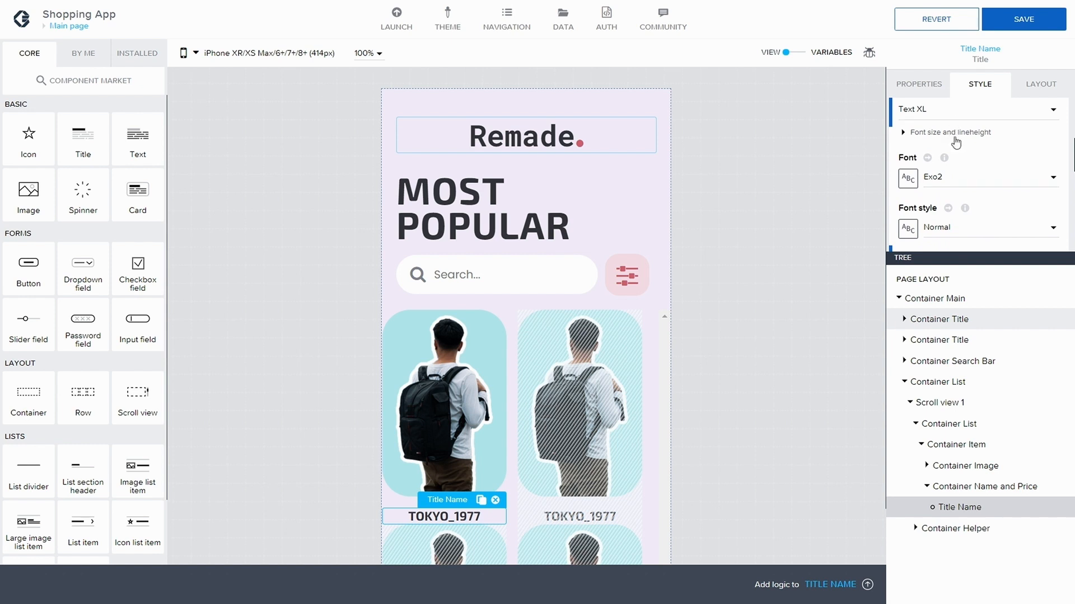
scroll(957, 157, down, 5)
scroll(959, 192, down, 2)
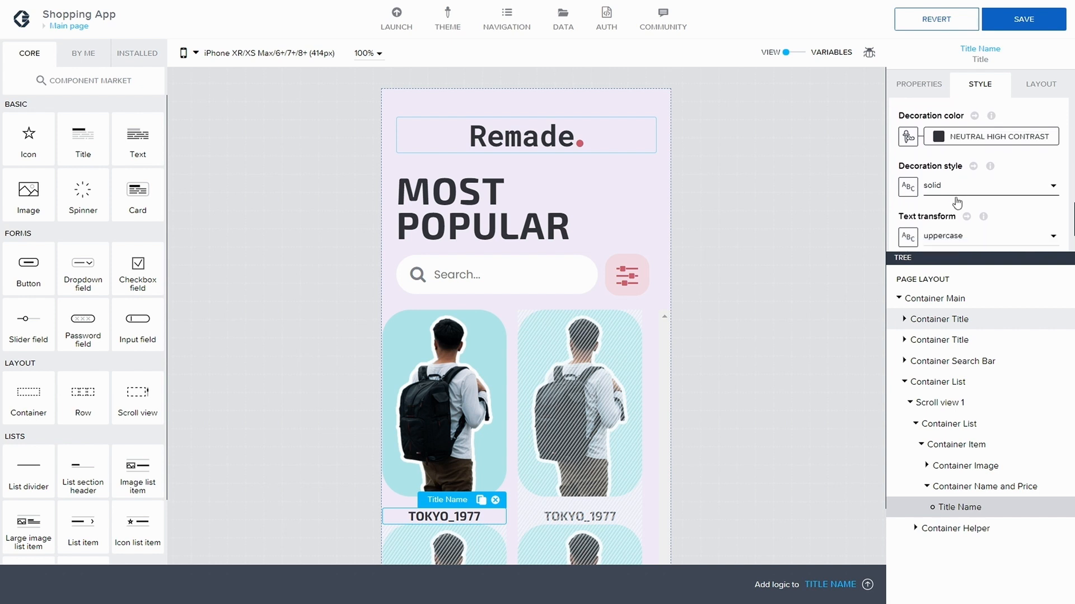
click(955, 196)
click(952, 208)
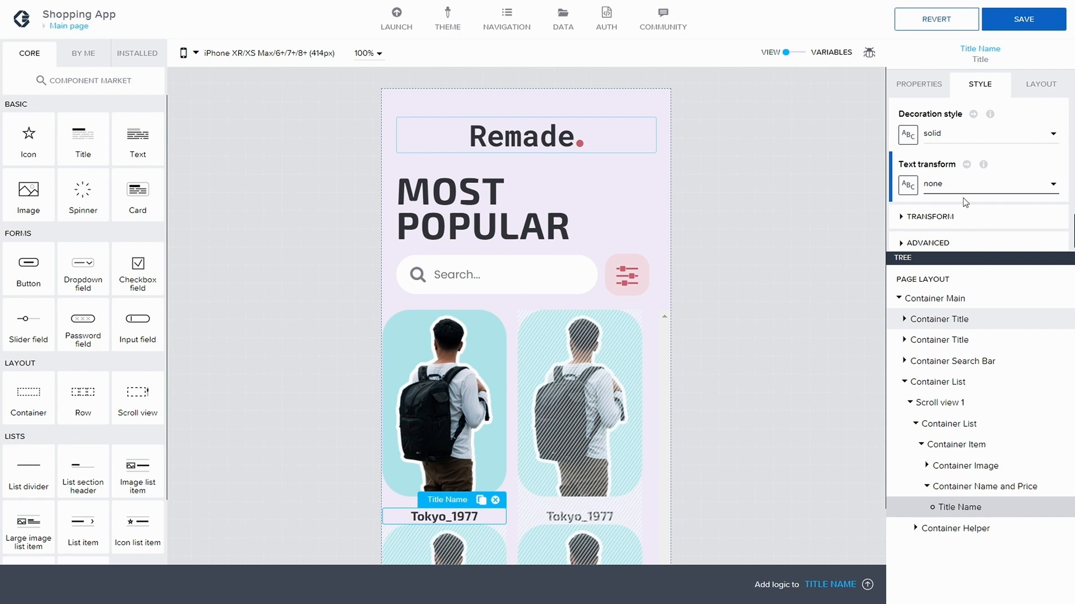
click(1024, 21)
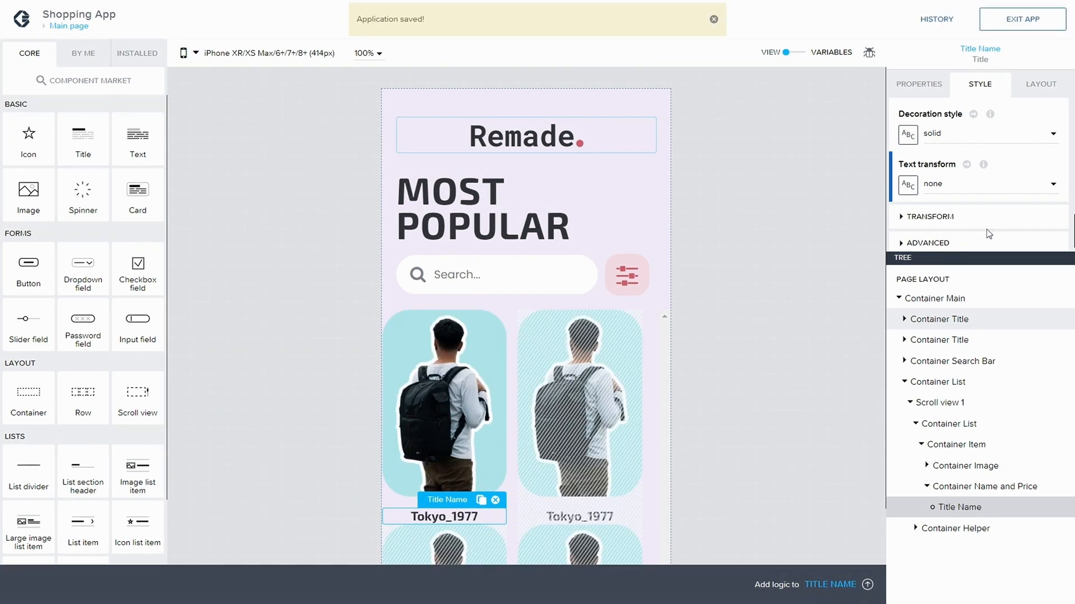
Duplicate Title Name and change the copy's component display name to Title Price
click(480, 500)
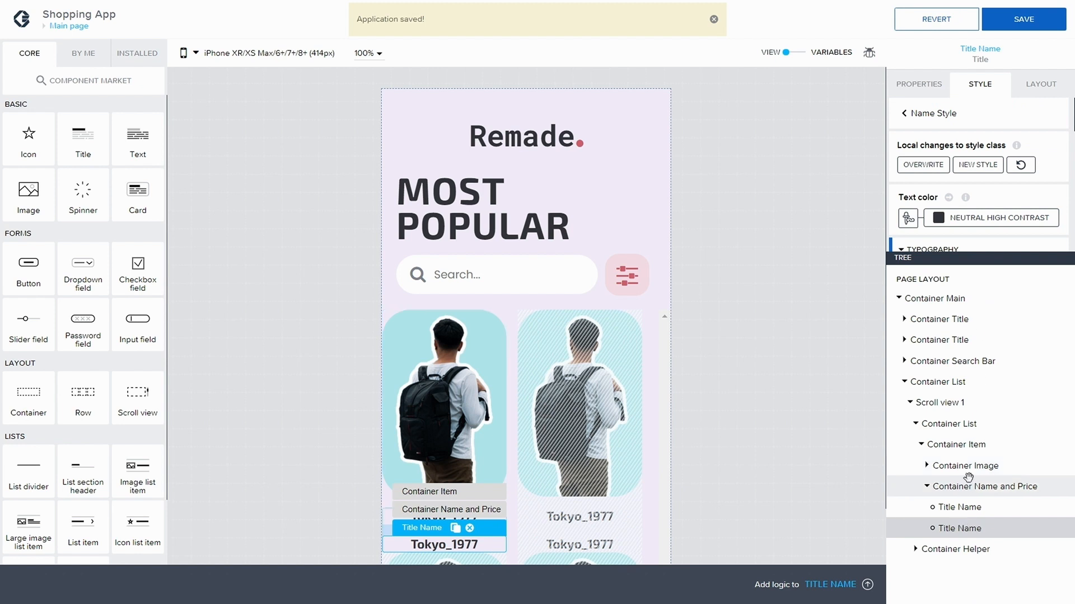
click(919, 85)
click(895, 217)
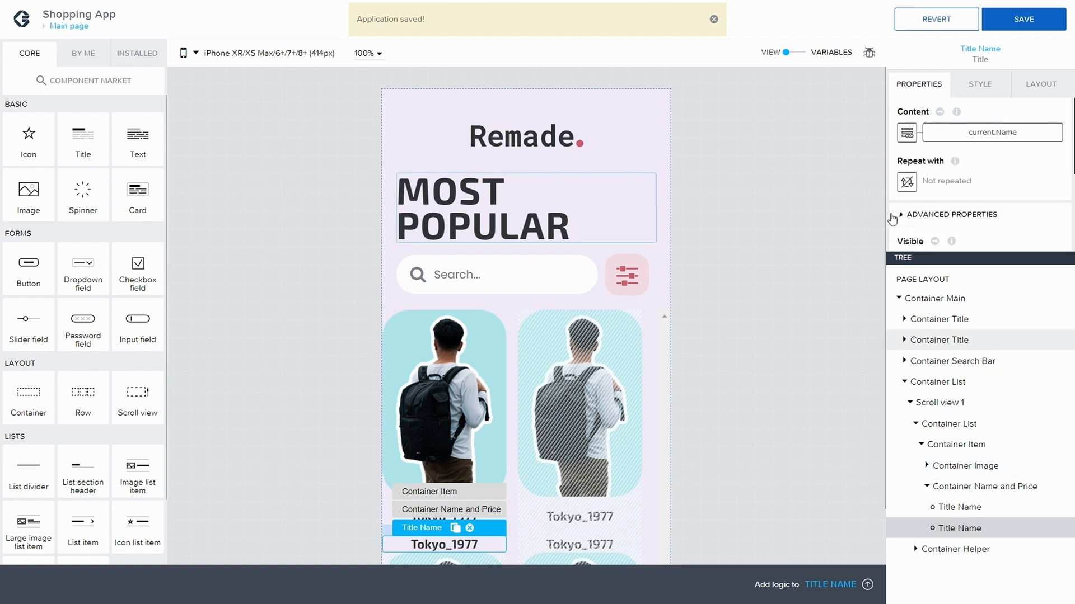
scroll(958, 221, down, 2)
click(955, 193)
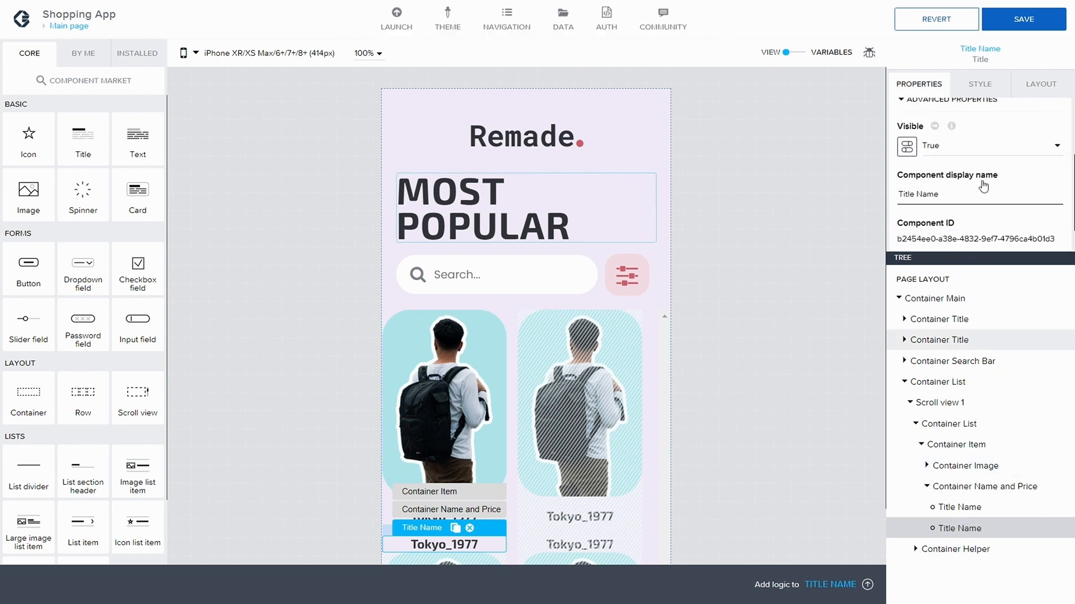
key(BackSpace)
key(BackSpace)
key(BackSpace)
key(BackSpace)
text(Price)
Change Title Price's content binding to a formula that uses repeated.current.Price
scroll(932, 126, up, 3)
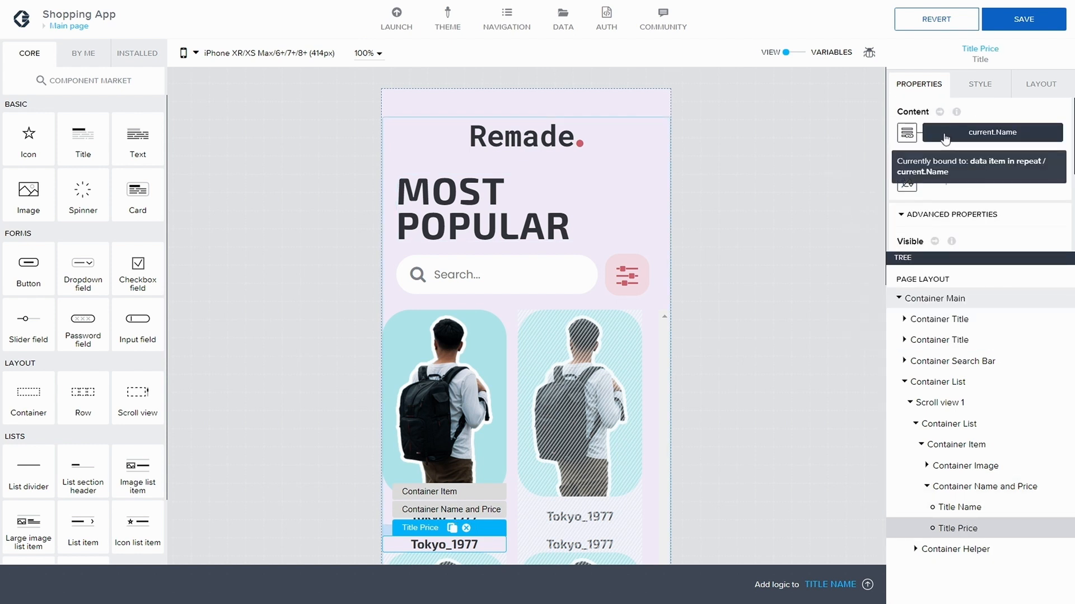
click(944, 139)
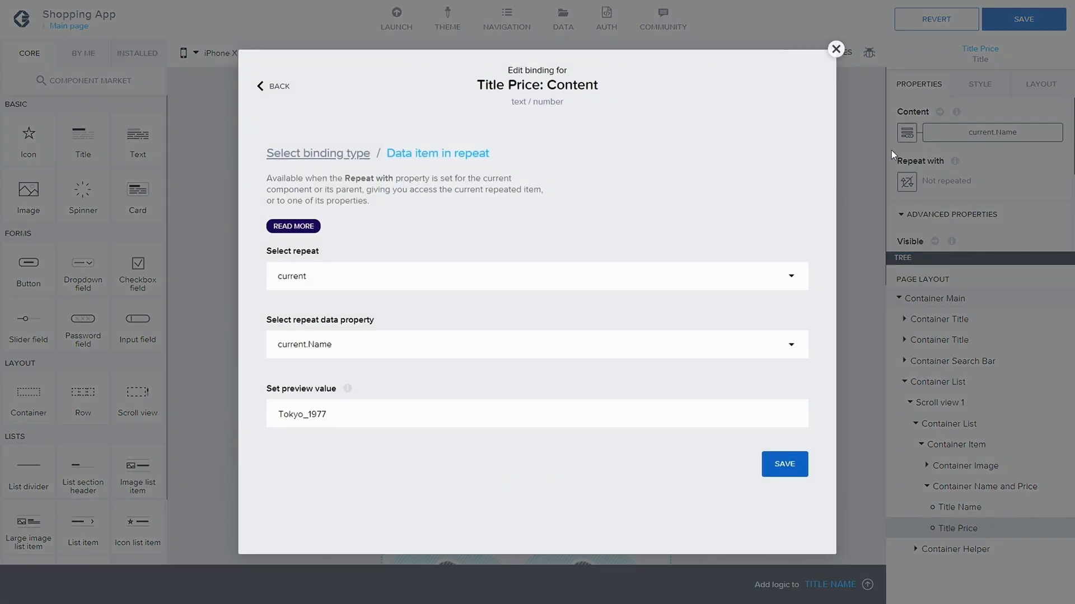
click(336, 154)
click(682, 262)
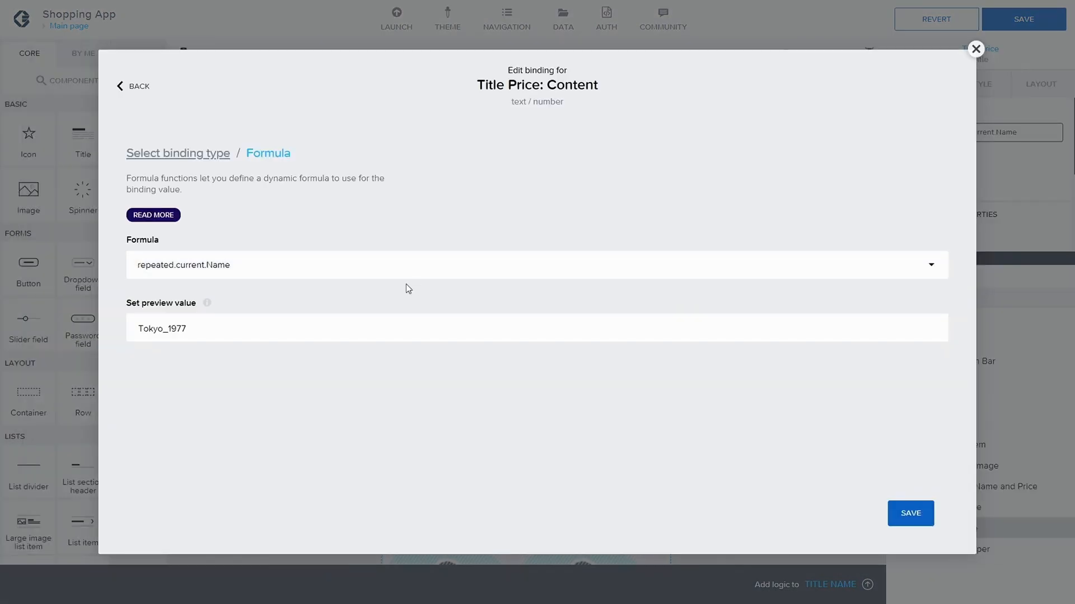
click(389, 267)
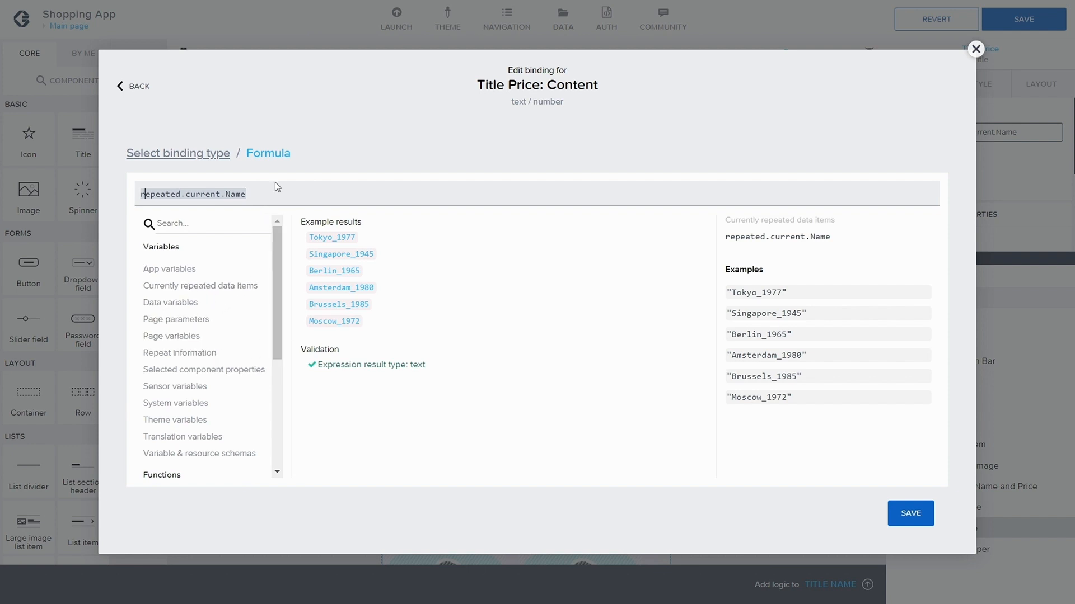
click(286, 193)
key(BackSpace)
key(BackSpace)
key(BackSpace)
key(BackSpace)
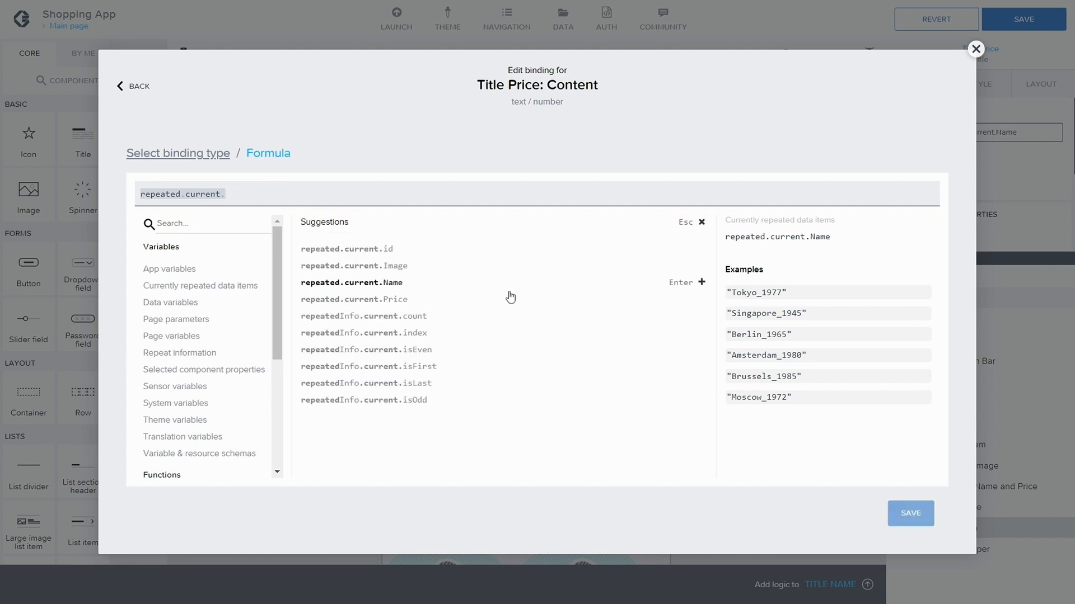
click(358, 300)
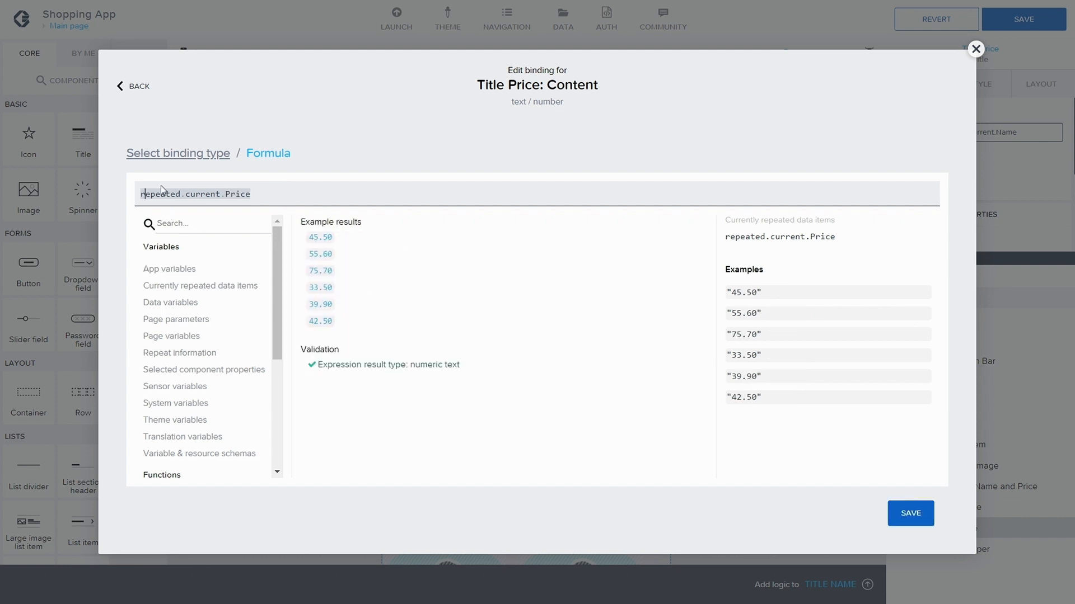
Prefix the price formula with a dollar sign as "$" + repeated.current.Price, then save the binding and the application
text("" + r)
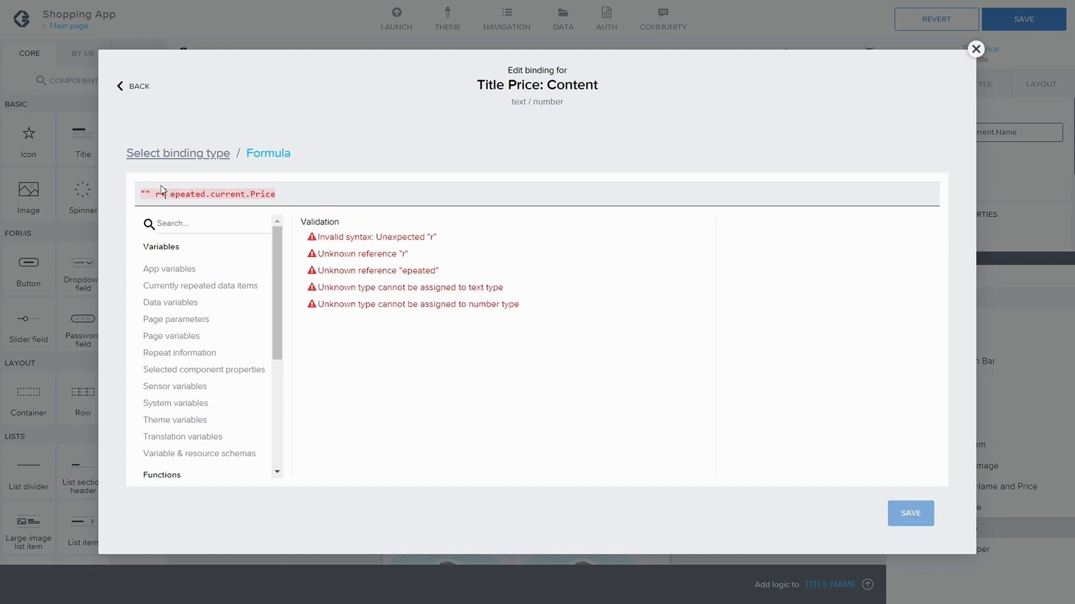
text(+)
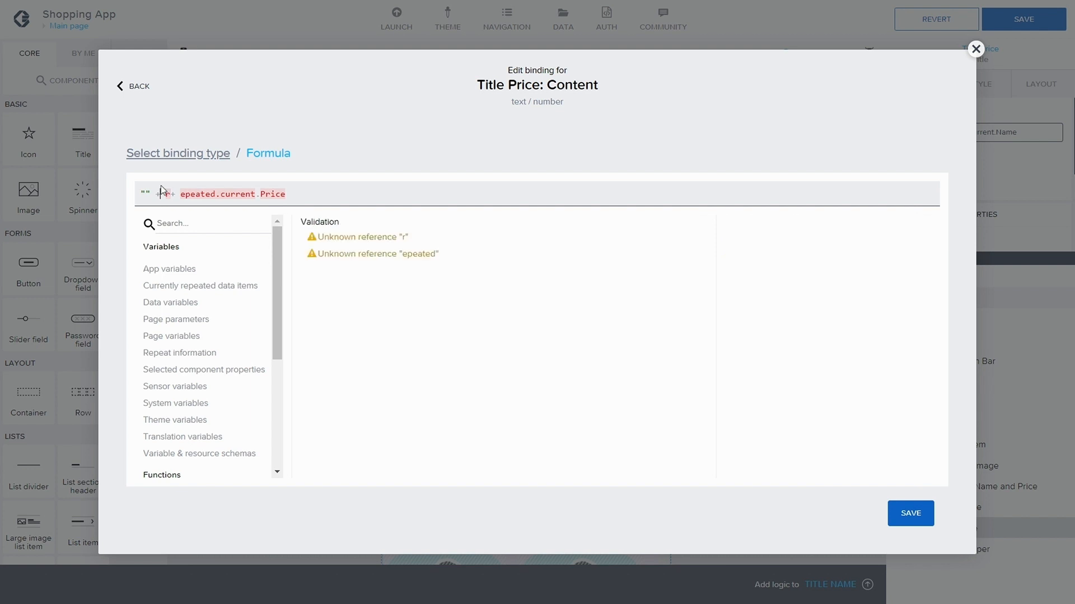
key(BackSpace)
key(Delete)
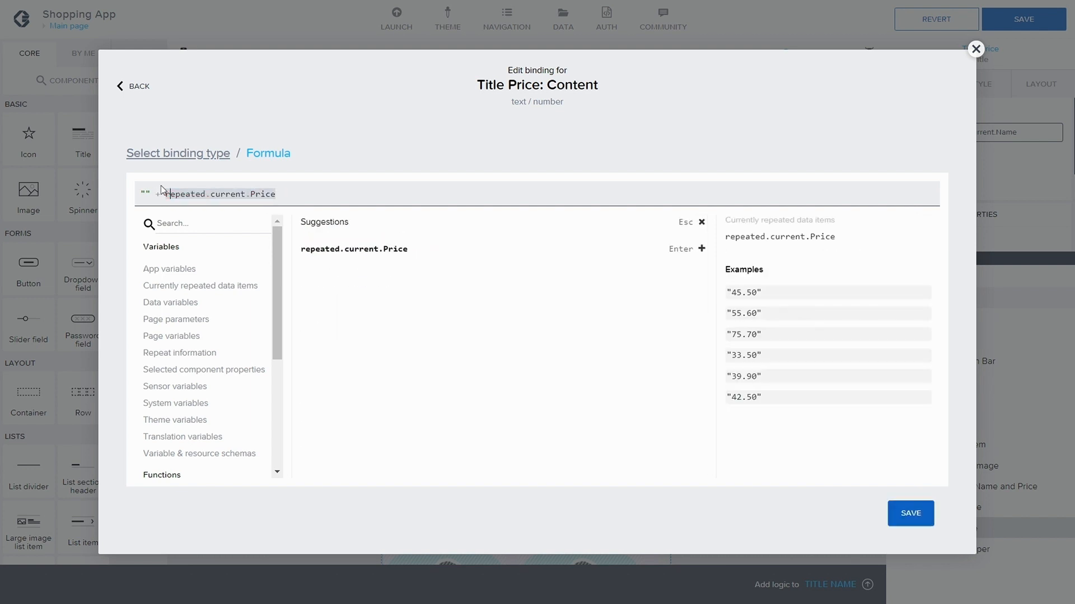
key(Left)
key(Left)
key(Left)
key(Left)
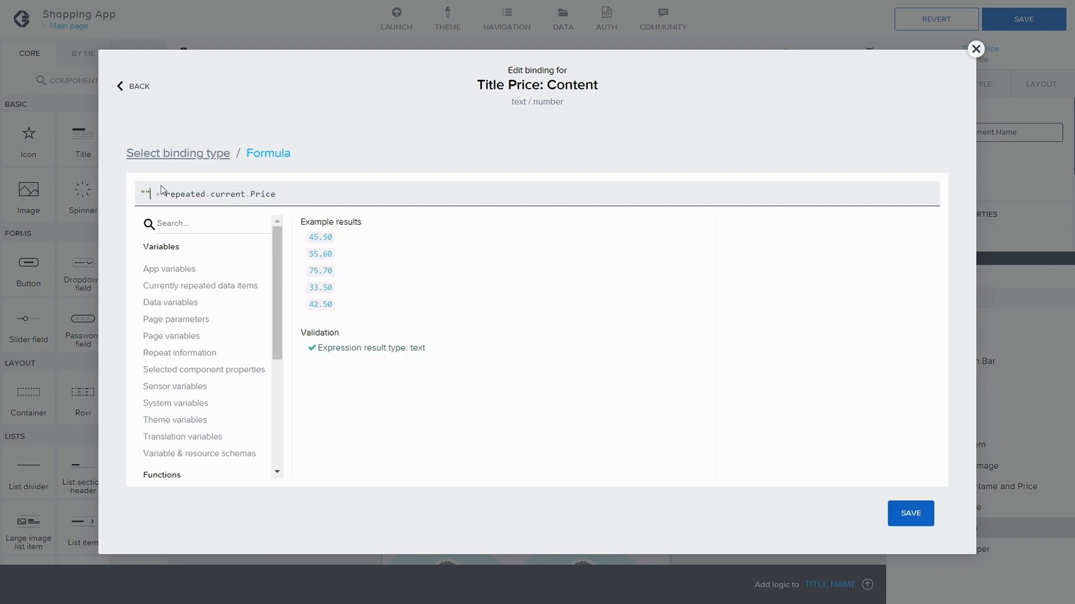
text($)
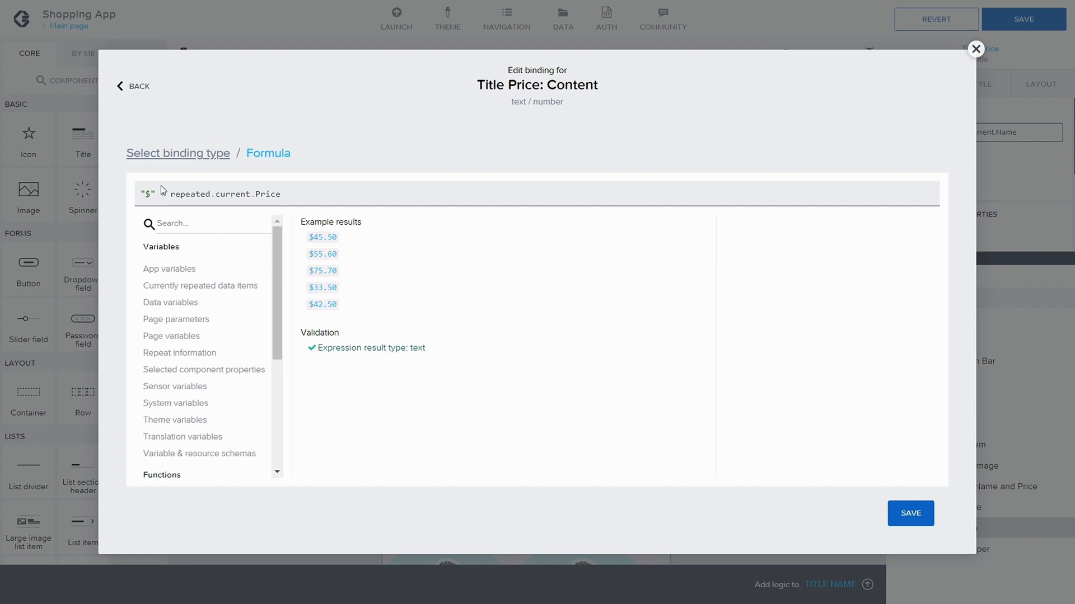
click(891, 525)
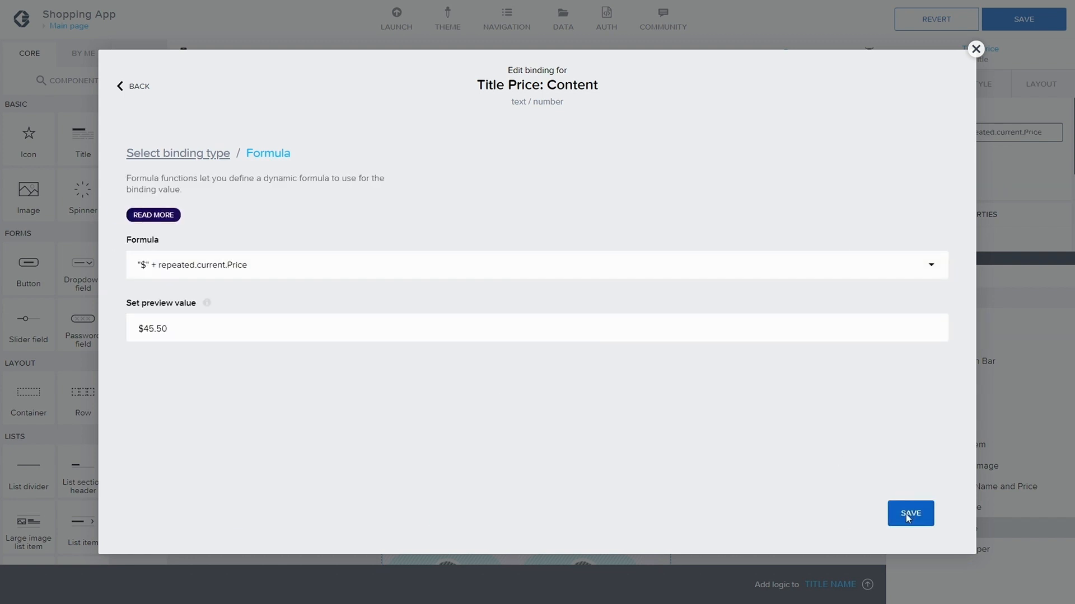
click(908, 513)
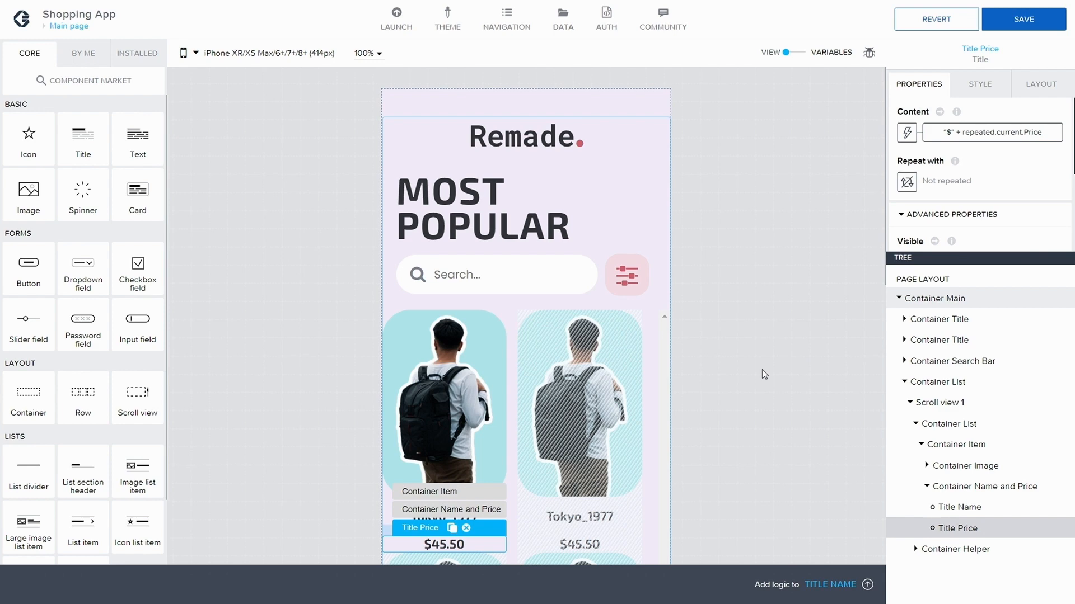
click(1055, 19)
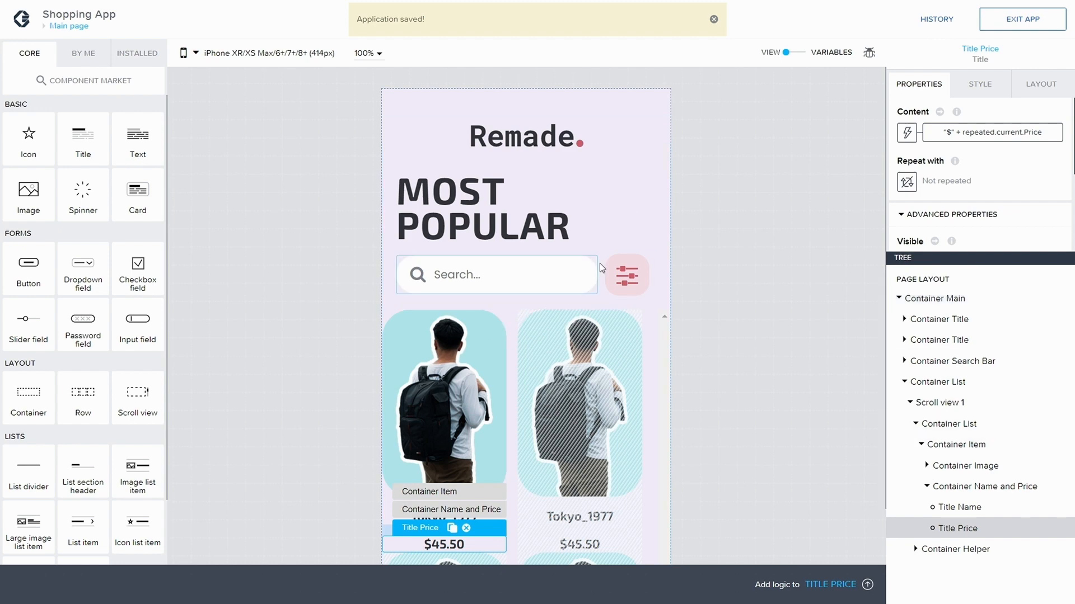
Clear the bottom gap of Title Name and save the application
scroll(422, 275, down, 4)
click(787, 344)
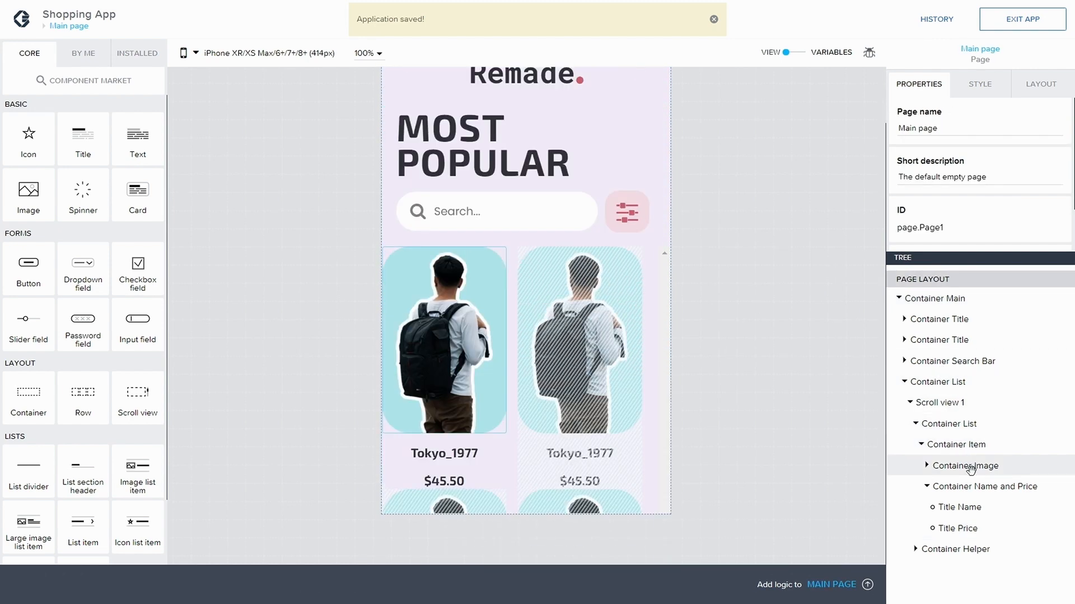
click(957, 507)
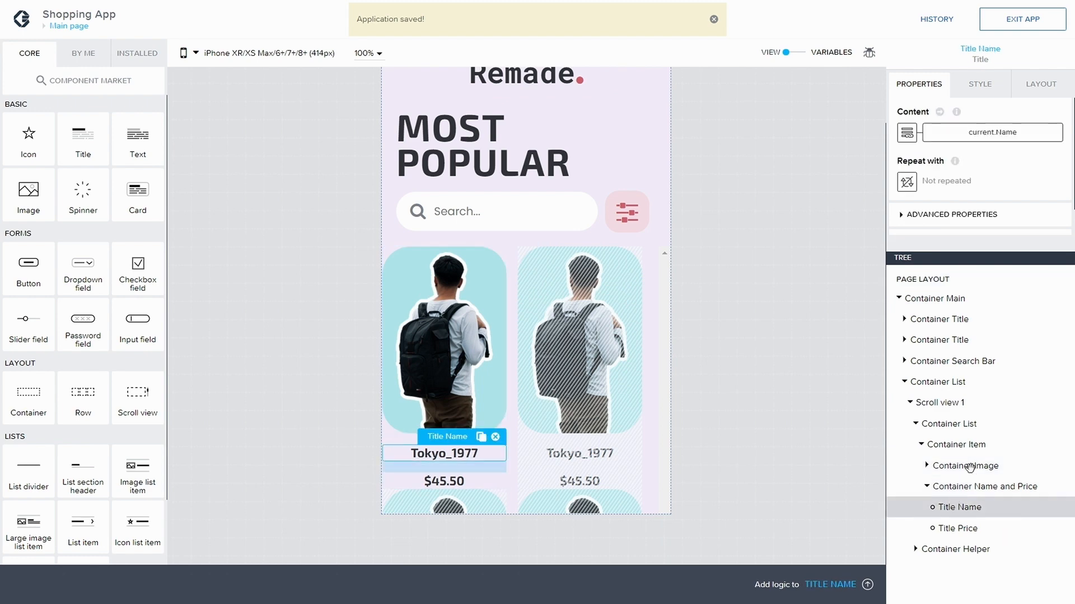
click(1038, 84)
click(1012, 156)
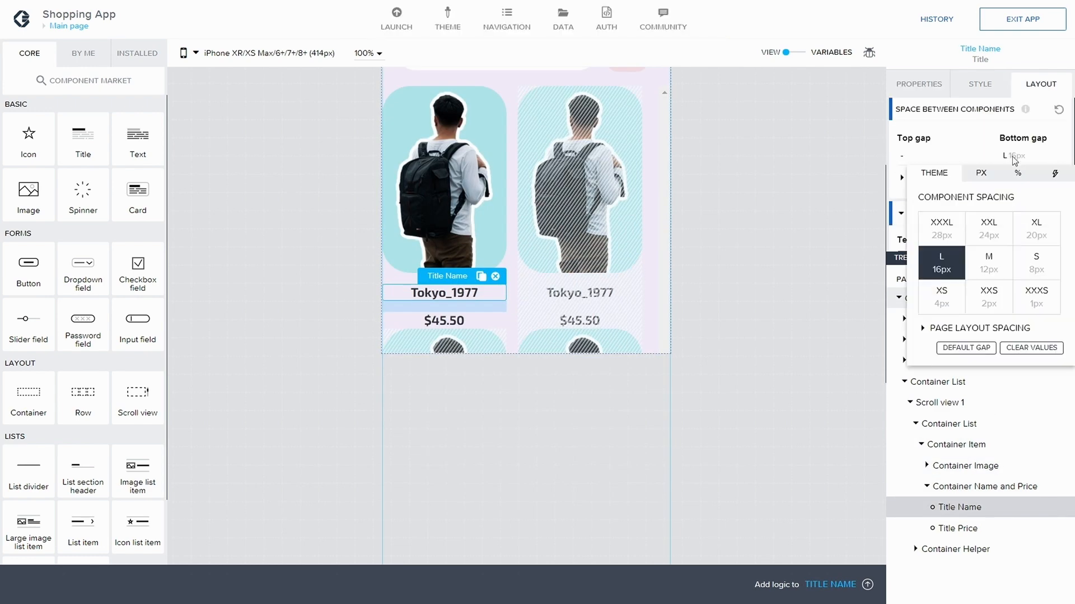
click(1020, 349)
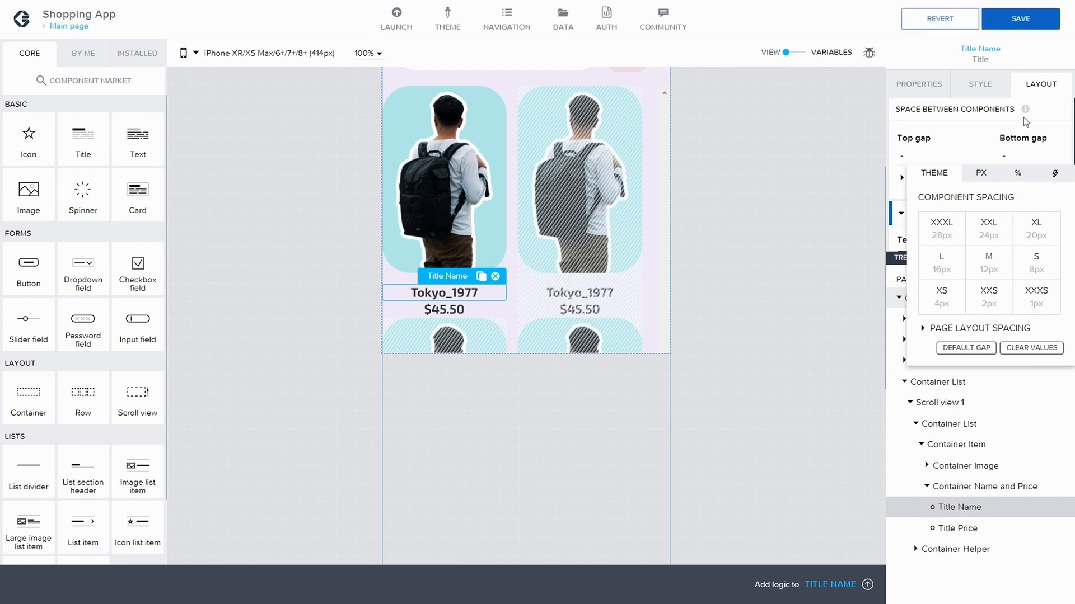
click(1038, 22)
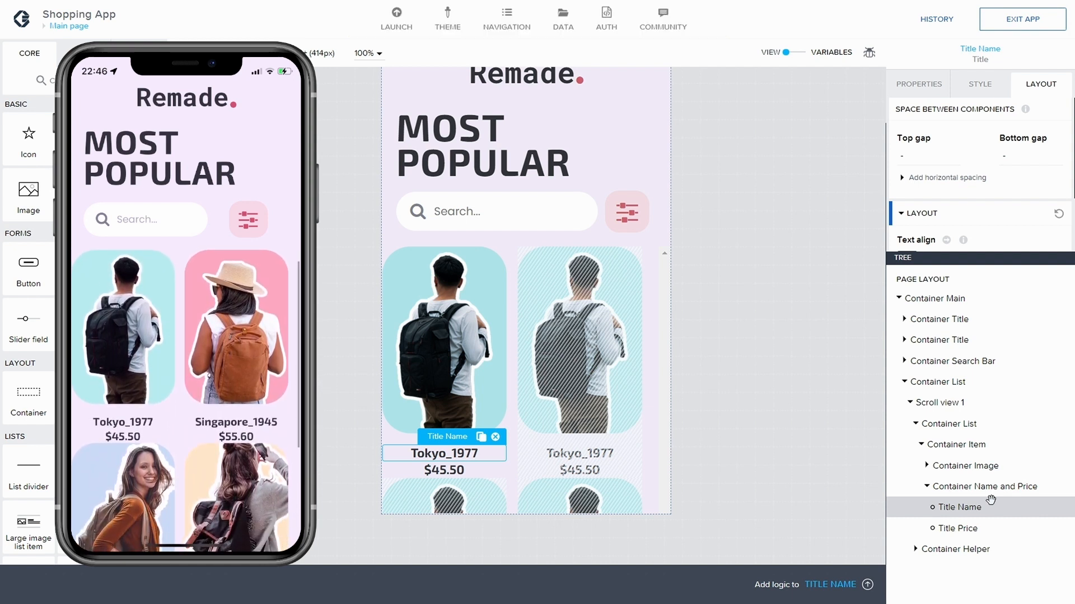
Add a container inside Container List above Container Item, set its display name to Container Circle, and save the application
click(926, 486)
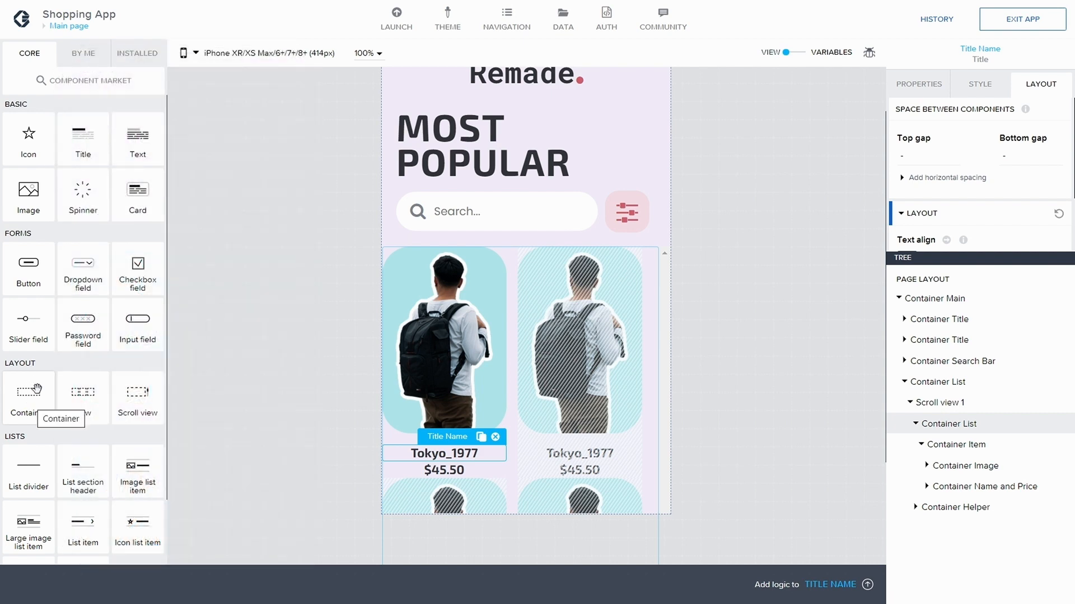
drag(27, 394, 979, 426)
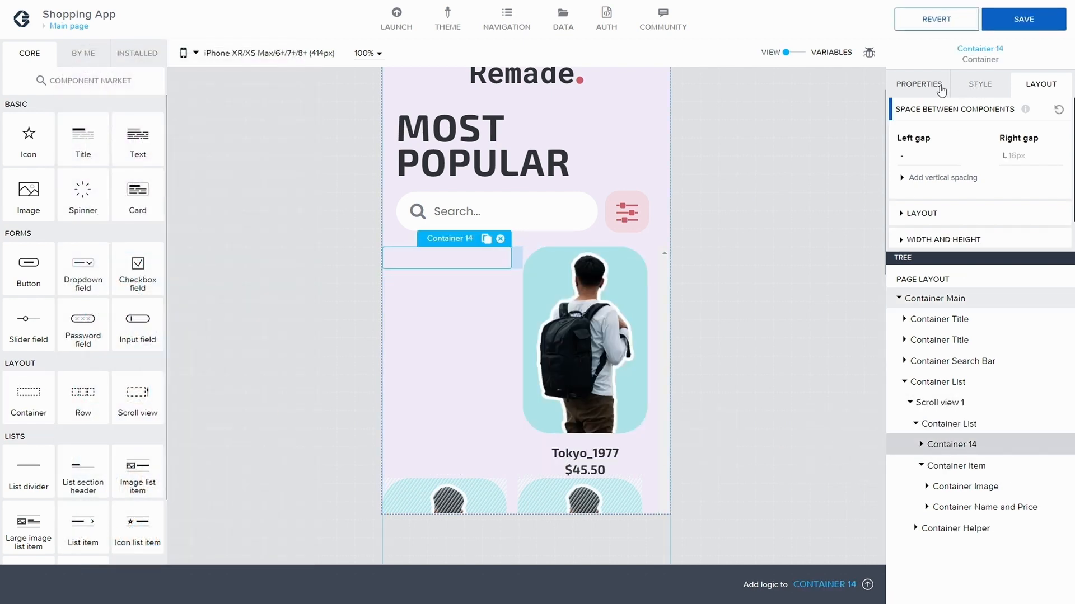
click(923, 92)
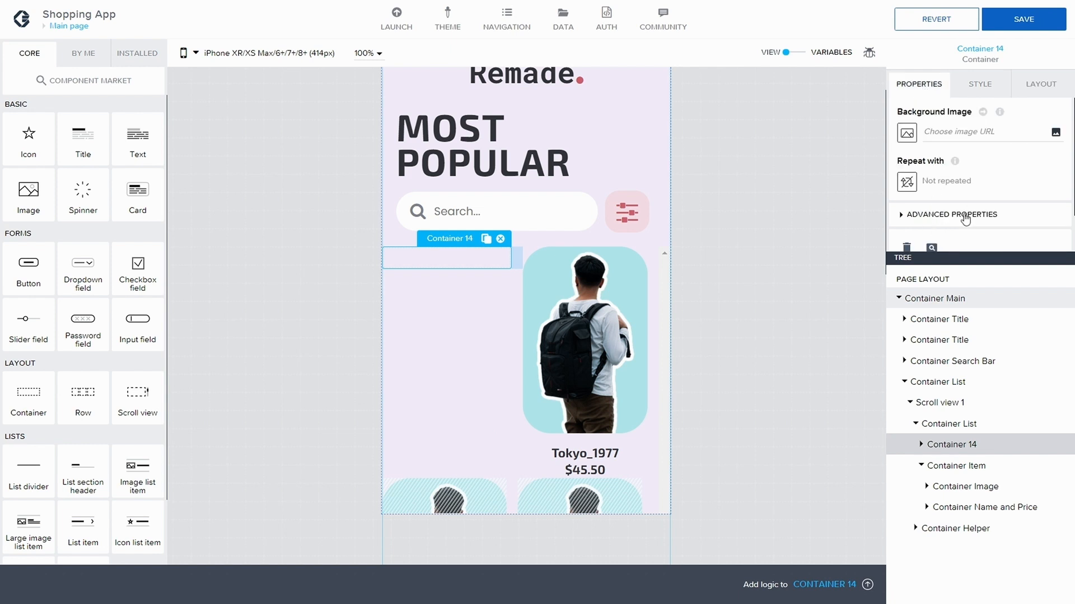
click(902, 219)
scroll(948, 193, down, 2)
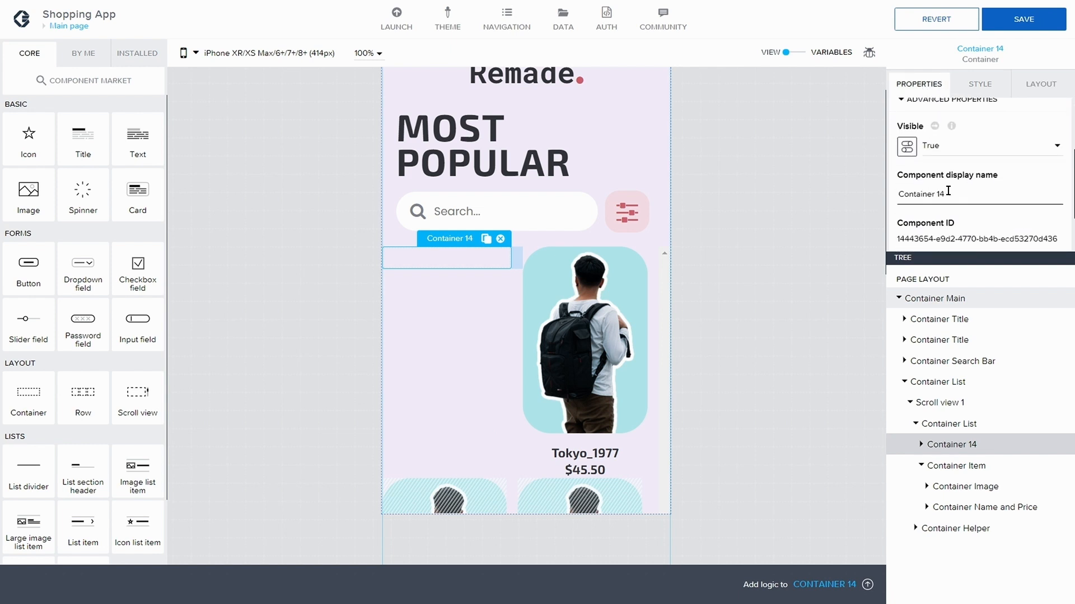
key(BackSpace)
key(BackSpace)
text(Circle)
click(1027, 20)
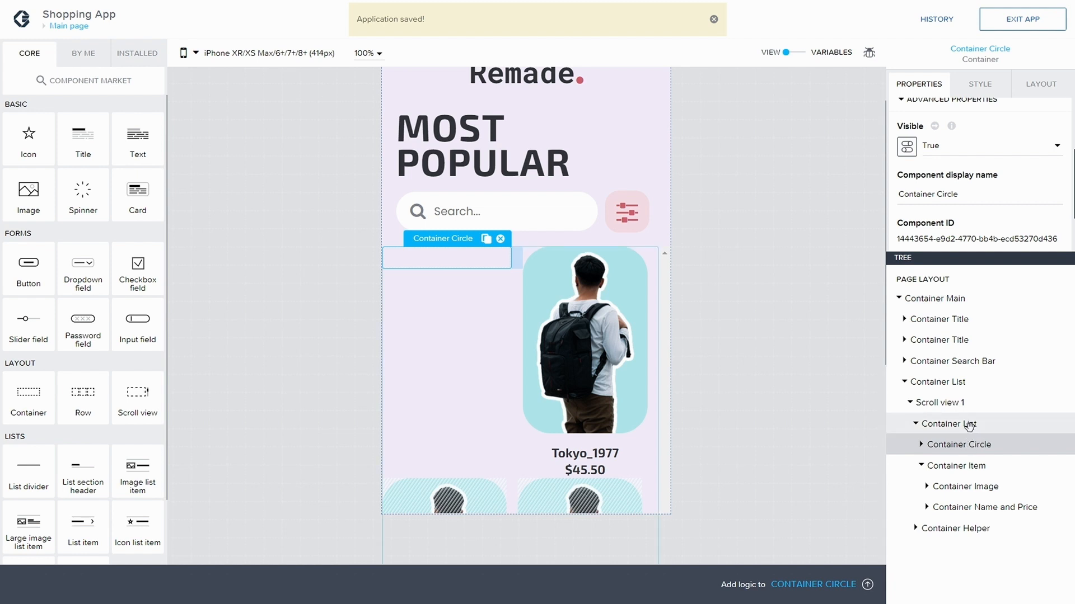
Set the position of Container Circle to Absolute and save the application
click(1051, 85)
click(902, 233)
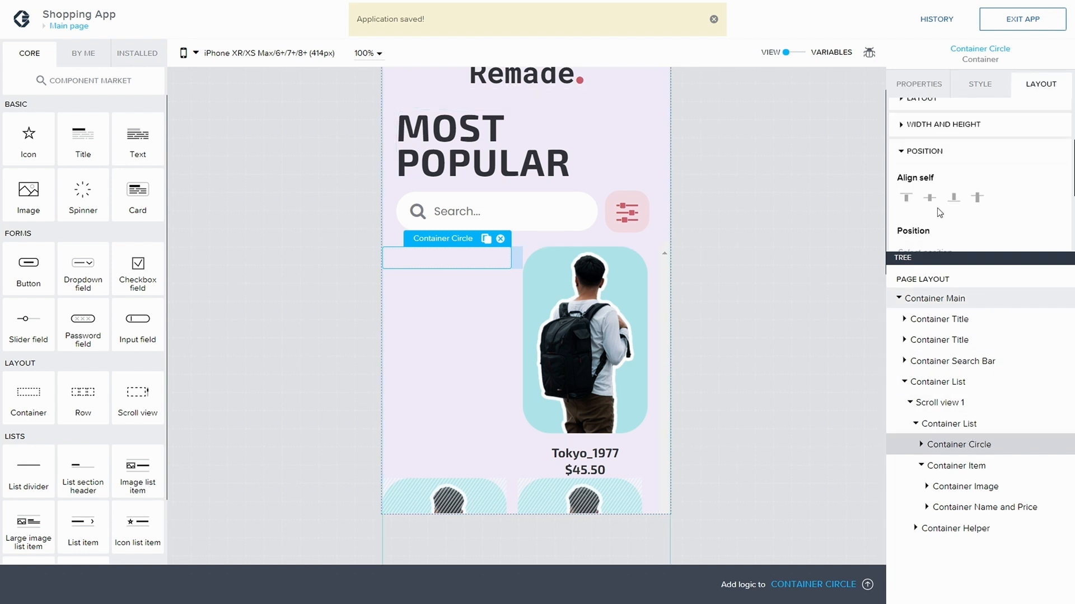
scroll(937, 207, down, 3)
click(929, 129)
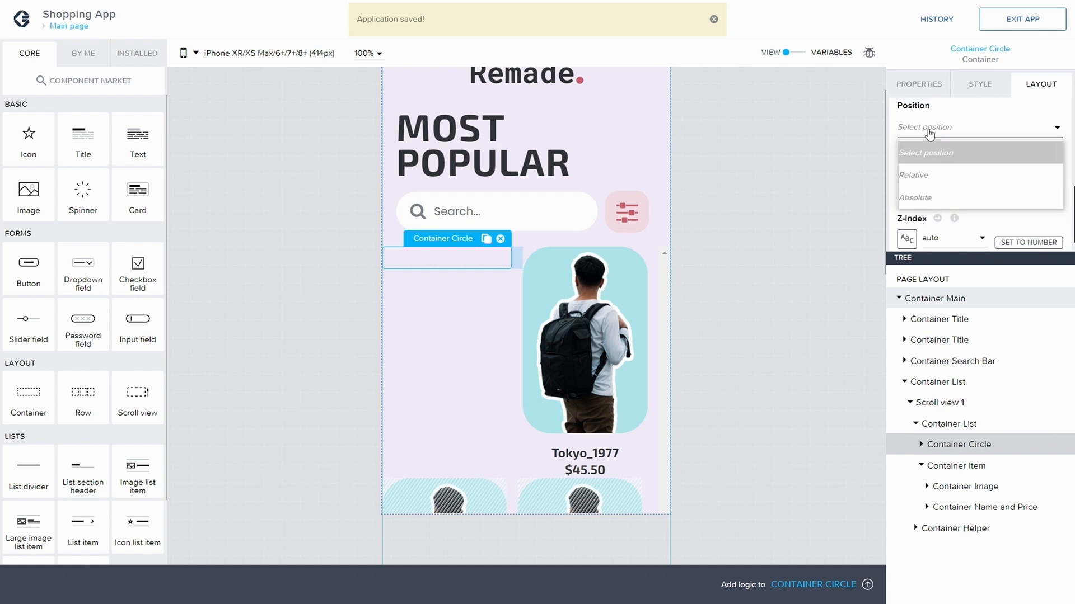
click(939, 197)
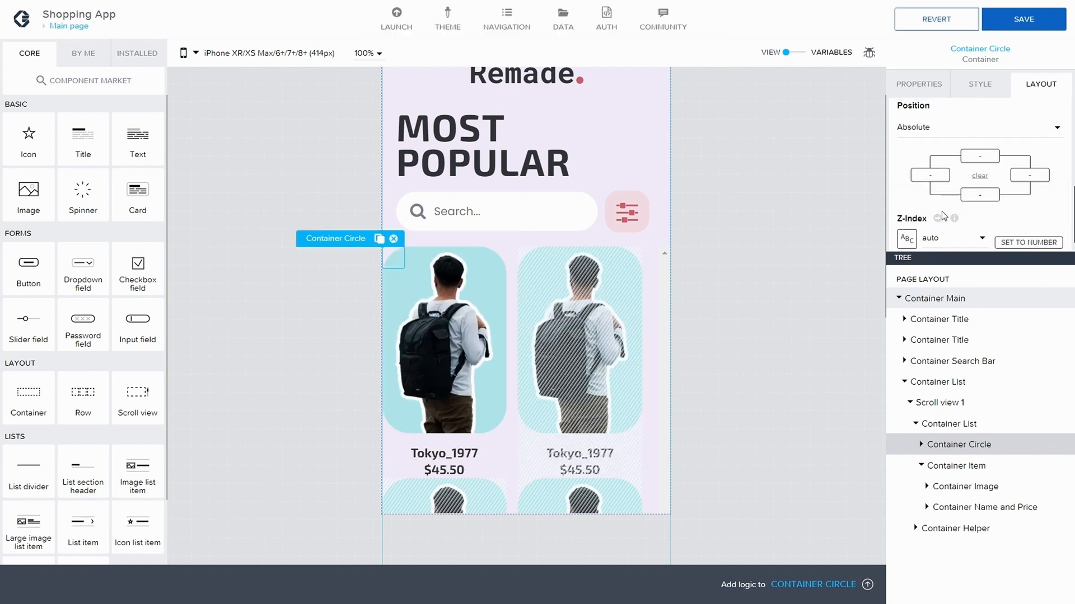
scroll(944, 216, down, 2)
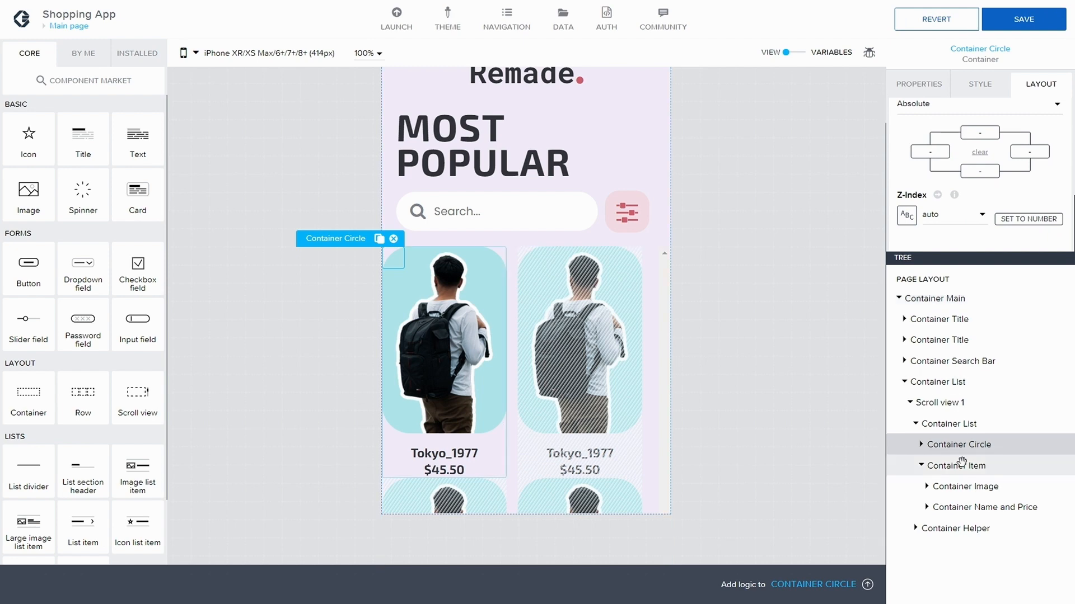
click(1028, 26)
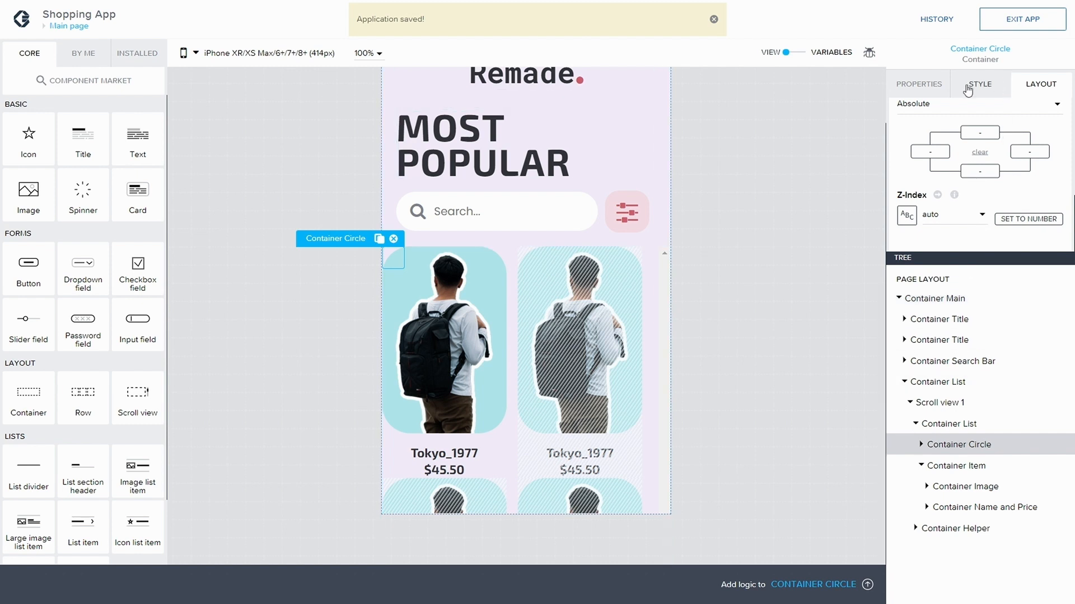
Set Container Circle to an exact size of 60 px width and 60 px height, and save the application
scroll(970, 126, up, 3)
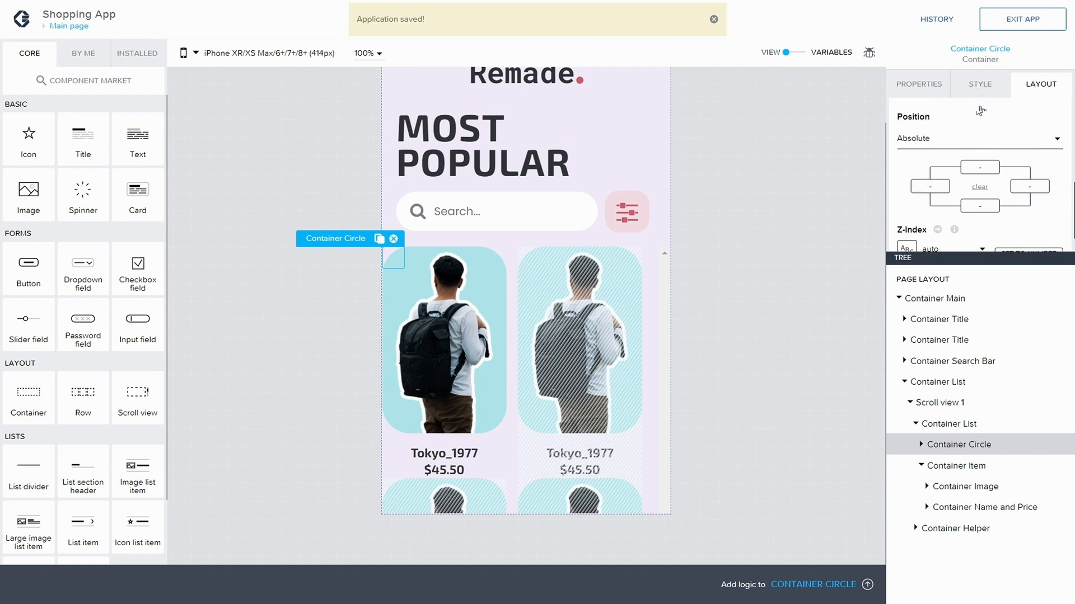
click(912, 204)
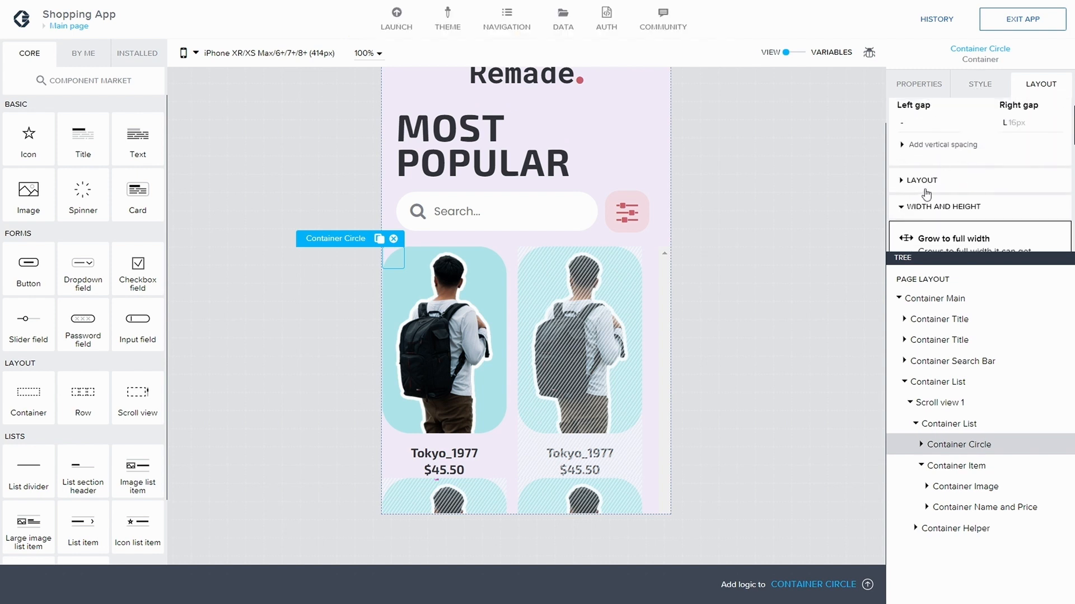
scroll(967, 201, down, 2)
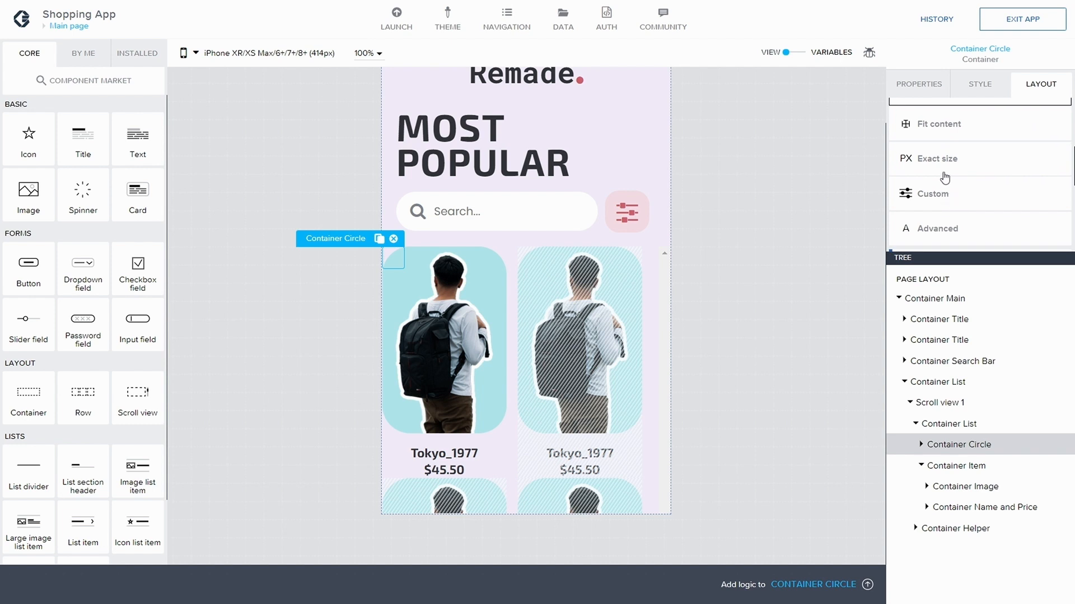
click(943, 161)
click(927, 179)
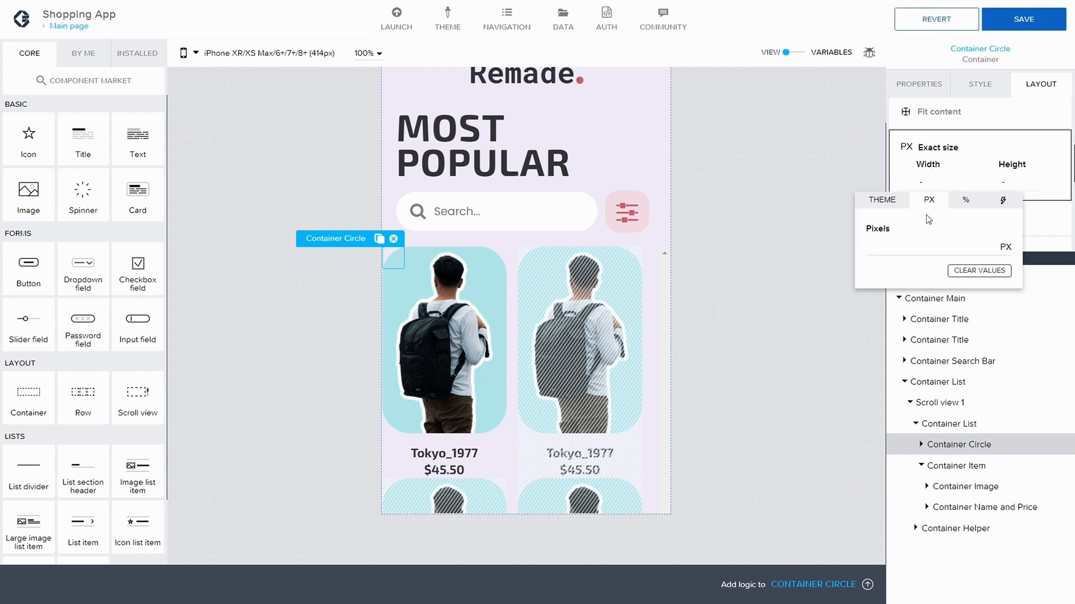
click(915, 244)
text(60)
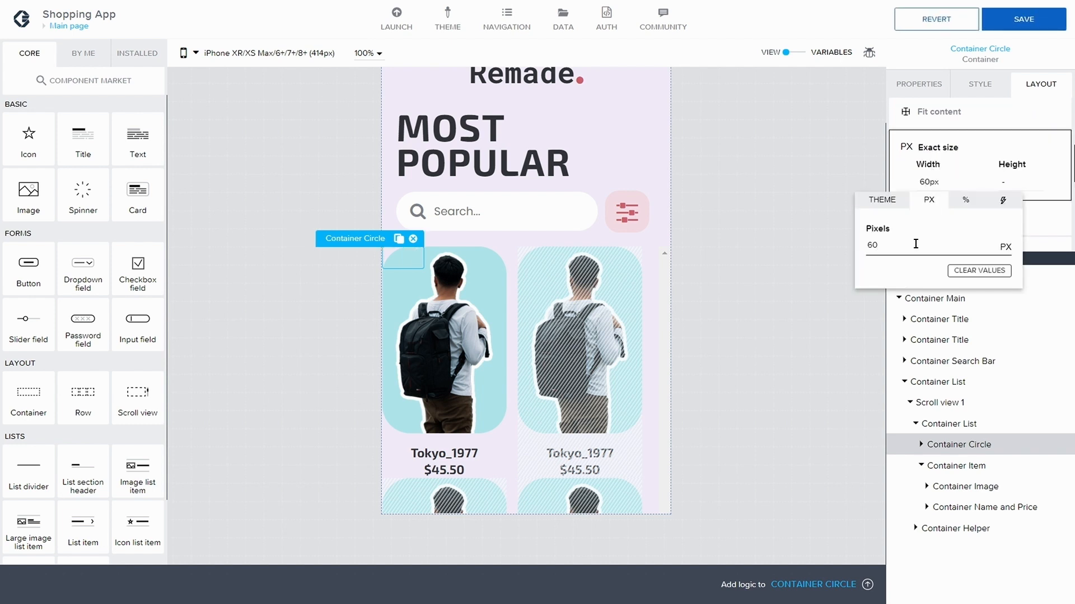
click(1010, 181)
click(956, 244)
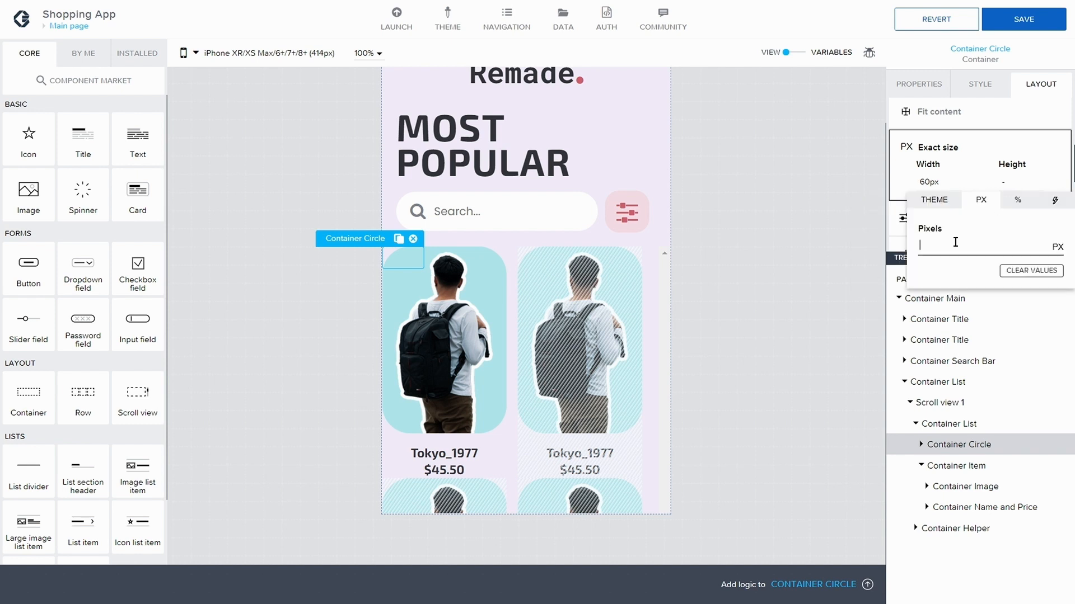
text(60)
click(1030, 21)
click(1027, 27)
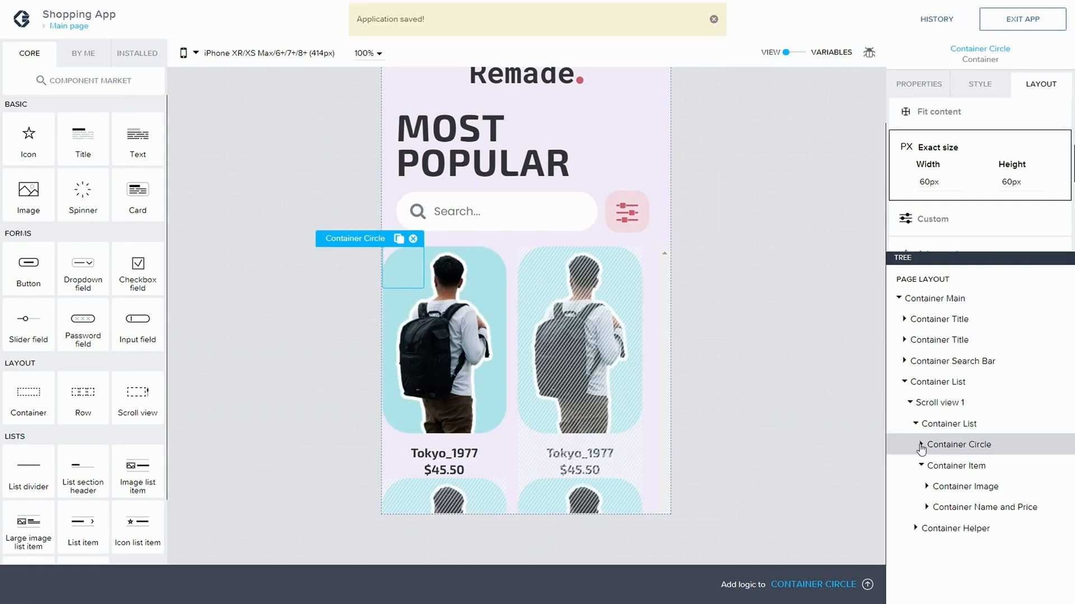
Add an icon inside Container Circle, set its display name to "Icon add to cart", and save the application
click(921, 445)
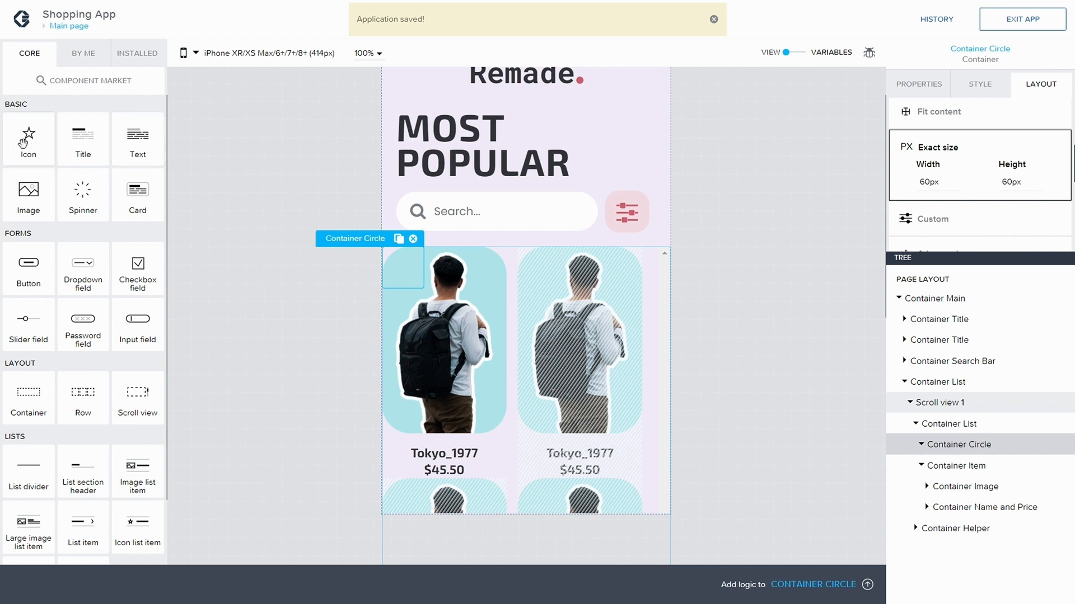
drag(23, 143, 980, 448)
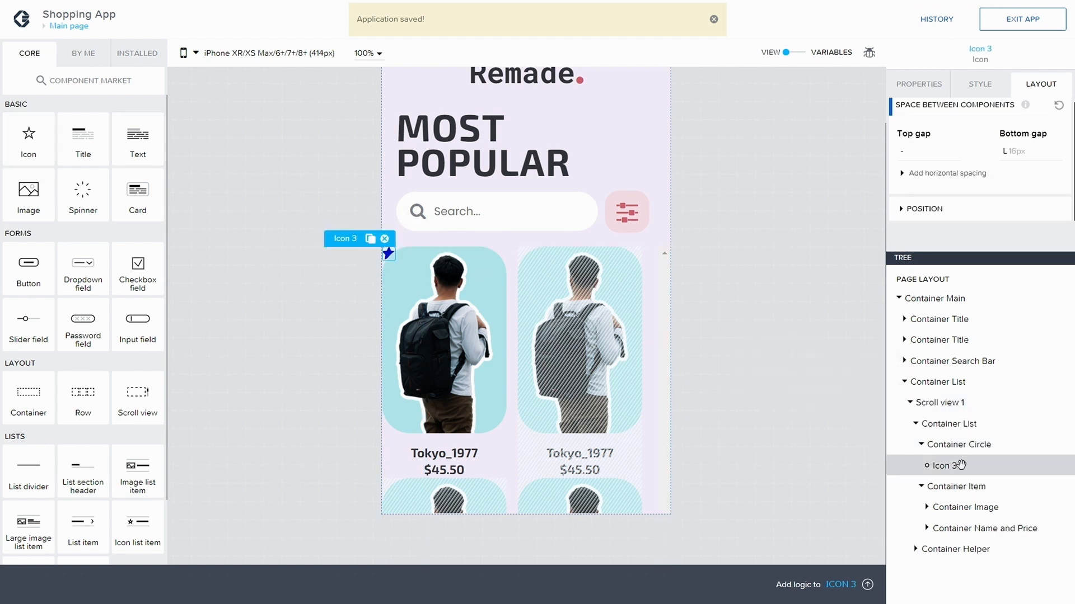
click(917, 86)
click(901, 215)
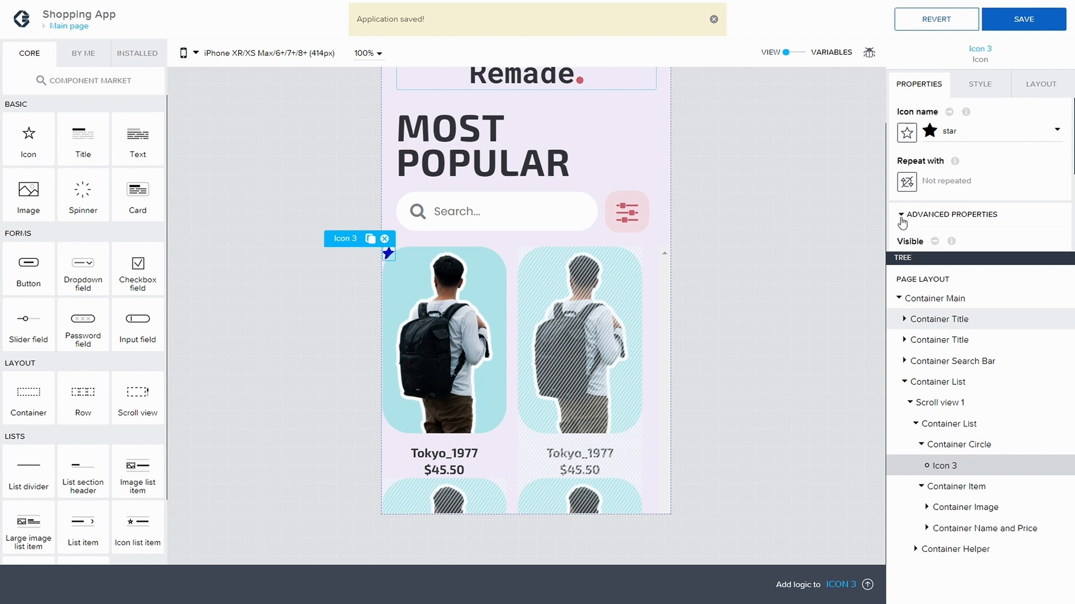
scroll(948, 206, down, 2)
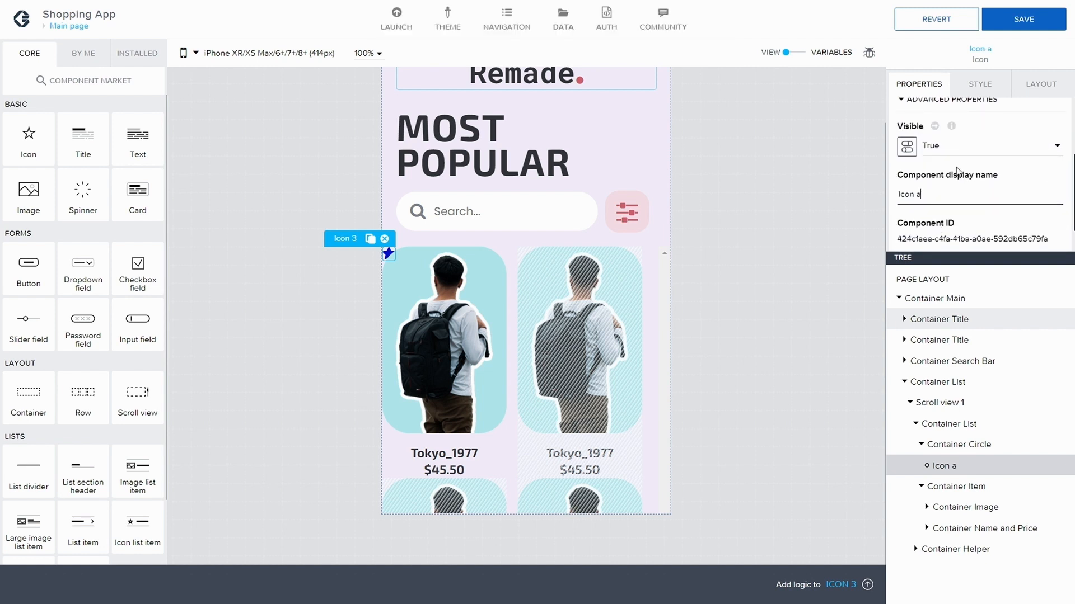
text(dd to cart)
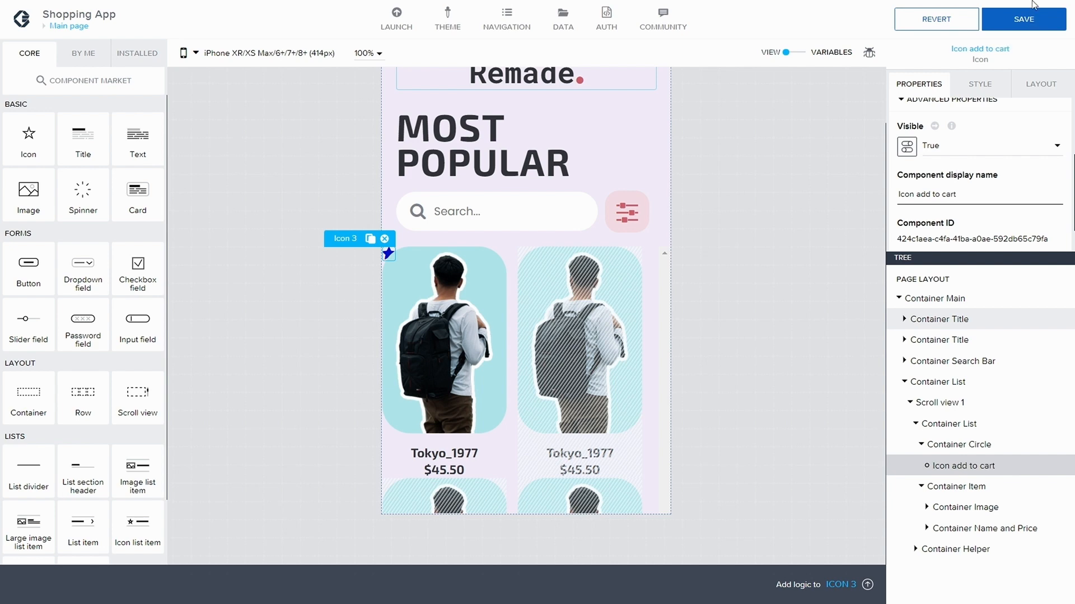
click(1029, 20)
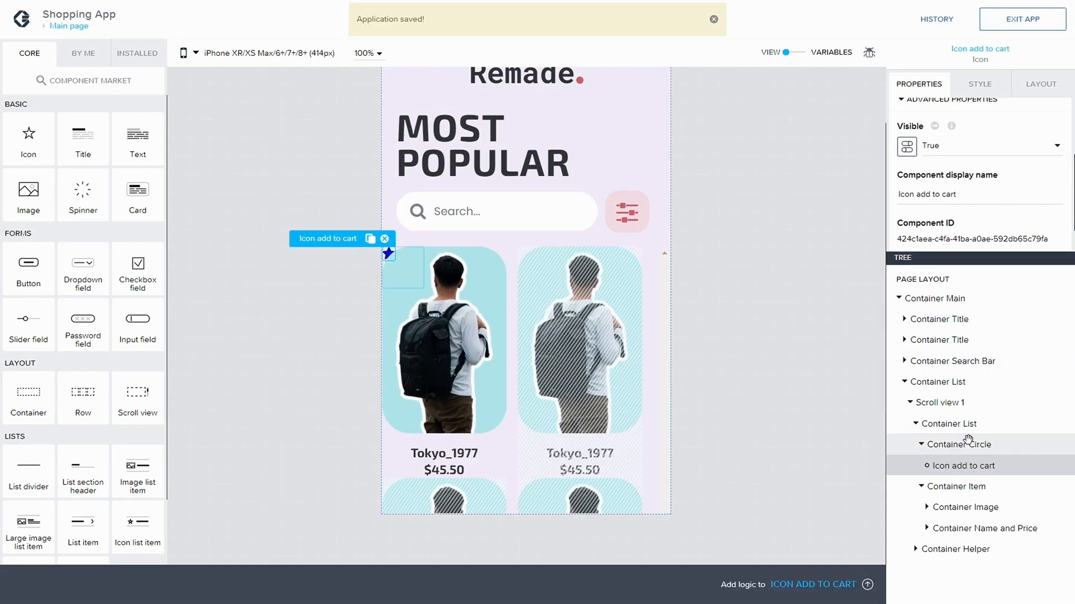
Switch the Z-Index of Container Circle to a number with the value 300
click(921, 445)
click(952, 444)
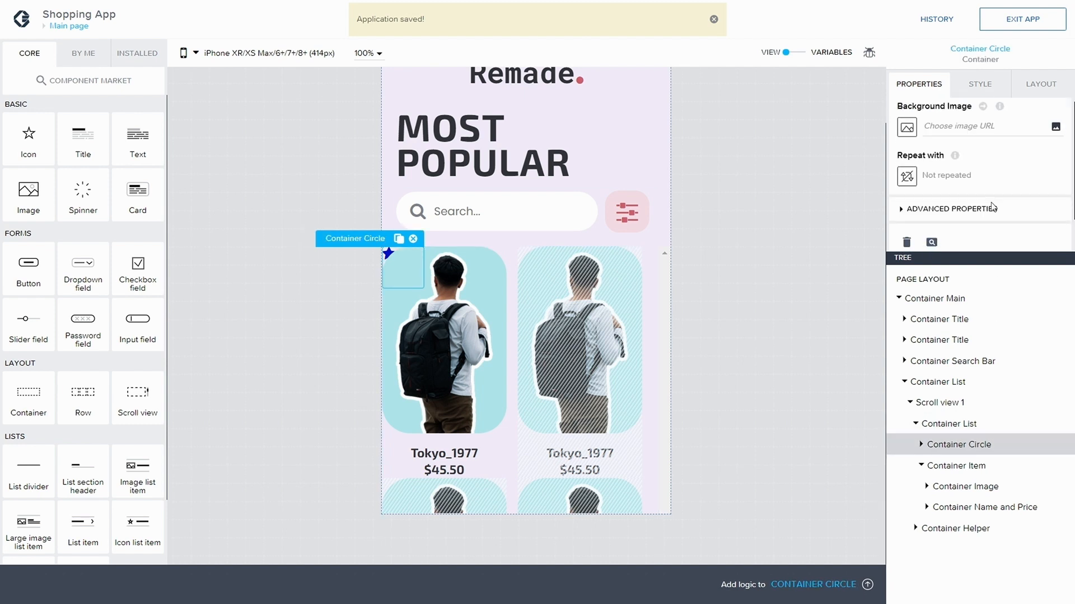
scroll(990, 202, down, 1)
click(1040, 84)
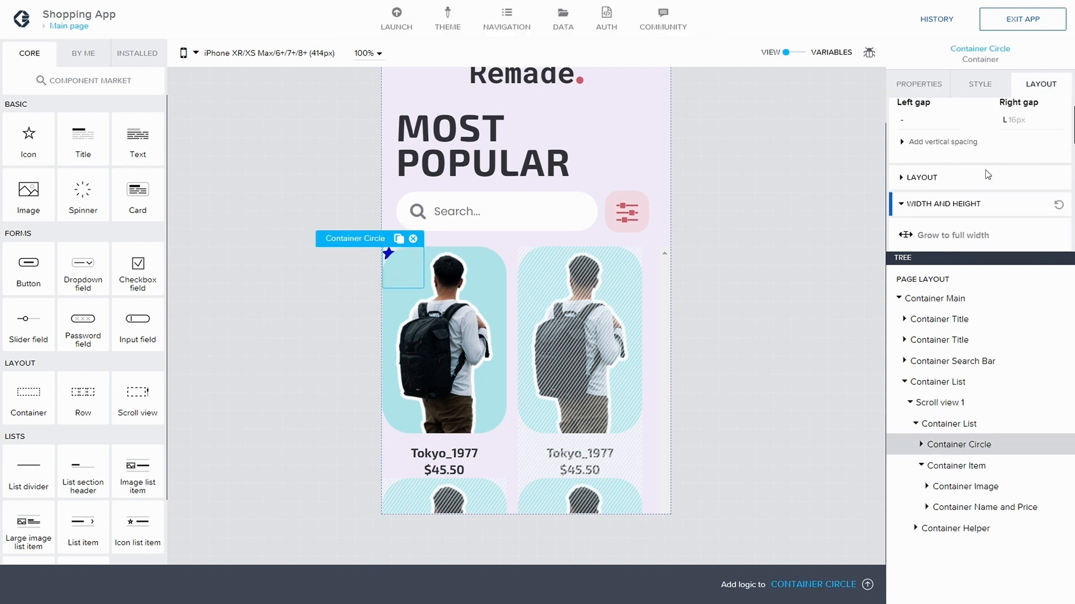
scroll(983, 171, down, 5)
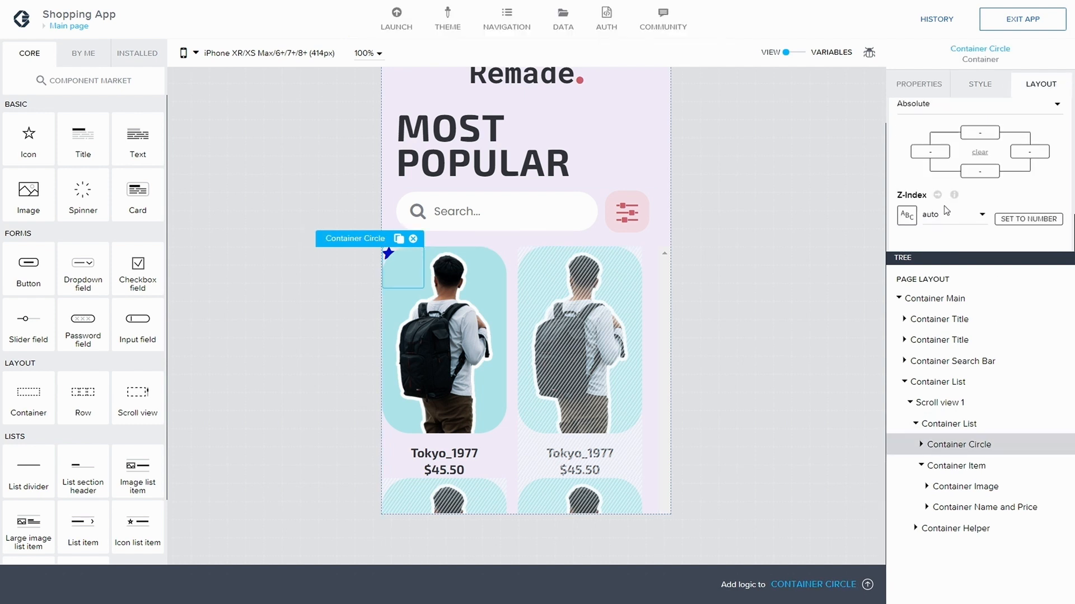
click(1028, 219)
mouse_move(937, 197)
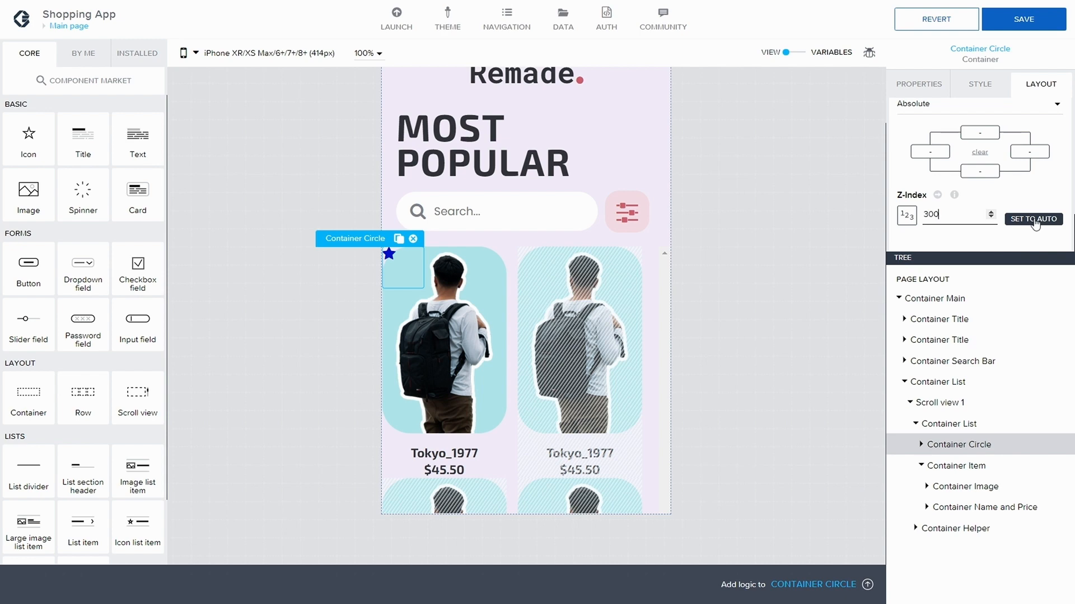
Centre the contents of Container Circle both horizontally and vertically, and save the app
click(1022, 32)
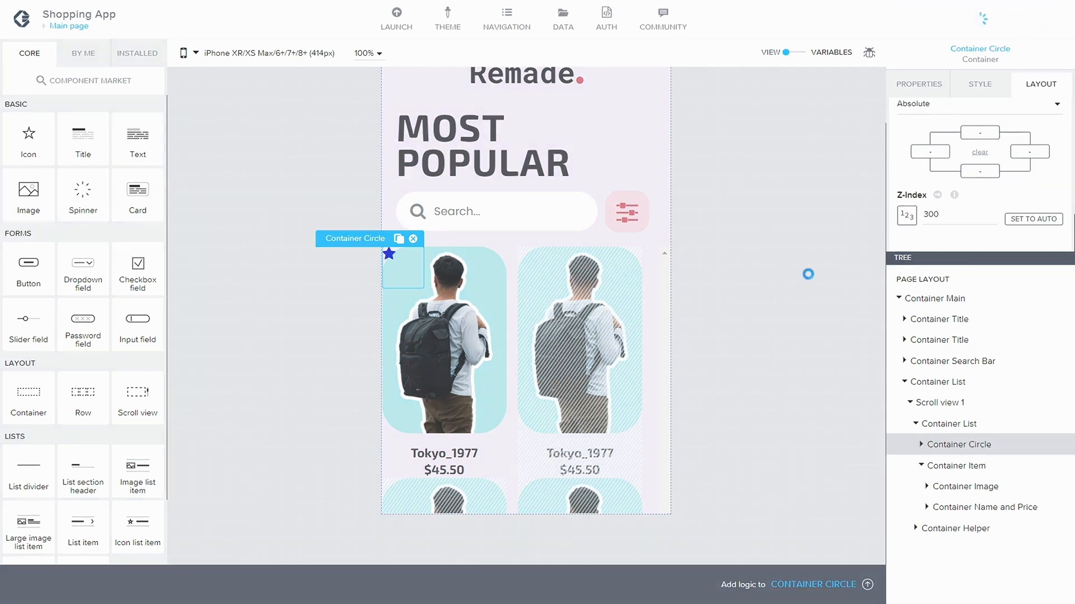
click(921, 444)
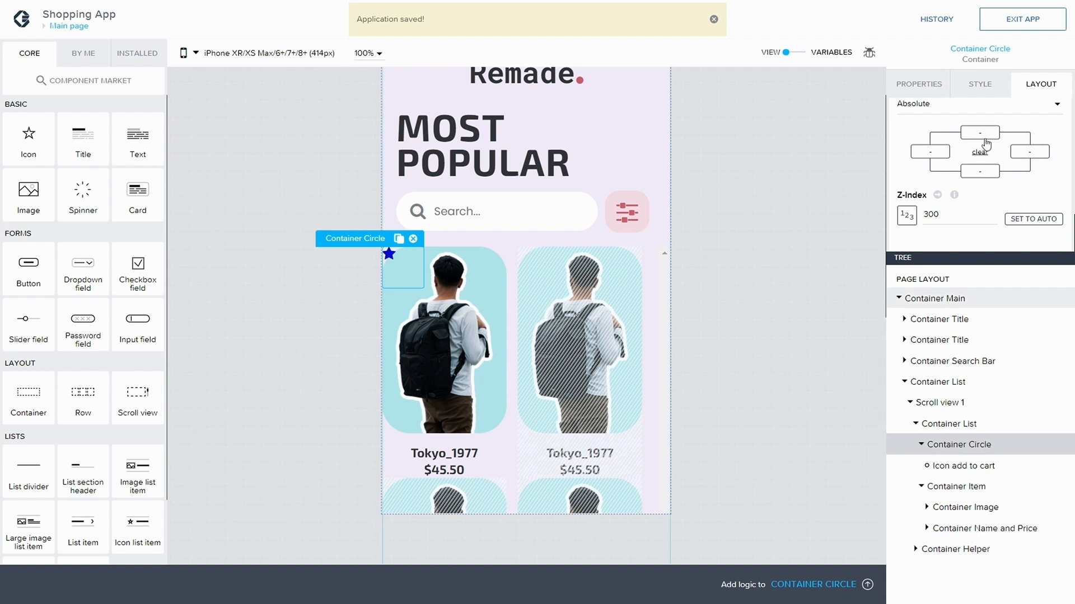
scroll(947, 191, up, 10)
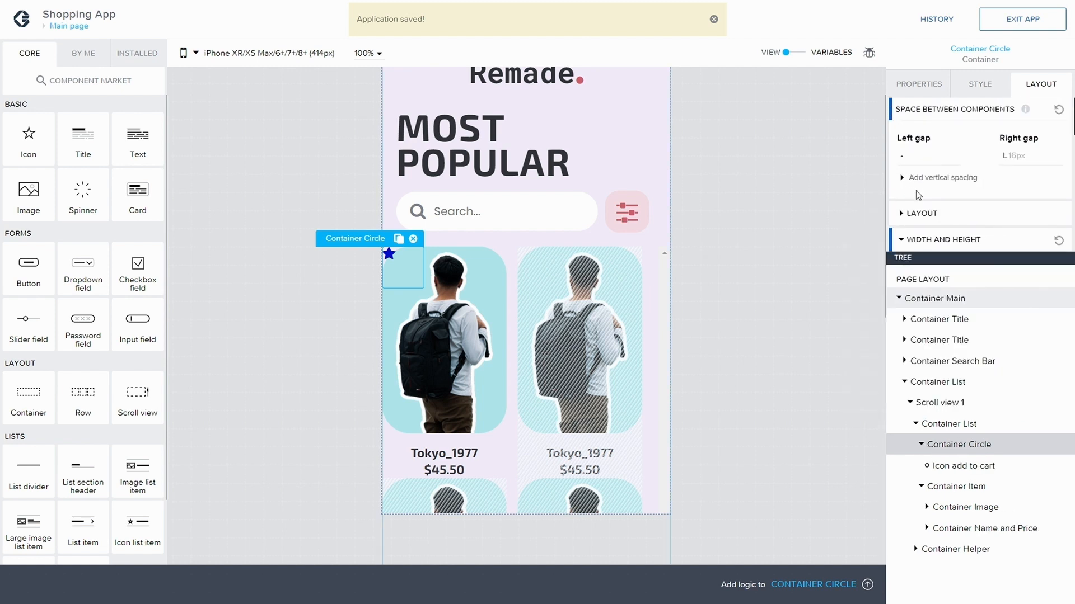
scroll(917, 195, down, 1)
click(902, 192)
scroll(937, 193, down, 3)
click(929, 173)
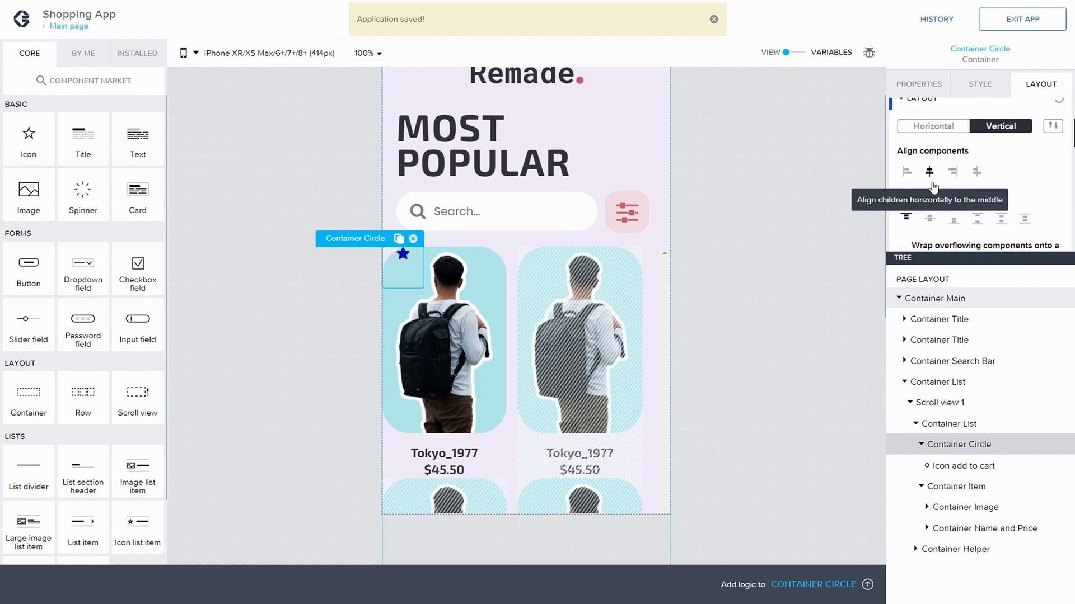
click(930, 219)
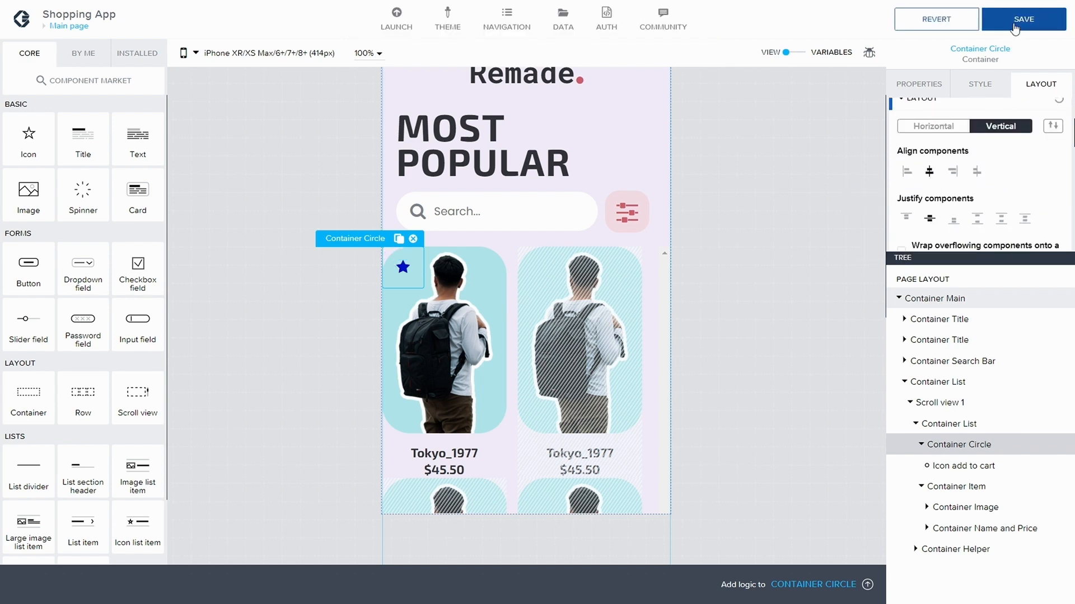
click(1015, 23)
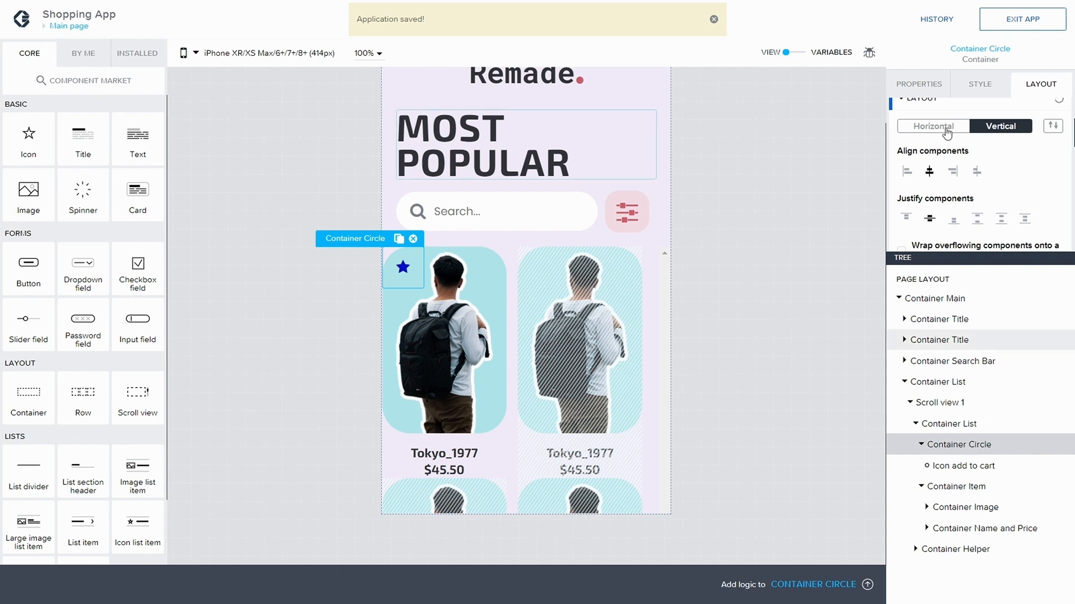
Duplicate the Layout Container style class for Container Circle under the name "Add to container style"
click(980, 84)
scroll(976, 148, down, 1)
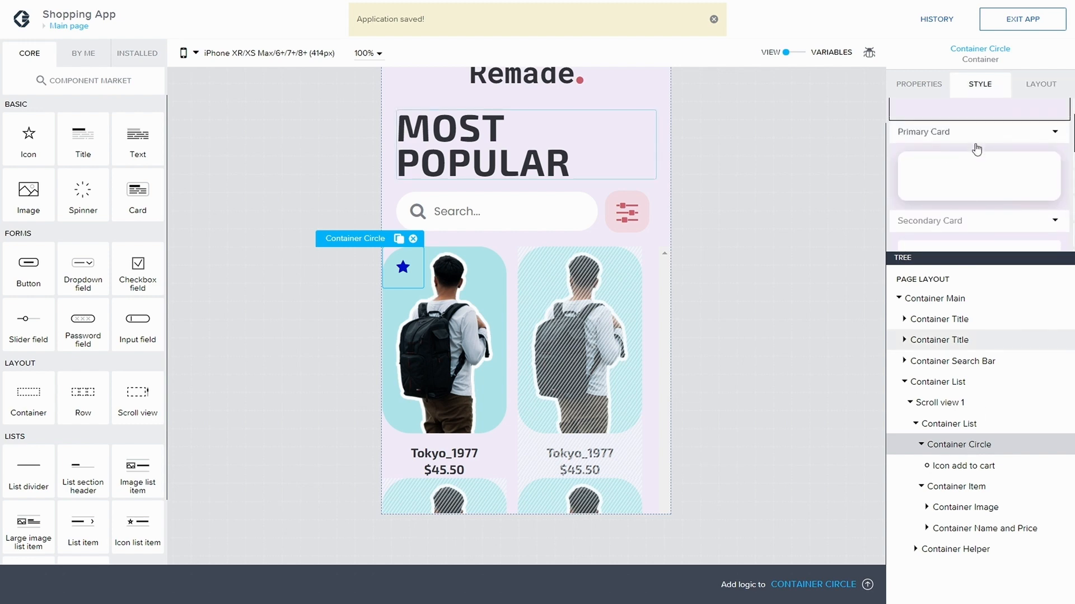
scroll(977, 147, up, 2)
click(1055, 140)
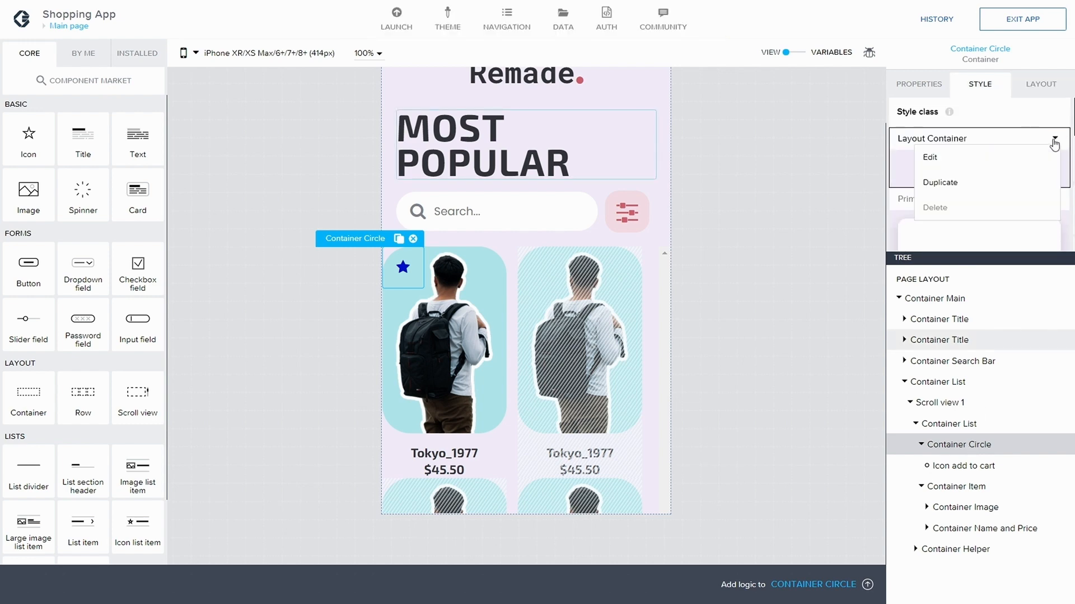
click(995, 183)
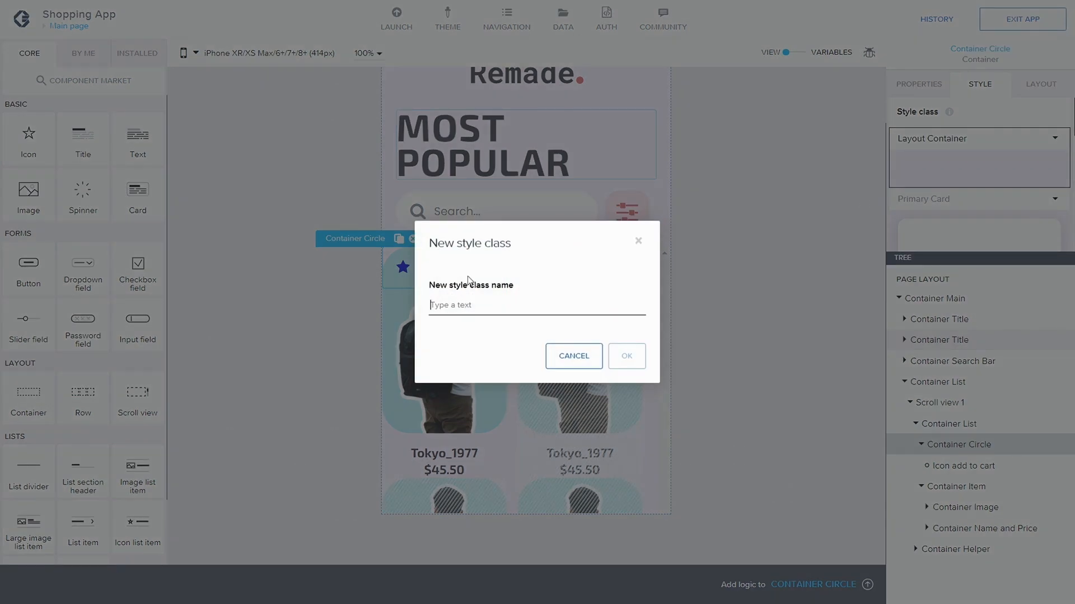
text(Ad)
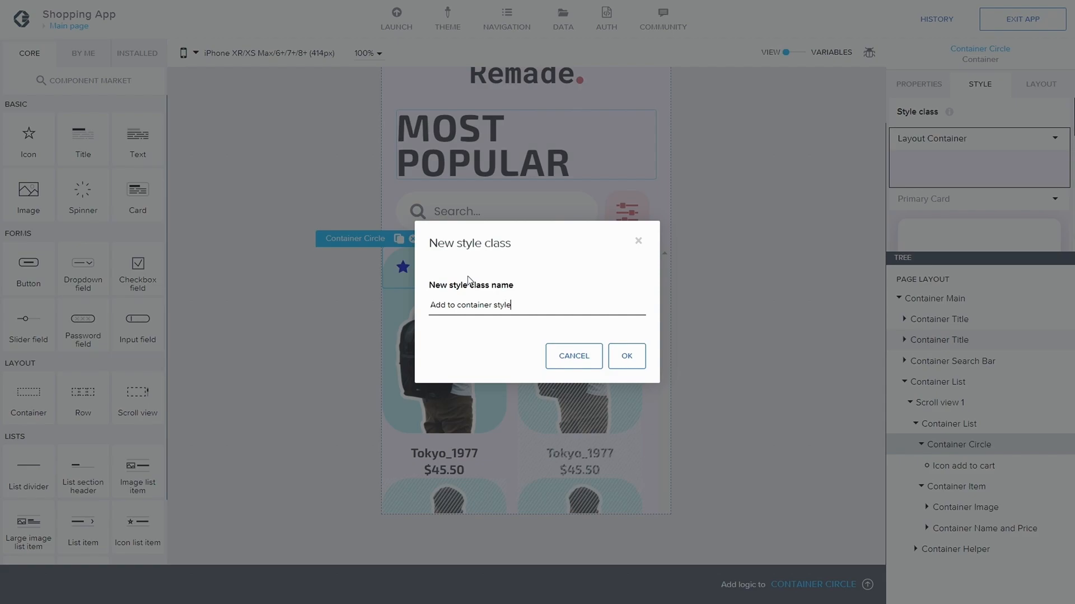
text(d to container style)
click(627, 356)
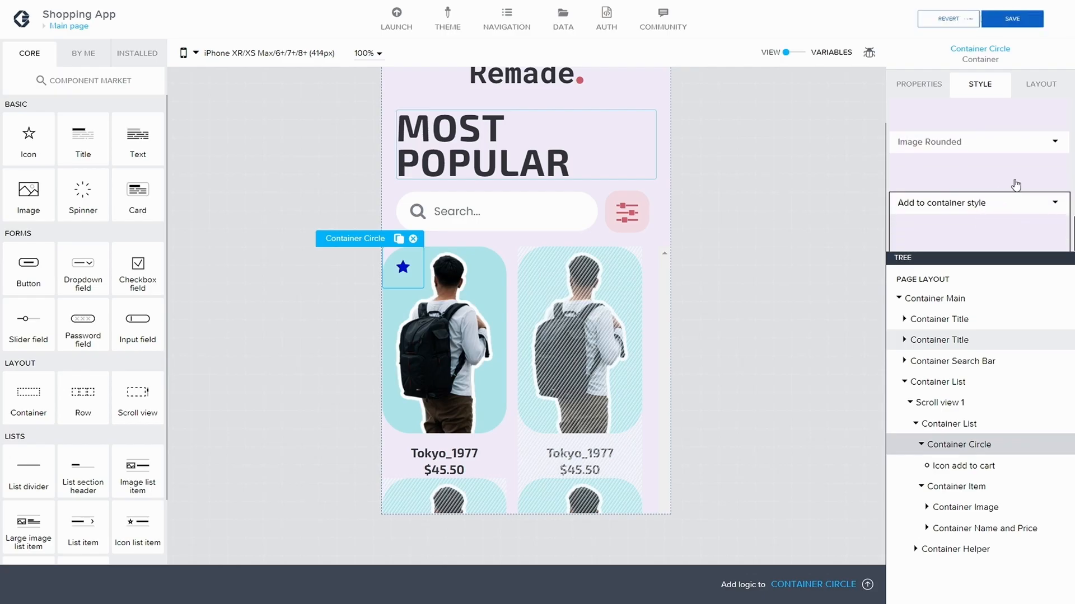
Edit the "Add to container style" class and set its background color to Background for dark media
click(1055, 207)
click(991, 223)
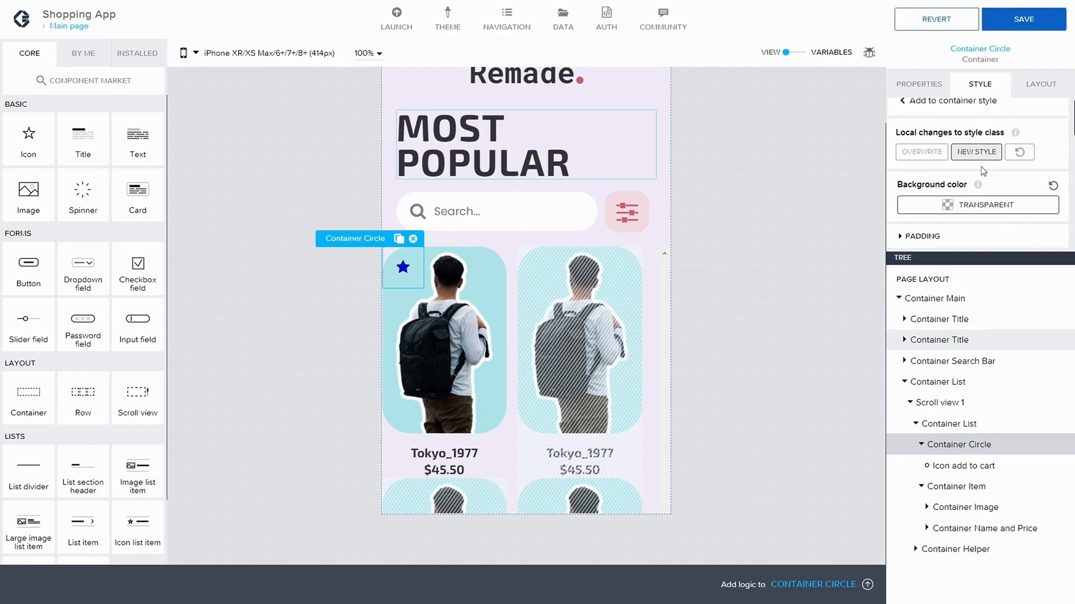
scroll(979, 170, down, 1)
click(977, 172)
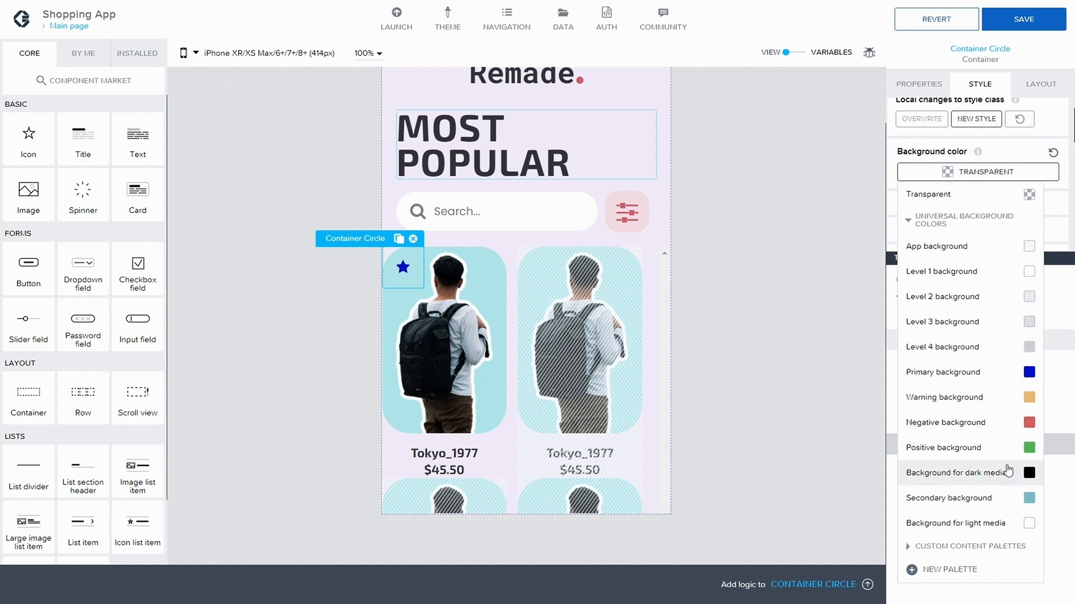
click(1006, 468)
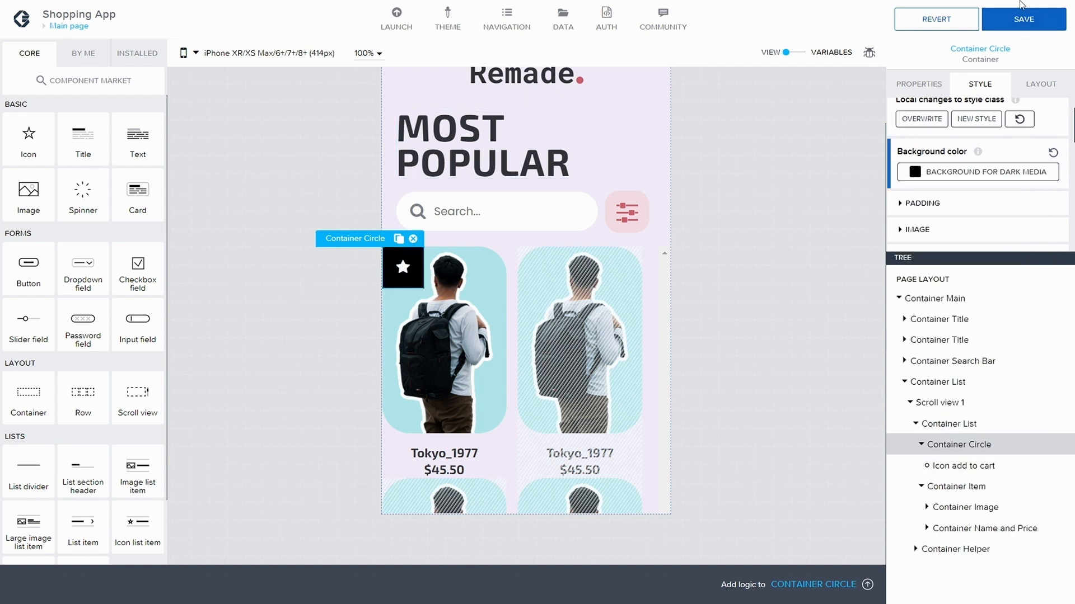
Set all four individual corner radii of Container Circle to 40 and save the app
scroll(896, 207, down, 2)
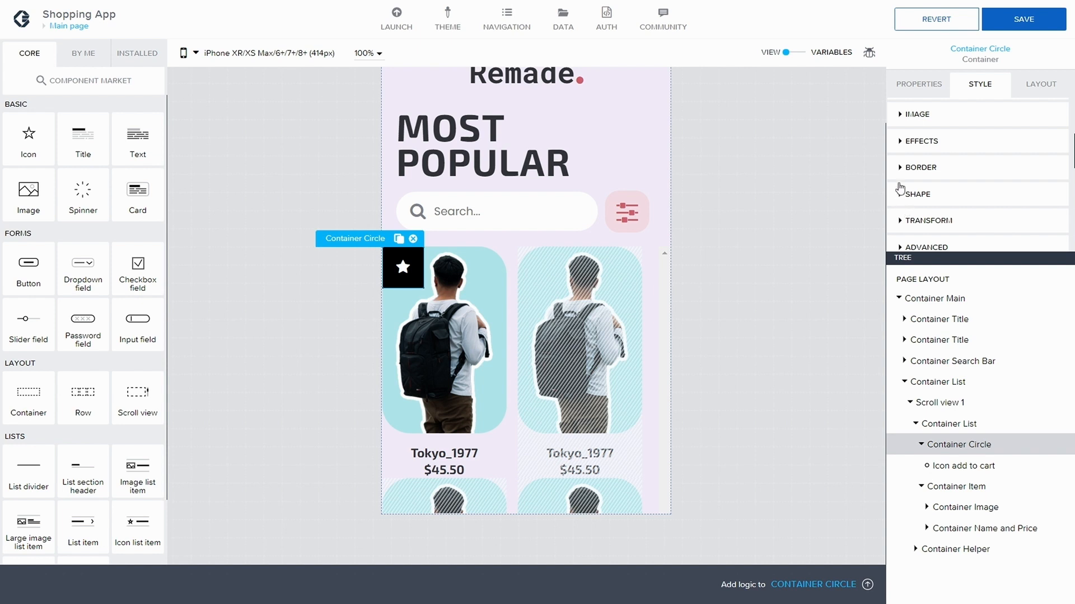
click(899, 194)
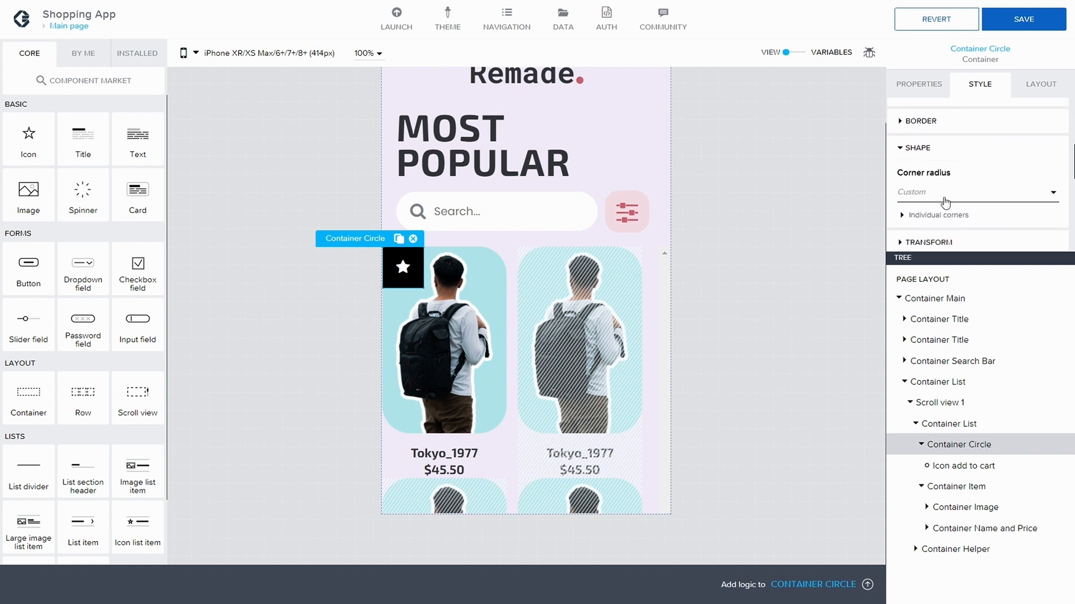
click(913, 210)
click(927, 167)
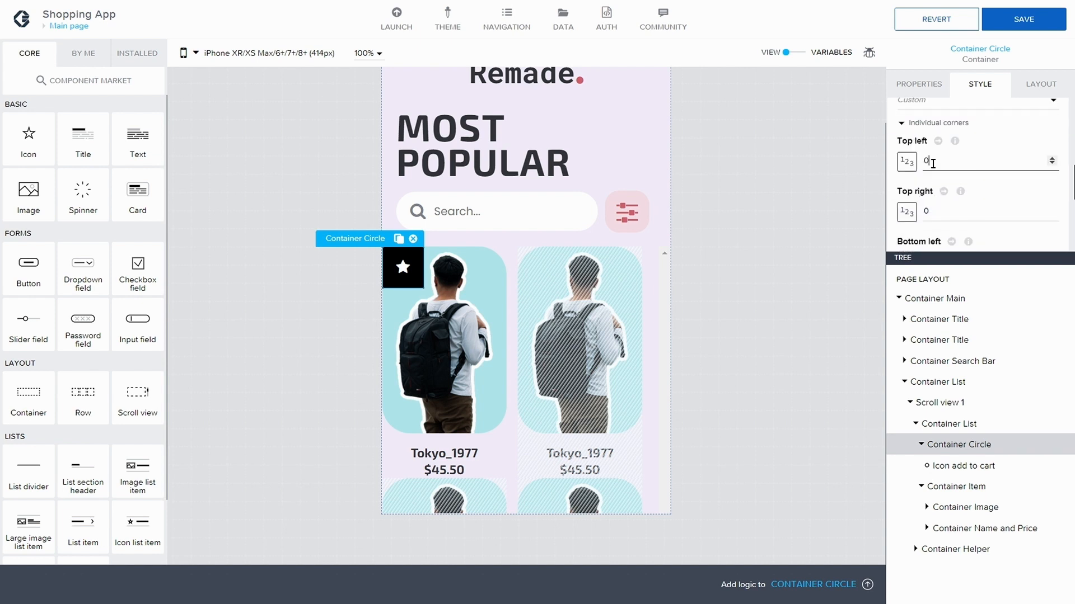
key(BackSpace)
text(40)
key(Tab)
key(Tab)
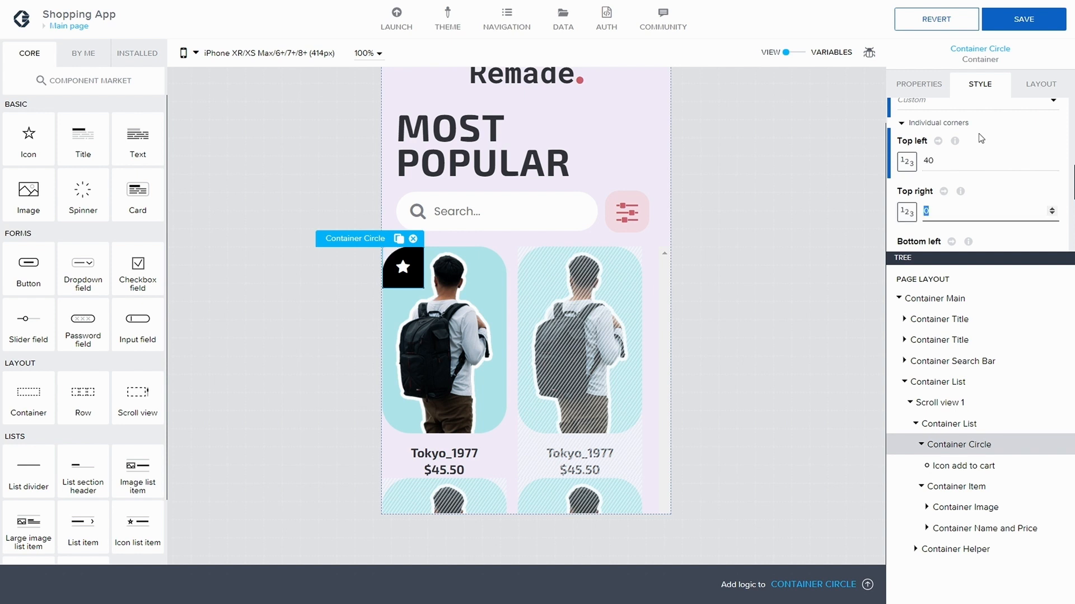
text(40)
key(Tab)
key(Tab)
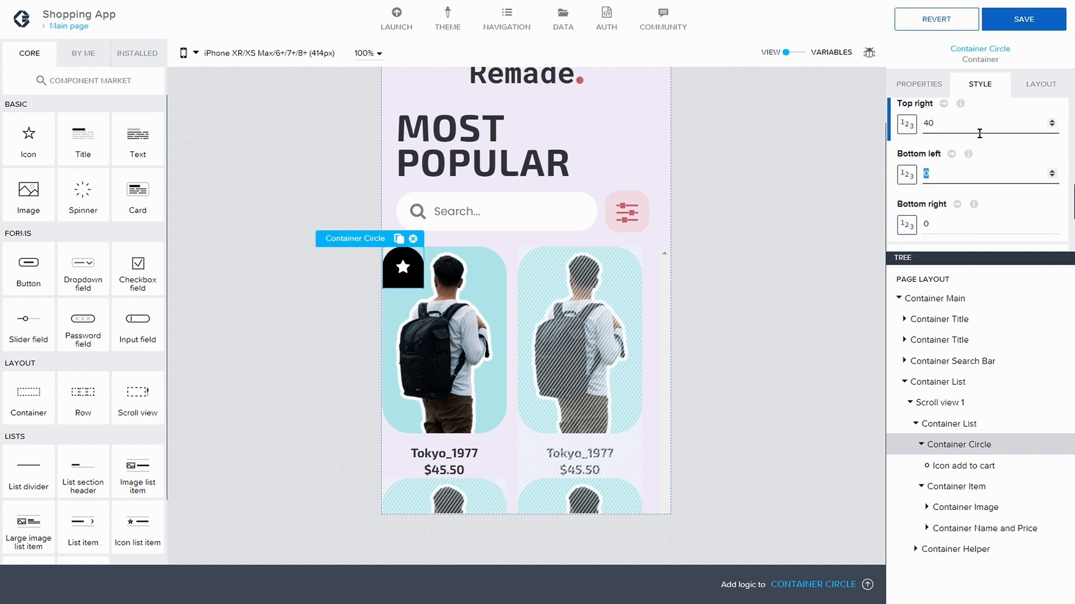
text(40)
key(Tab)
key(Tab)
text(4)
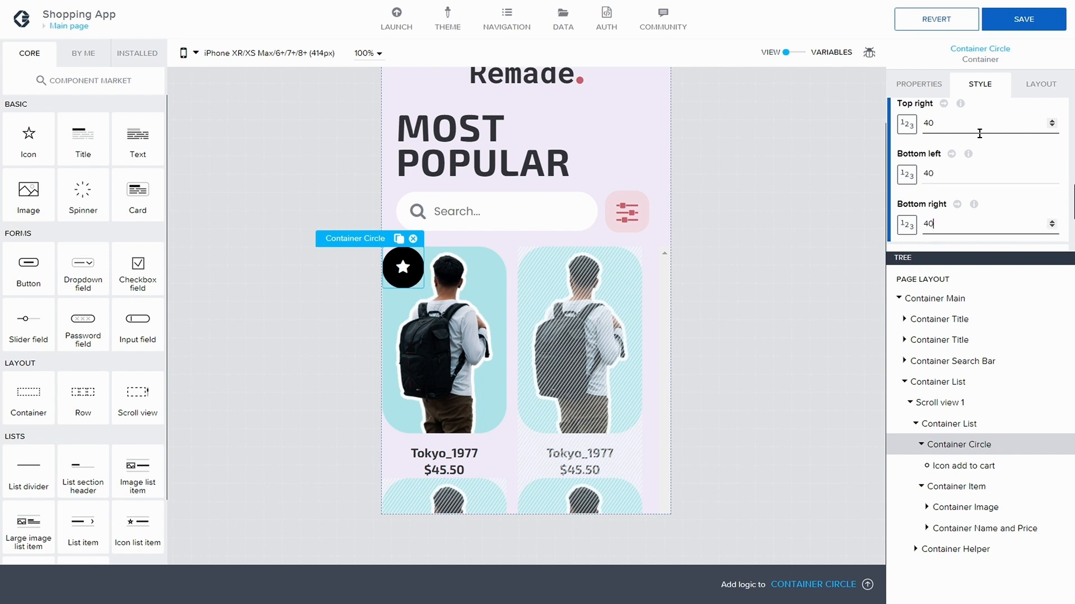
click(1022, 25)
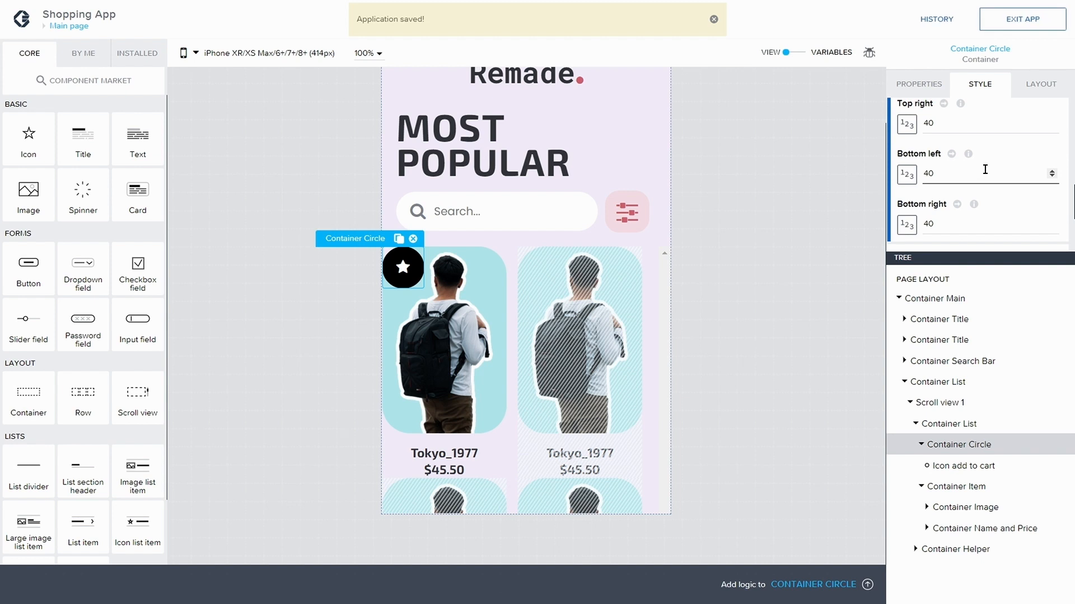
Collapse the shape settings of Container Circle's style and expand its border settings
scroll(976, 148, up, 5)
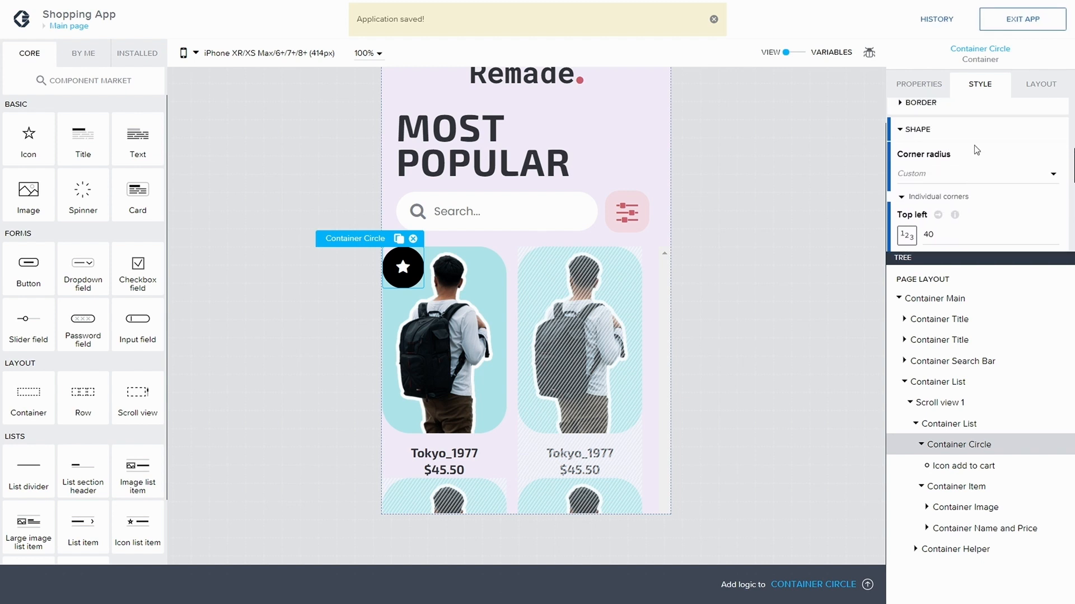
click(904, 199)
click(902, 172)
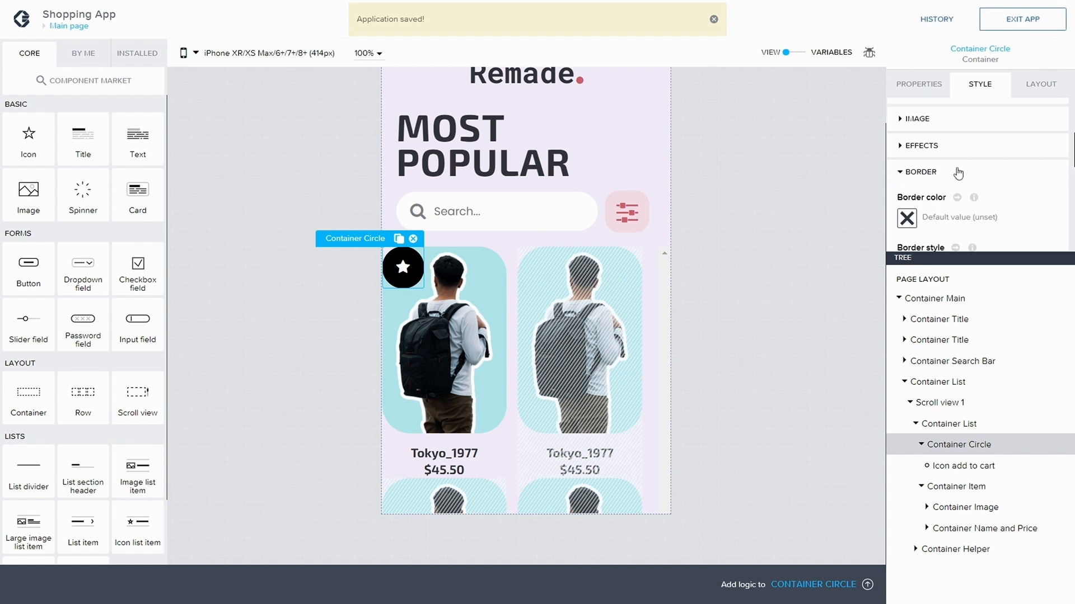
scroll(946, 177, down, 1)
Bind Container Circle's border color to a theme variable
click(929, 177)
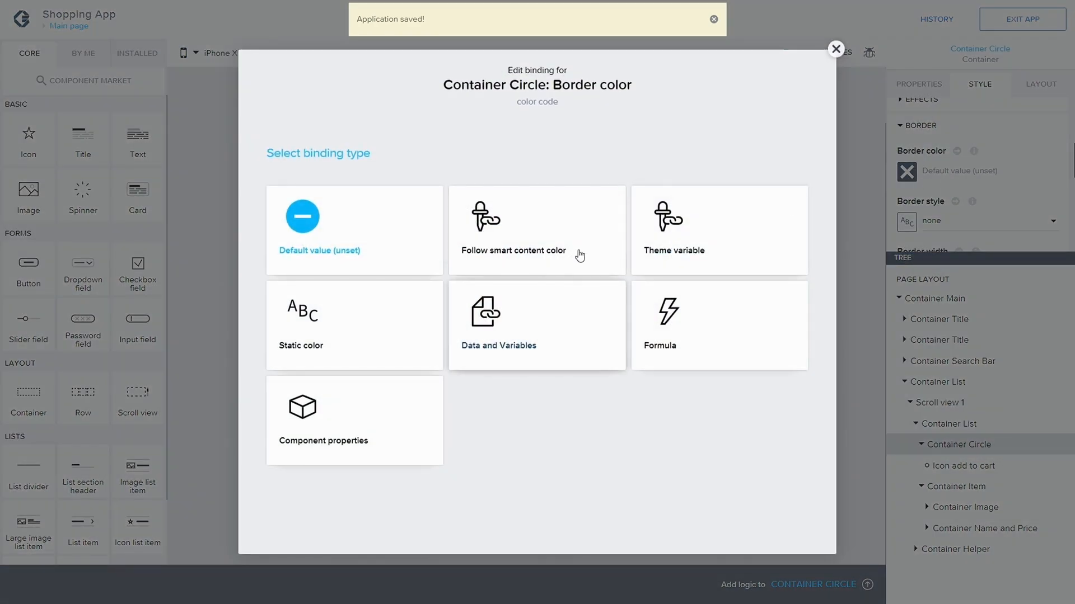
click(672, 242)
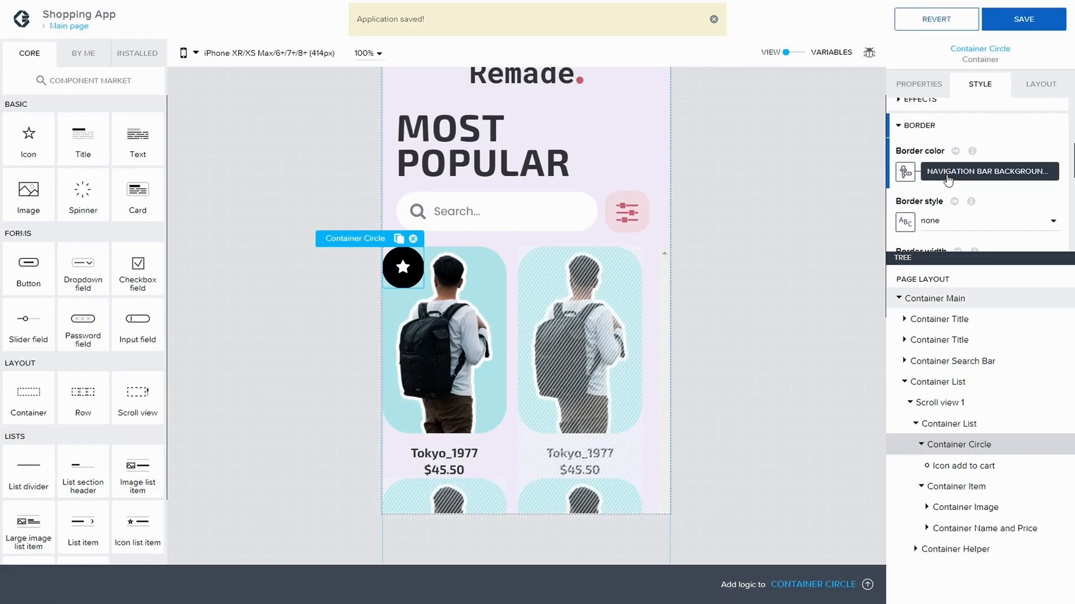
click(927, 174)
Bind Container Circle's border color to a static color and set it to #F3EDF9
click(905, 172)
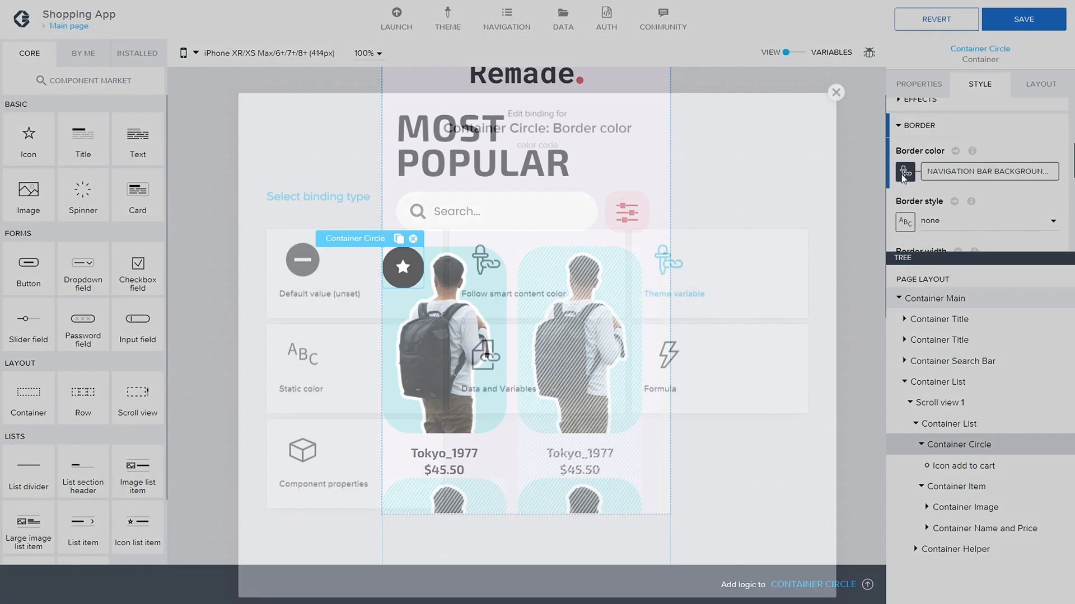
click(331, 314)
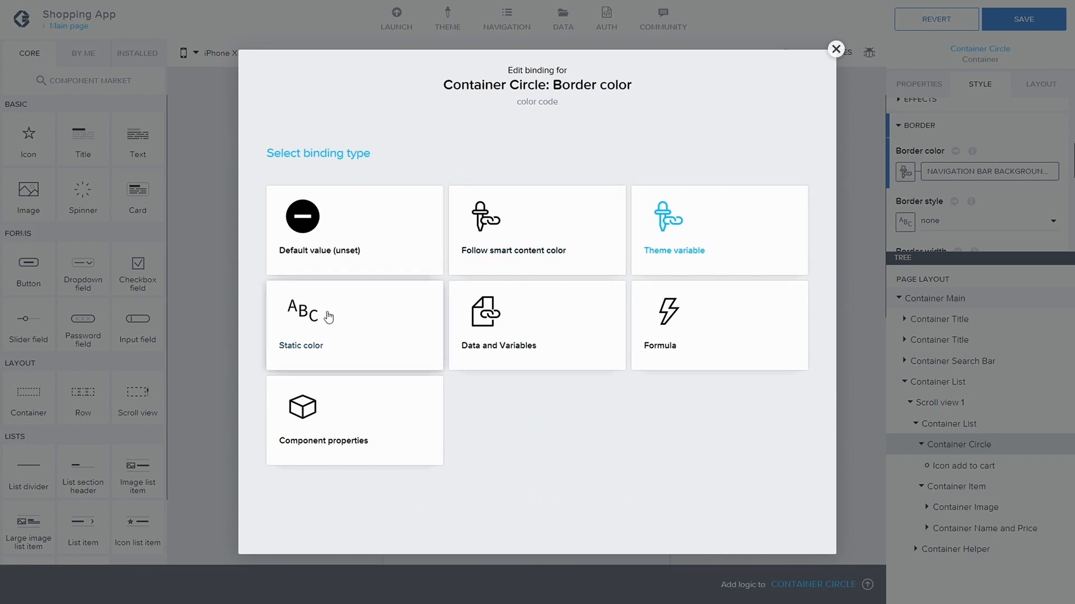
click(995, 174)
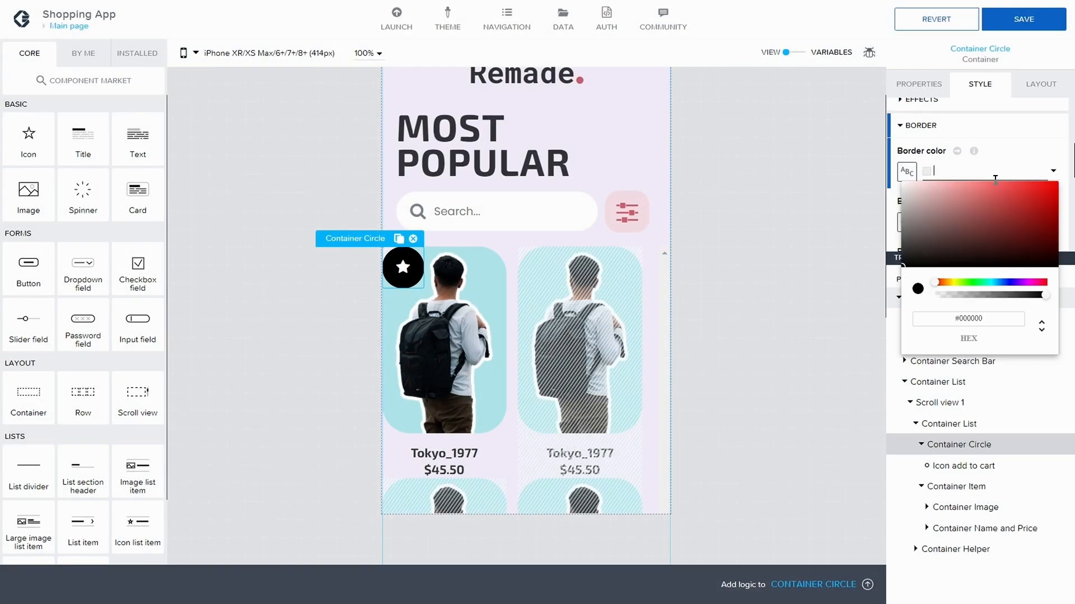
click(986, 314)
key(BackSpace)
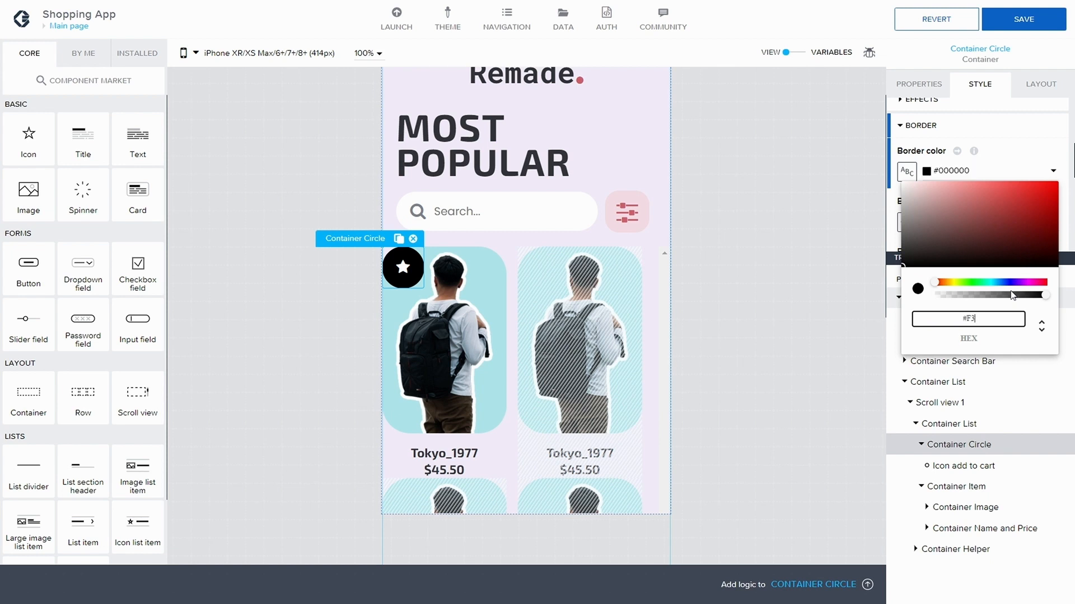
text(F3ED)
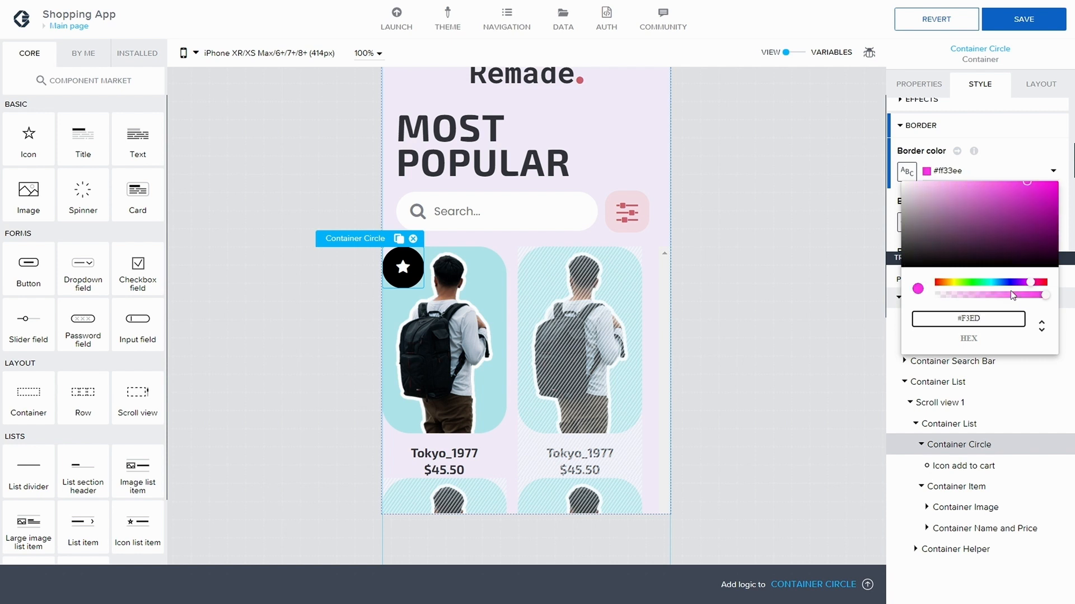
text(F9)
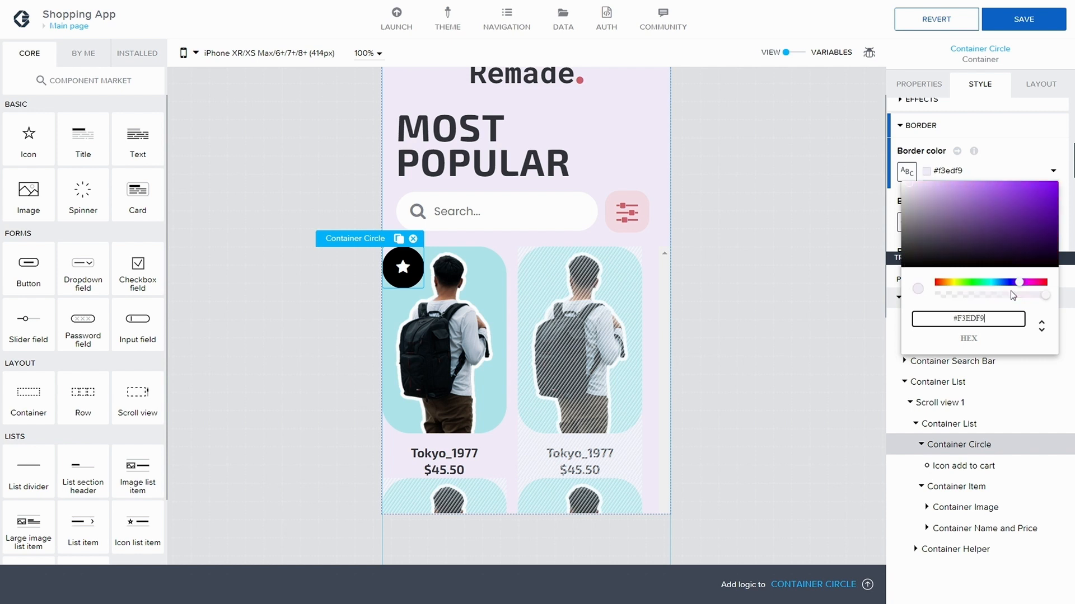
click(1027, 149)
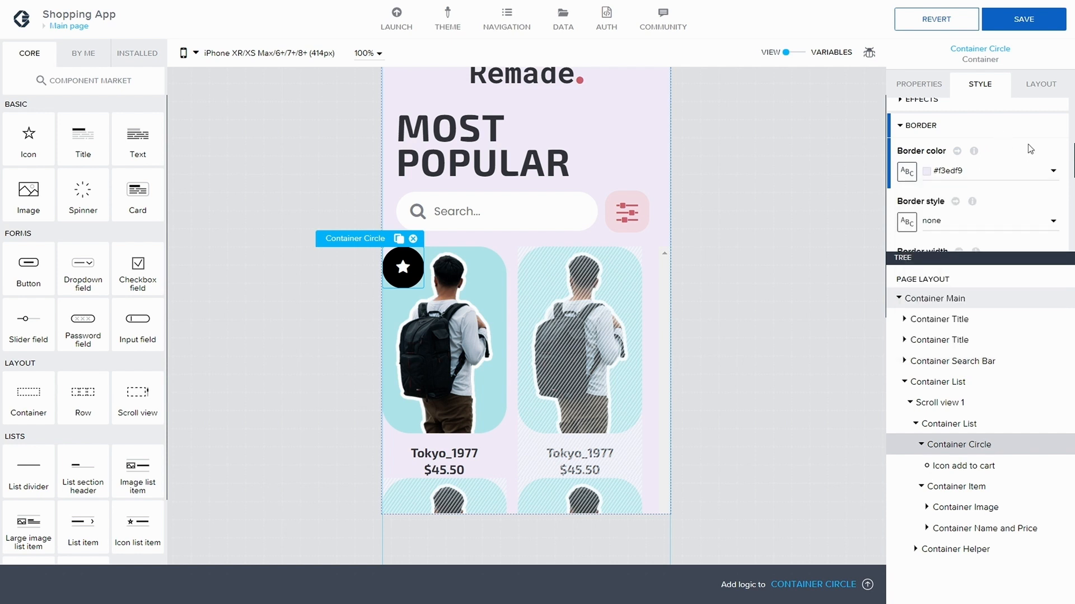
Give Container Circle a solid border with a width of 4 and save the app
scroll(1000, 191, down, 1)
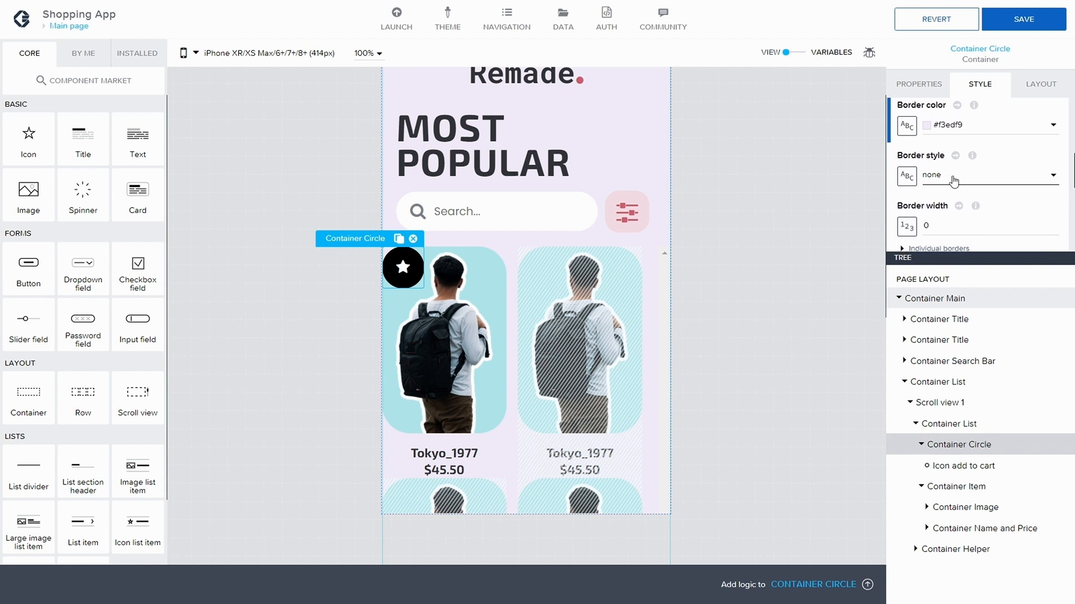
click(954, 180)
click(951, 211)
scroll(968, 174, down, 1)
click(938, 183)
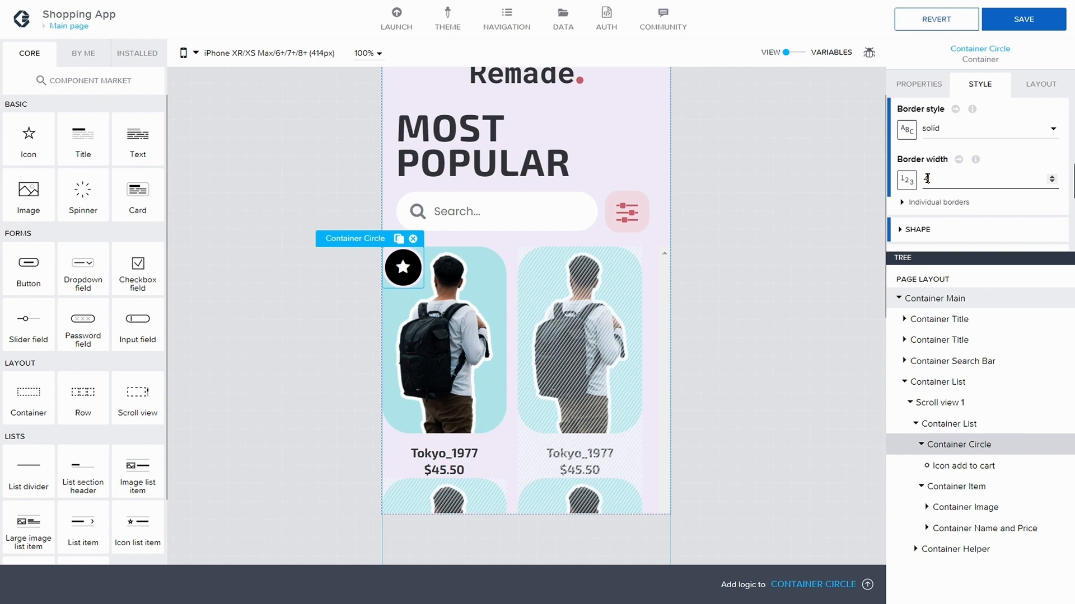
click(1019, 19)
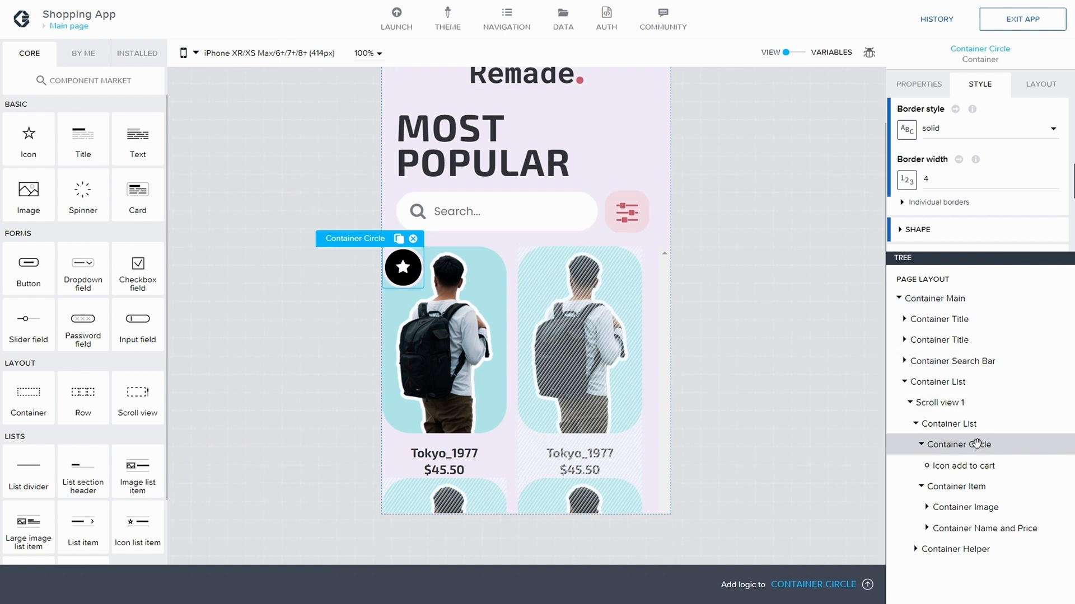
Try bottom offsets of 0, 10 and 20 px for Container Circle's absolute position, then clear the value
click(1028, 87)
scroll(1006, 146, down, 6)
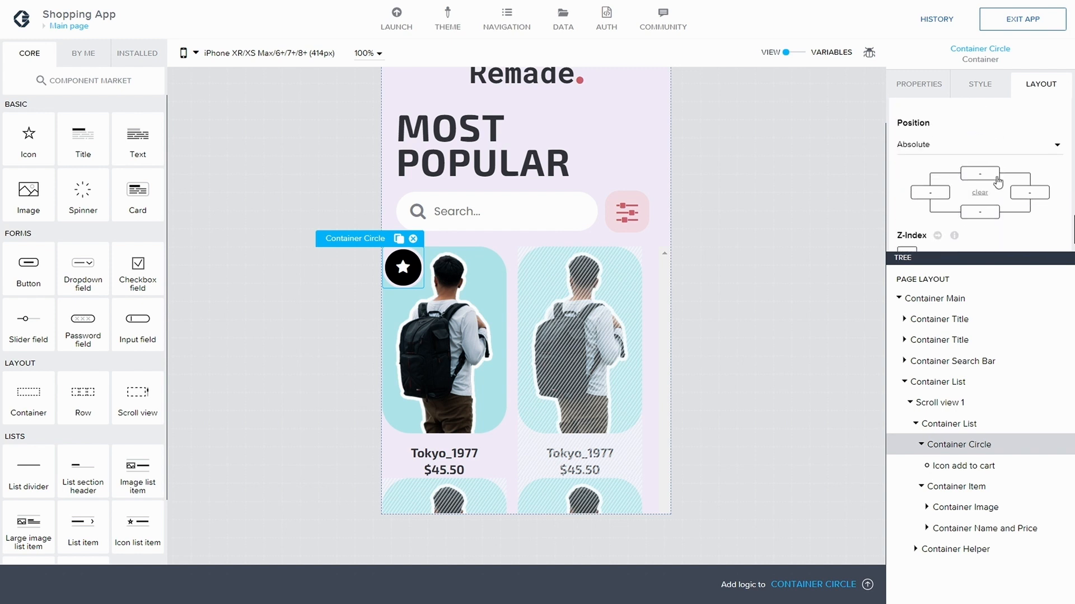
click(981, 213)
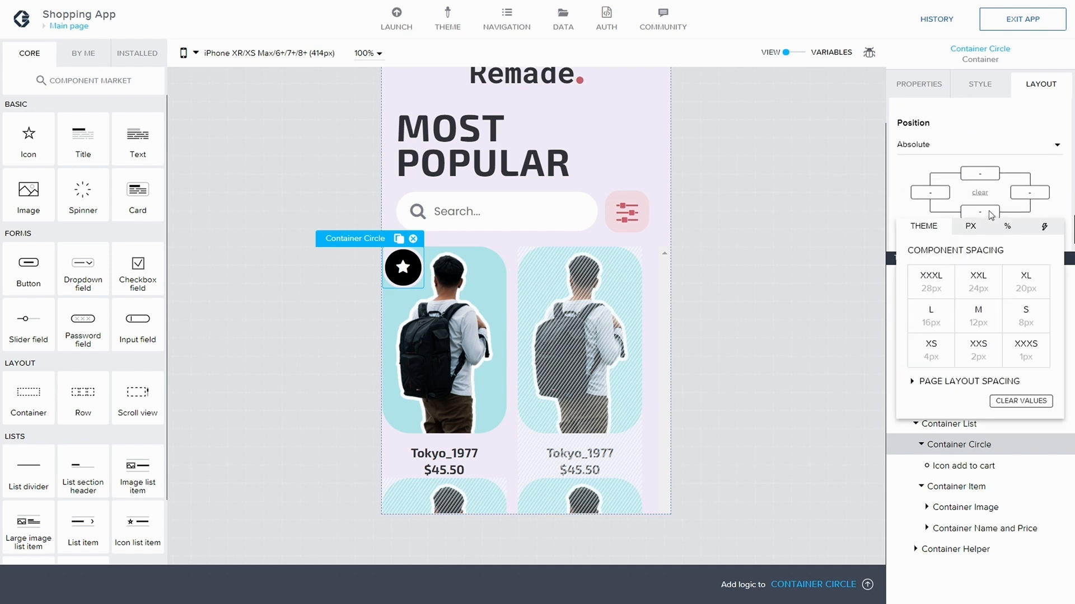
click(972, 230)
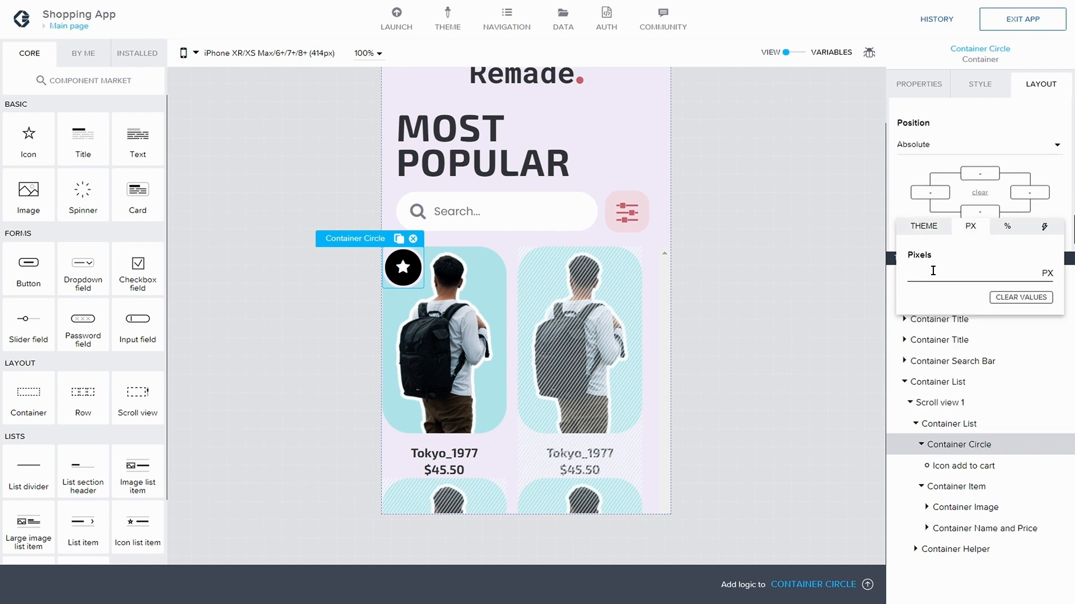
click(933, 271)
text(0)
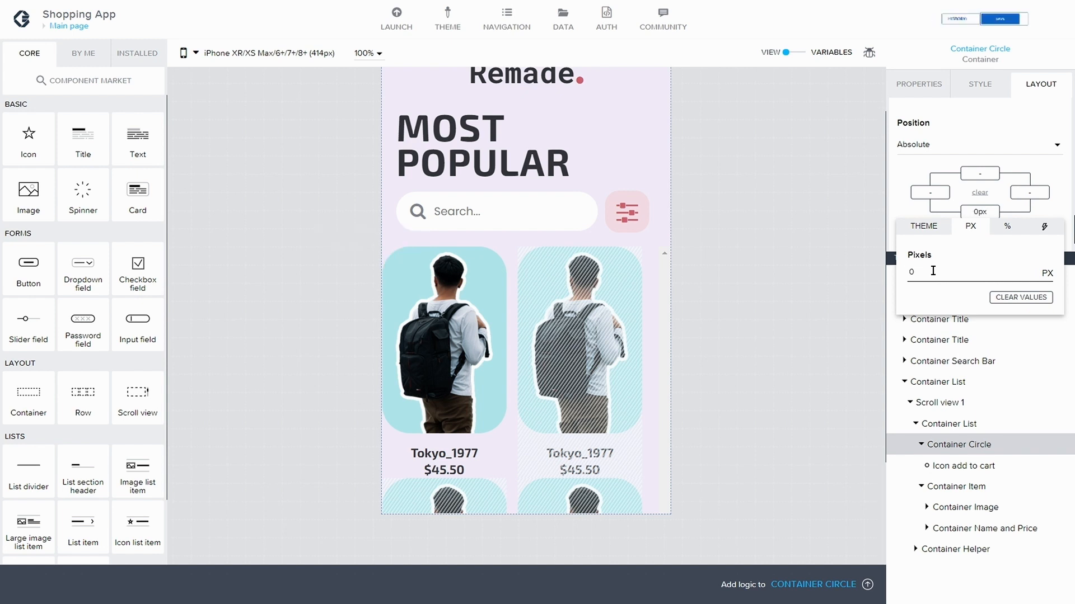
key(BackSpace)
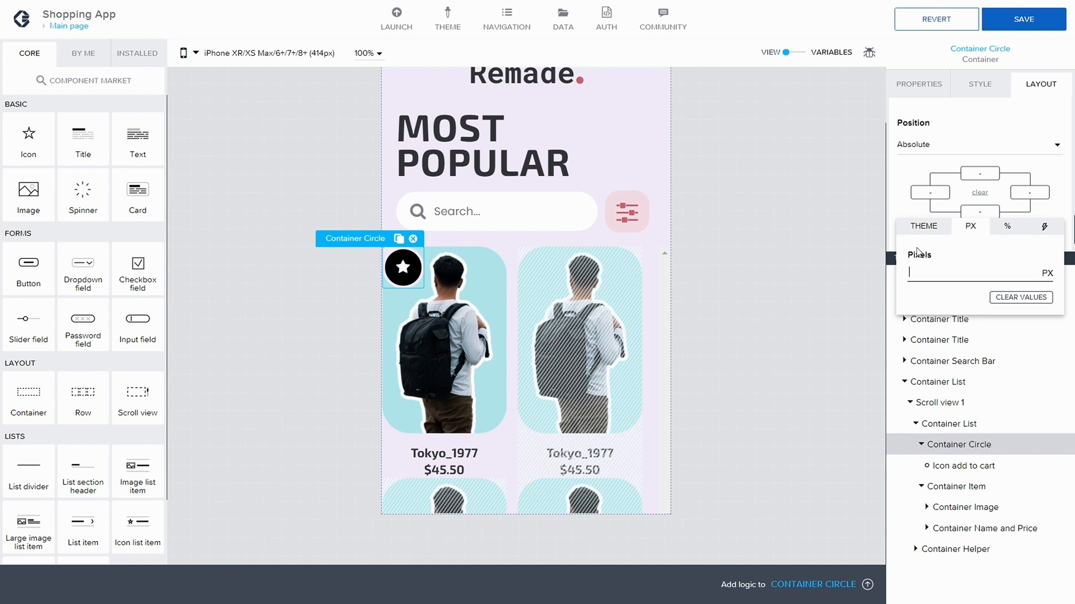
text(10)
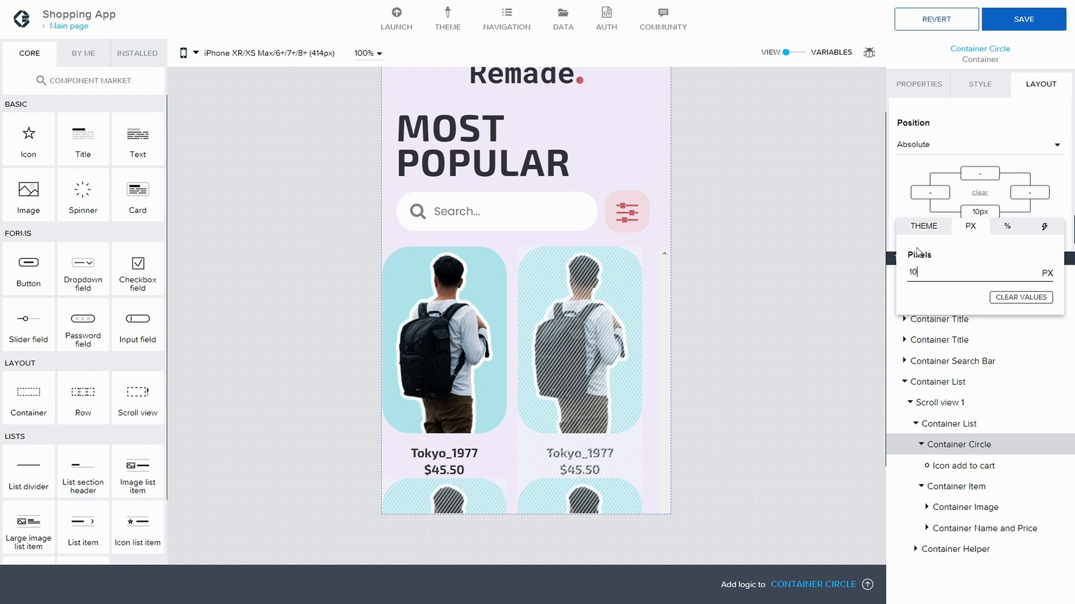
key(BackSpace)
key(BackSpace)
text(20)
key(BackSpace)
key(BackSpace)
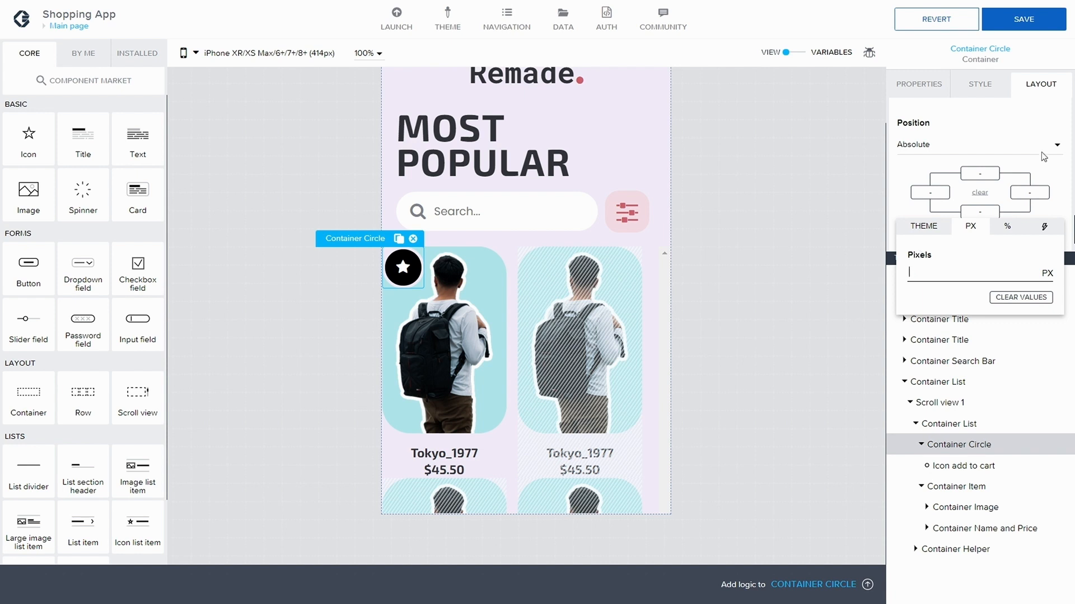
Try top offsets of 80, 120, 160 and 180 px for Container Circle's absolute position
click(981, 175)
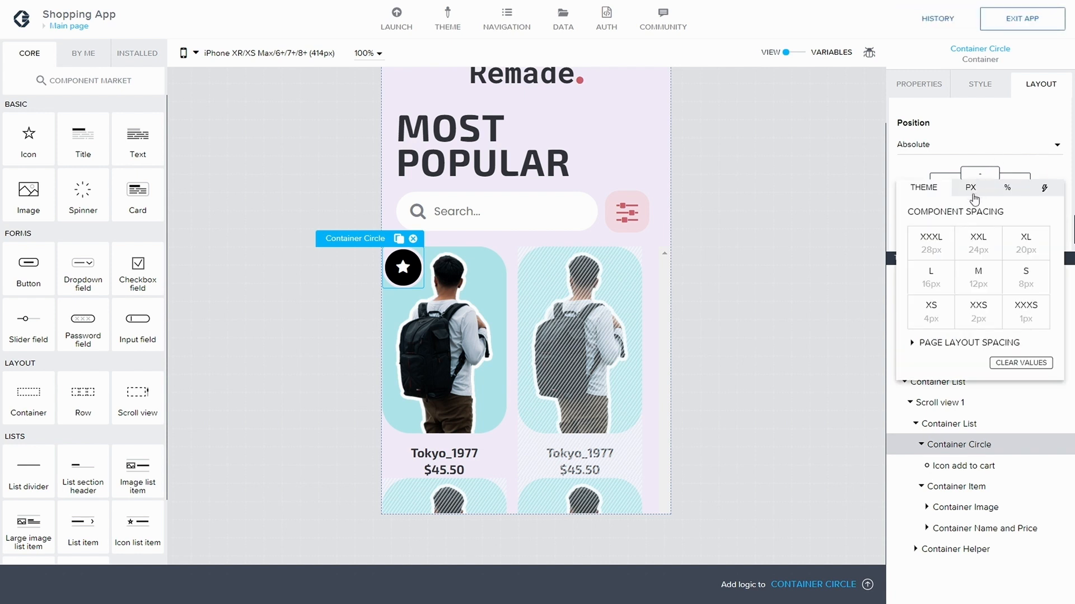
click(972, 189)
text(85)
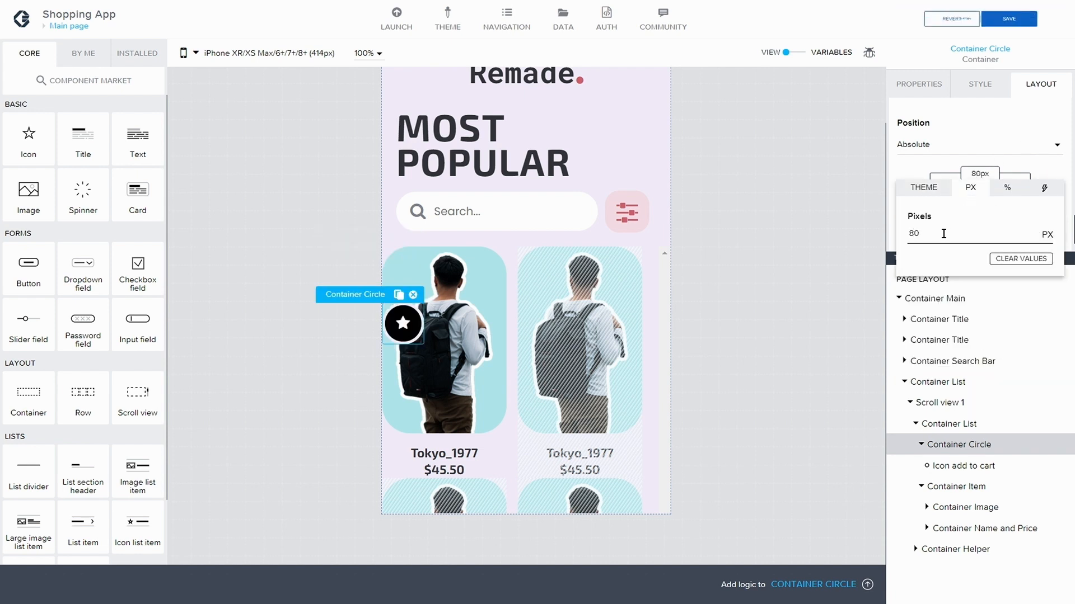
key(BackSpace)
key(BackSpace)
text(120)
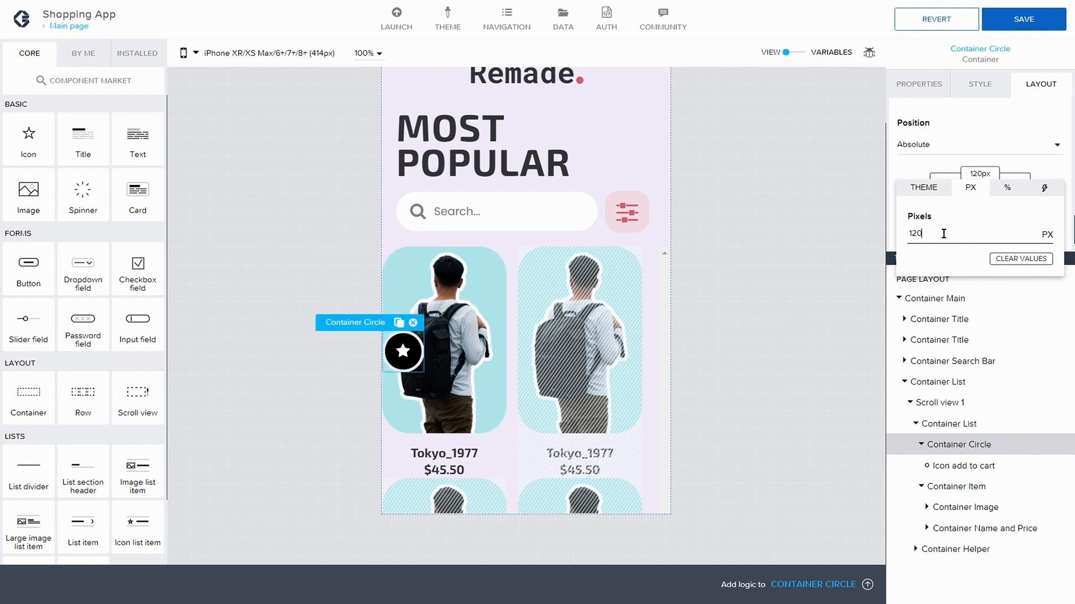
key(BackSpace)
key(BackSpace)
text(6)
key(BackSpace)
text(60)
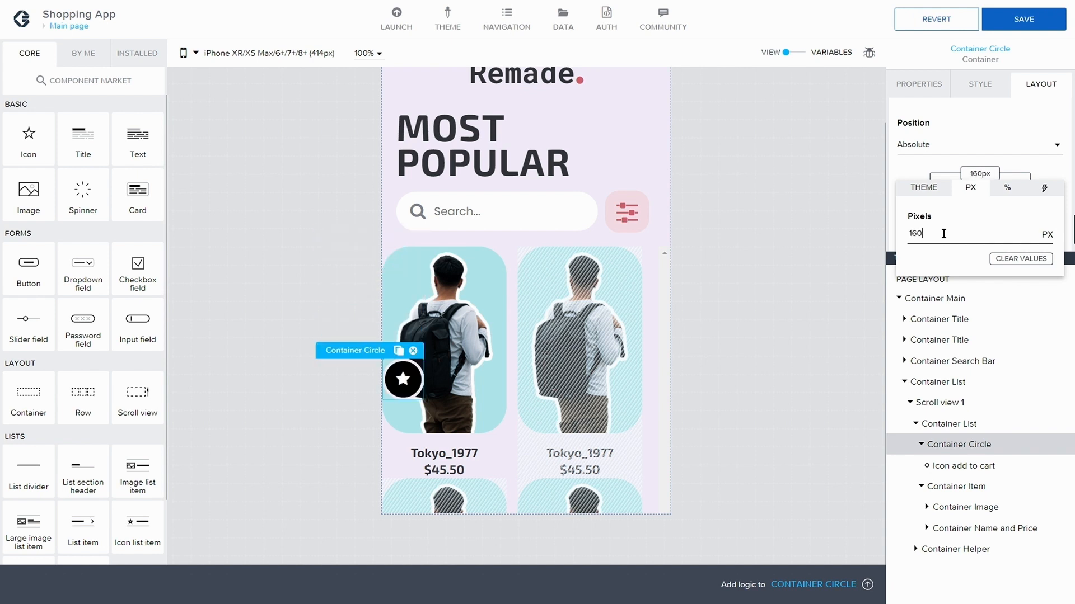
key(BackSpace)
key(BackSpace)
text(80)
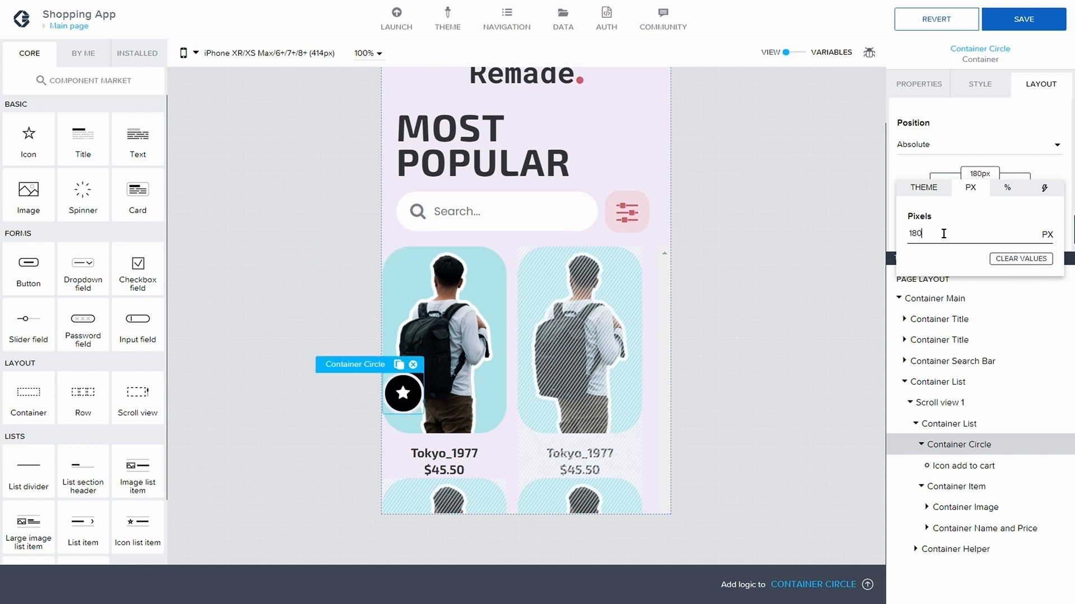
key(BackSpace)
key(BackSpace)
text(100)
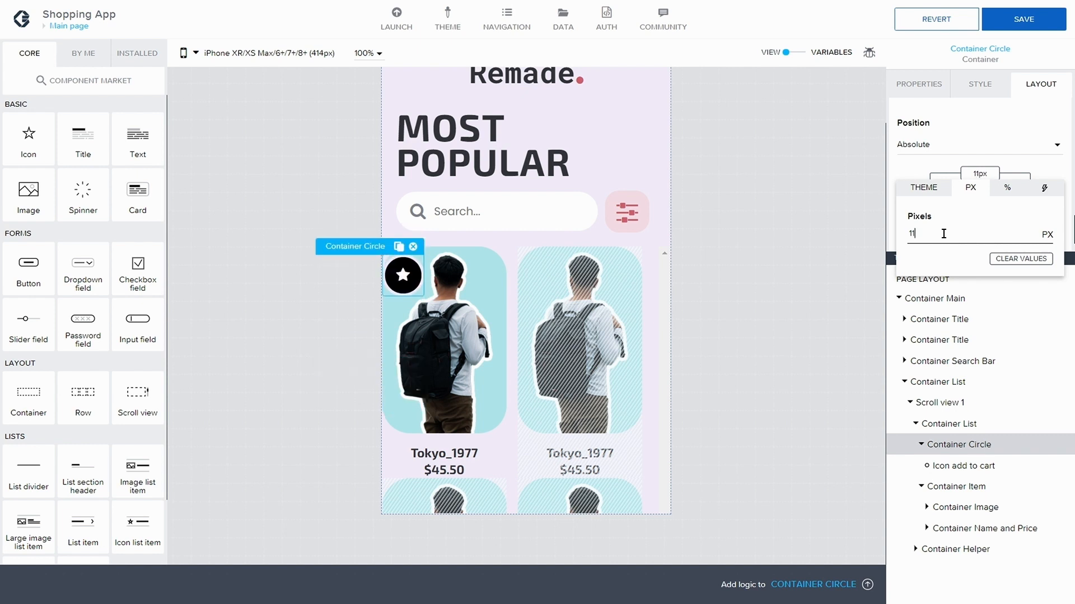
key(BackSpace)
key(BackSpace)
key(BackSpace)
key(BackSpace)
text(1)
key(BackSpace)
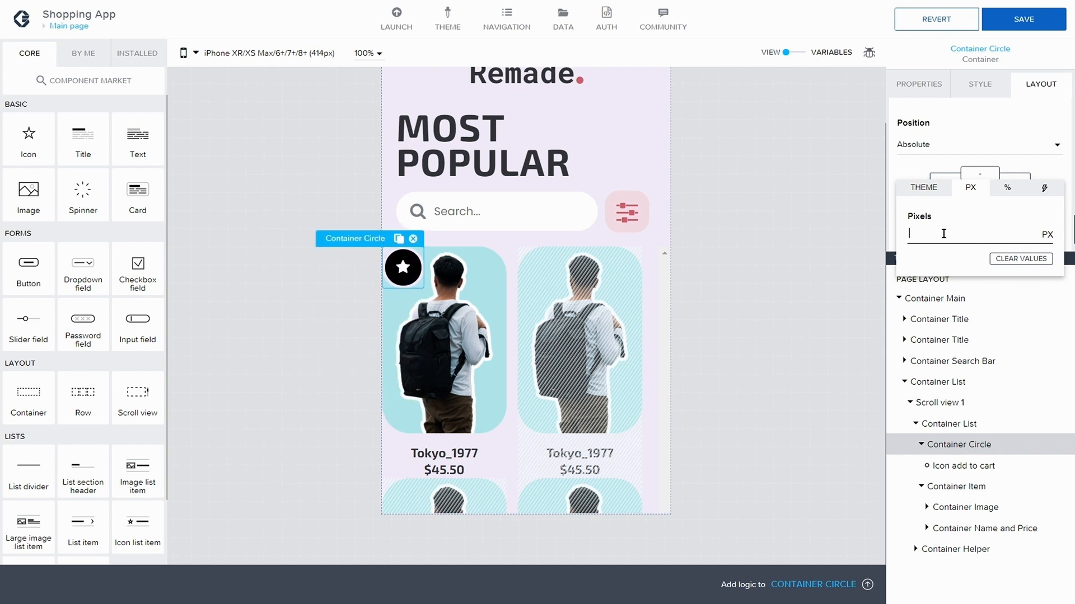
Set Container Circle's top position offset to 230 px and save the app
text(200)
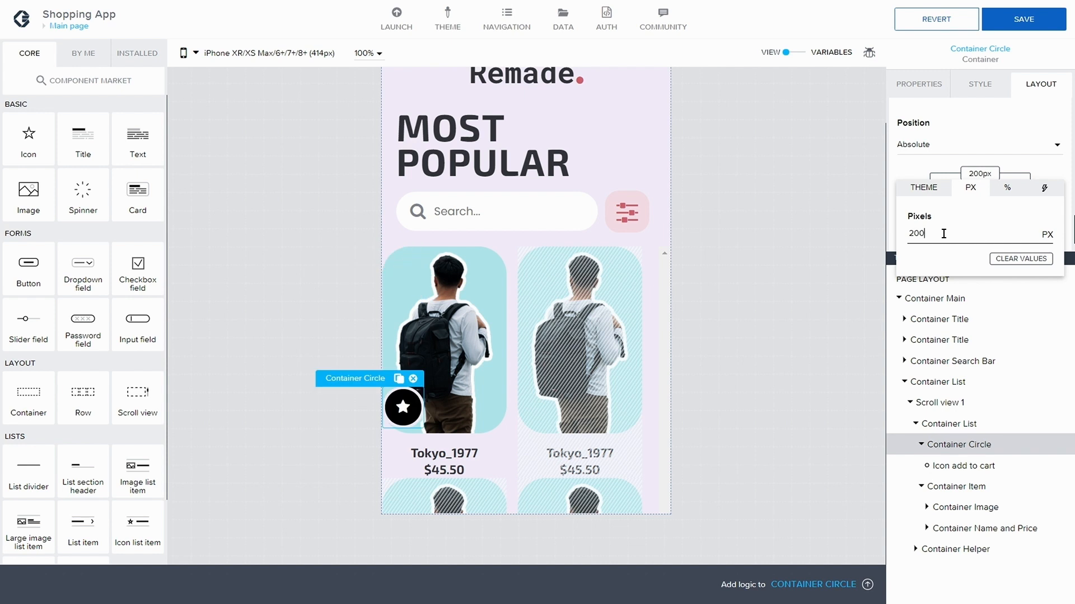
key(BackSpace)
key(BackSpace)
text(4)
key(BackSpace)
text(50)
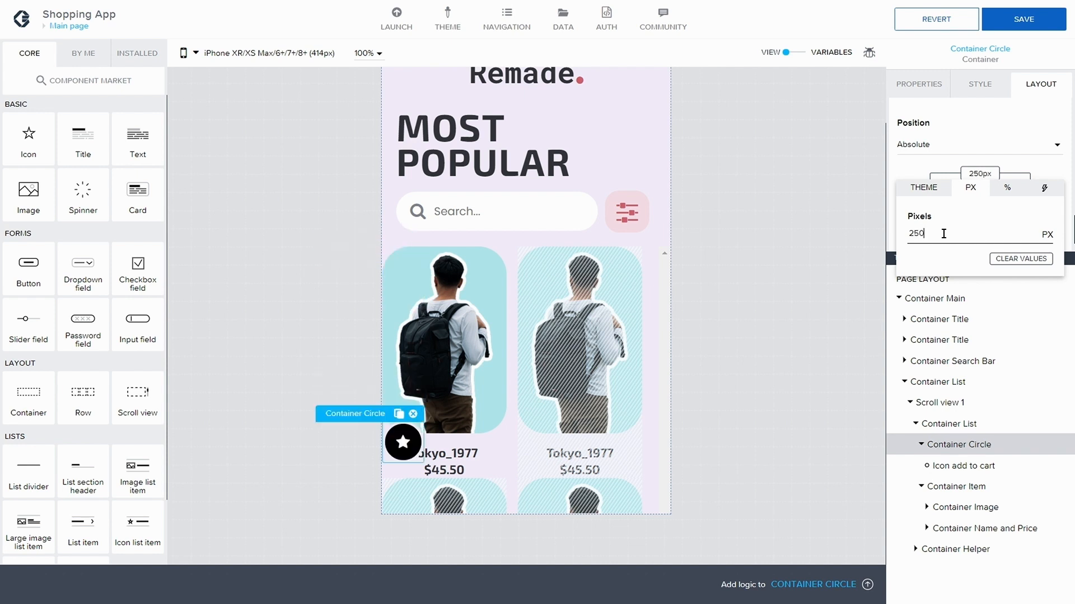
key(BackSpace)
key(BackSpace)
text(30)
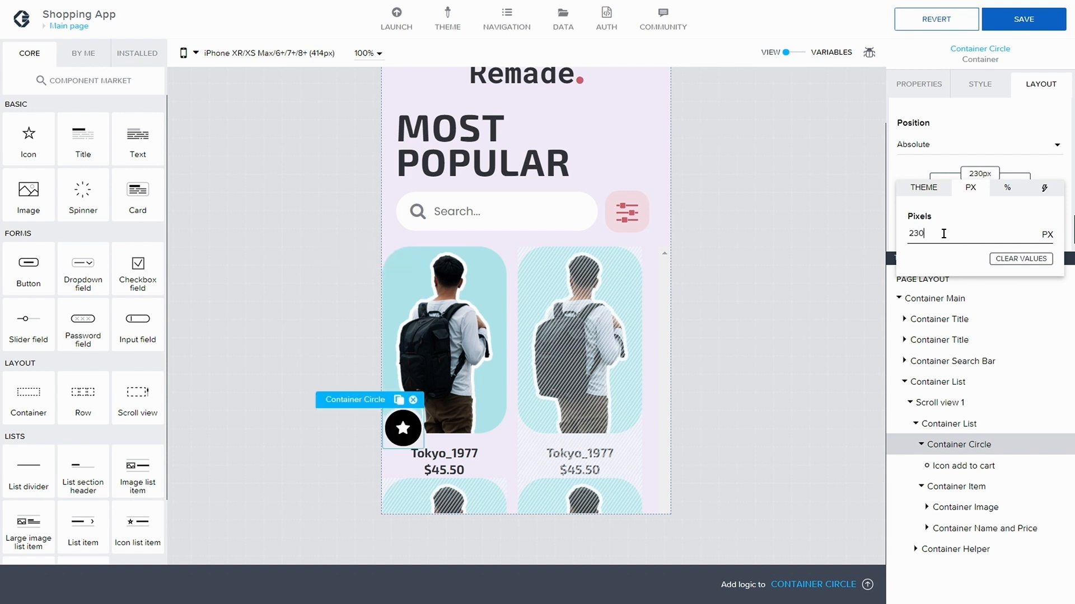
click(1014, 161)
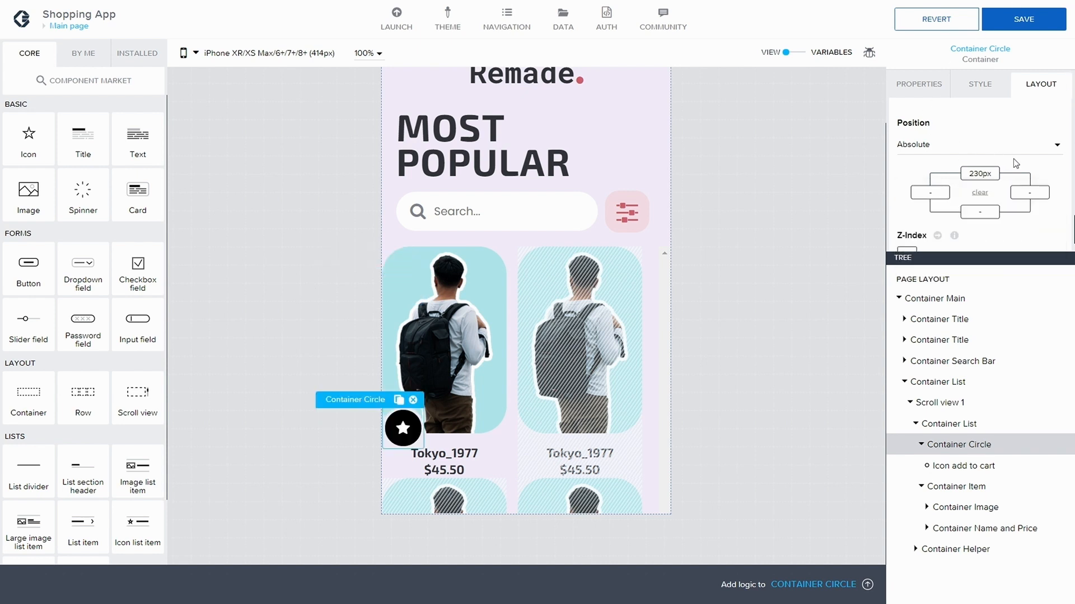
click(1023, 19)
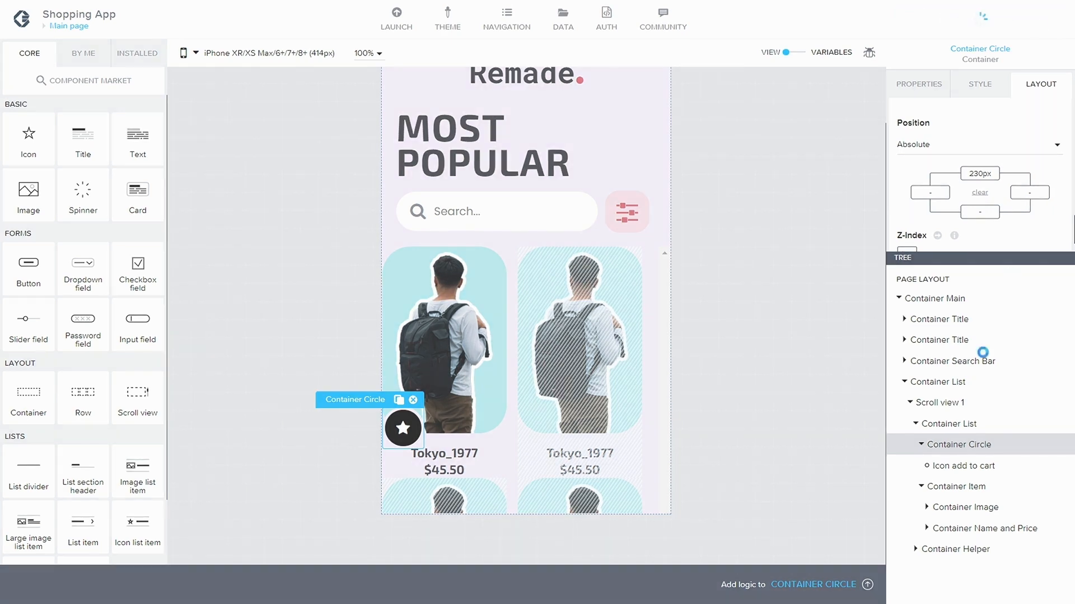
Move Container Circle with its icon into Container Item, placing it above Container Image in the page layout tree
click(969, 416)
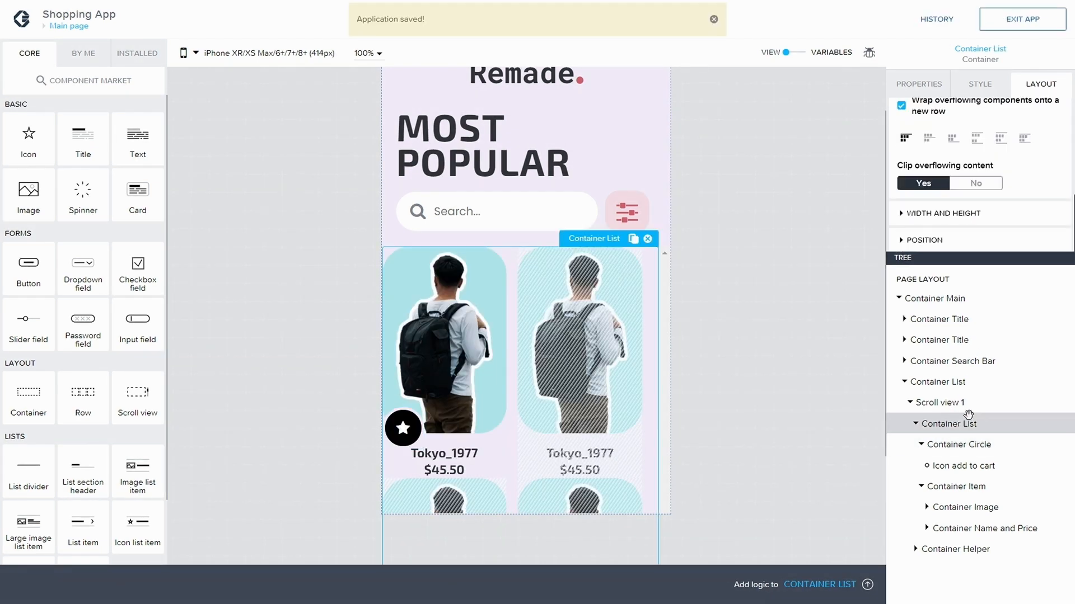
scroll(990, 144, up, 2)
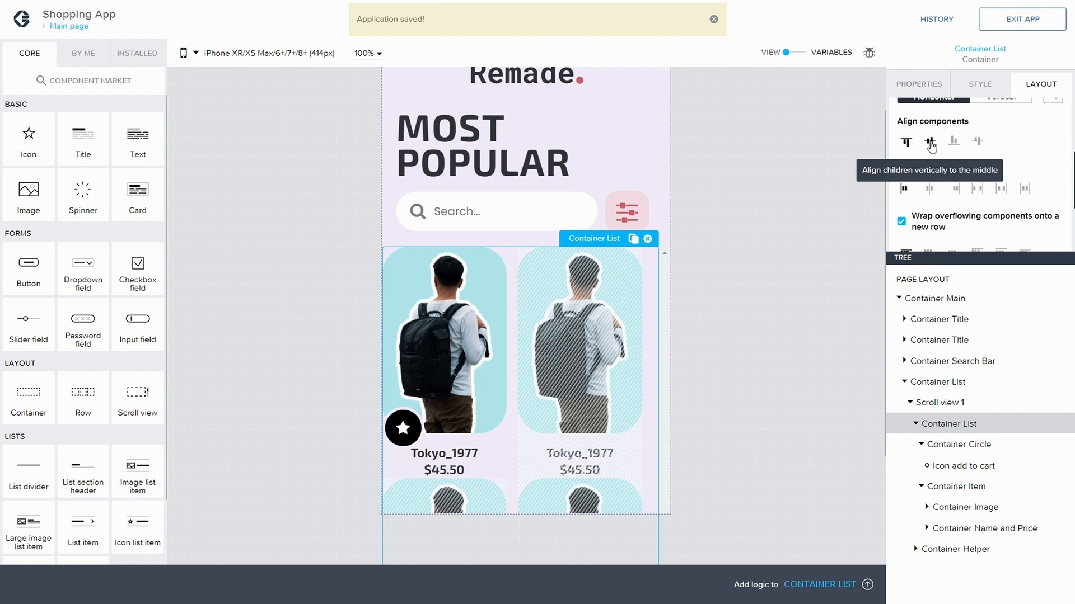
click(920, 444)
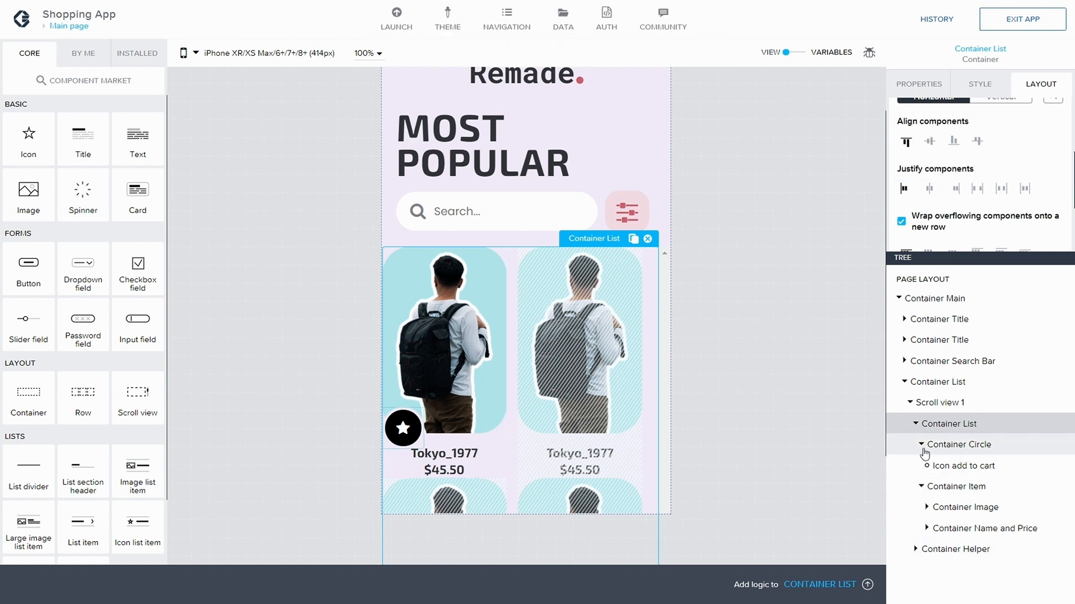
drag(954, 444, 962, 469)
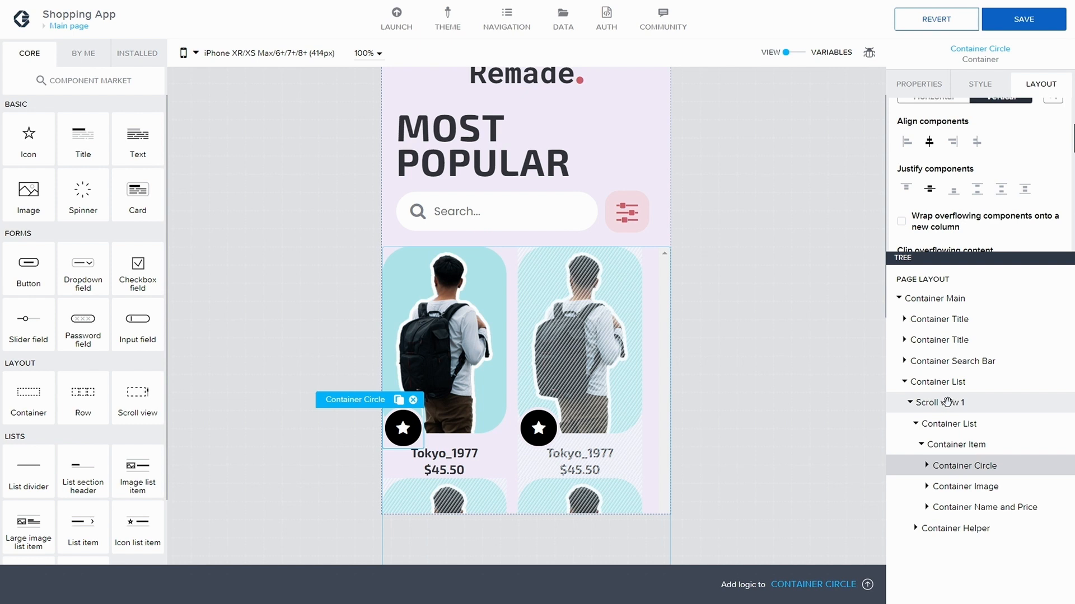
Align the components inside Container Item horizontally to the center in its vertical layout
click(955, 444)
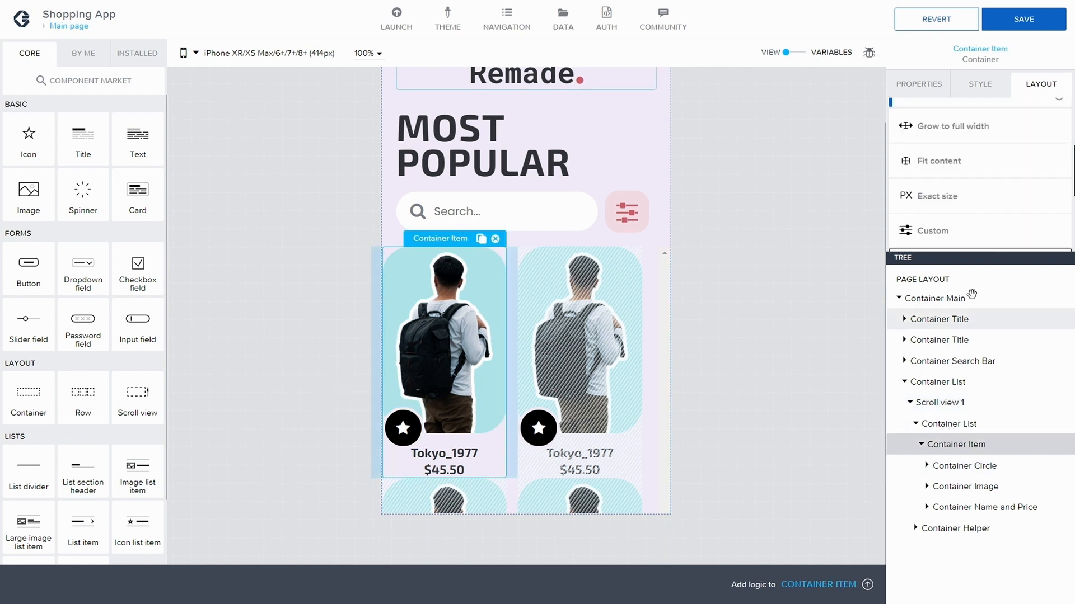
scroll(992, 160, up, 3)
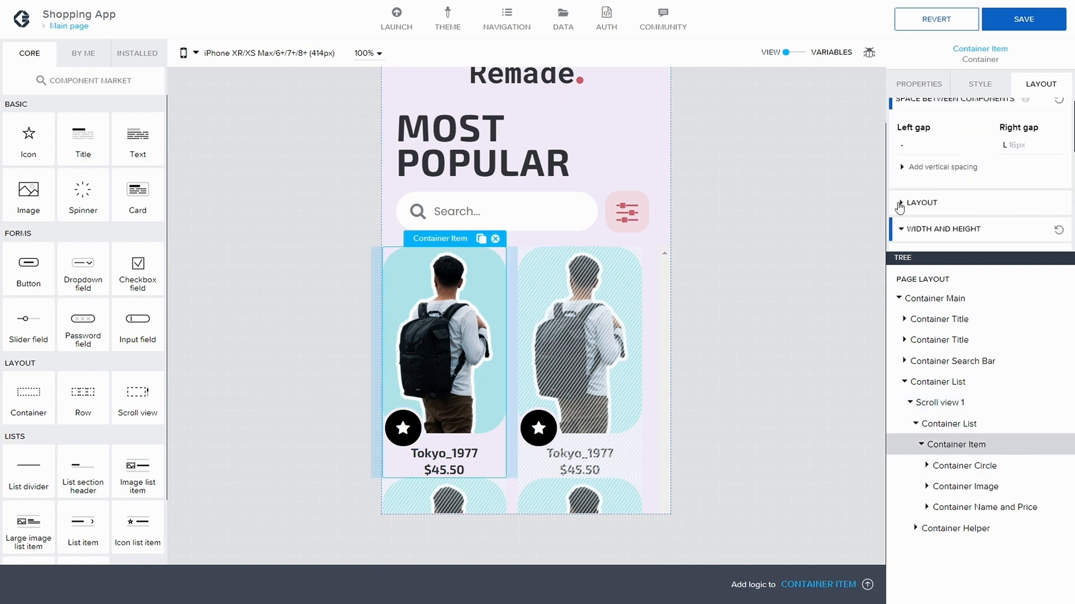
click(899, 170)
scroll(938, 190, down, 2)
click(929, 173)
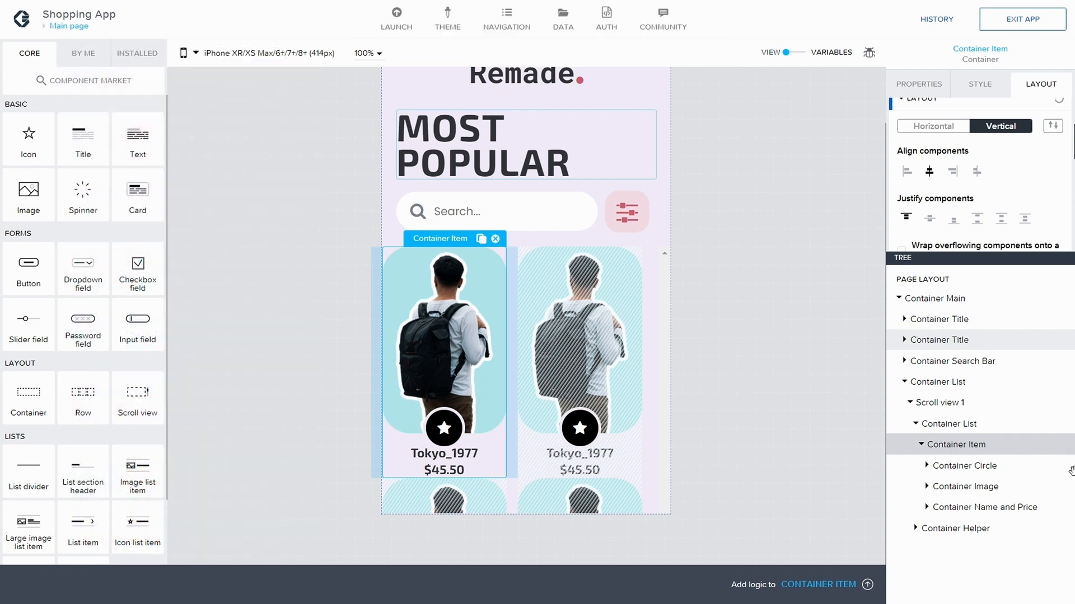
Increase Container Image's bottom gap to the XXXL theme spacing (28px) and save the app
click(962, 488)
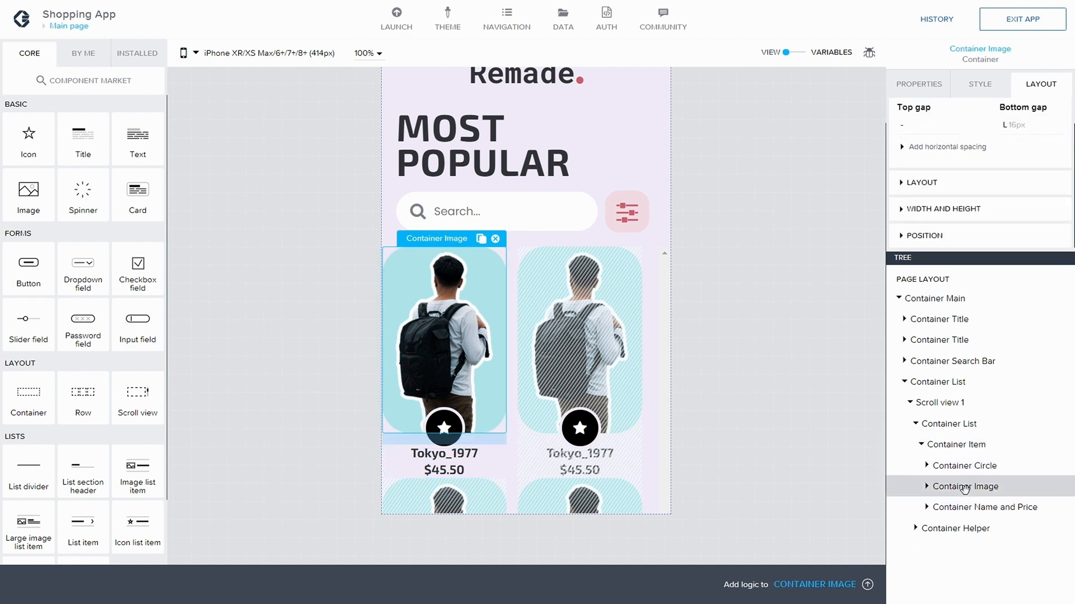
scroll(985, 134, up, 1)
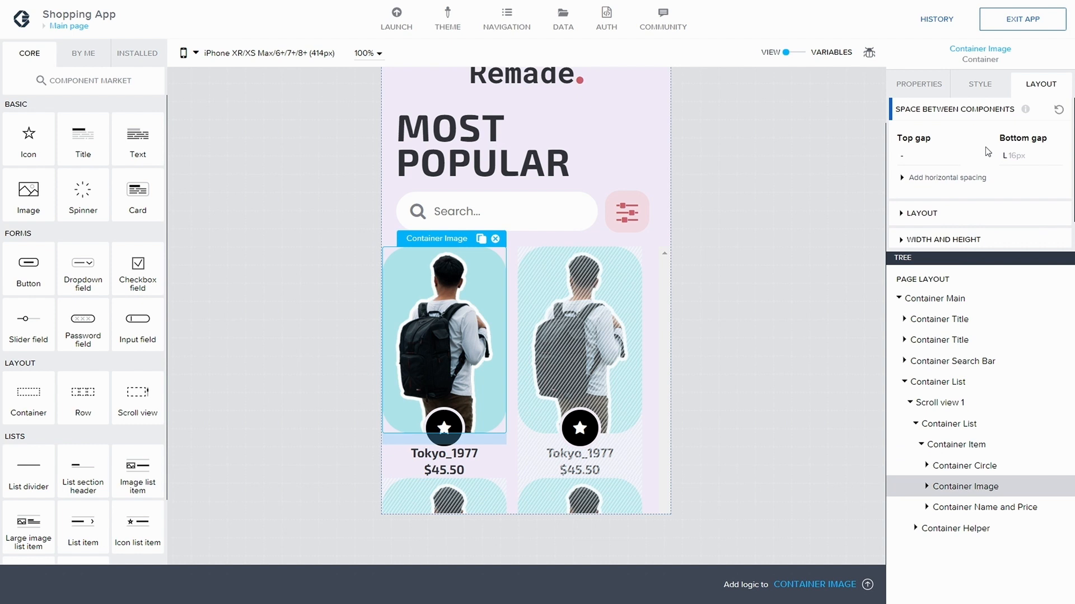
click(1014, 162)
click(989, 231)
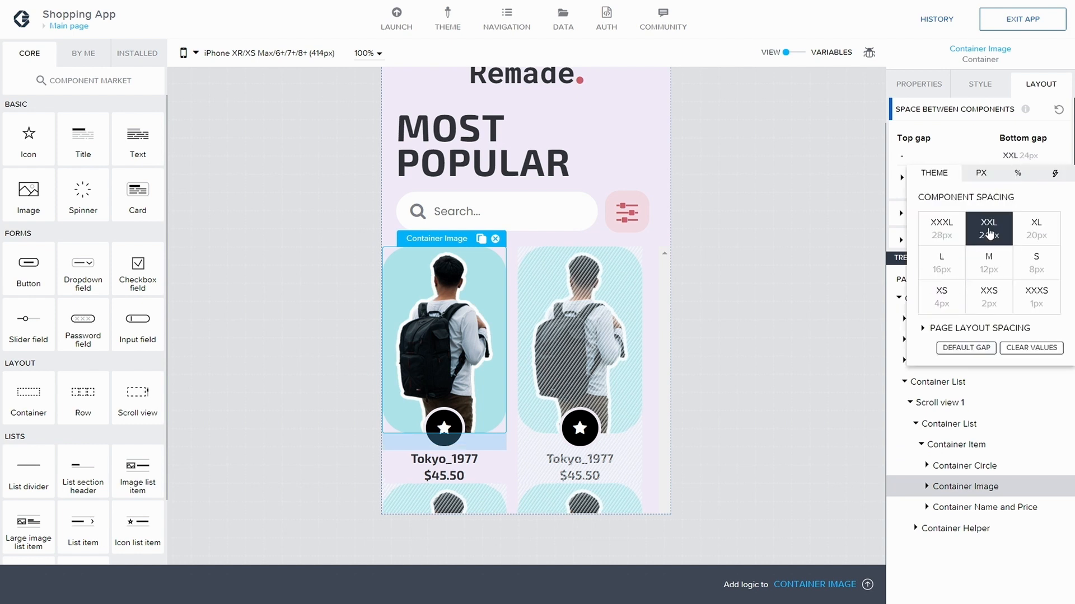
click(952, 233)
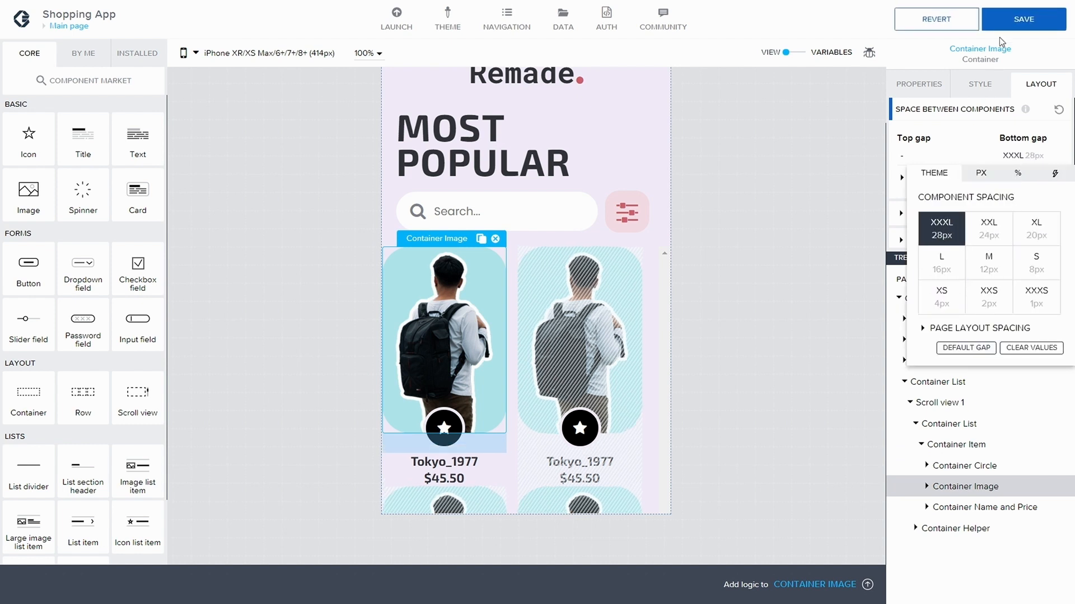
click(1016, 22)
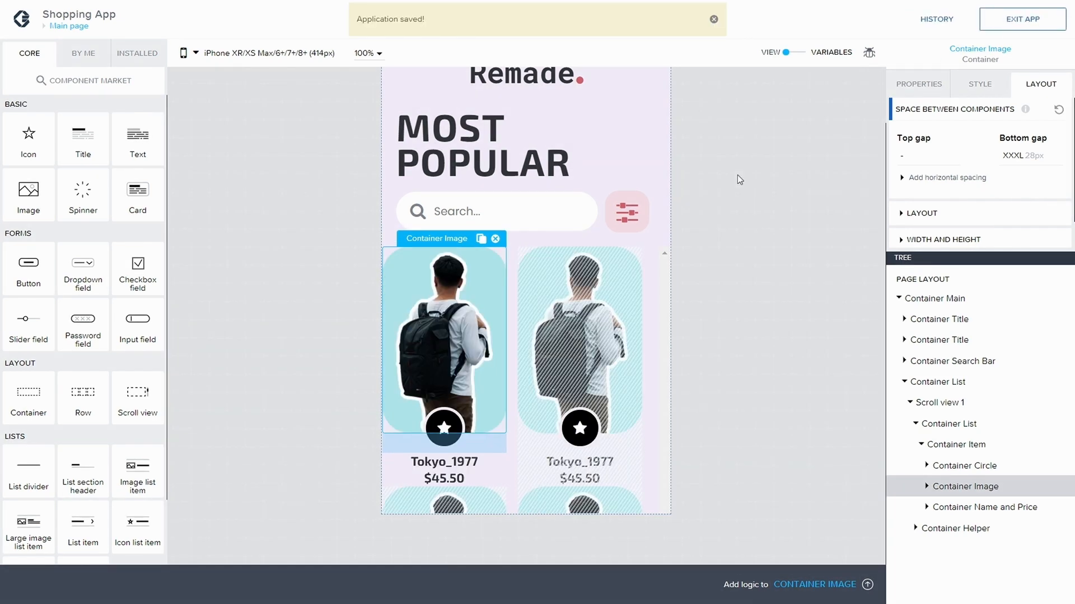
Set Container Image's bottom gap to the +XS page layout spacing (32px) and save the app
click(1024, 157)
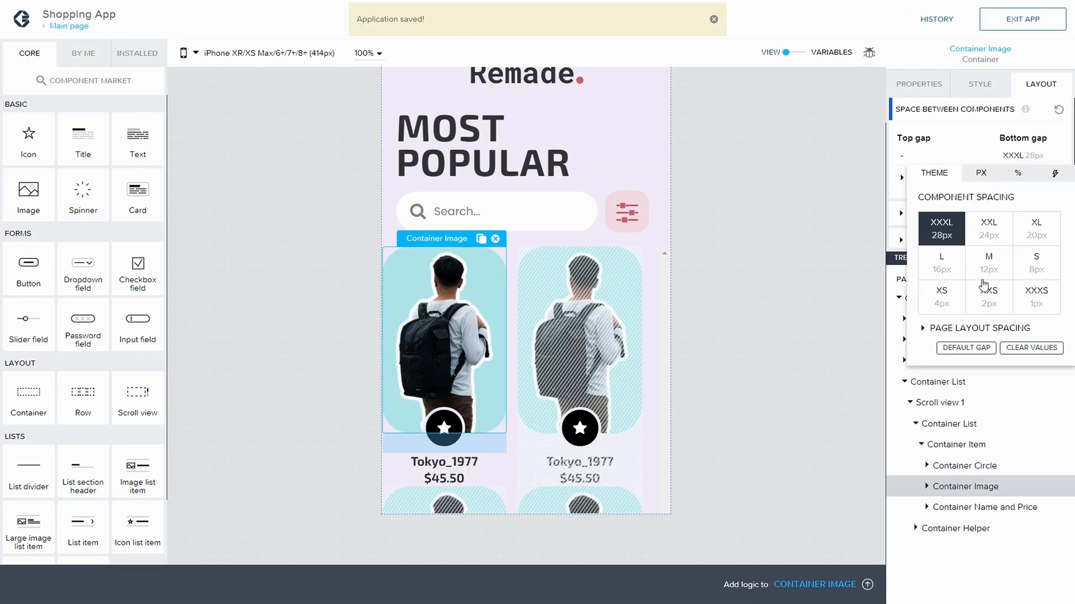
click(924, 329)
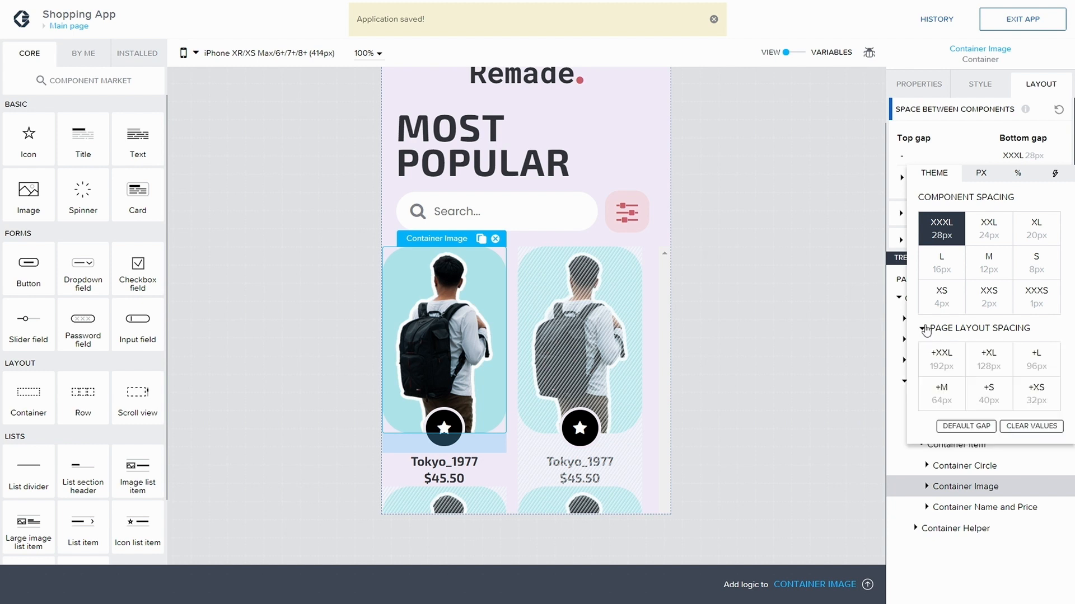
click(986, 395)
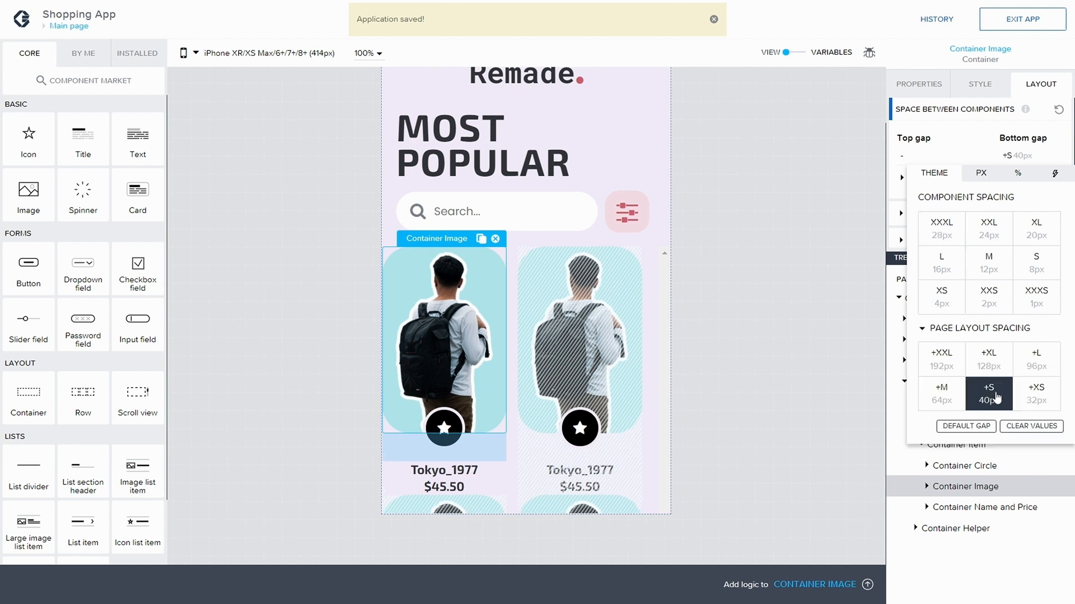
click(1035, 394)
click(1036, 22)
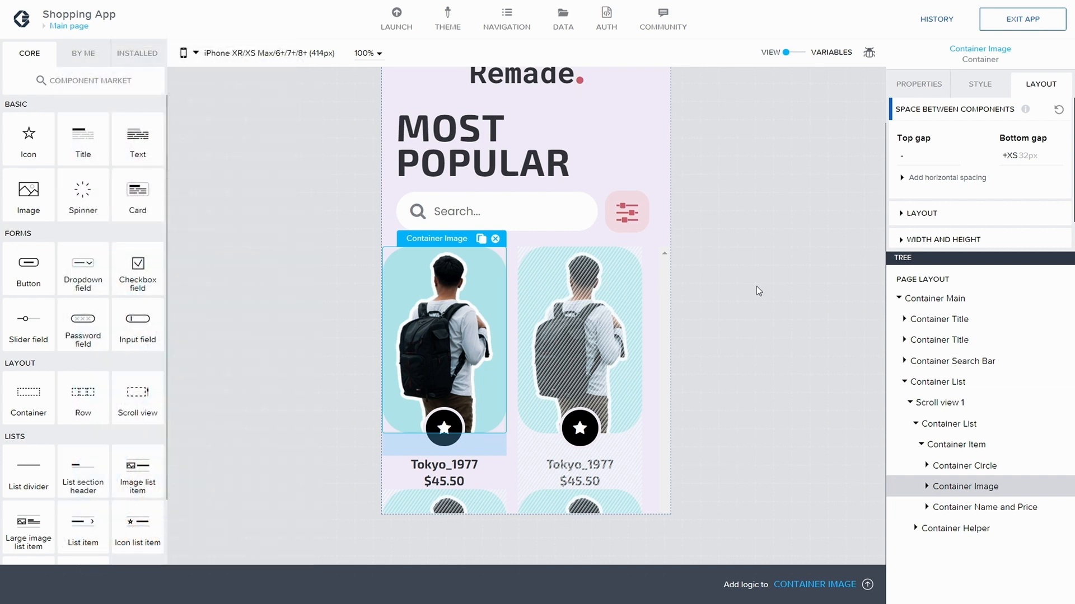
click(955, 507)
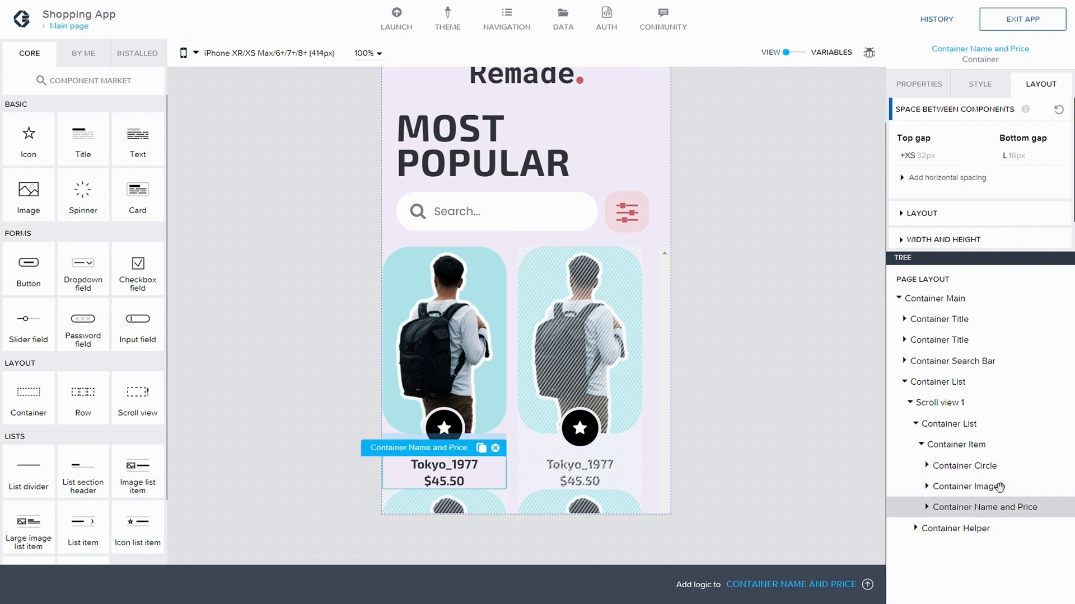
click(926, 508)
click(926, 508)
click(926, 508)
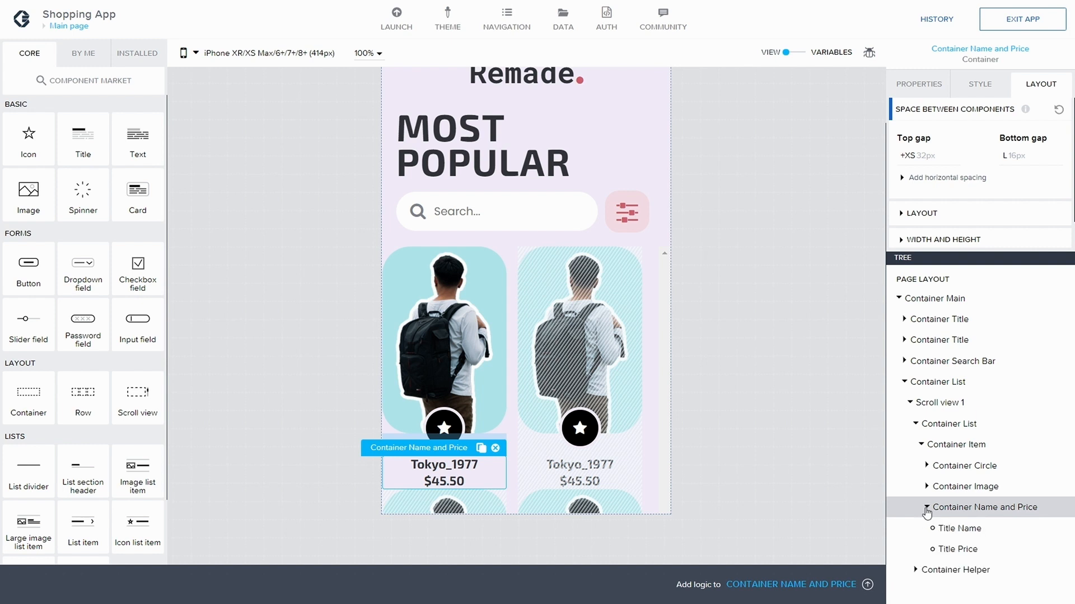
click(926, 508)
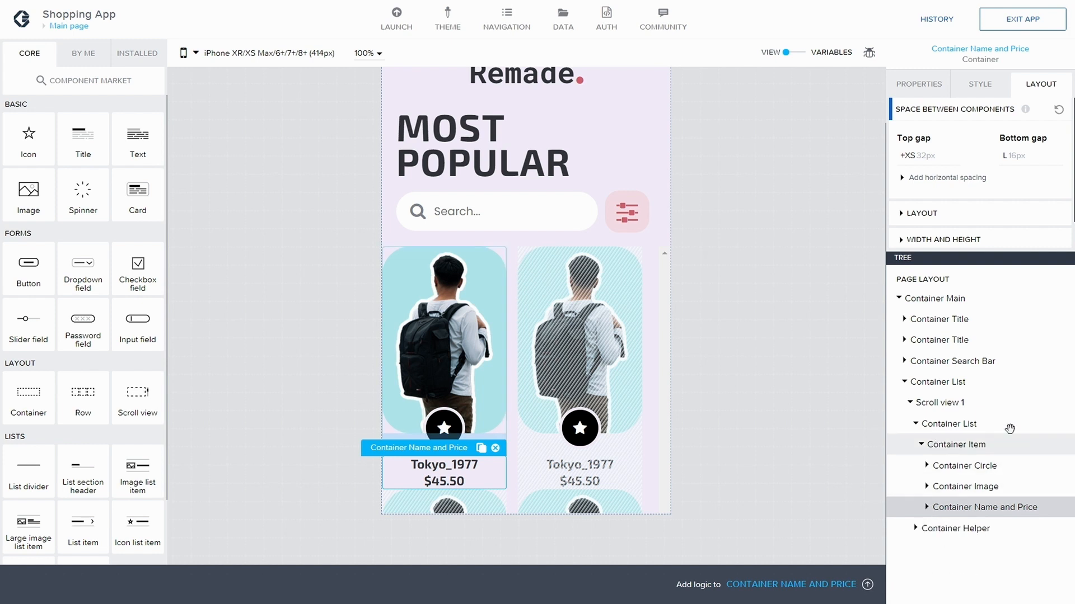
Try the XXL (24px) right gap on Container Item, restore it to L (16px), and save the app
click(985, 444)
click(1017, 159)
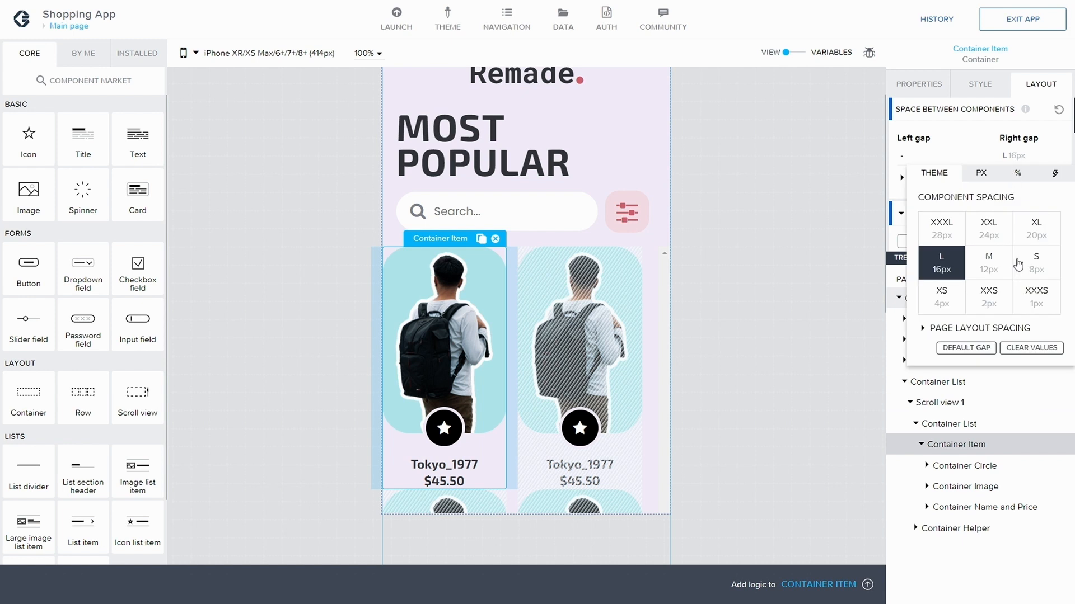
click(985, 235)
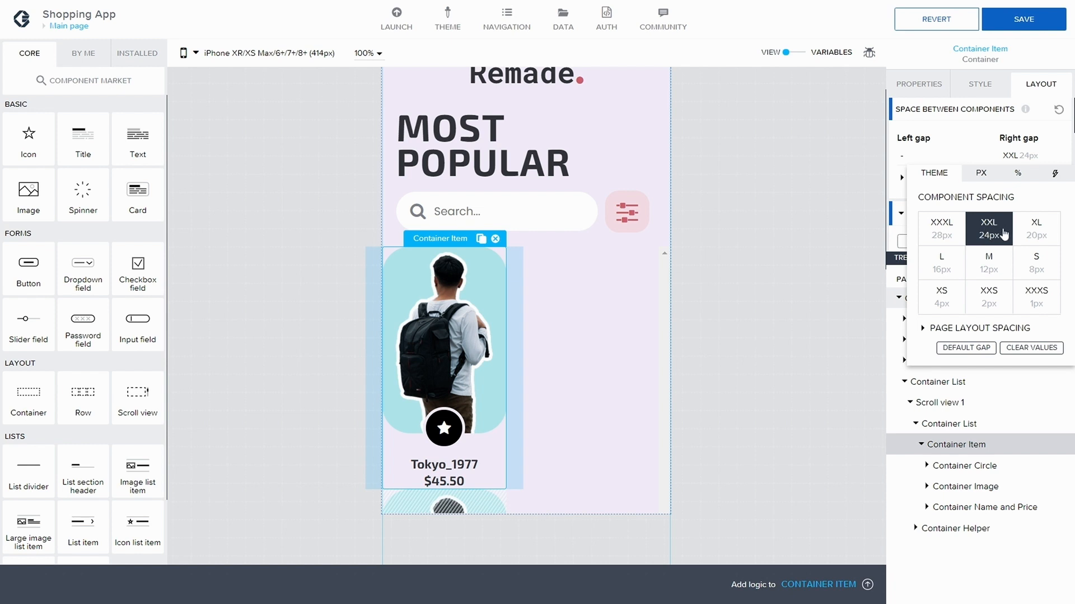
click(937, 265)
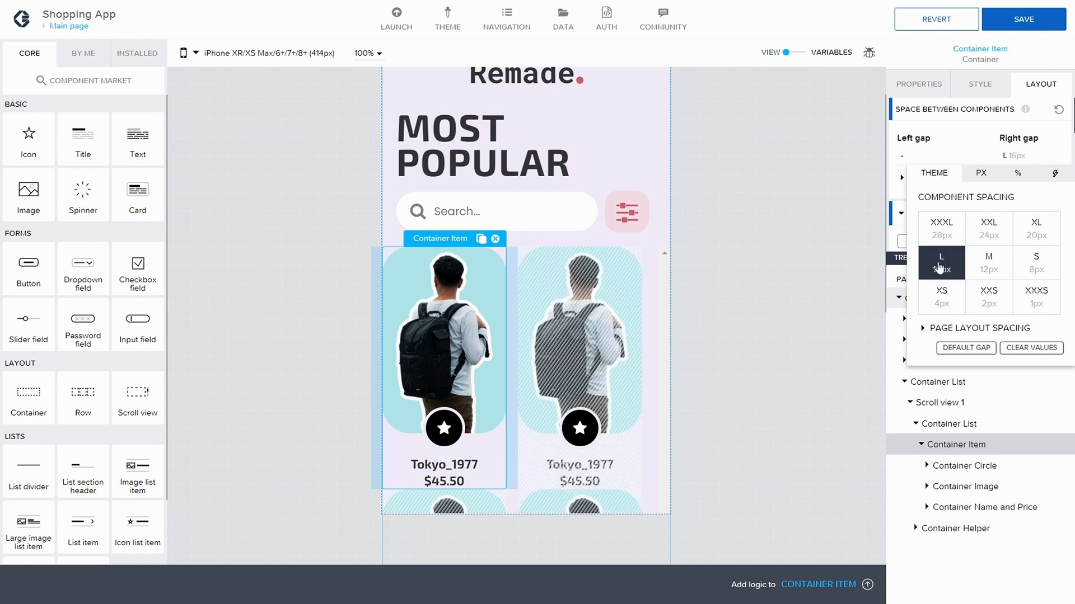
click(1024, 22)
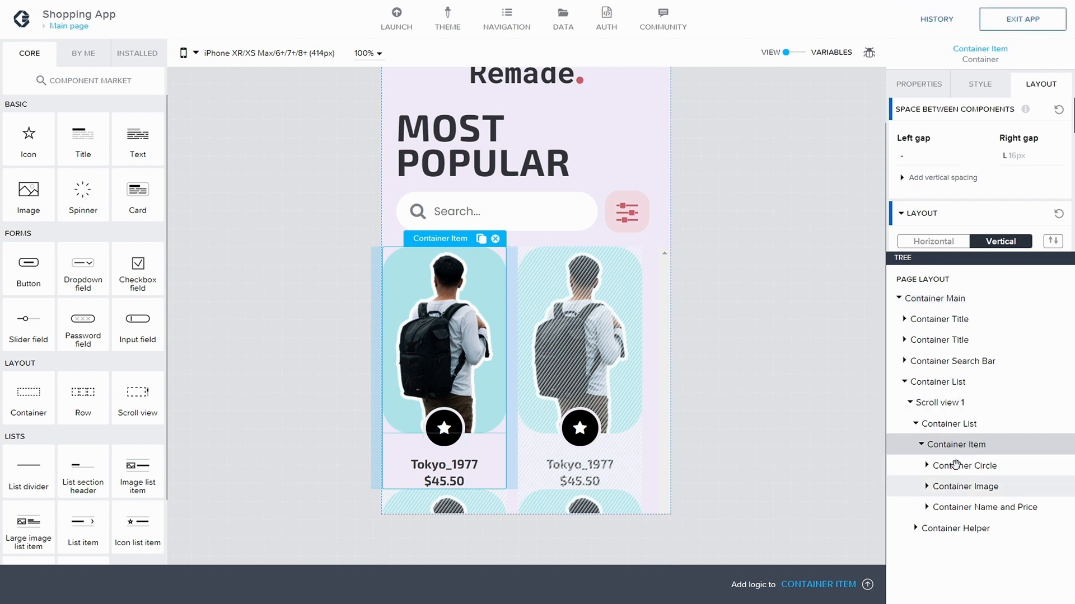
Add a bottom spacing of L (16px) to Container Item and save the app
click(949, 507)
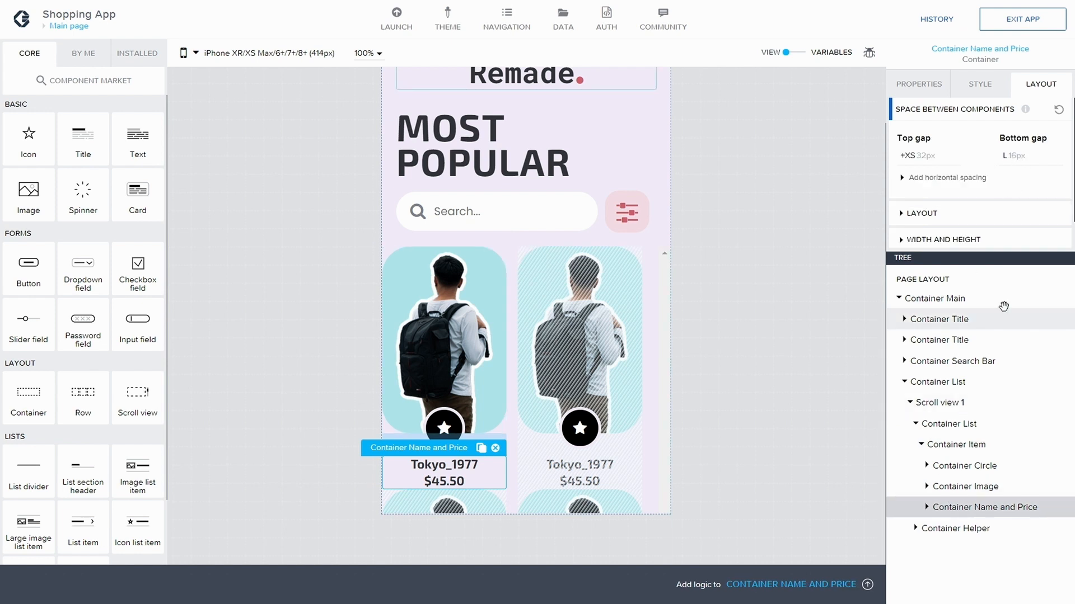
click(946, 444)
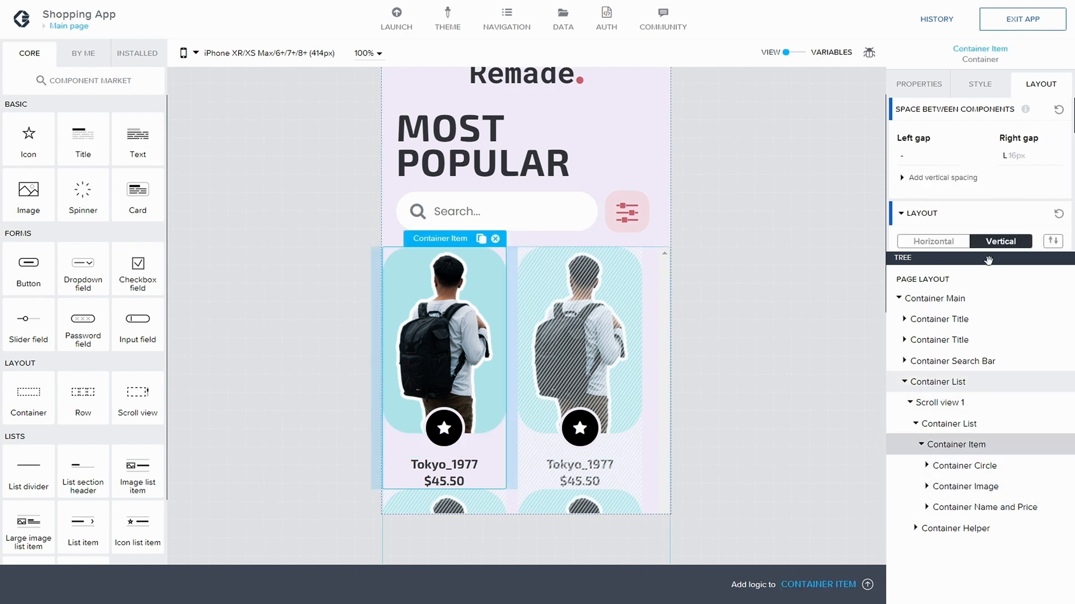
click(903, 180)
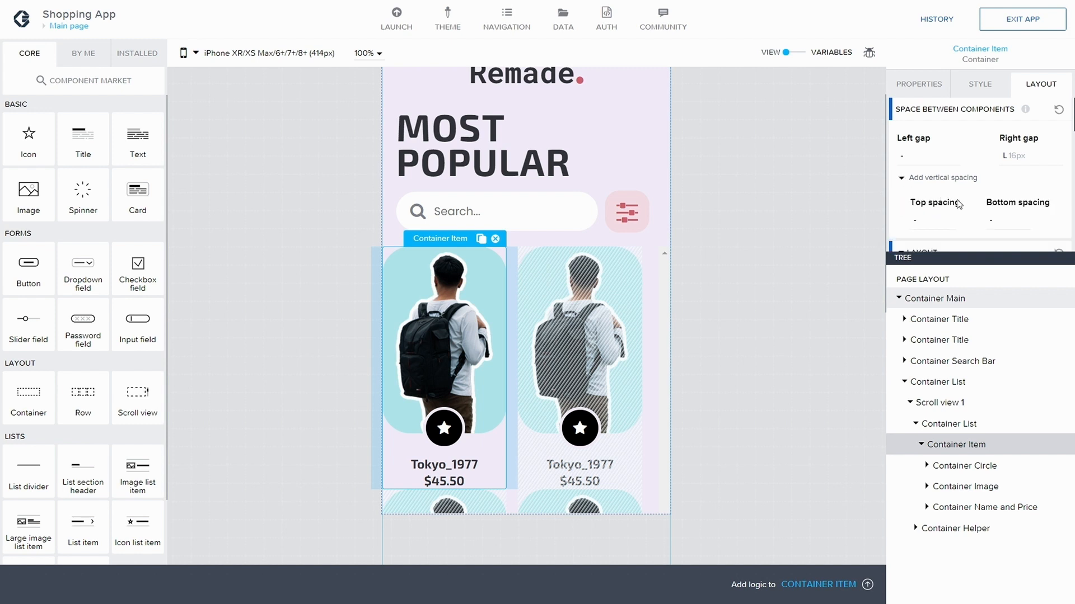
scroll(918, 185, down, 1)
click(991, 175)
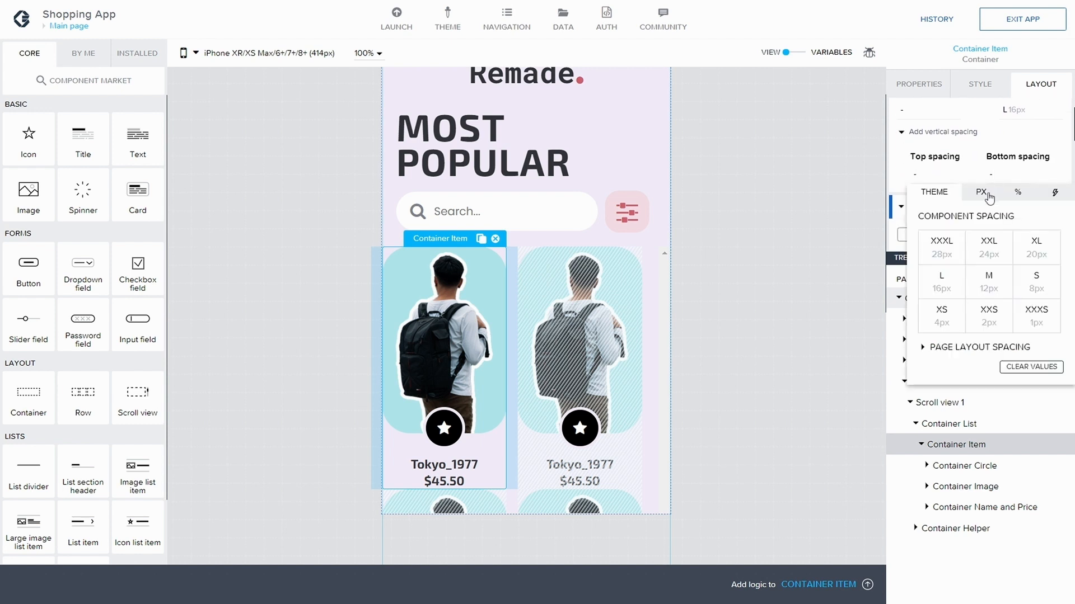
click(941, 286)
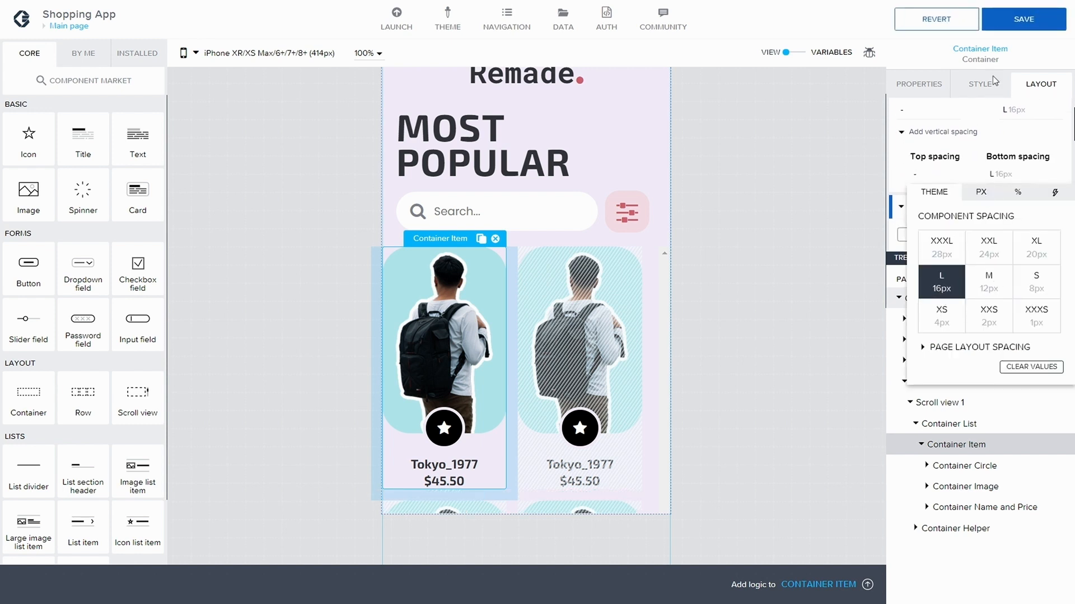
click(1019, 19)
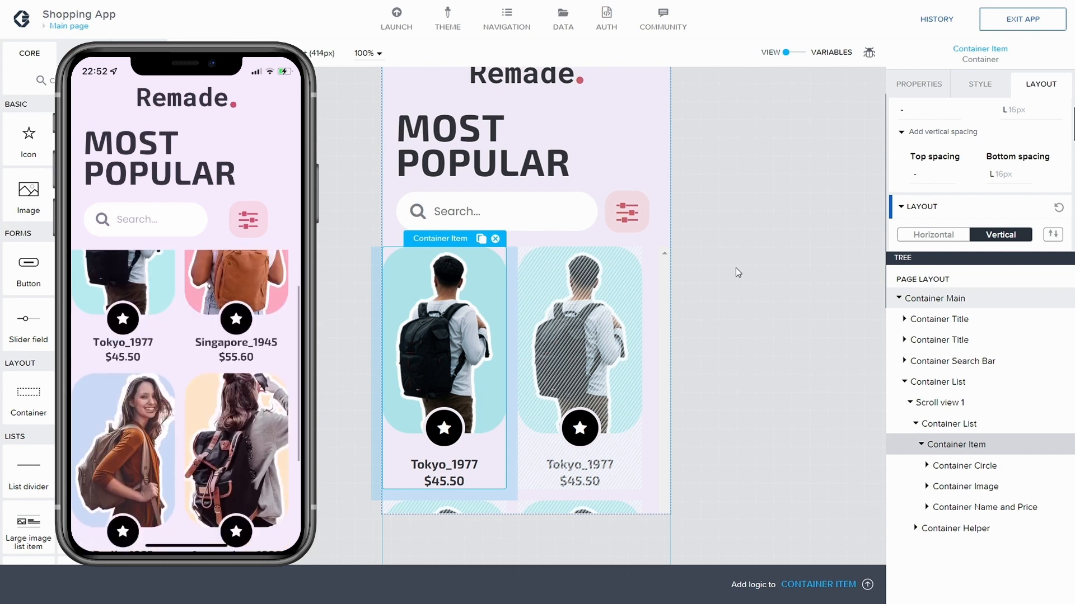
Set the left and right spacing of the outer Container List, below Container Search Bar, to XL (20px) and save the app
click(904, 381)
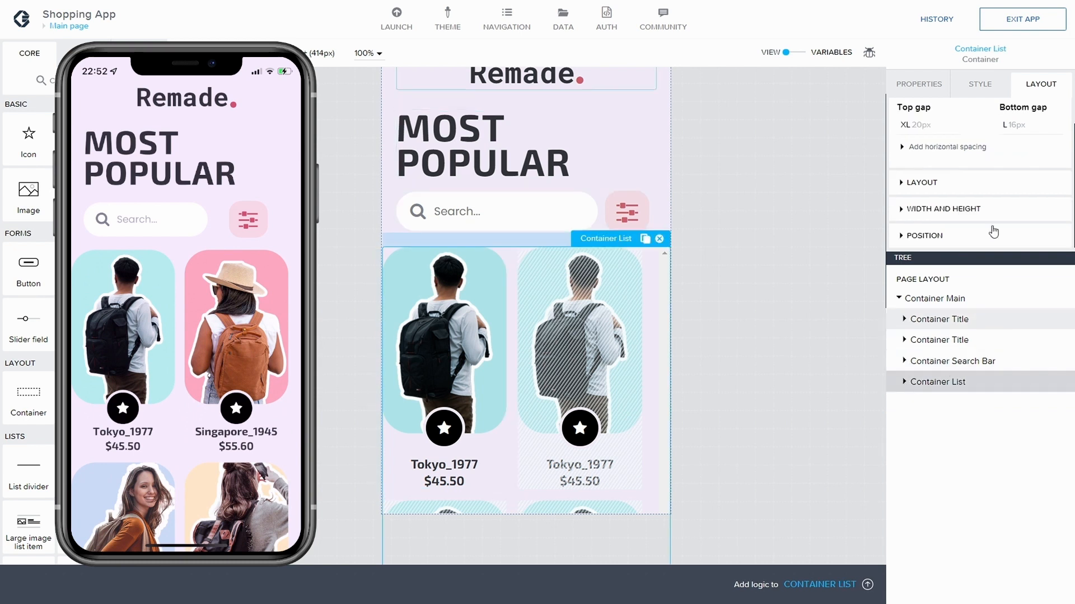
click(899, 149)
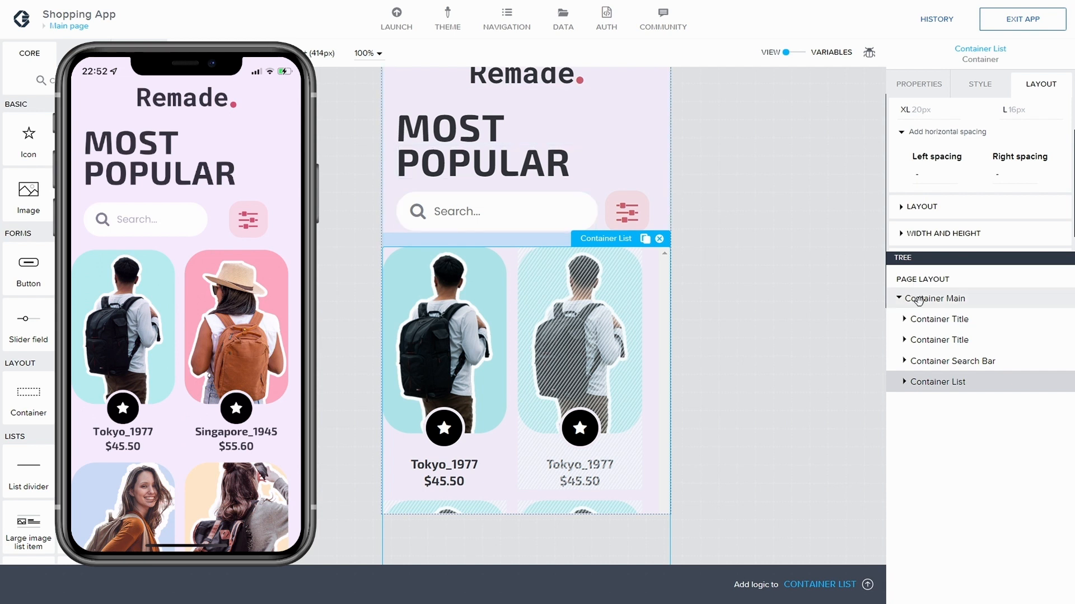
click(923, 361)
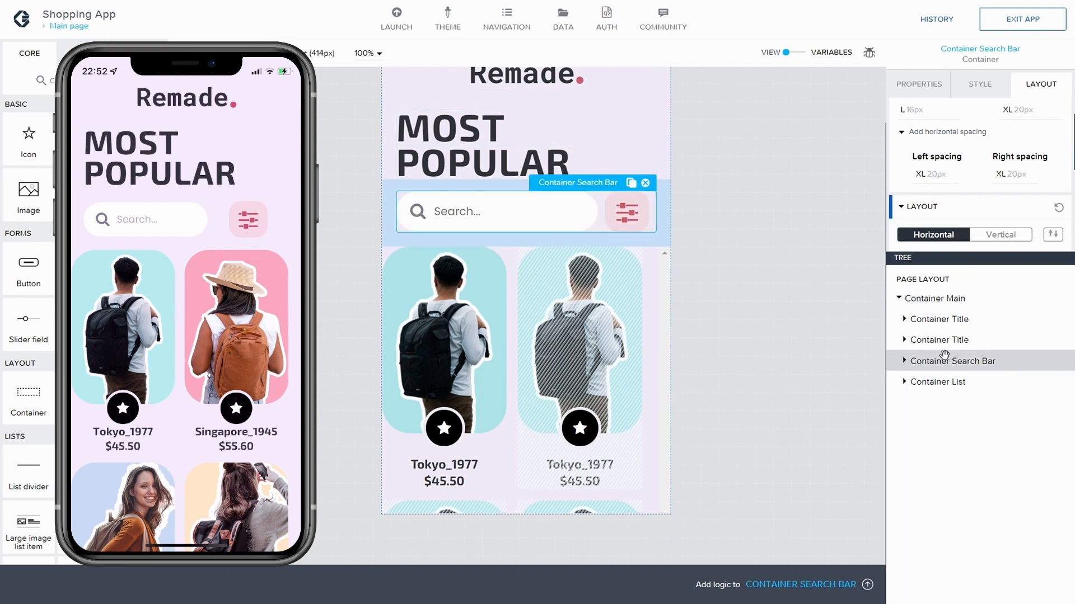
click(945, 385)
click(929, 127)
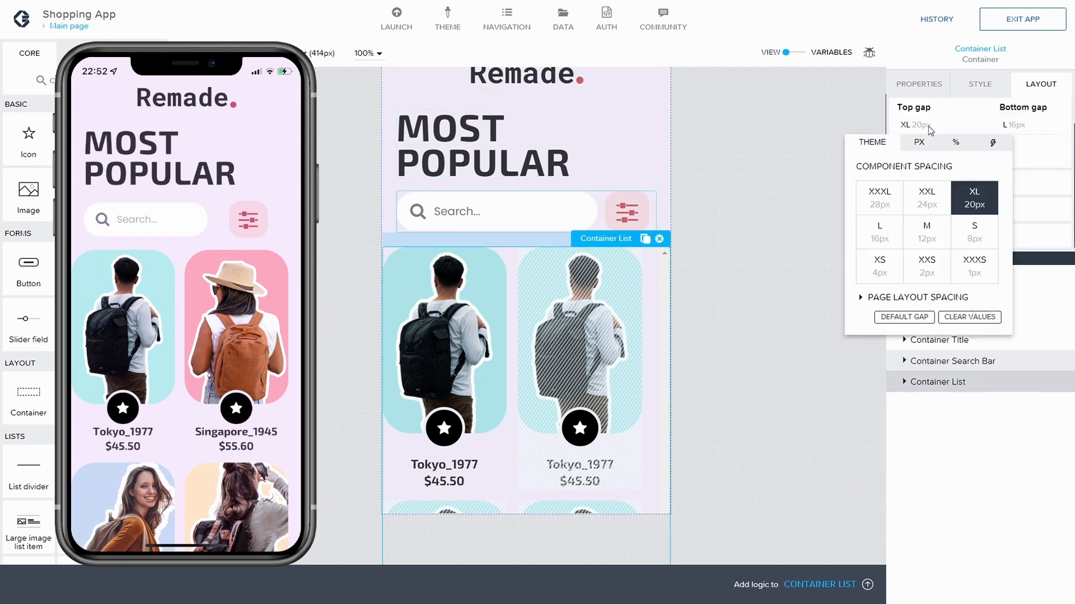
click(932, 130)
click(904, 149)
click(927, 177)
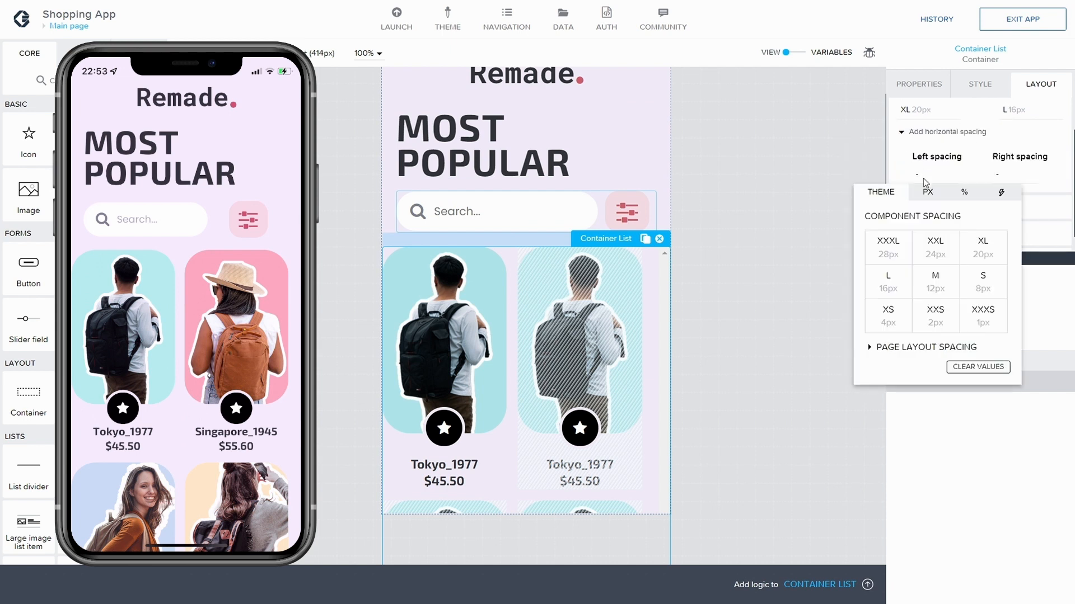
click(979, 254)
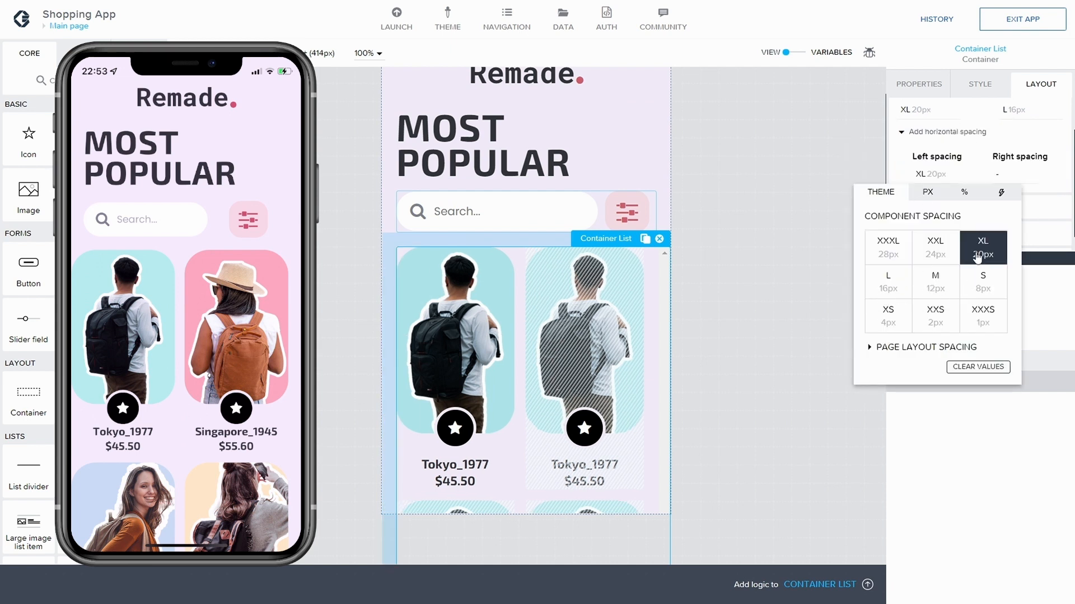
click(1002, 174)
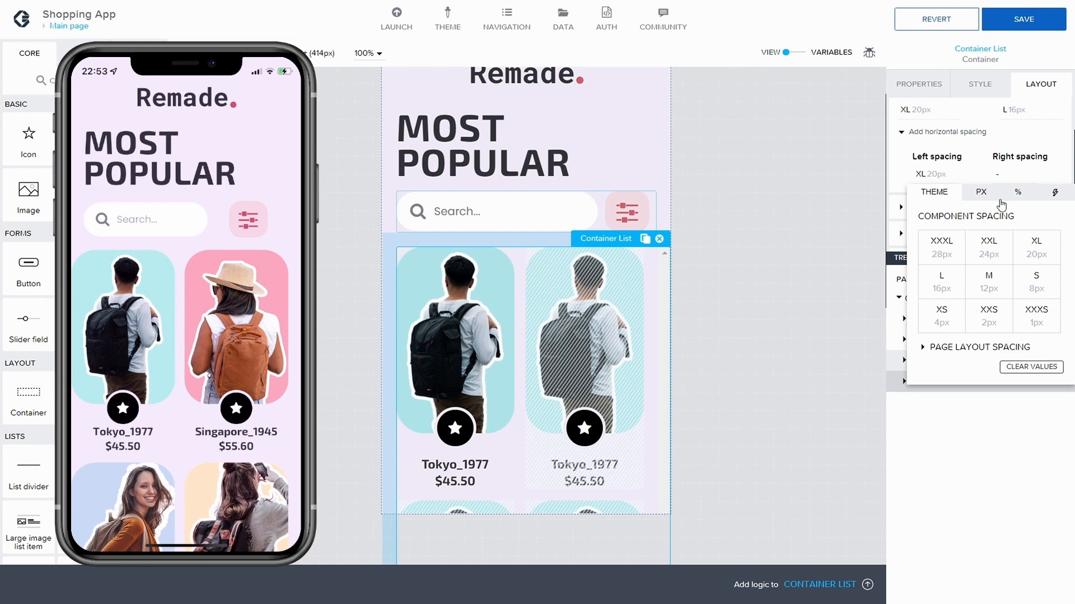
click(1034, 257)
click(1032, 27)
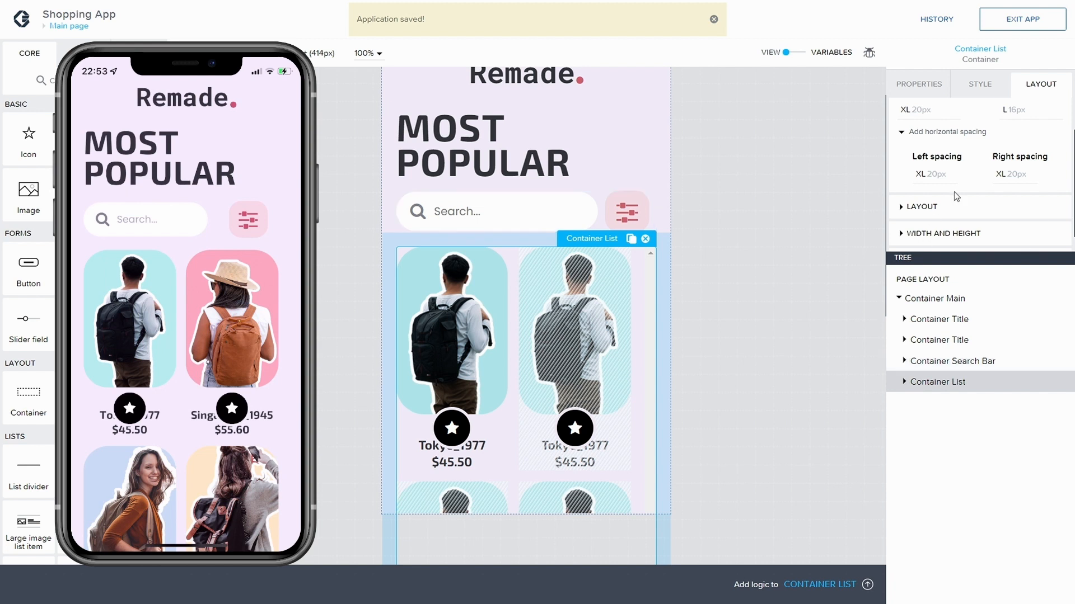
Justify the components of the Container List inside Scroll view 1 horizontally with space around them and save the app
click(902, 384)
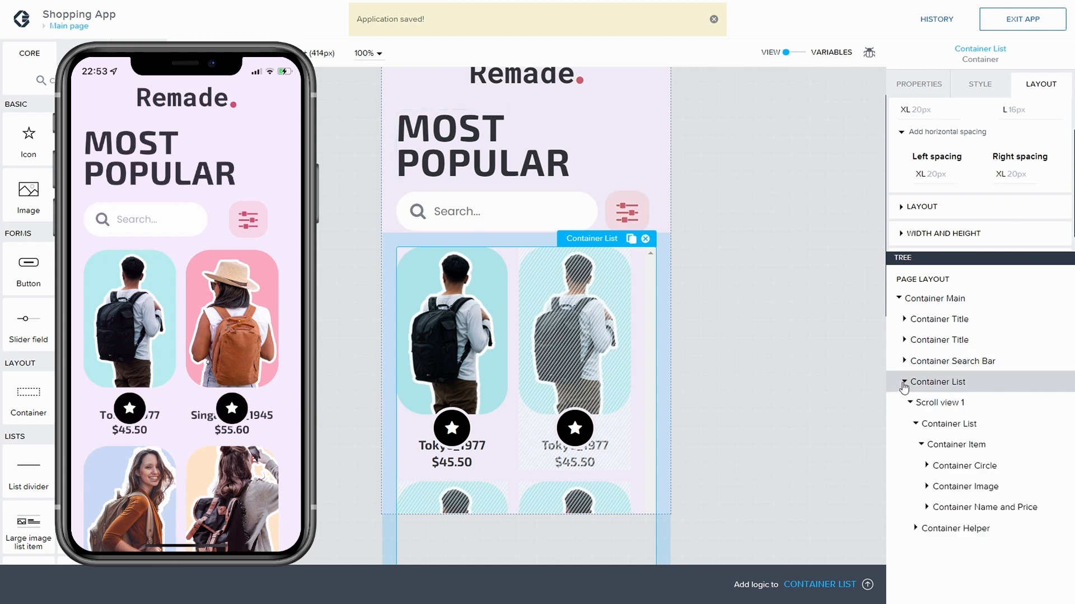
click(948, 424)
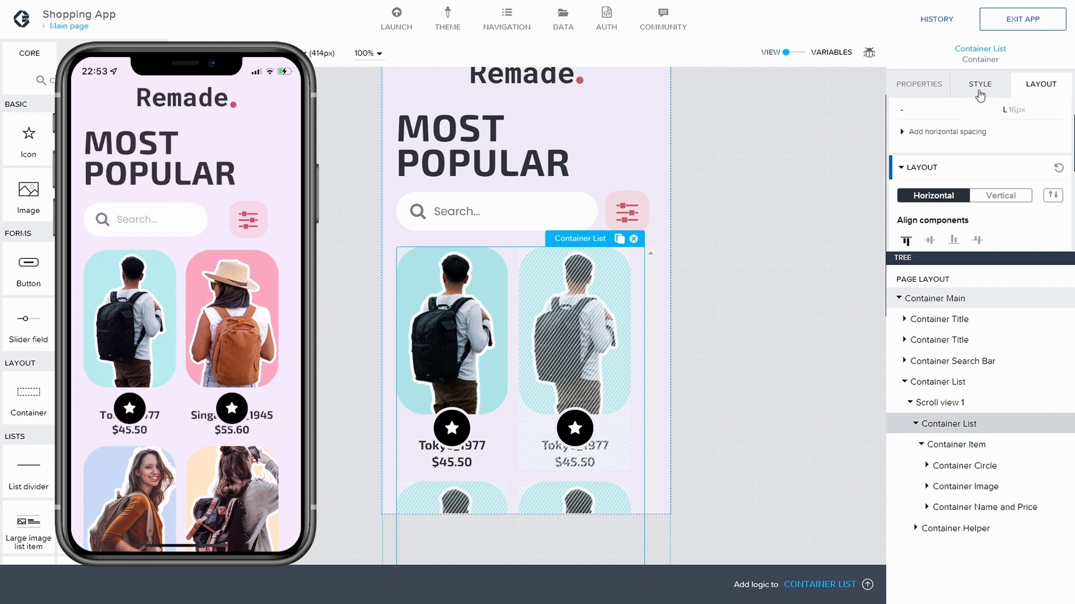
scroll(1012, 144, down, 1)
scroll(1009, 140, down, 3)
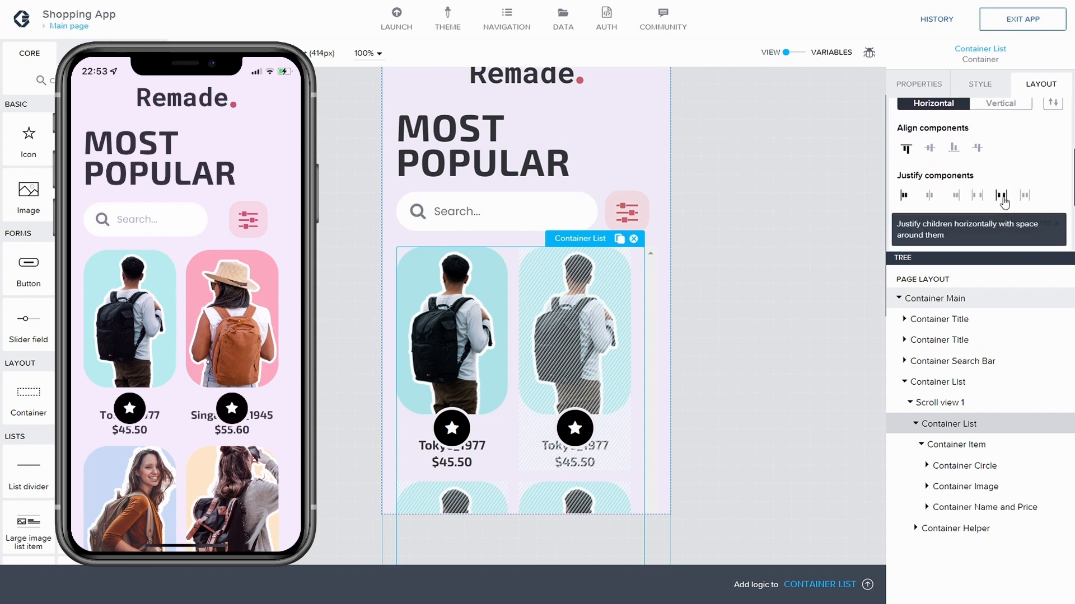
click(1001, 195)
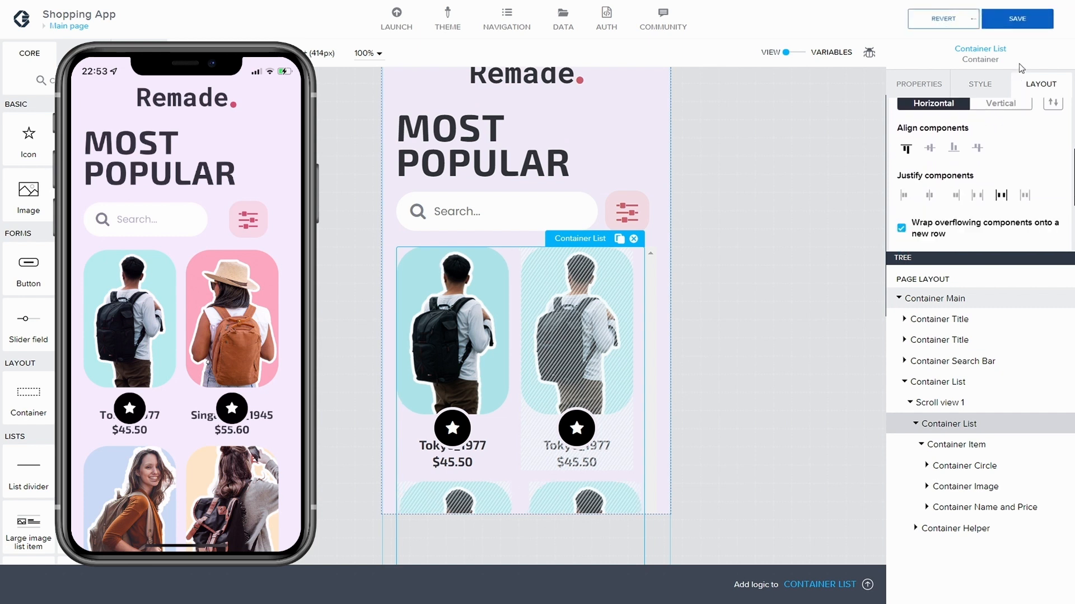
click(1024, 18)
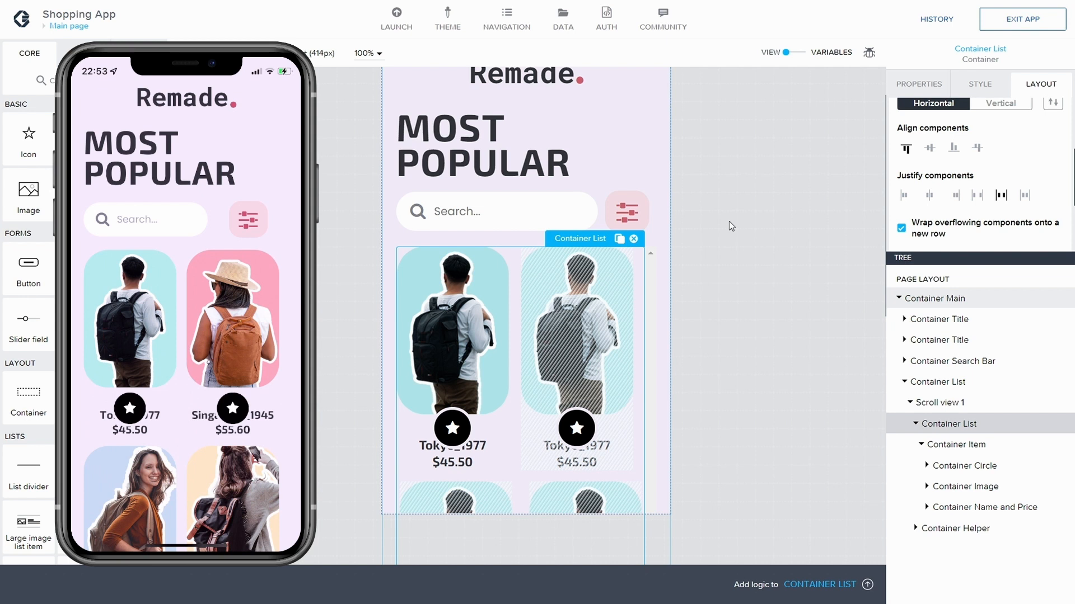
Set Container Circle's top offset in its absolute position to 210px and save the app
click(452, 428)
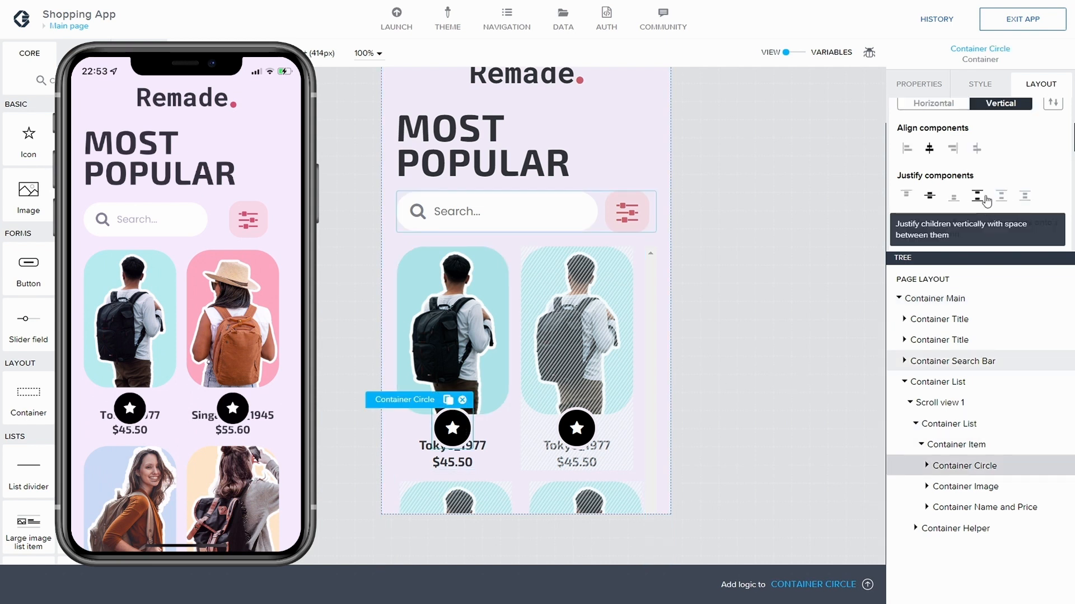
scroll(992, 175, down, 3)
scroll(991, 176, down, 5)
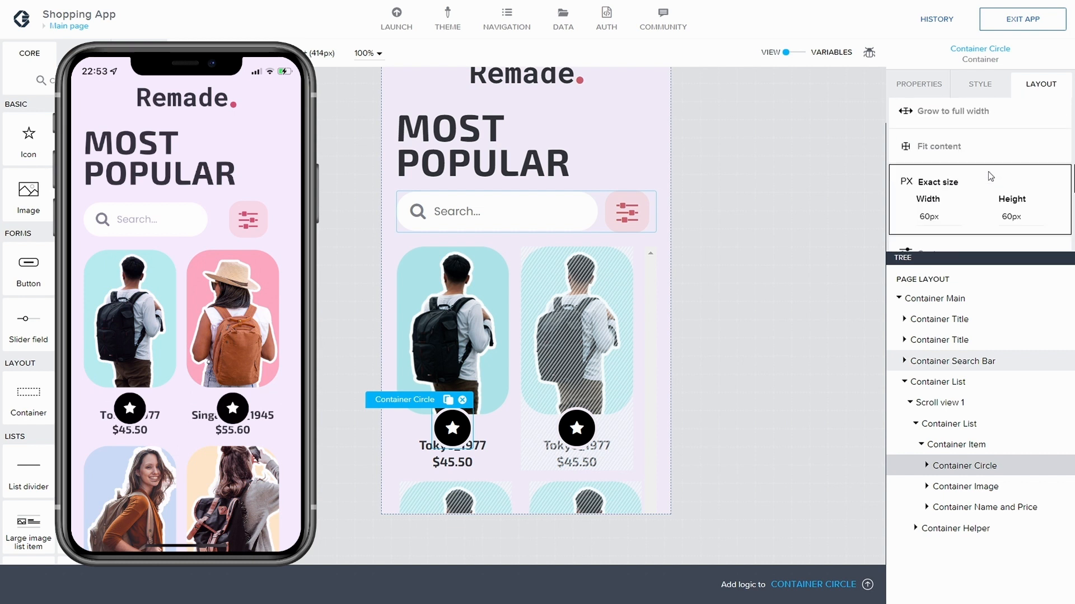
scroll(990, 176, down, 3)
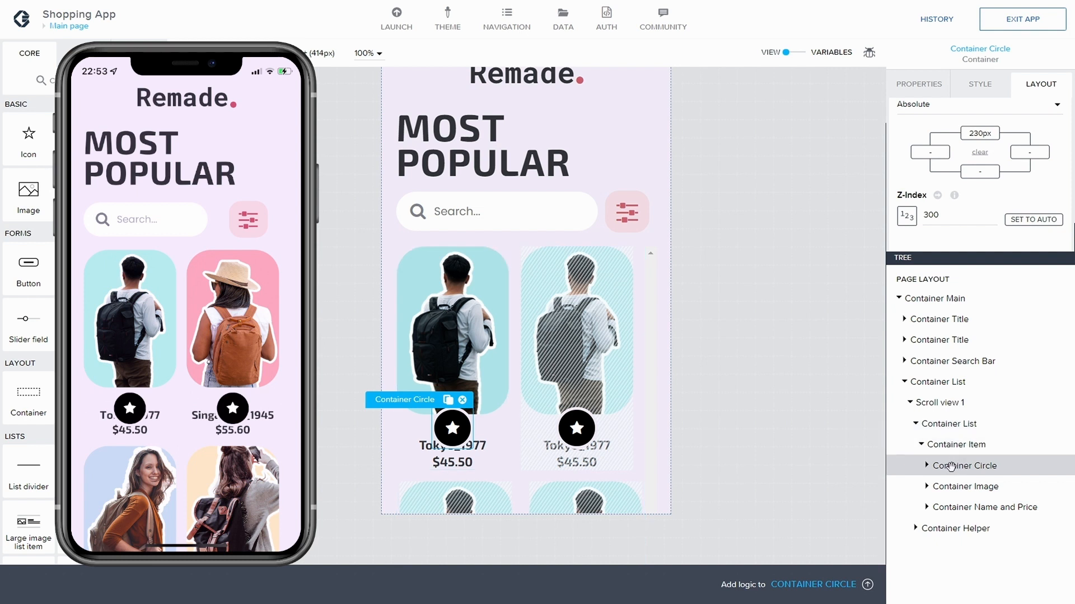
scroll(977, 168, up, 1)
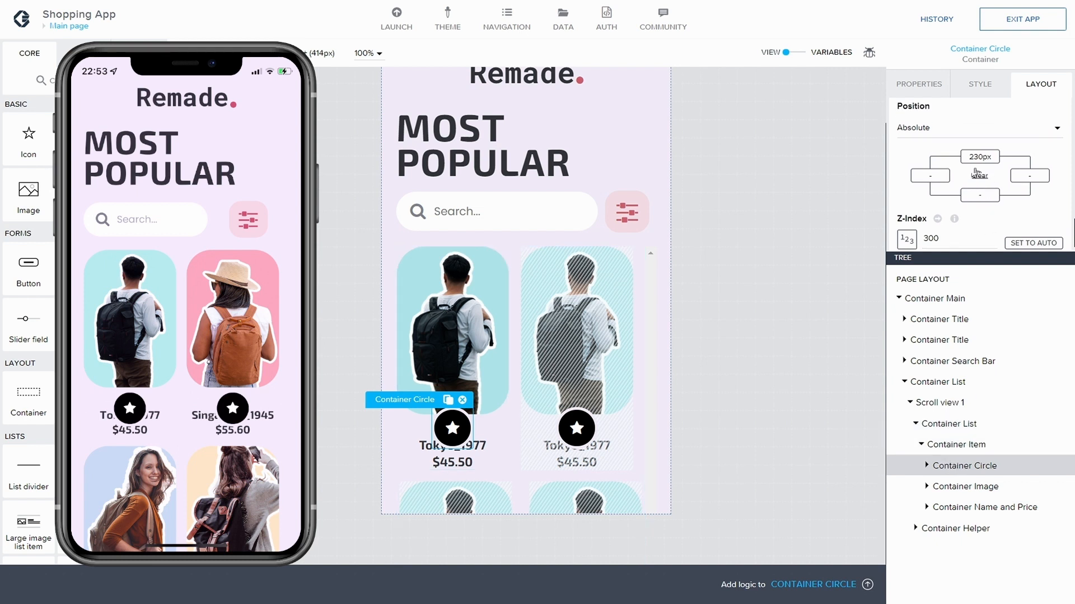
click(975, 161)
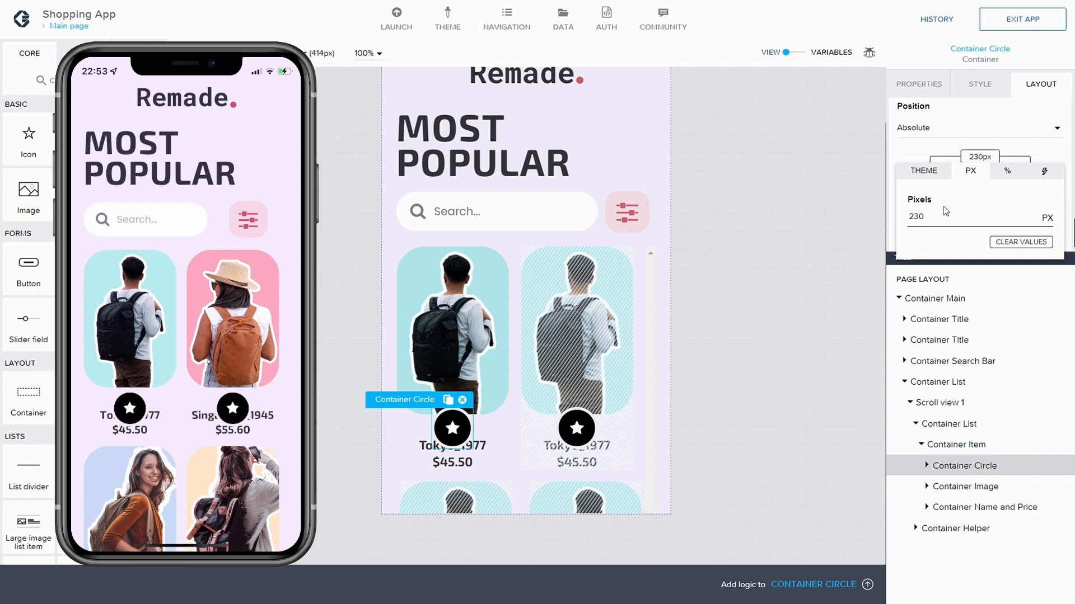
key(Left)
key(BackSpace)
text(1)
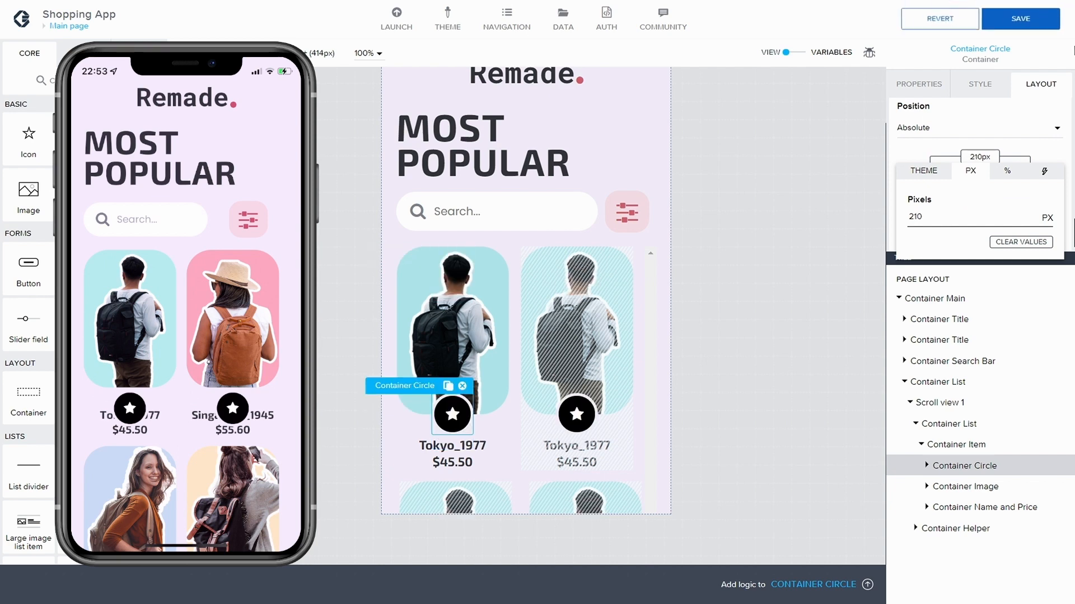
click(1039, 19)
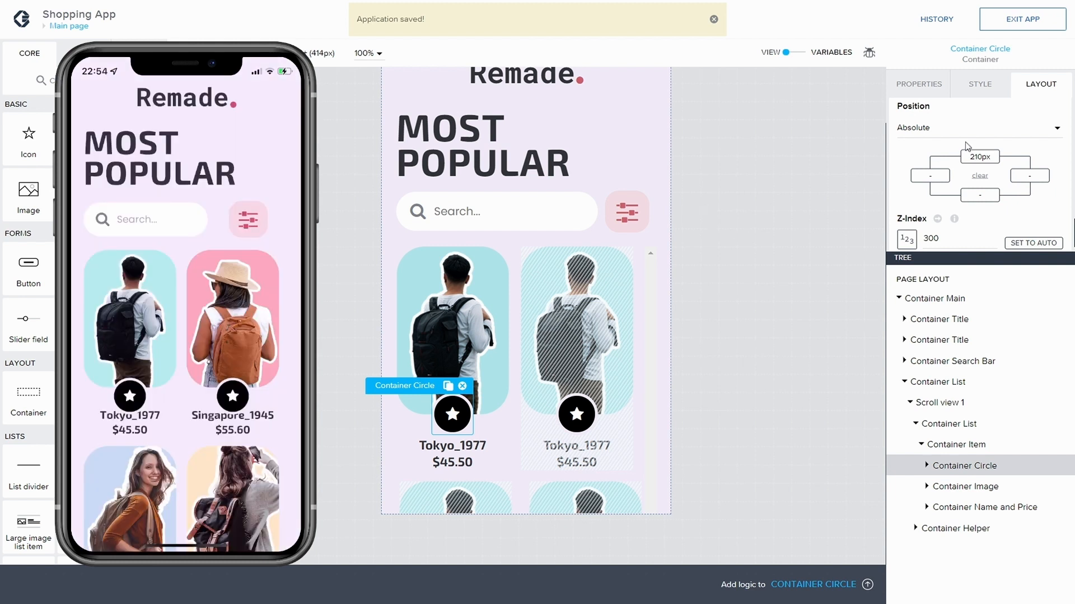
Reduce Container Circle's top offset to 200px
click(978, 157)
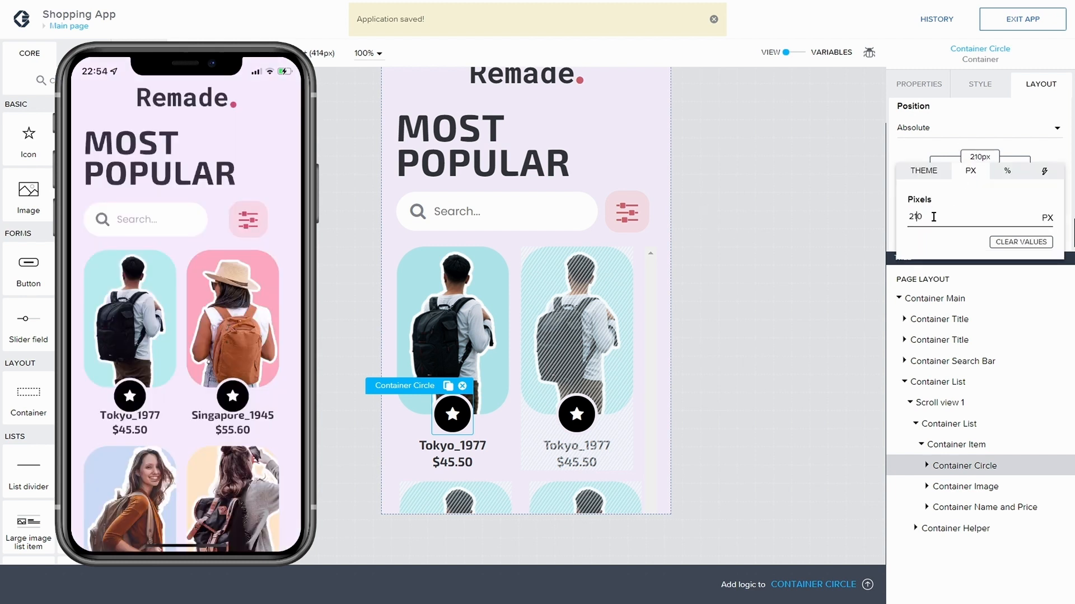
key(BackSpace)
text(0)
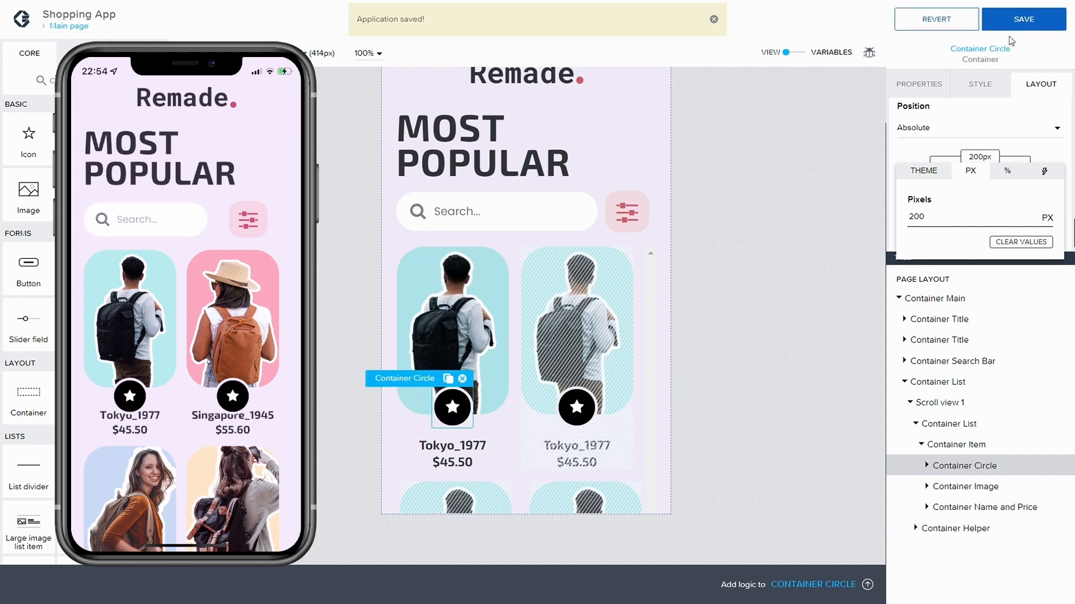
Save the app and add a new container above Container Main in the page layout tree
click(1011, 22)
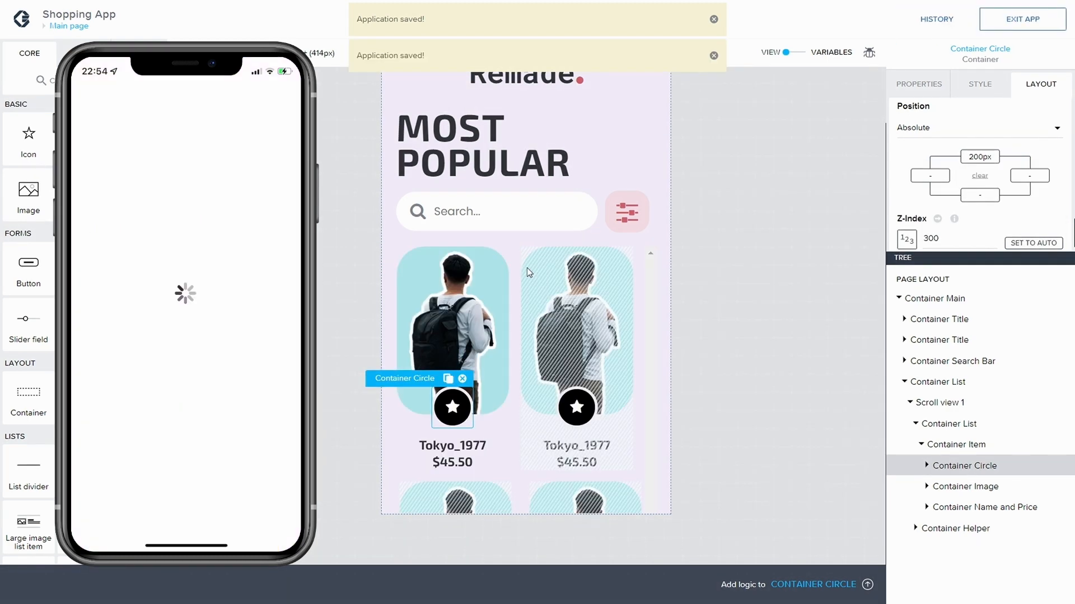
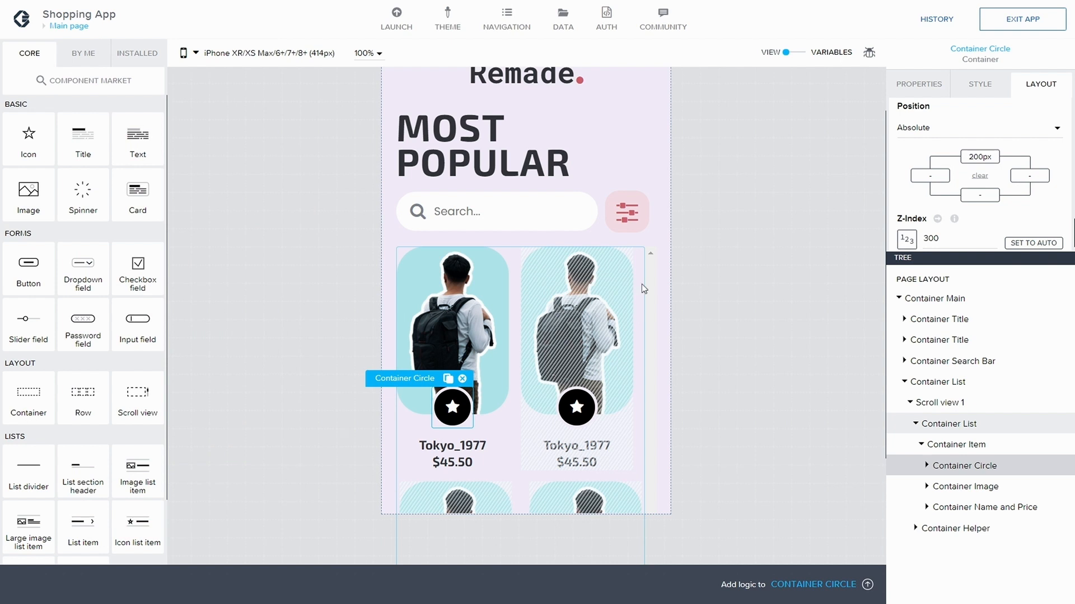
click(899, 298)
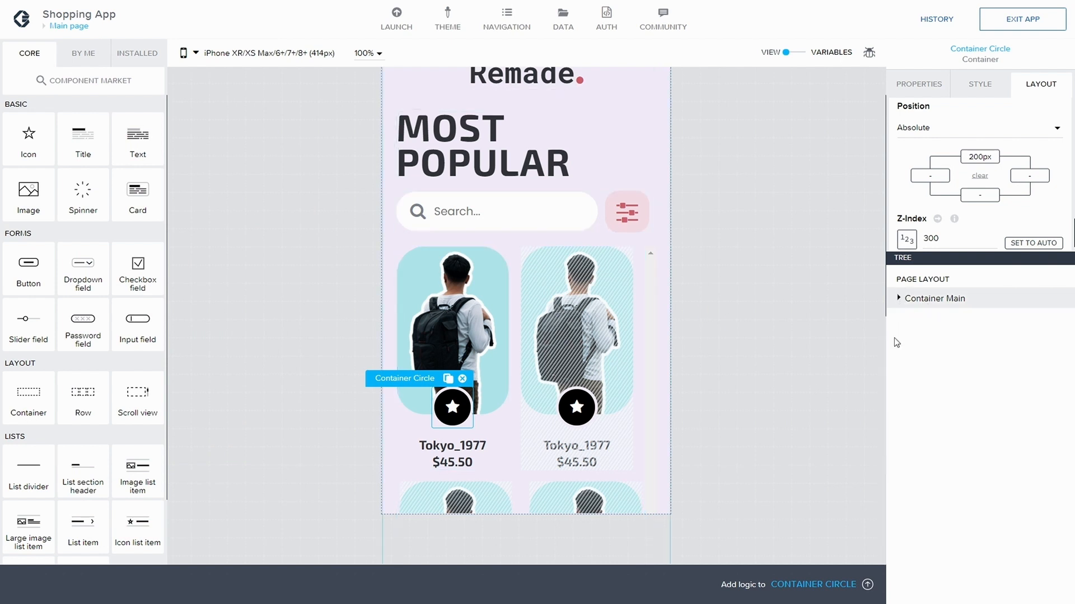
click(927, 301)
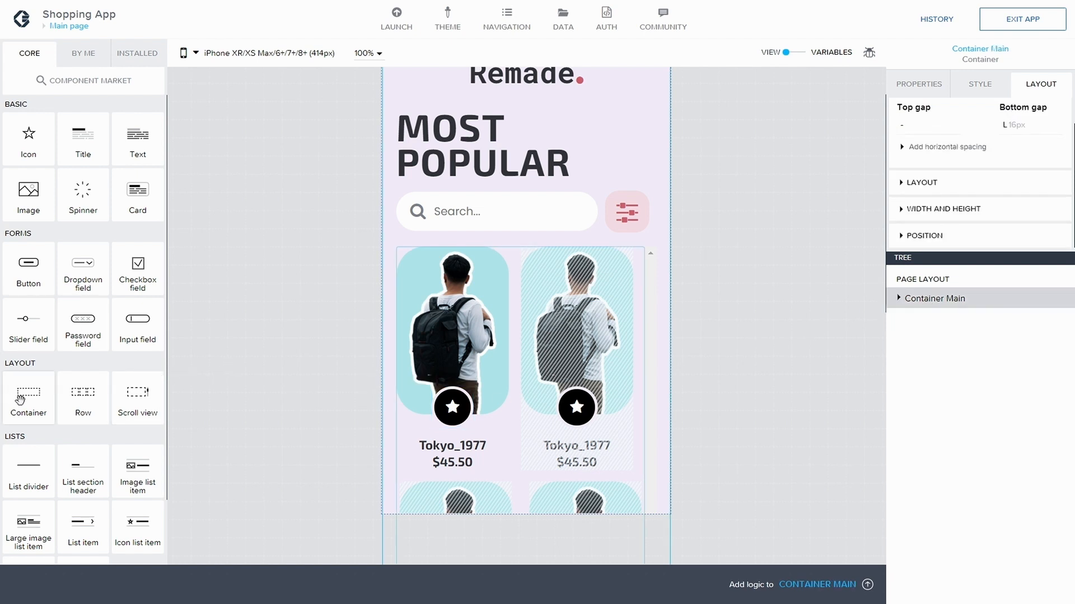
drag(20, 399, 969, 286)
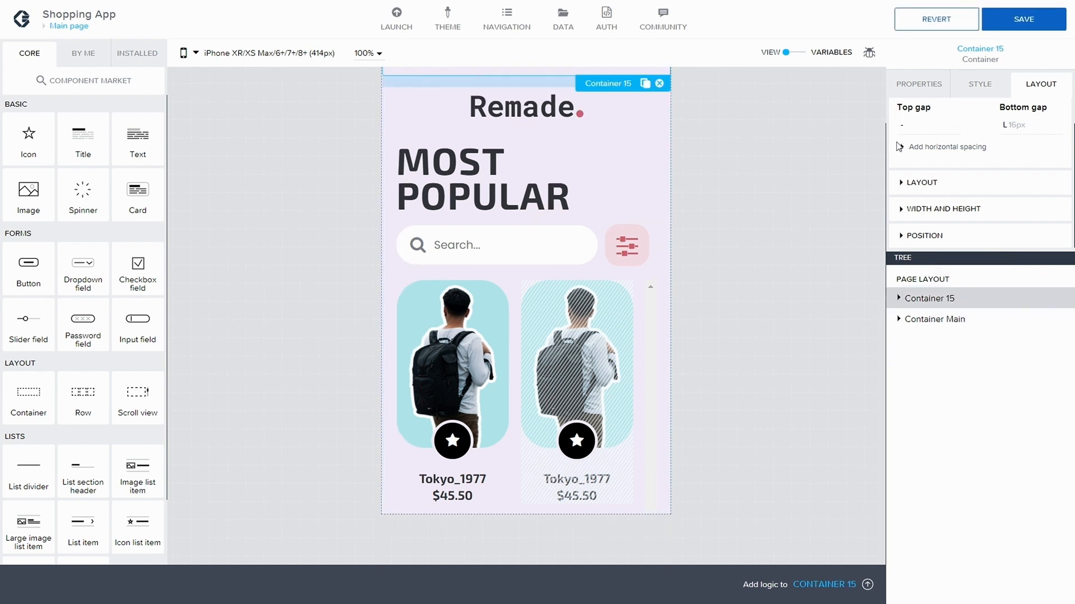
scroll(751, 147, down, 1)
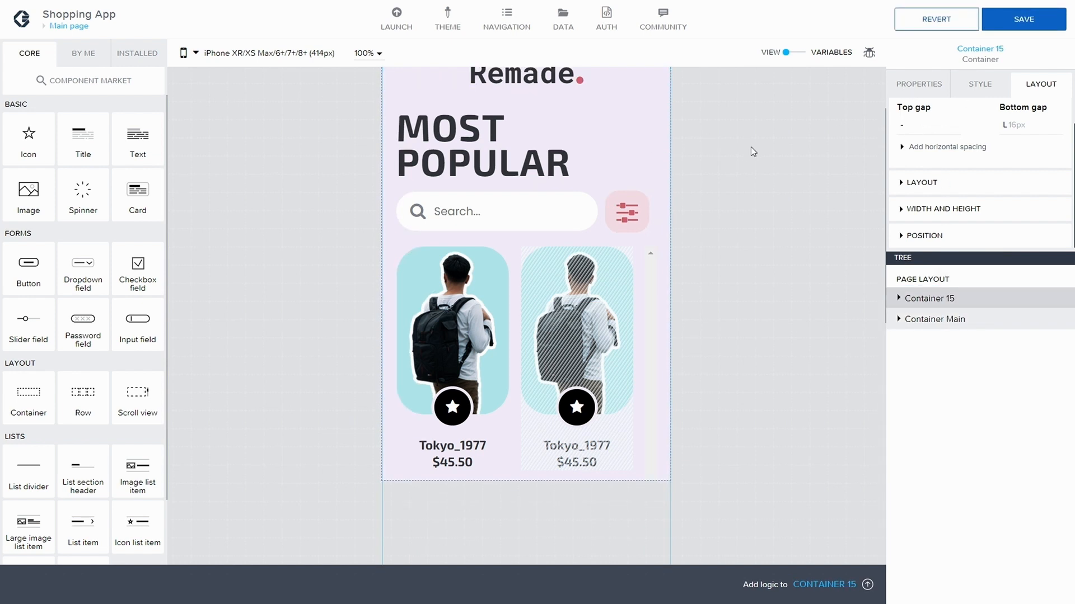
scroll(752, 146, up, 3)
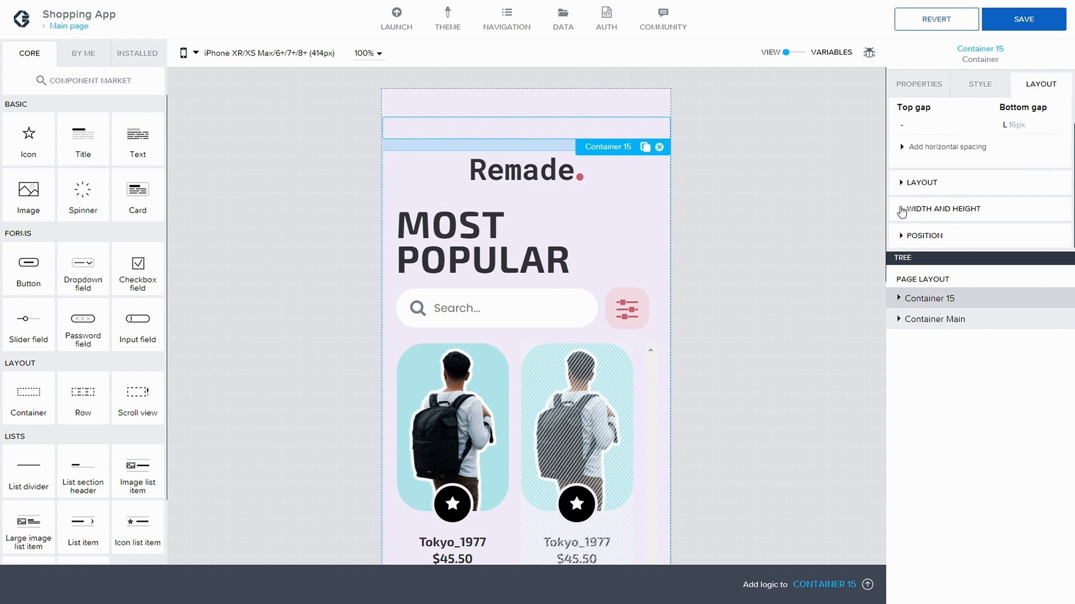
Rename the new container above Container Main to Container Floating Container
click(906, 87)
scroll(917, 202, down, 1)
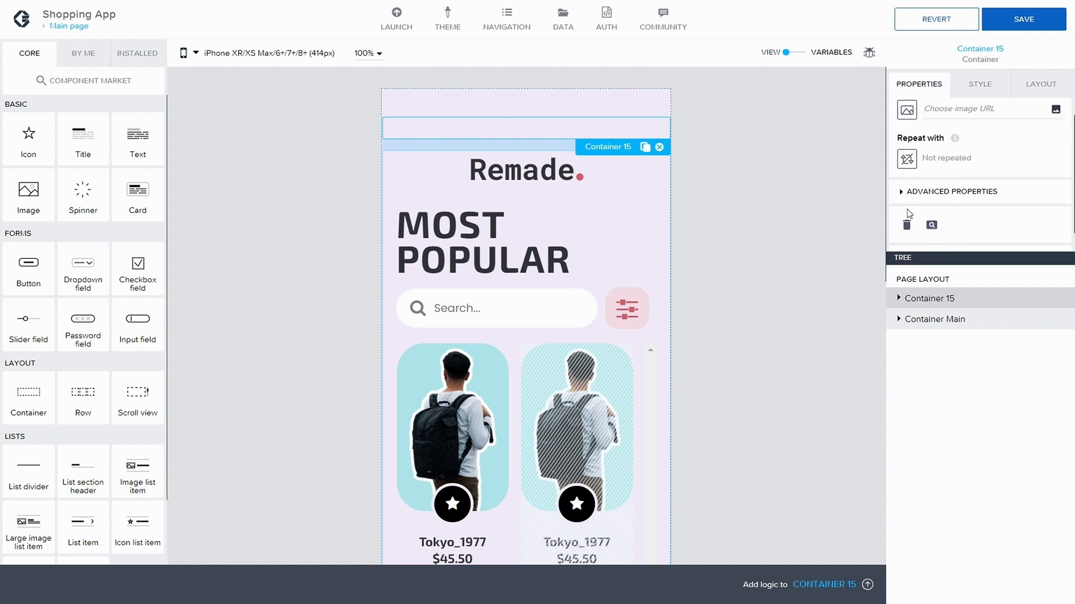
click(900, 193)
scroll(942, 226, down, 2)
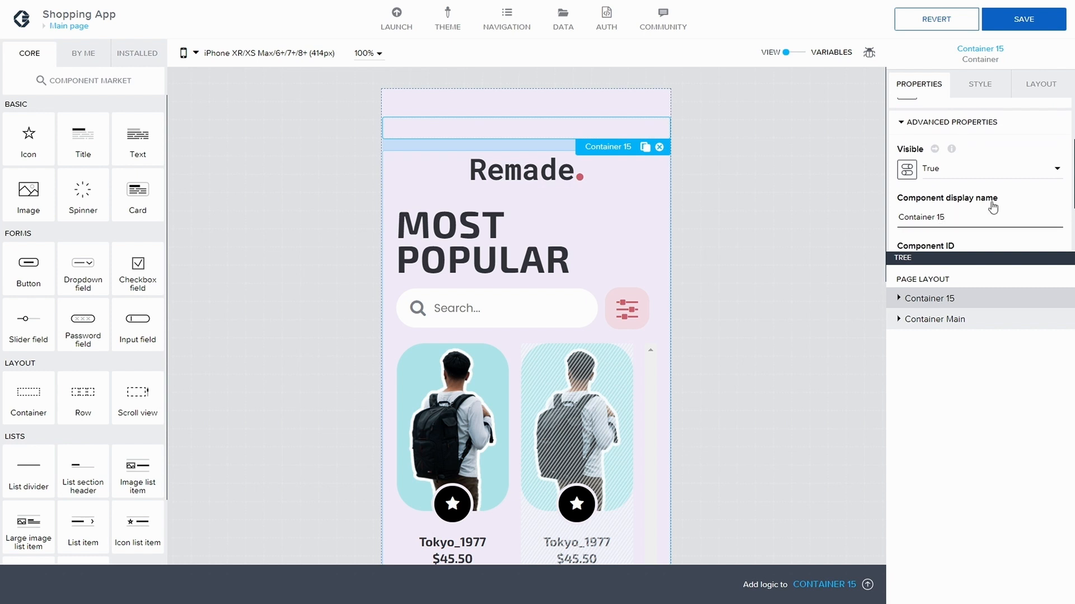
key(BackSpace)
key(BackSpace)
text(Sc)
key(BackSpace)
key(BackSpace)
text(Floating Con)
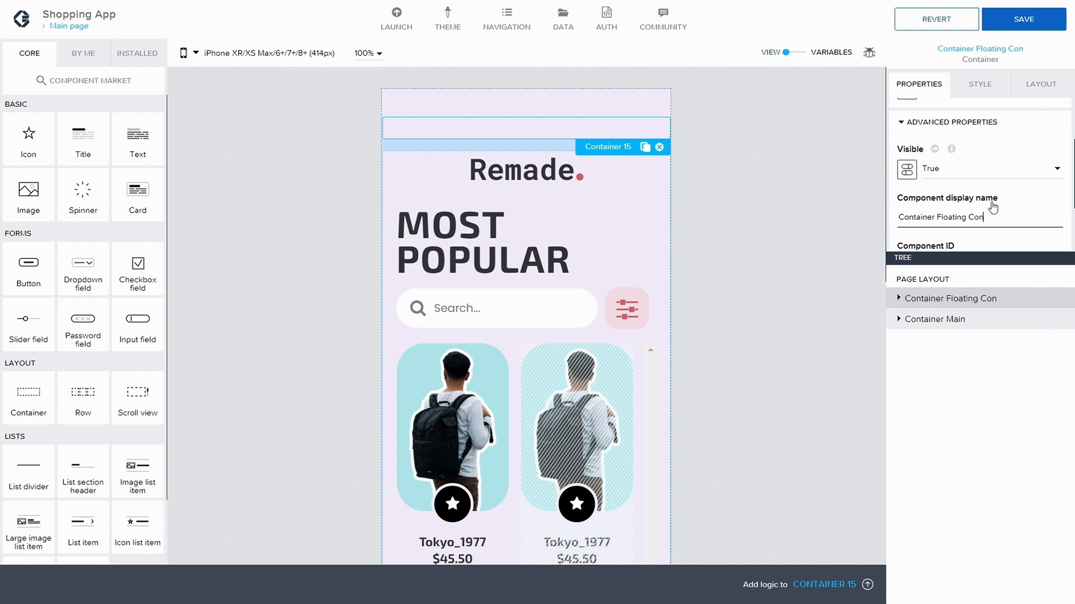
text(tainer)
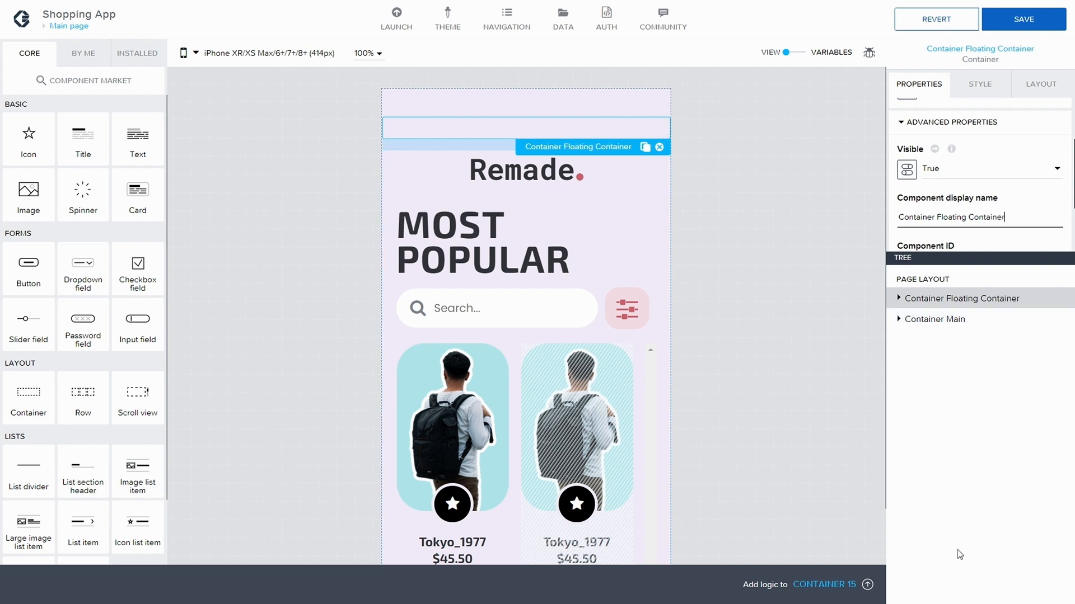
Nest a new container inside Container Floating Container and name it Container Menu
click(899, 298)
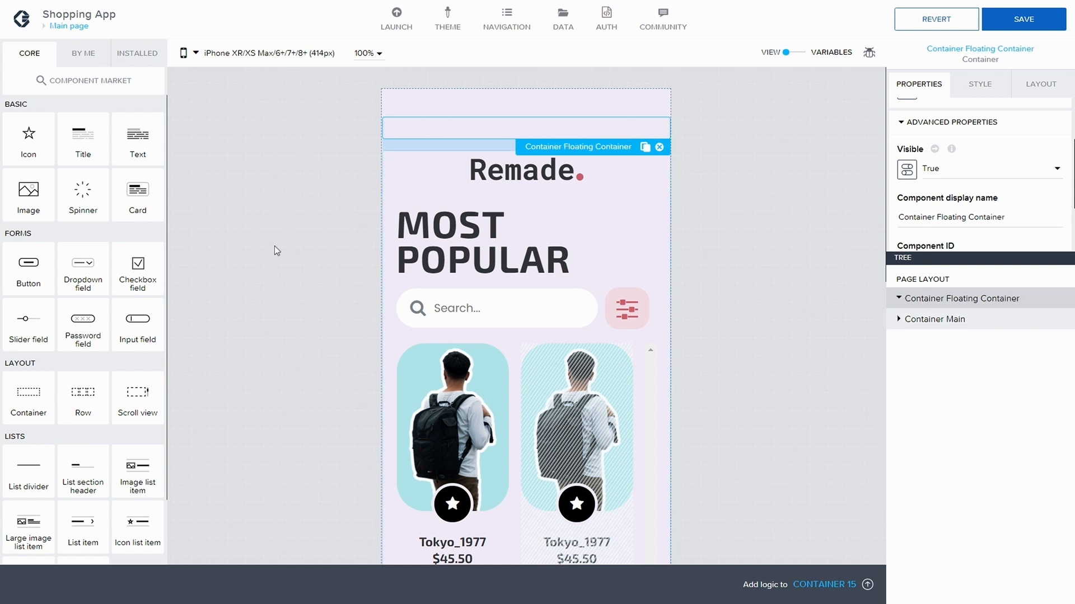
drag(48, 405, 918, 302)
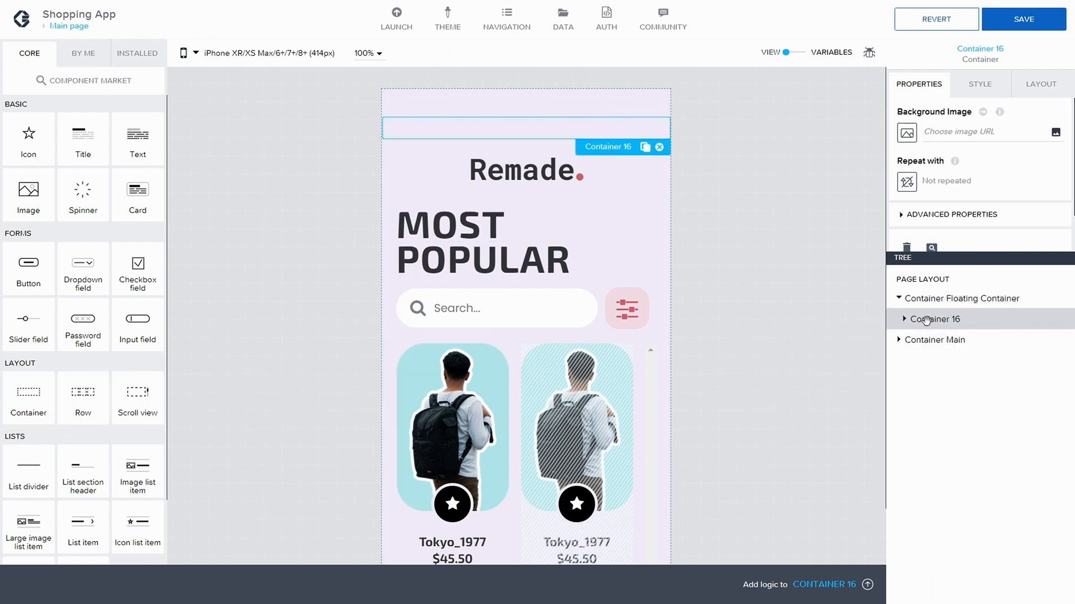
click(906, 213)
scroll(960, 224, down, 2)
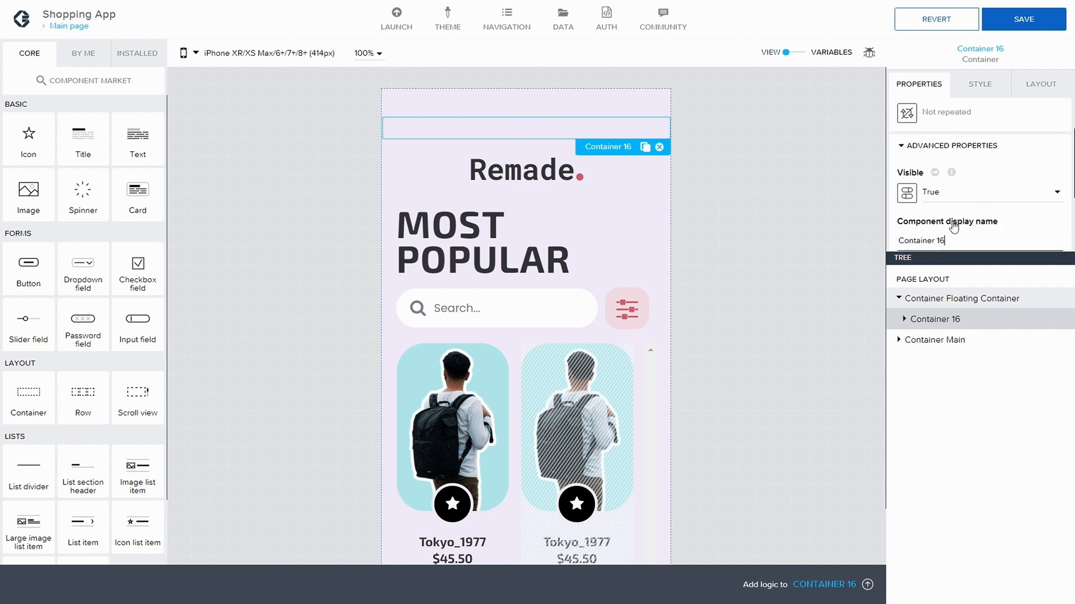
click(954, 227)
key(BackSpace)
key(BackSpace)
text(Meni)
key(BackSpace)
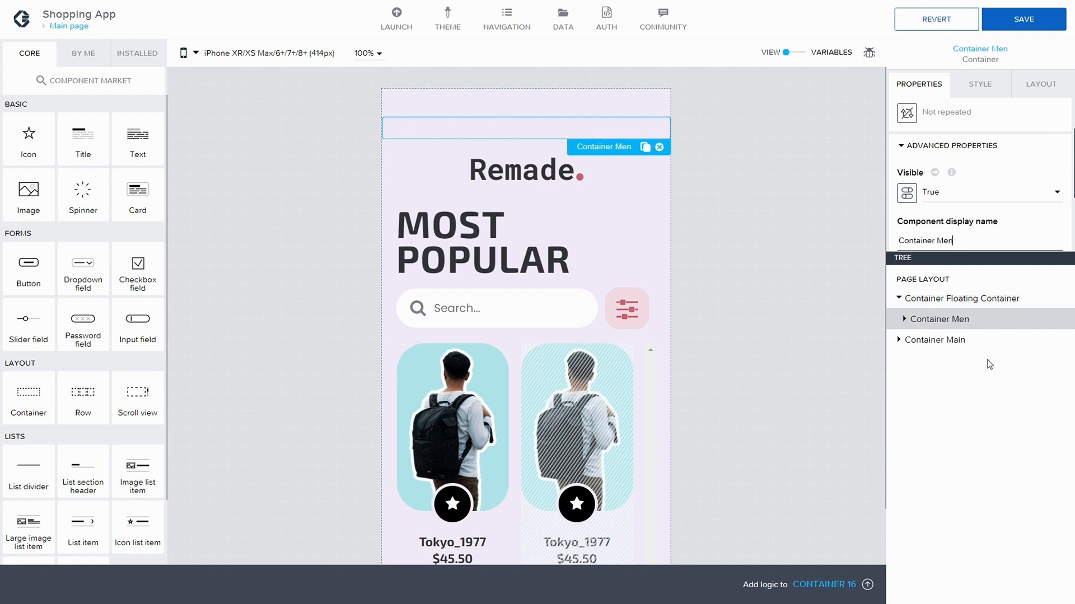
text(u)
Add an icon inside Container Menu, name it Icon Home and save the app
click(903, 319)
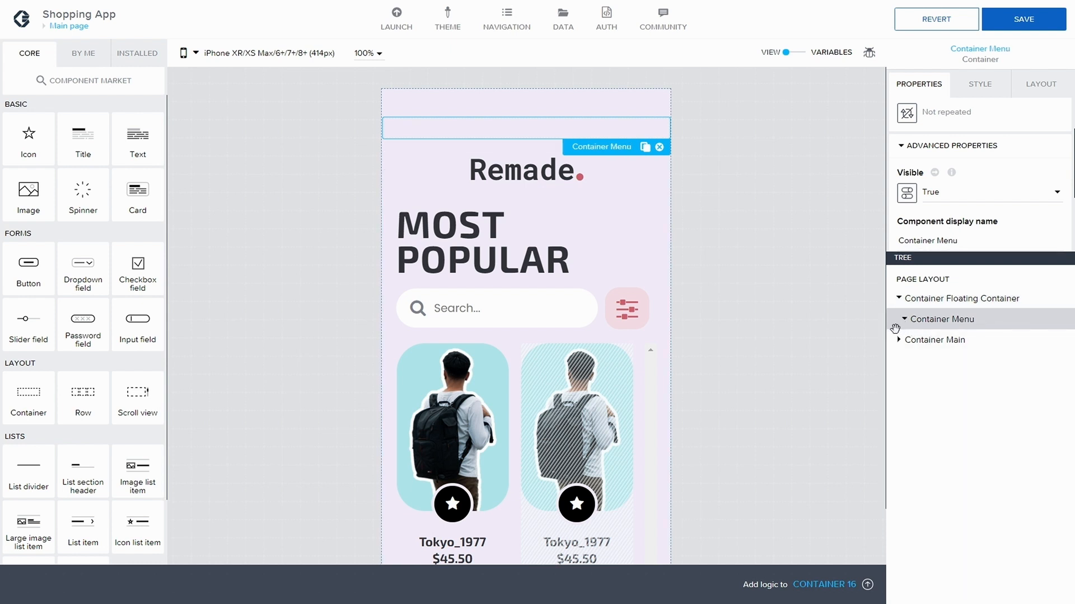
drag(31, 153, 940, 324)
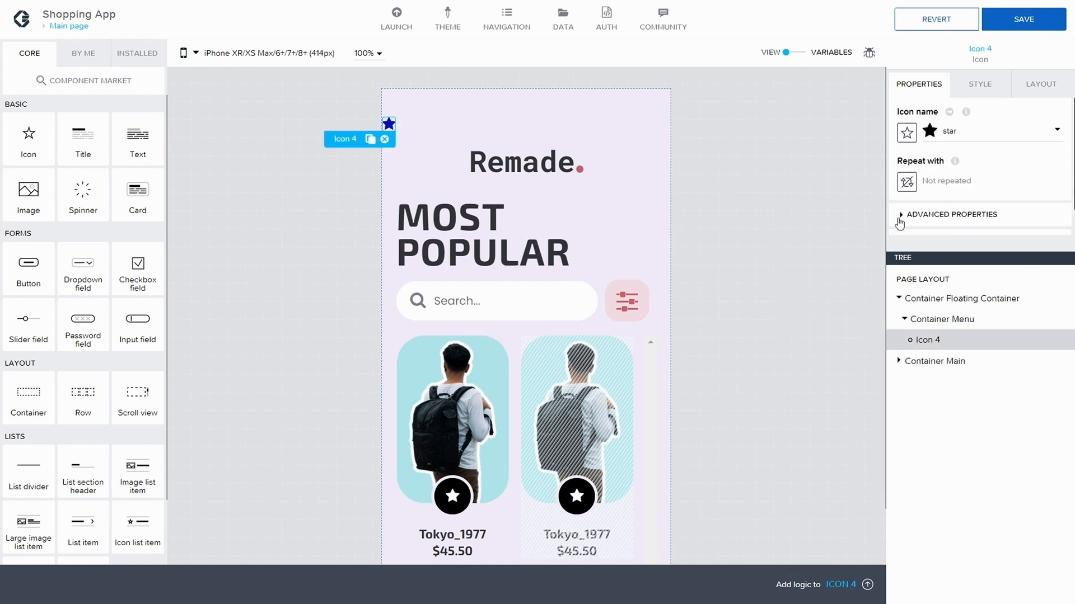
click(900, 218)
scroll(941, 213, down, 2)
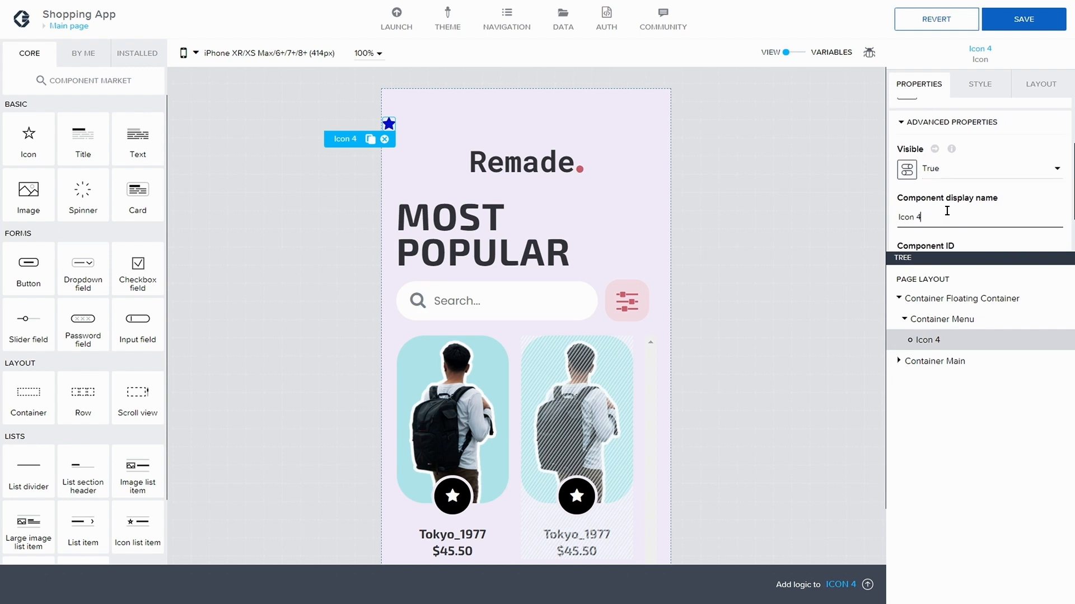
click(946, 211)
text(Home)
click(1017, 22)
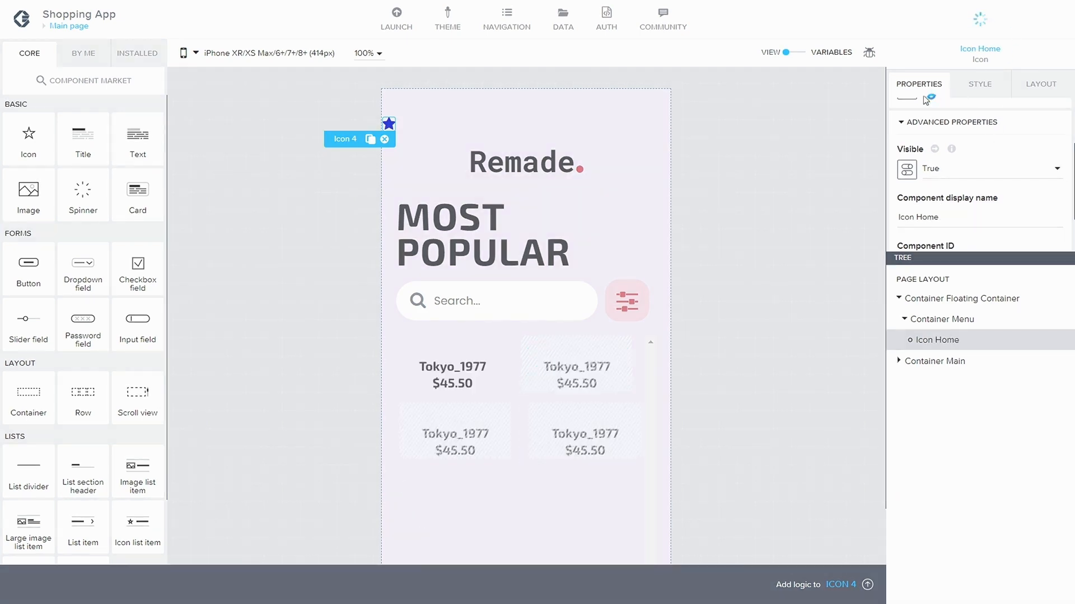
Search the icon library for a bag, assign the shopping-bag icon to Icon Home and save the app
scroll(924, 101, up, 2)
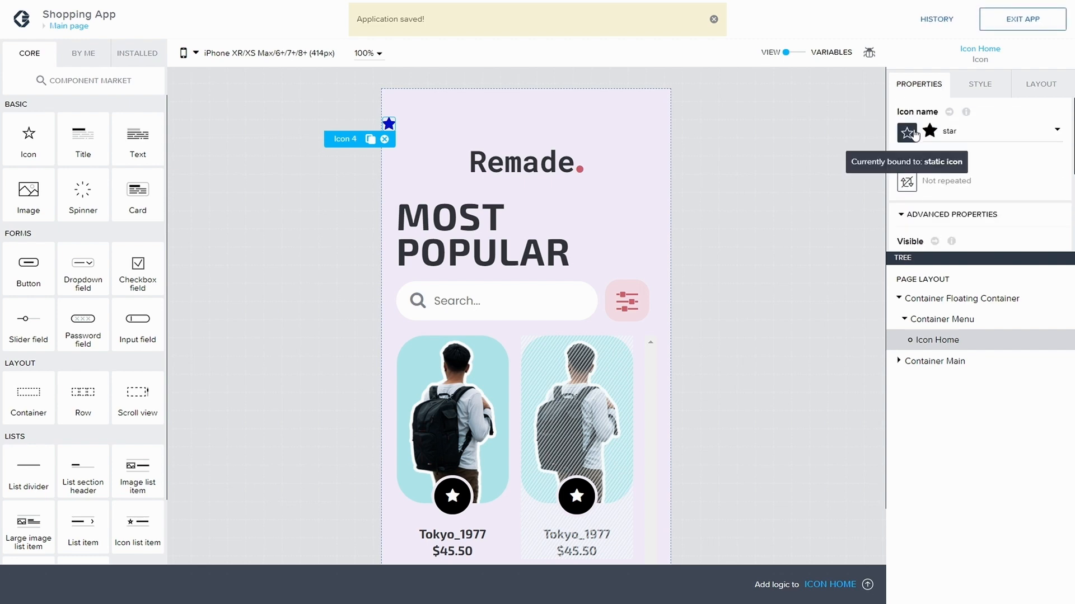
click(926, 135)
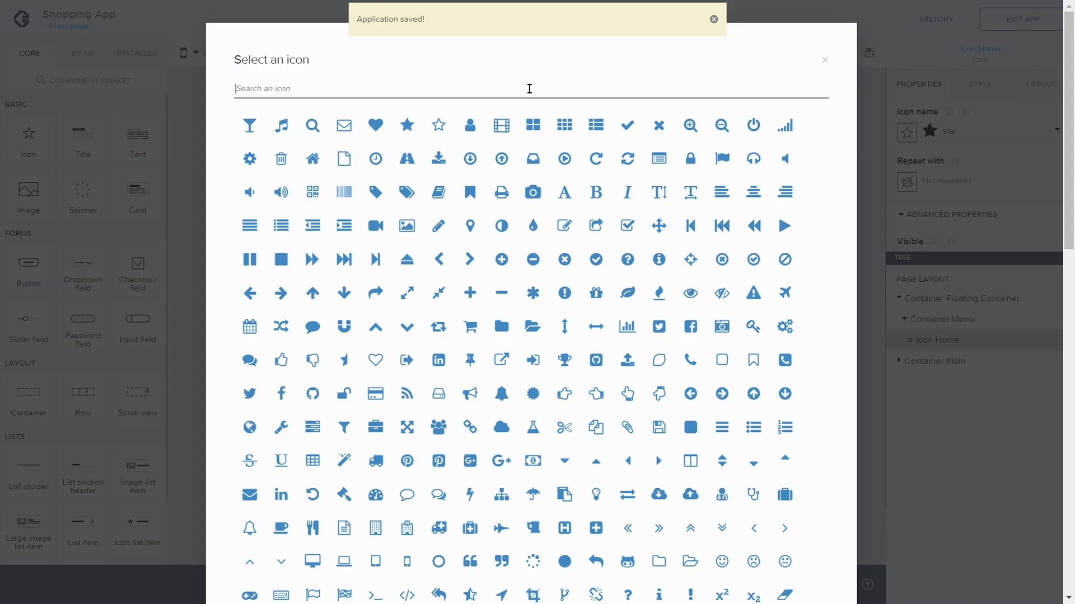
text(Hom)
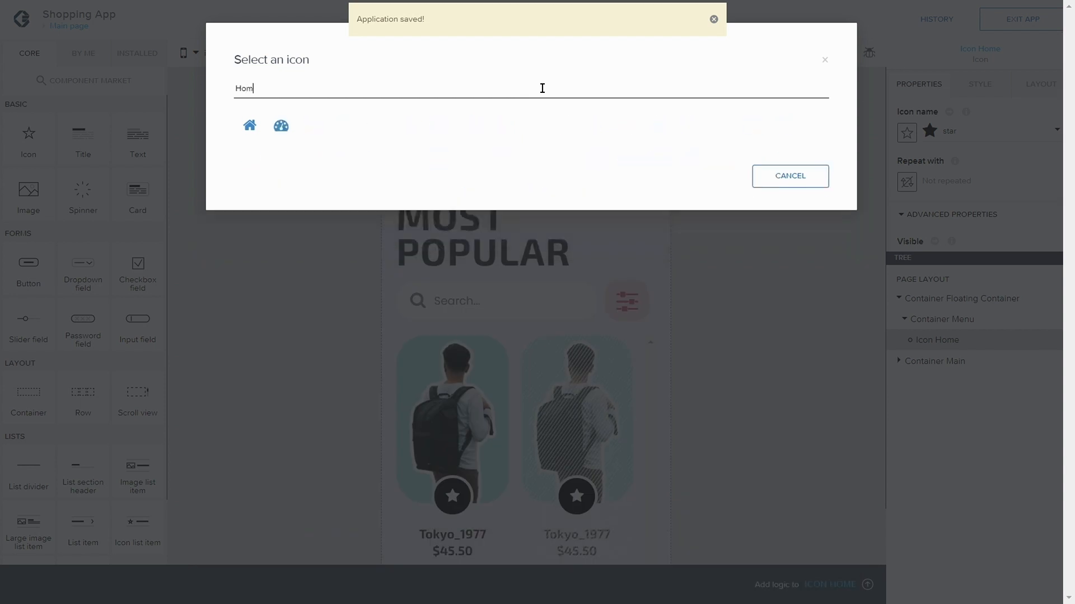
text(e)
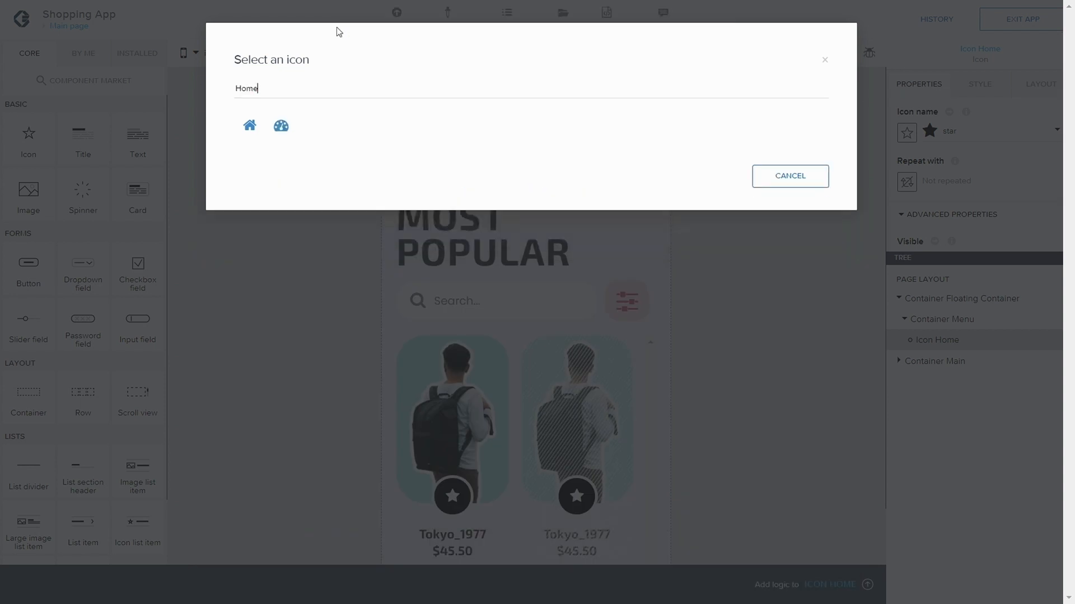
key(BackSpace)
key(BackSpace)
key(BackSpace)
key(BackSpace)
text(bag)
click(253, 128)
click(1000, 31)
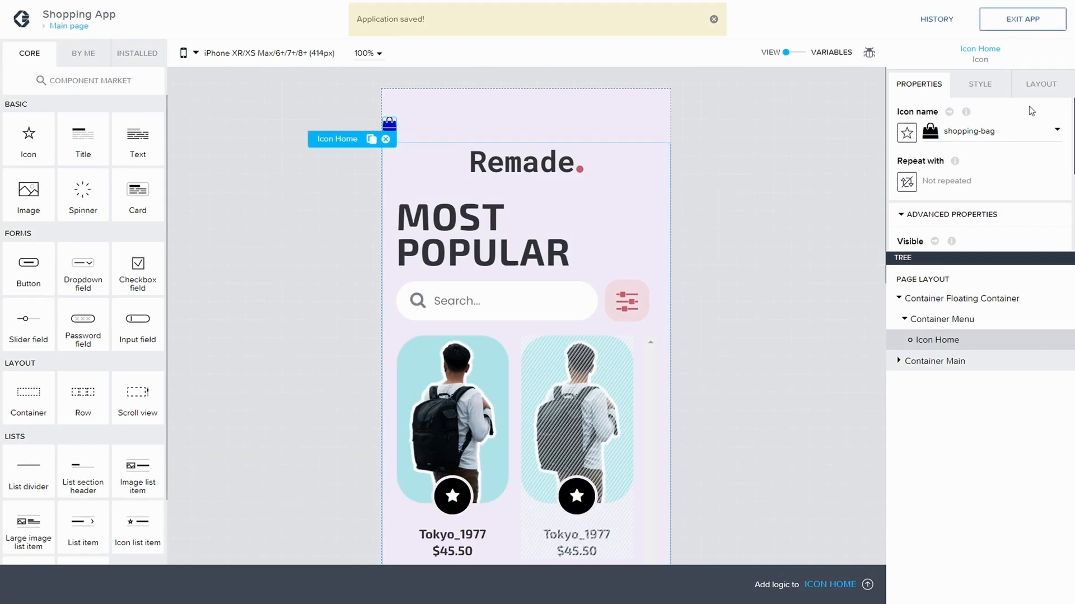
Create a new style class named Menu Item Selected from Icon Home's Primary icon style
click(980, 85)
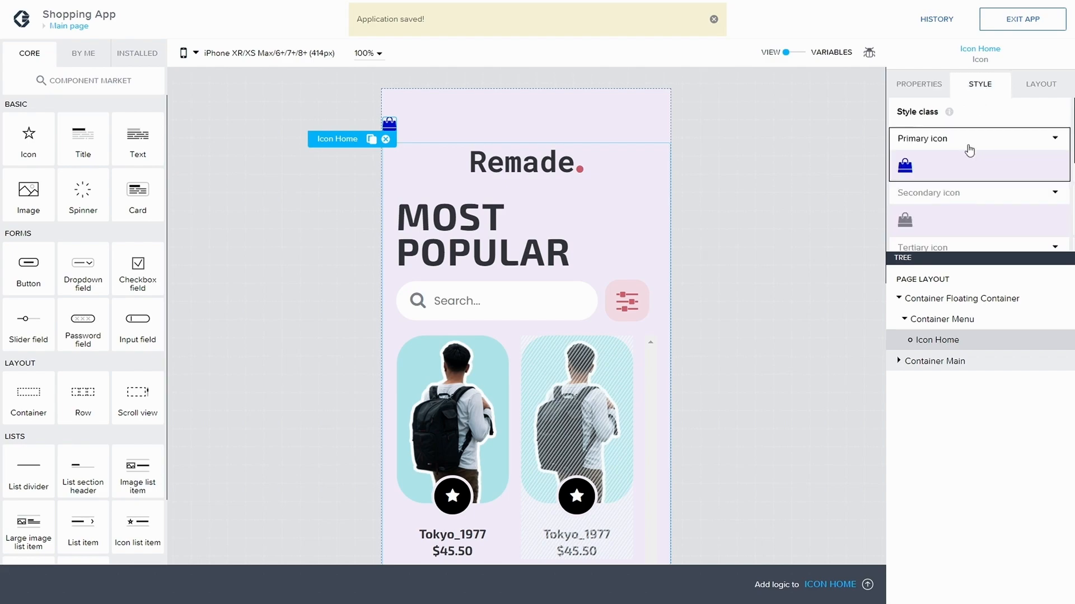
click(1055, 143)
click(984, 179)
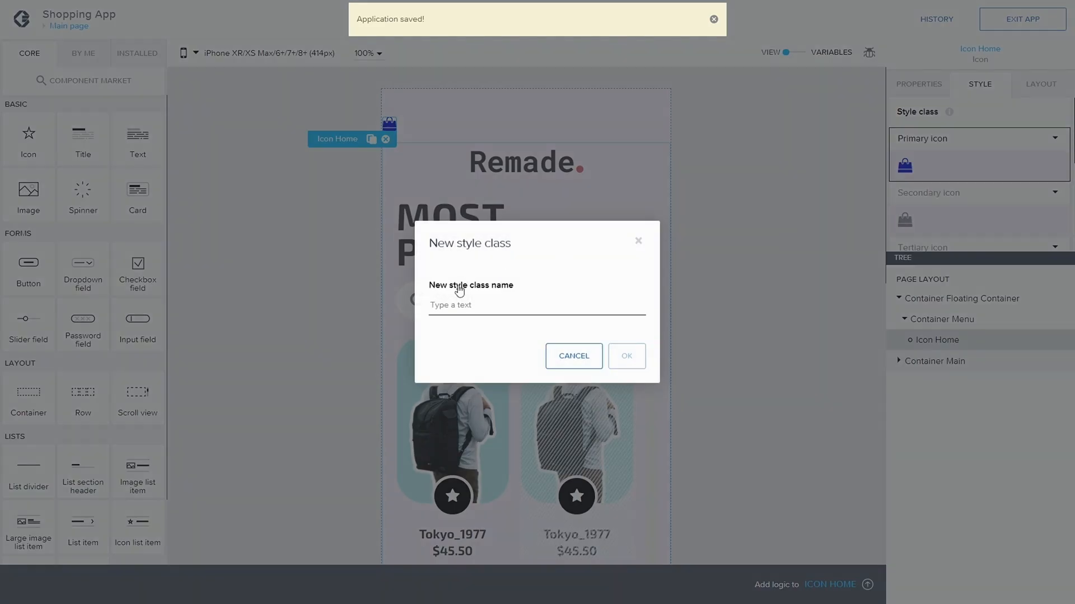
text(m)
key(BackSpace)
text(Menu Item Selected)
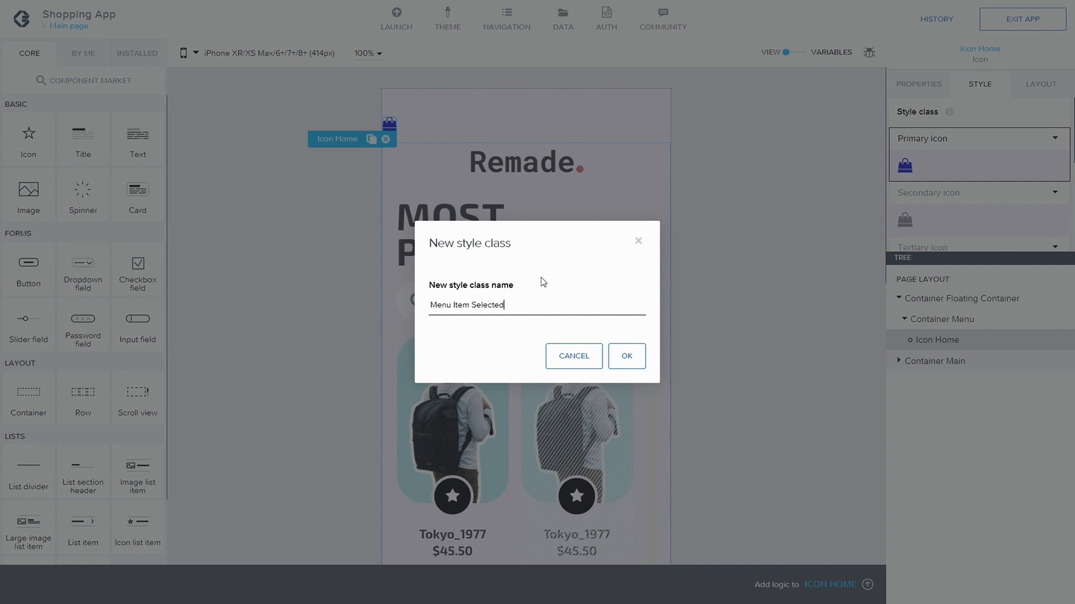
click(622, 356)
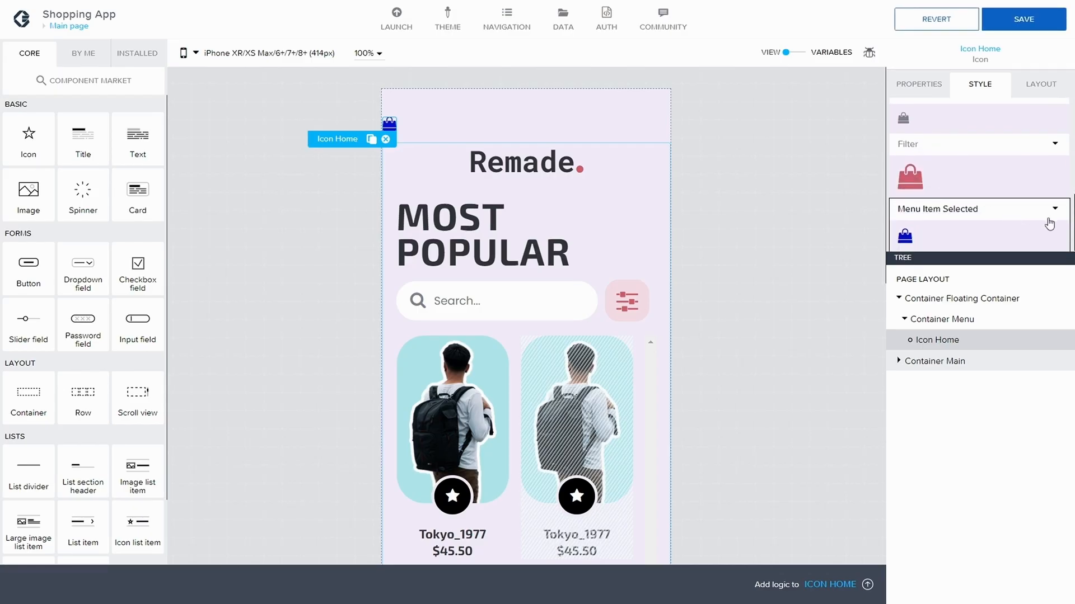
Edit the Menu Item Selected style on Icon Home and set its color to the custom palette Icon
click(1052, 211)
click(1029, 226)
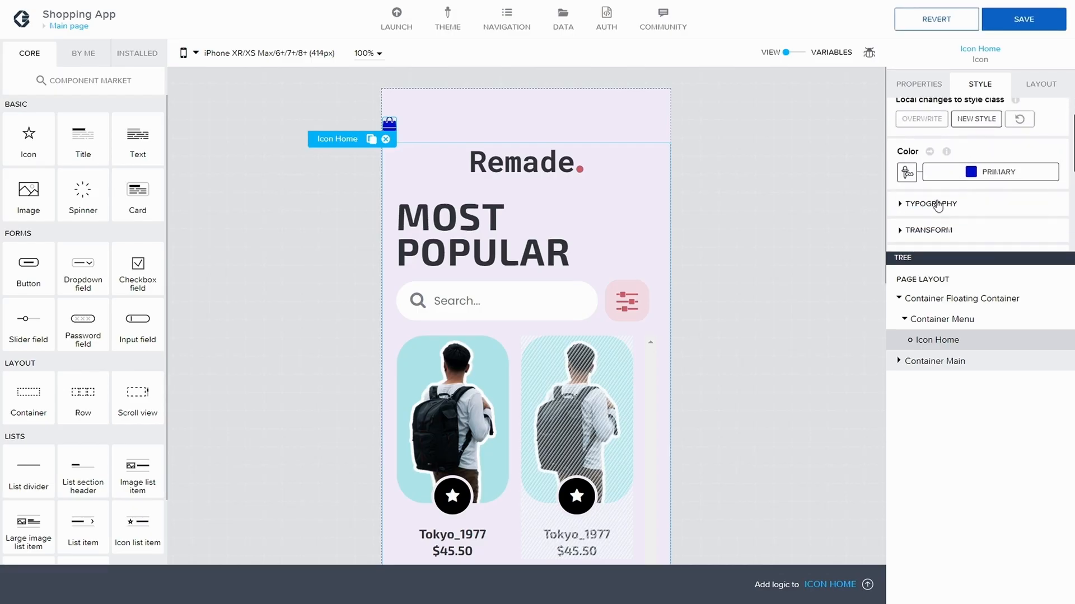
click(951, 175)
click(968, 471)
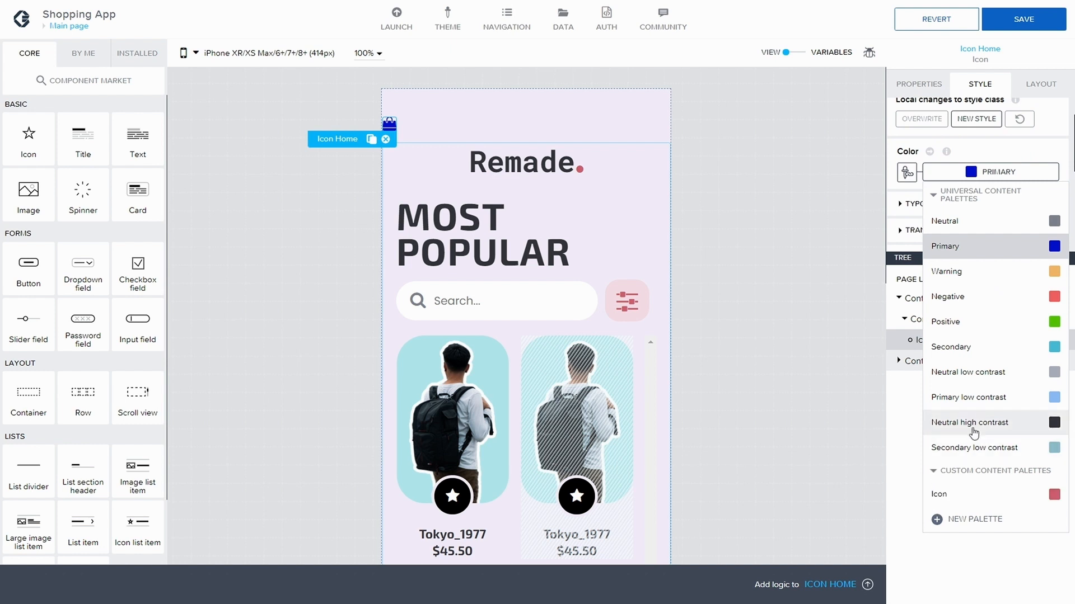
click(1046, 496)
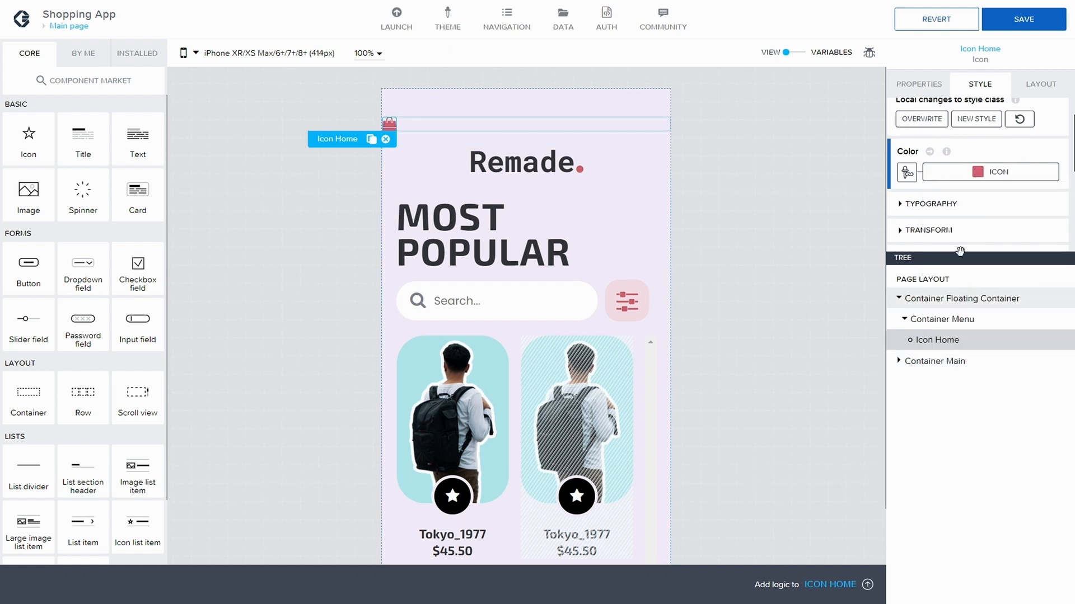
Set Icon Home's font size to Title L and save the app
scroll(918, 180, down, 2)
click(899, 136)
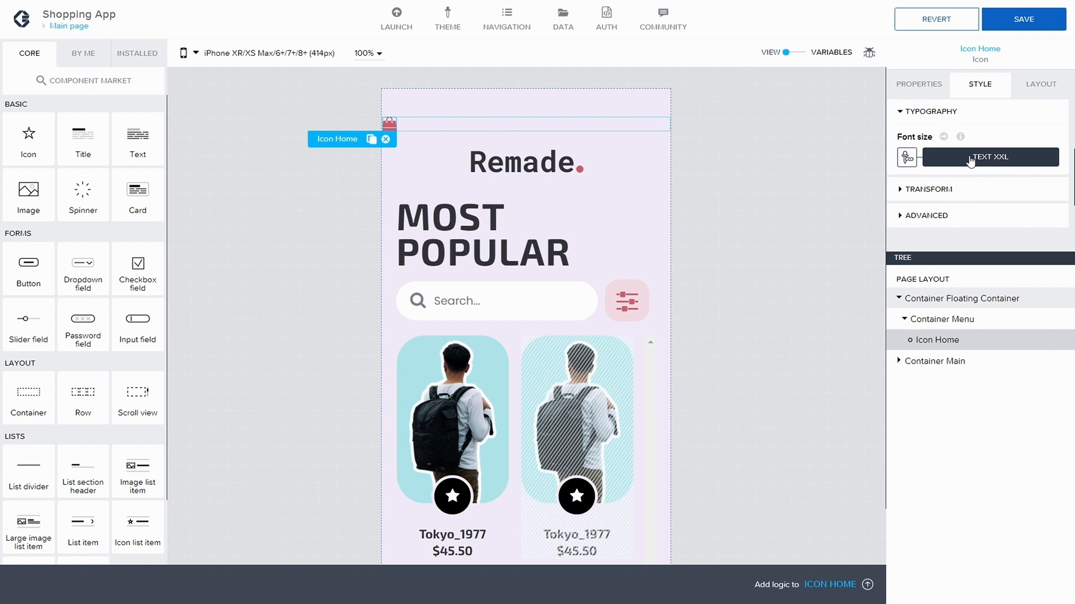
click(977, 159)
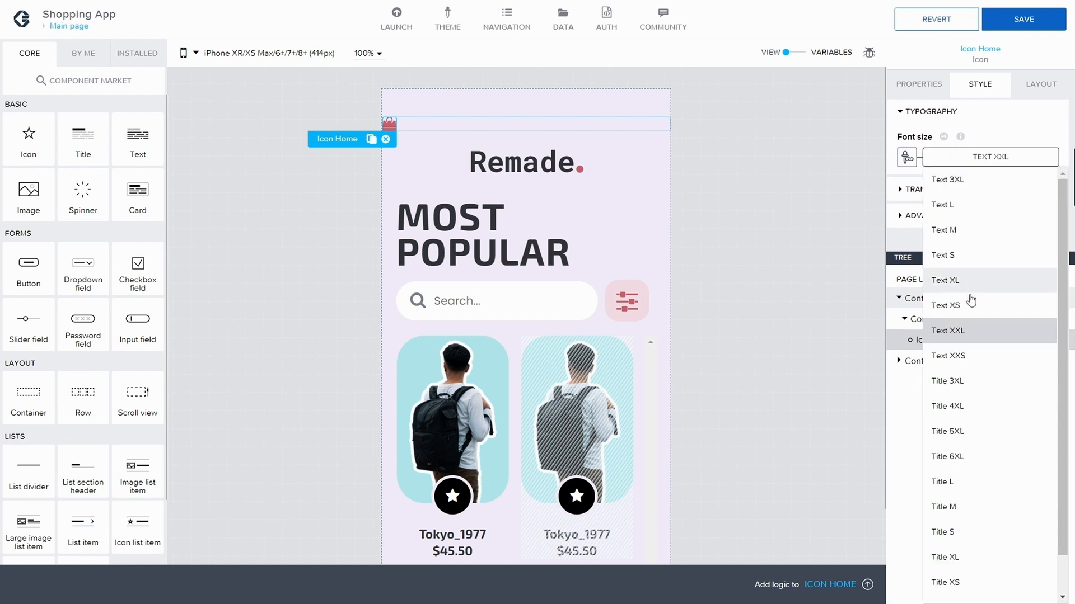
click(982, 480)
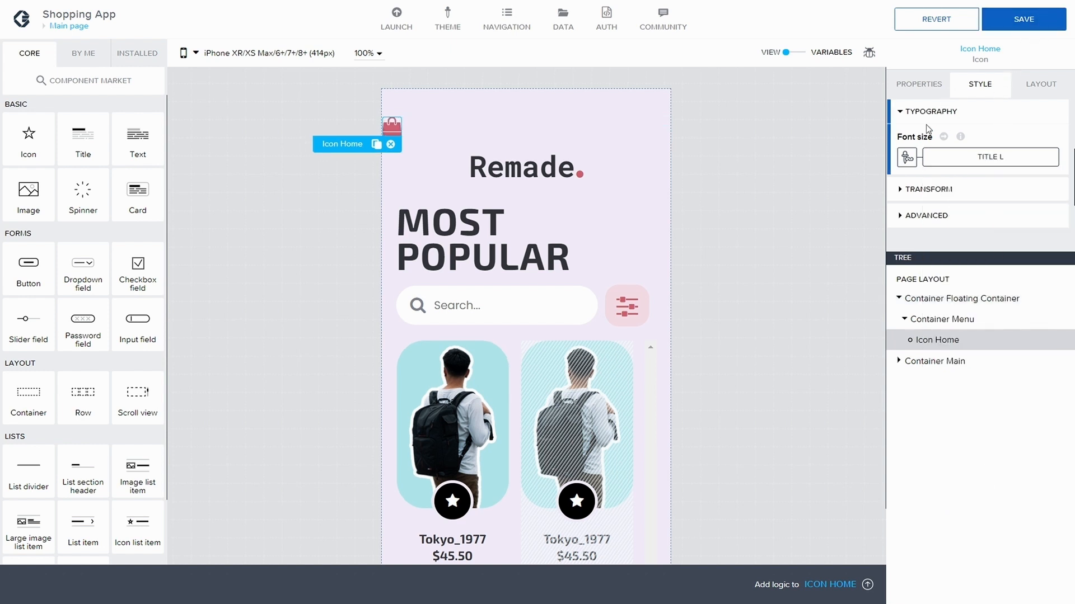
click(1018, 22)
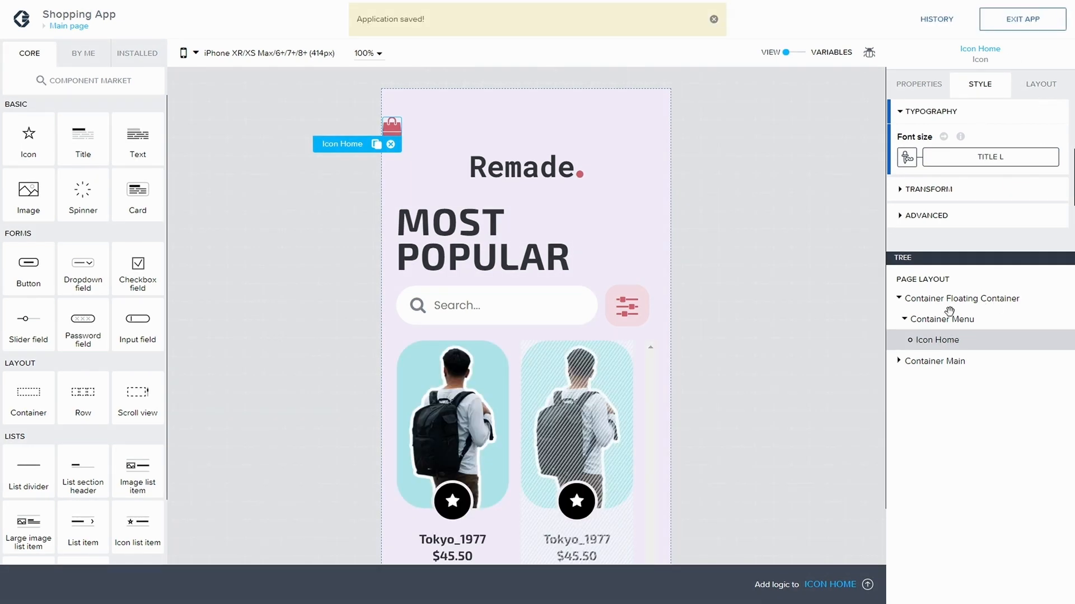
Set Container Menu's layout direction to Horizontal and save the app
click(947, 317)
click(1040, 85)
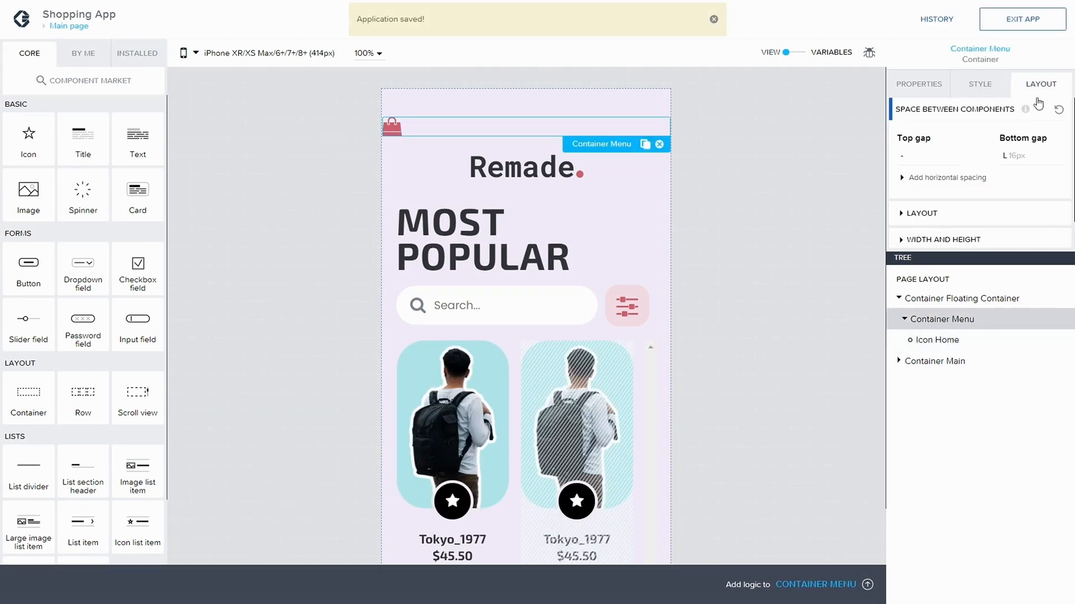
scroll(940, 168, down, 1)
click(906, 184)
scroll(907, 186, down, 1)
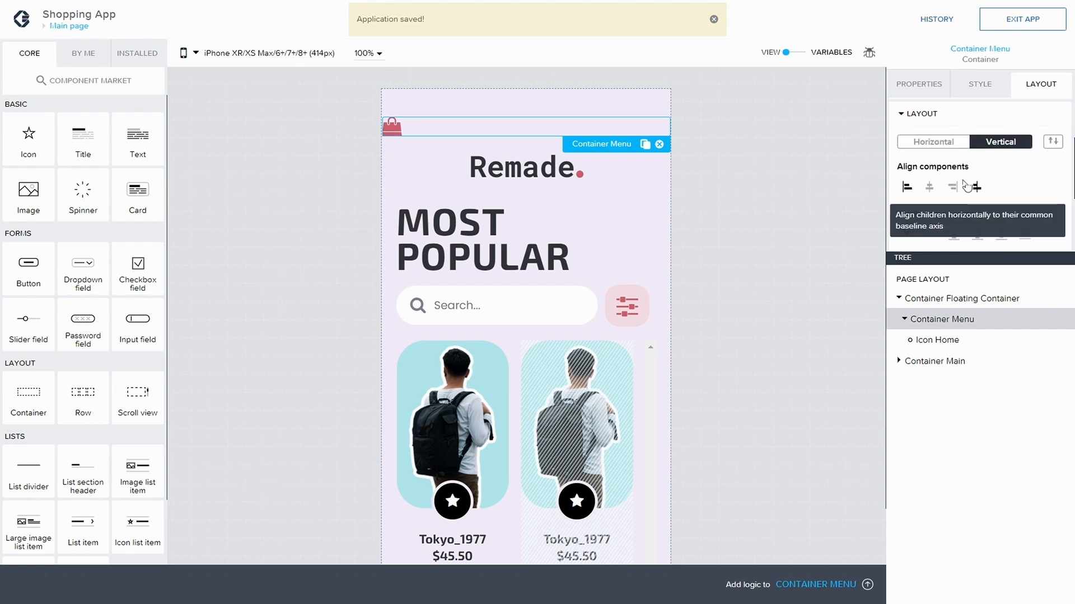
click(932, 142)
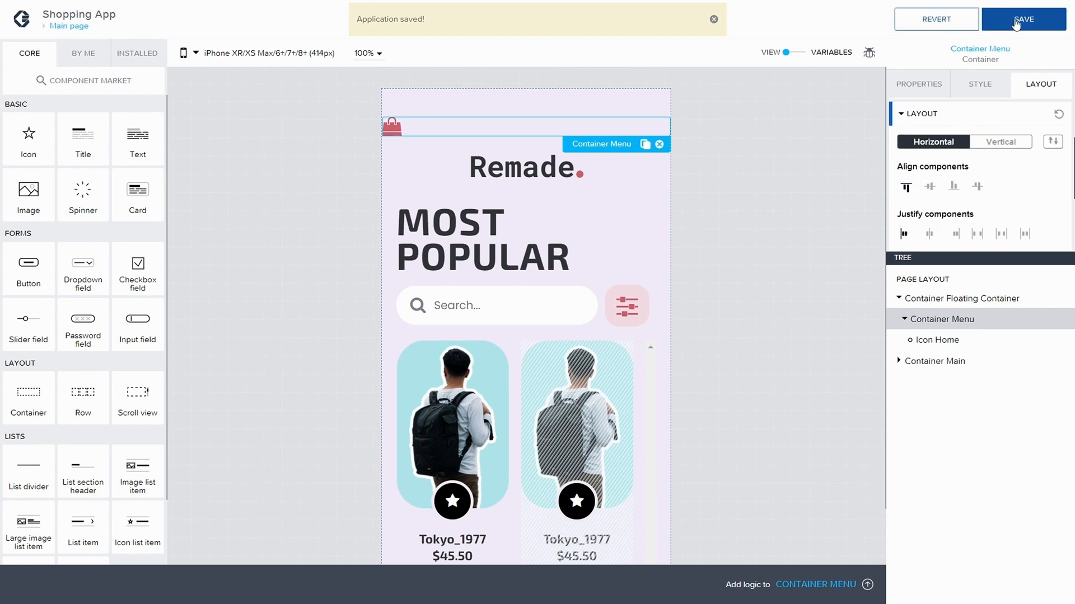
click(1016, 21)
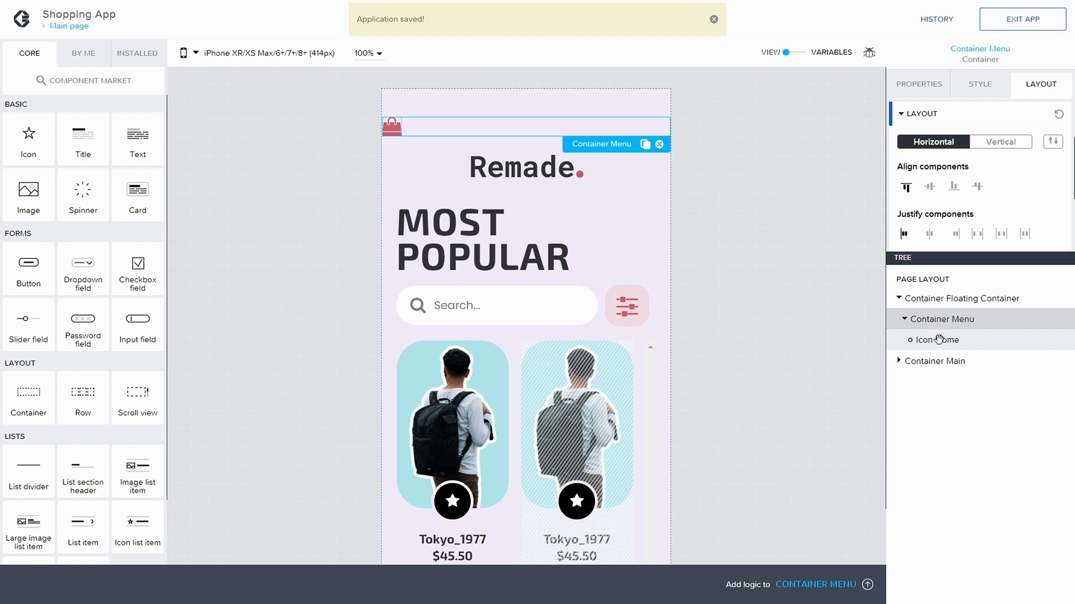
Search the icon library for Hom, assign the home icon to Icon Home and save the app
click(938, 340)
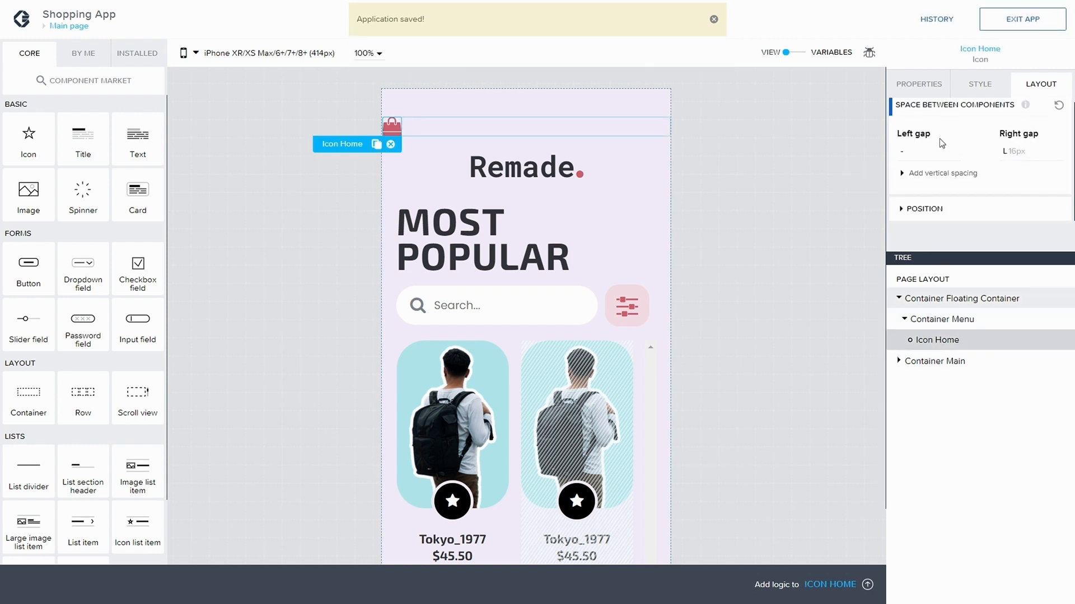
click(918, 84)
click(930, 132)
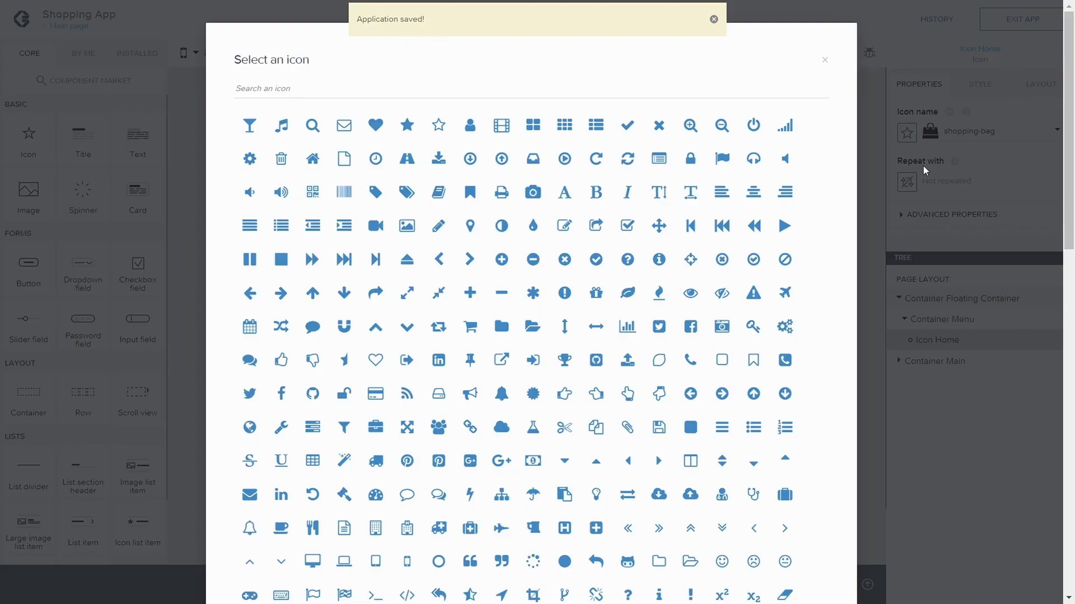
click(418, 90)
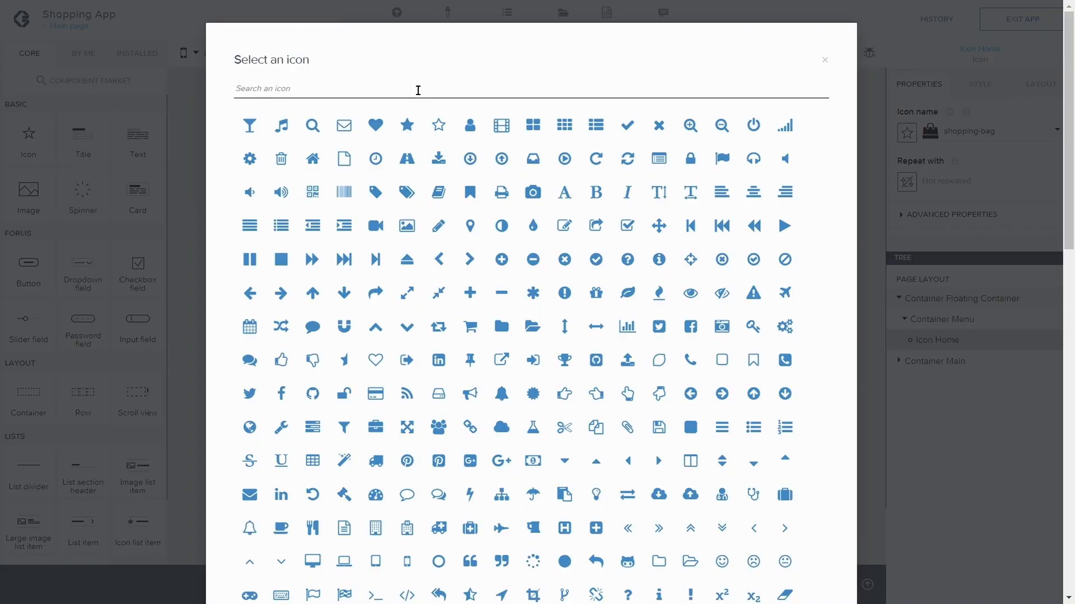
text(Hom)
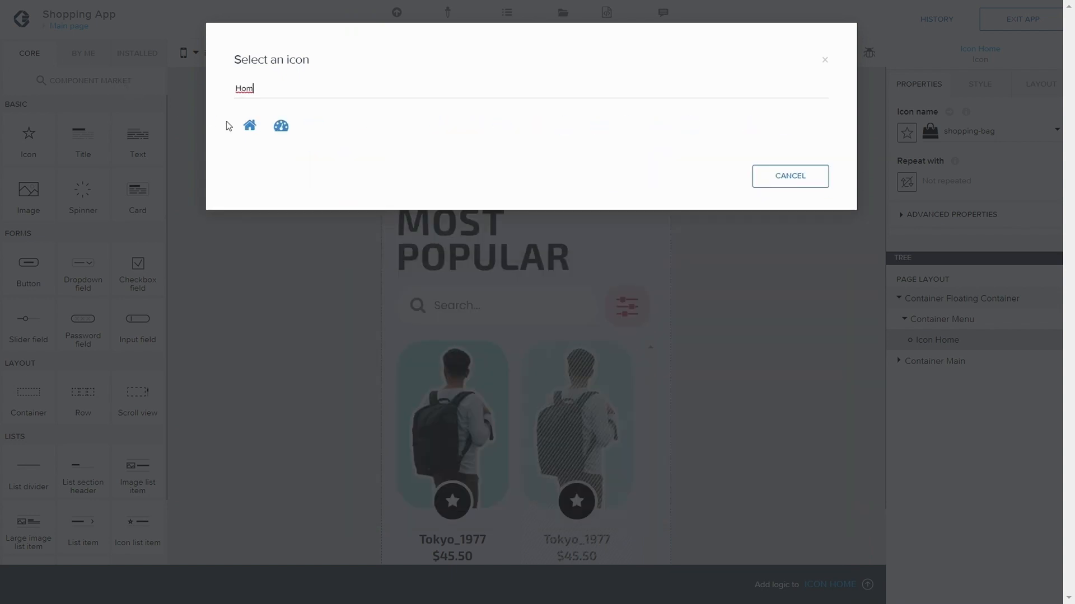
click(250, 125)
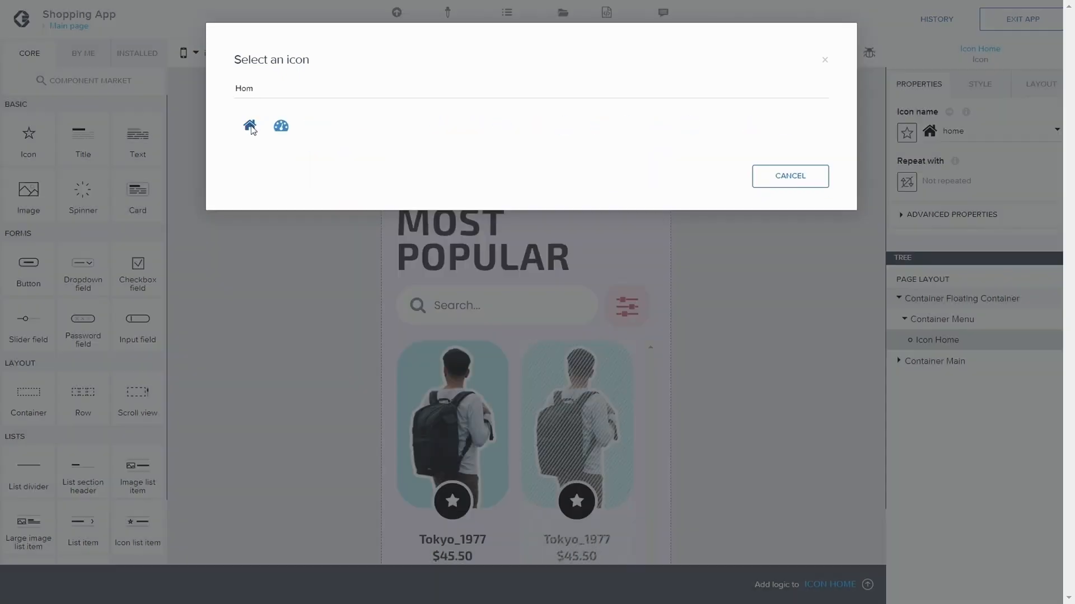
click(1025, 23)
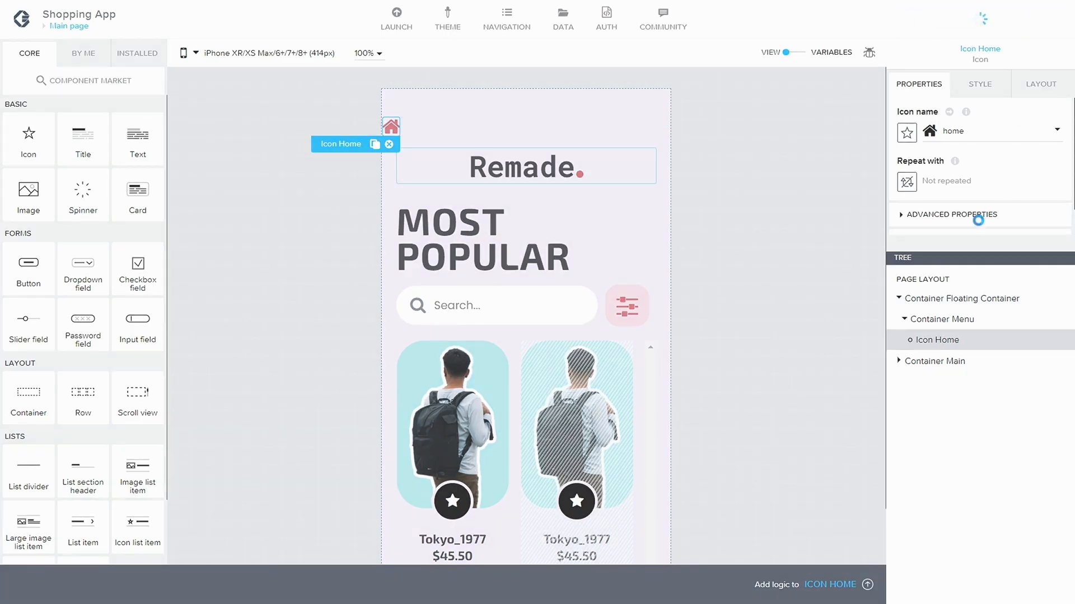
Duplicate Icon Home three times so Container Menu holds four icons
click(982, 87)
click(919, 165)
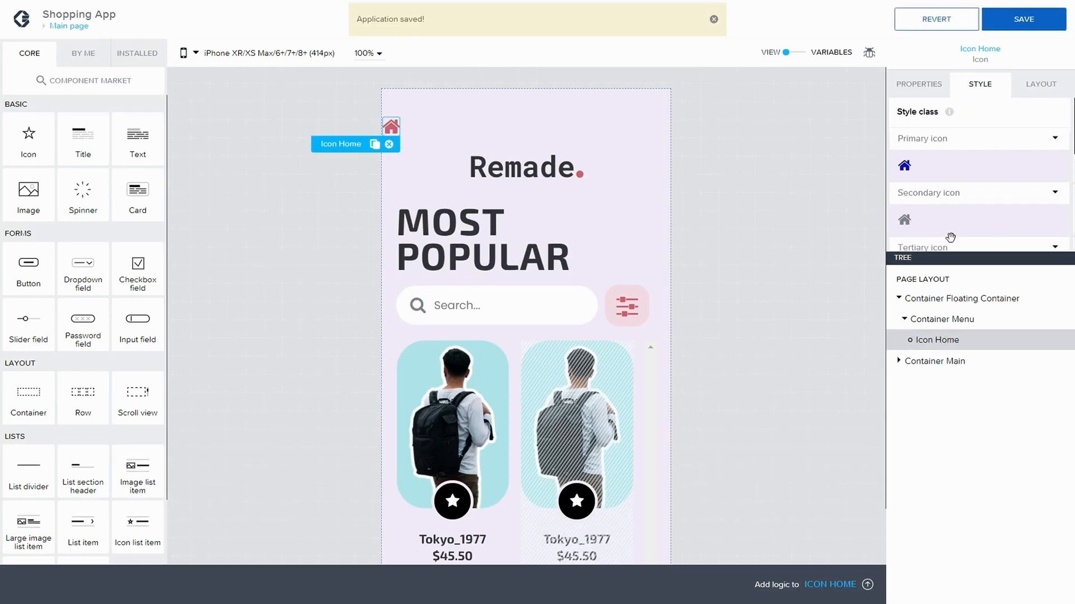
click(375, 144)
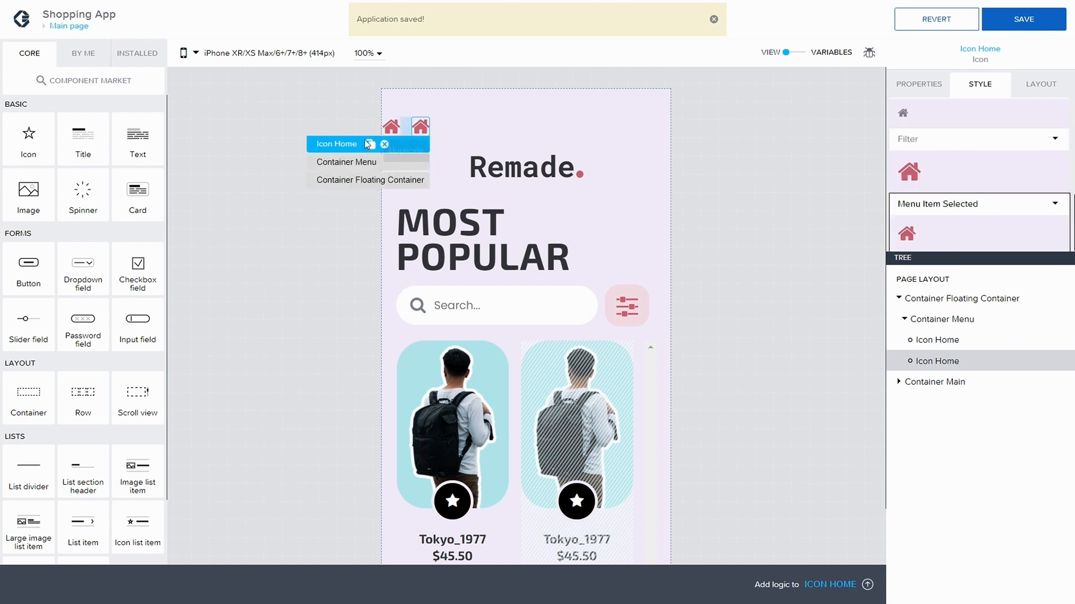
click(405, 143)
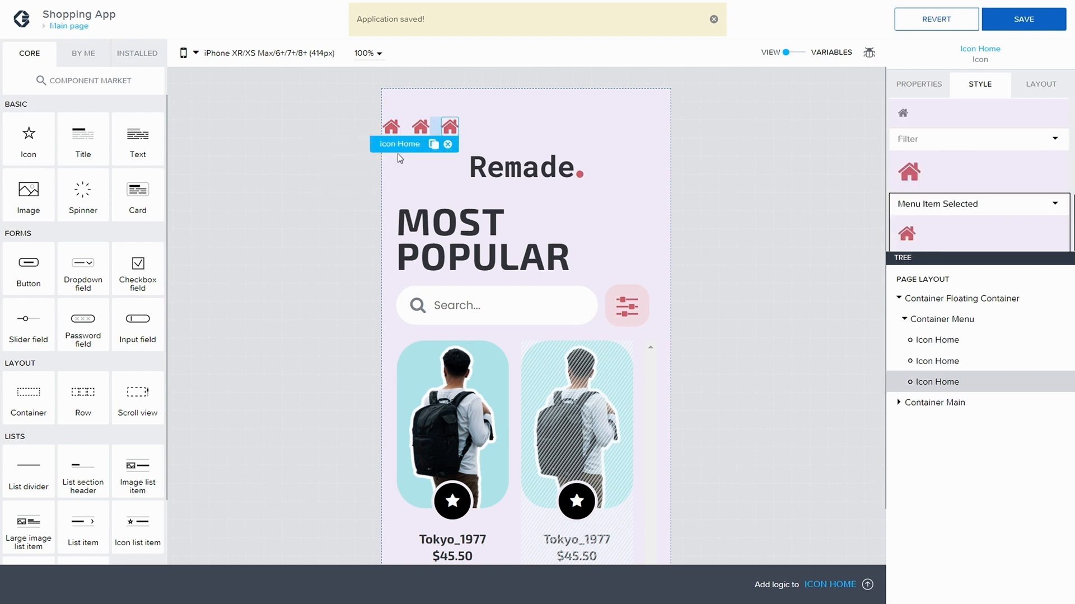
click(434, 144)
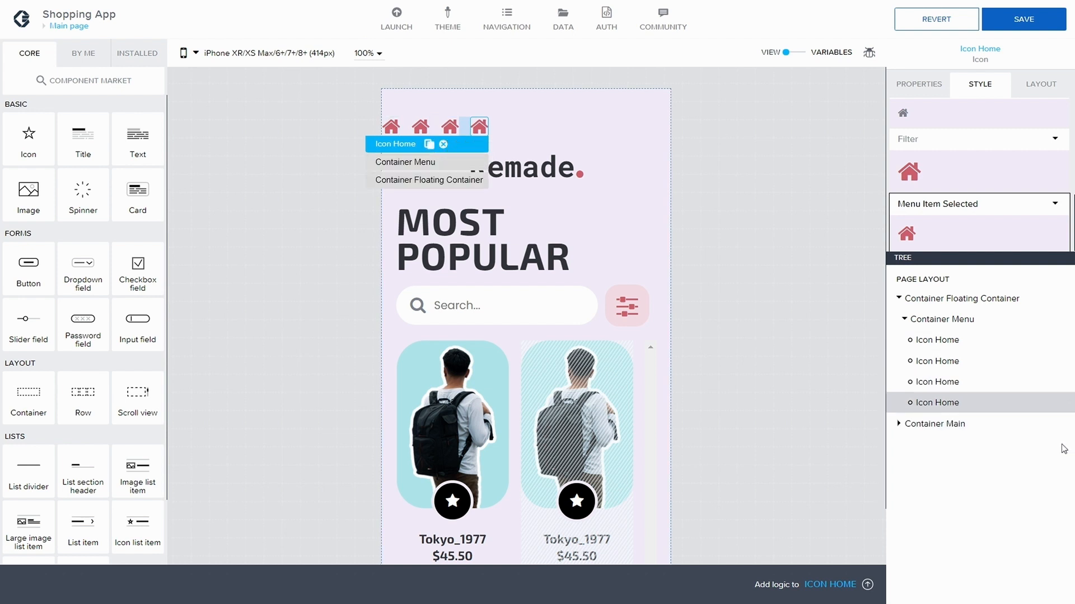
Rename the second Icon Home in Container Menu to Icon Notification
click(960, 366)
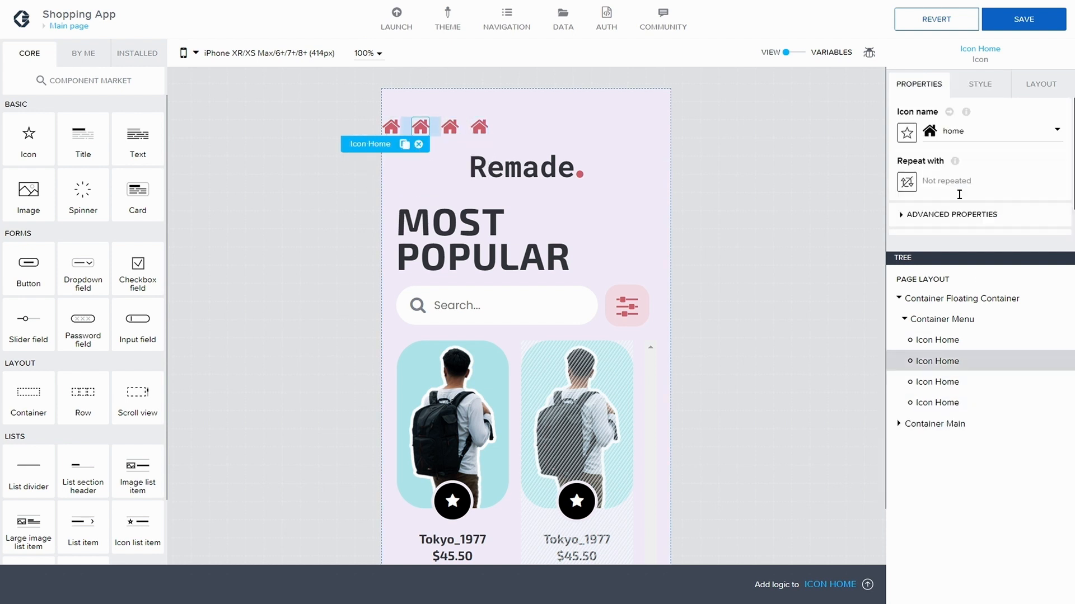
click(933, 214)
scroll(951, 214, down, 2)
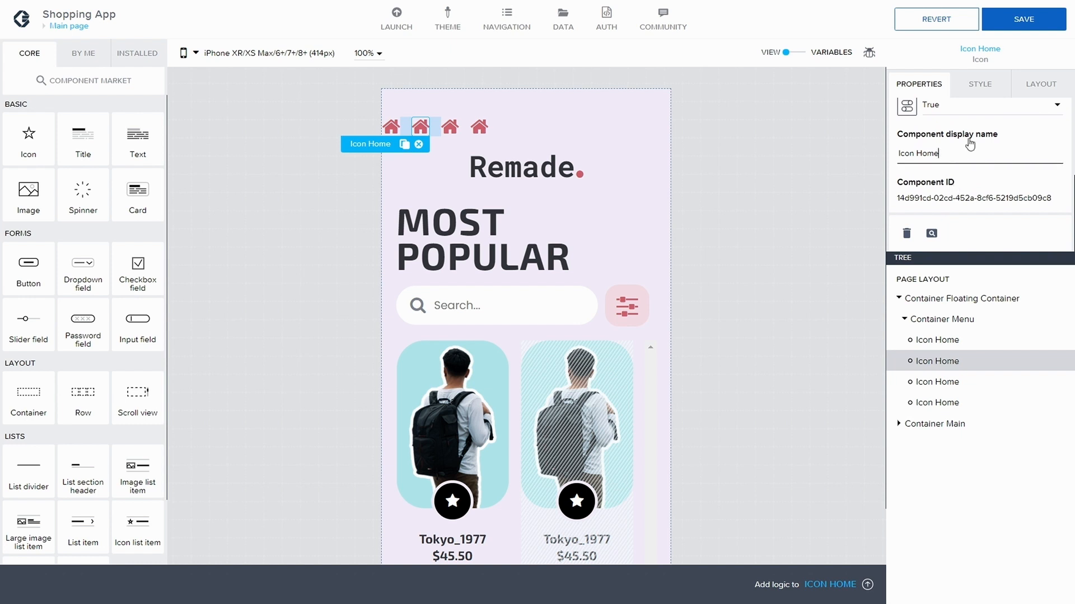
key(BackSpace)
key(BackSpace)
key(BackSpace)
key(BackSpace)
key(BackSpace)
text(Notification)
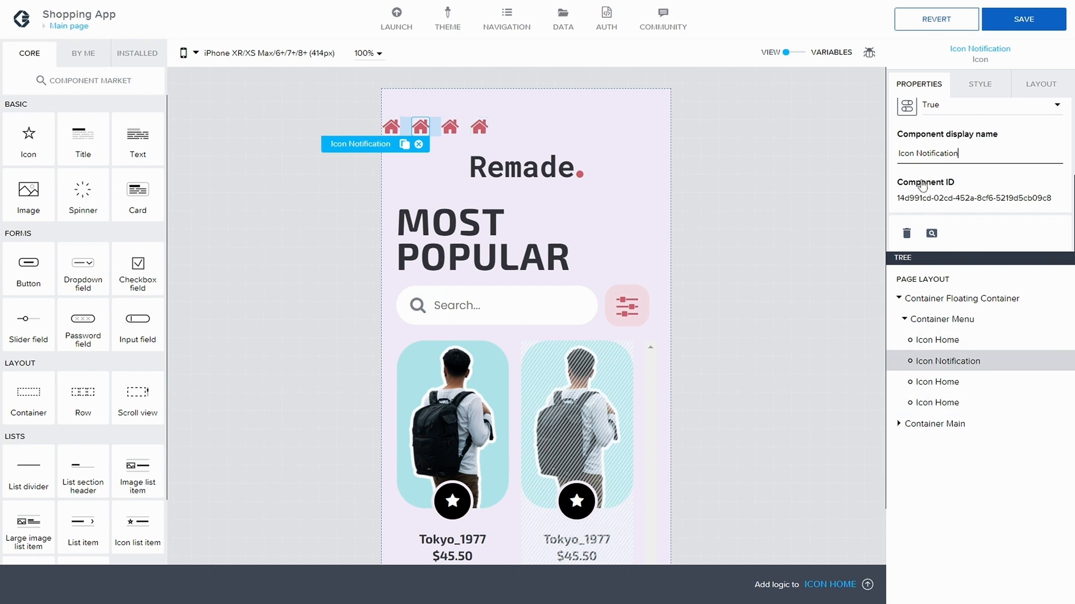
Search the icon library for Bell and assign the solid bell icon to Icon Notification
scroll(934, 133, up, 3)
click(940, 128)
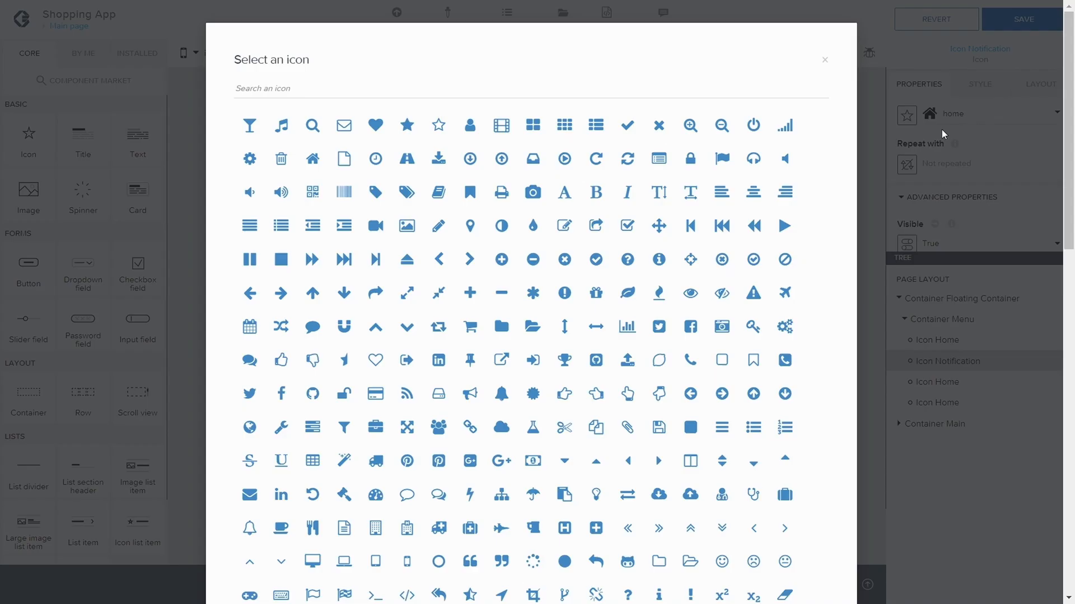
text(Bell)
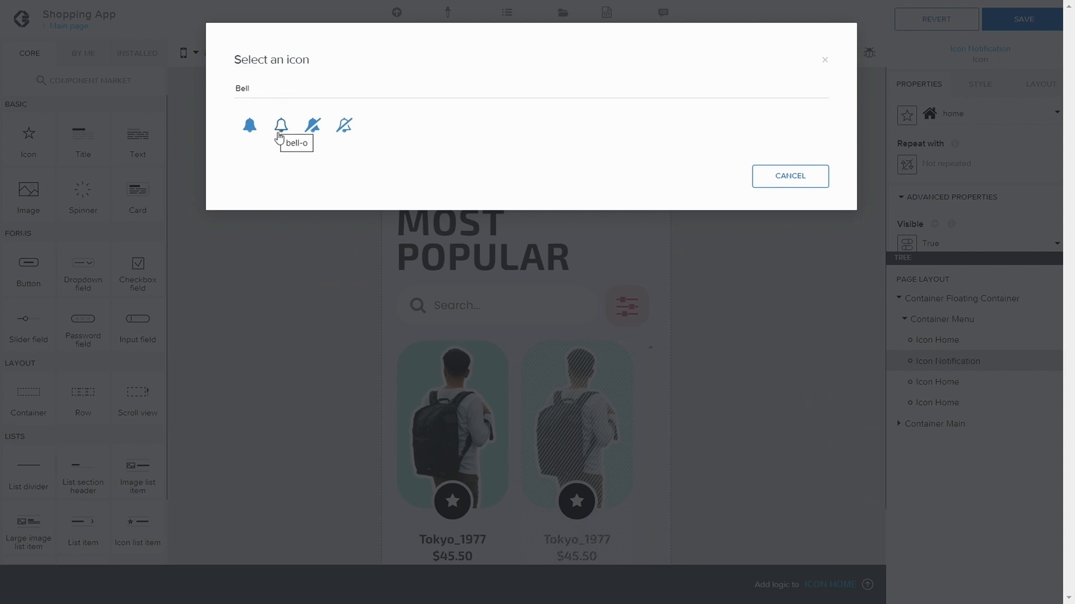
click(250, 127)
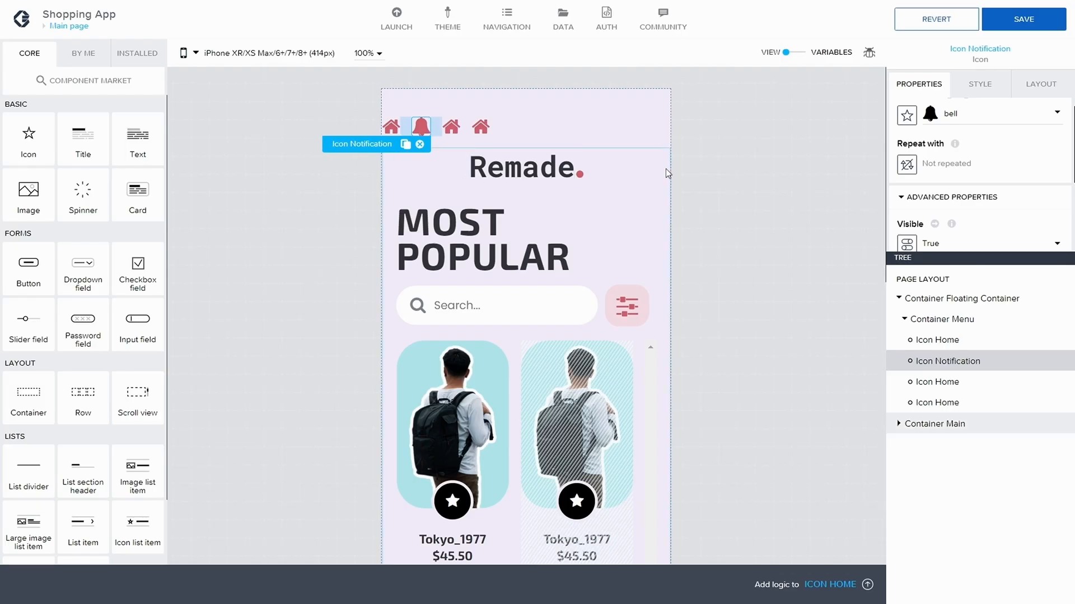
Search the icon library for Sho and assign the shopping-bag icon to the third menu icon
click(452, 129)
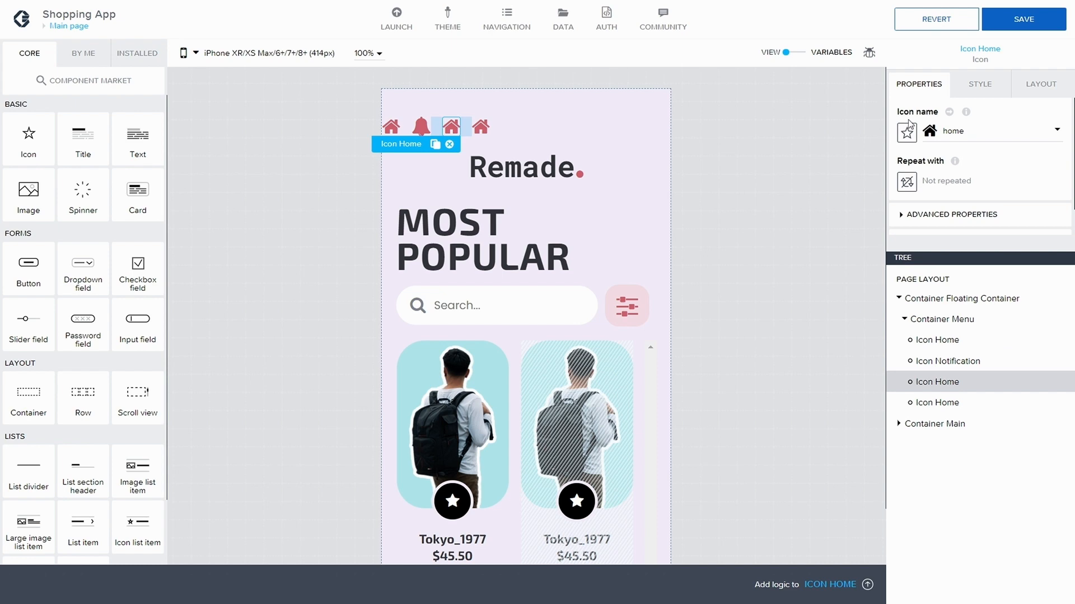
click(949, 134)
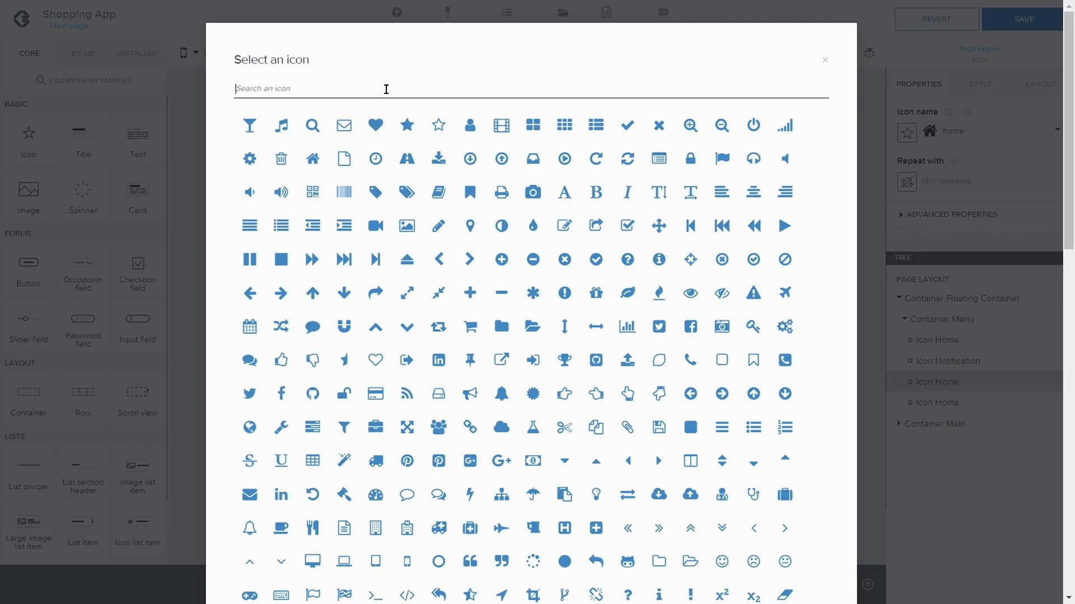
text(Sho)
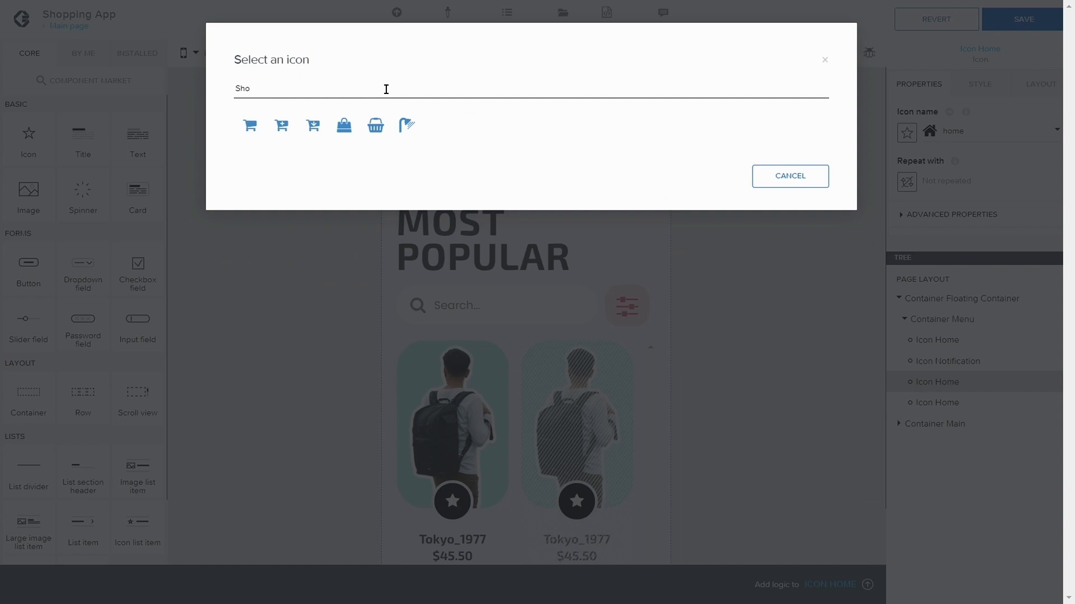
click(344, 128)
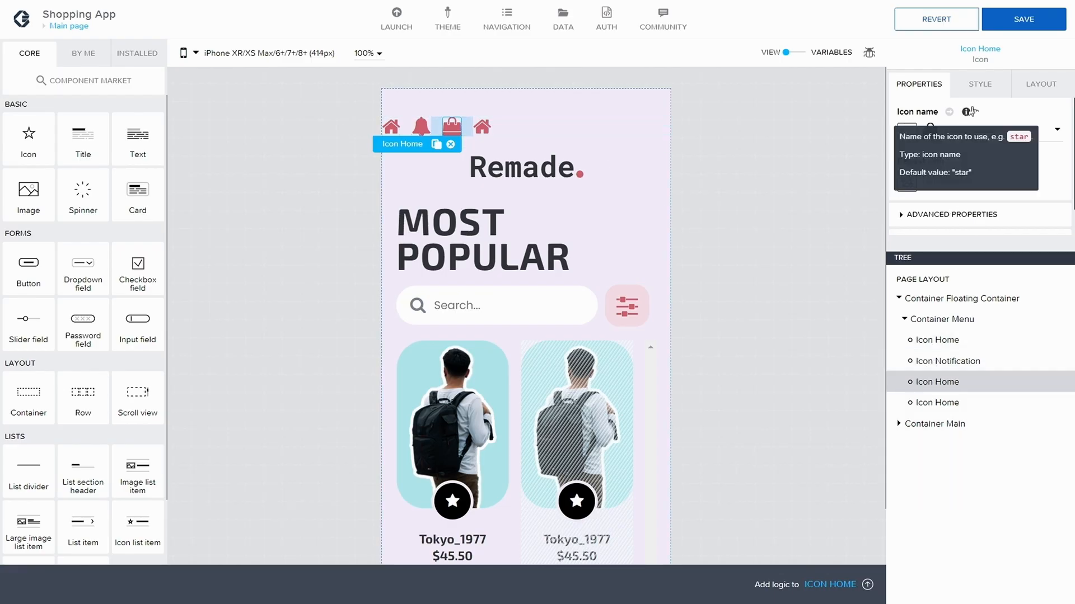
Rename the menu's shopping-bag icon to Icon Shopping and save the app
click(902, 217)
scroll(918, 190, down, 3)
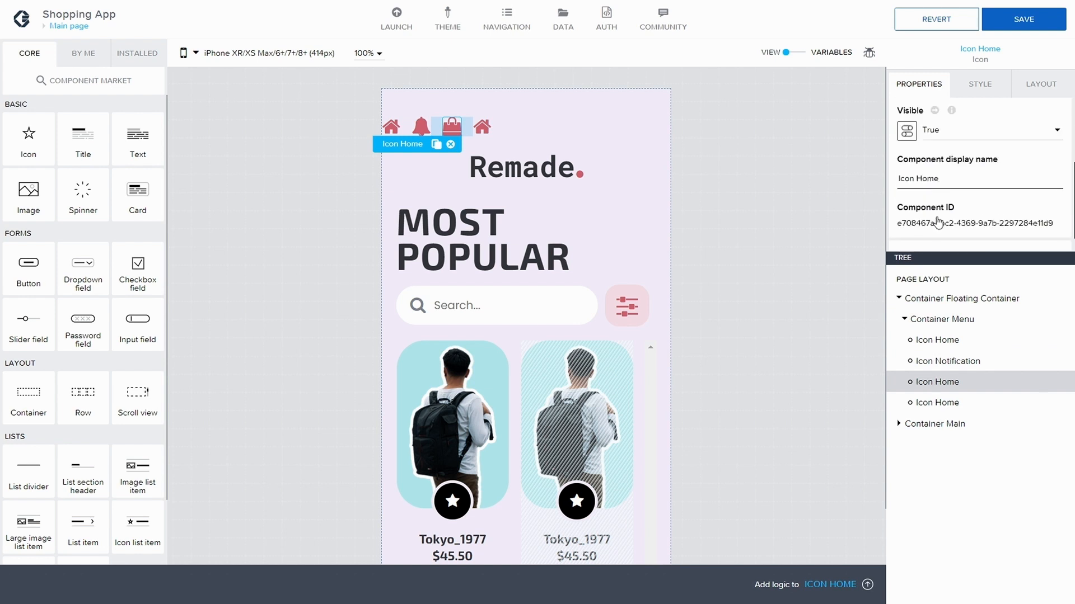
double_click(924, 170)
text(Shopping)
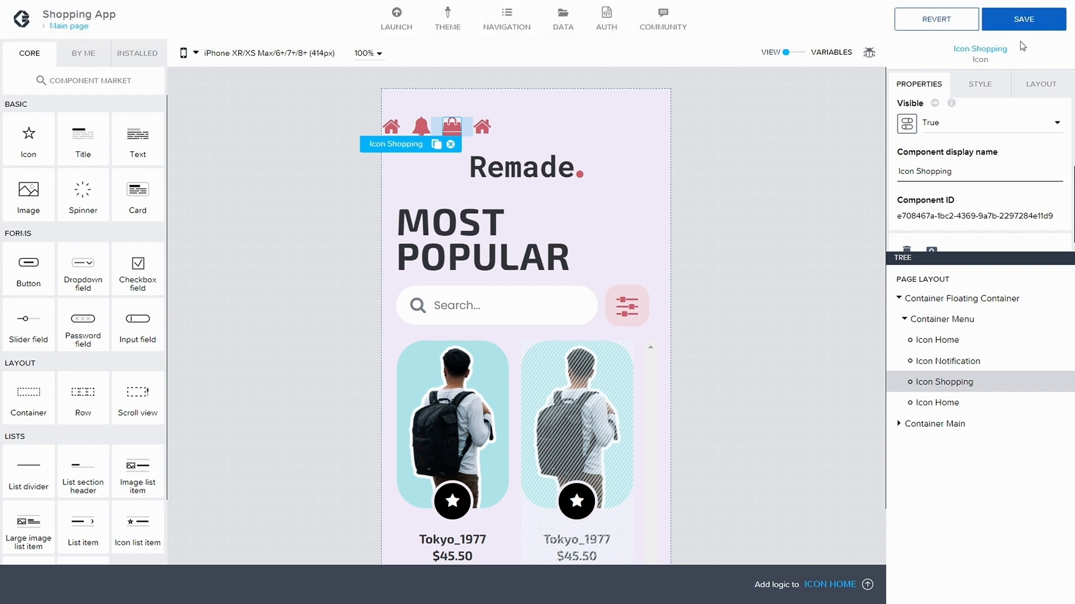
click(1022, 18)
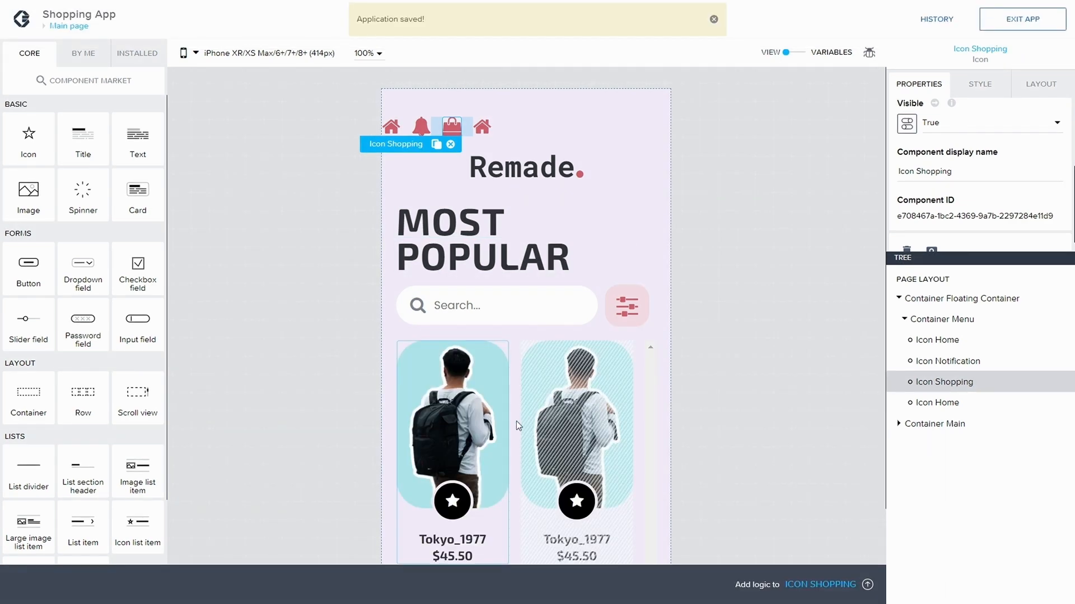
Replace the product item's add-to-cart star with the shopping-bag icon, found by searching Shopp, and save the app
click(452, 501)
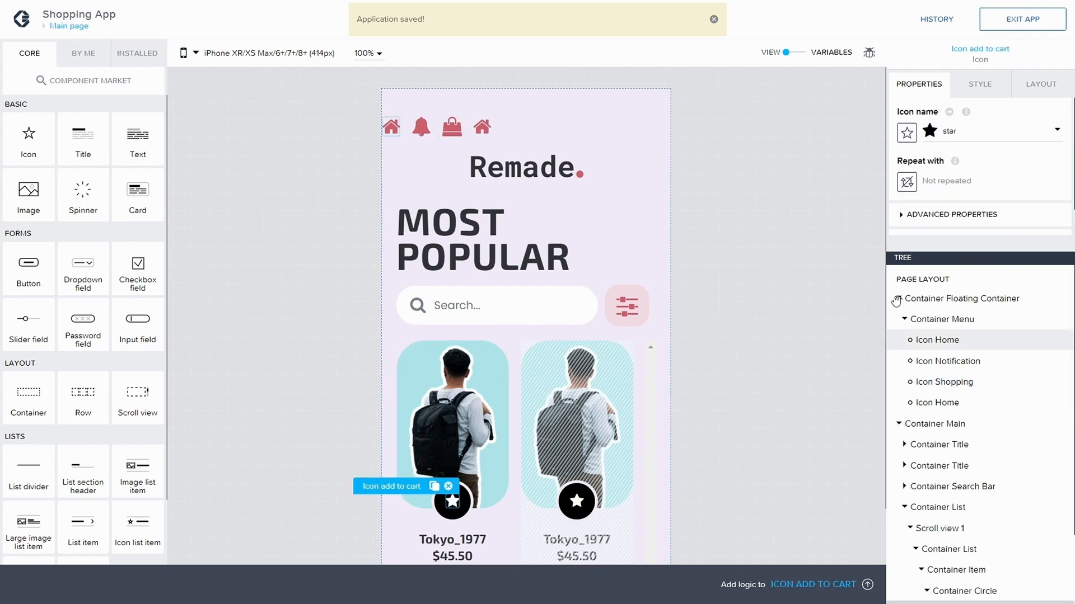
click(906, 137)
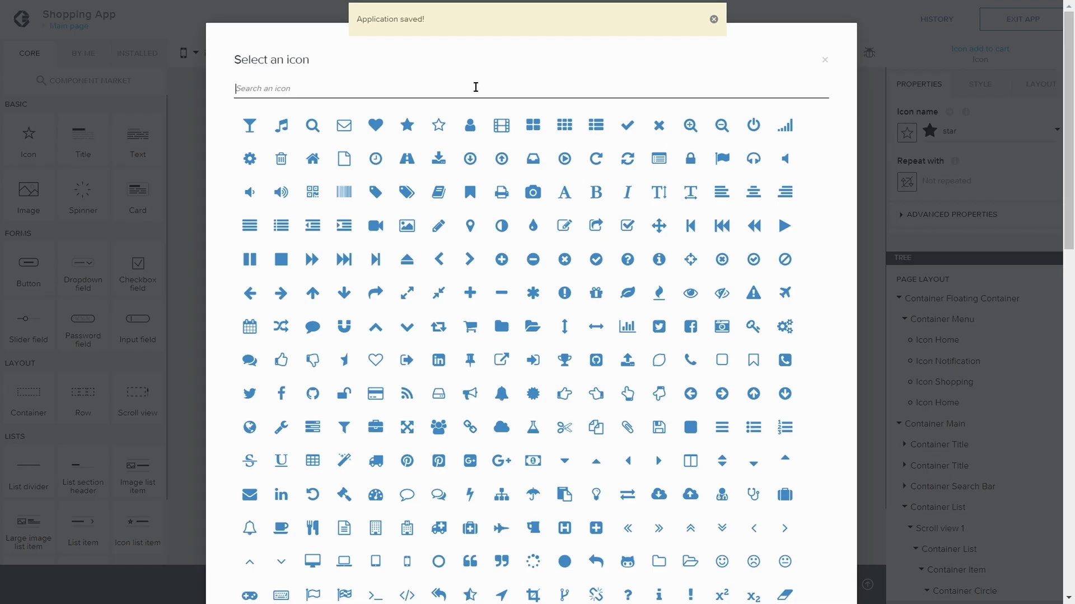
text(Shopp)
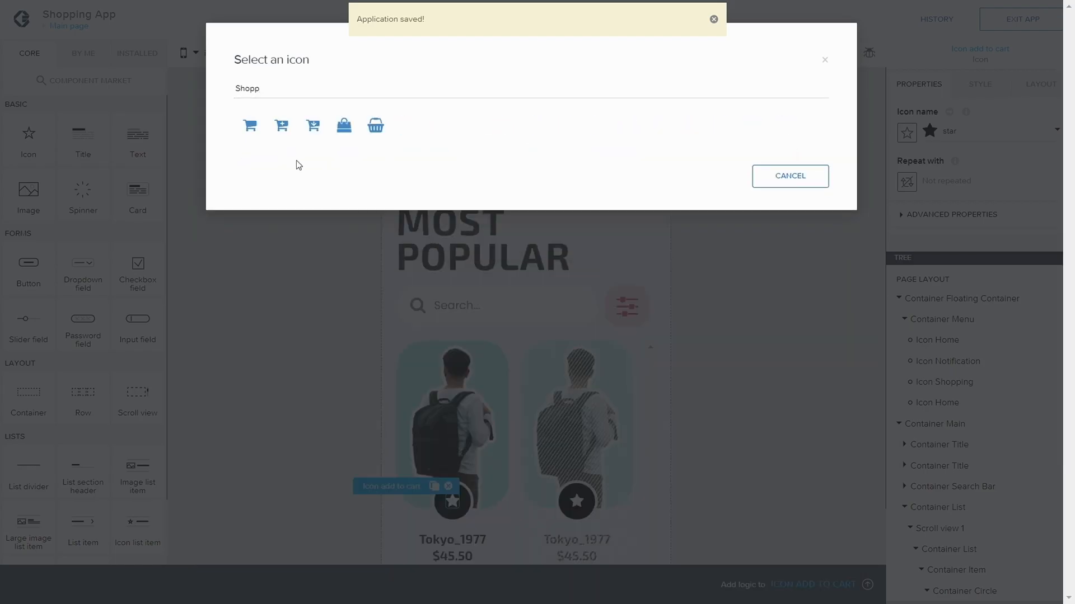
click(344, 126)
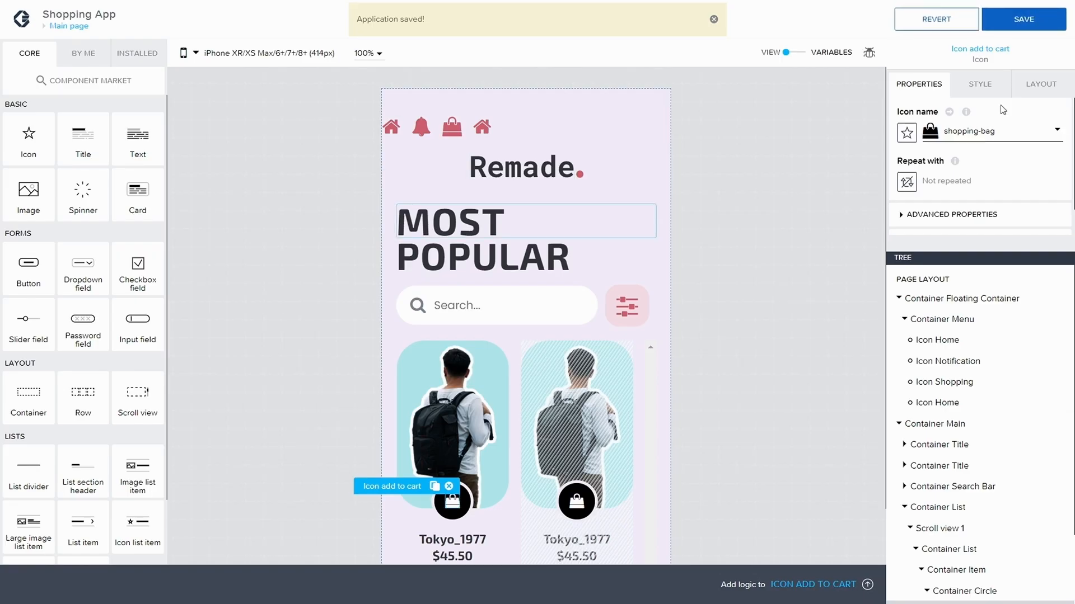
click(1030, 19)
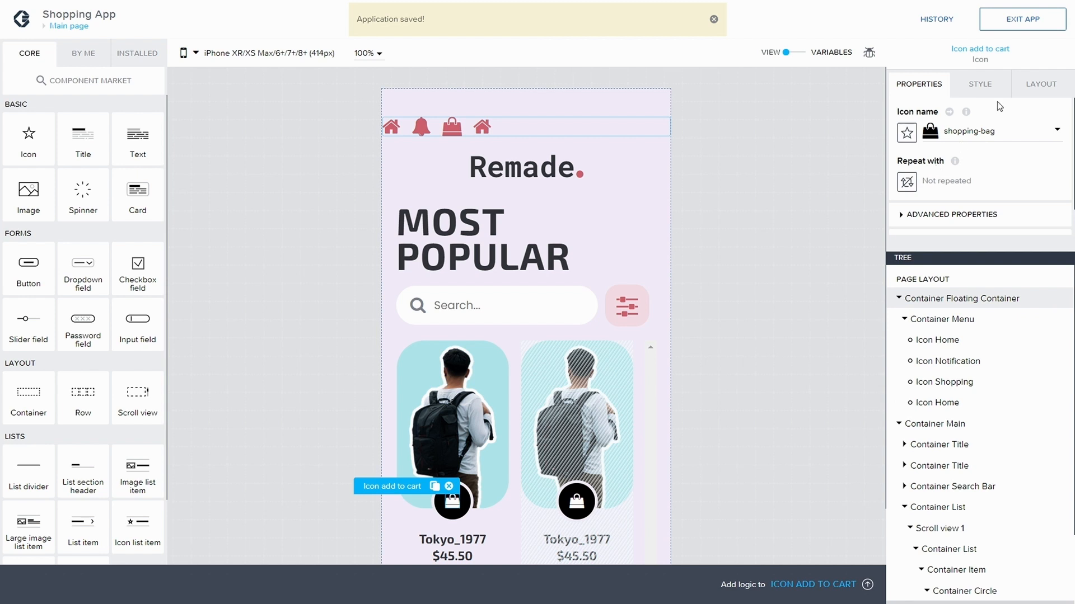
Rename the fourth icon in Container Menu, the duplicate Icon Home, to Icon Settings
scroll(977, 473, down, 1)
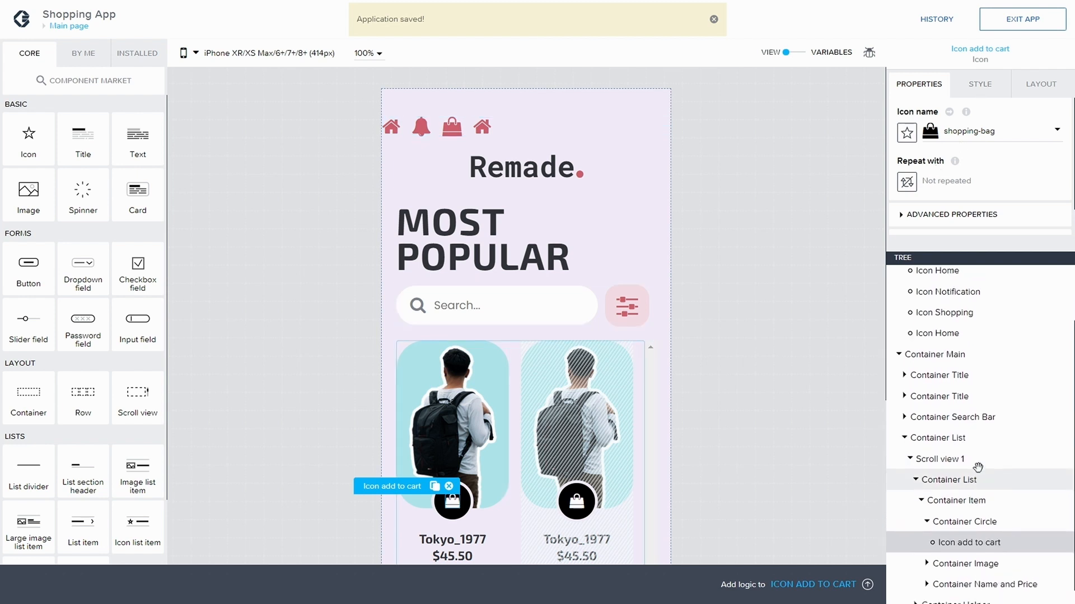
scroll(977, 467, up, 1)
click(967, 402)
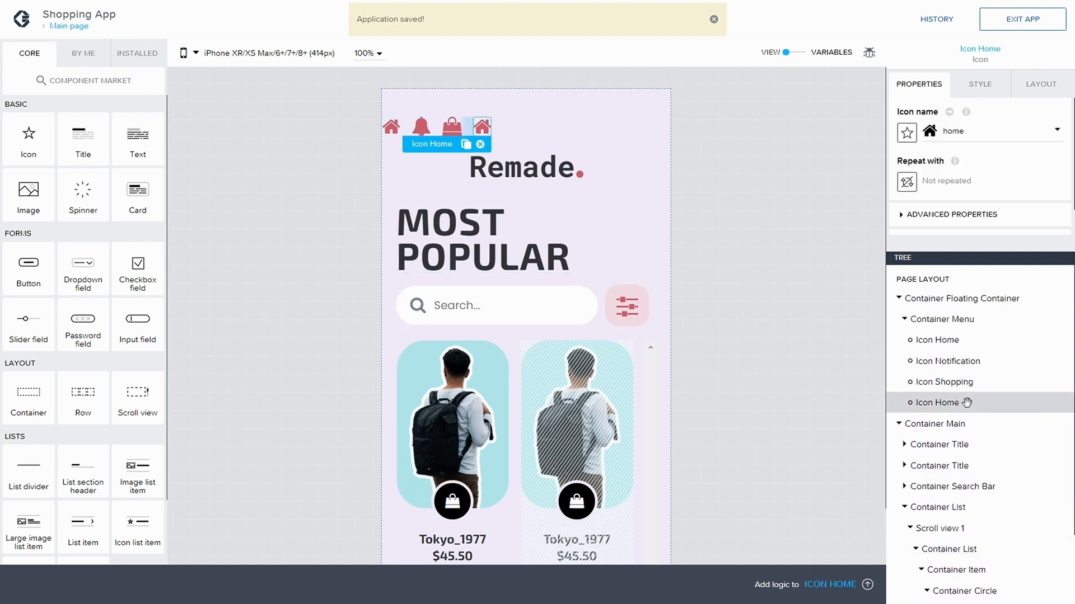
click(905, 213)
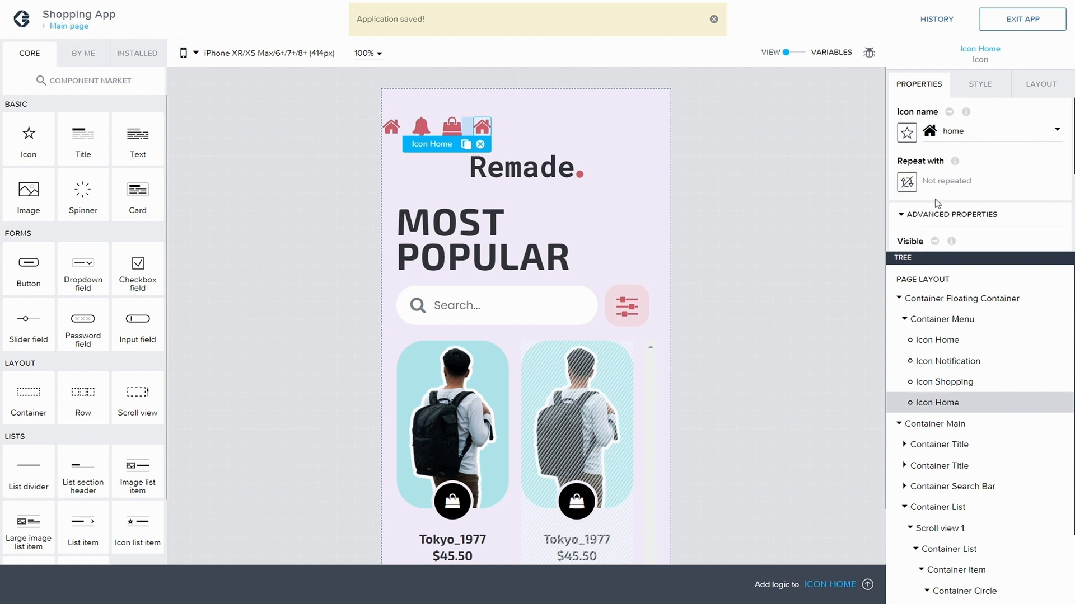
scroll(934, 199, down, 2)
double_click(943, 167)
text(Settings)
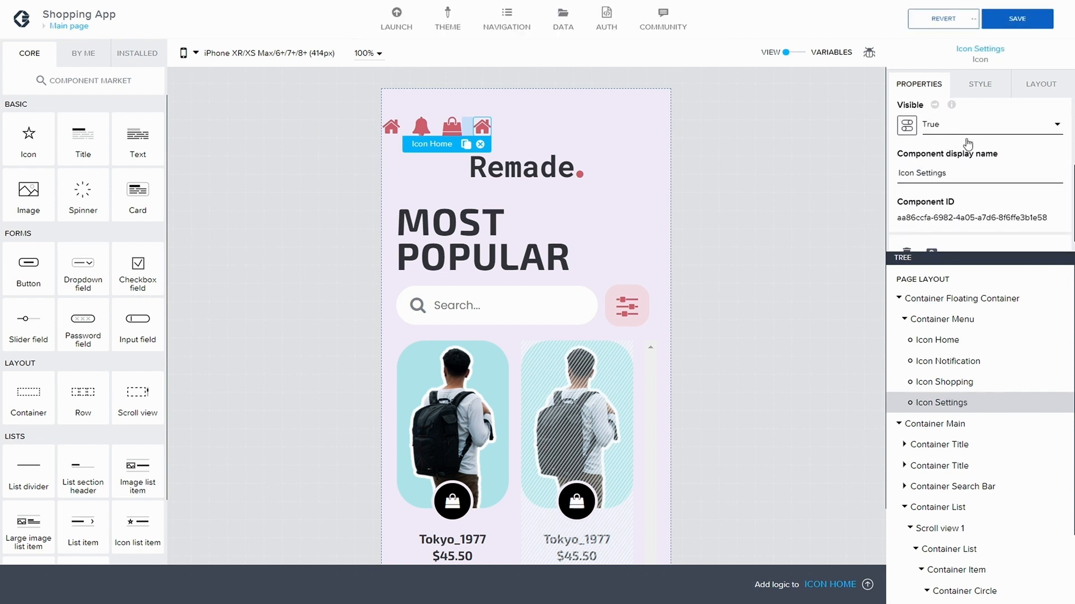
Search the icon library for first, assign the first-order icon to Icon Settings, and save the app
scroll(954, 129, up, 3)
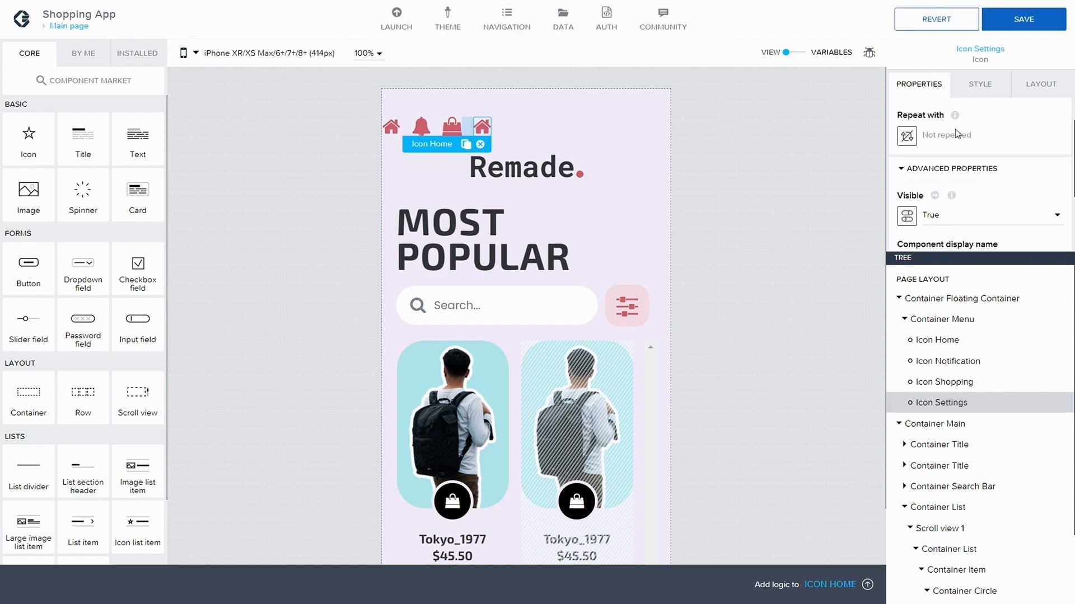
click(985, 131)
click(620, 91)
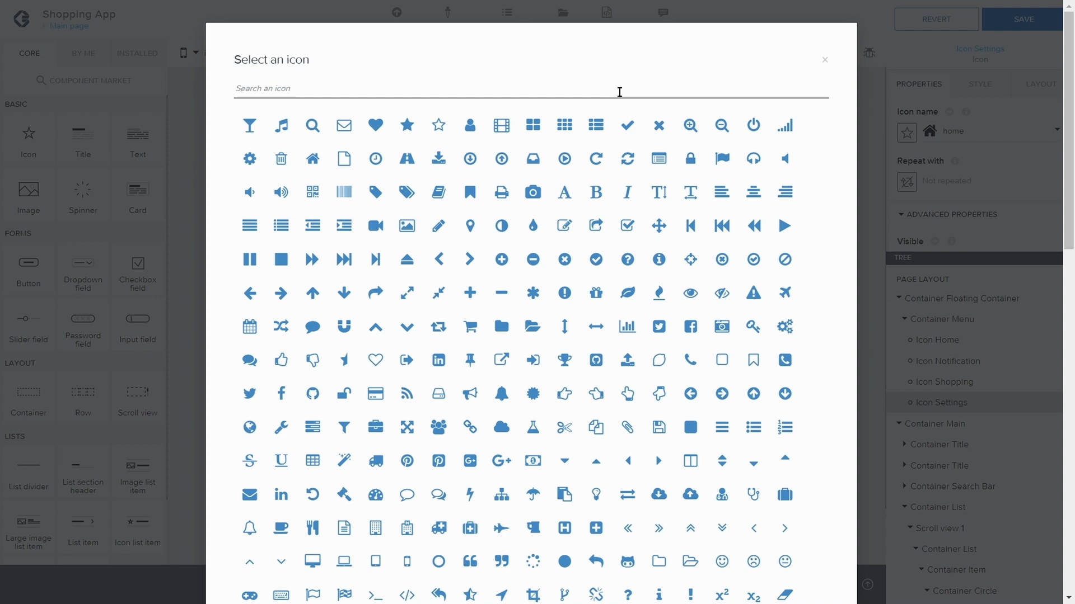
text(first)
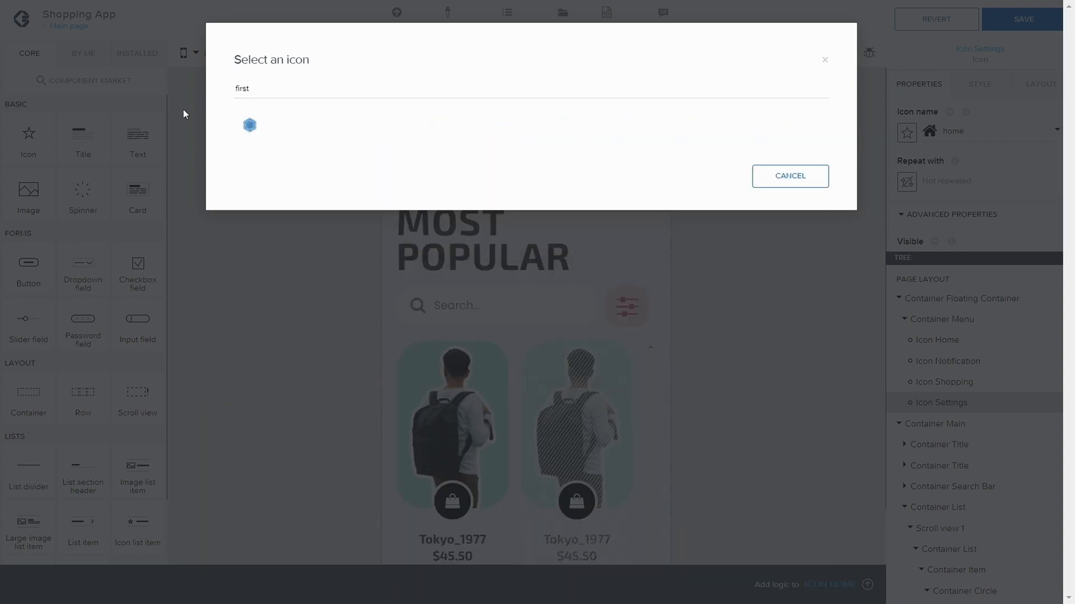
click(250, 125)
click(1024, 19)
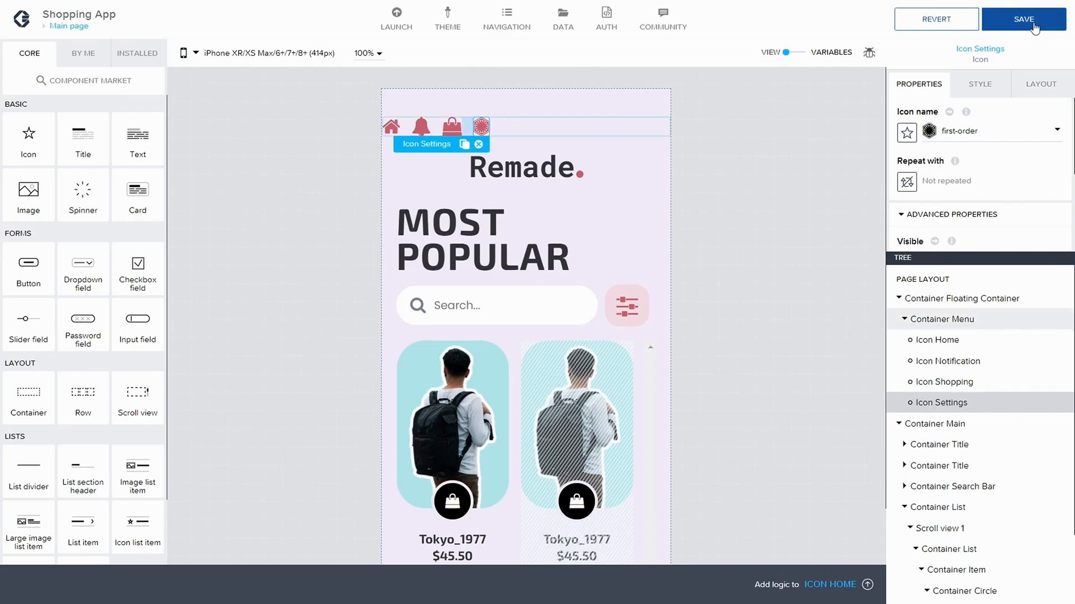
click(976, 85)
click(1054, 204)
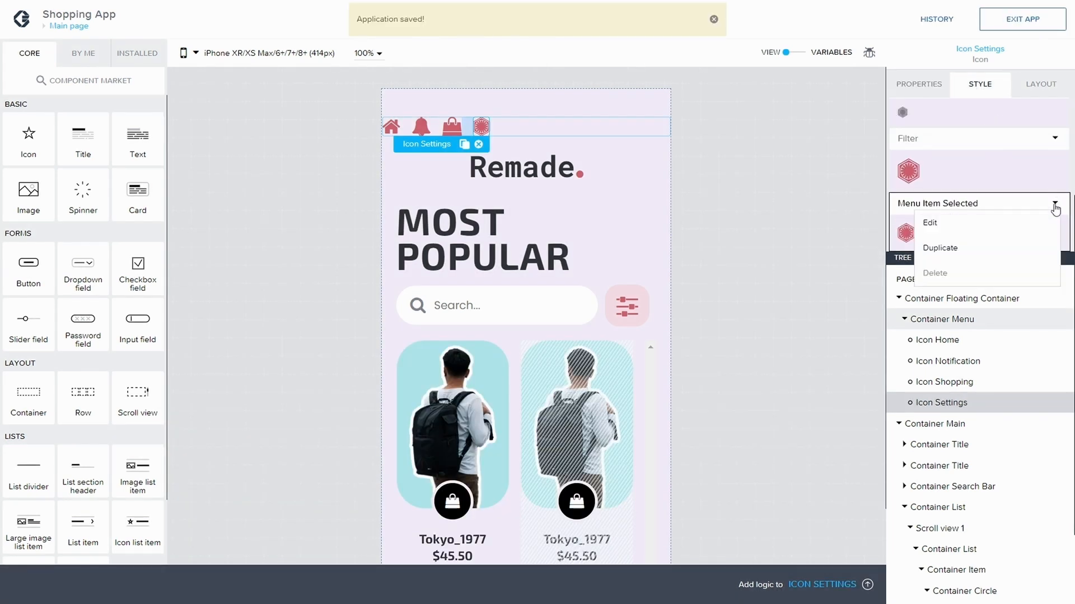
click(936, 220)
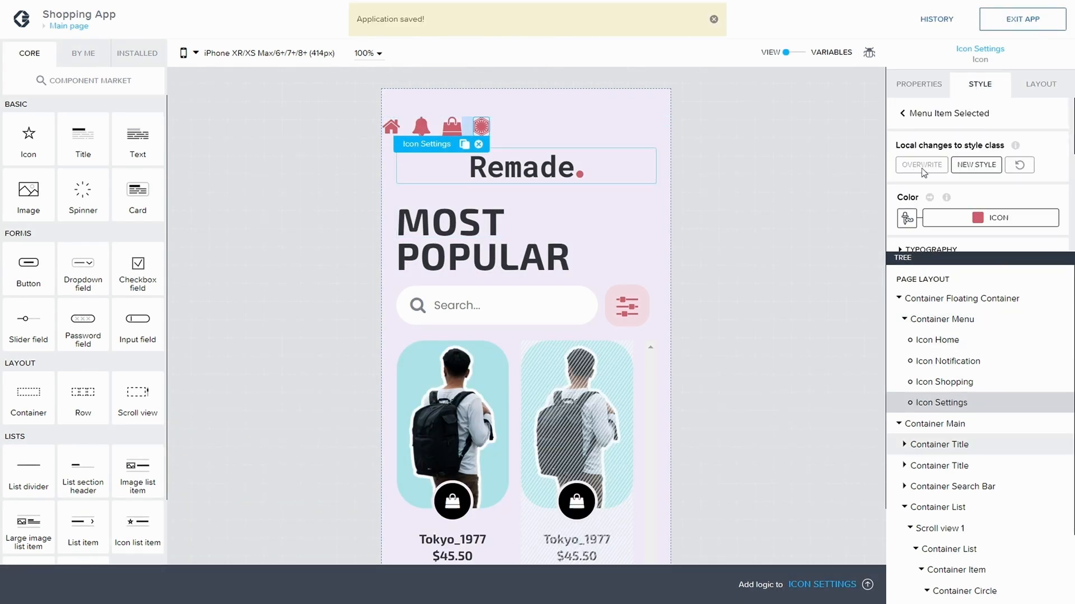
click(903, 114)
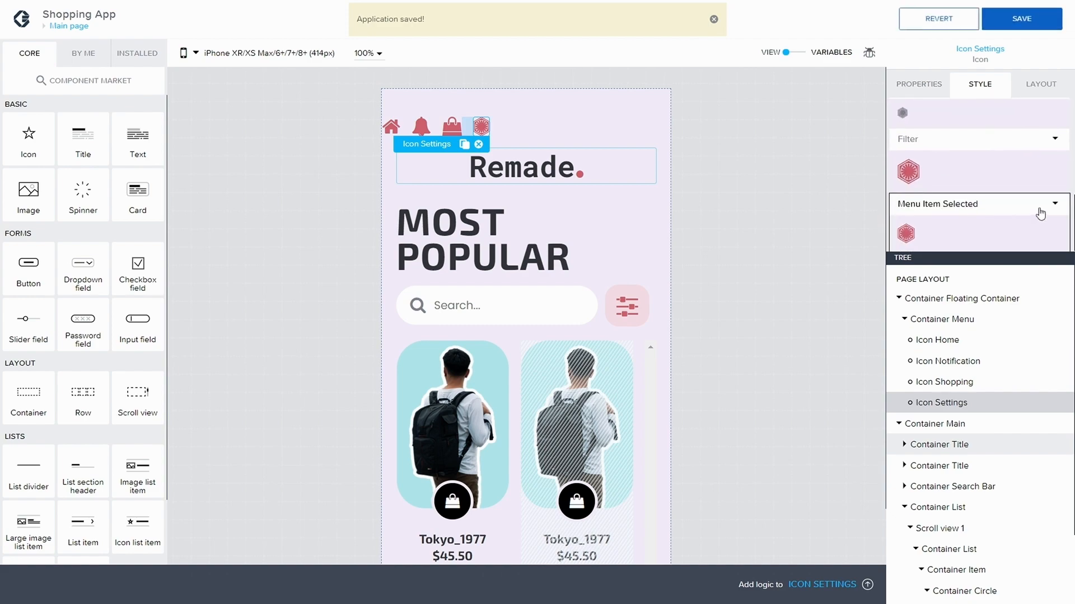
Duplicate the Menu Item Selected style class as a new style class named Menu Item
click(1054, 203)
click(957, 249)
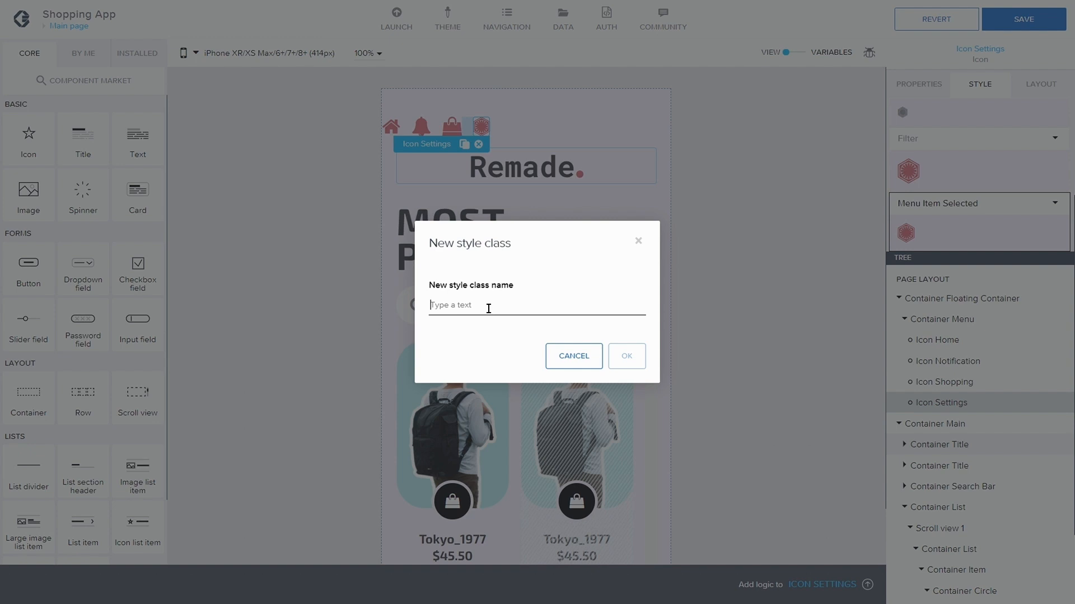
text(Menu Item)
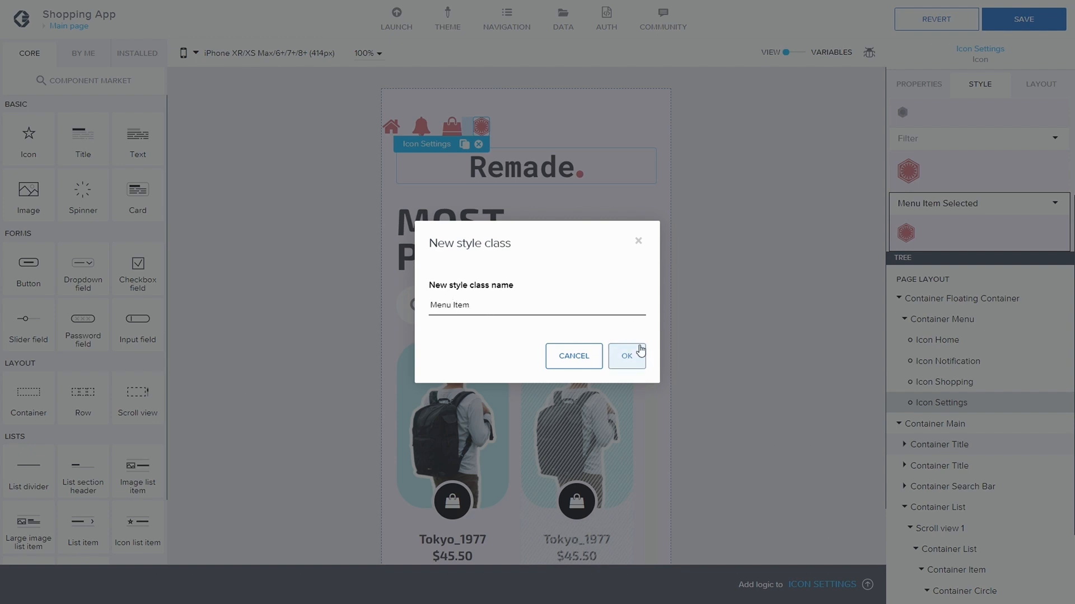
click(638, 354)
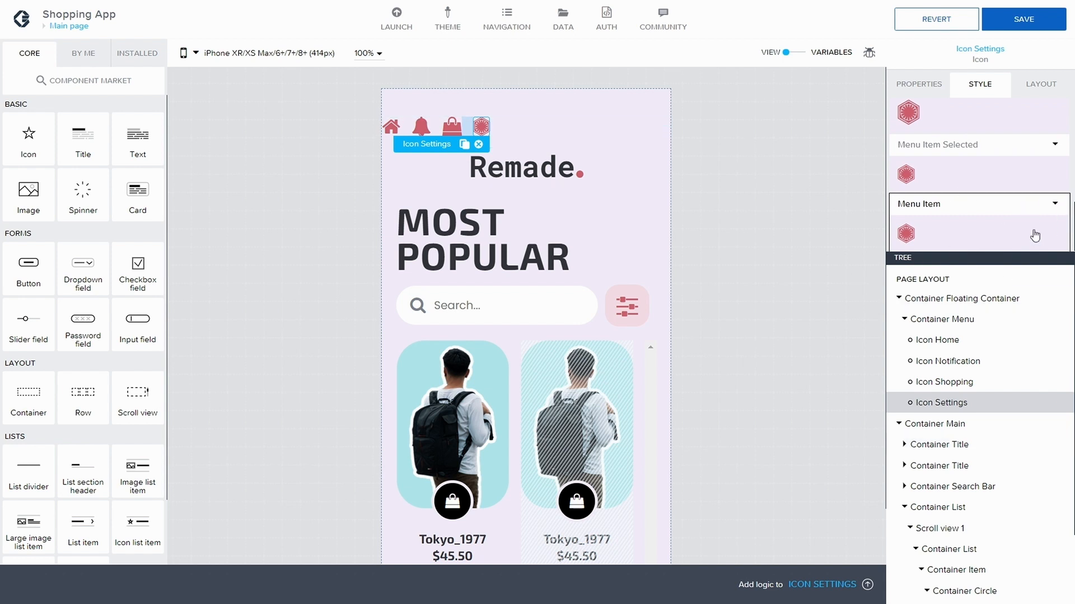
Set the Menu Item style's color to Neutral high contrast, save the app, and overwrite the style class with the change
click(1053, 205)
click(961, 223)
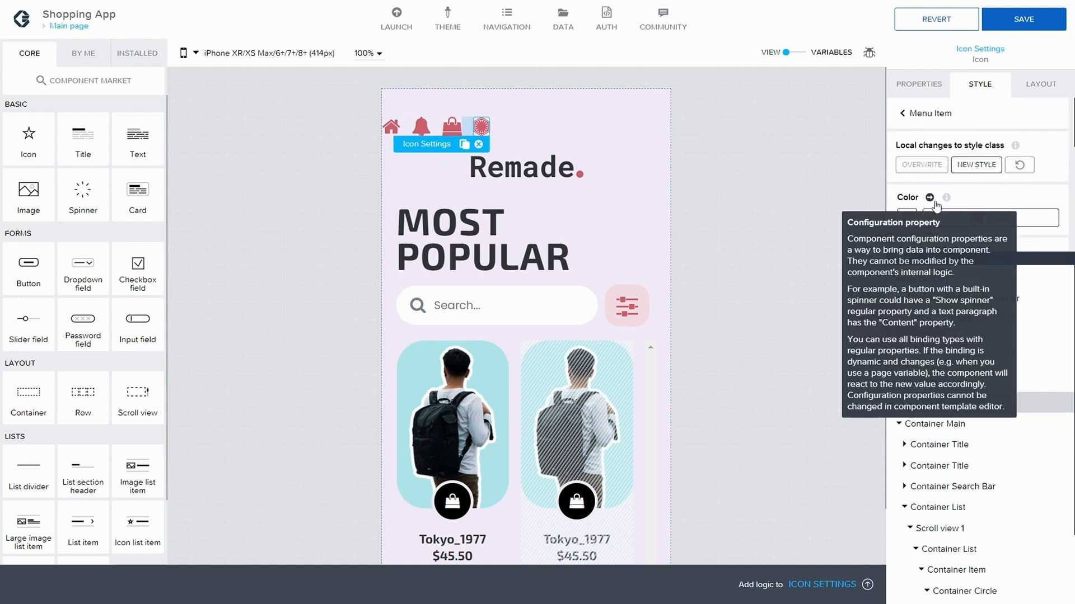
click(987, 218)
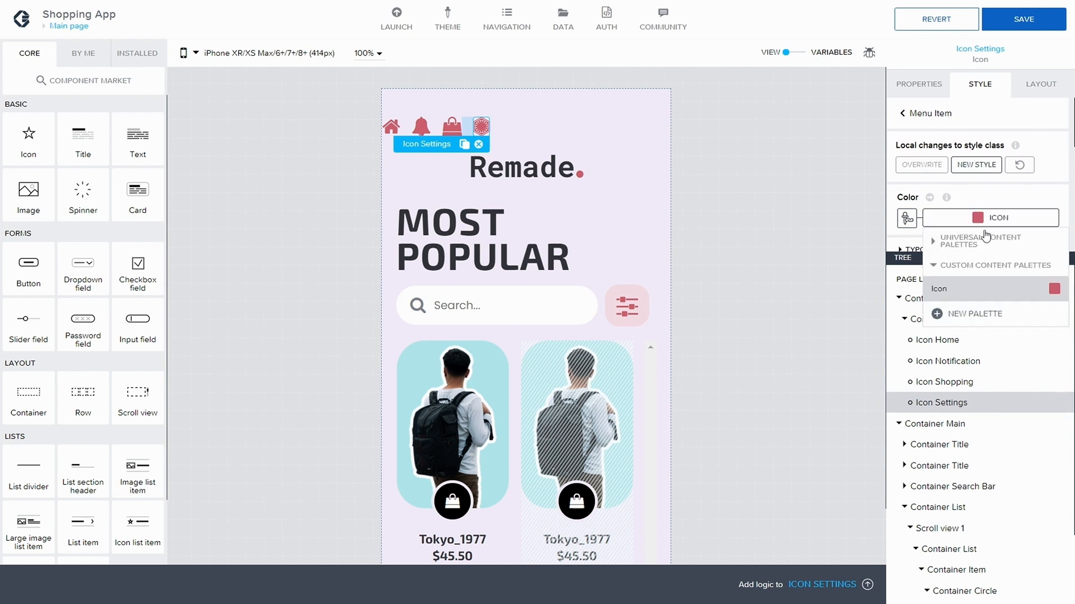
click(944, 241)
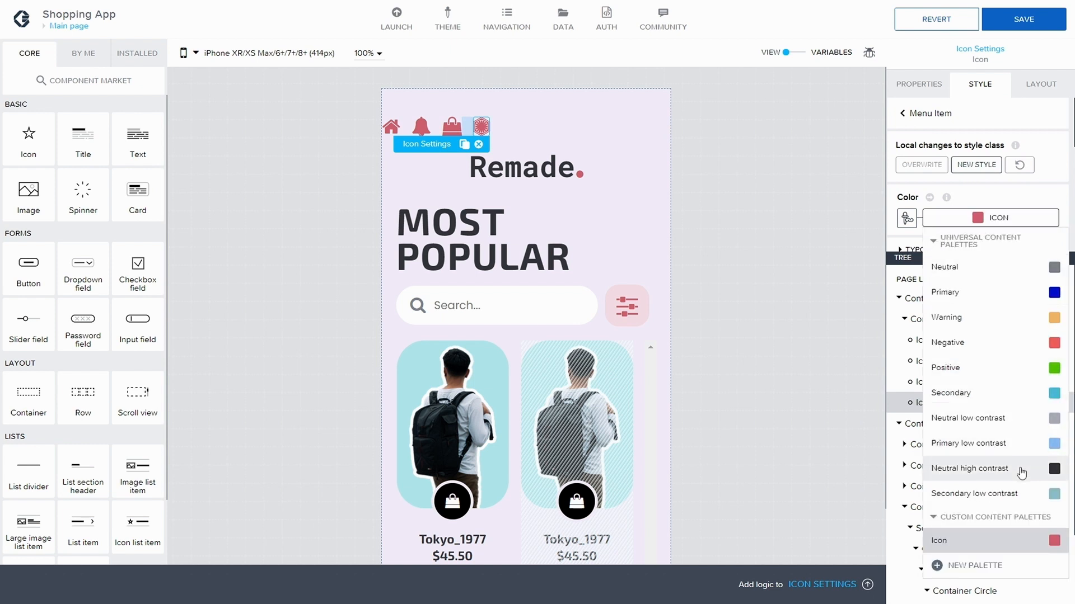
click(1022, 469)
click(1024, 18)
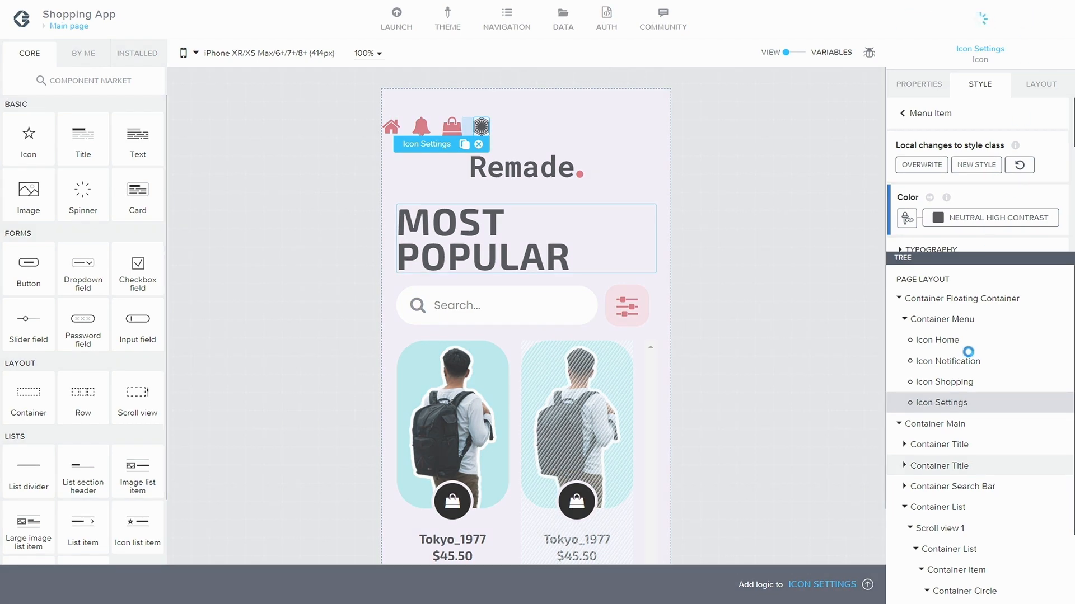
click(922, 164)
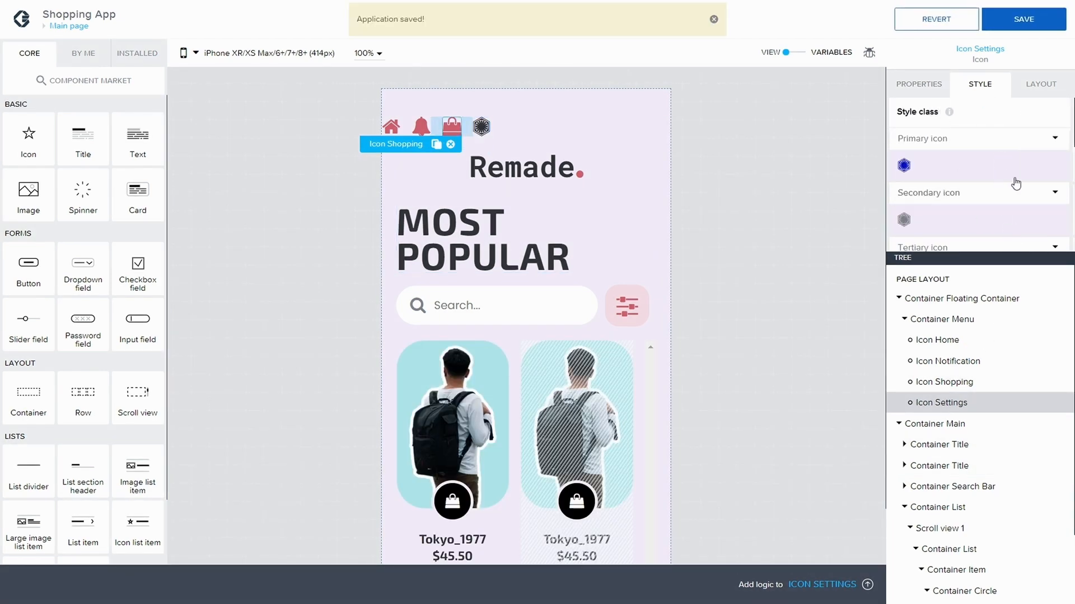
Apply the Menu Item style to Icon Shopping and Icon Notification, and save the app
scroll(1027, 206, down, 1)
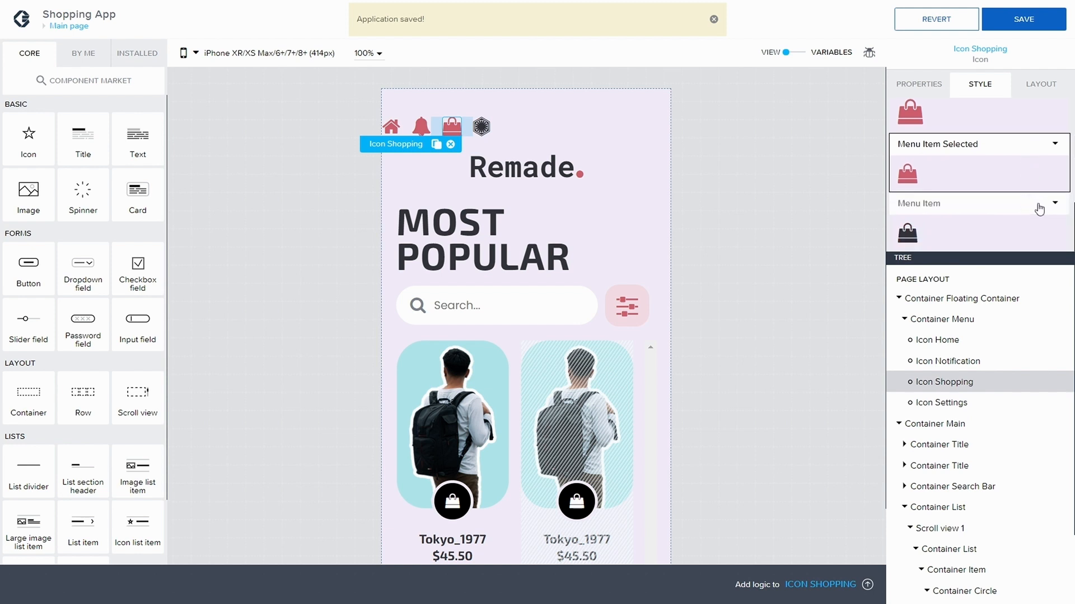
click(1039, 209)
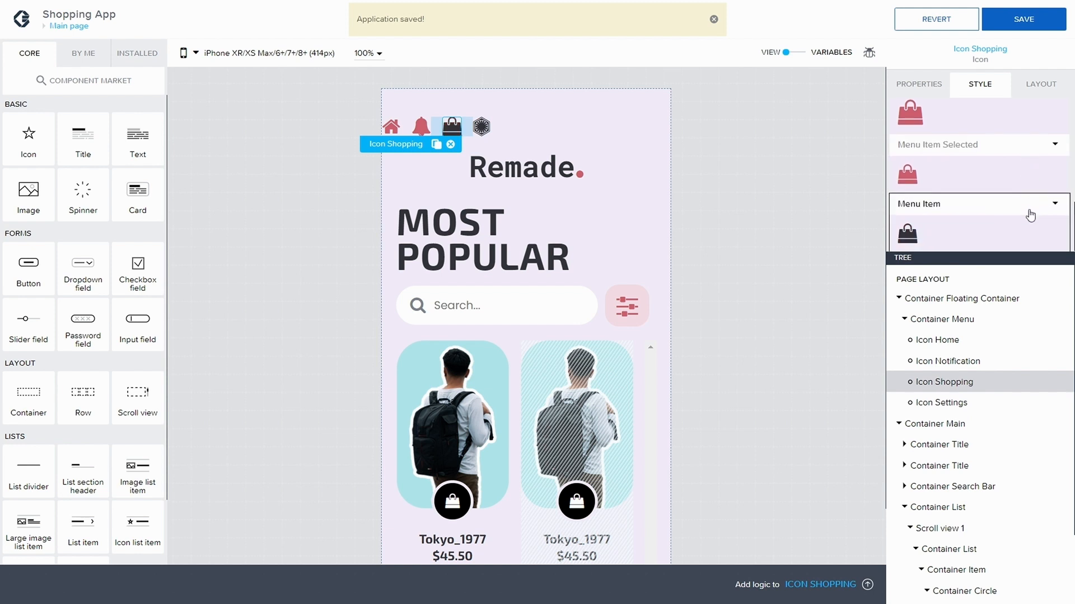
click(941, 364)
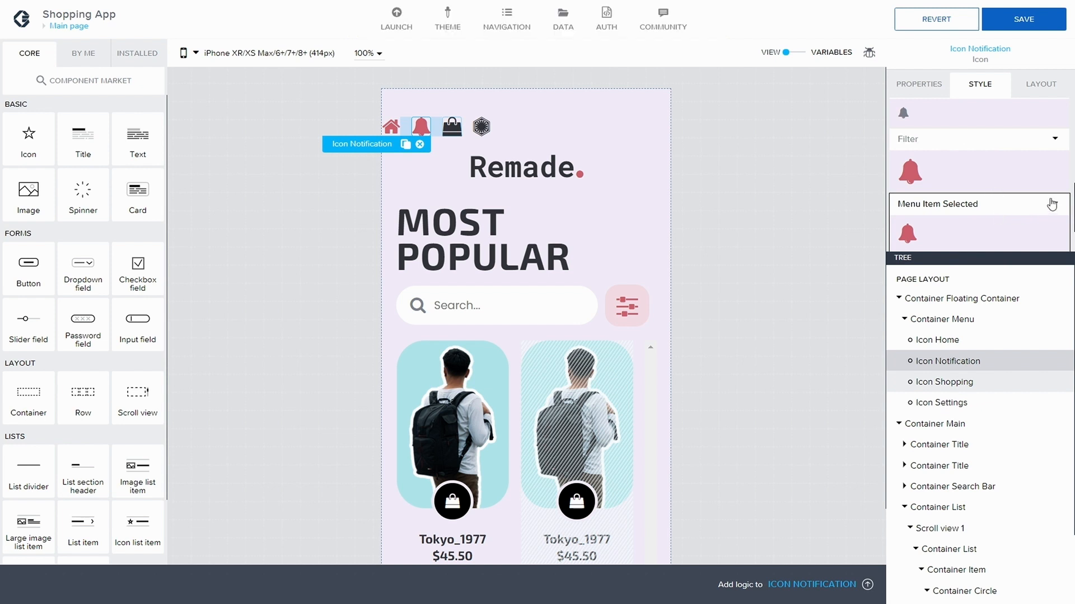
scroll(1049, 204, down, 1)
click(1010, 204)
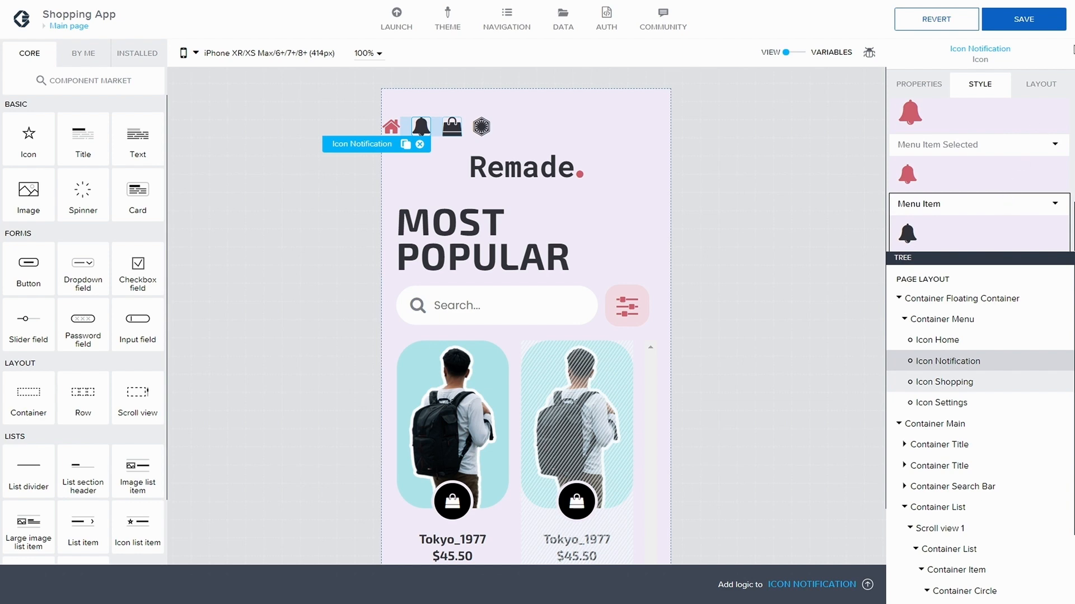
click(1033, 12)
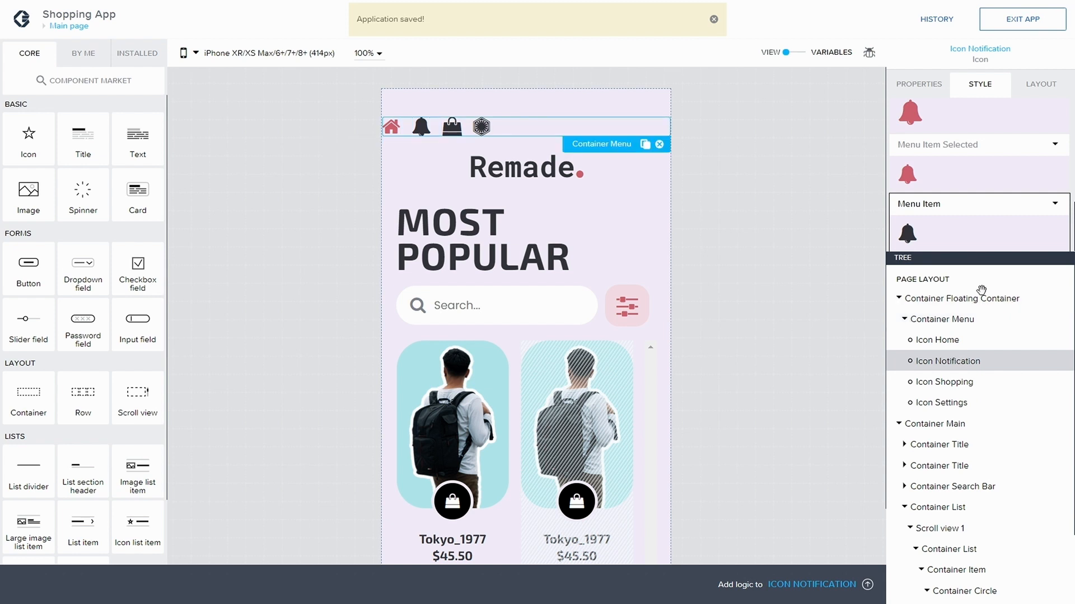
Align the children of Container Floating Container horizontally to the middle in its vertical layout, and save the app
click(980, 316)
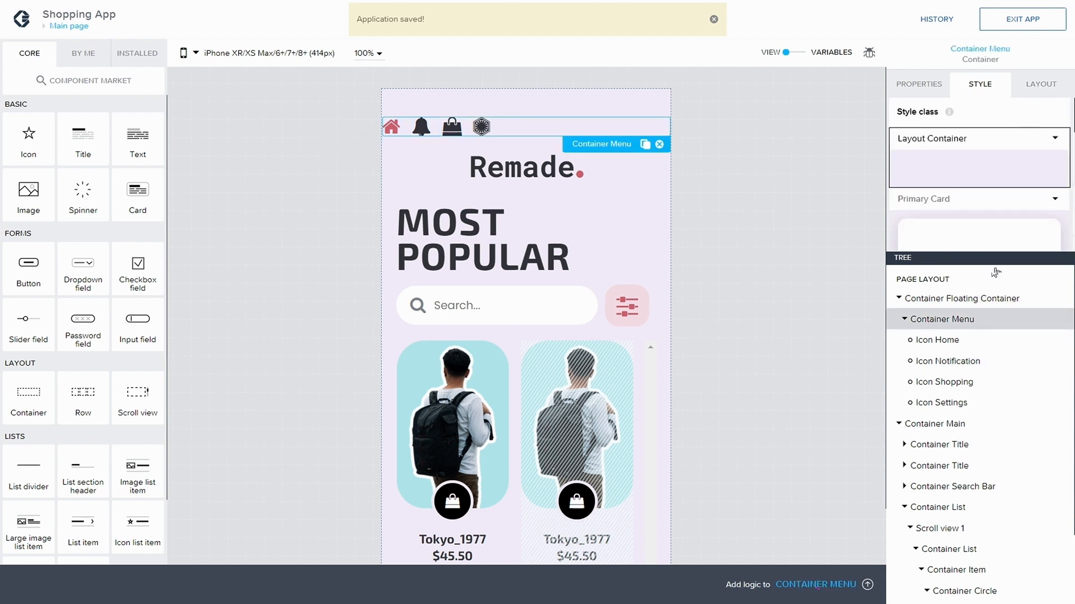
click(987, 296)
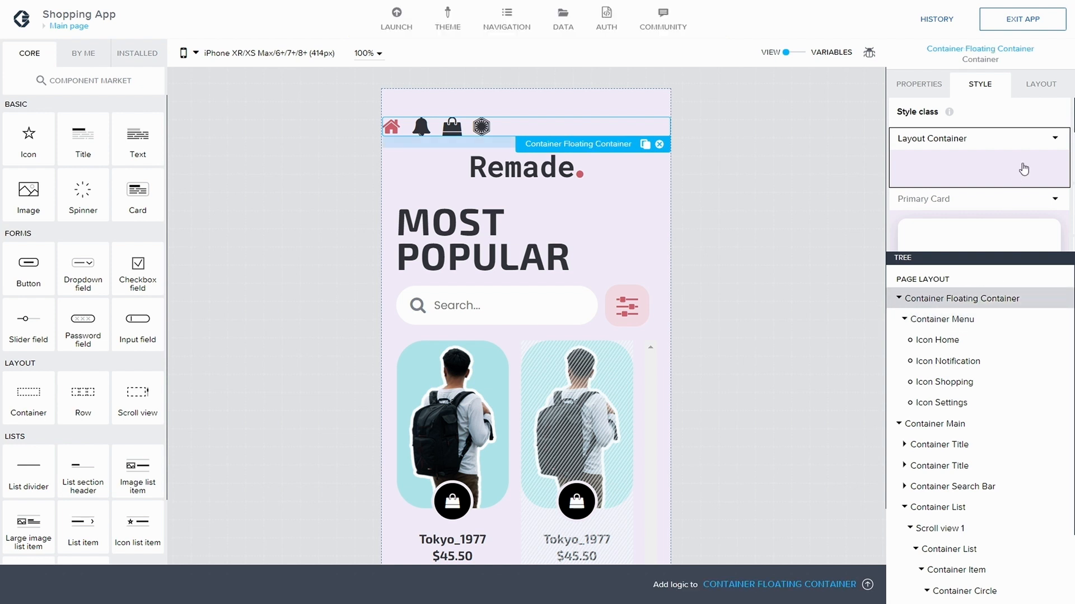
click(1041, 85)
scroll(959, 170, down, 1)
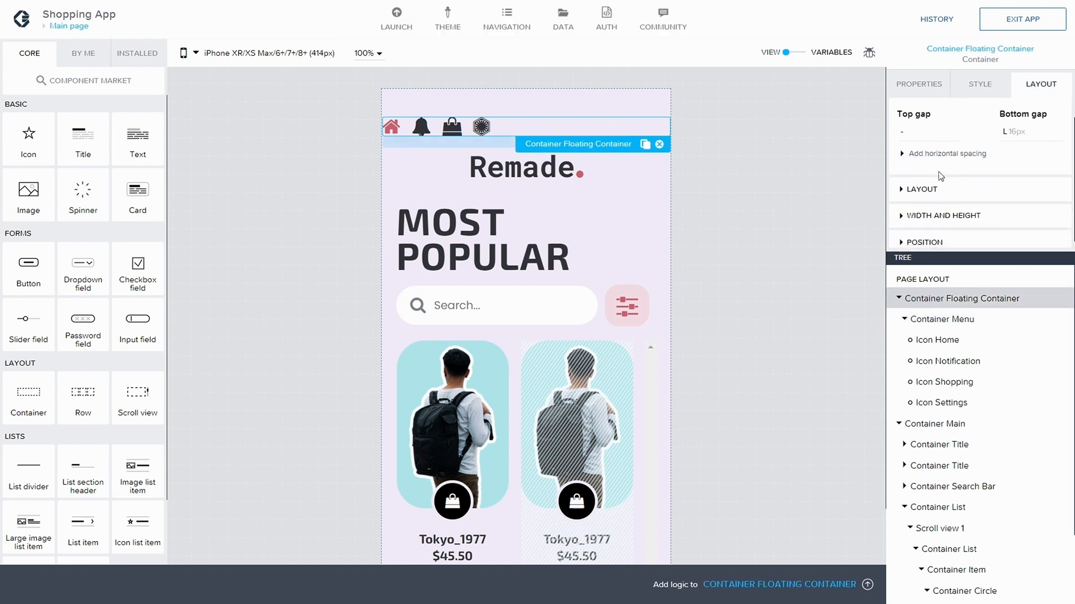
click(912, 179)
scroll(923, 190, down, 1)
click(929, 209)
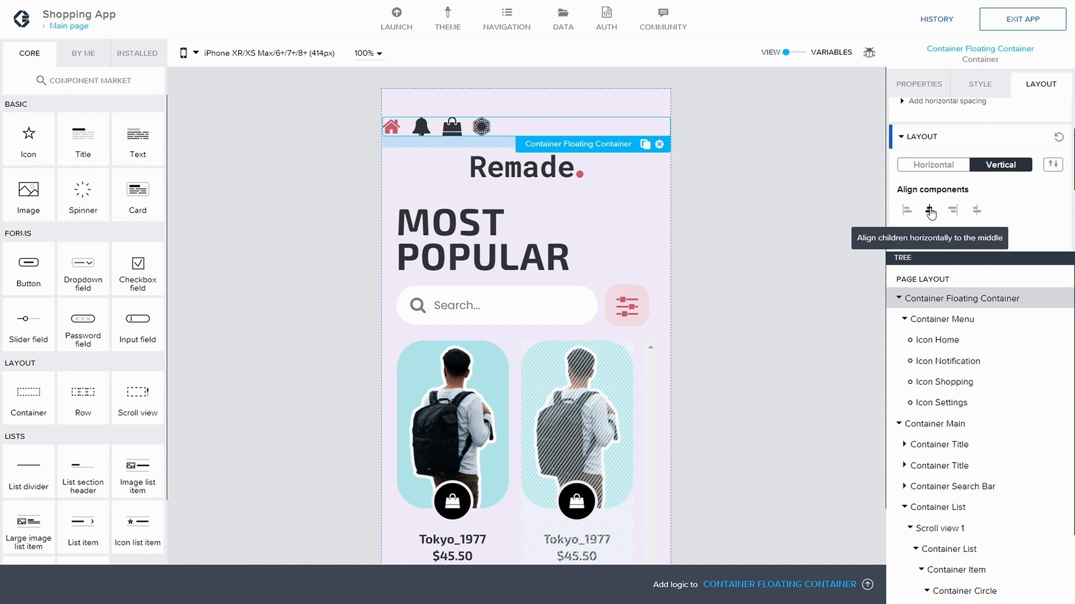
scroll(965, 217, down, 1)
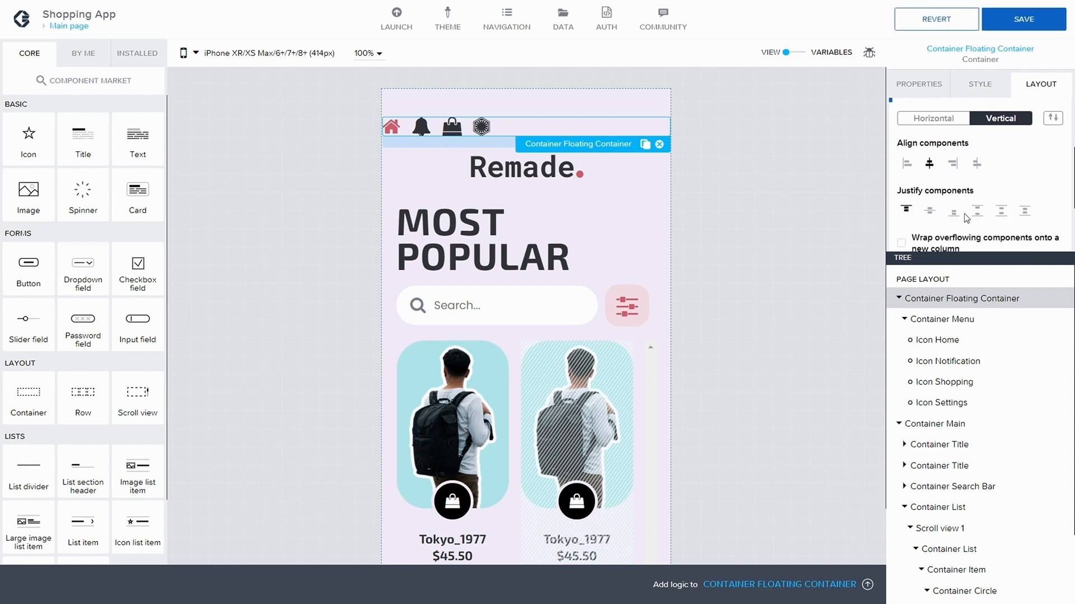
click(1018, 19)
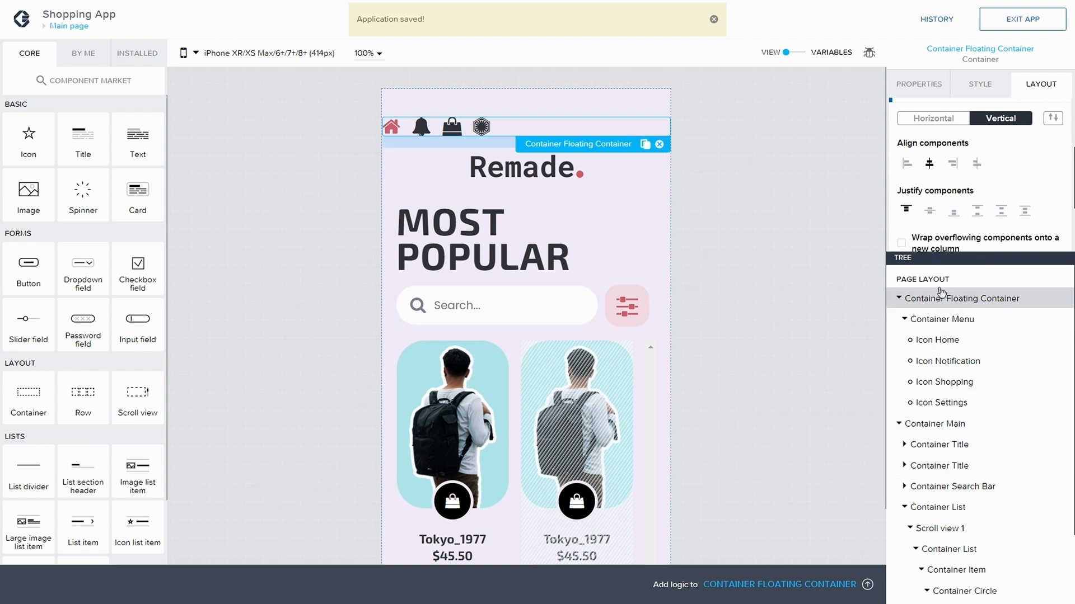
Align the icons in Container Menu vertically to the middle and justify them to the center
click(962, 320)
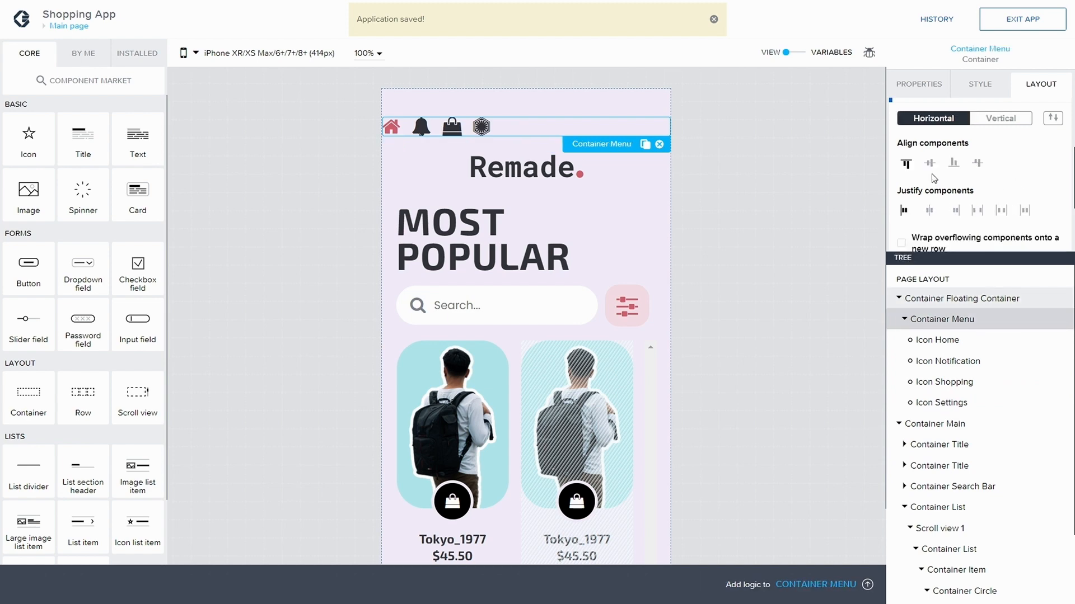
click(929, 163)
click(930, 210)
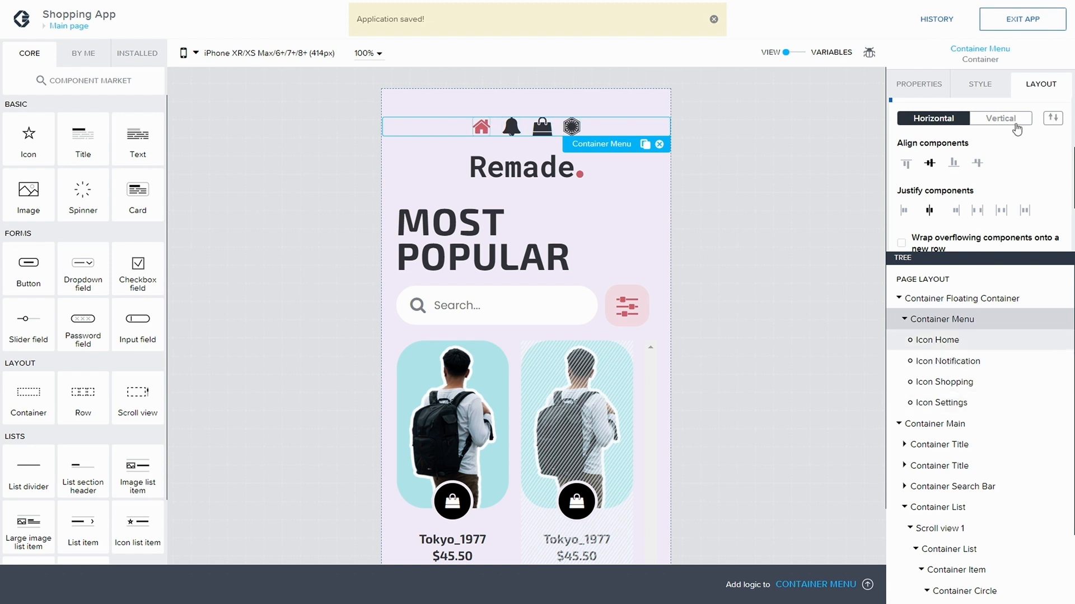
Set the width of Container Menu to Fit content
scroll(987, 229, down, 1)
scroll(987, 229, down, 1)
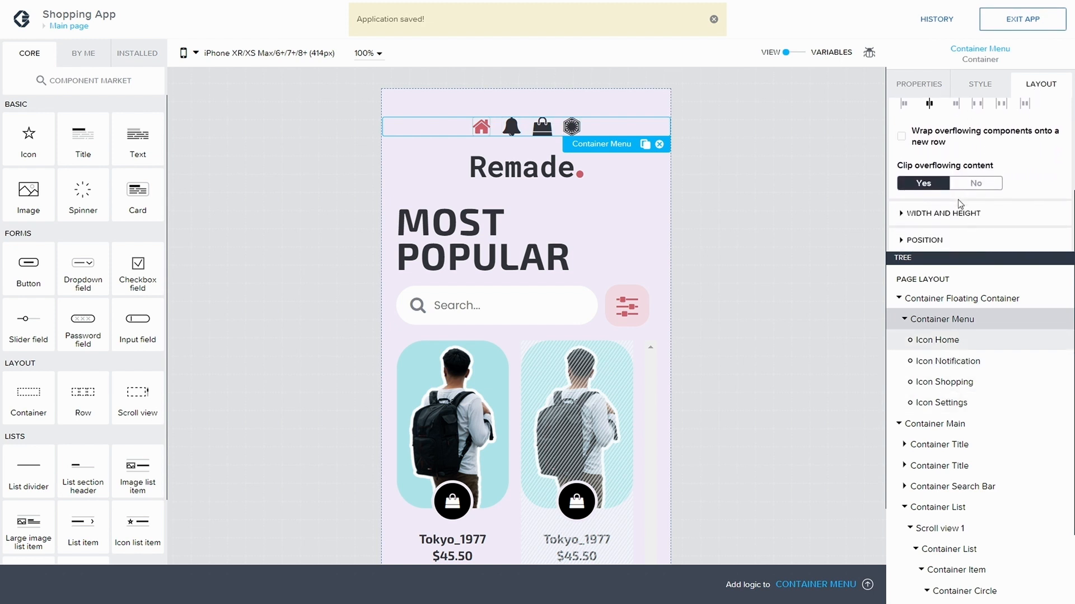
click(896, 221)
scroll(942, 200, down, 2)
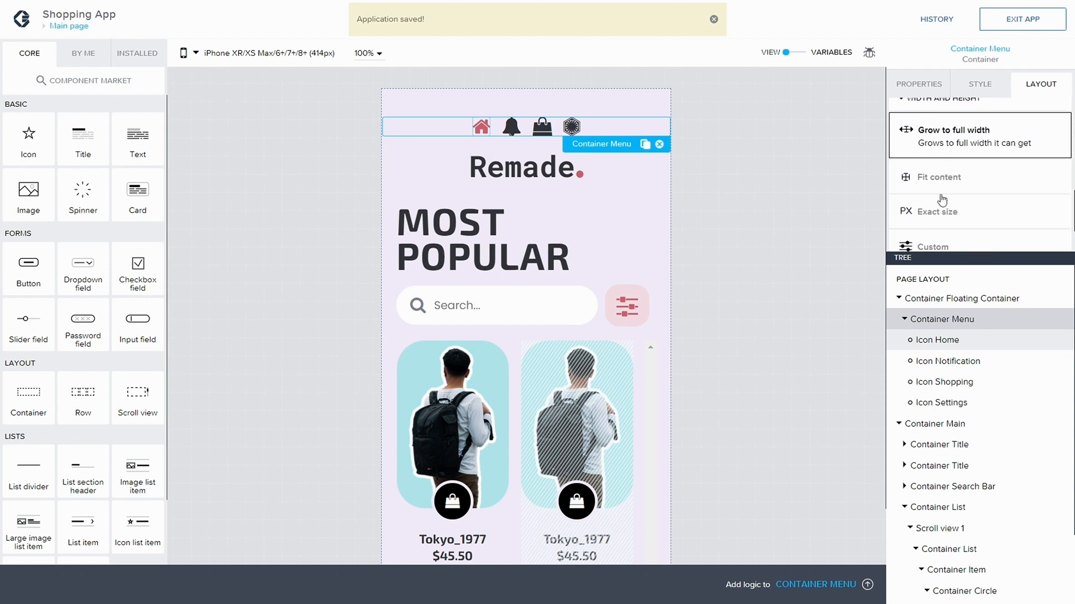
click(939, 179)
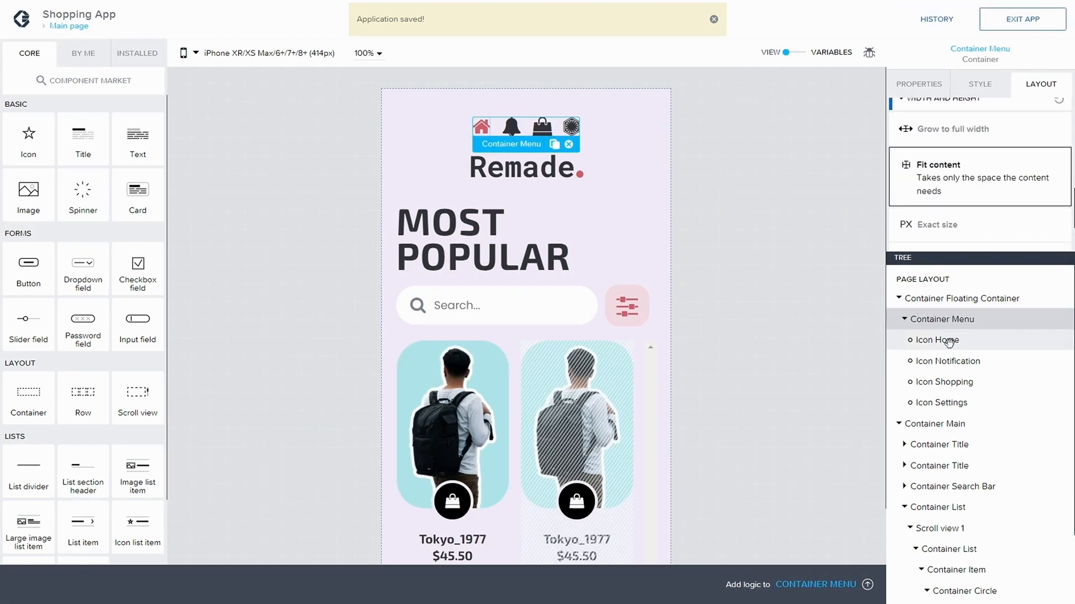
Duplicate the Layout Container style class for Container Menu as a new style class named Menu Style
click(979, 88)
scroll(1011, 165, down, 1)
scroll(1011, 165, up, 1)
click(1055, 138)
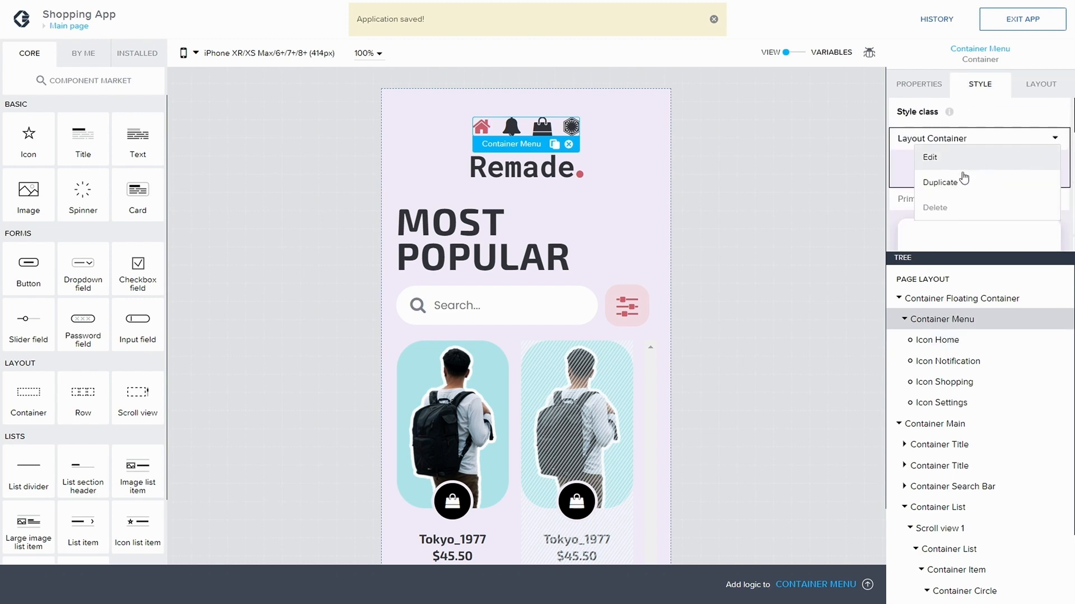
click(963, 179)
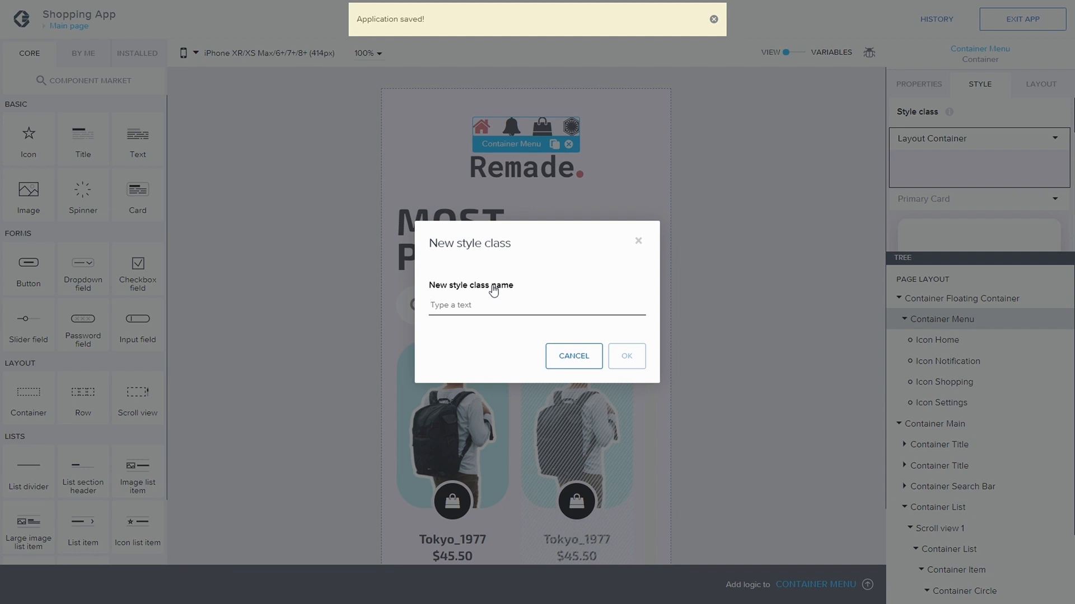
text(Mn)
click(638, 362)
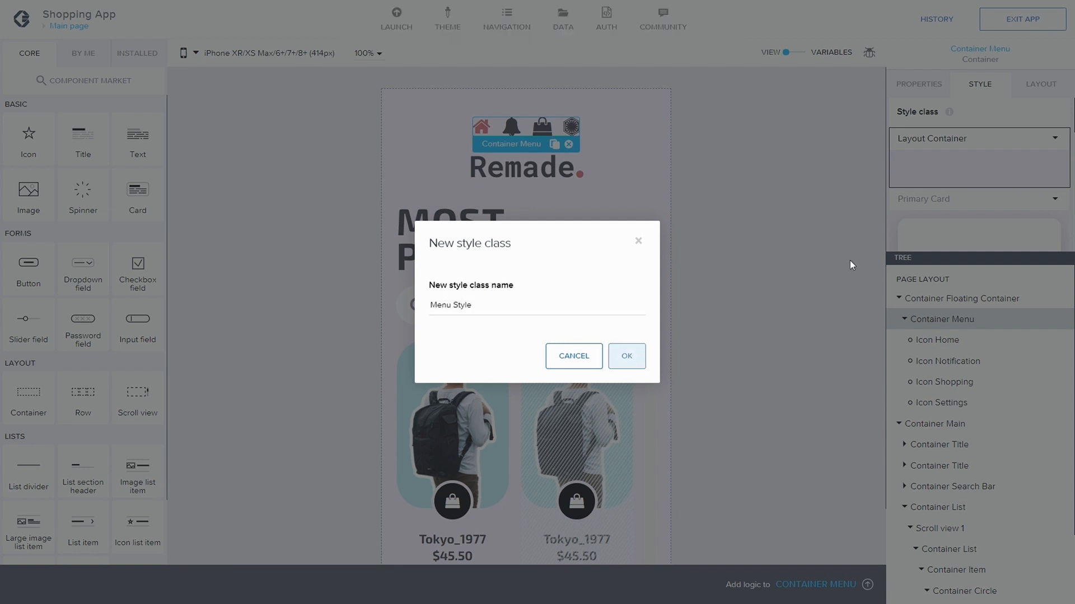
Edit the Menu Style of Container Menu and set its background color to Level 1 background
click(1053, 208)
click(929, 220)
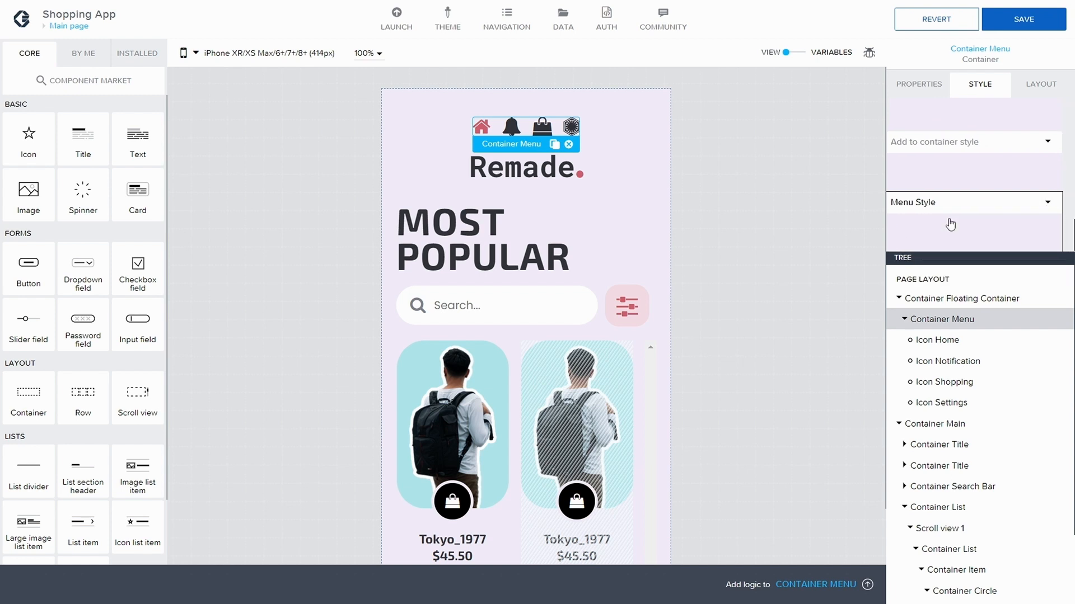
click(1002, 215)
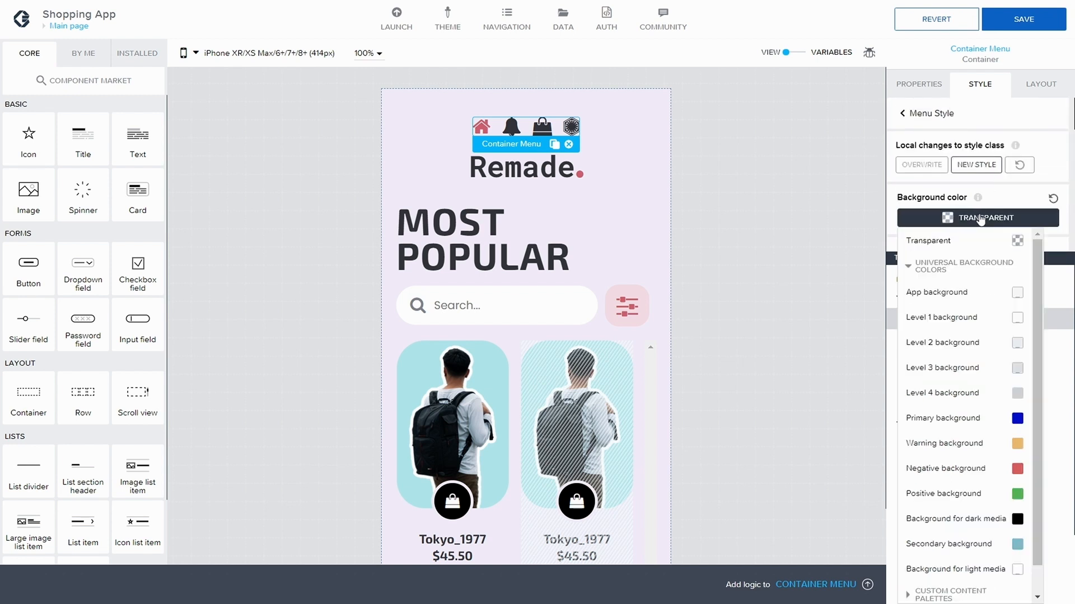
click(962, 319)
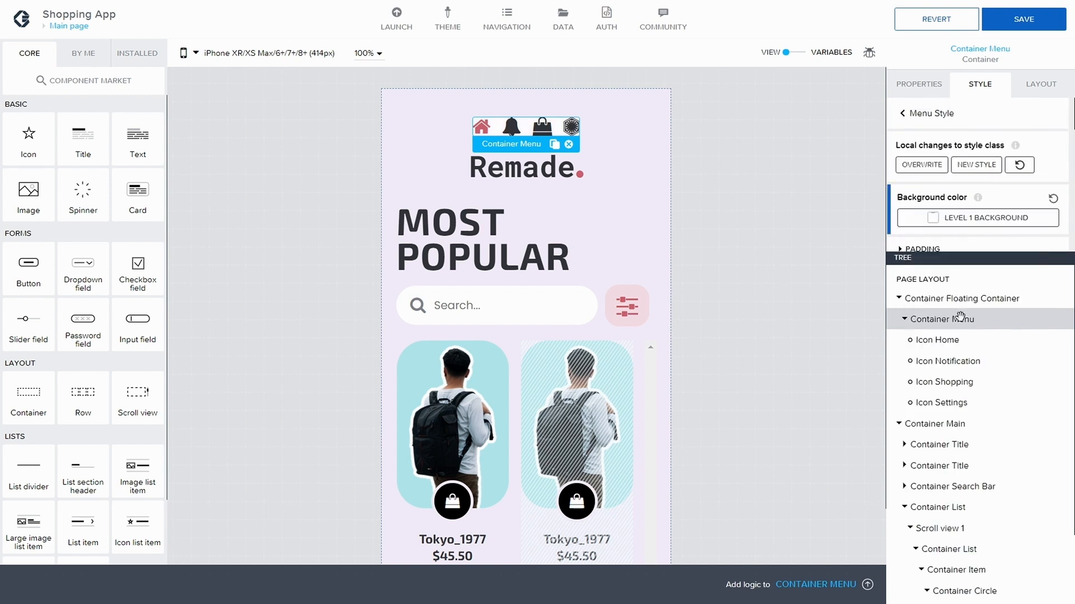
Set the corner radius of all four individual corners of Container Menu to 40
scroll(979, 168, down, 1)
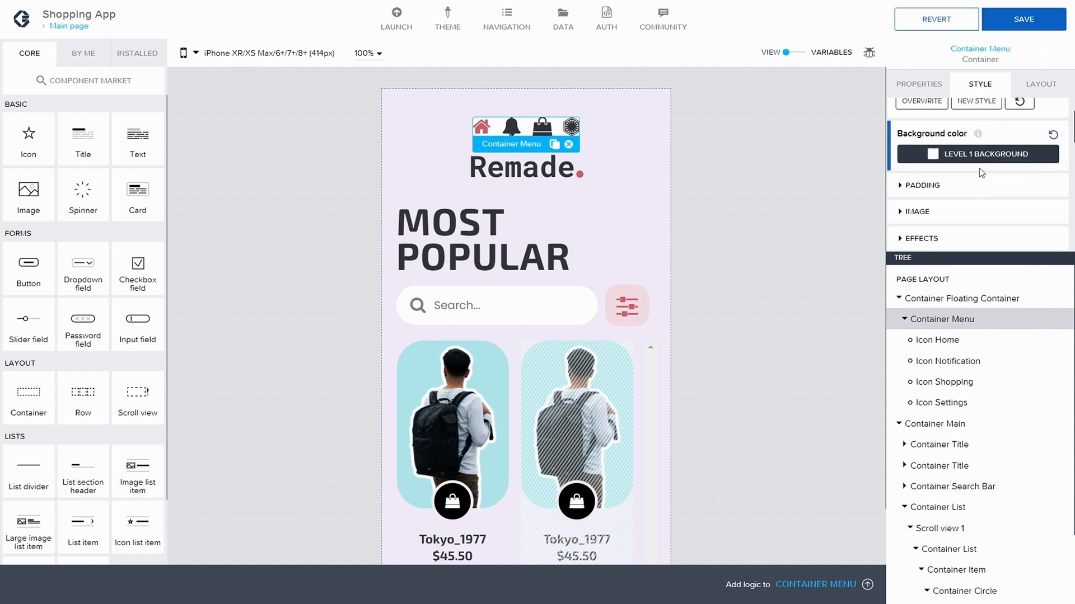
scroll(915, 188, down, 2)
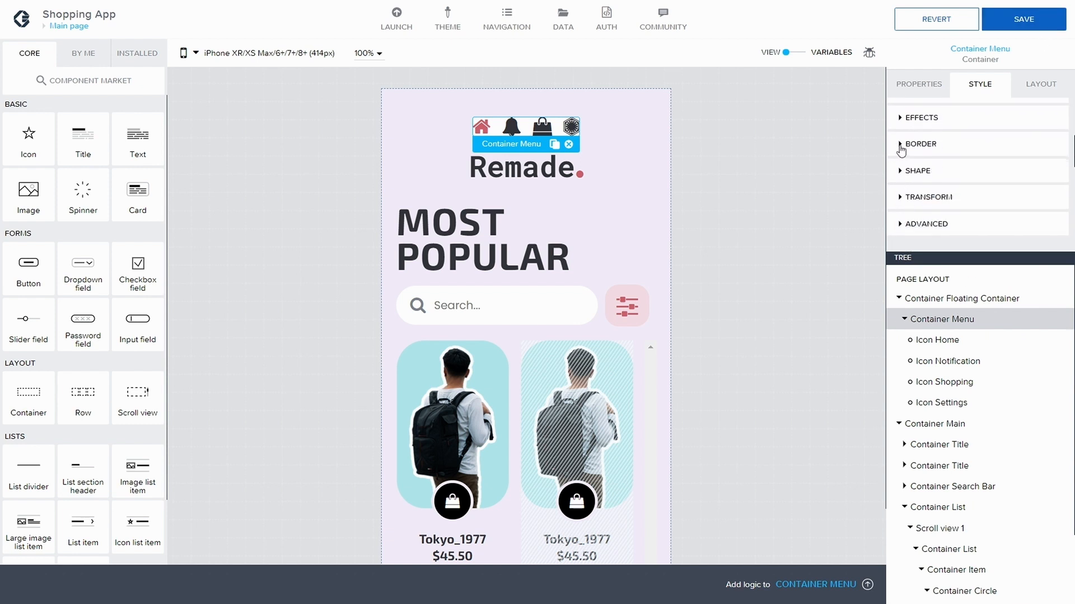
click(901, 171)
scroll(918, 174, down, 1)
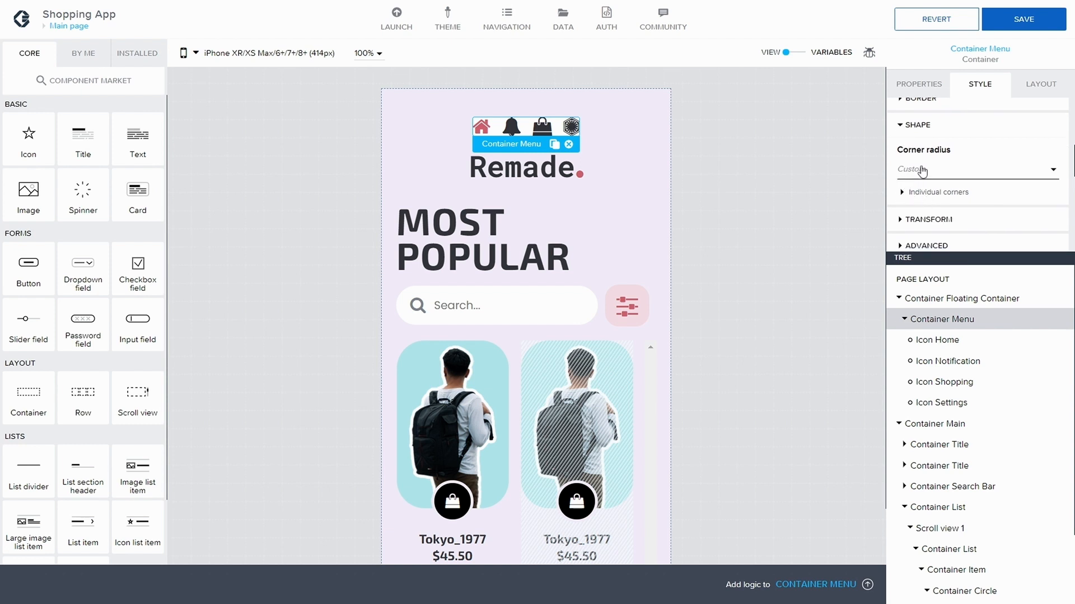
scroll(918, 168, down, 1)
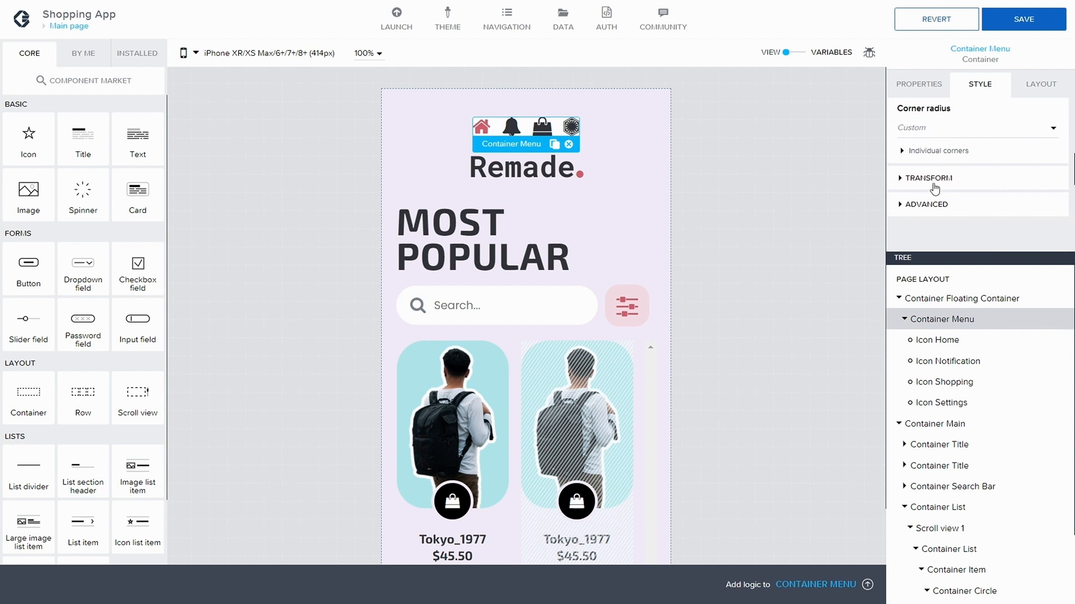
click(907, 147)
click(985, 183)
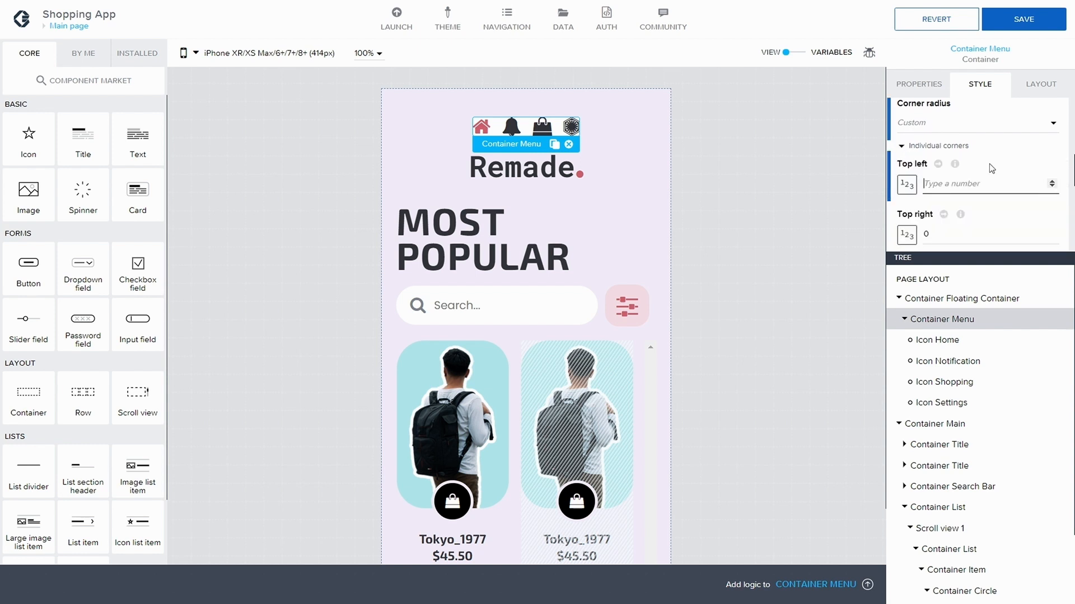
text(40)
key(Tab)
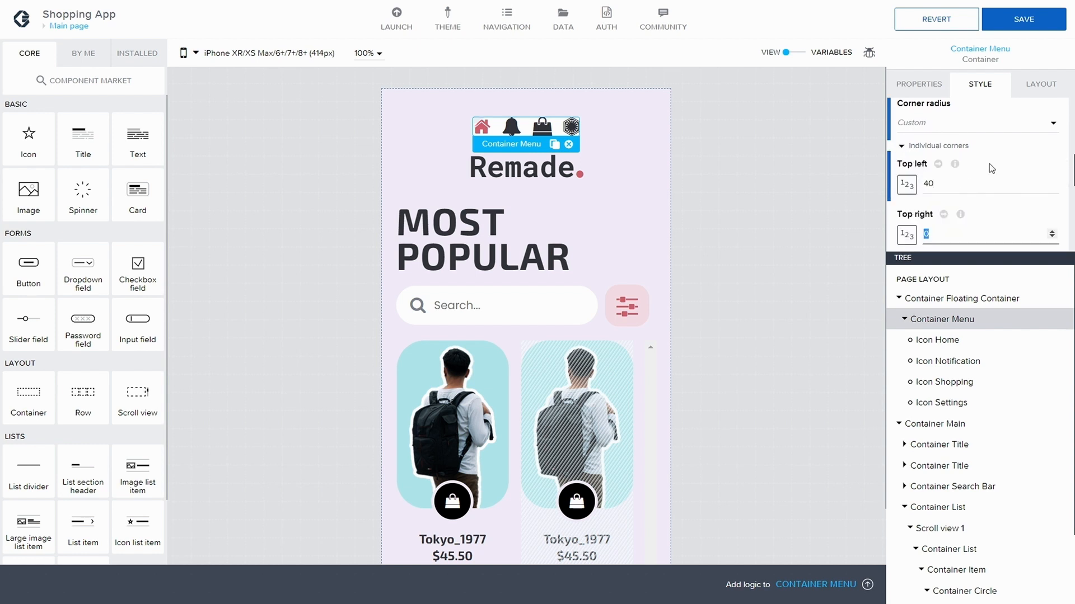
text(40)
key(Tab)
text(40)
key(Tab)
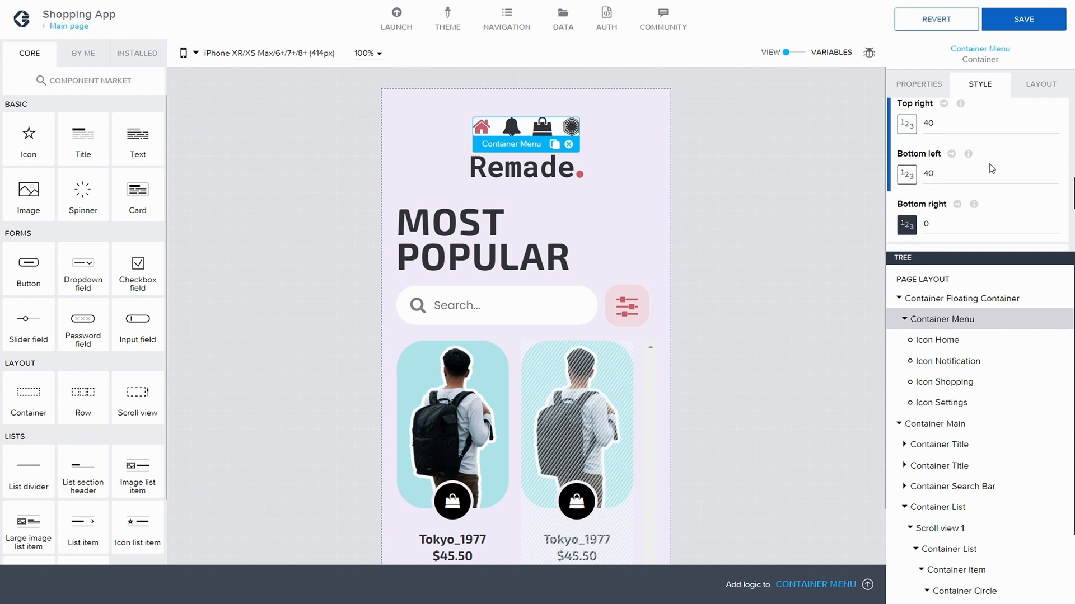
text(40)
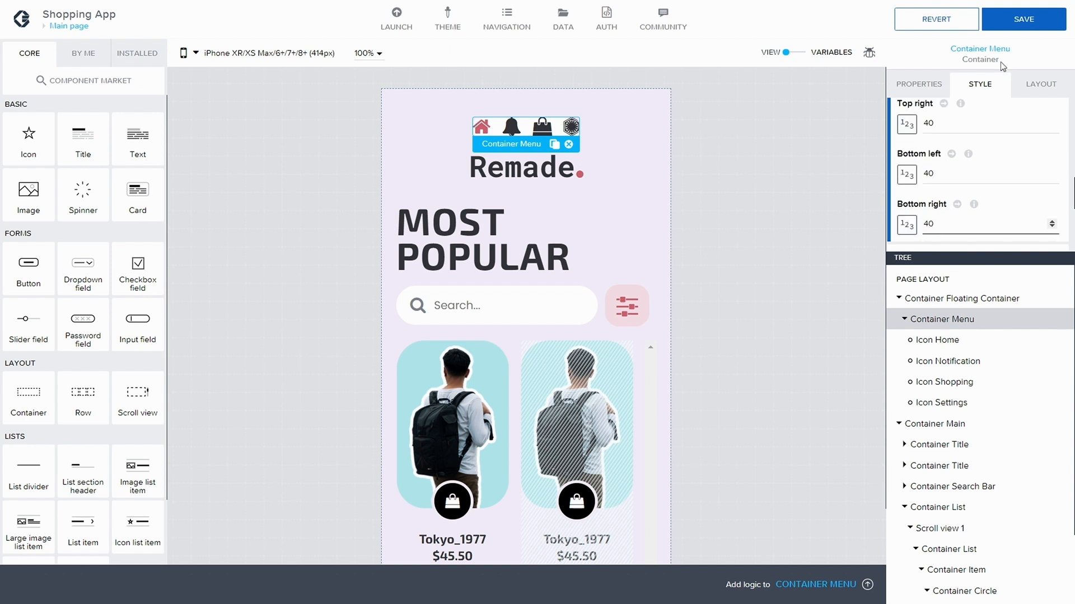
Set the top and bottom padding of Container Menu to the theme spacing S (8px)
scroll(966, 163, up, 5)
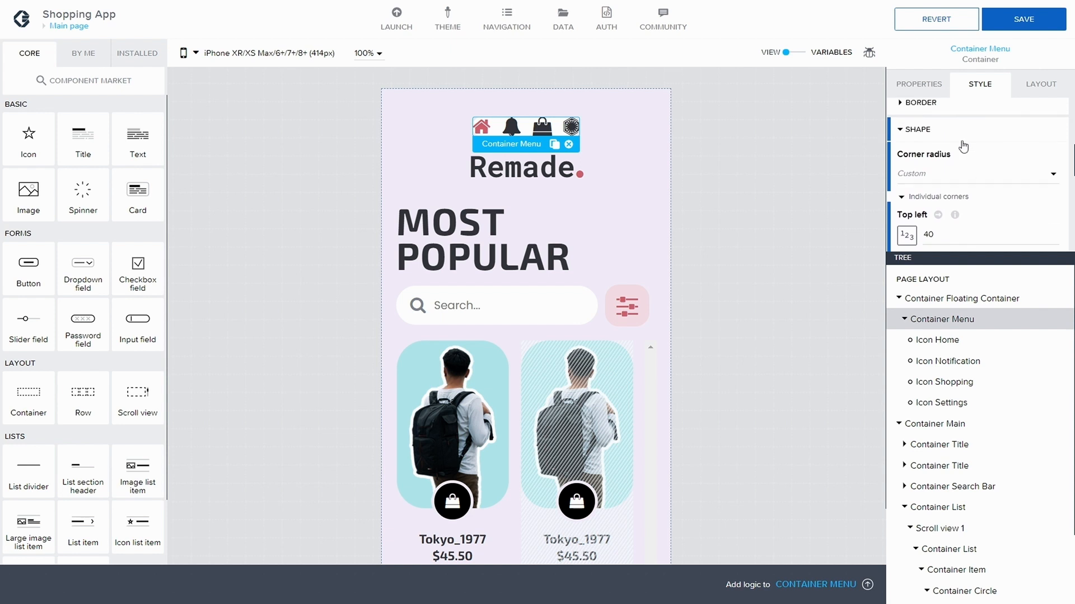
scroll(964, 146, up, 5)
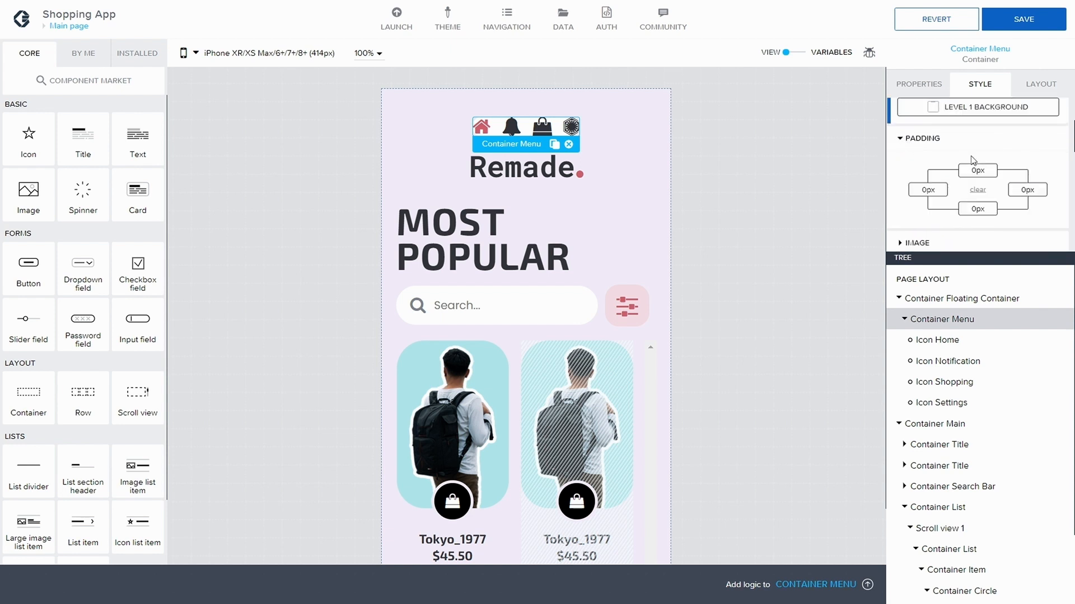
click(977, 173)
click(940, 186)
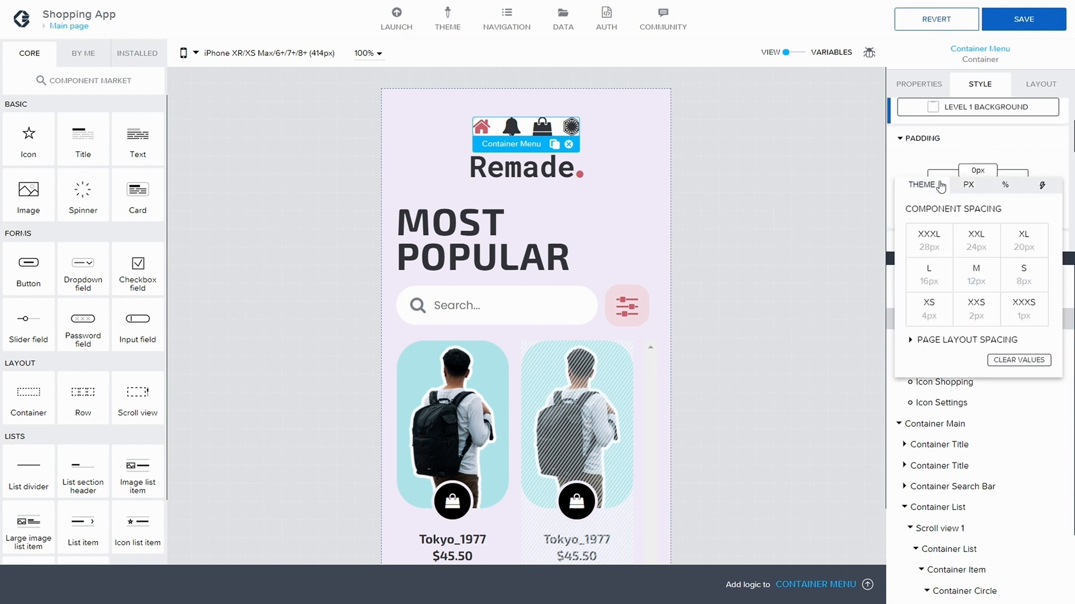
click(973, 286)
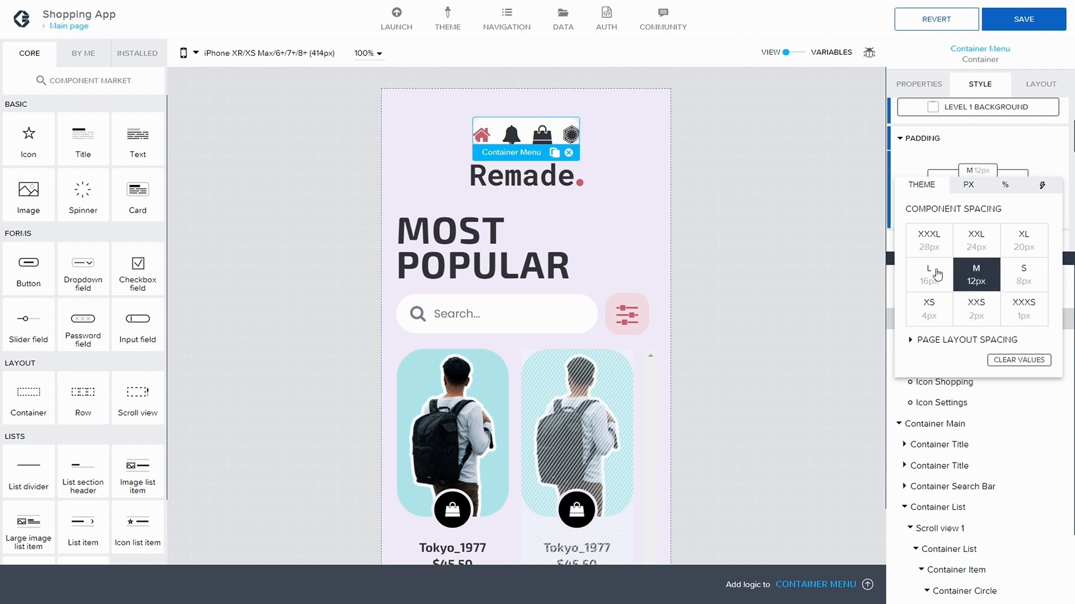
click(1033, 277)
click(1019, 162)
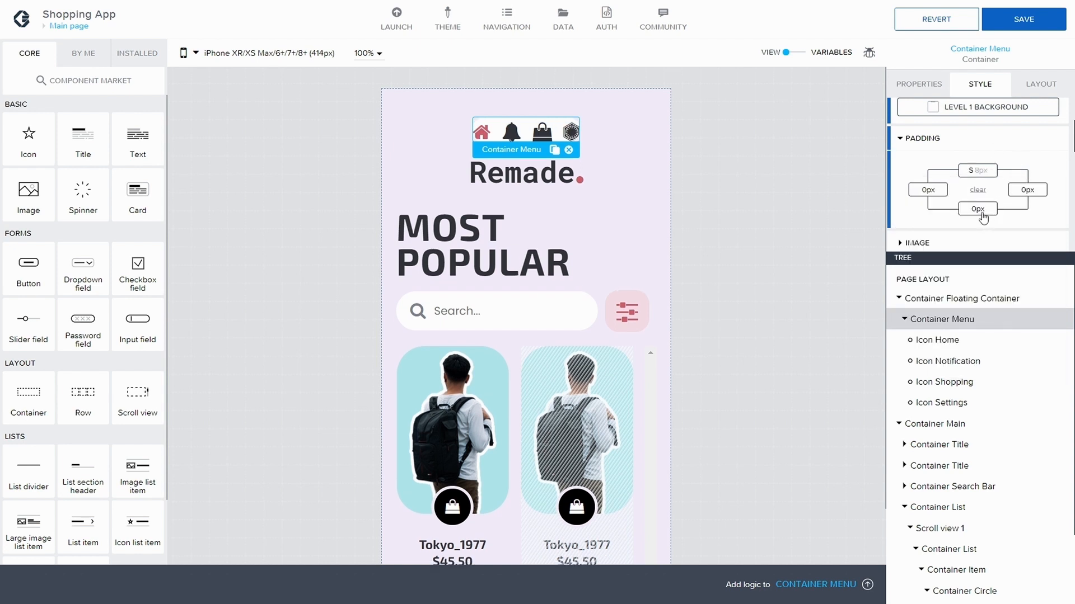
click(978, 209)
click(924, 225)
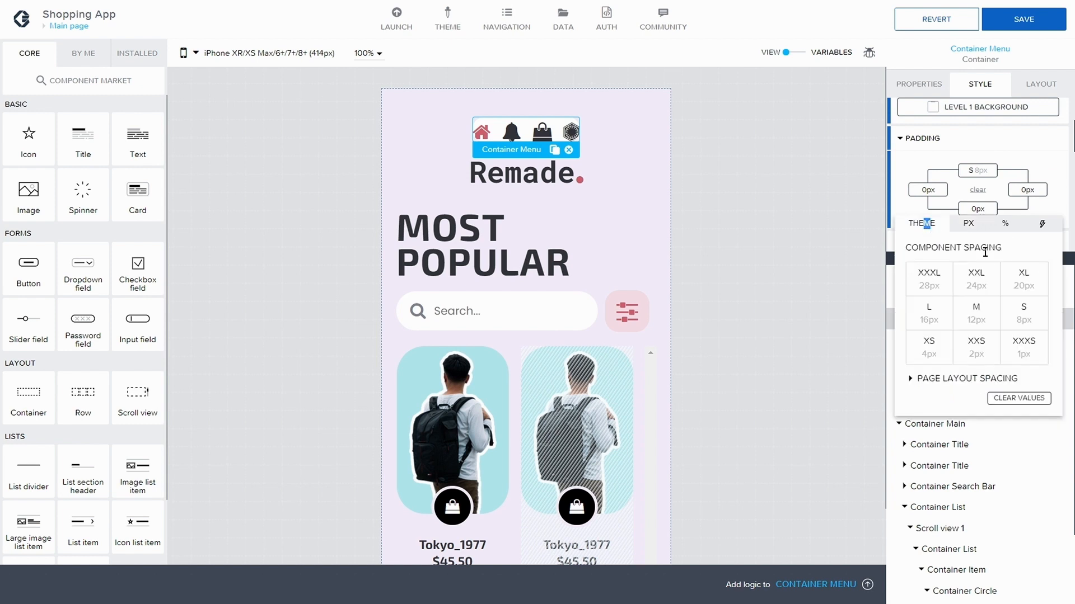
click(1015, 318)
click(1007, 149)
Set the left and right padding of Container Menu to L (16px), and save the app
click(928, 189)
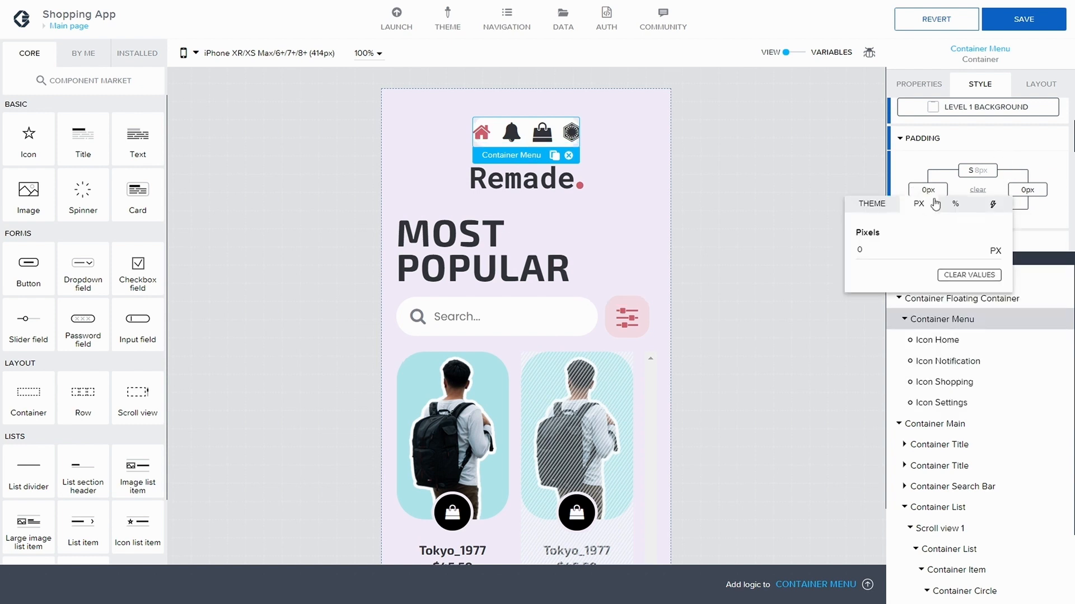
click(881, 205)
click(880, 295)
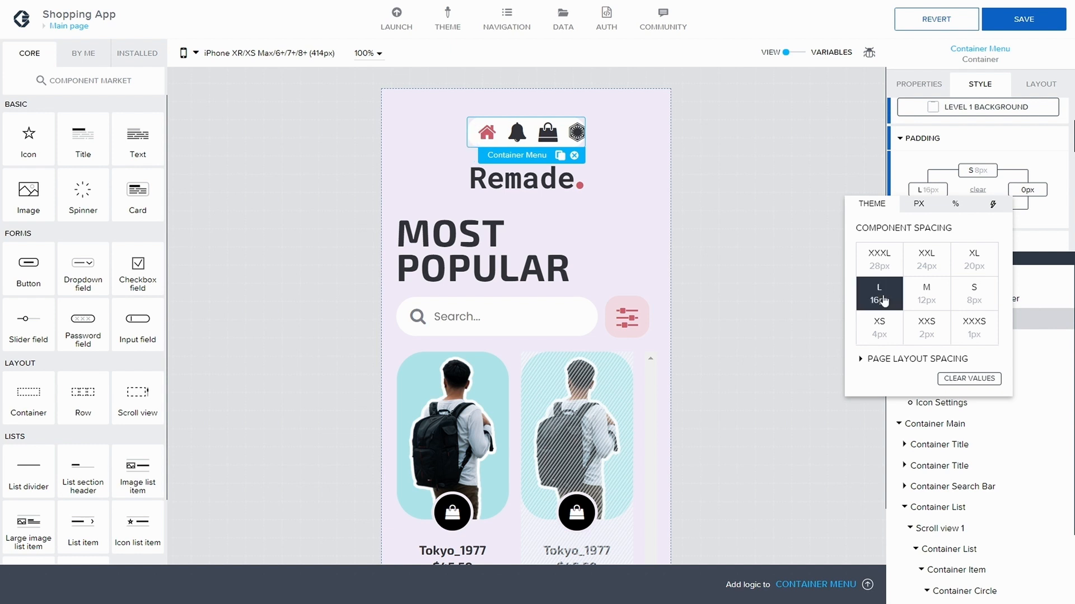
click(1012, 157)
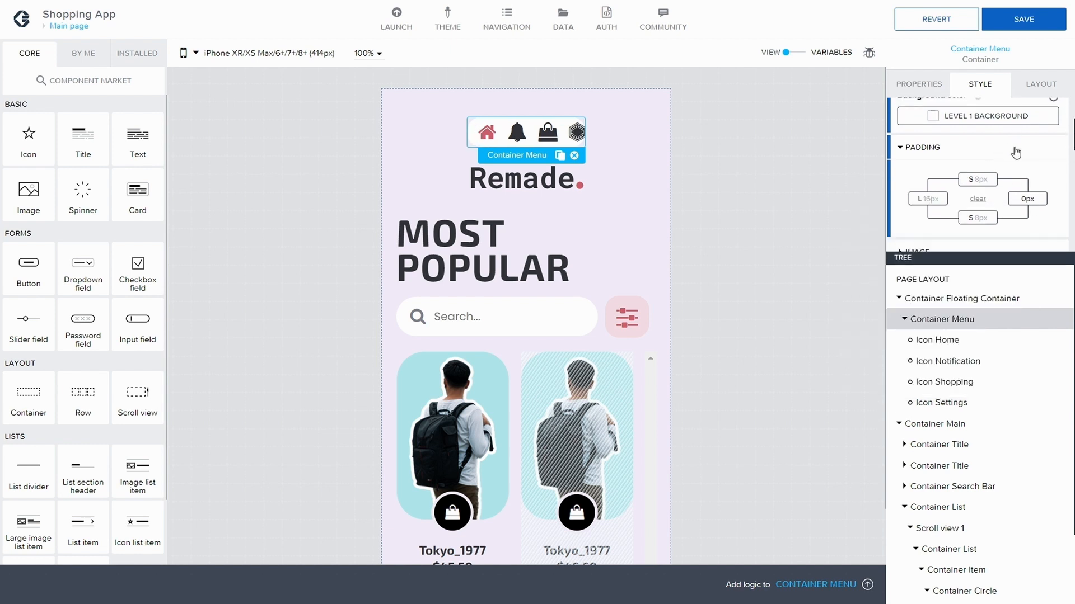
click(1027, 190)
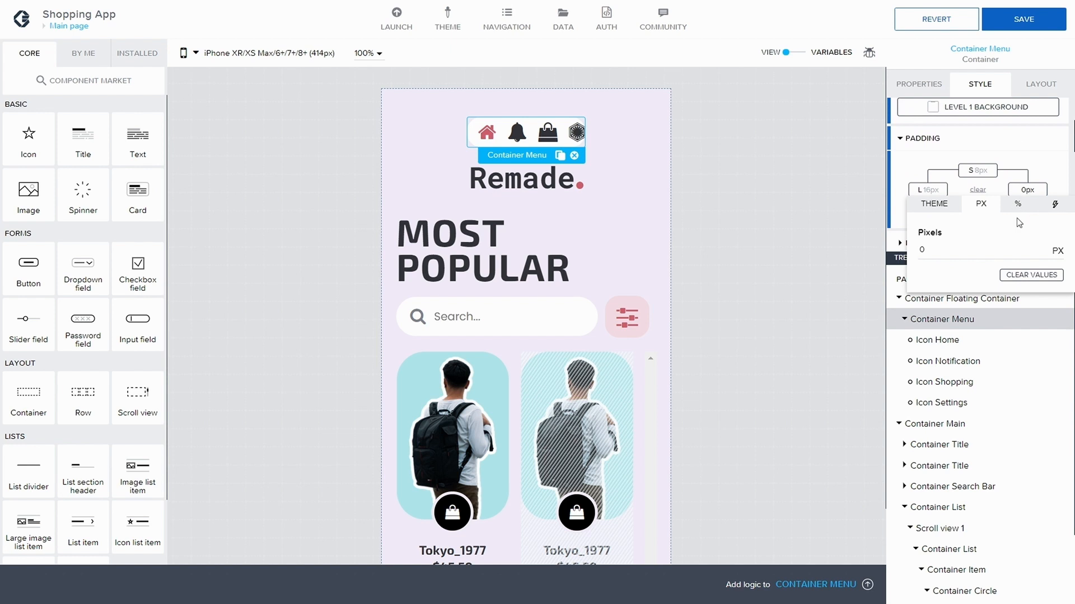
click(938, 206)
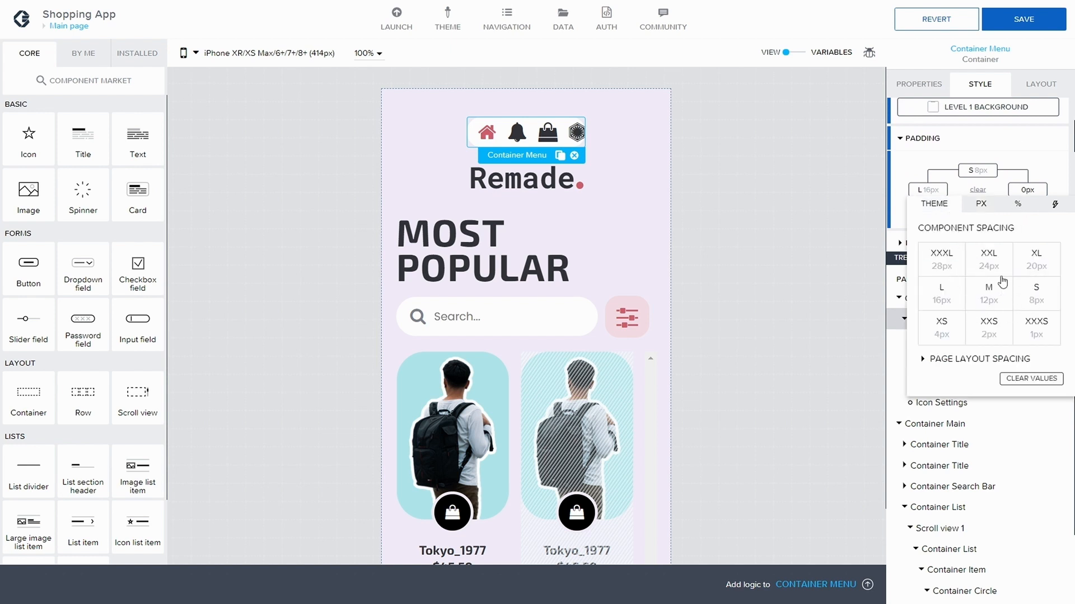
click(941, 292)
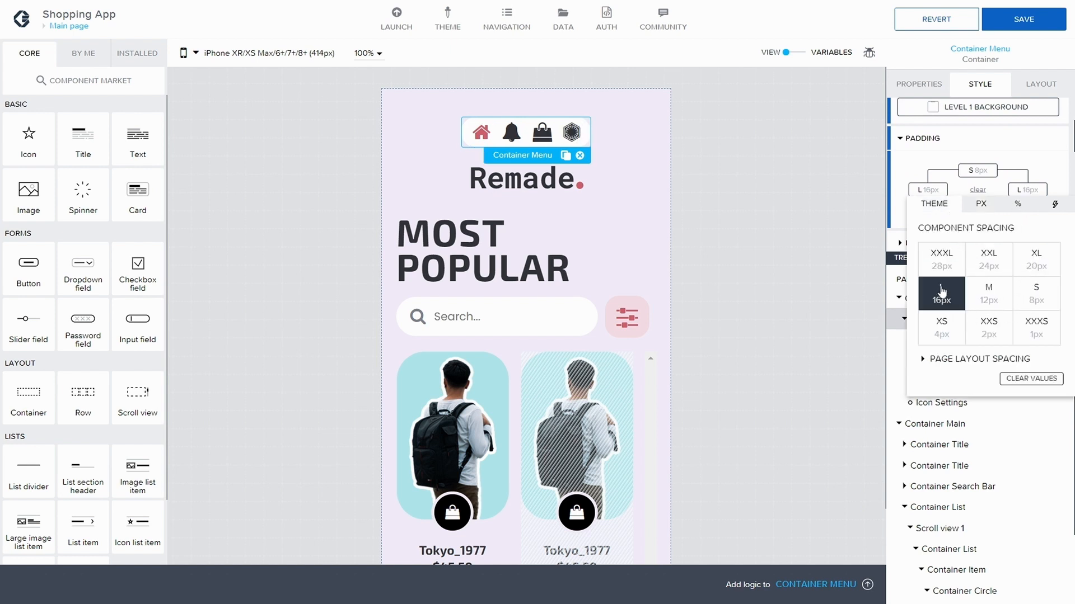
click(1035, 22)
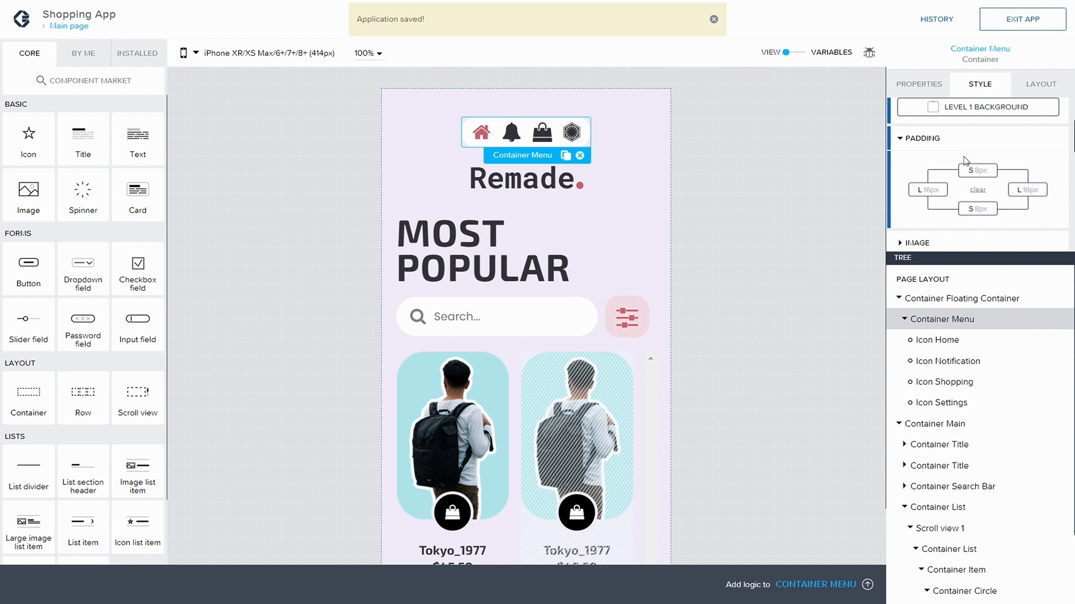
Set the left gap of Icon Notification to the theme spacing XXXL (28px)
click(952, 337)
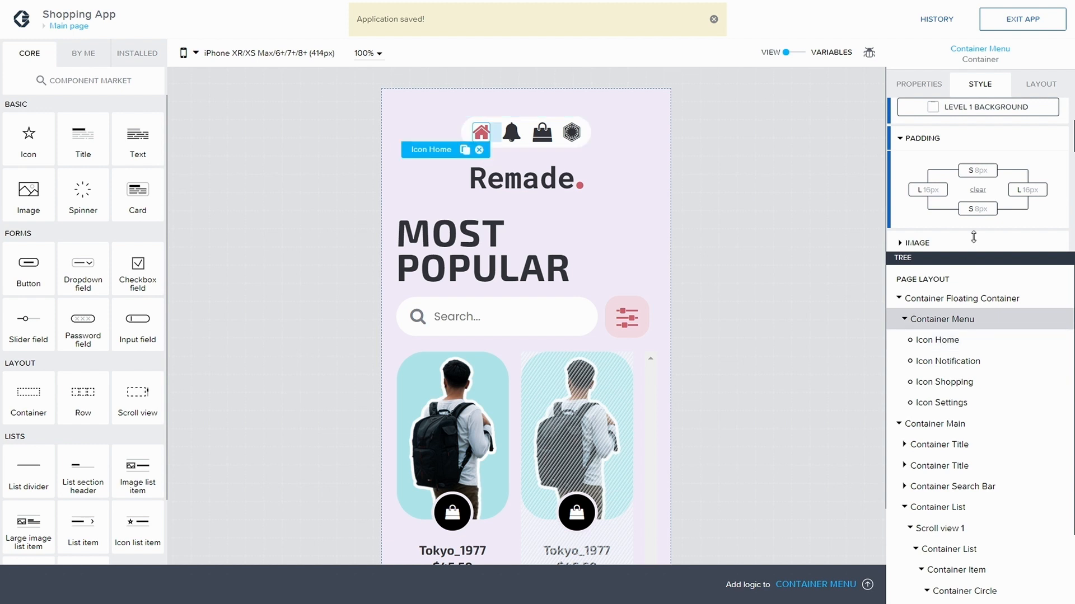
click(1041, 84)
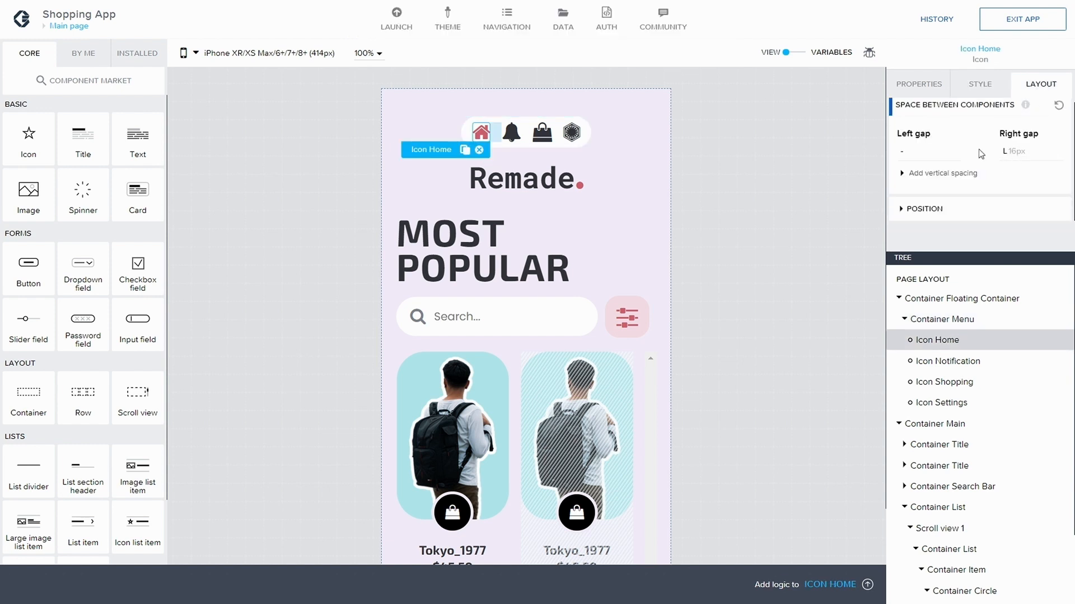
mouse_move(907, 155)
key(Down)
click(912, 151)
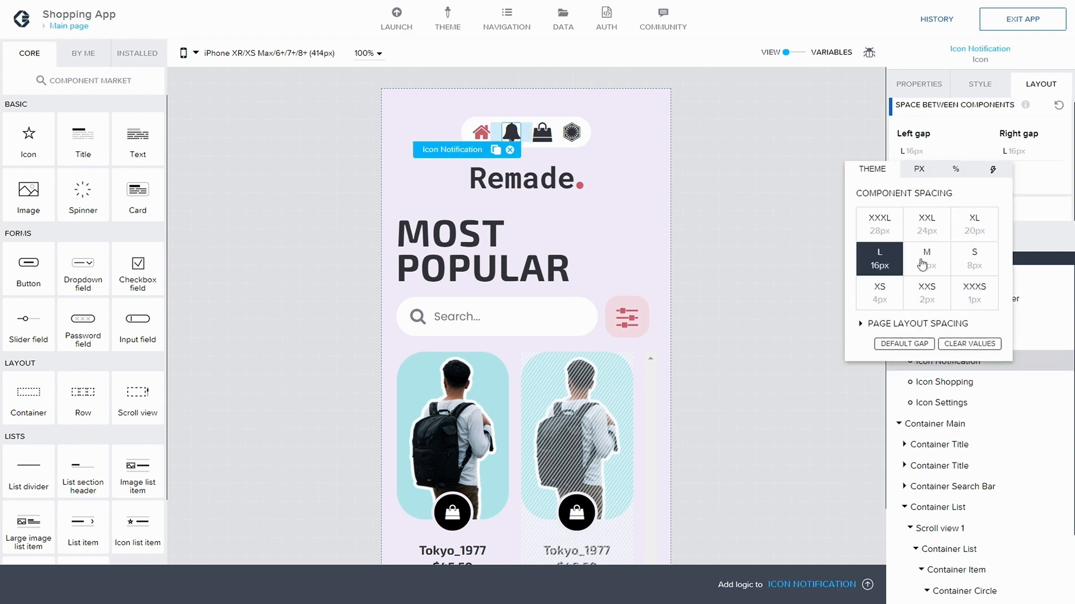
click(871, 225)
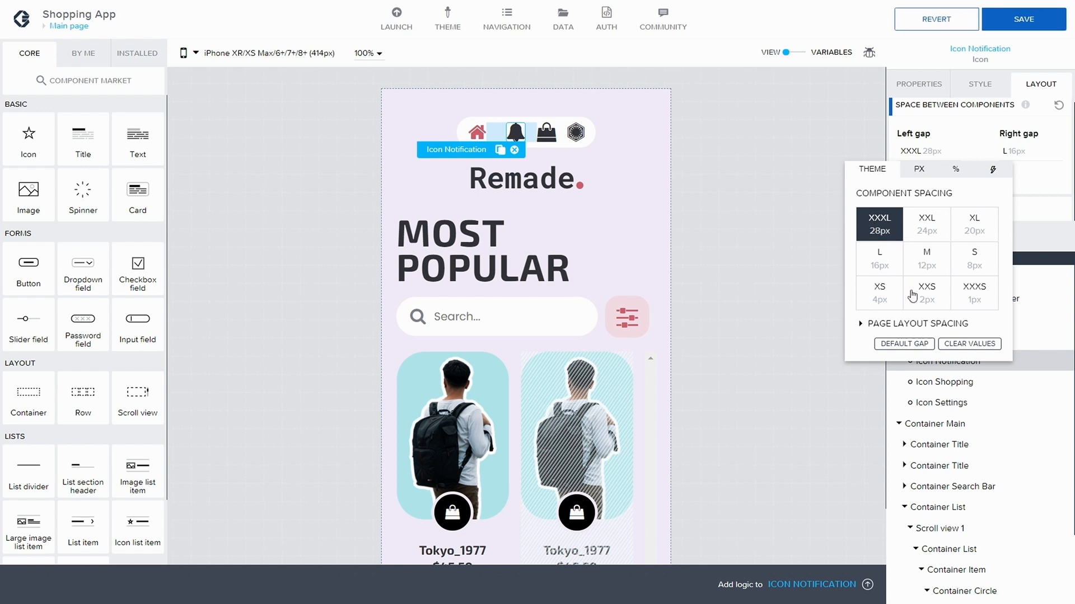
click(996, 408)
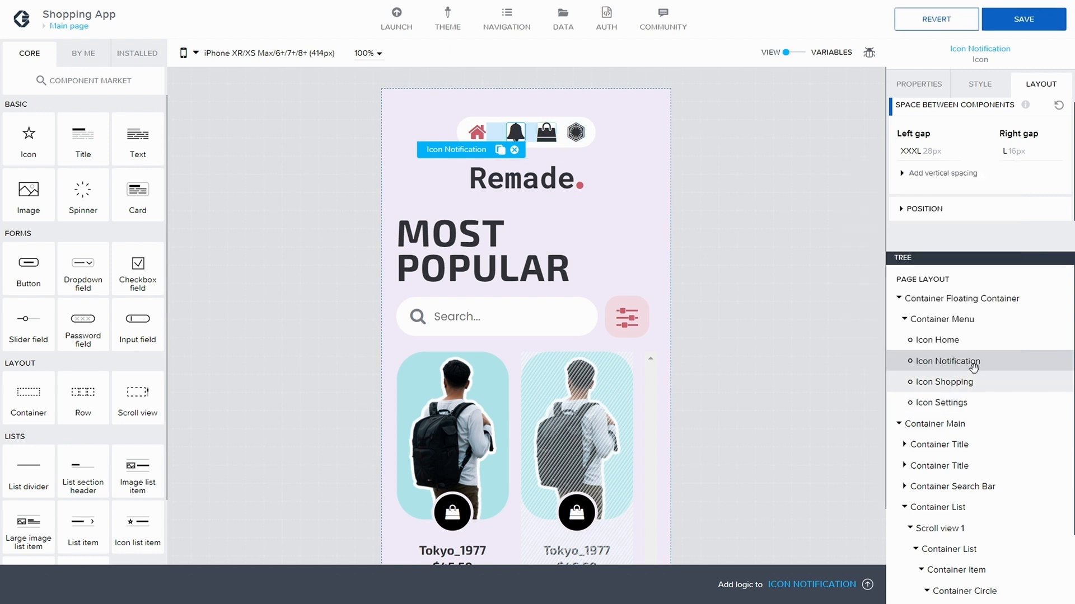
Set the left gap of Icon Shopping to the theme spacing XXXL (28px)
click(951, 382)
click(925, 154)
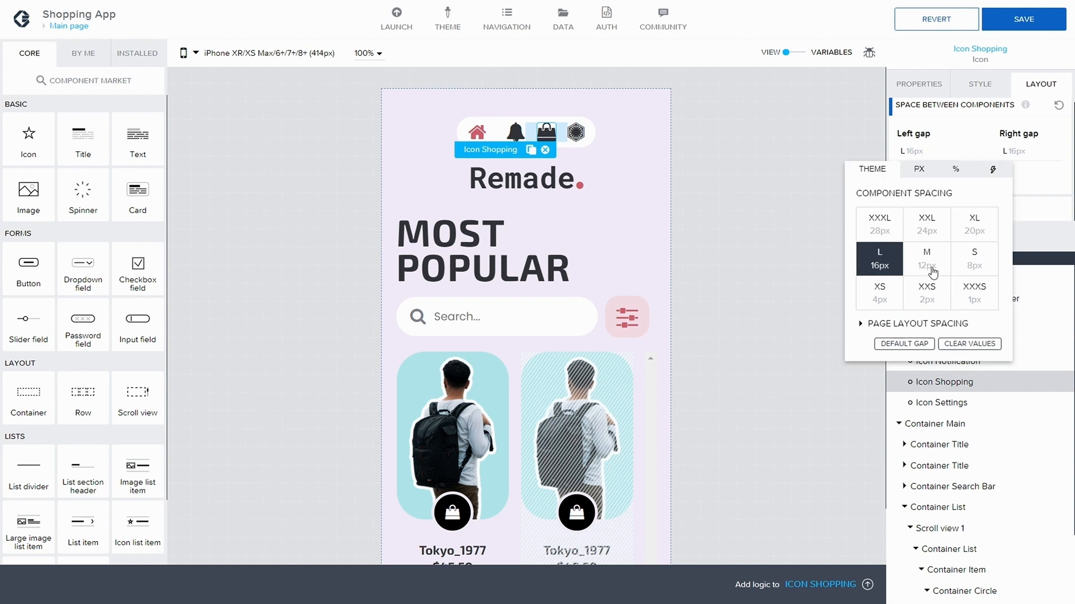
click(876, 228)
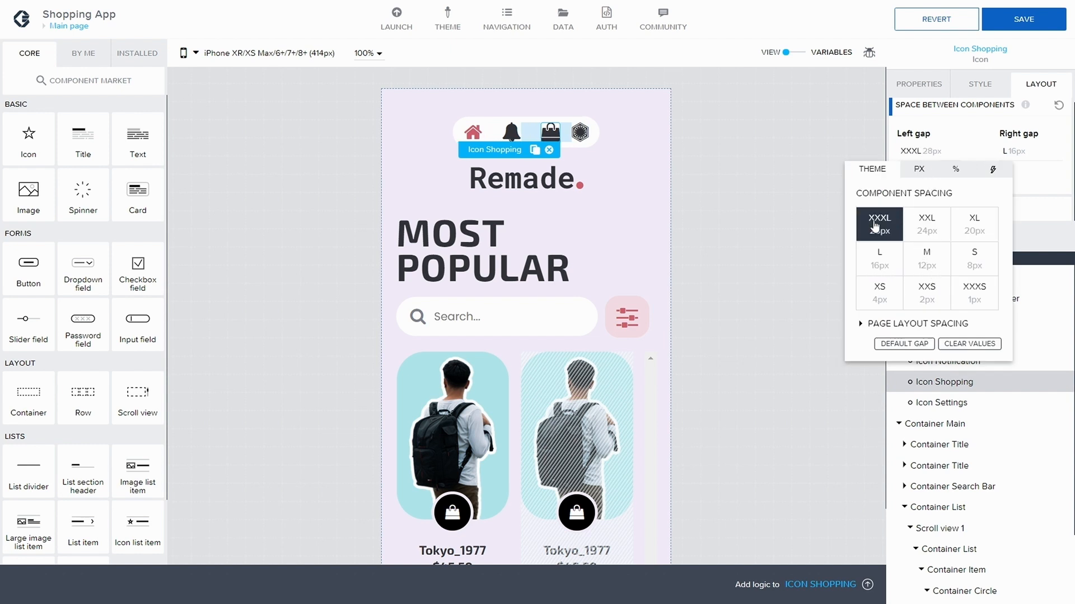
click(1042, 185)
Set the left gap of Icon Settings to the theme spacing XXXL (28px)
click(941, 402)
click(927, 155)
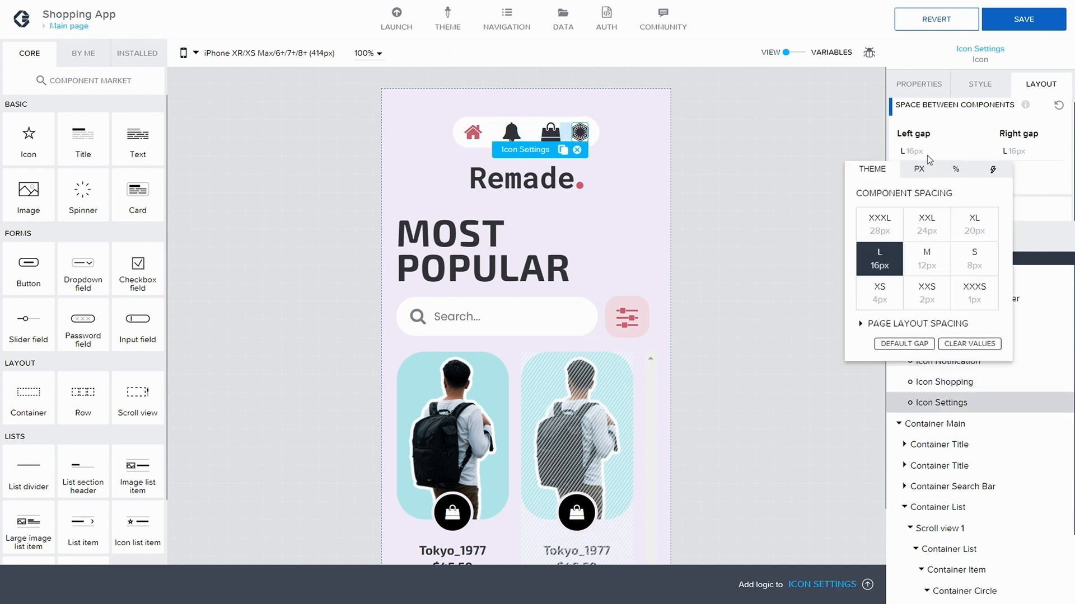
click(890, 225)
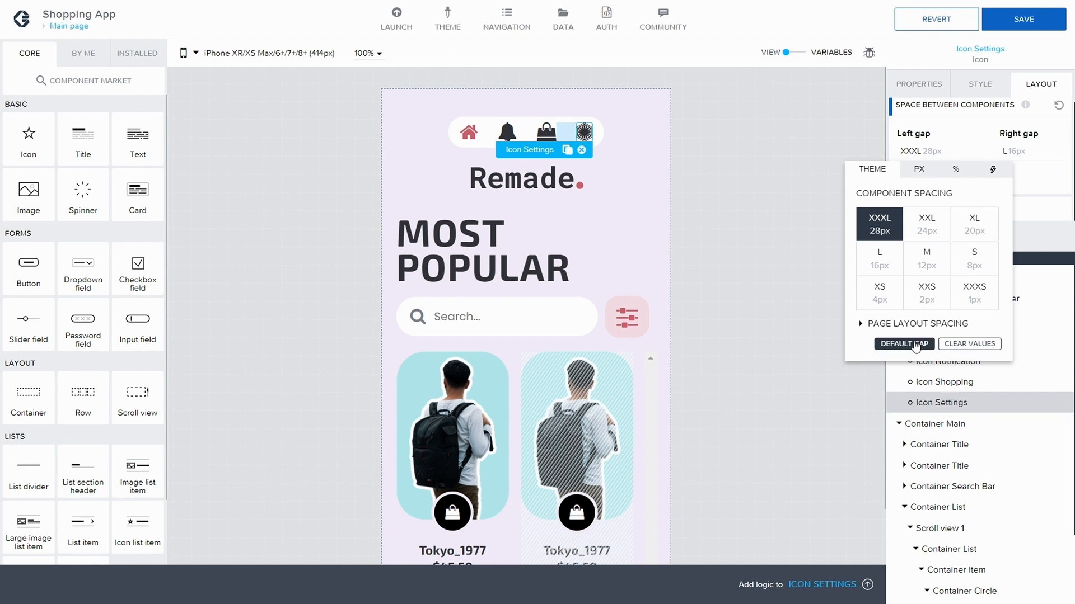
Clear the left gap of Icon Settings and set it to the page layout spacing +XS (32px)
click(960, 352)
click(869, 324)
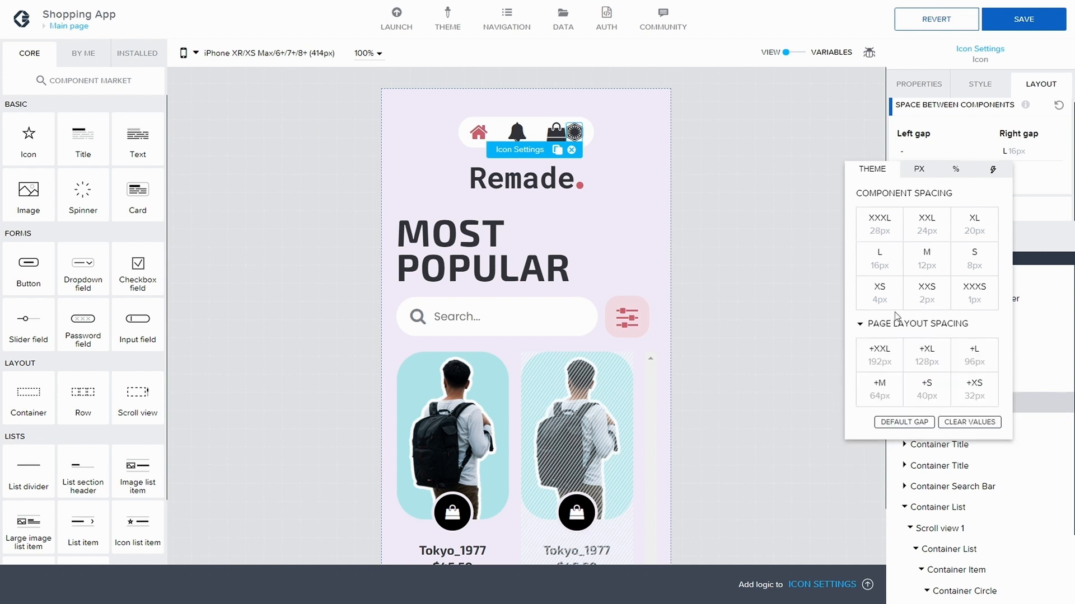
click(974, 392)
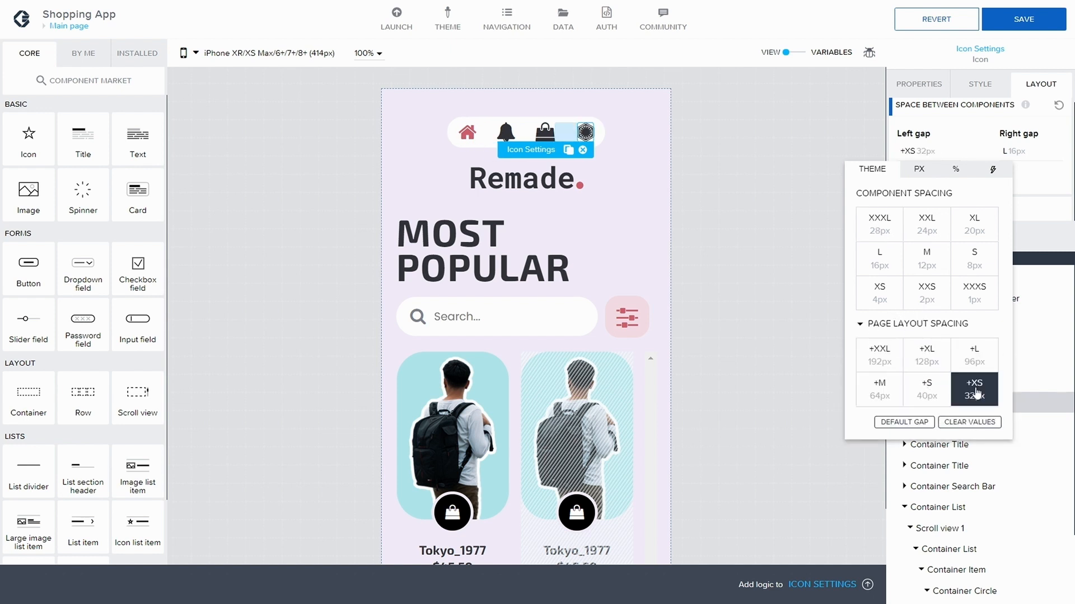
click(1034, 182)
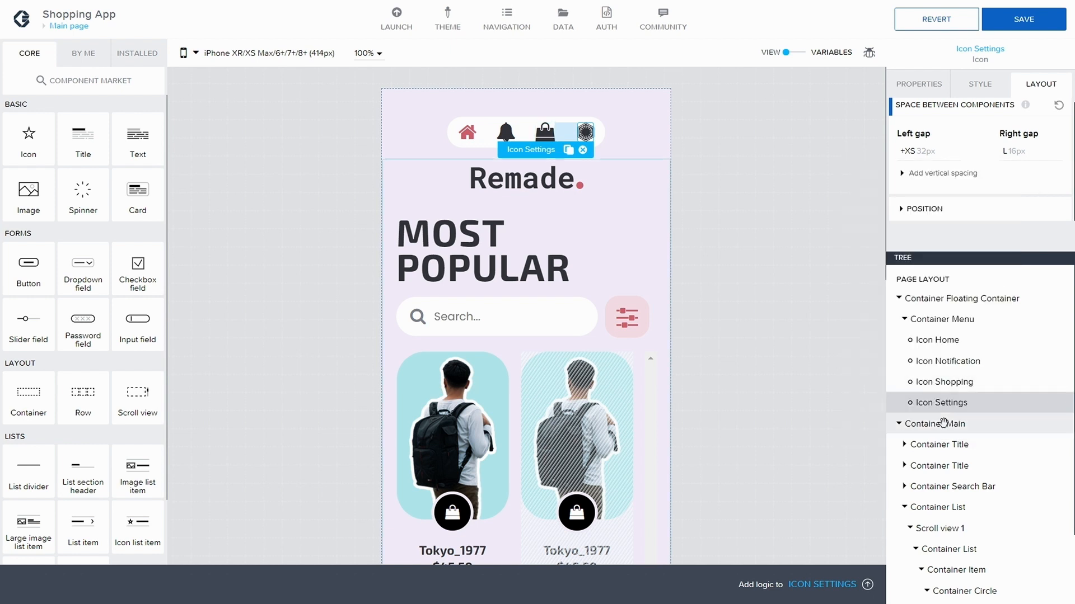
Set the left gap of Icon Shopping to the page layout spacing +XS (32px)
click(947, 384)
click(942, 154)
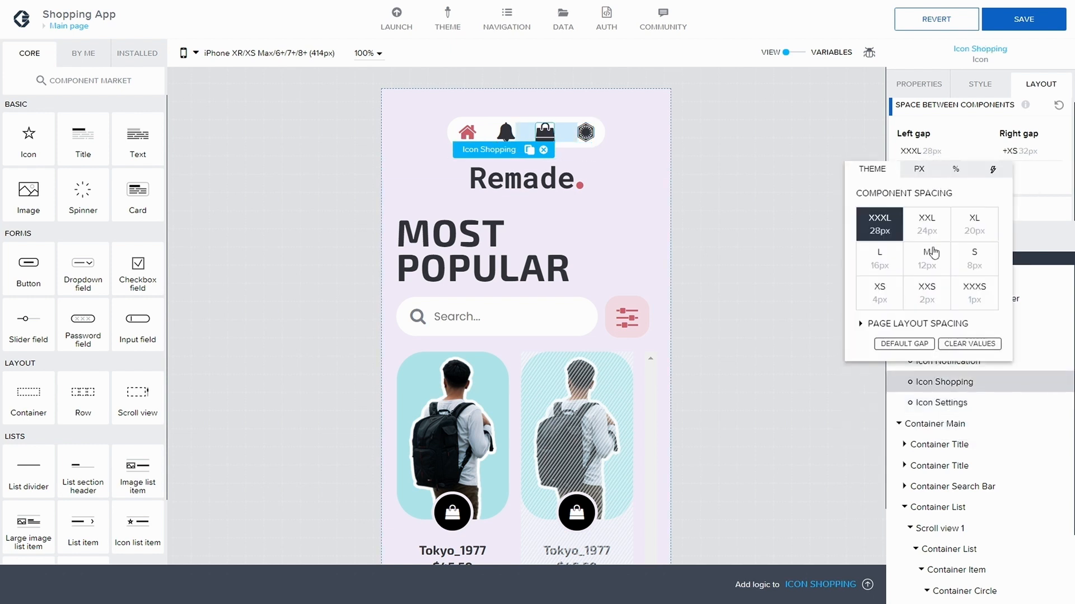
click(921, 322)
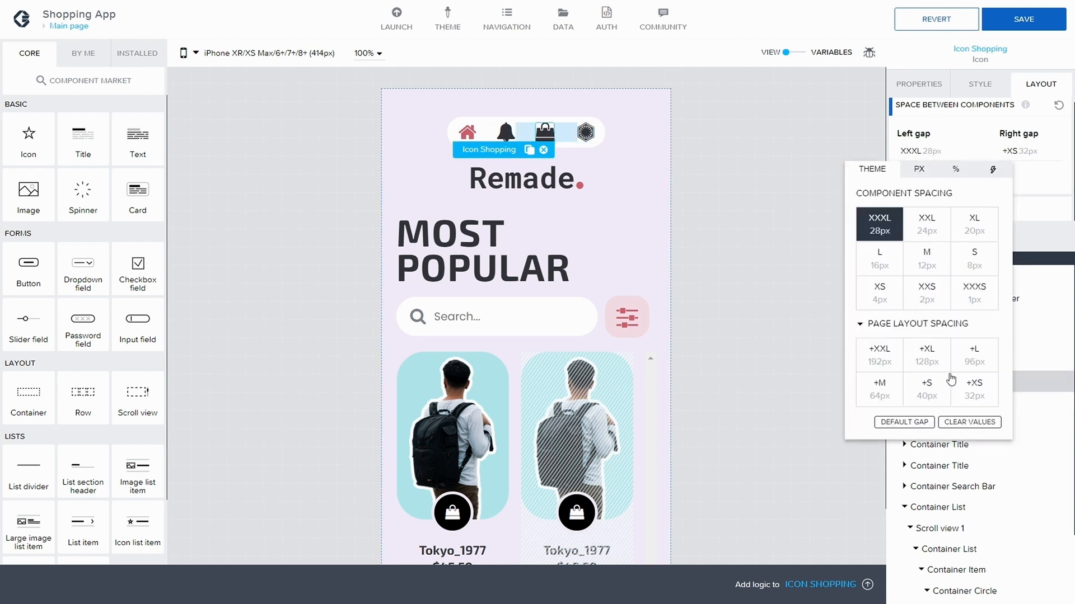
click(975, 389)
click(1032, 169)
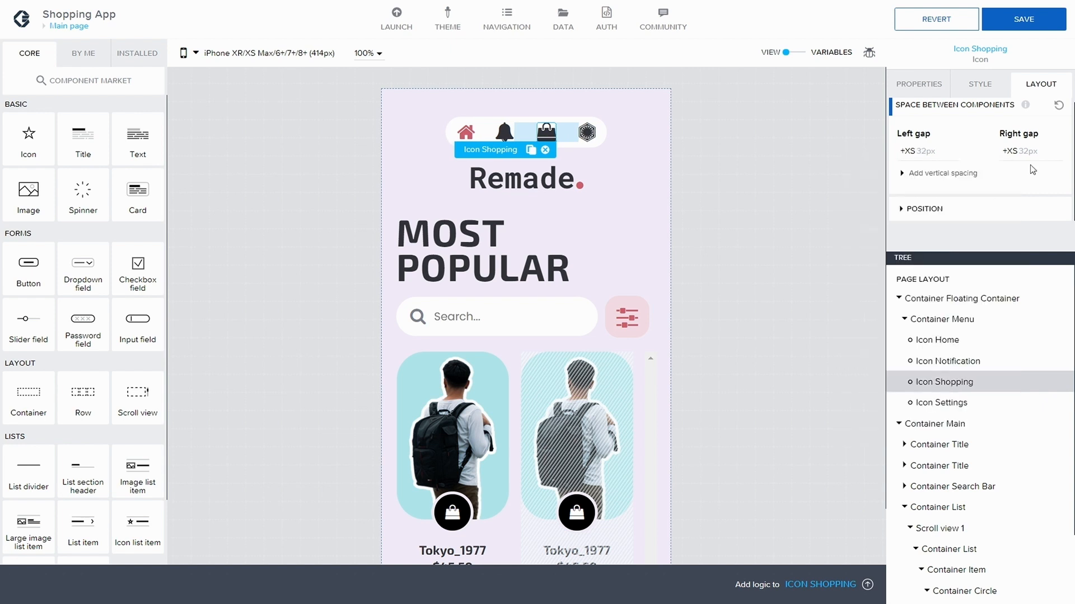
Set the left gap of Icon Notification to the page layout spacing +XS (32px), and save the app
click(940, 362)
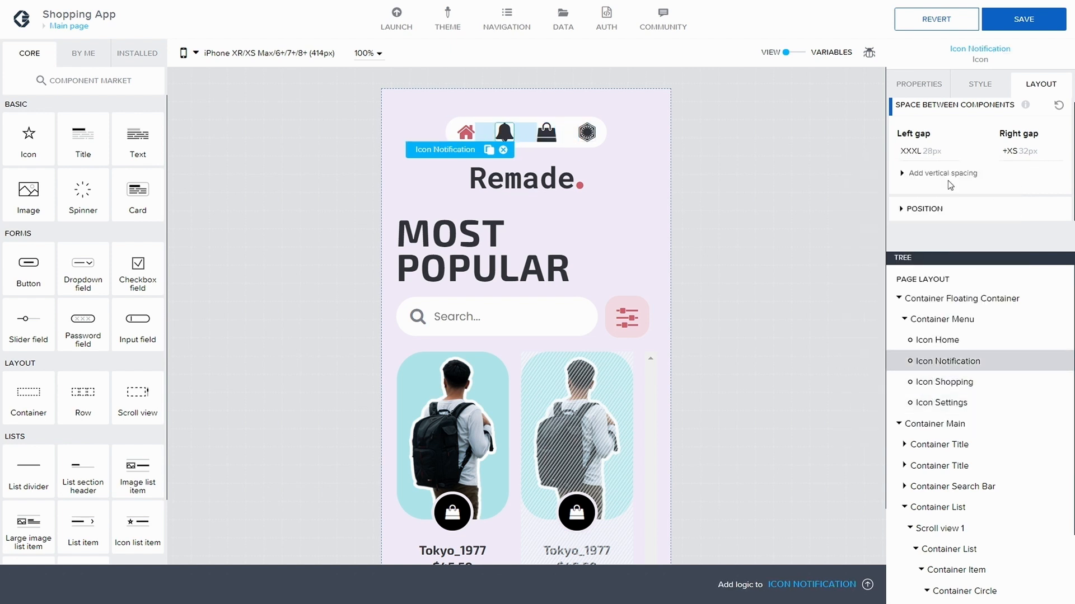
click(921, 152)
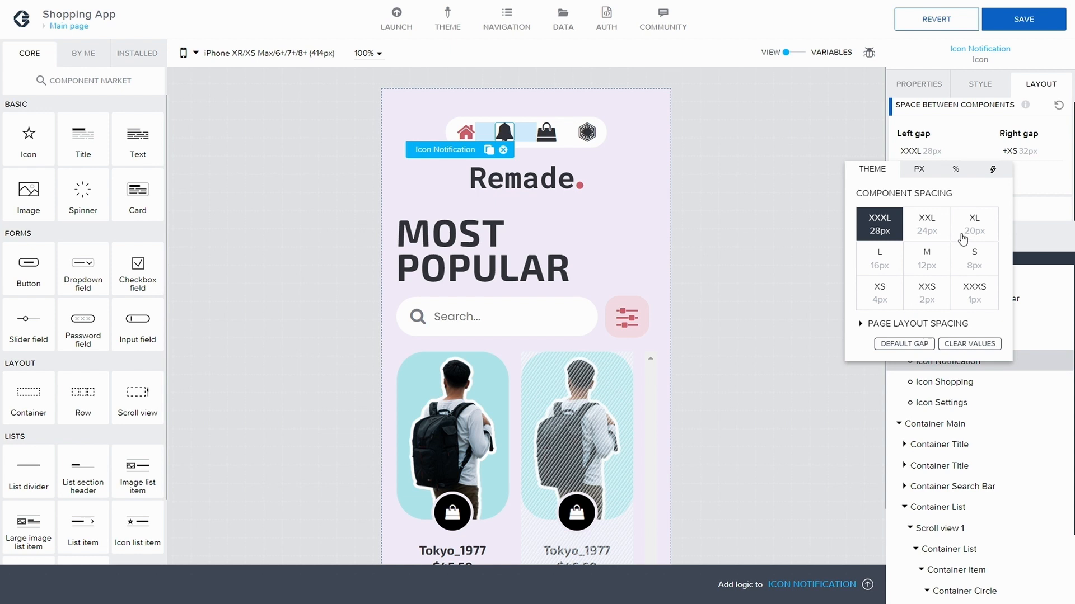
click(901, 329)
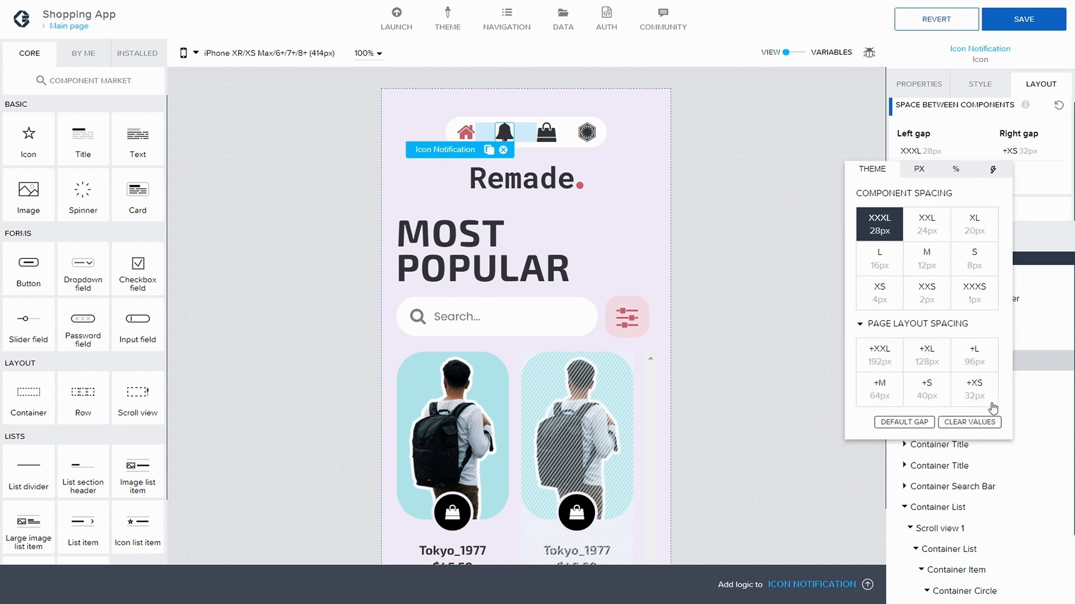
click(965, 390)
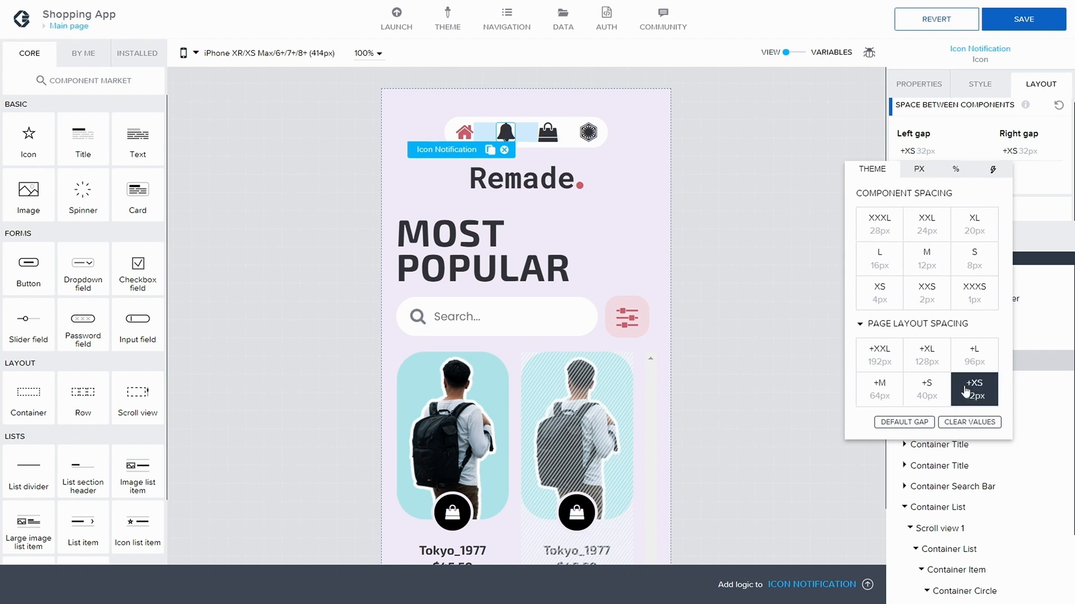
click(1021, 28)
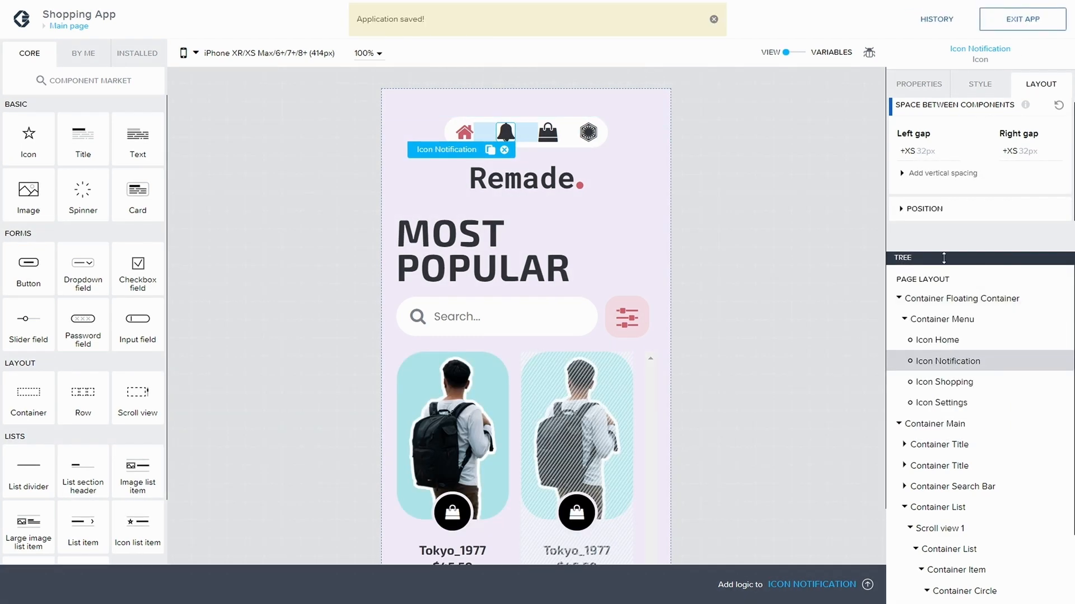
Clear the bottom gap of Container Floating Container
scroll(998, 212, up, 1)
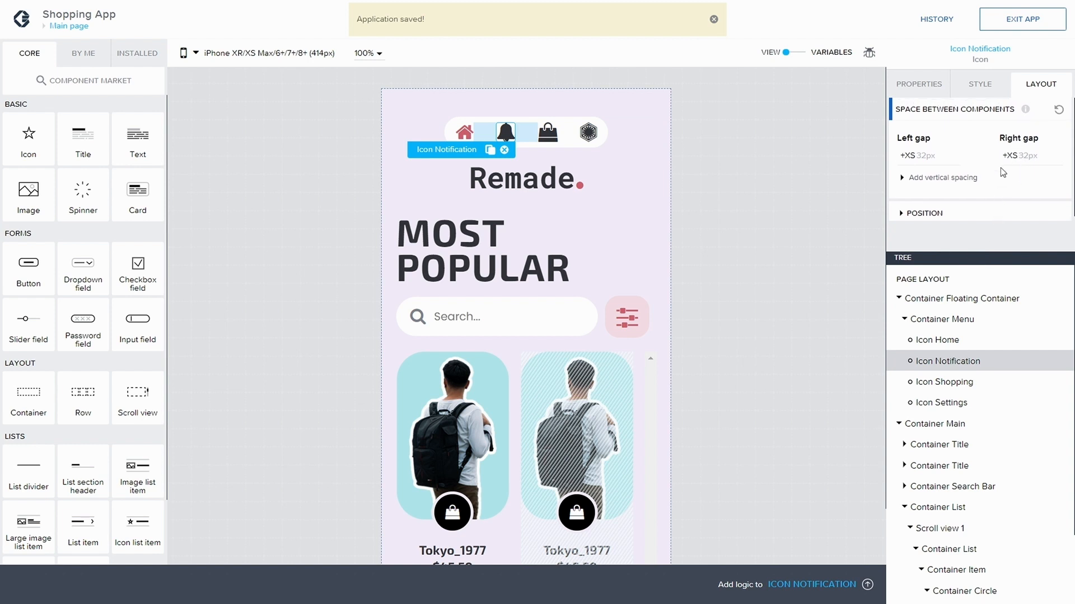
click(959, 319)
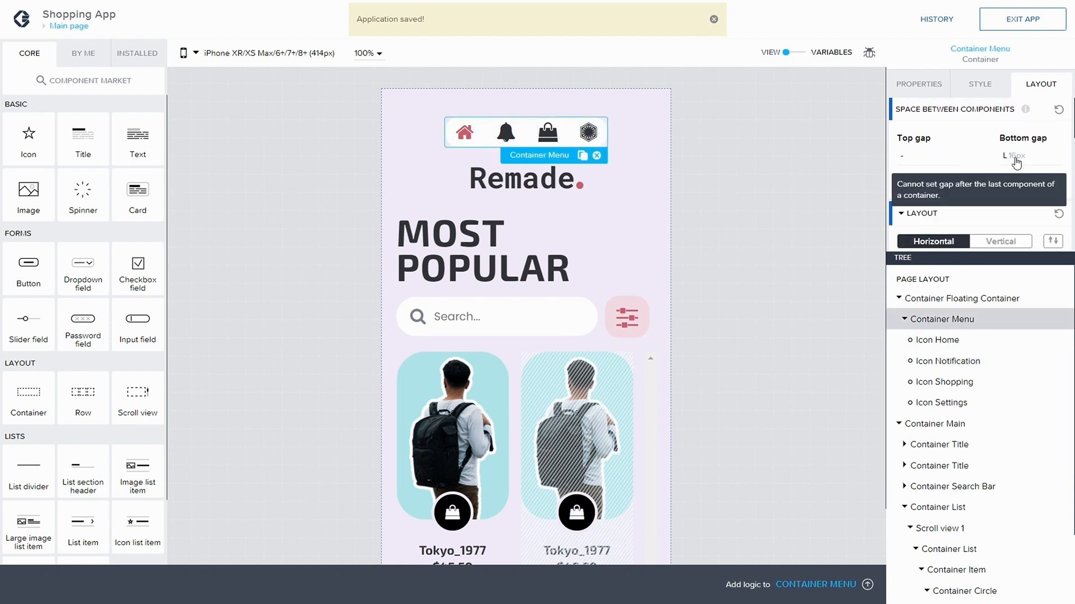
click(989, 297)
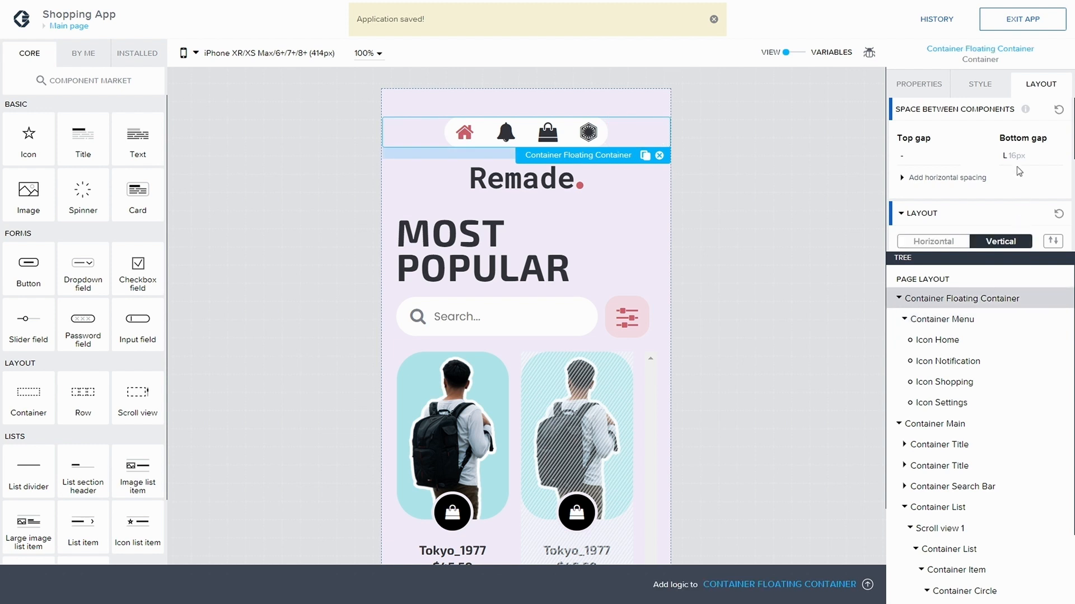
click(1014, 156)
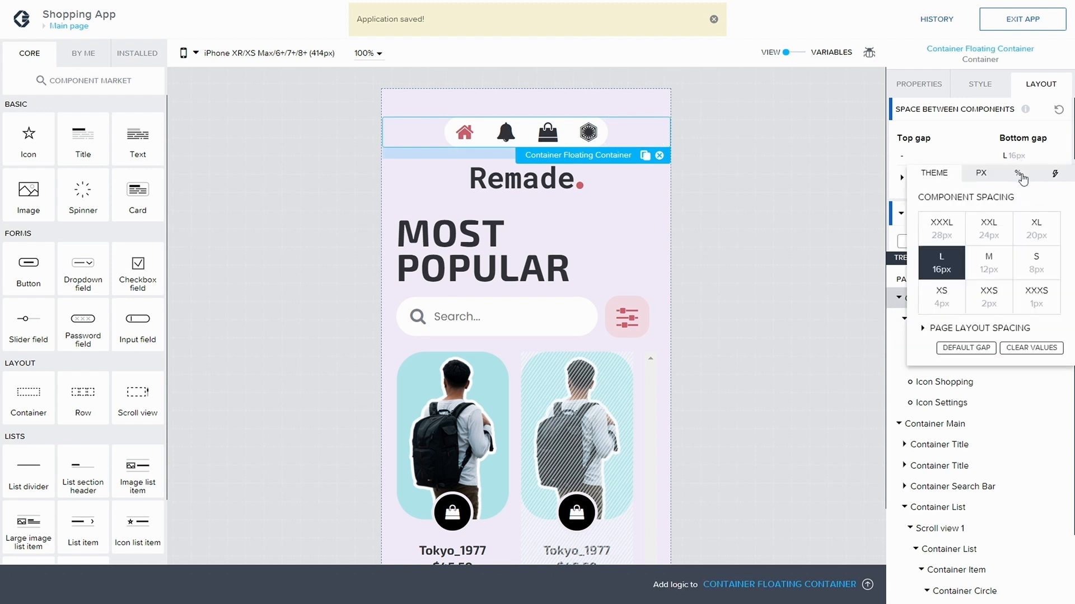
click(1032, 348)
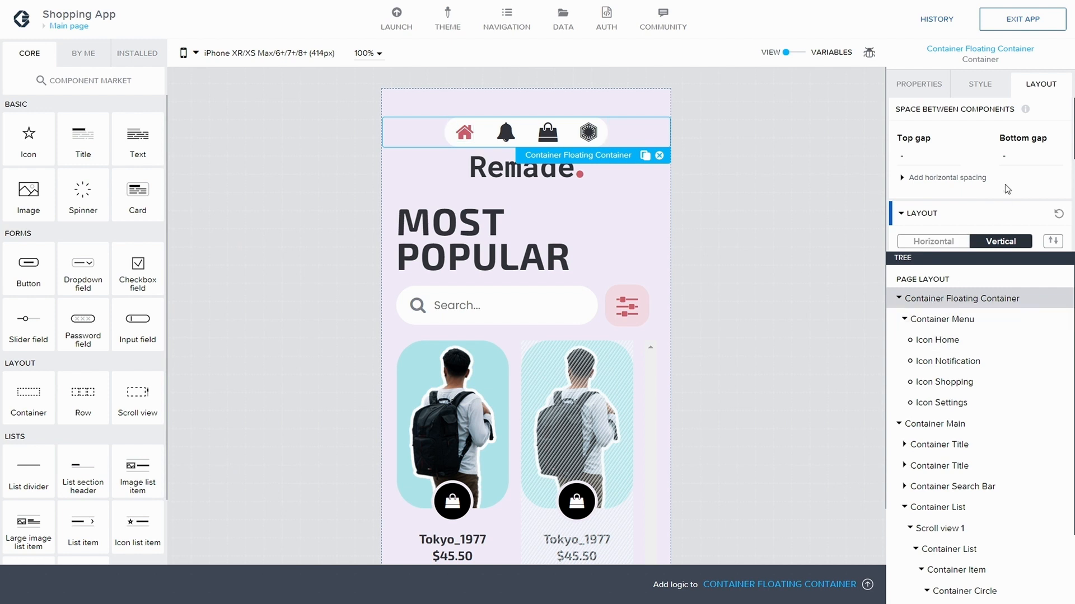
Set the position of Container Floating Container to Absolute
scroll(984, 190, down, 2)
scroll(983, 189, down, 5)
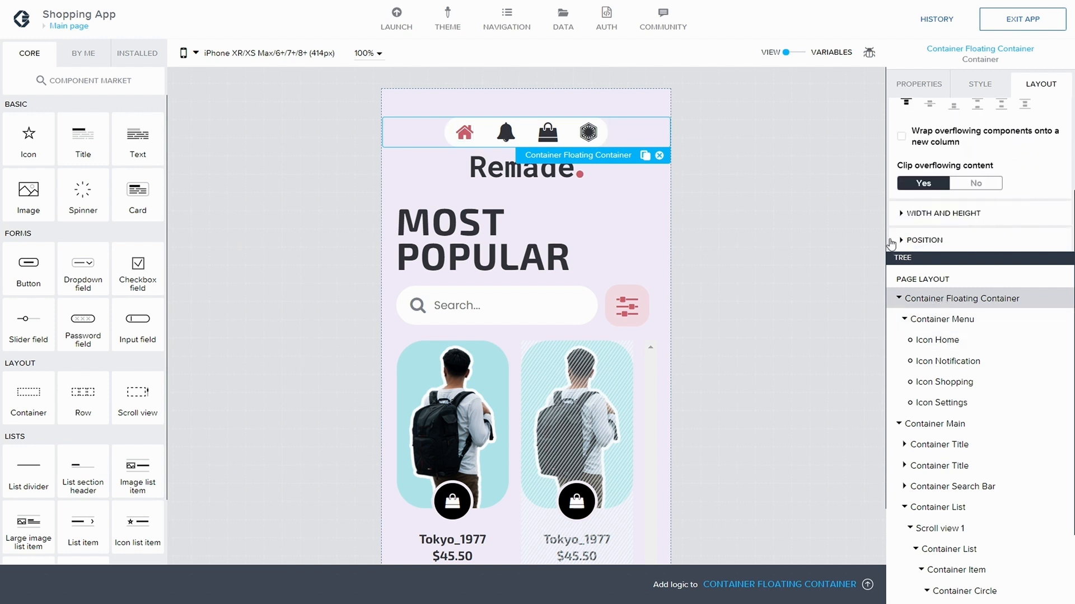
click(952, 240)
click(933, 230)
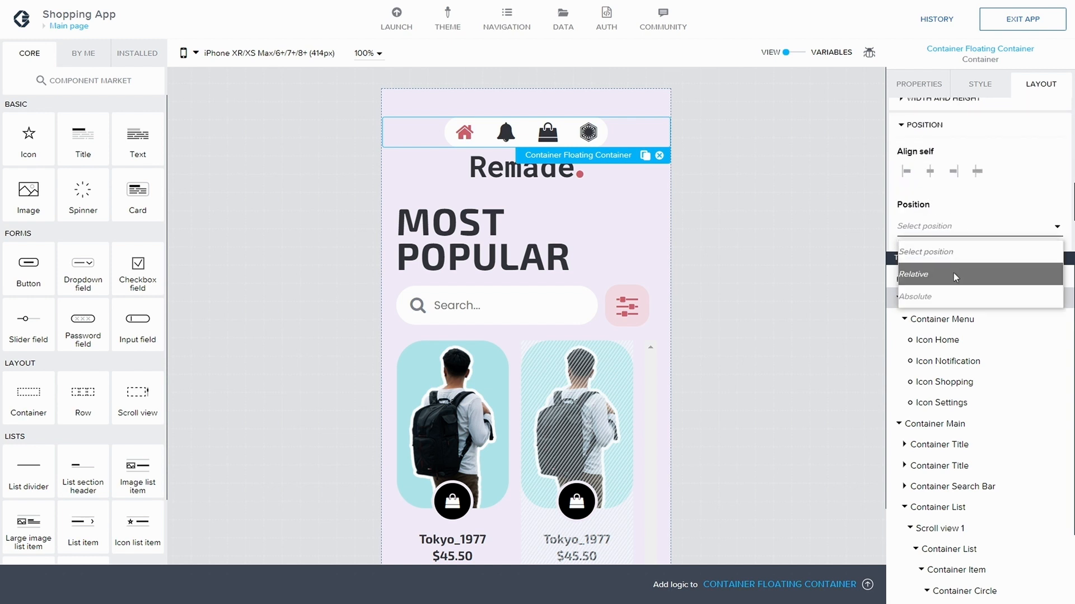
click(952, 296)
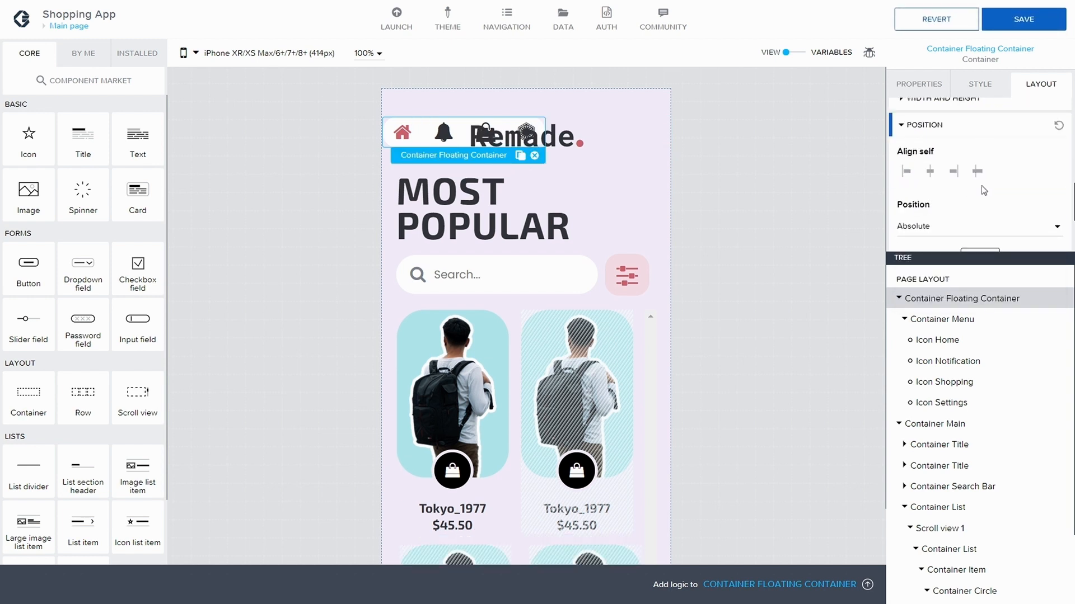
Switch the Z-Index of Container Floating Container from auto to a number and set it to 4080
scroll(985, 193, down, 2)
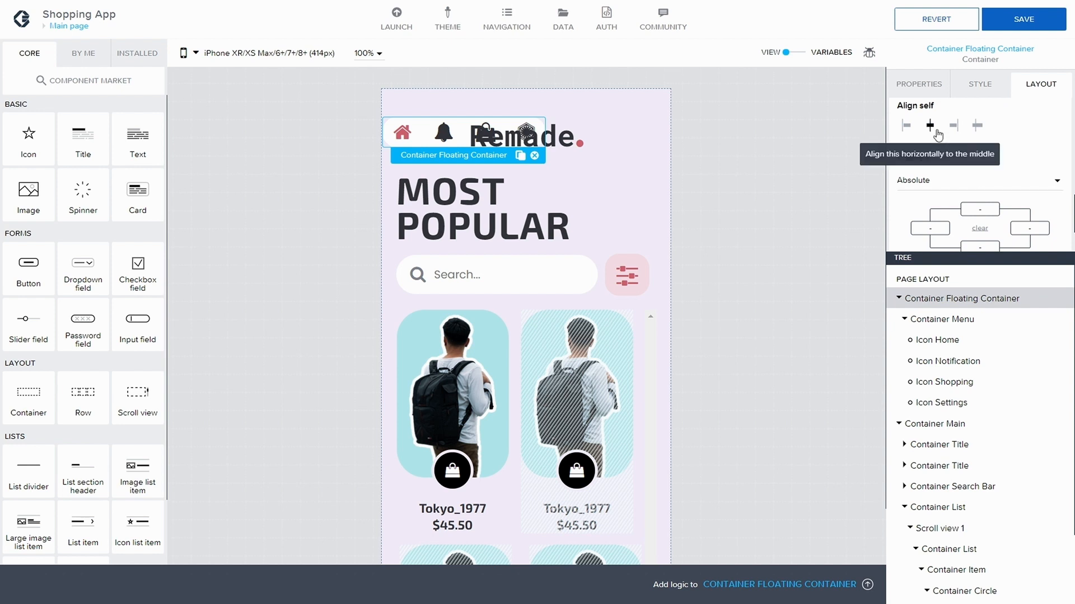
scroll(1006, 197, down, 2)
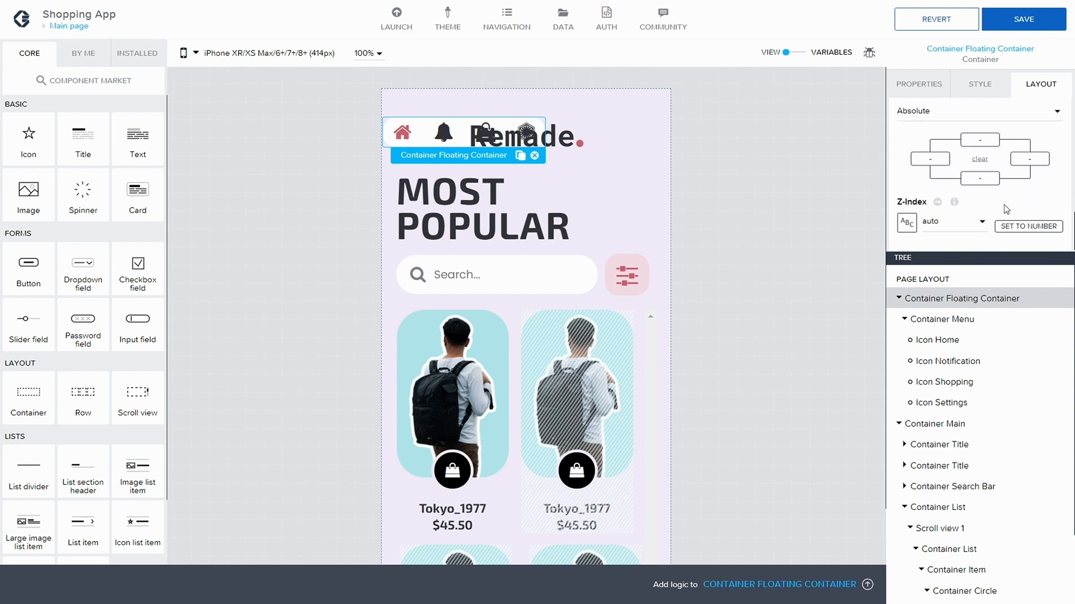
scroll(999, 202, down, 1)
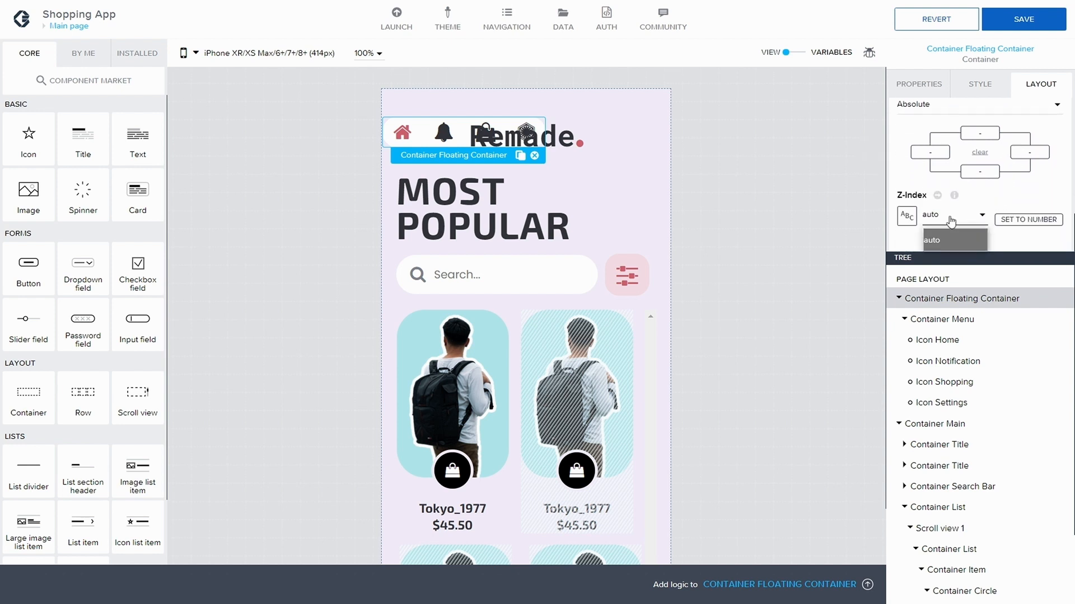
click(1008, 220)
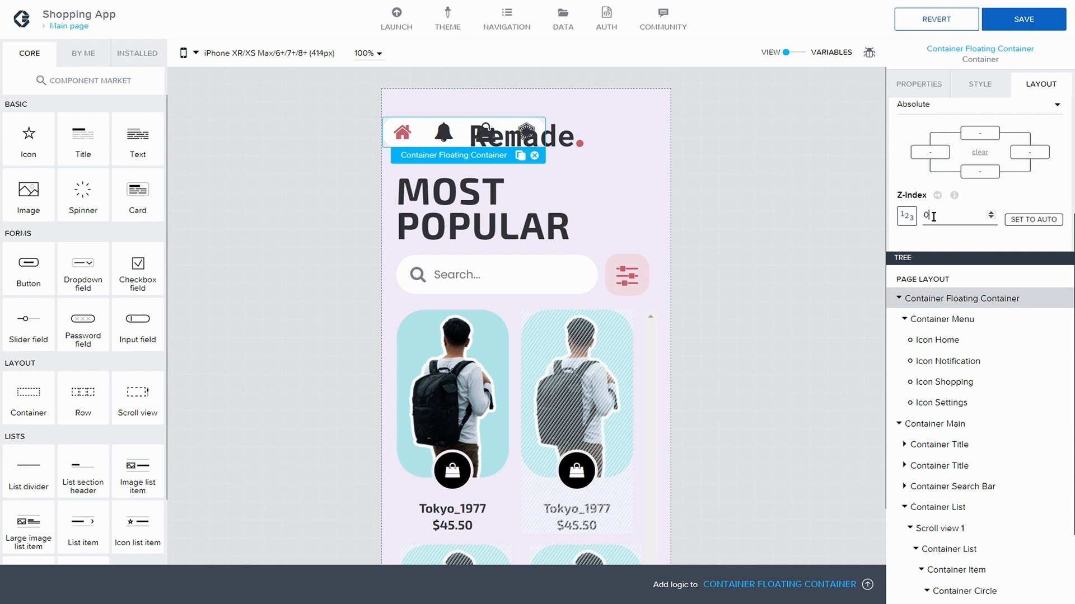
mouse_move(954, 200)
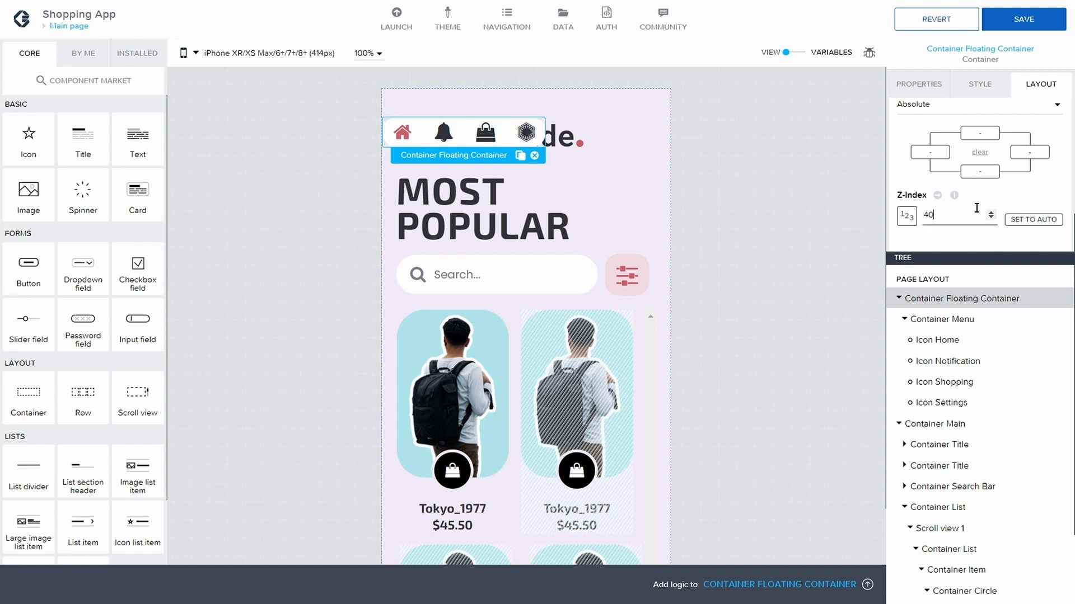
Set the bottom position offset of Container Floating Container to M (12px), and save the app
click(968, 172)
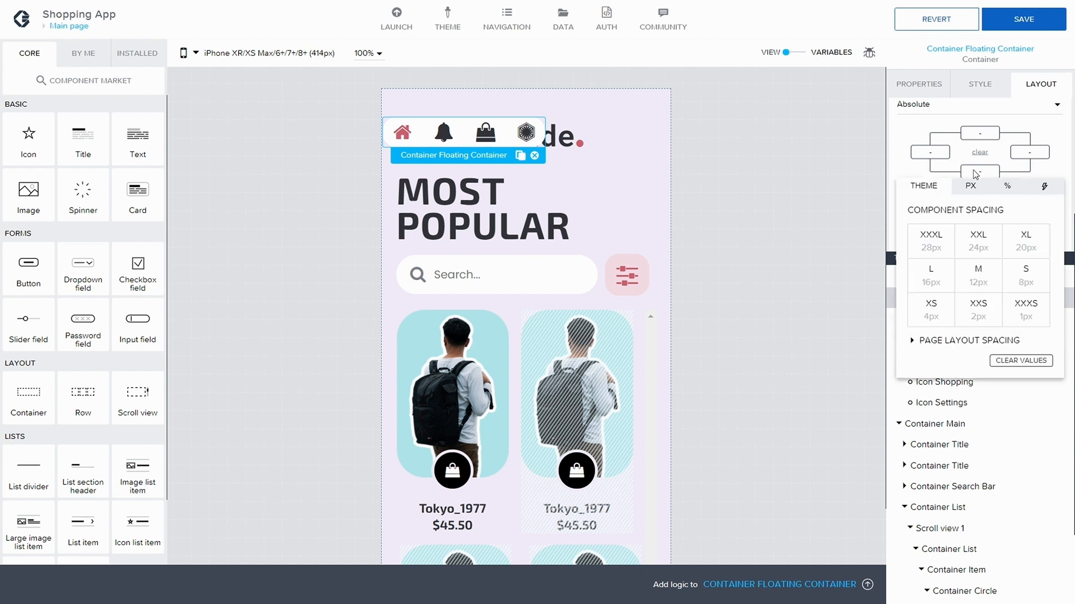
click(977, 280)
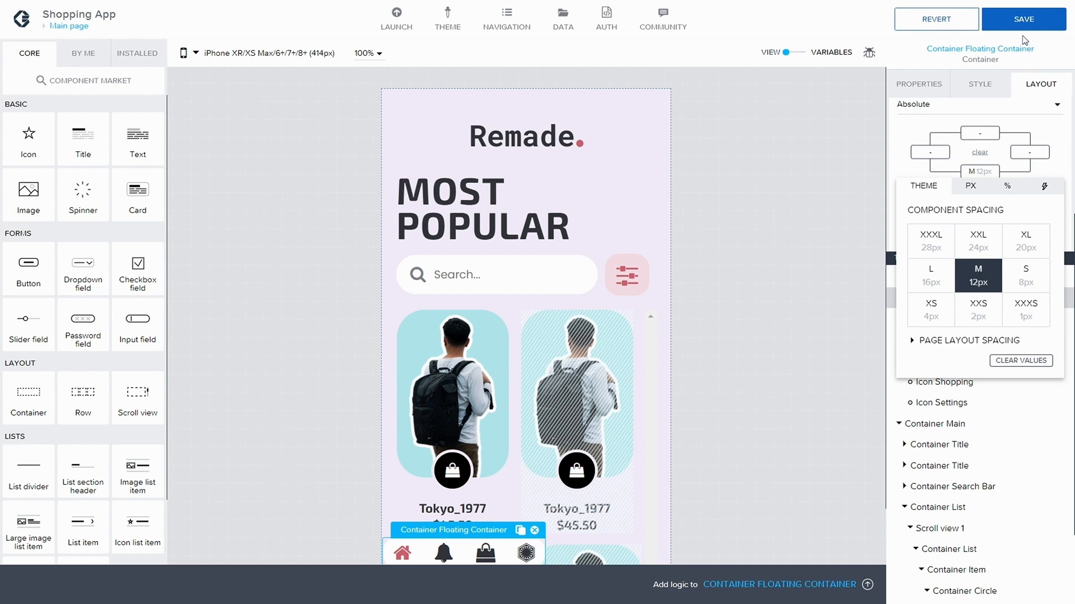
click(1019, 19)
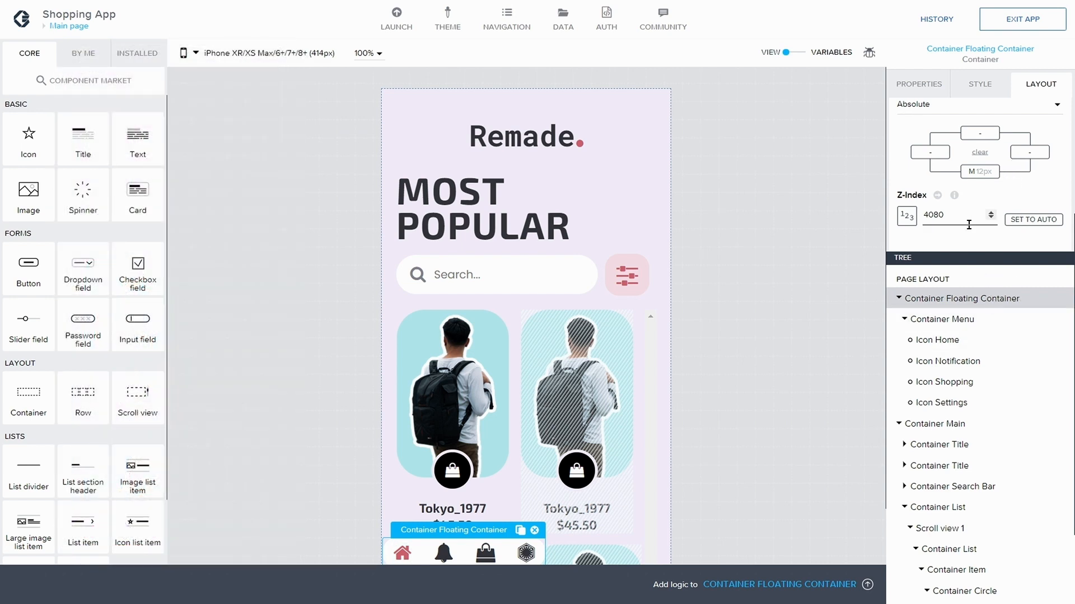
Switch the width and height mode of Container Floating Container to Custom
scroll(1028, 185, up, 5)
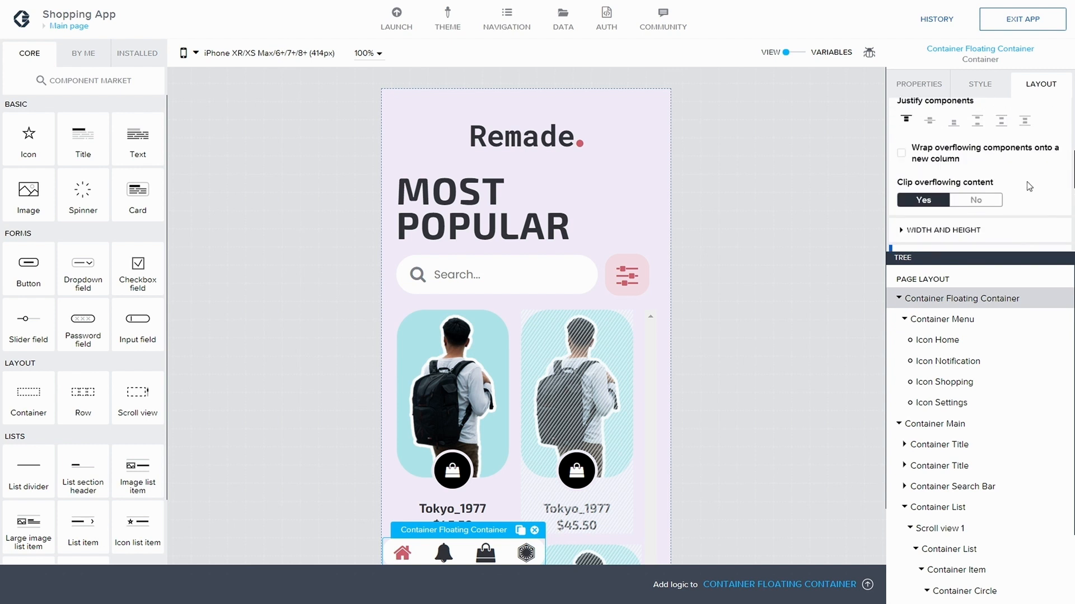
scroll(1026, 181, up, 3)
scroll(1026, 181, down, 1)
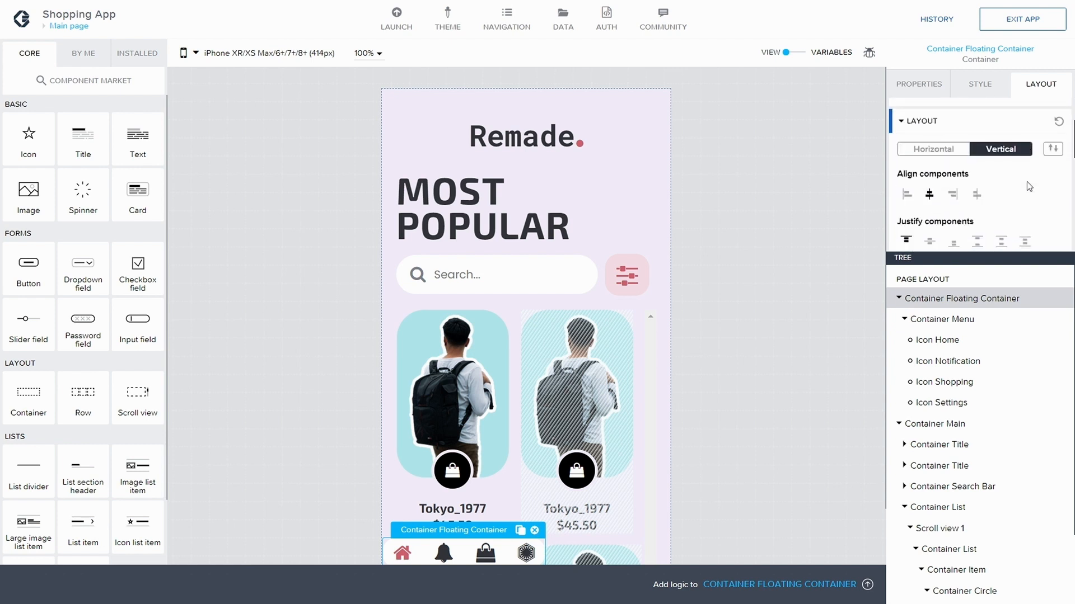
scroll(1026, 182, down, 5)
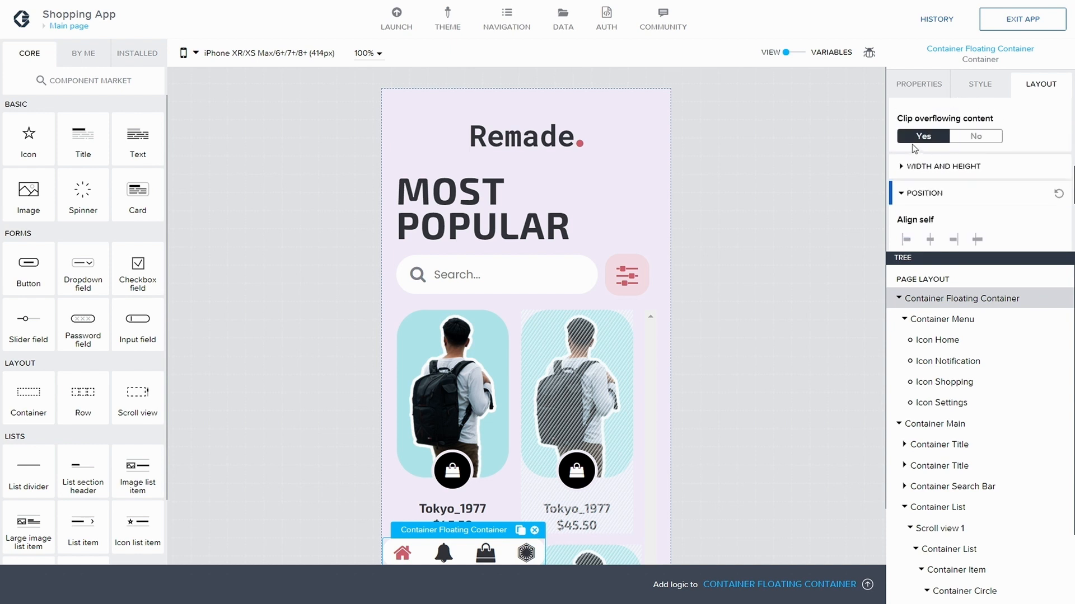
click(906, 166)
scroll(918, 168, down, 3)
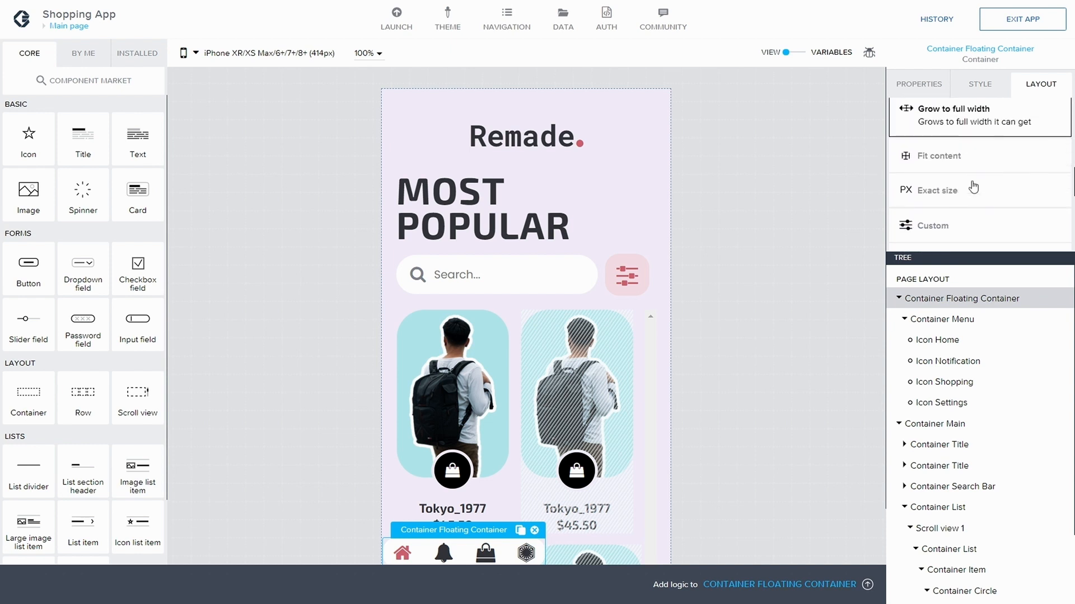
scroll(974, 184, down, 2)
click(943, 140)
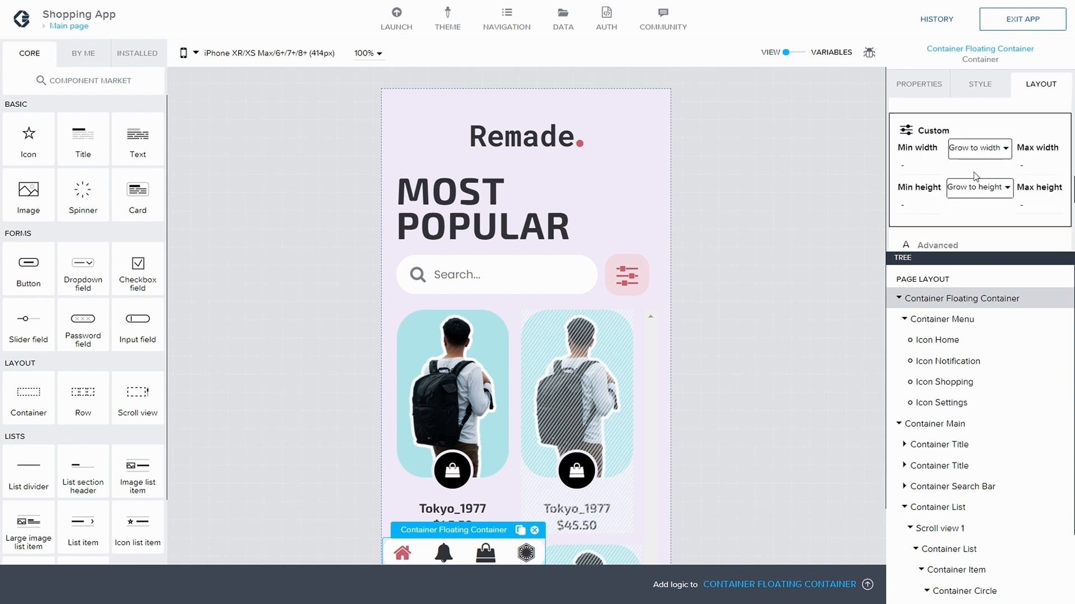
Give Container Floating Container a set width of 100%, and save the app
click(980, 148)
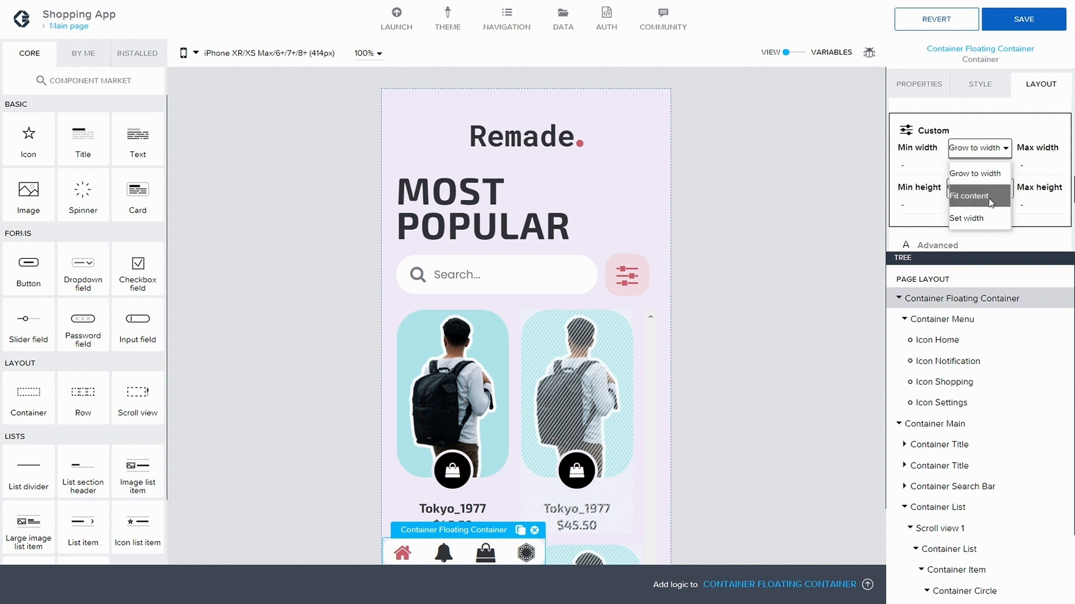
click(971, 218)
click(964, 165)
click(999, 187)
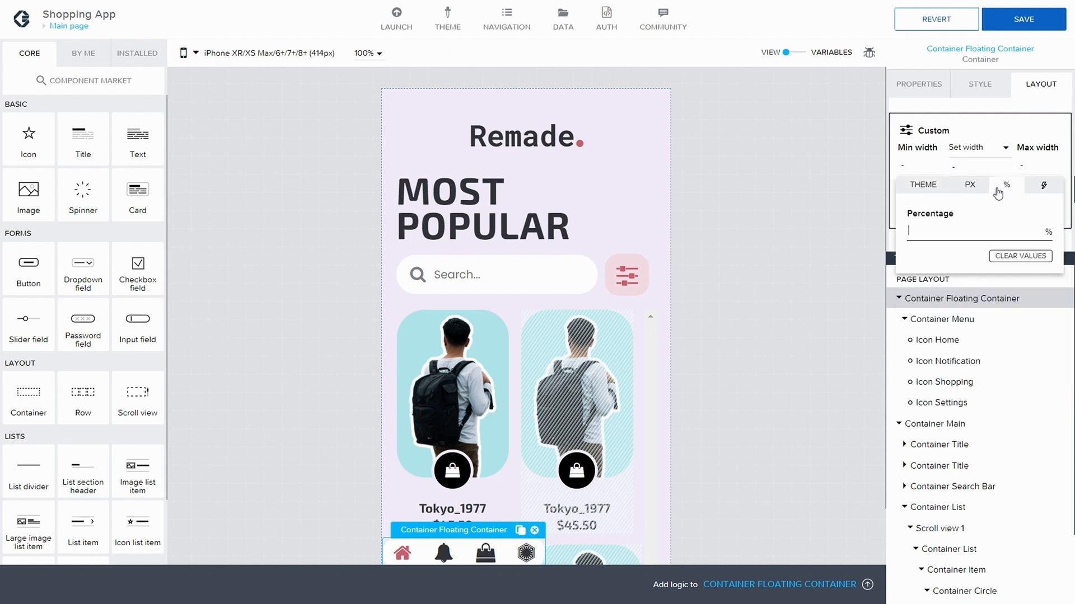
text(100)
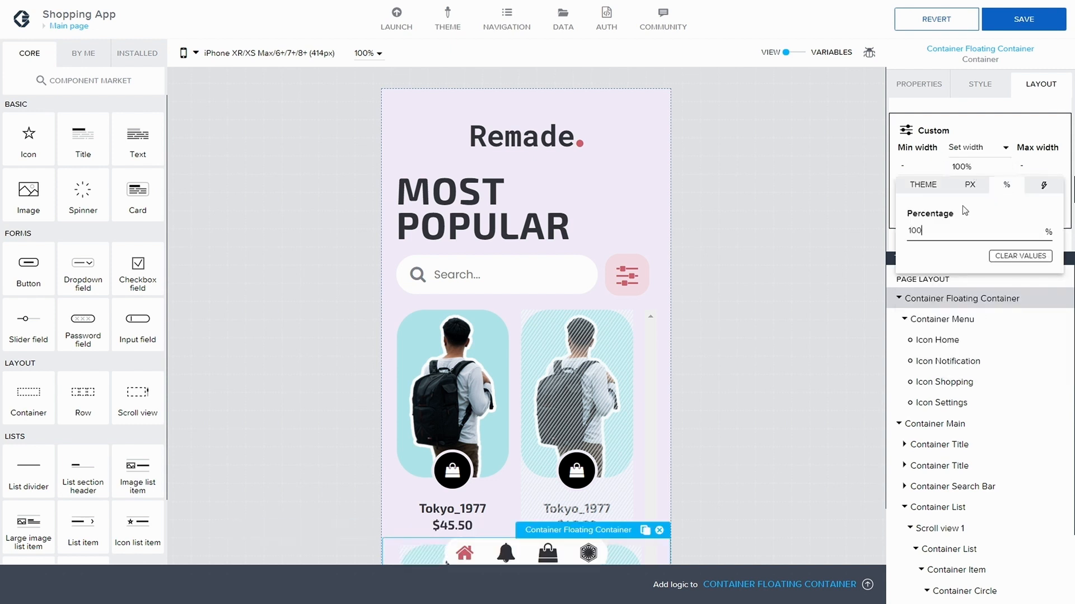
click(1011, 22)
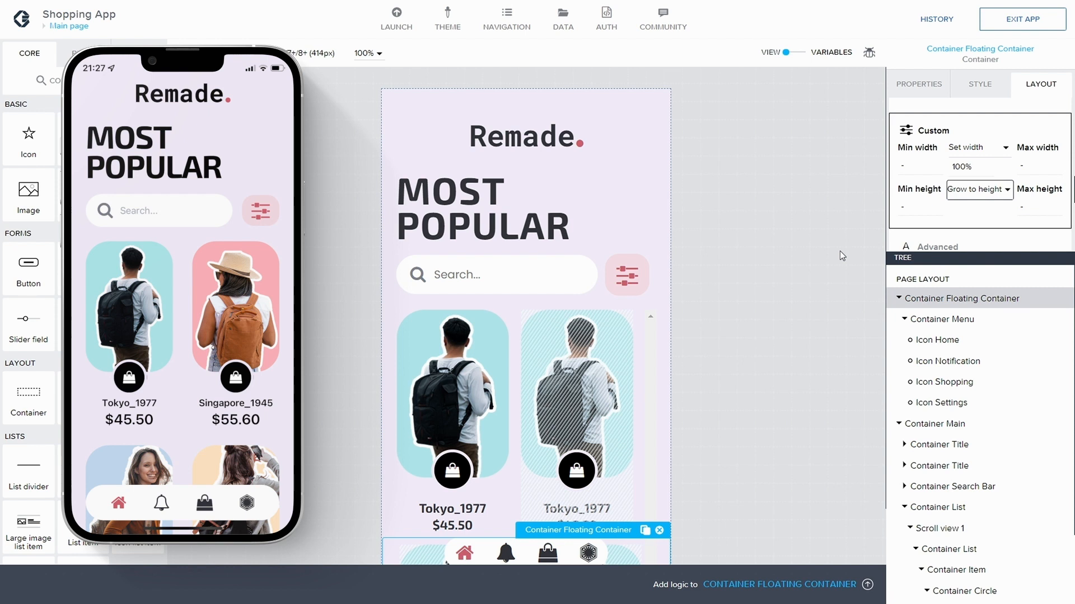
Set the left gap of Icon Notification in Container Menu to +S (40px)
scroll(979, 445, down, 3)
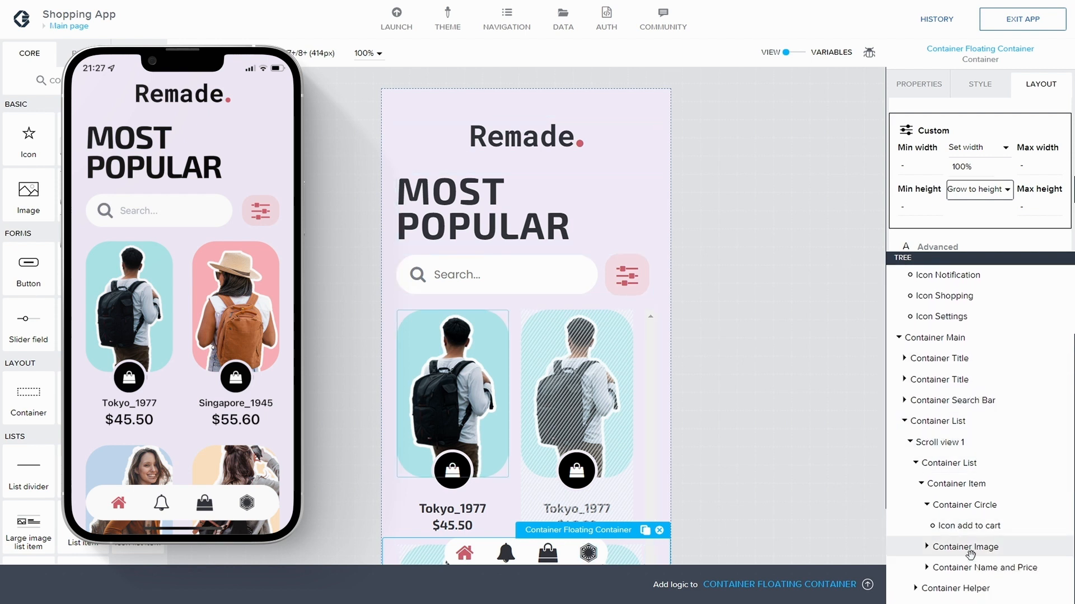
scroll(901, 345, up, 3)
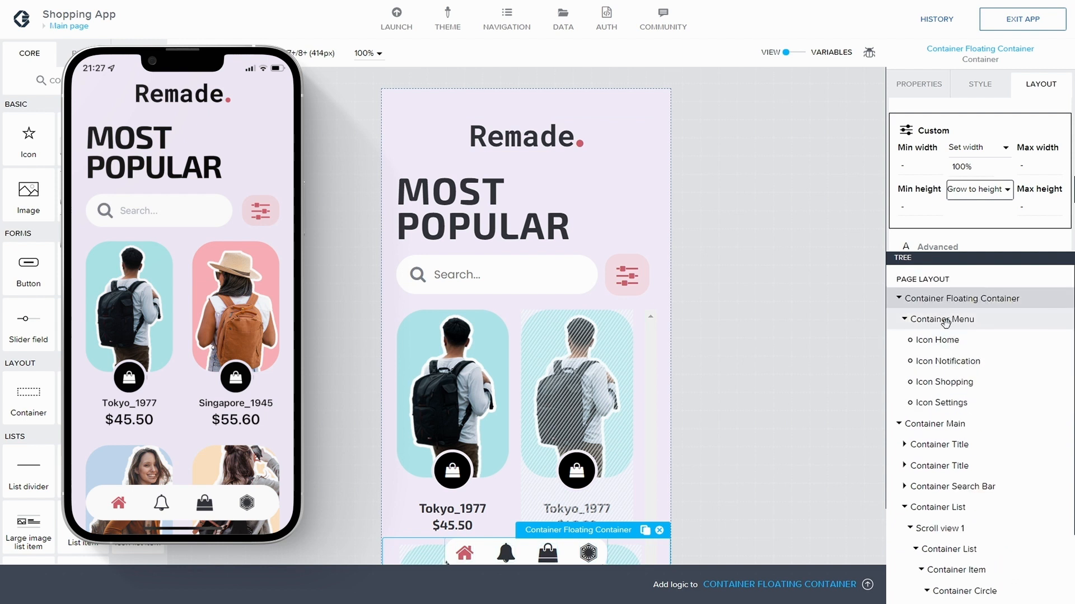
click(949, 360)
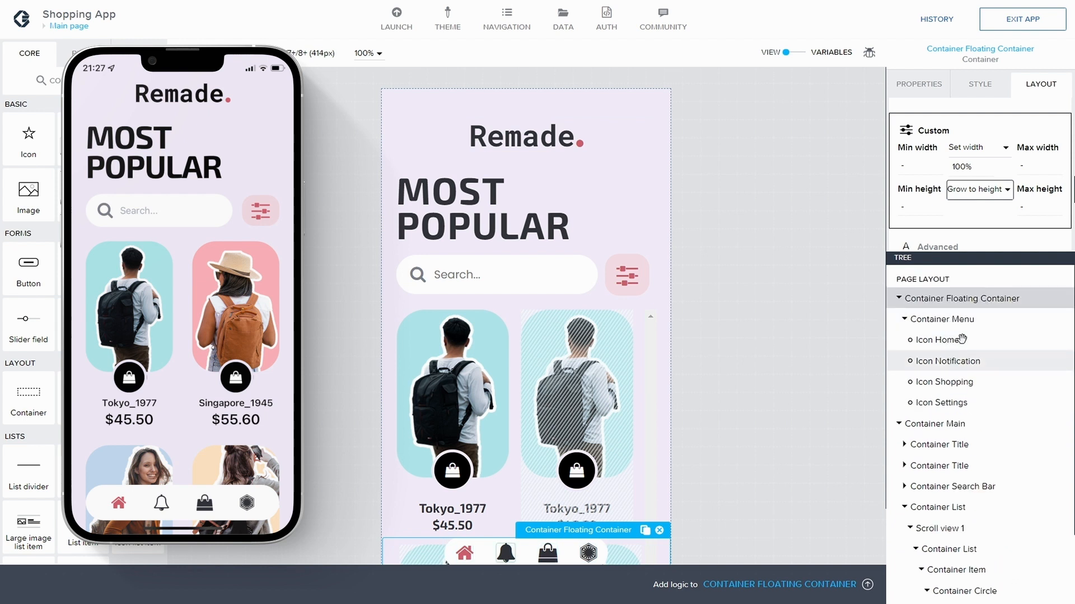
click(921, 152)
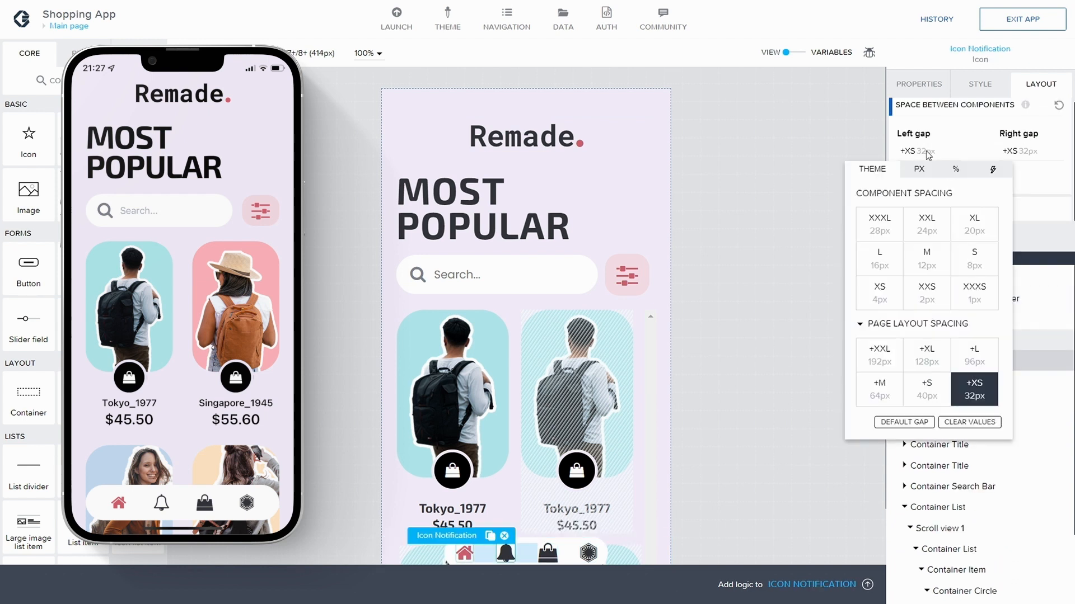
click(918, 395)
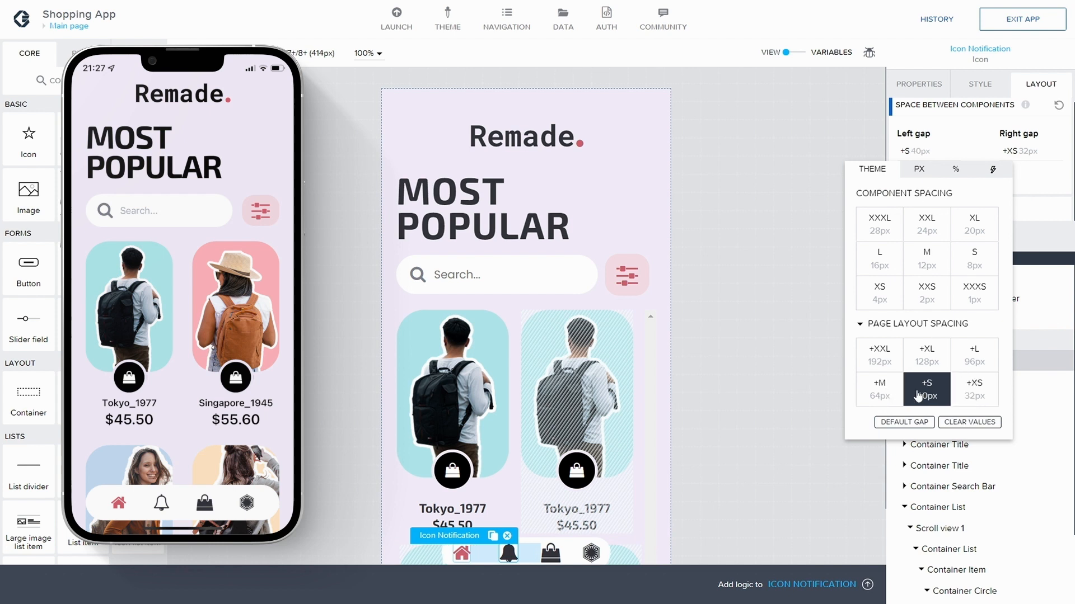
click(1044, 384)
Set the left gap of Icon Shopping in Container Menu to +S (40px)
click(955, 382)
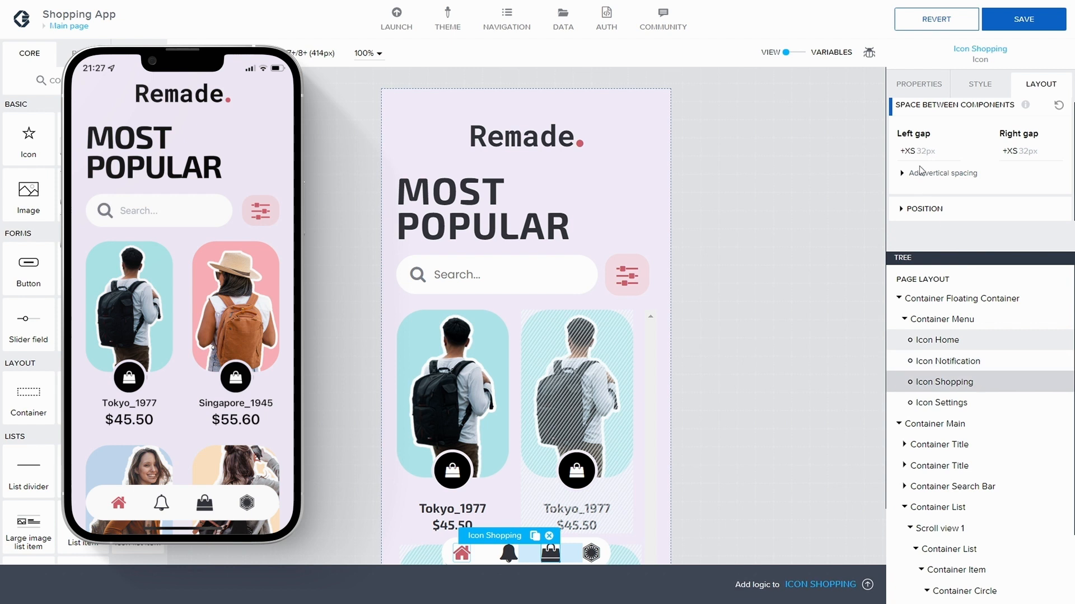
click(914, 151)
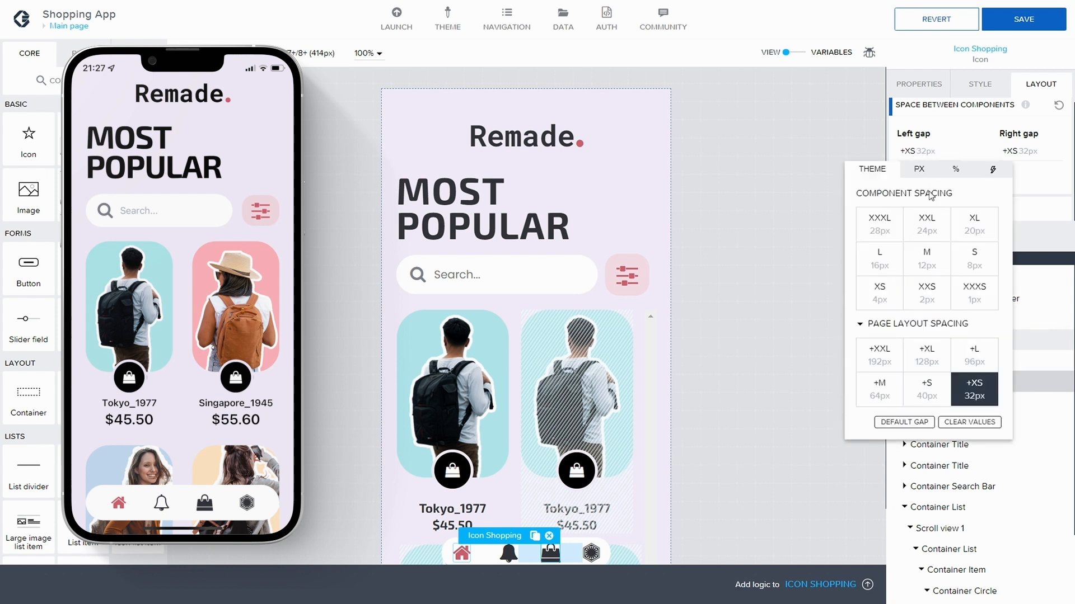
click(926, 398)
Set the left gap of Icon Settings in Container Menu to +S (40px), and save the app
click(952, 402)
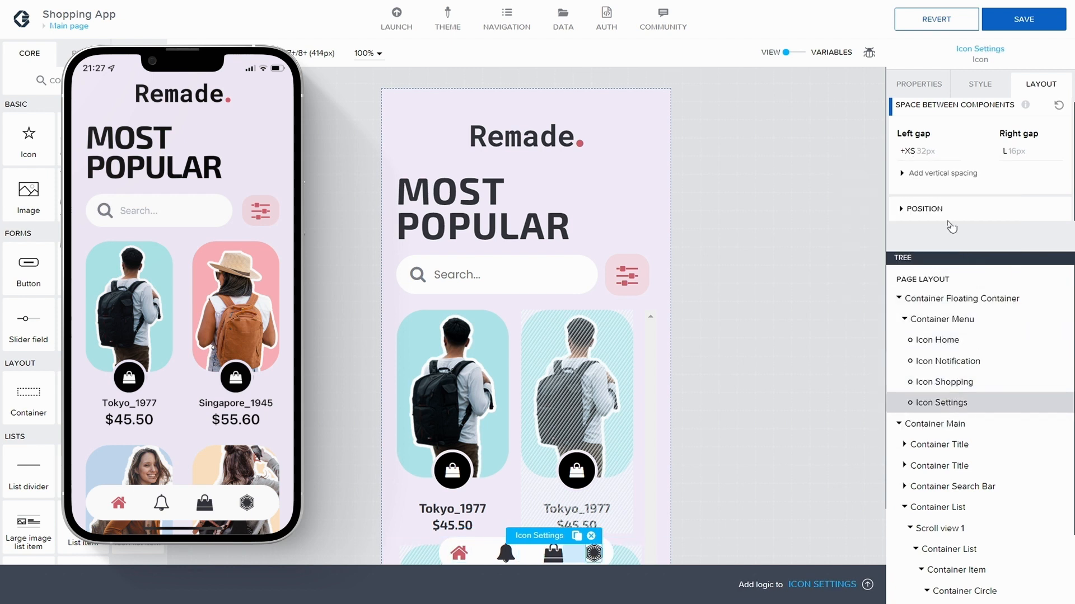
click(928, 151)
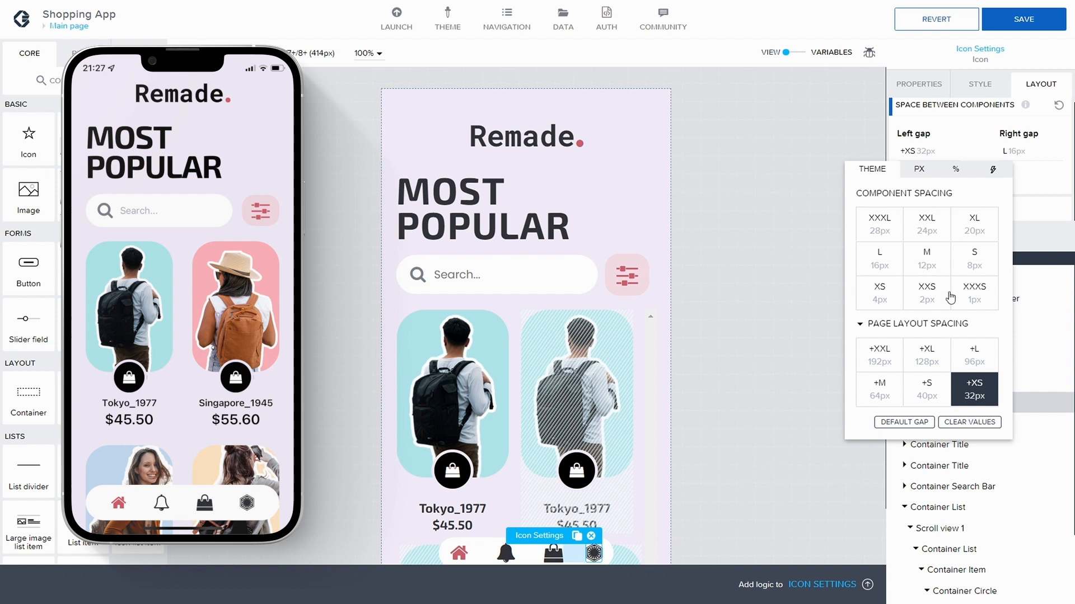
click(924, 394)
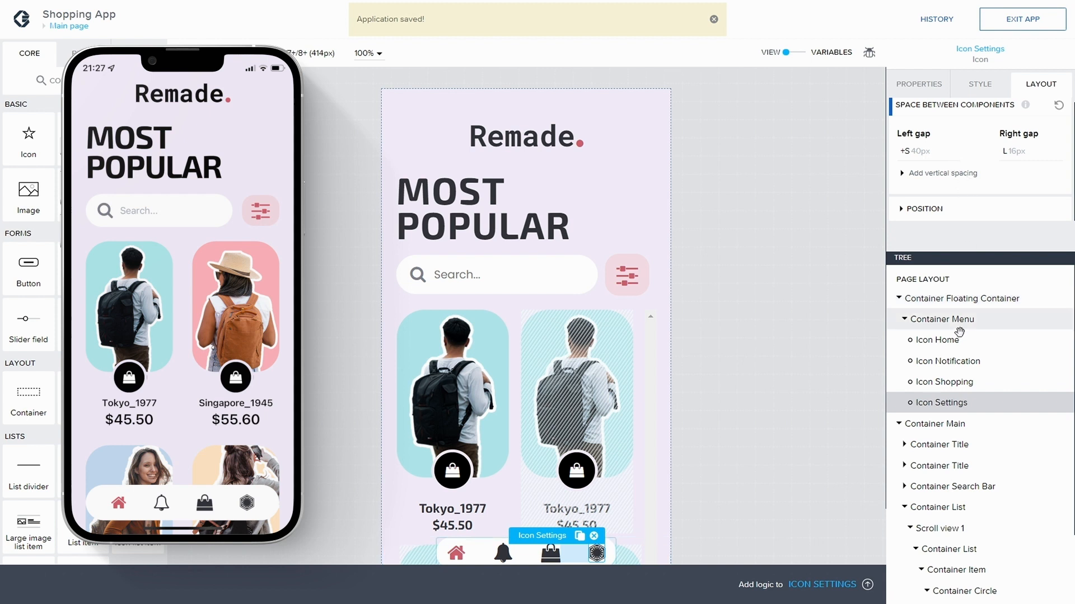
Set the top and bottom padding in the style of Container Menu to M (12px)
scroll(984, 179, up, 1)
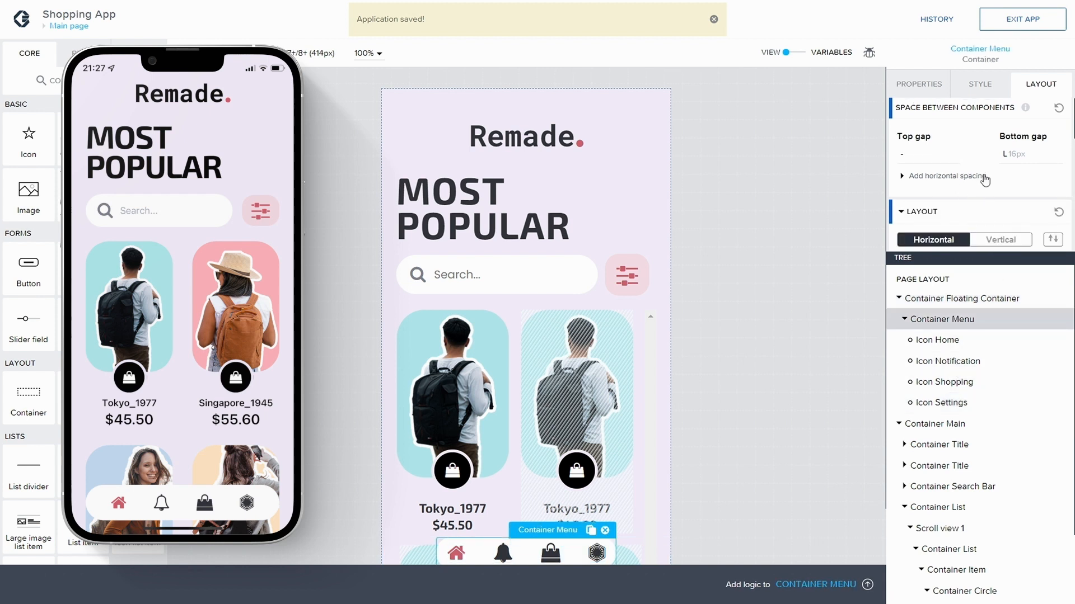
scroll(984, 180, down, 1)
scroll(984, 183, up, 1)
click(980, 84)
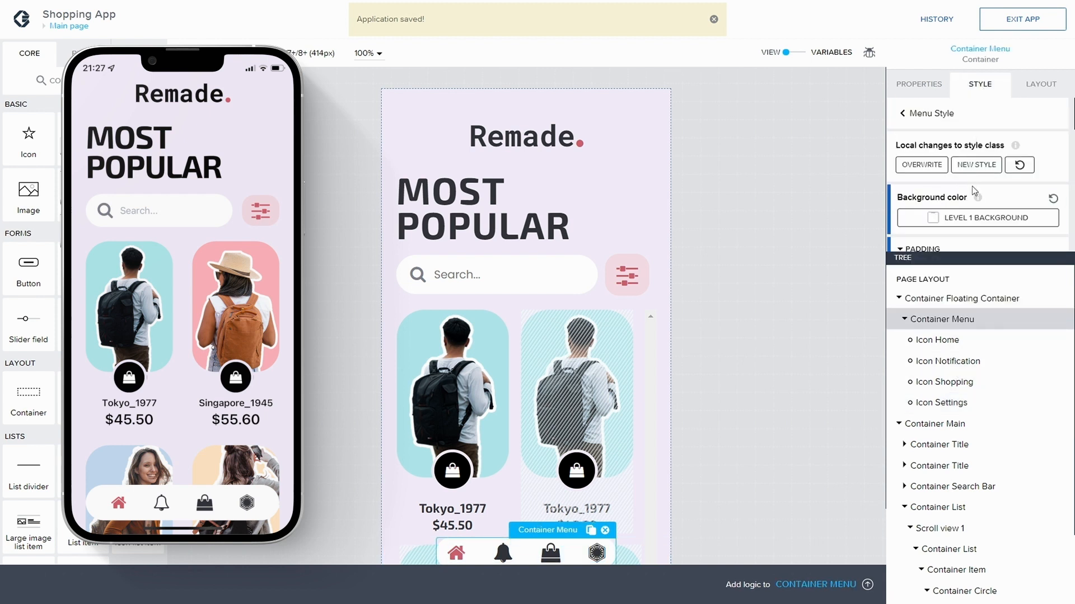
scroll(965, 190, down, 3)
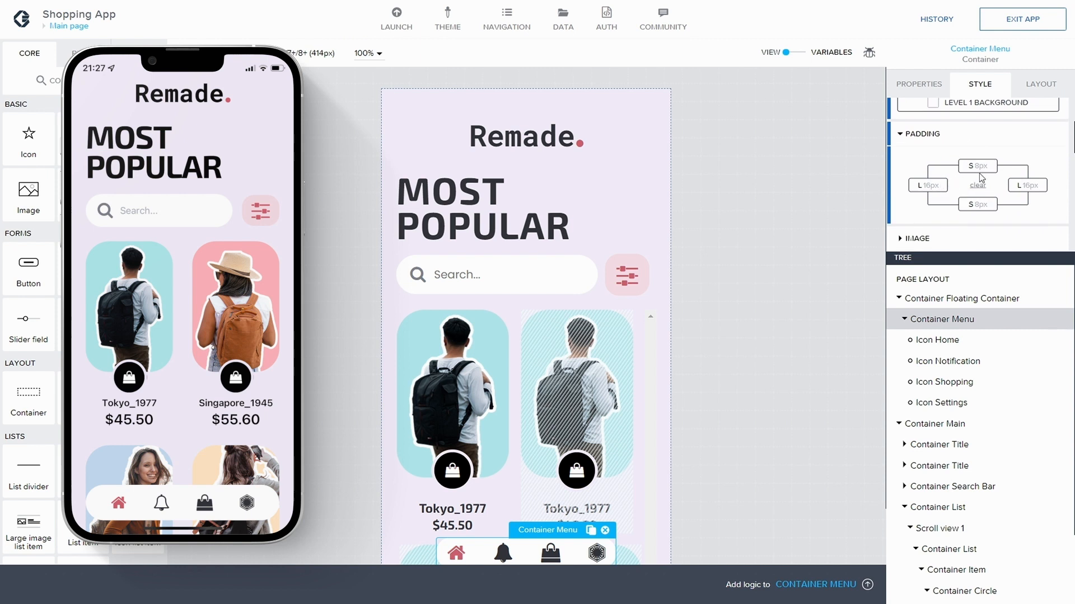
click(981, 167)
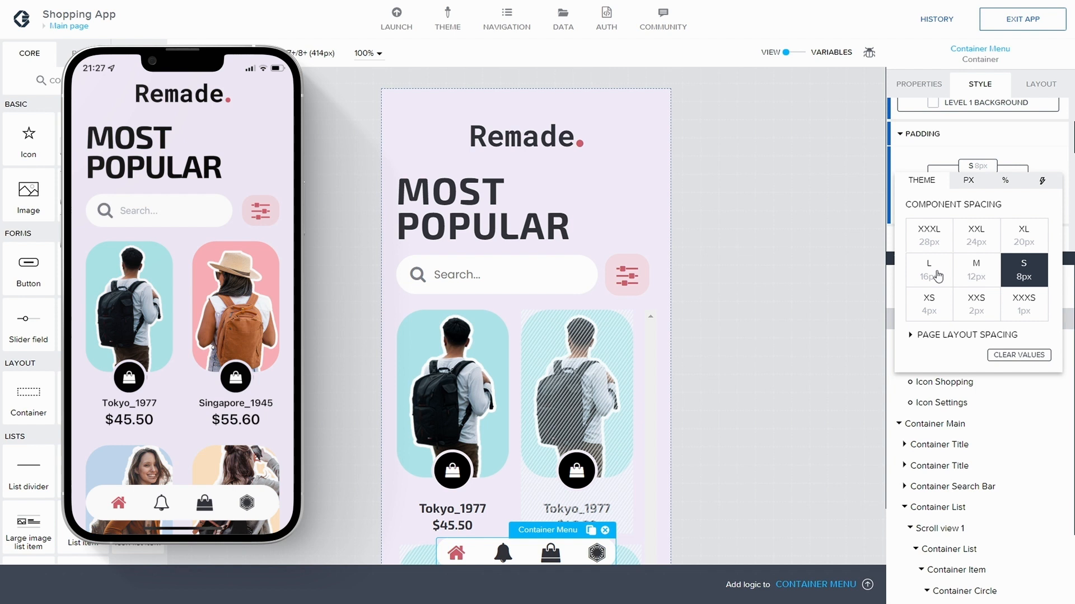
click(974, 276)
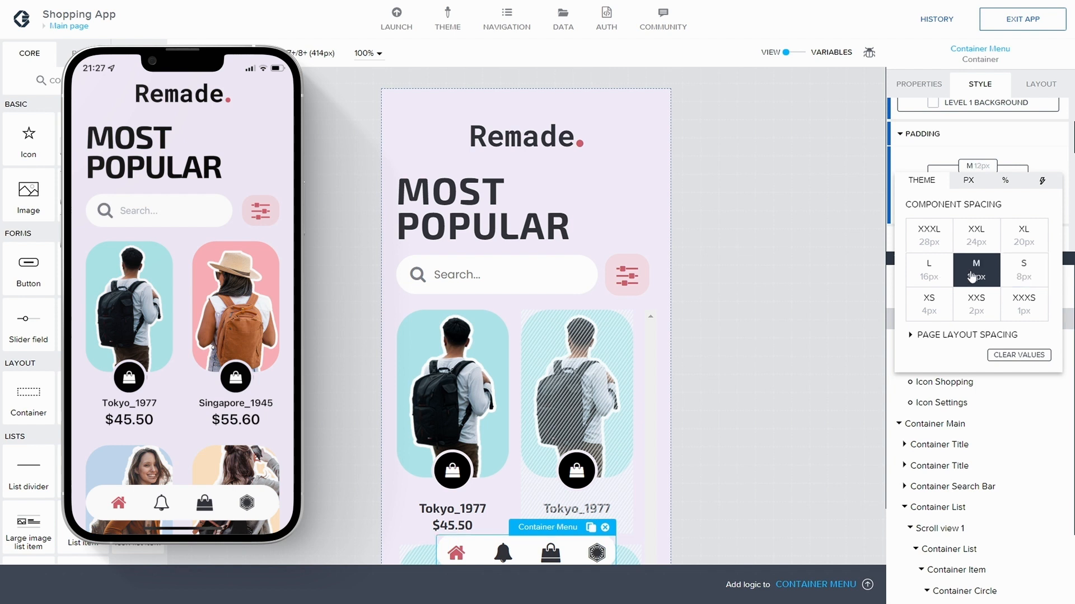
click(1017, 156)
click(978, 204)
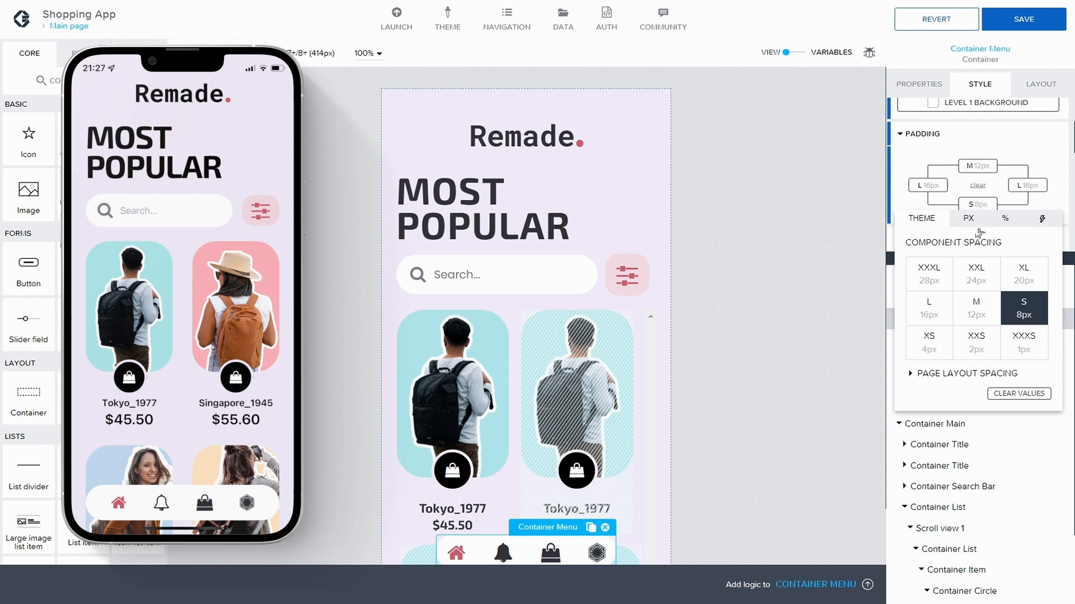
click(979, 307)
Set the left and right padding of Container Menu to XXL (24px), and save the app
click(927, 185)
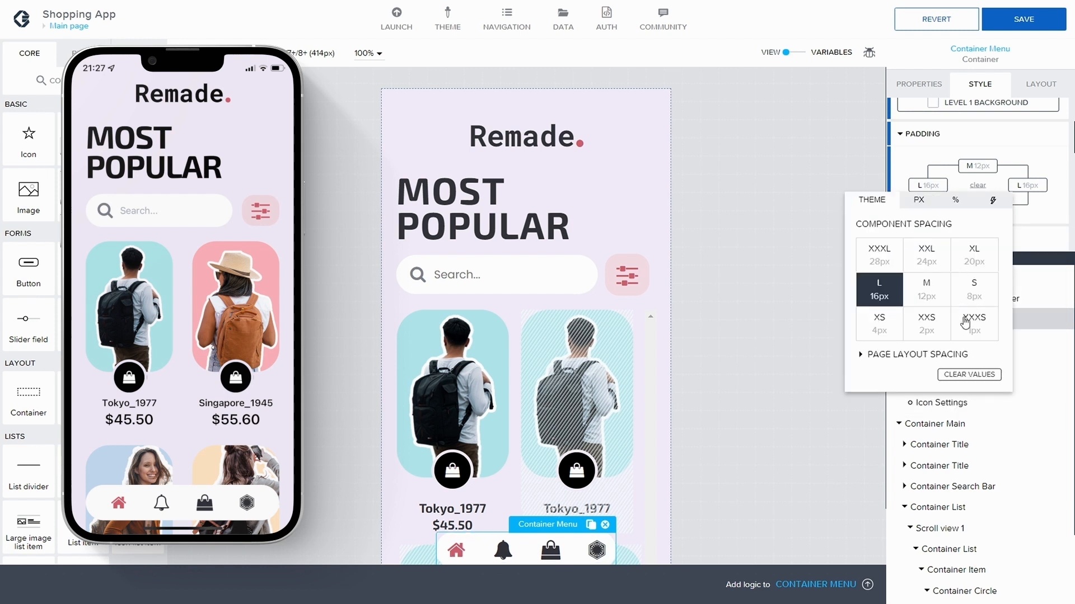
click(929, 264)
click(1027, 185)
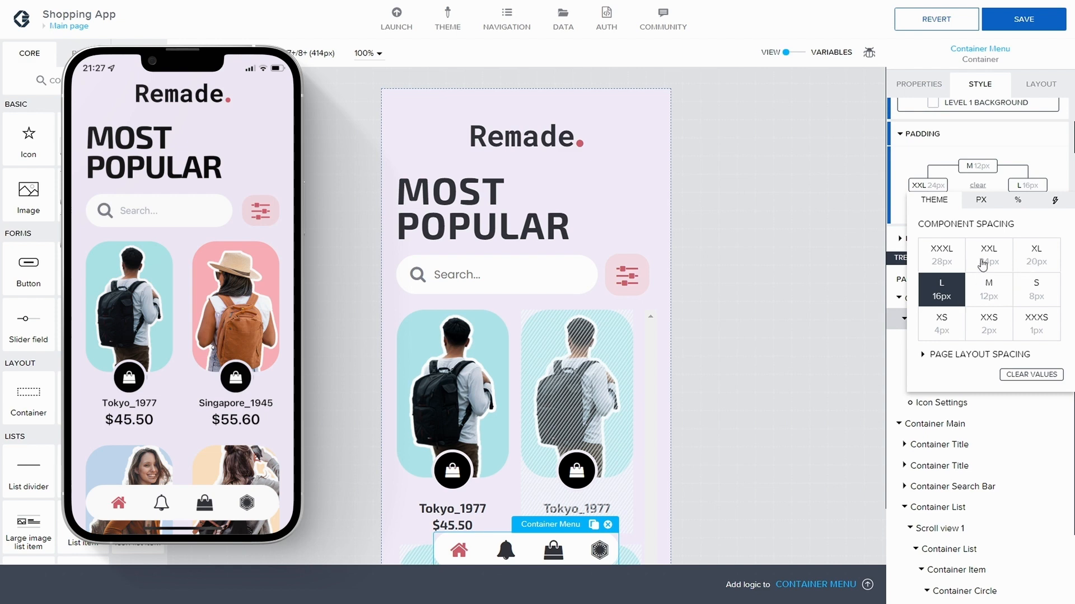
click(983, 263)
click(1025, 22)
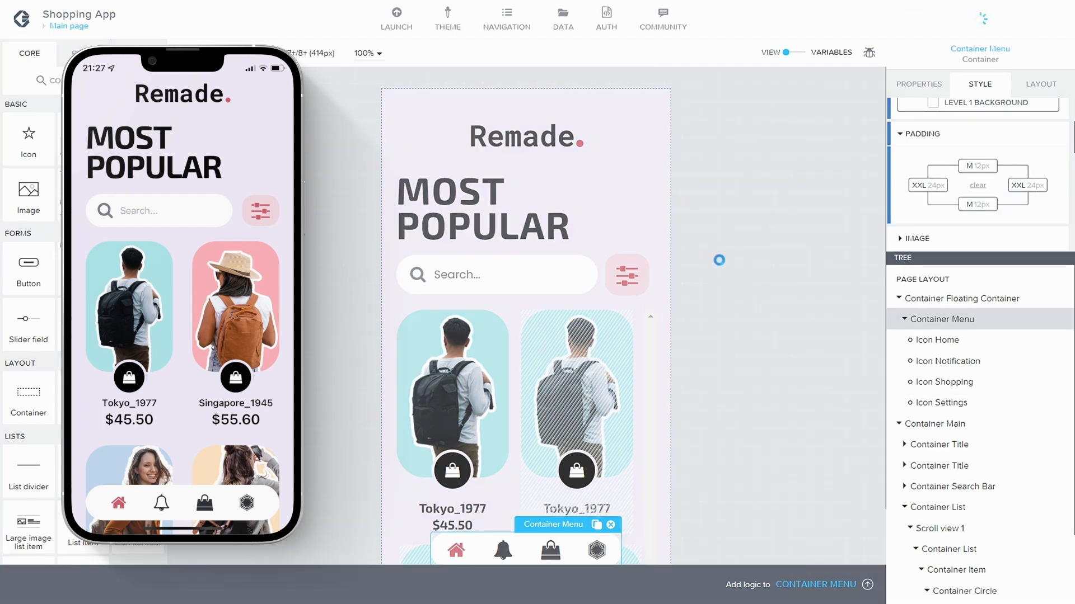